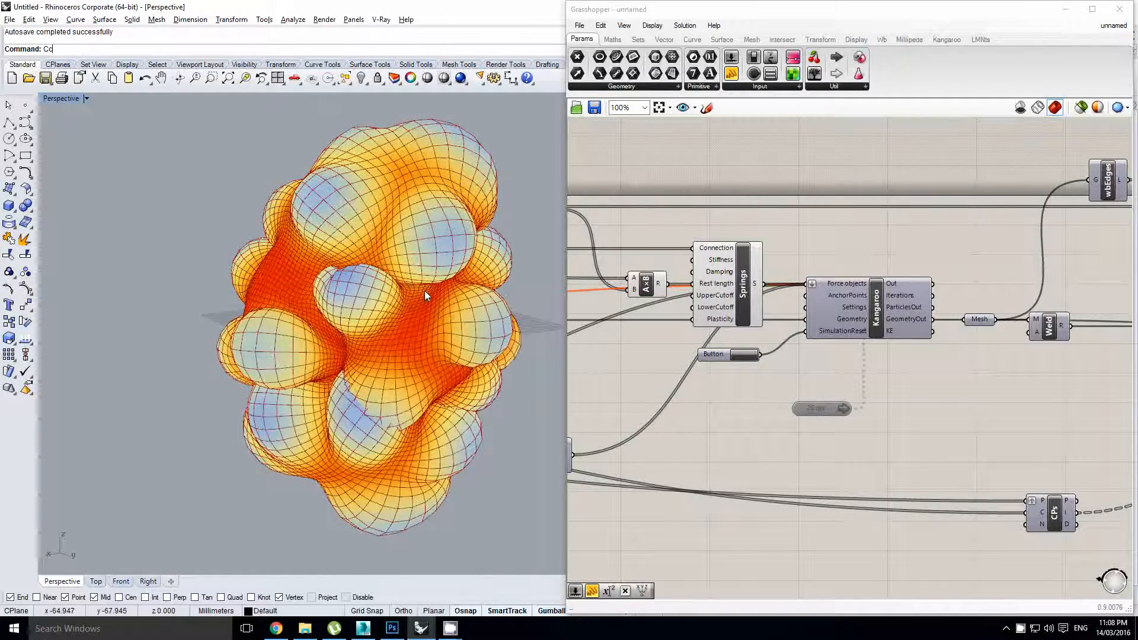
Enable the 20 ms Timer and reset the Kangaroo simulation back to the starting sphere
{"action": "right_click_drag", "start_coordinate": [711, 330], "coordinate": [744, 343]}
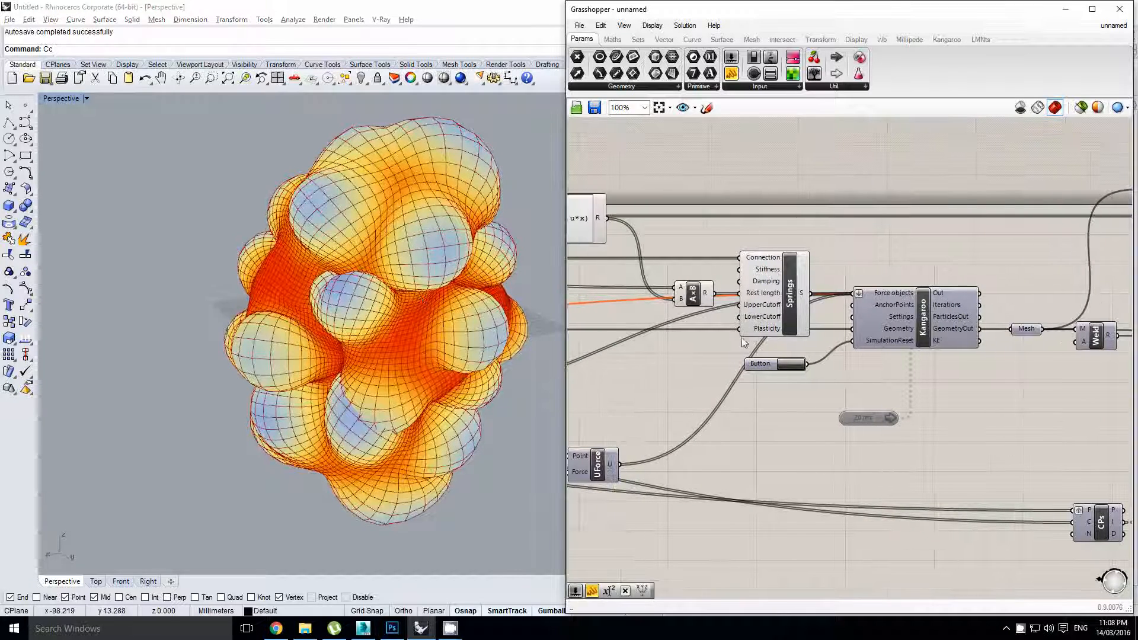
{"action": "right_click_drag", "start_coordinate": [441, 305], "coordinate": [386, 343]}
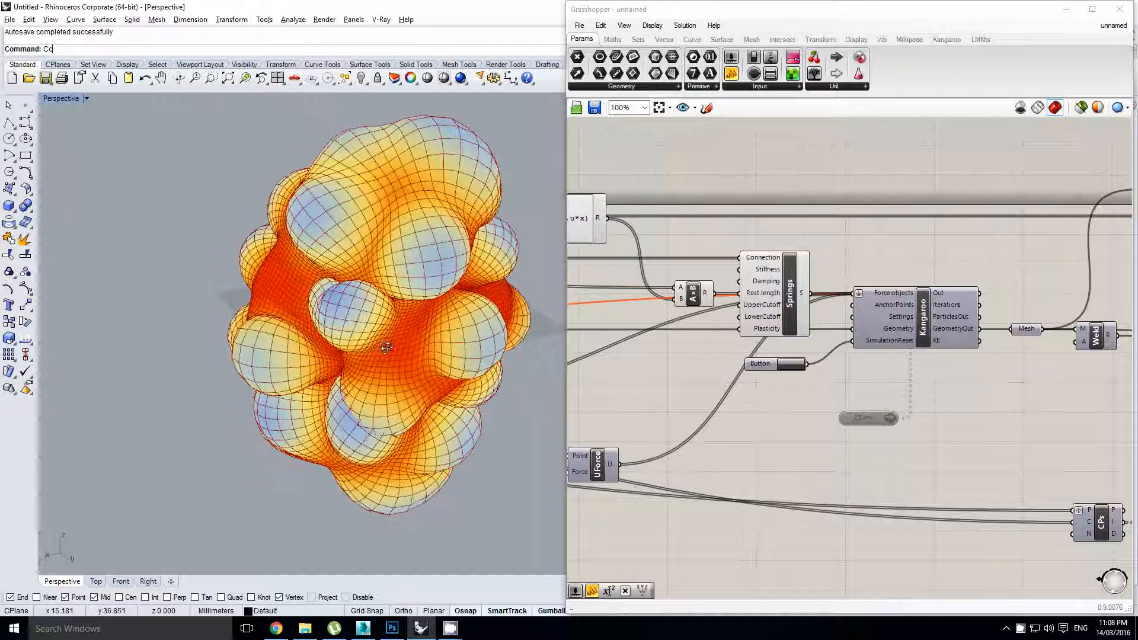
{"action": "right_click_drag", "start_coordinate": [823, 397], "coordinate": [805, 391]}
{"action": "left_click", "coordinate": [850, 414]}
{"action": "double_click", "coordinate": [849, 414]}
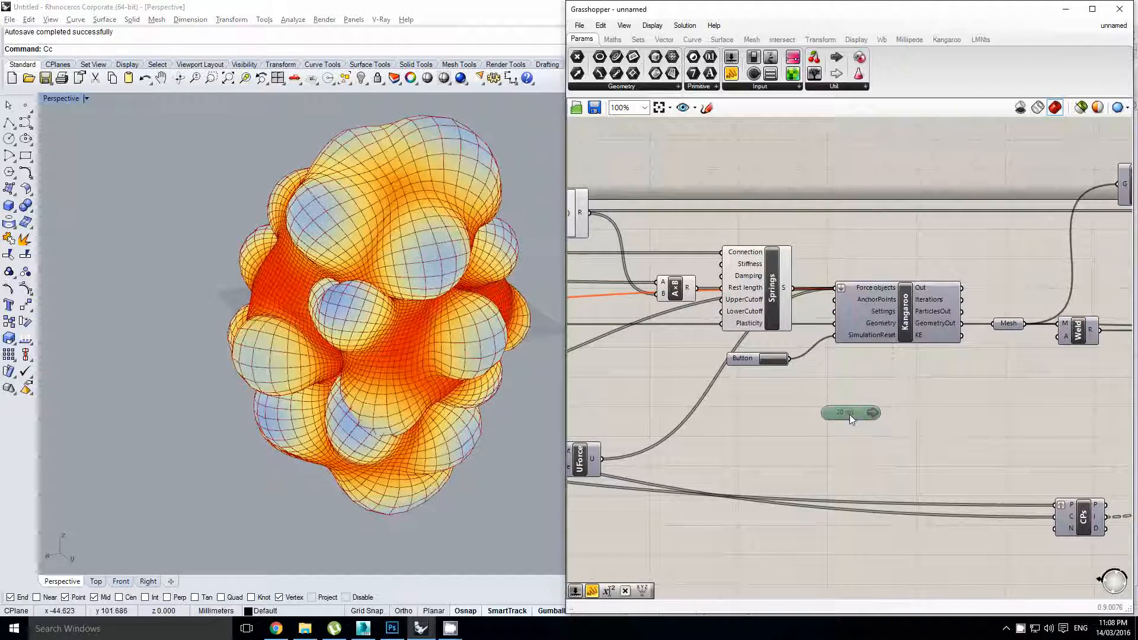
{"action": "left_click", "coordinate": [773, 361]}
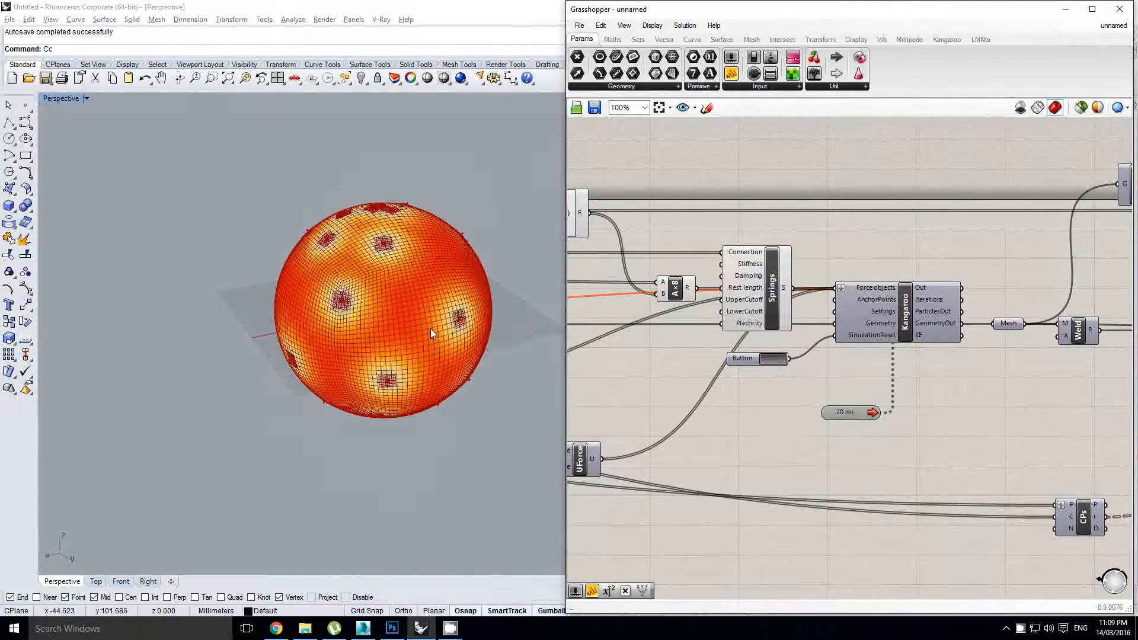
Orbit the Perspective view while the mesh inflates into a bumpy blob, then disable the Timer
{"action": "right_click_drag", "start_coordinate": [431, 328], "coordinate": [414, 284]}
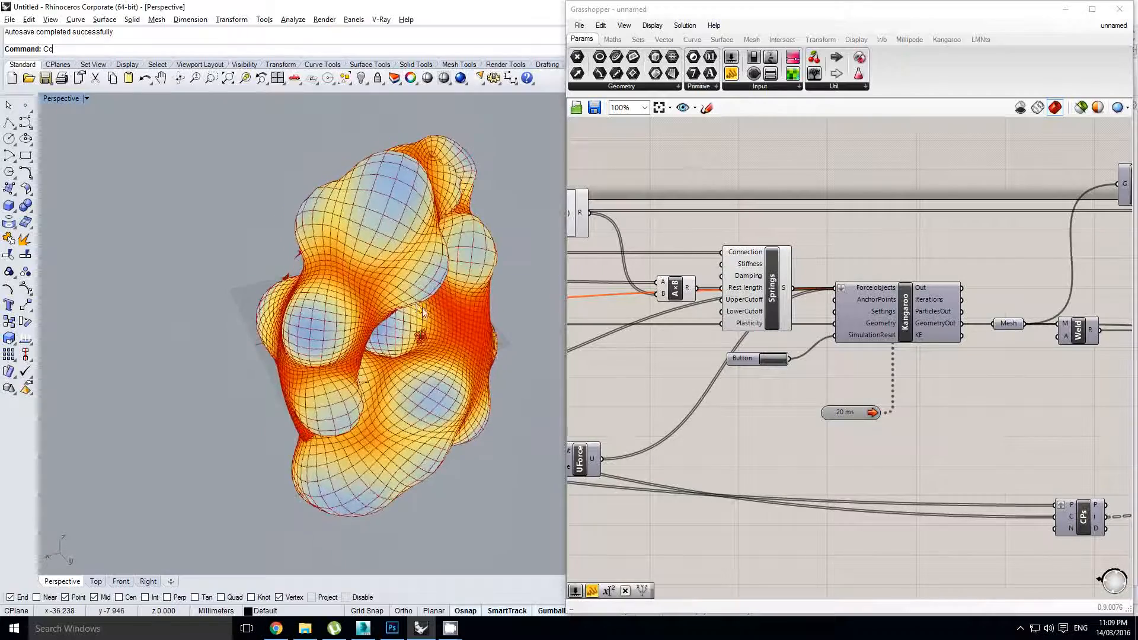
{"action": "mouse_move", "coordinate": [410, 308]}
{"action": "right_mouse_down"}
{"action": "mouse_move", "coordinate": [418, 318]}
{"action": "mouse_move", "coordinate": [400, 321]}
{"action": "right_mouse_up"}
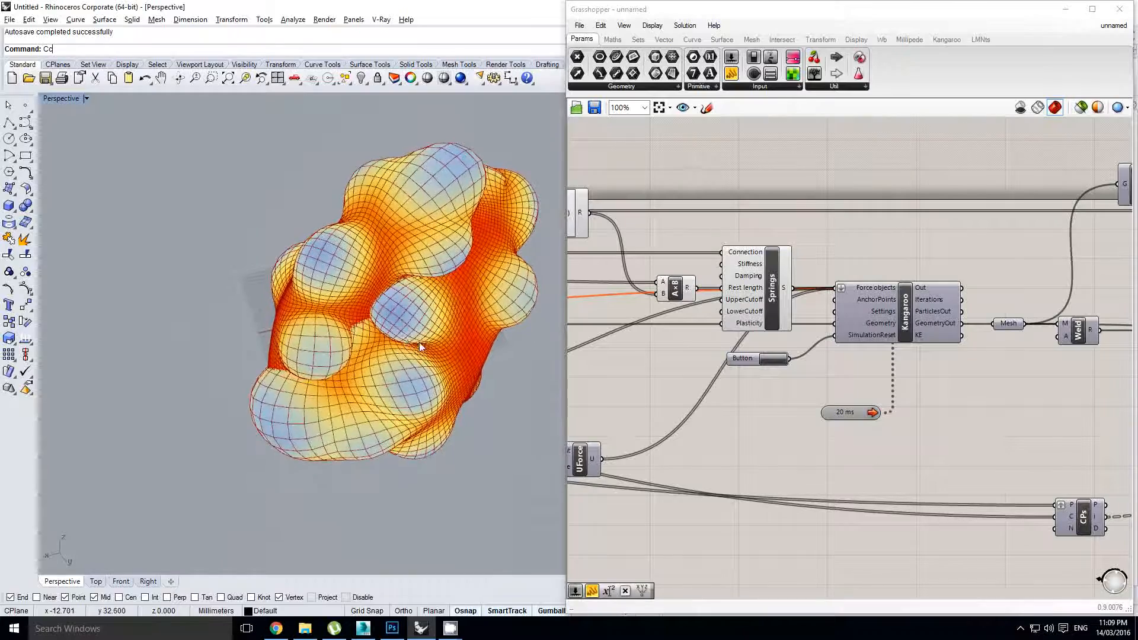
{"action": "right_click_drag", "start_coordinate": [475, 313], "coordinate": [477, 325]}
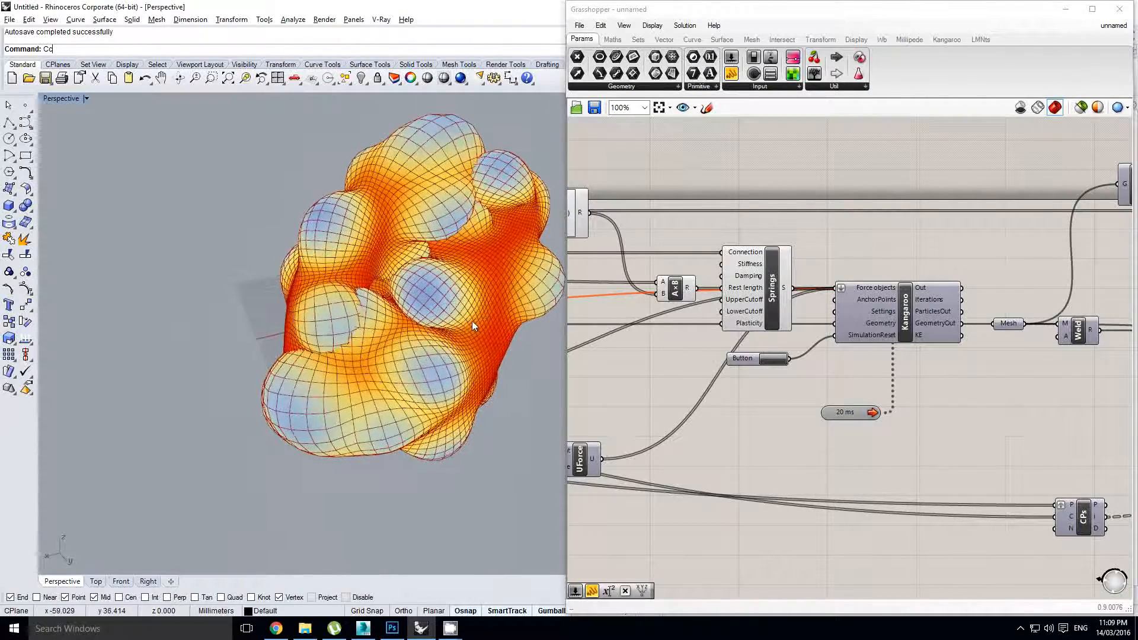
{"action": "right_click_drag", "start_coordinate": [428, 295], "coordinate": [438, 321]}
{"action": "scroll", "coordinate": [429, 306], "scroll_direction": "down", "scroll_amount": 5}
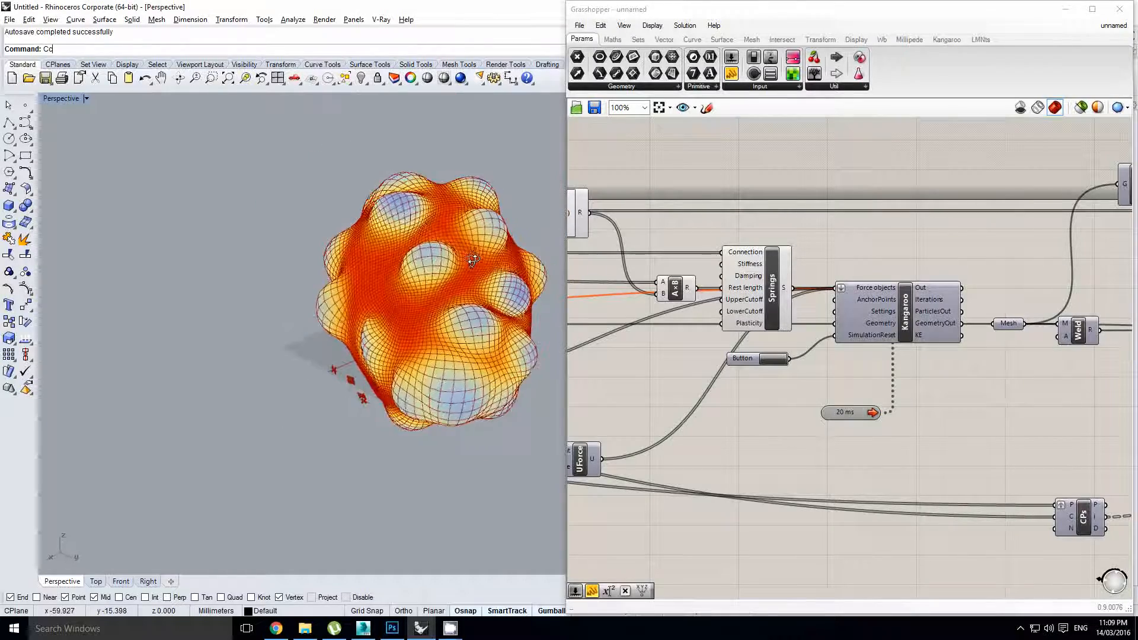
{"action": "right_click_drag", "start_coordinate": [464, 264], "coordinate": [419, 303]}
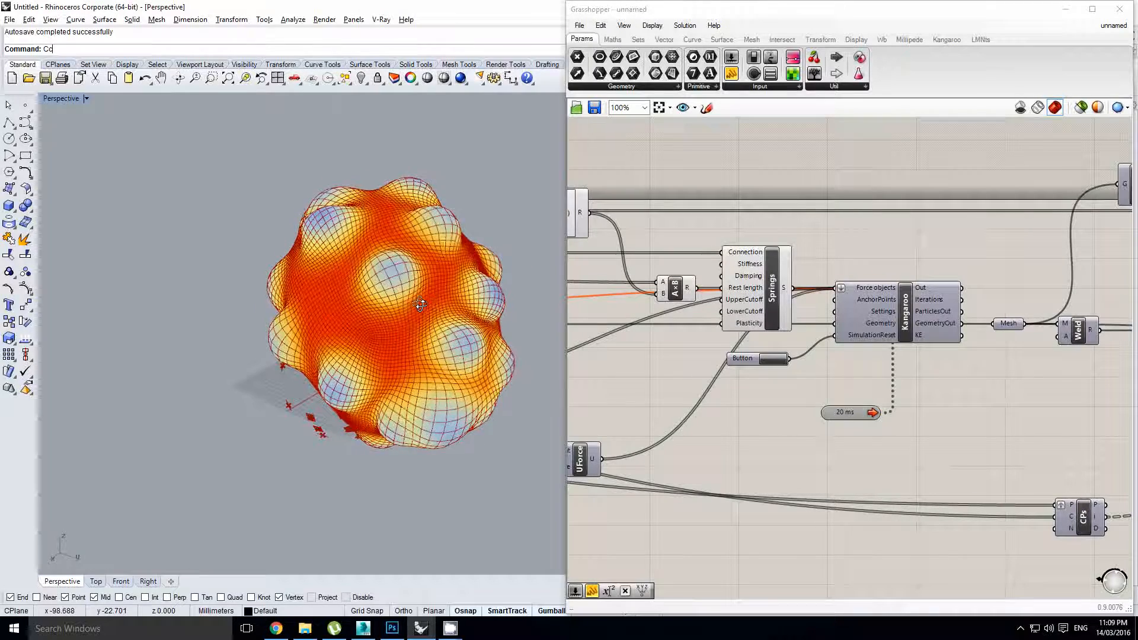
{"action": "left_click", "coordinate": [847, 415]}
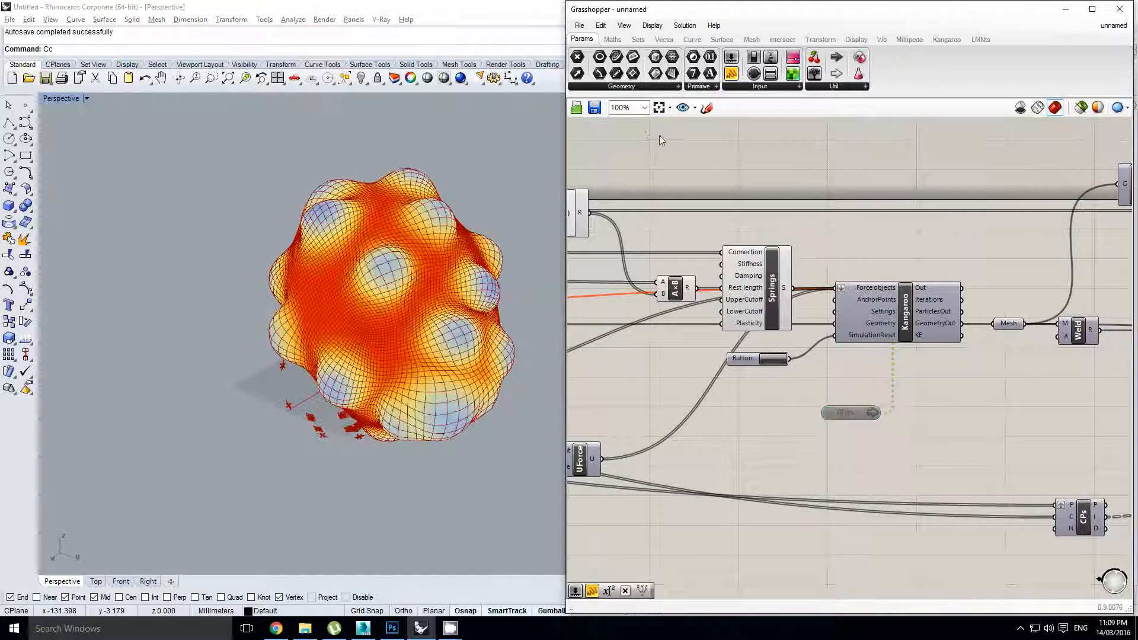
Start a new Grasshopper document and place a Sphere component
{"action": "left_click", "coordinate": [578, 25]}
{"action": "left_click", "coordinate": [615, 40]}
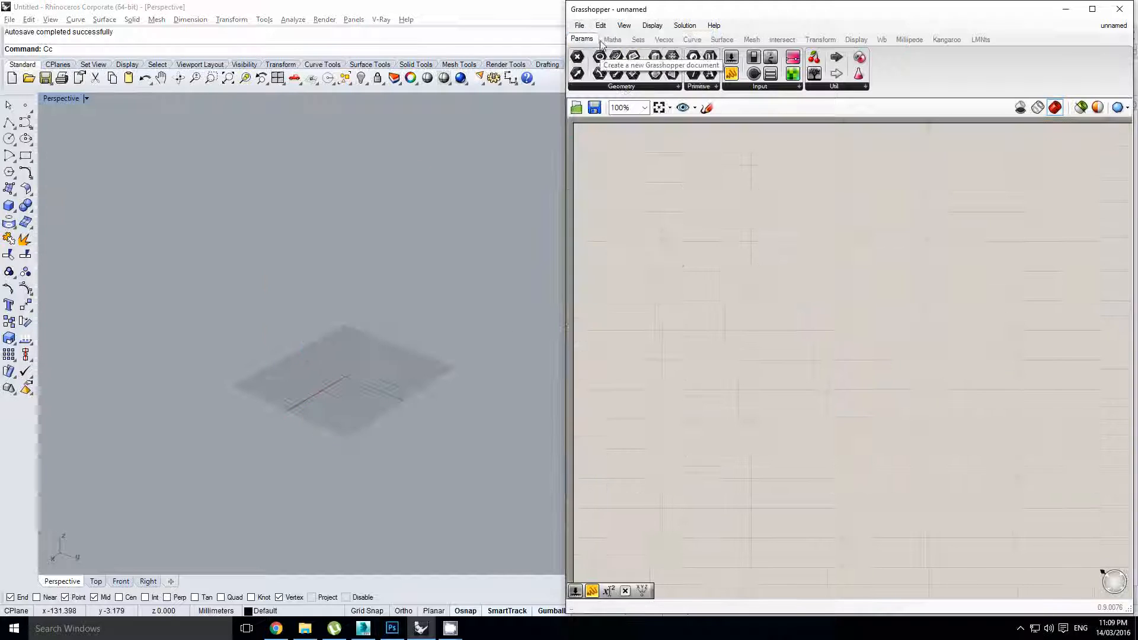
{"action": "double_click", "coordinate": [778, 243]}
{"action": "type", "text": "sphere"}
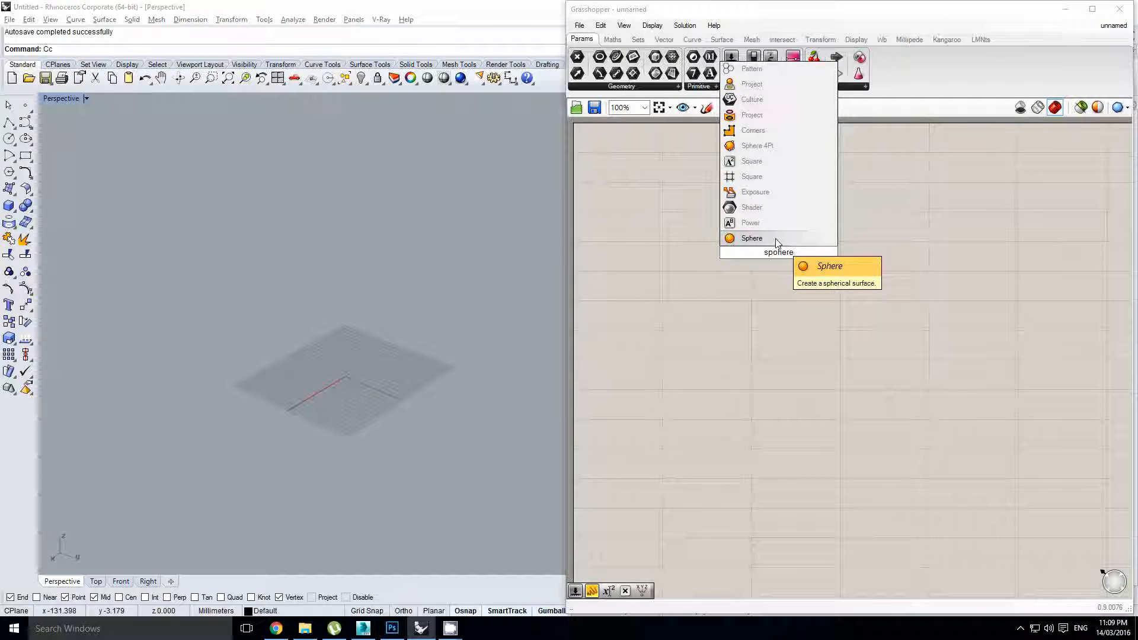
{"action": "key", "text": "Return"}
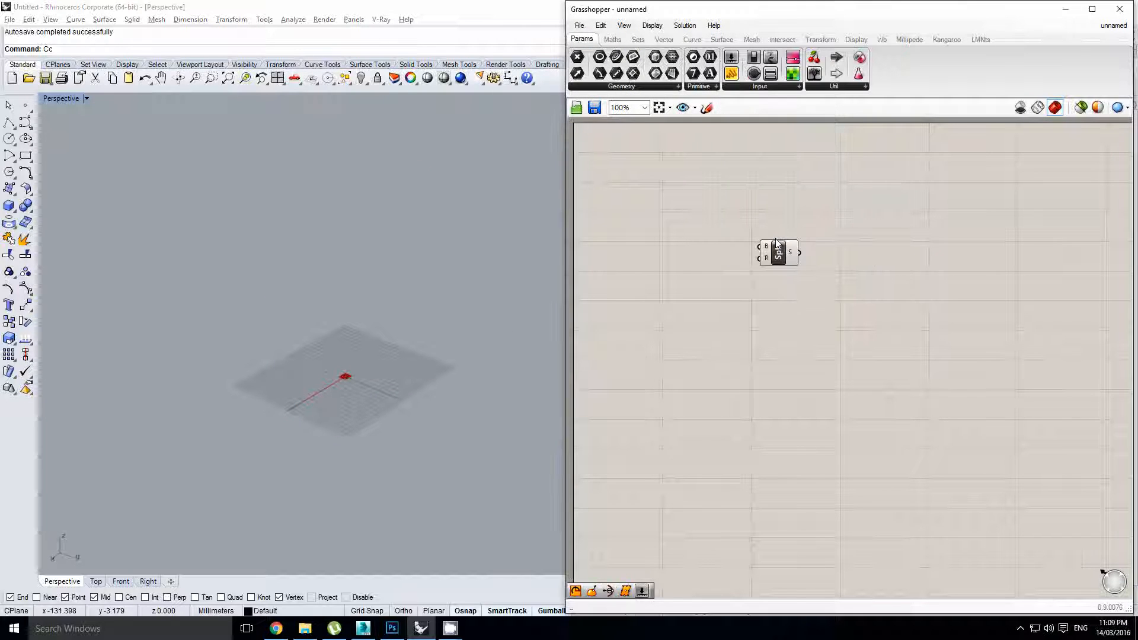
Add a Mesh Sphere Ex component and line it up beside the Sphere
{"action": "double_click", "coordinate": [757, 305]}
{"action": "type", "text": "mesh"}
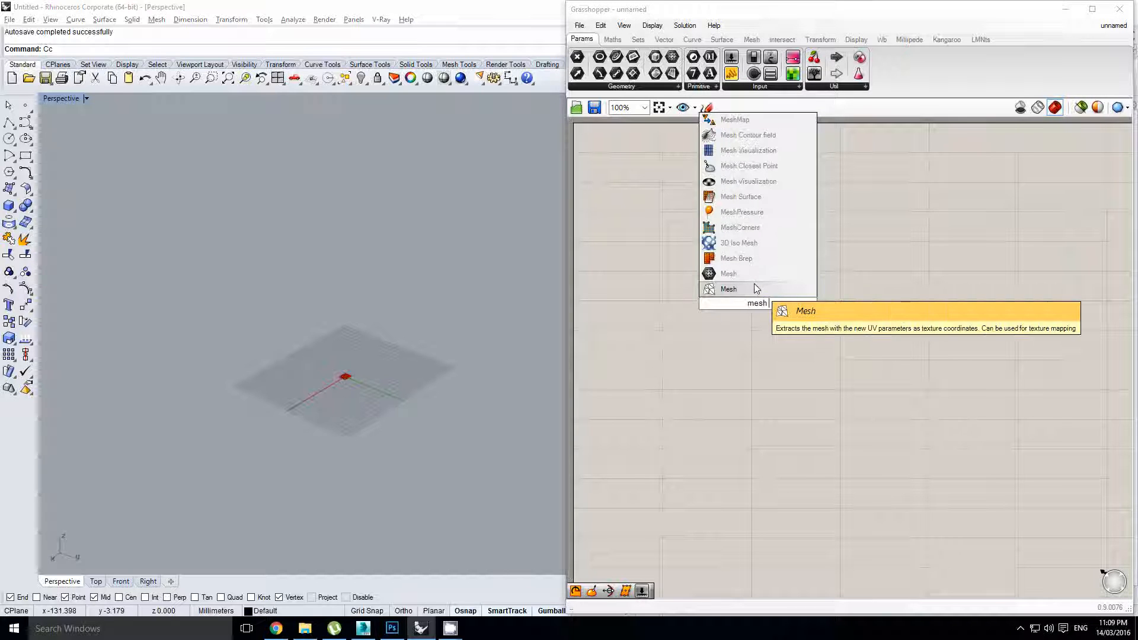
{"action": "type", "text": " sphere"}
{"action": "left_click", "coordinate": [744, 236]}
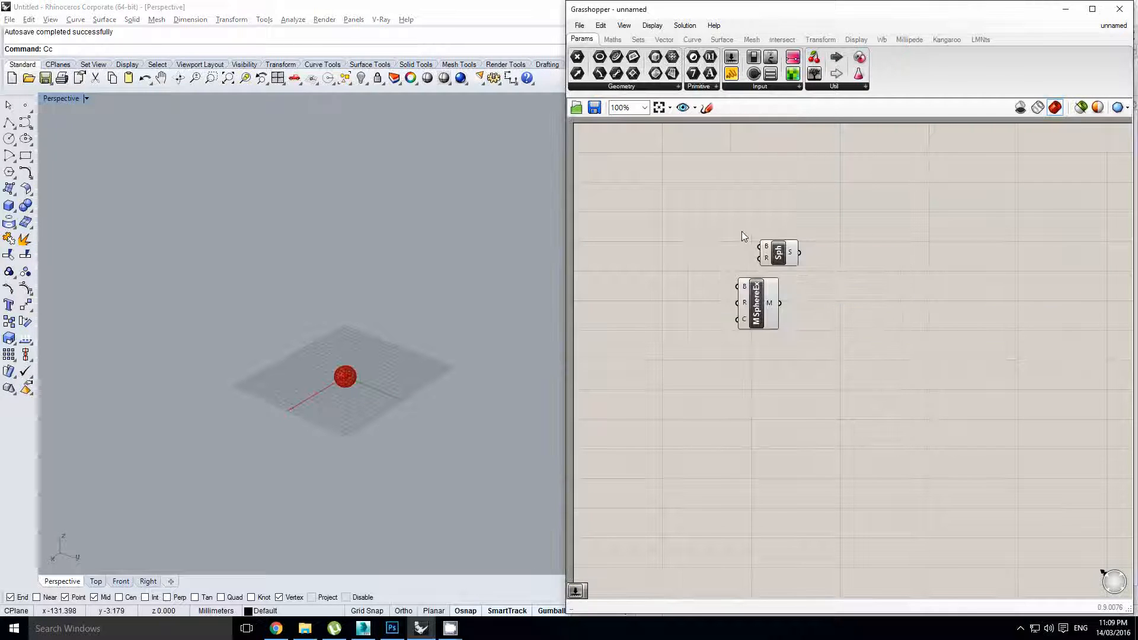
{"action": "left_click_drag", "start_coordinate": [752, 314], "coordinate": [779, 320]}
{"action": "right_click_drag", "start_coordinate": [752, 294], "coordinate": [810, 298]}
{"action": "left_click_drag", "start_coordinate": [835, 257], "coordinate": [841, 258]}
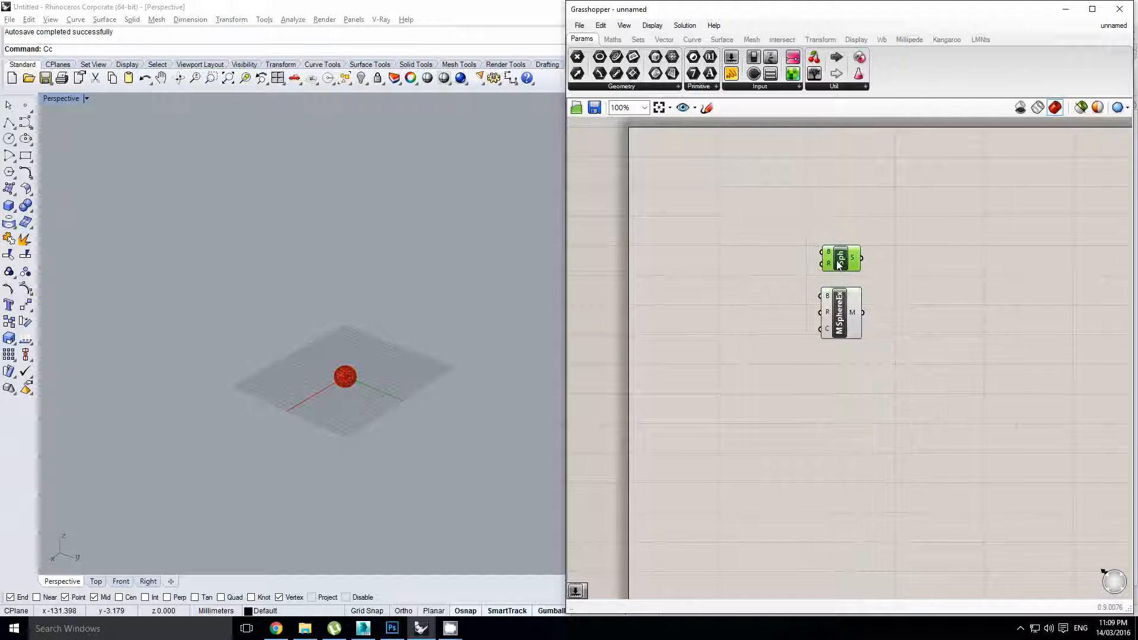
{"action": "right_click_drag", "start_coordinate": [796, 284], "coordinate": [824, 272]}
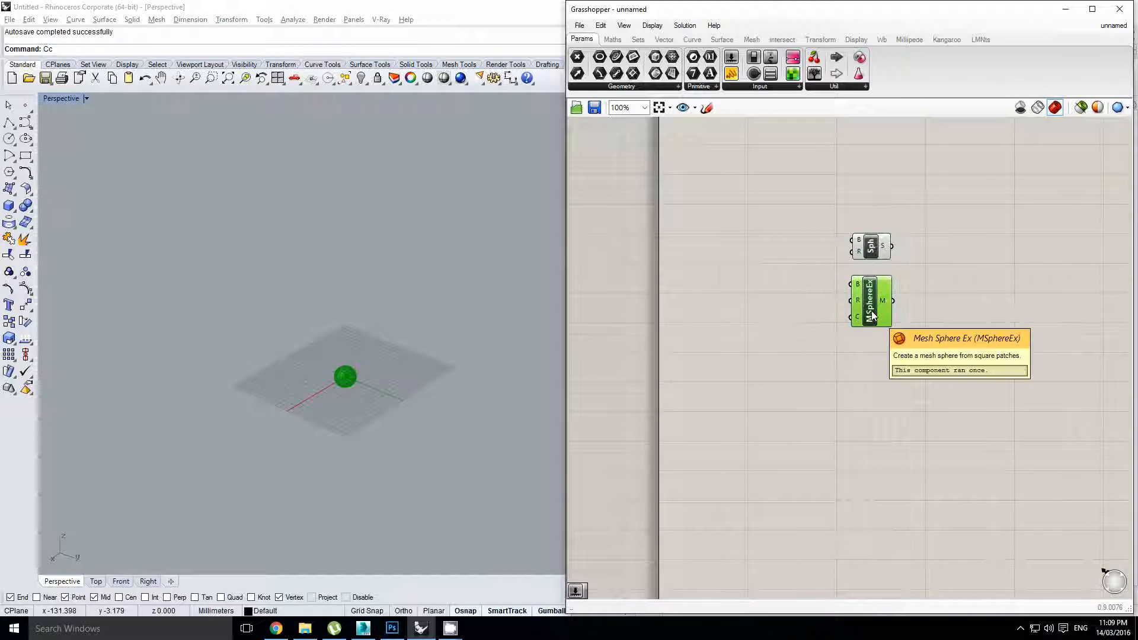
{"action": "right_click_drag", "start_coordinate": [769, 222], "coordinate": [776, 228]}
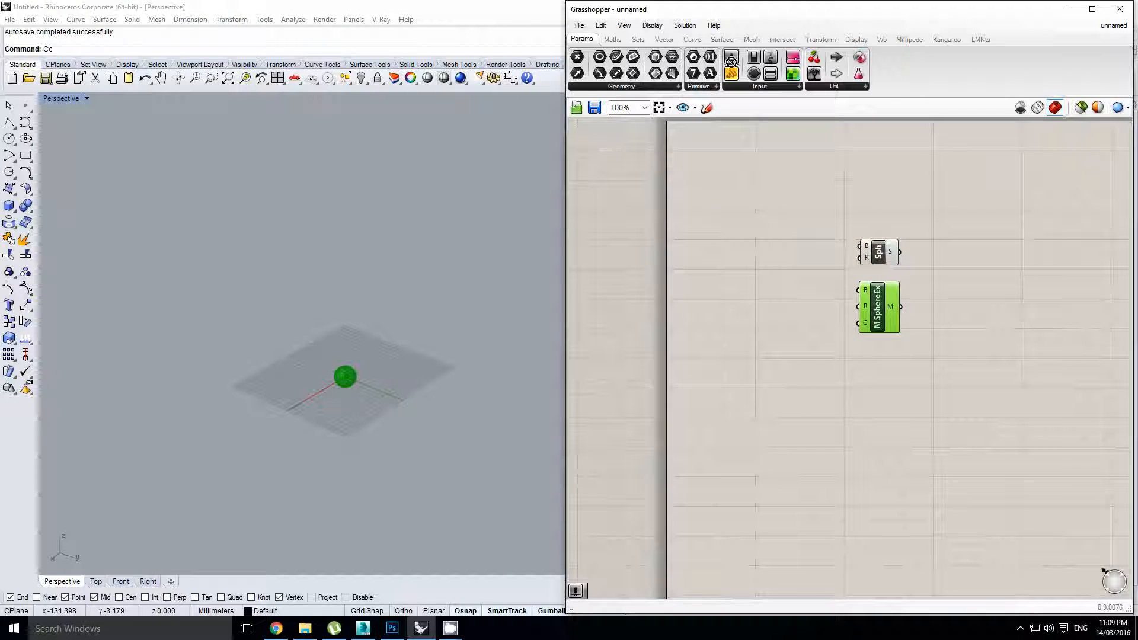
{"action": "scroll", "coordinate": [699, 267], "scroll_direction": "up", "scroll_amount": 1}
Add a number slider and set its range value to 100
{"action": "double_click", "coordinate": [703, 269]}
{"action": "double_click", "coordinate": [730, 308]}
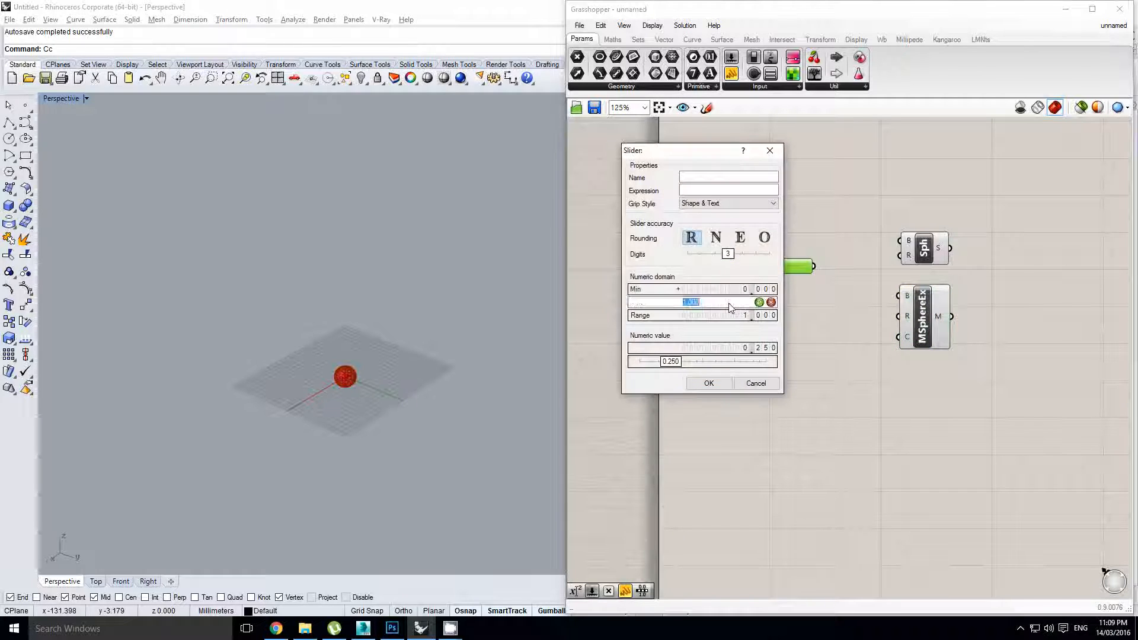
{"action": "type", "text": "100"}
{"action": "left_click", "coordinate": [709, 382]}
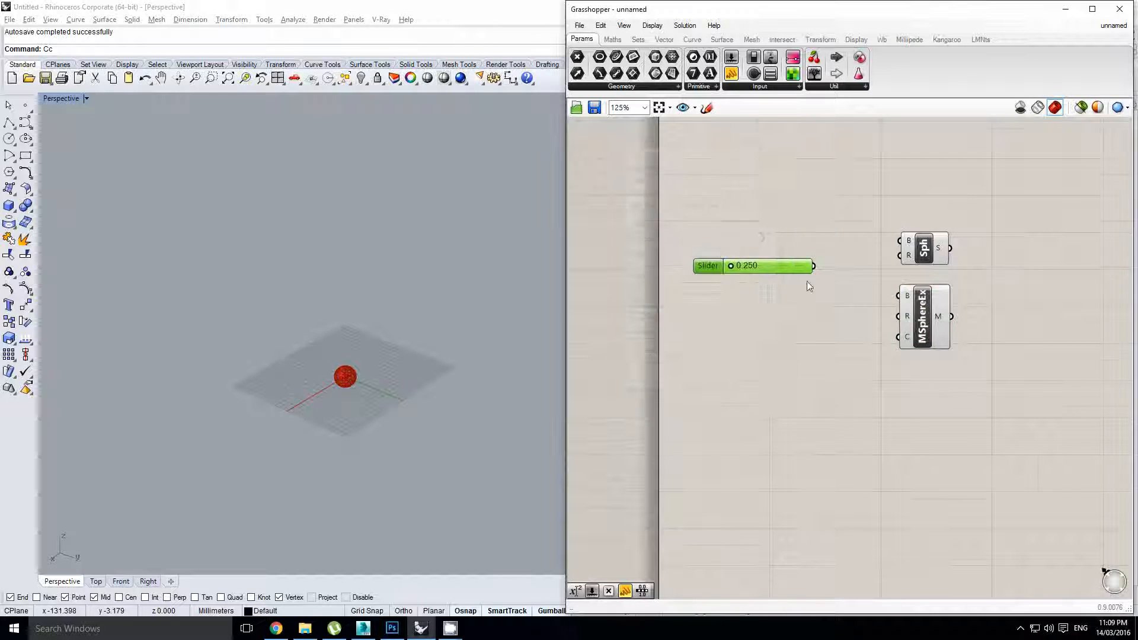
{"action": "scroll", "coordinate": [820, 265], "scroll_direction": "up", "scroll_amount": 1}
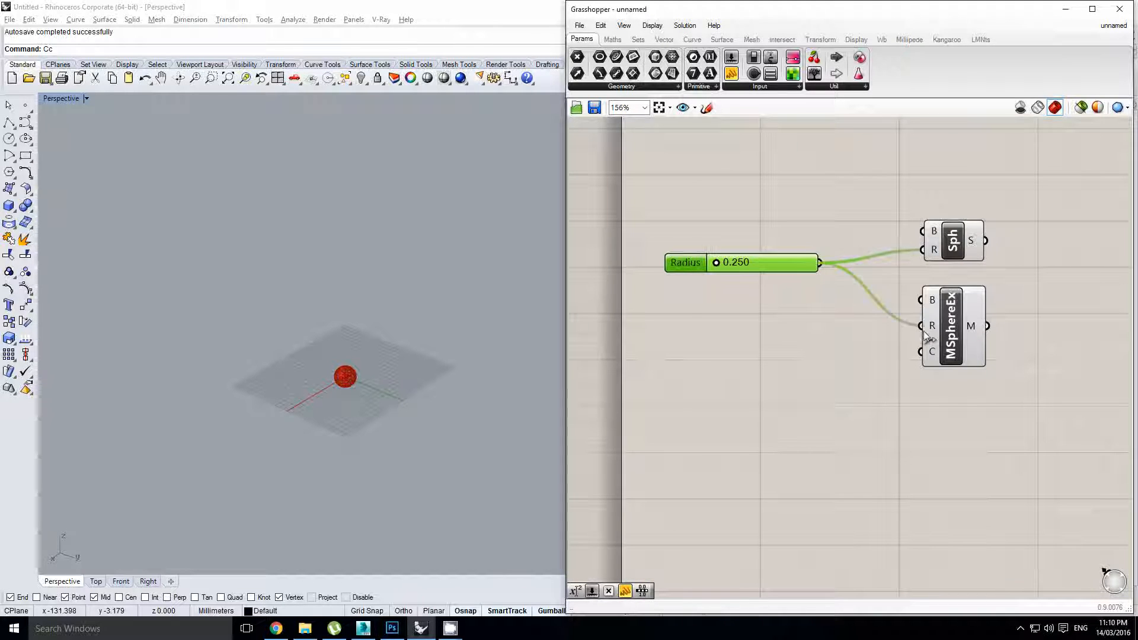
Move the Radius slider level with MSphereEx and set it to 92.410
{"action": "left_click_drag", "start_coordinate": [757, 268], "coordinate": [784, 325]}
{"action": "right_click", "coordinate": [689, 338]}
{"action": "scroll", "coordinate": [741, 314], "scroll_direction": "up", "scroll_amount": 1}
{"action": "left_click", "coordinate": [767, 285]}
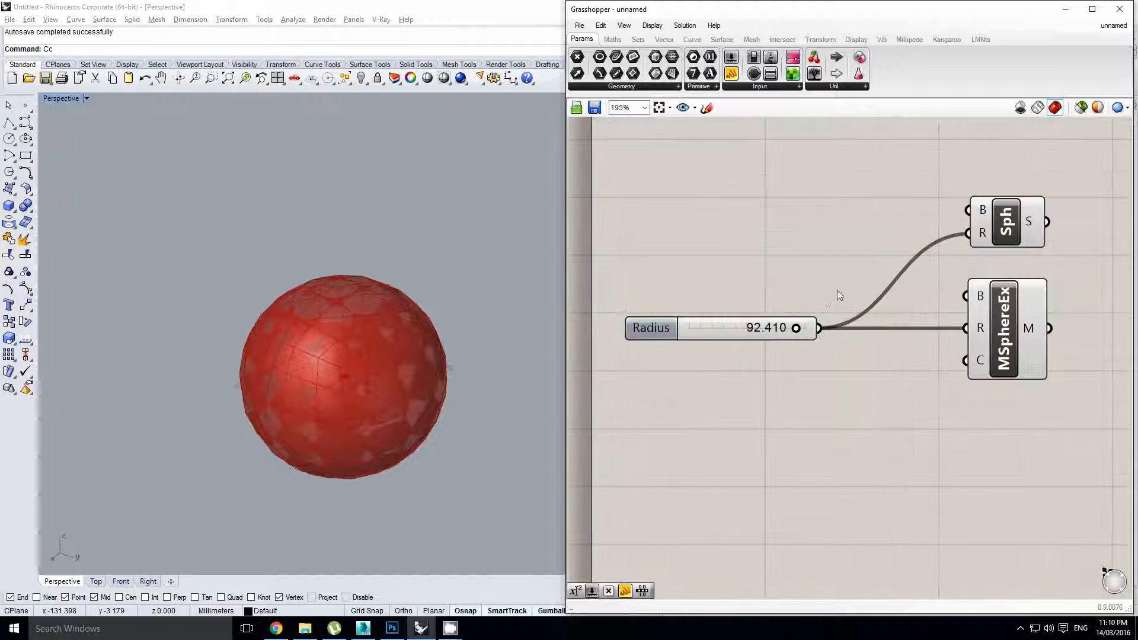
{"action": "scroll", "coordinate": [835, 292], "scroll_direction": "down", "scroll_amount": 3}
{"action": "right_click", "coordinate": [820, 309]}
{"action": "left_click", "coordinate": [817, 386]}
Turn off the Sph component's preview
{"action": "left_click", "coordinate": [868, 277]}
{"action": "middle_click", "coordinate": [869, 273]}
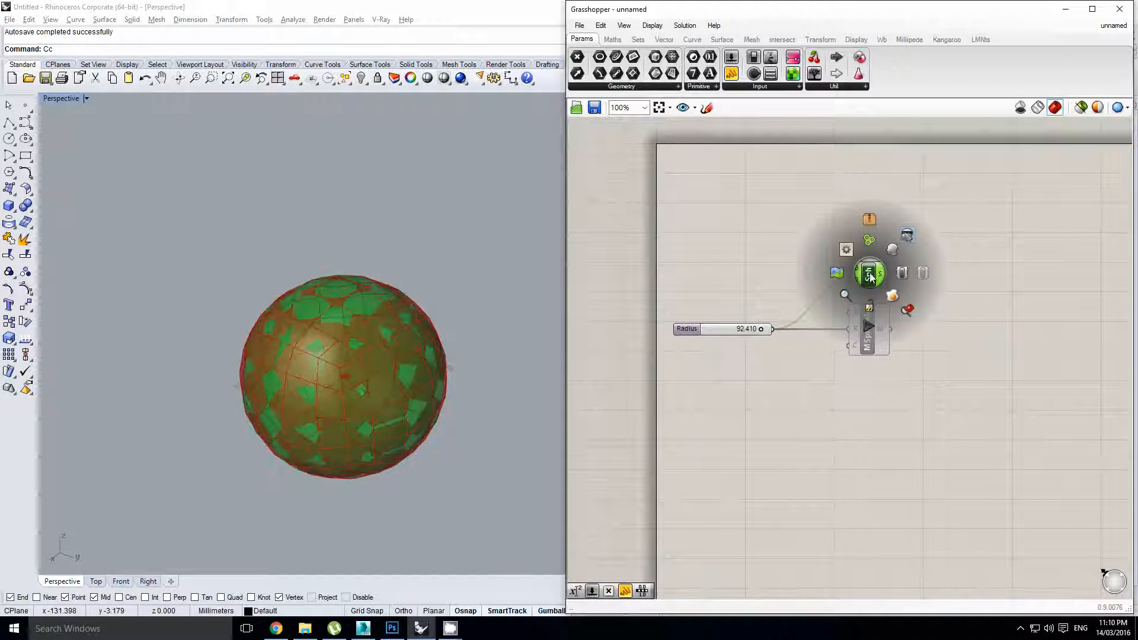
{"action": "left_click", "coordinate": [900, 232]}
{"action": "left_click", "coordinate": [869, 343]}
Add a Mesh Sphere component with Radius wired into its R input
{"action": "double_click", "coordinate": [872, 407]}
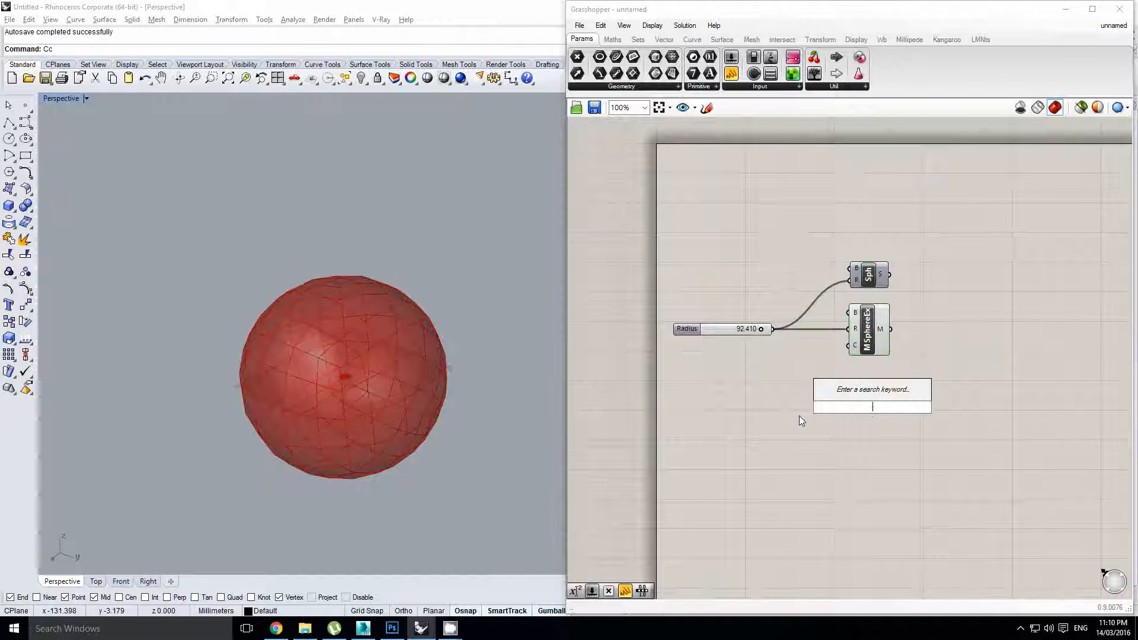
{"action": "type", "text": "sphere"}
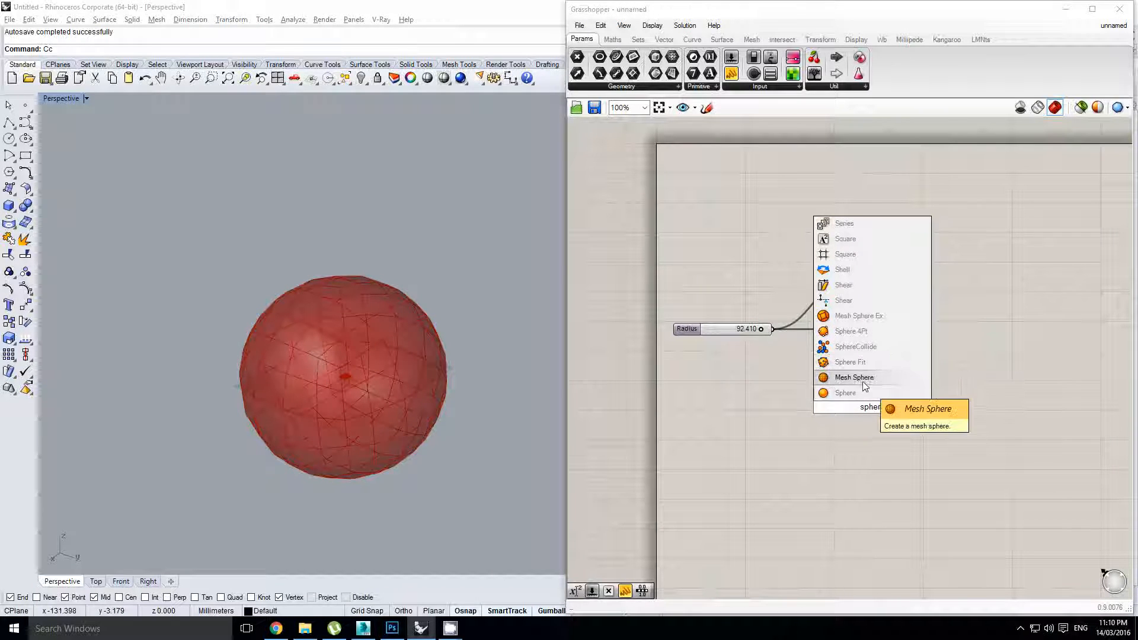
{"action": "left_click", "coordinate": [876, 378]}
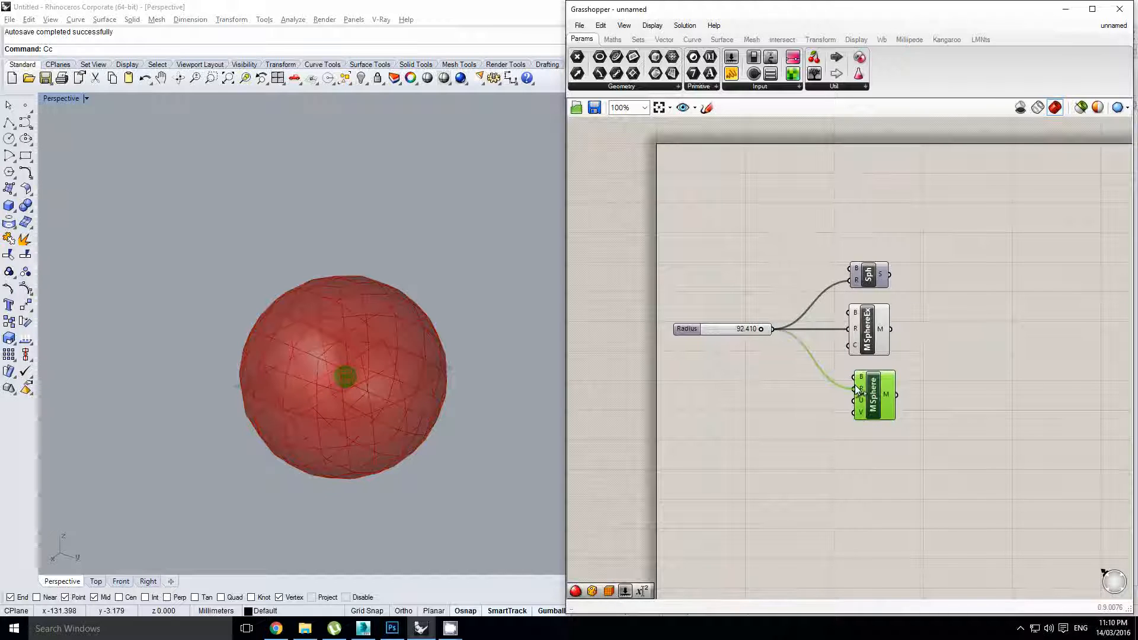
{"action": "left_click_drag", "start_coordinate": [856, 389], "coordinate": [856, 390]}
{"action": "left_click_drag", "start_coordinate": [875, 398], "coordinate": [874, 398]}
Turn off the MSphereEx preview, leaving only the Mesh Sphere visible
{"action": "left_click", "coordinate": [865, 342]}
{"action": "middle_click", "coordinate": [865, 340]}
{"action": "left_click", "coordinate": [892, 310]}
{"action": "right_click_drag", "start_coordinate": [347, 367], "coordinate": [383, 358], "text": "shift"}
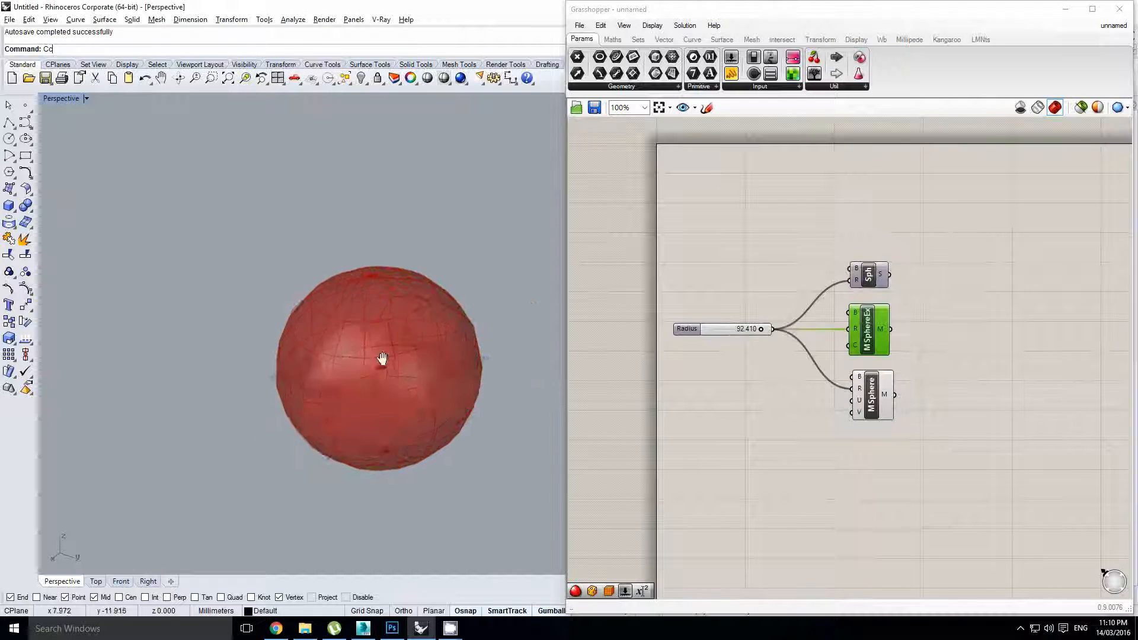
{"action": "scroll", "coordinate": [383, 358], "scroll_direction": "up", "scroll_amount": 3}
{"action": "left_click_drag", "start_coordinate": [881, 395], "coordinate": [874, 396]}
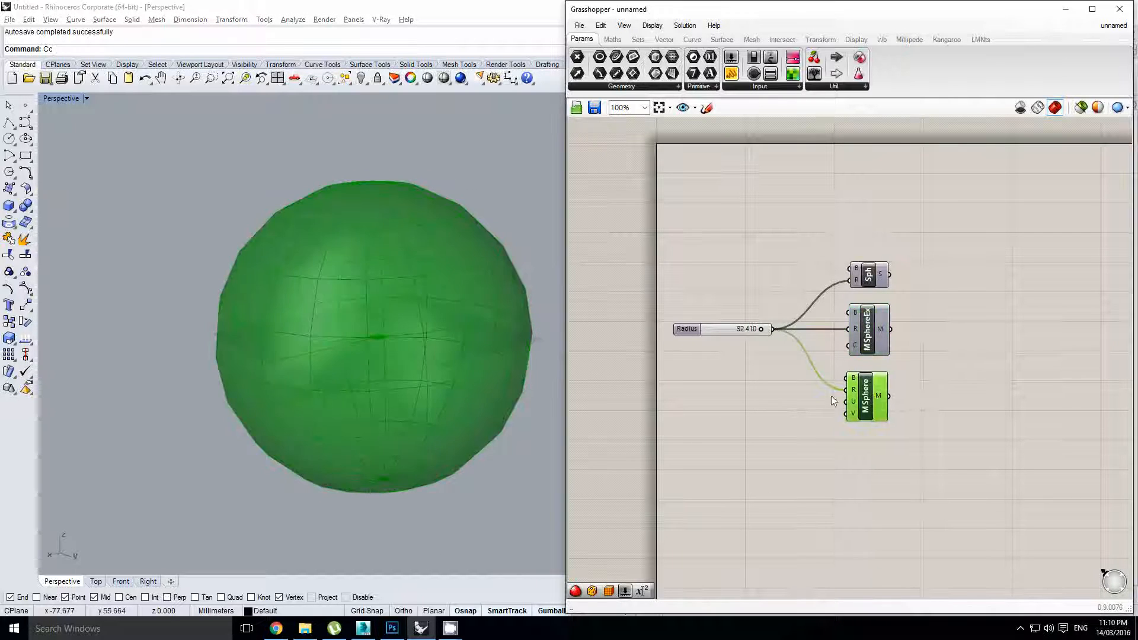
{"action": "scroll", "coordinate": [406, 328], "scroll_direction": "up", "scroll_amount": 4}
{"action": "right_click_drag", "start_coordinate": [407, 328], "coordinate": [355, 288]}
{"action": "scroll", "coordinate": [428, 254], "scroll_direction": "down", "scroll_amount": 4}
{"action": "left_click", "coordinate": [608, 391]}
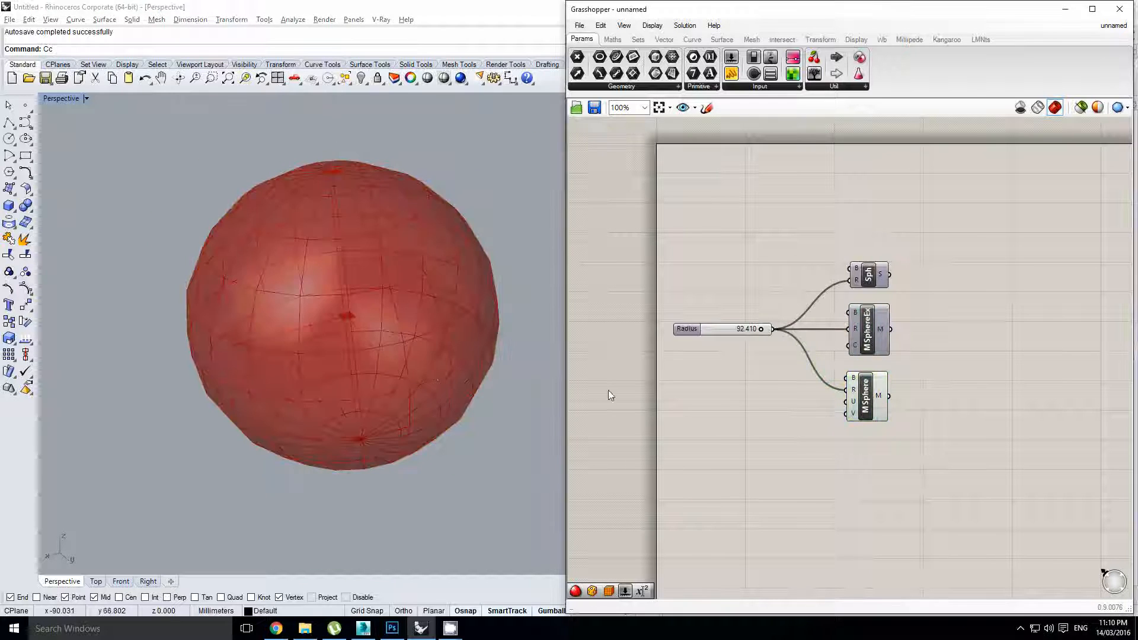
{"action": "right_click_drag", "start_coordinate": [470, 366], "coordinate": [430, 289]}
{"action": "scroll", "coordinate": [413, 367], "scroll_direction": "up", "scroll_amount": 2}
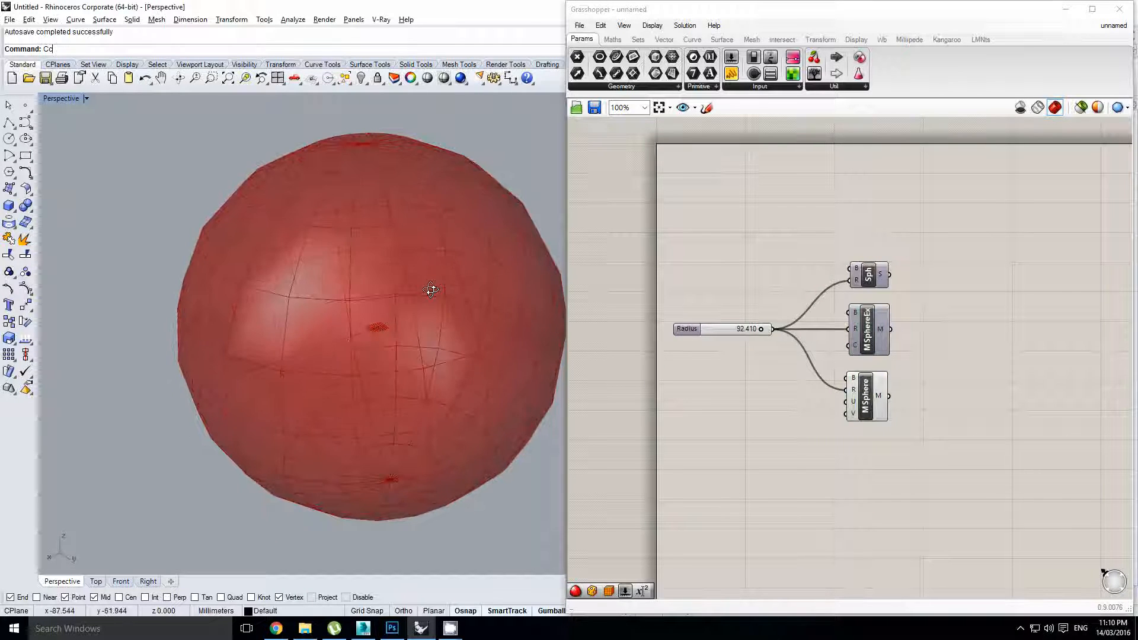
{"action": "scroll", "coordinate": [291, 336], "scroll_direction": "down", "scroll_amount": 2}
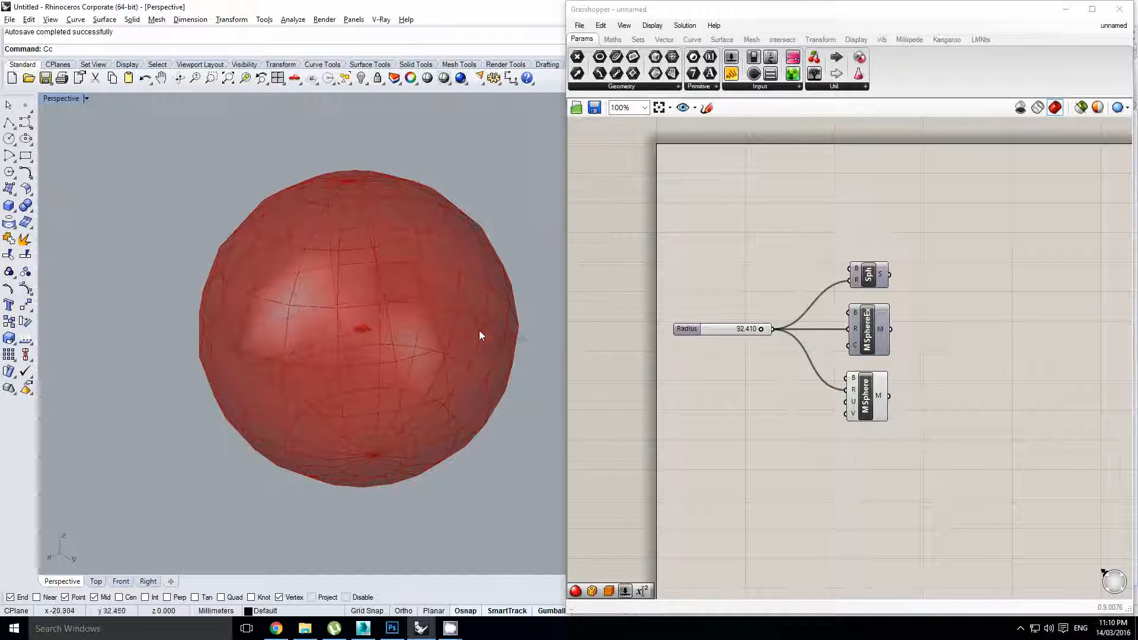
{"action": "right_click_drag", "start_coordinate": [432, 314], "coordinate": [407, 343]}
{"action": "scroll", "coordinate": [360, 193], "scroll_direction": "up", "scroll_amount": 3}
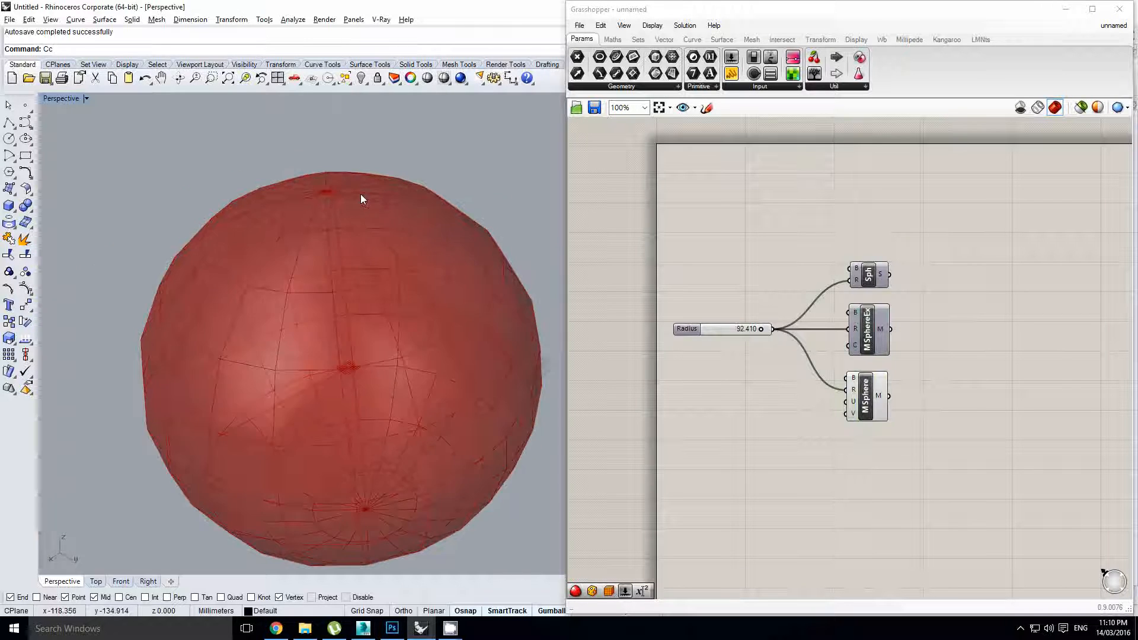
{"action": "right_click_drag", "start_coordinate": [360, 194], "coordinate": [297, 269]}
{"action": "scroll", "coordinate": [297, 270], "scroll_direction": "up", "scroll_amount": 3}
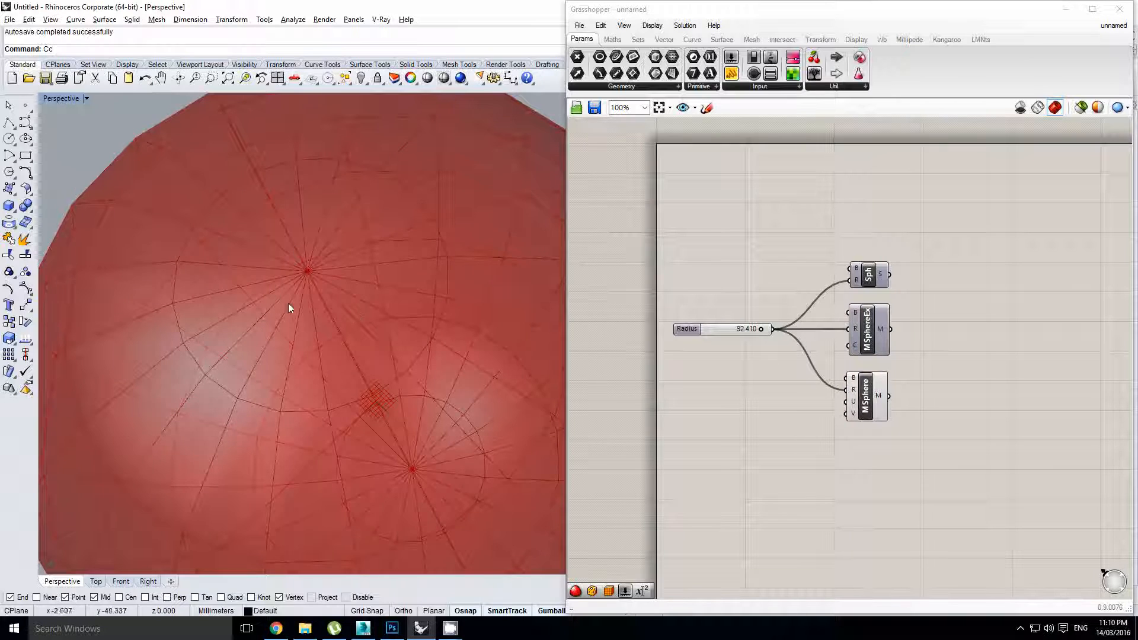
{"action": "scroll", "coordinate": [289, 307], "scroll_direction": "down", "scroll_amount": 3}
{"action": "right_click_drag", "start_coordinate": [310, 294], "coordinate": [400, 310]}
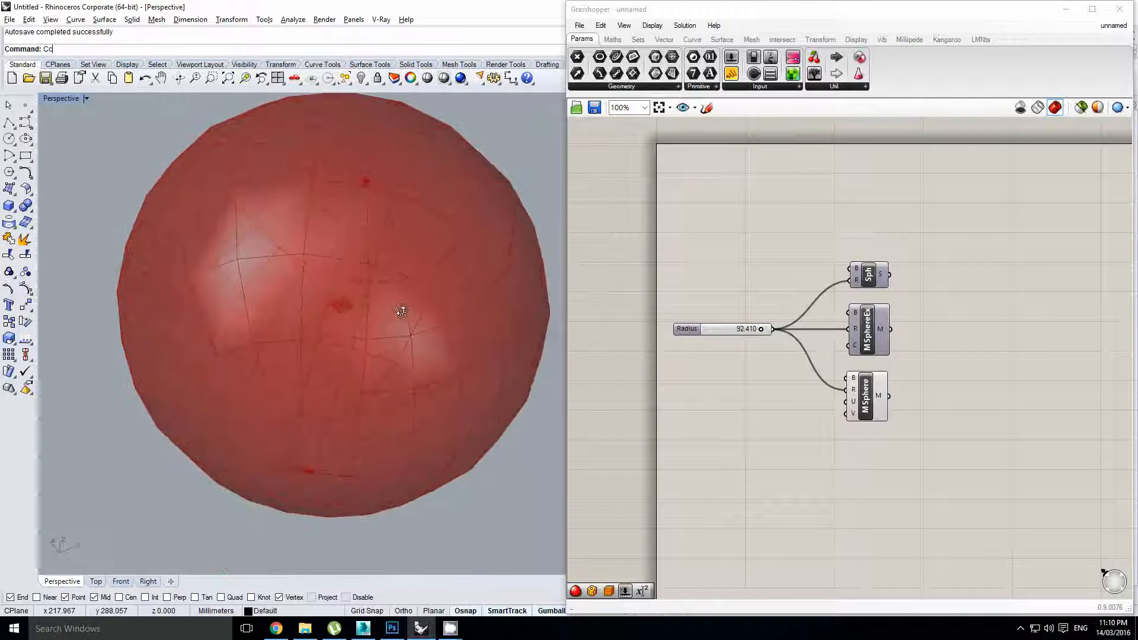
{"action": "scroll", "coordinate": [401, 311], "scroll_direction": "down", "scroll_amount": 3}
{"action": "right_click_drag", "start_coordinate": [888, 385], "coordinate": [867, 382]}
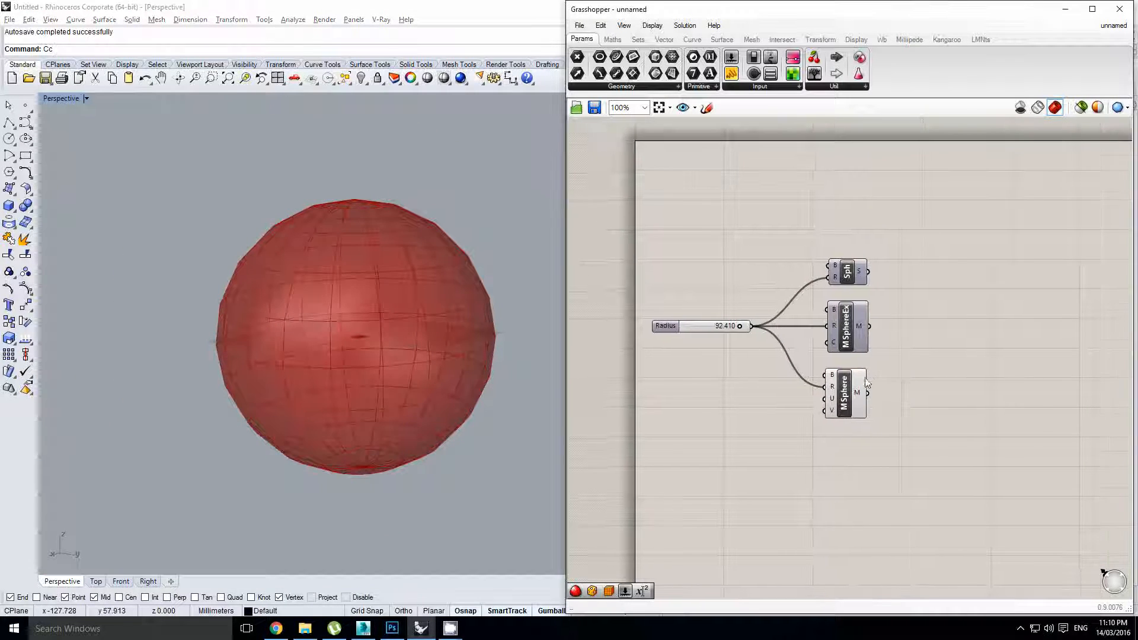
Hide the MSphere preview and turn on the MSphereEx preview instead
{"action": "scroll", "coordinate": [864, 381], "scroll_direction": "up", "scroll_amount": 1}
{"action": "middle_click", "coordinate": [847, 390]}
{"action": "left_click", "coordinate": [884, 357]}
{"action": "left_click", "coordinate": [843, 298]}
{"action": "middle_click", "coordinate": [843, 298]}
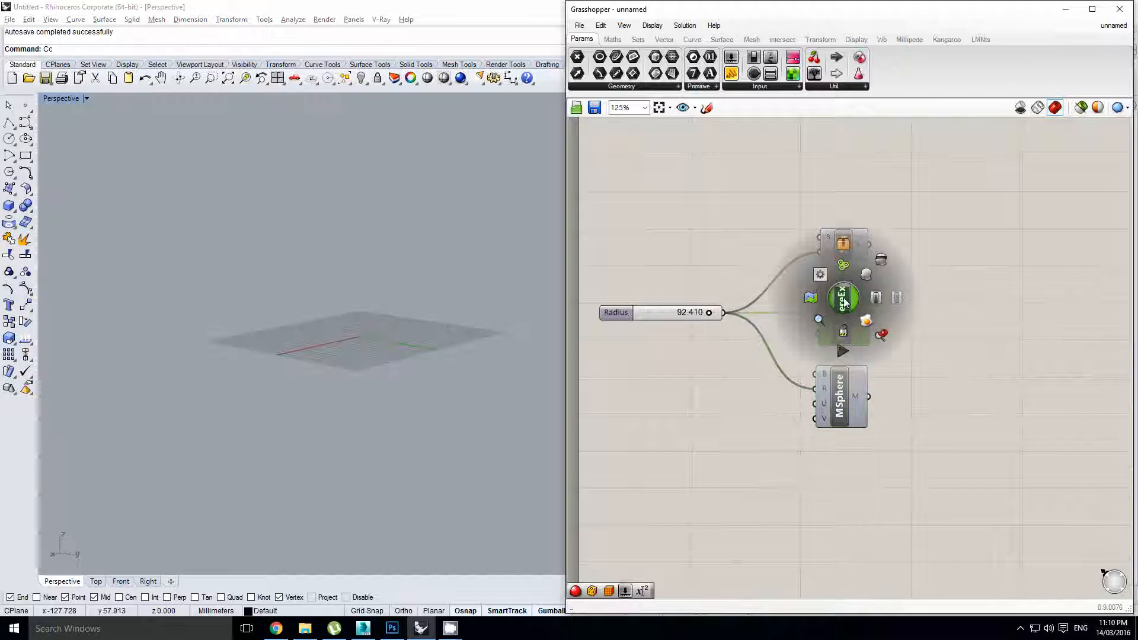
{"action": "left_click", "coordinate": [867, 276]}
Orbit and recentre the view to inspect the MSphereEx mesh
{"action": "right_click_drag", "start_coordinate": [409, 251], "coordinate": [408, 282]}
{"action": "scroll", "coordinate": [398, 296], "scroll_direction": "up", "scroll_amount": 4}
{"action": "scroll", "coordinate": [388, 320], "scroll_direction": "down", "scroll_amount": 4}
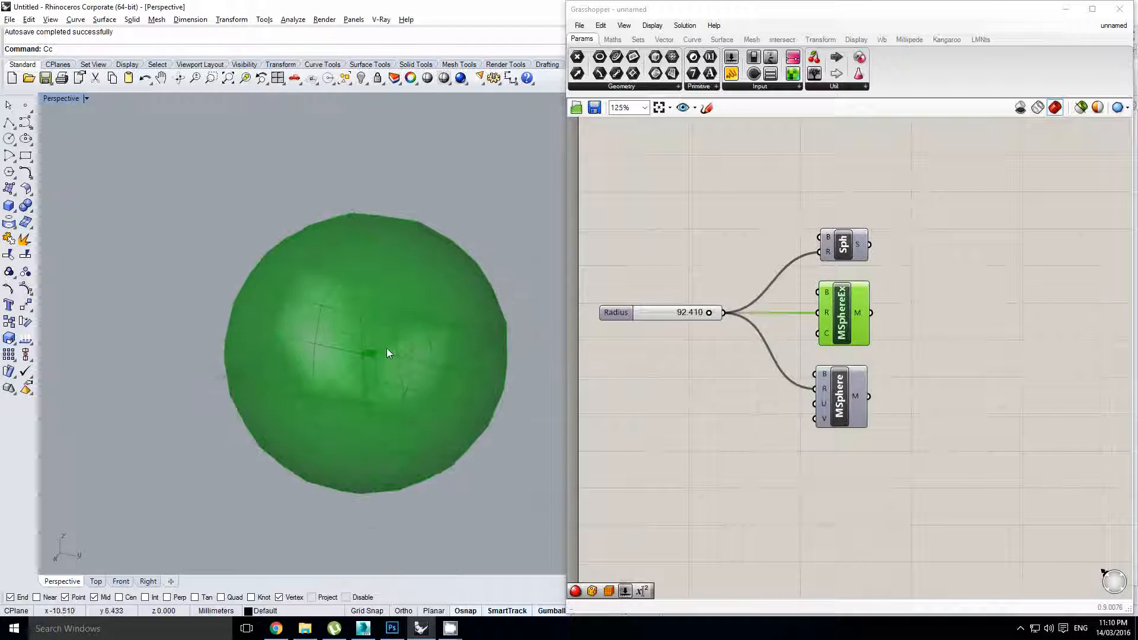
{"action": "right_click_drag", "start_coordinate": [387, 347], "coordinate": [399, 319], "text": "shift"}
{"action": "right_click_drag", "start_coordinate": [751, 447], "coordinate": [771, 418]}
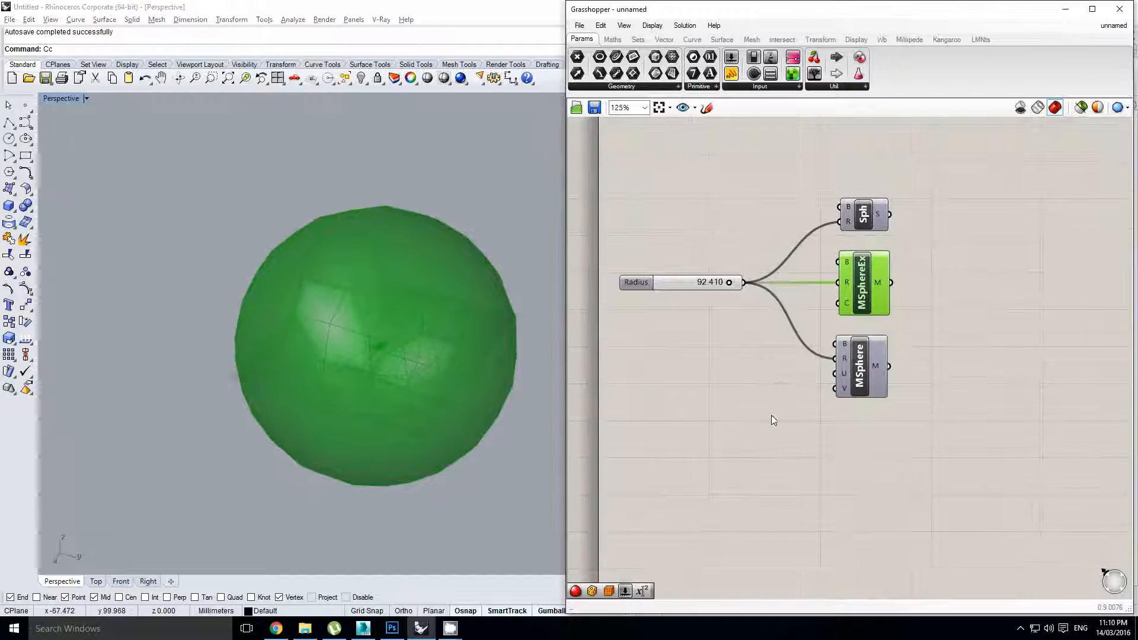
{"action": "left_click", "coordinate": [776, 419]}
{"action": "right_click_drag", "start_coordinate": [893, 445], "coordinate": [879, 427]}
{"action": "left_click", "coordinate": [844, 293]}
Add Weaverbird's Catmull-Clark subdivision and a Mesh Box component below MSphere
{"action": "double_click", "coordinate": [844, 426]}
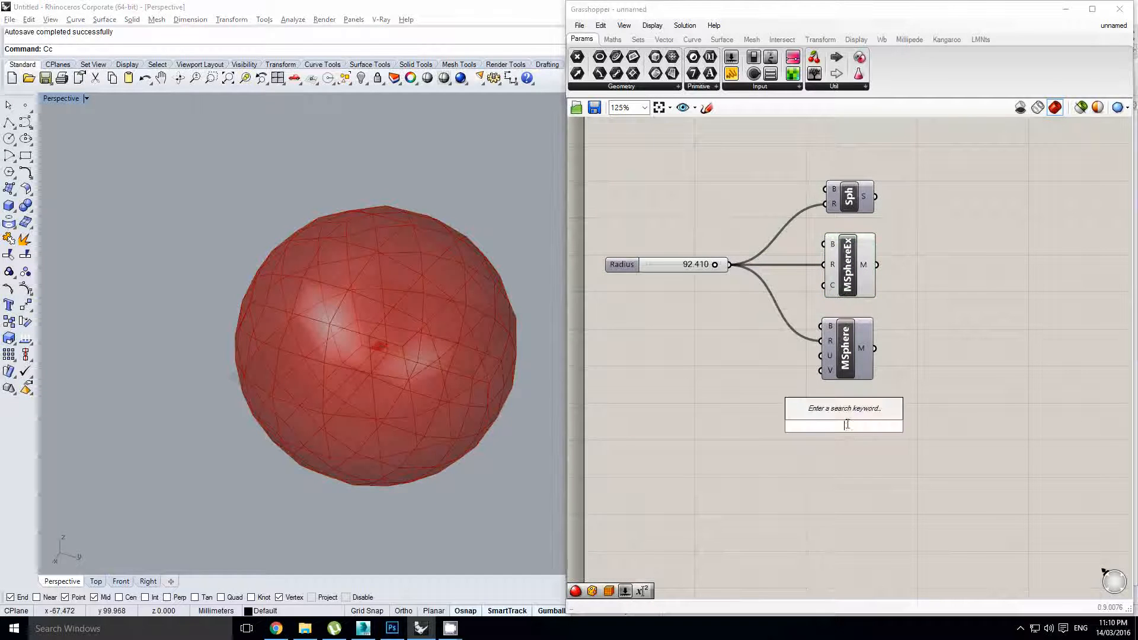
{"action": "type", "text": "catmu"}
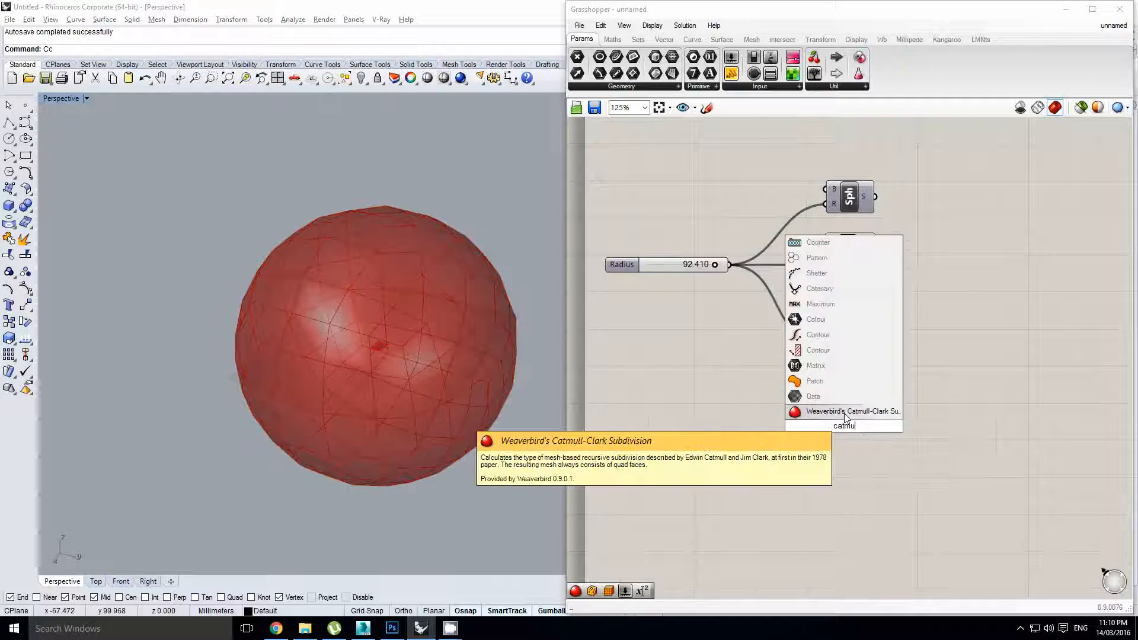
{"action": "left_click", "coordinate": [845, 413]}
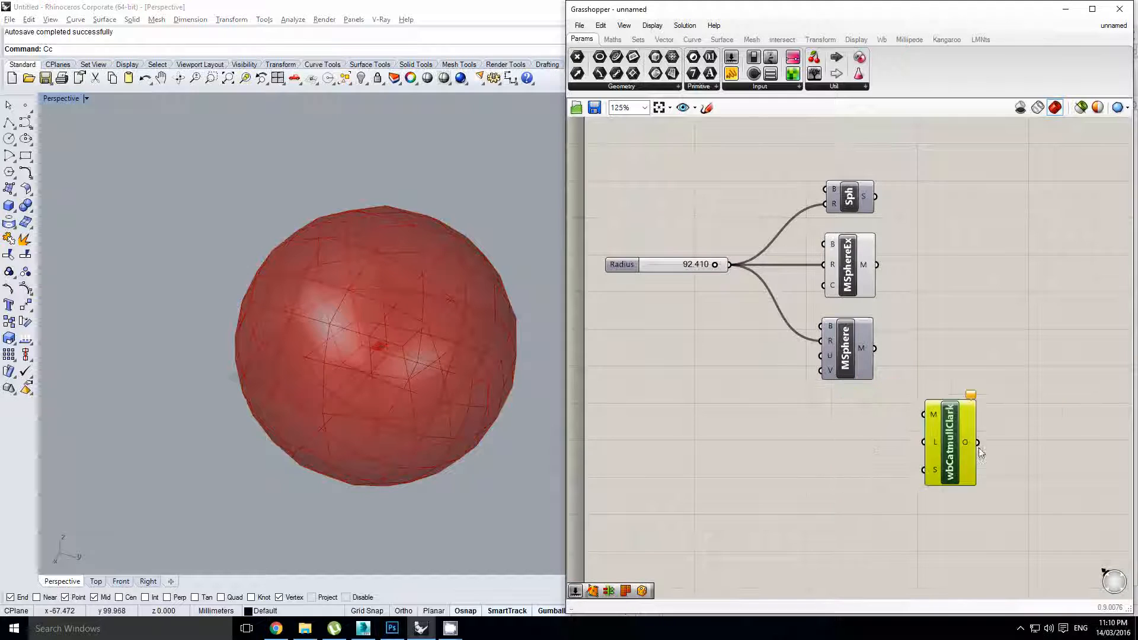
{"action": "double_click", "coordinate": [867, 449]}
{"action": "type", "text": "mesh bopx"}
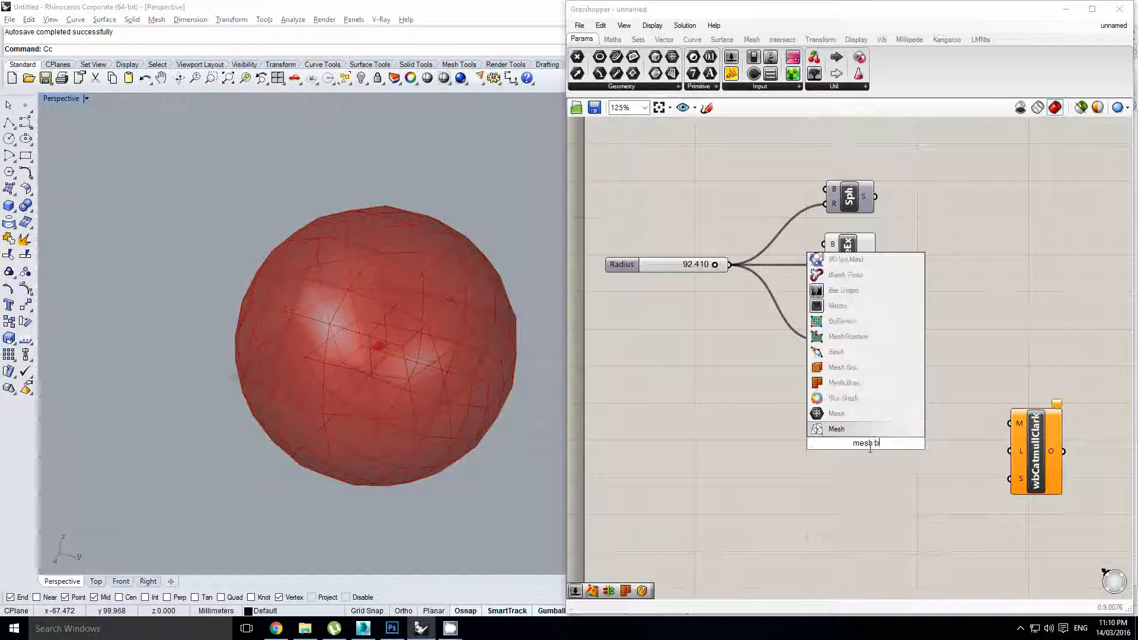
{"action": "key", "text": "BackSpace"}
{"action": "key", "text": "BackSpace"}
{"action": "type", "text": "x"}
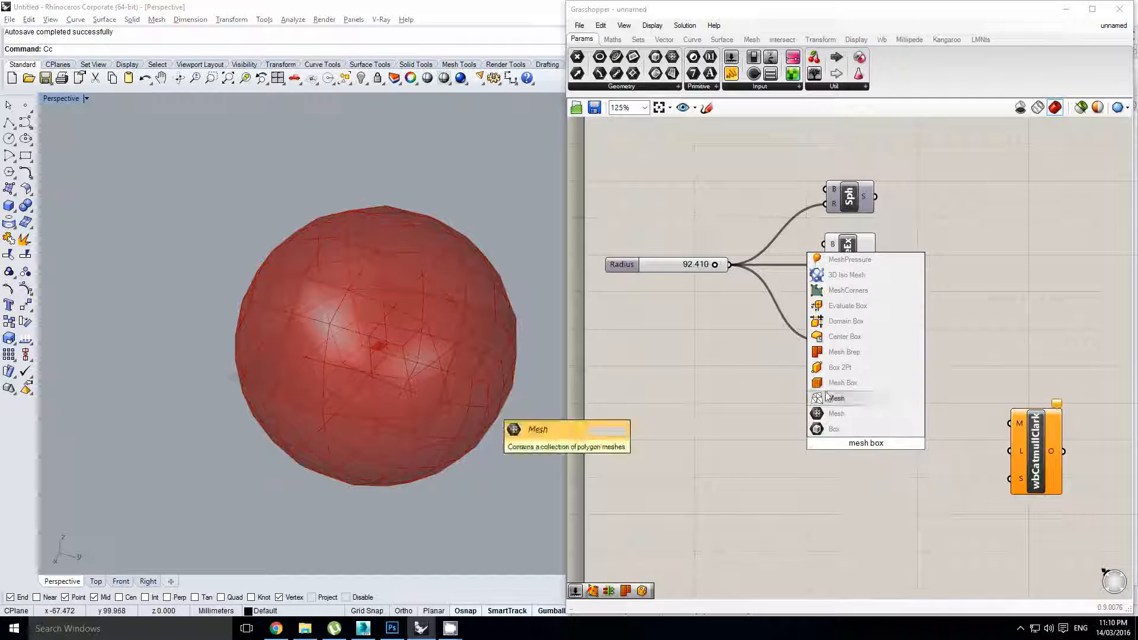
{"action": "key", "text": "Return"}
{"action": "left_click_drag", "start_coordinate": [855, 434], "coordinate": [828, 439]}
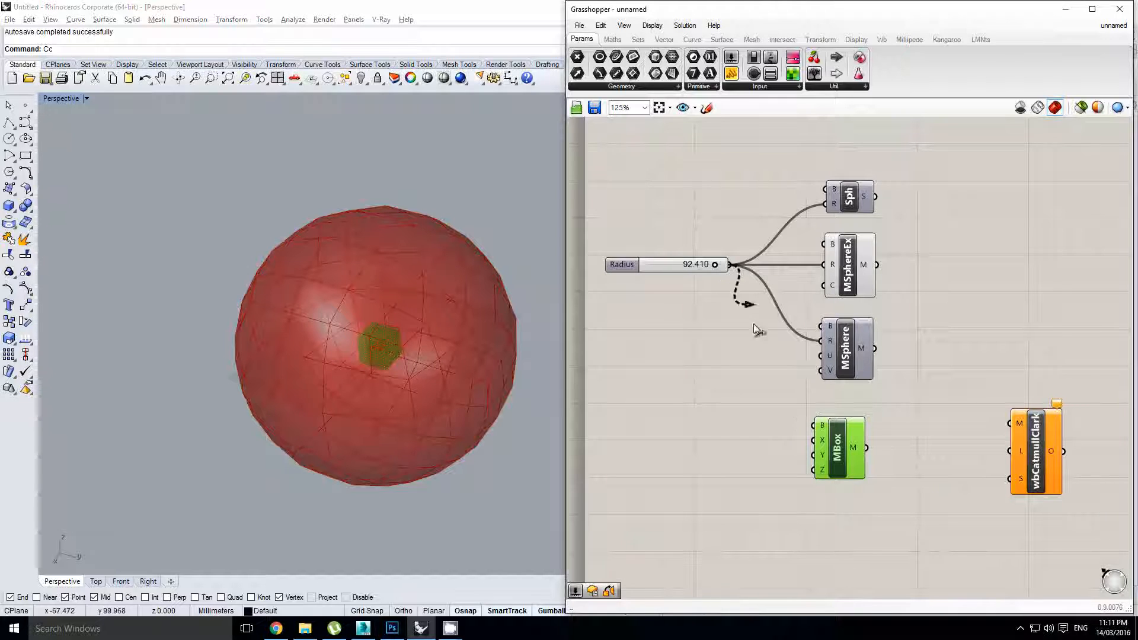
{"action": "double_click", "coordinate": [719, 378]}
Add a Center Box sized by Radius on X, Y and Z, with its preview hidden
{"action": "type", "text": "cent"}
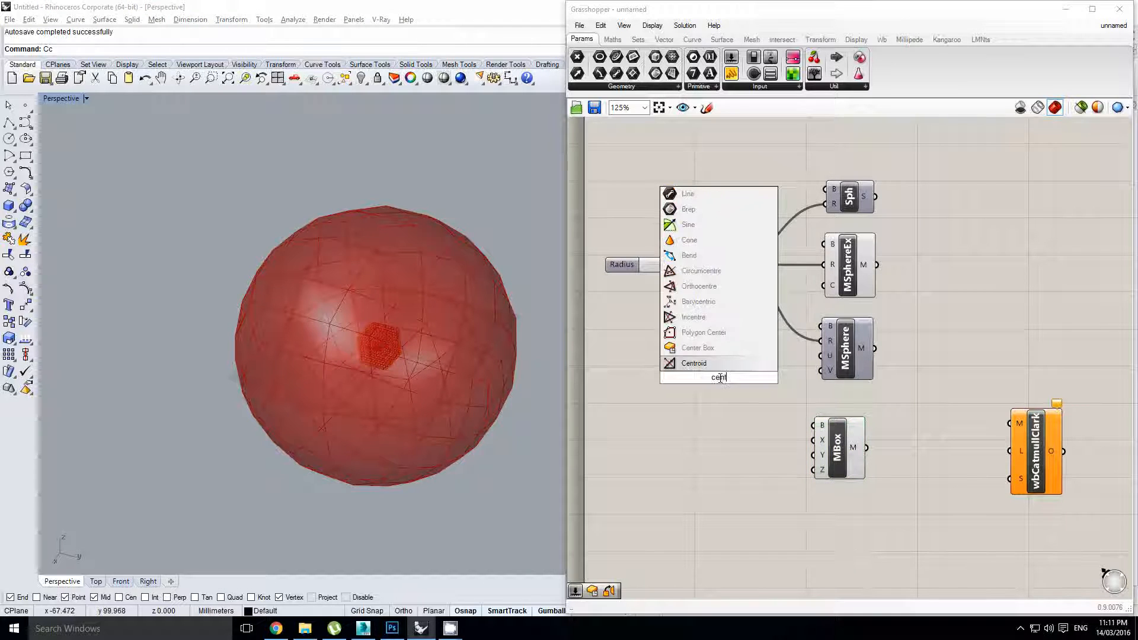
{"action": "type", "text": "er"}
{"action": "left_click", "coordinate": [721, 362]}
{"action": "left_click_drag", "start_coordinate": [721, 367], "coordinate": [741, 362]}
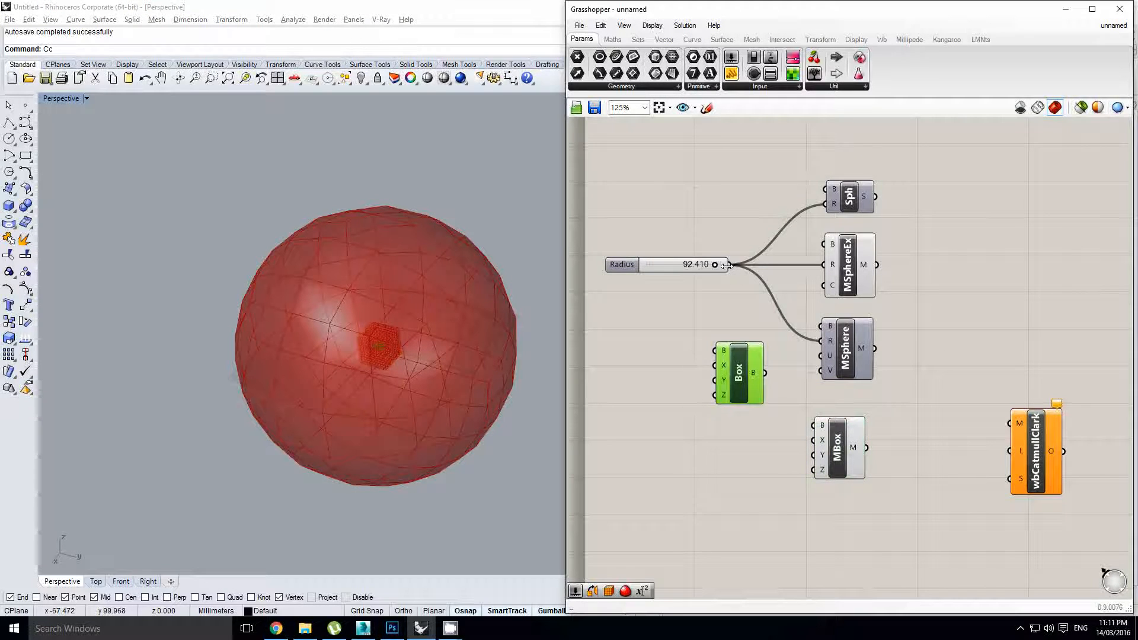
{"action": "left_click_drag", "start_coordinate": [727, 265], "coordinate": [716, 380]}
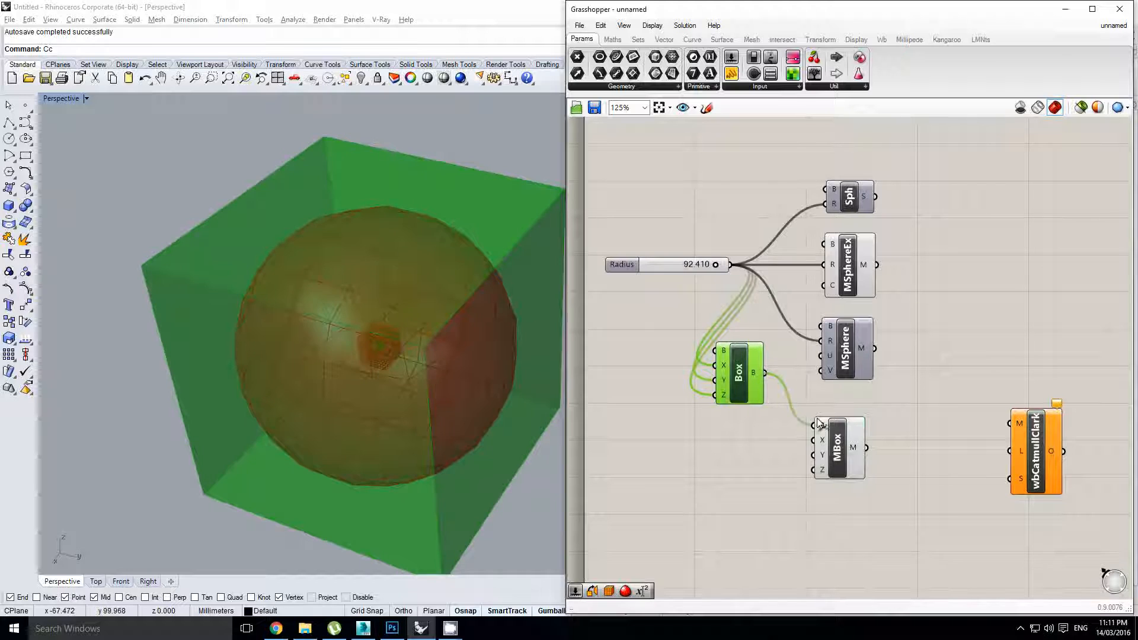
{"action": "middle_click", "coordinate": [750, 376]}
{"action": "left_click", "coordinate": [781, 345]}
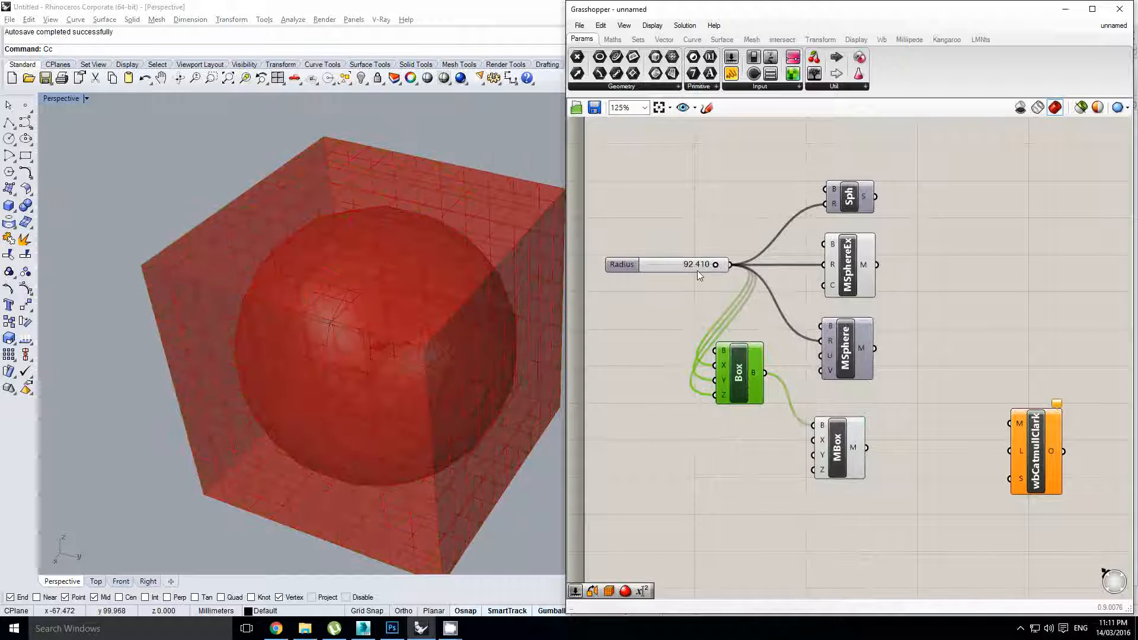
Feed a new X Count slider of 1 into MBox's division counts
{"action": "left_click_drag", "start_coordinate": [697, 270], "coordinate": [681, 464], "text": "alt"}
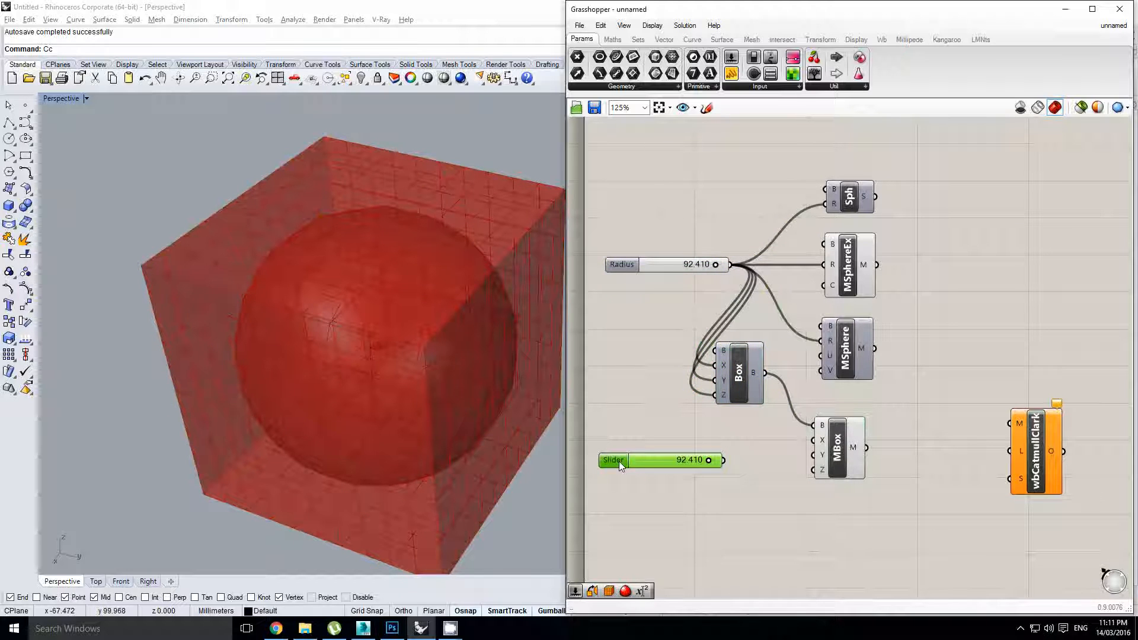
{"action": "double_click", "coordinate": [618, 461]}
{"action": "key", "text": "Escape"}
{"action": "key", "text": "Delete"}
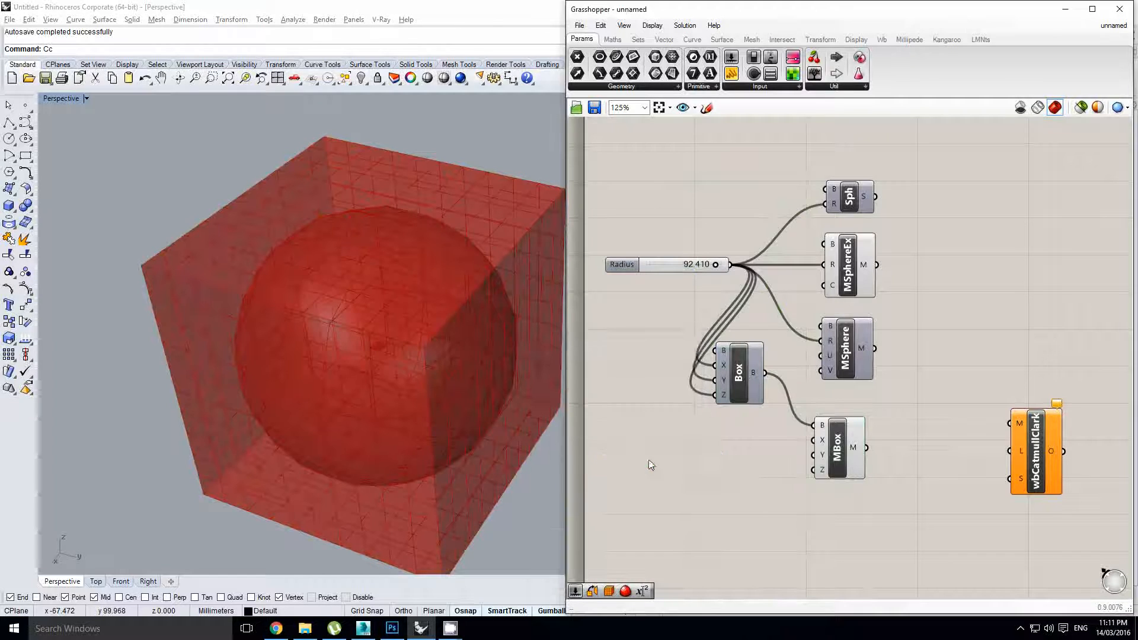
{"action": "left_click_drag", "start_coordinate": [690, 378], "coordinate": [691, 437]}
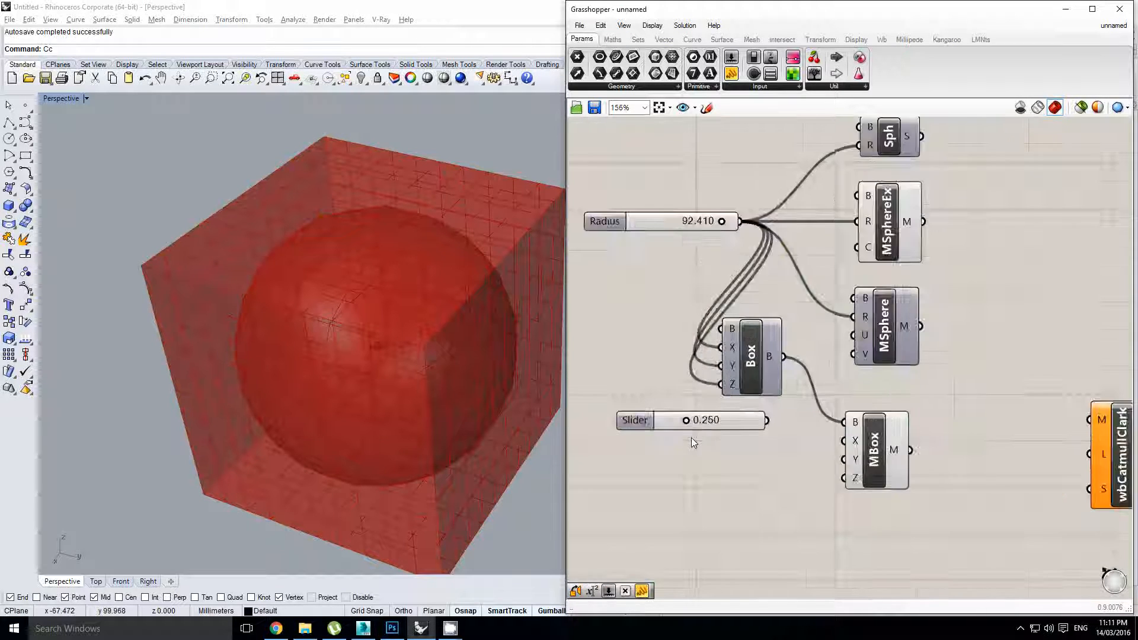
{"action": "scroll", "coordinate": [690, 438], "scroll_direction": "up", "scroll_amount": 3}
{"action": "left_click_drag", "start_coordinate": [812, 415], "coordinate": [929, 441]}
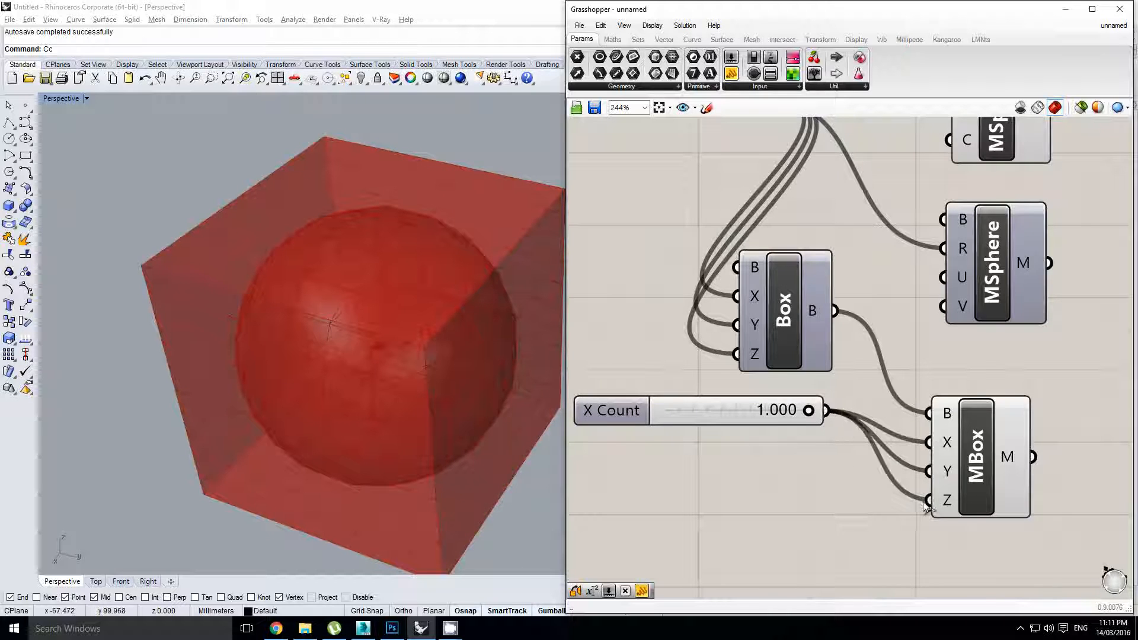
Wire the MBox mesh into wbCatmullClark's M input
{"action": "scroll", "coordinate": [897, 418], "scroll_direction": "down", "scroll_amount": 2}
{"action": "right_click_drag", "start_coordinate": [897, 419], "coordinate": [869, 432]}
{"action": "left_click", "coordinate": [996, 437]}
{"action": "right_click_drag", "start_coordinate": [997, 436], "coordinate": [816, 367]}
{"action": "left_click", "coordinate": [927, 436]}
{"action": "left_click", "coordinate": [899, 444]}
{"action": "left_click", "coordinate": [828, 365]}
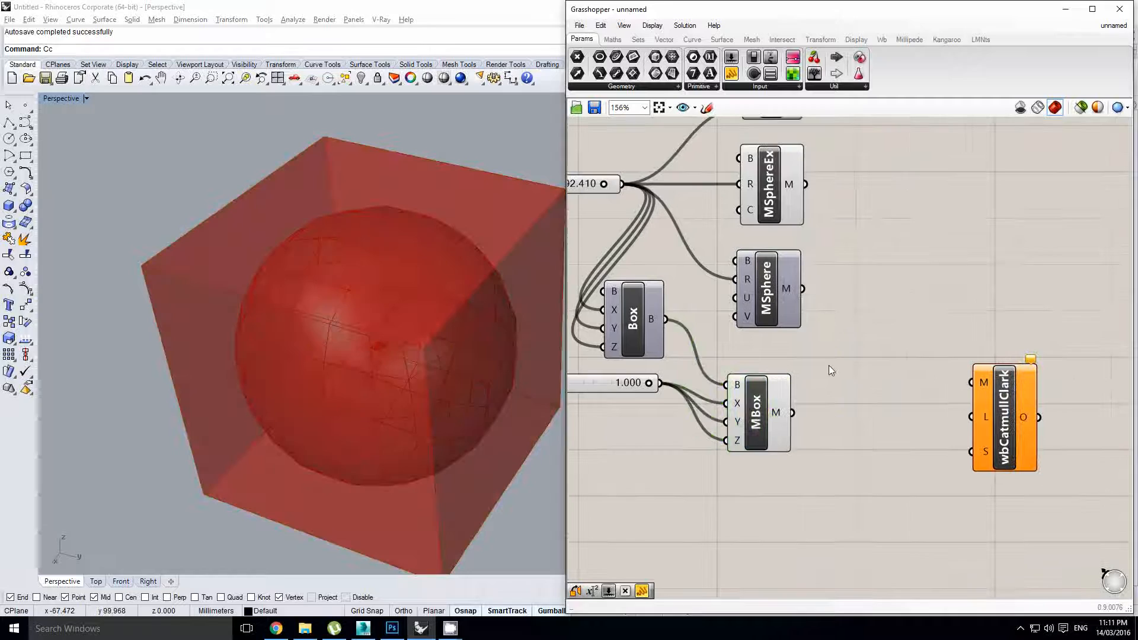
{"action": "right_click", "coordinate": [373, 321]}
{"action": "mouse_move", "coordinate": [374, 321]}
{"action": "right_mouse_down"}
{"action": "mouse_move", "coordinate": [368, 300]}
{"action": "mouse_move", "coordinate": [361, 315]}
{"action": "right_mouse_up"}
{"action": "scroll", "coordinate": [361, 315], "scroll_direction": "down", "scroll_amount": 2}
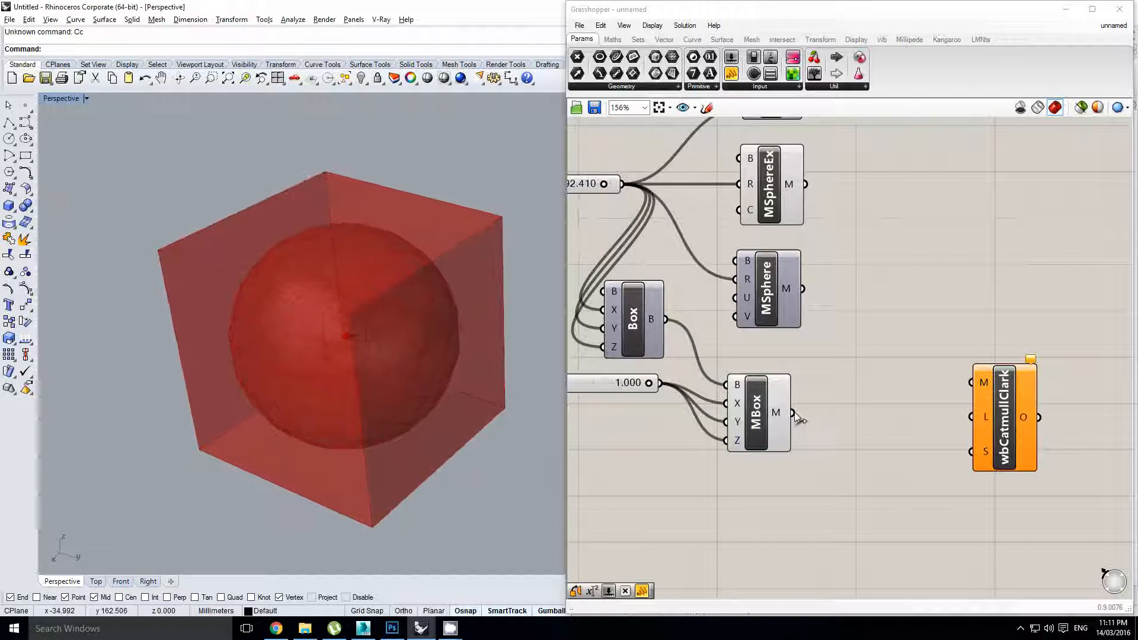
{"action": "left_click_drag", "start_coordinate": [793, 414], "coordinate": [1009, 439]}
{"action": "left_click", "coordinate": [741, 438]}
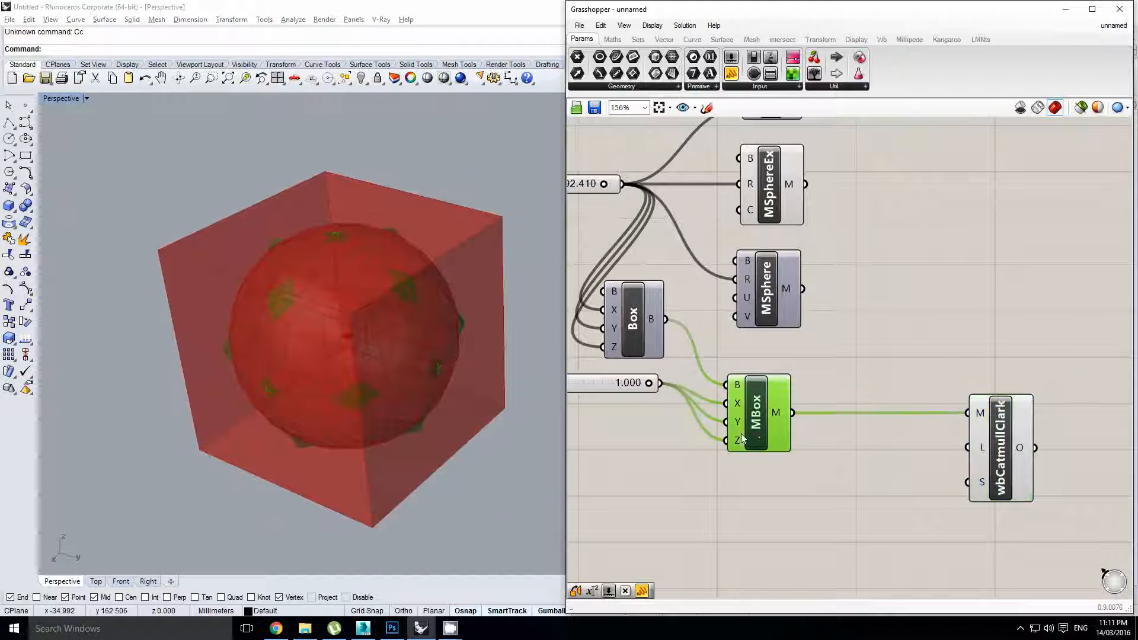
Hide the MBox and MSphereEx previews
{"action": "middle_click", "coordinate": [758, 427]}
{"action": "left_click", "coordinate": [797, 394]}
{"action": "scroll", "coordinate": [830, 377], "scroll_direction": "down", "scroll_amount": 2}
{"action": "left_click", "coordinate": [835, 310]}
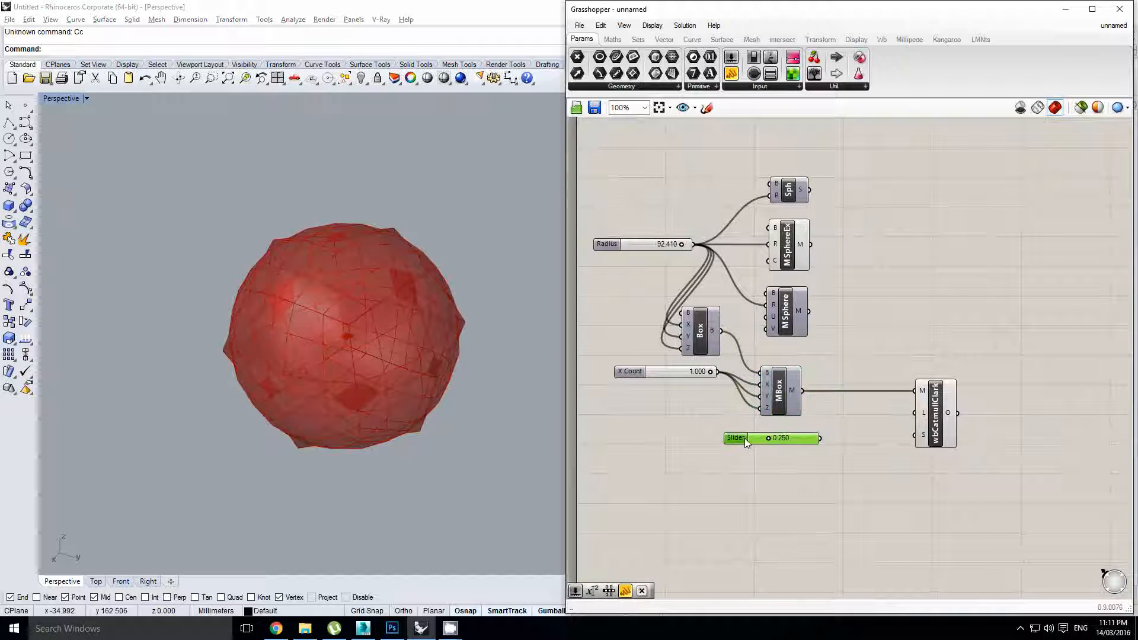
{"action": "left_click", "coordinate": [788, 237]}
{"action": "middle_click", "coordinate": [785, 249]}
{"action": "left_click", "coordinate": [829, 217]}
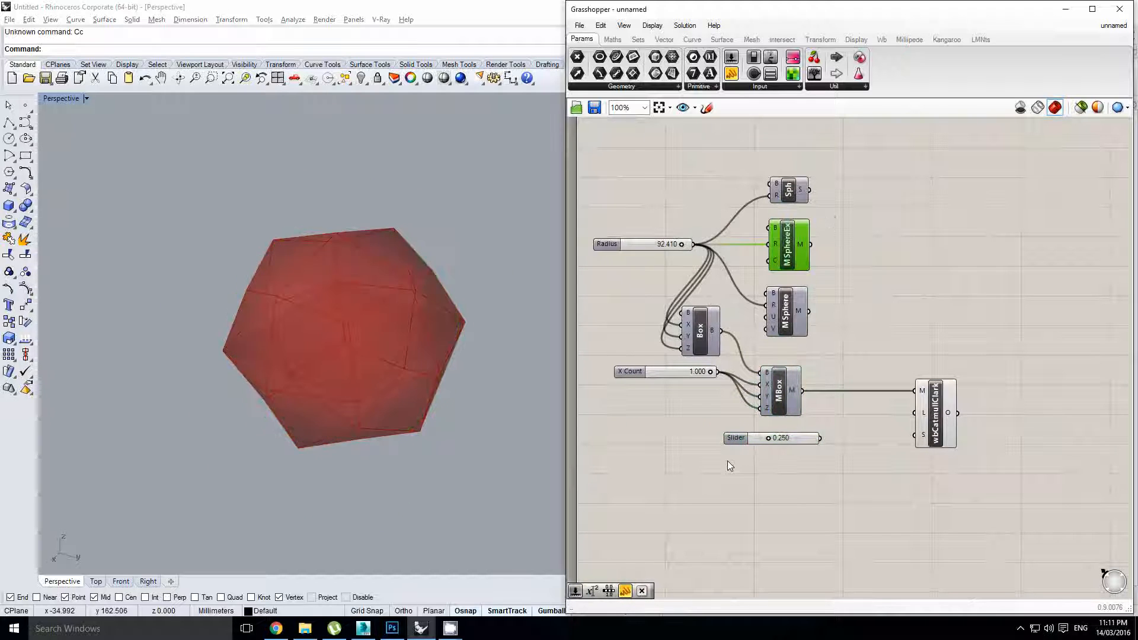
{"action": "scroll", "coordinate": [739, 440], "scroll_direction": "up", "scroll_amount": 1}
Raise the slider's maximum, wire it into Catmull-Clark's Level input, and set it to 3
{"action": "double_click", "coordinate": [739, 440]}
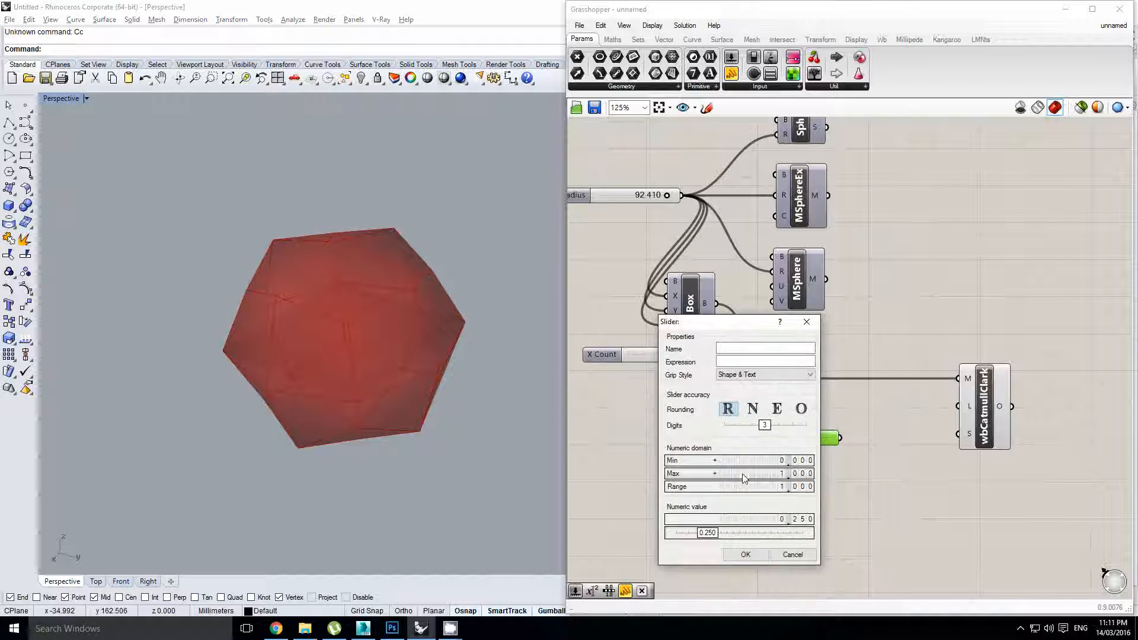
{"action": "double_click", "coordinate": [745, 474]}
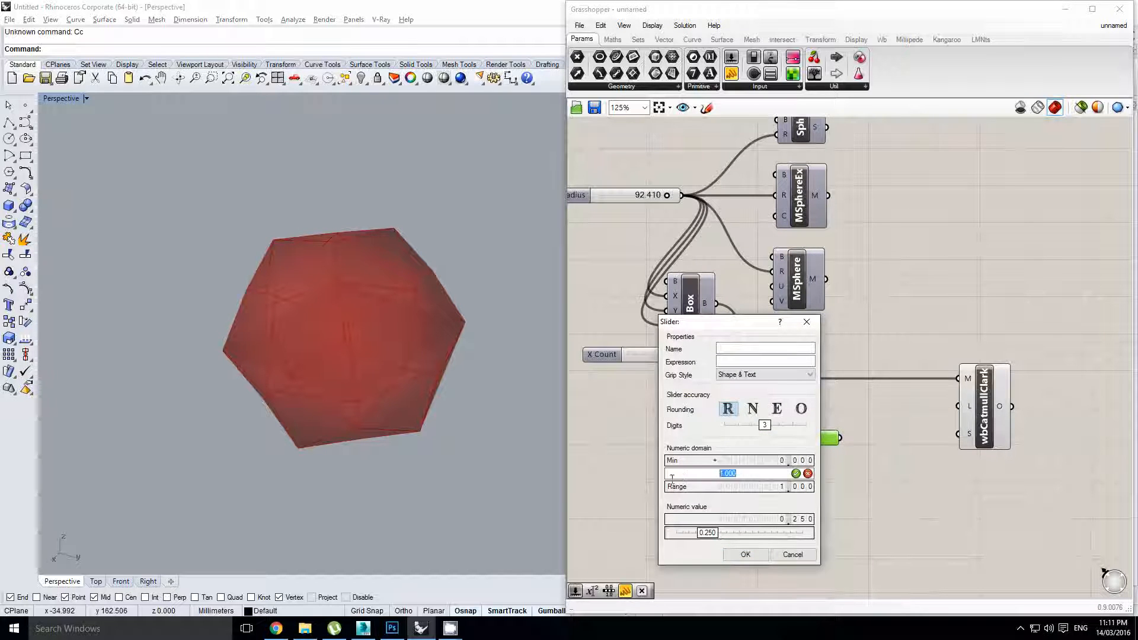
{"action": "key", "text": "Return"}
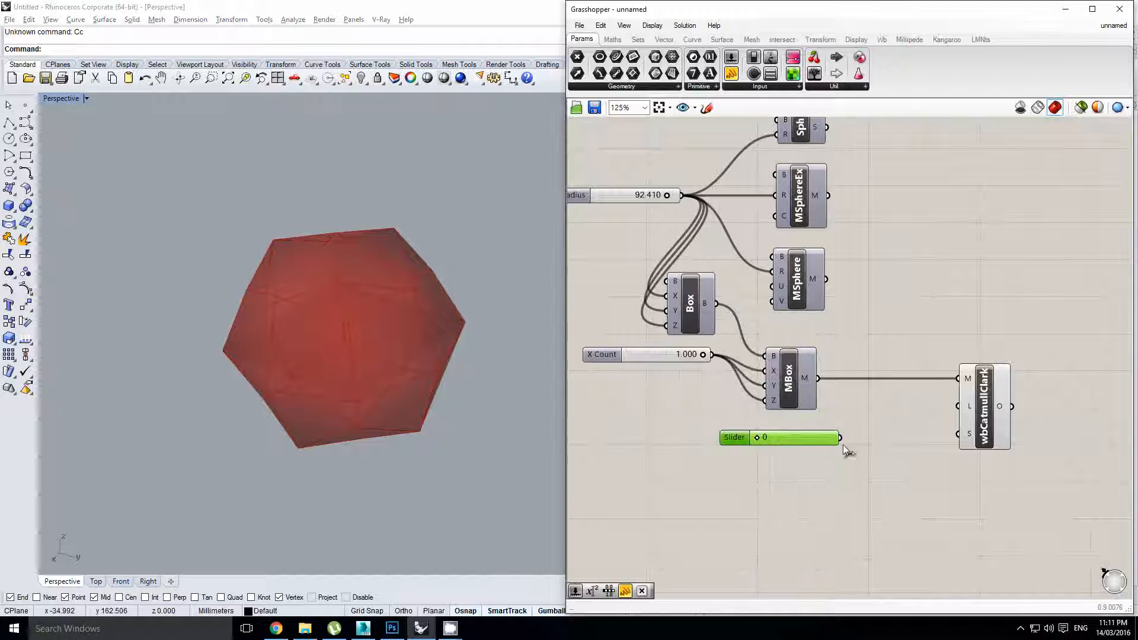
{"action": "left_click_drag", "start_coordinate": [840, 439], "coordinate": [979, 414]}
{"action": "scroll", "coordinate": [773, 451], "scroll_direction": "up", "scroll_amount": 1}
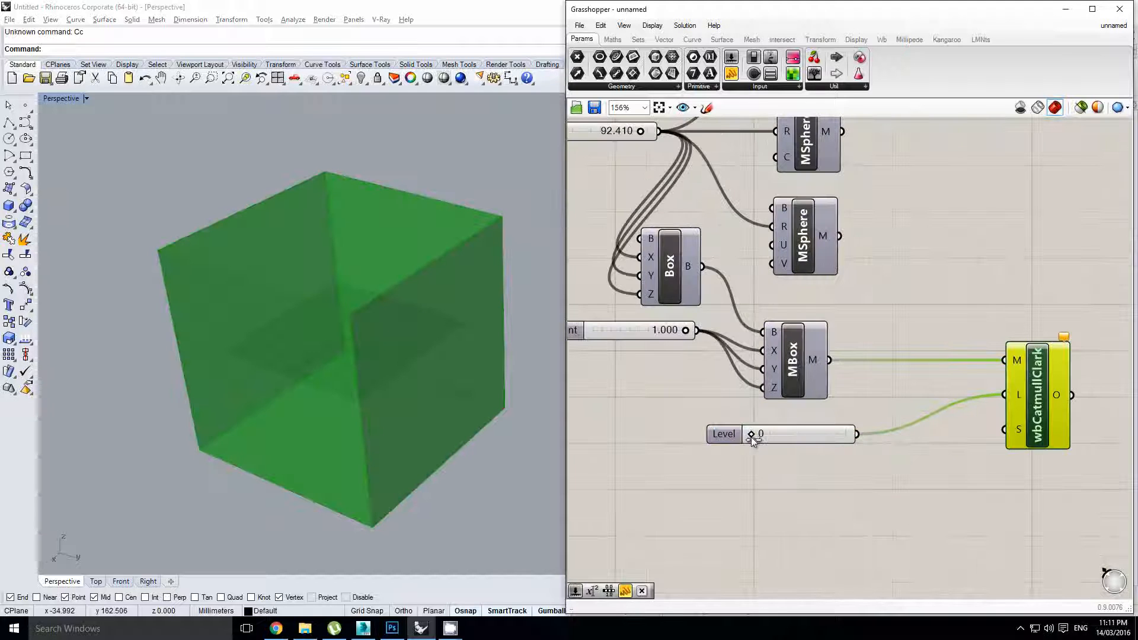
{"action": "left_click_drag", "start_coordinate": [764, 439], "coordinate": [868, 435]}
{"action": "right_click_drag", "start_coordinate": [338, 410], "coordinate": [421, 341]}
{"action": "scroll", "coordinate": [449, 334], "scroll_direction": "up", "scroll_amount": 2}
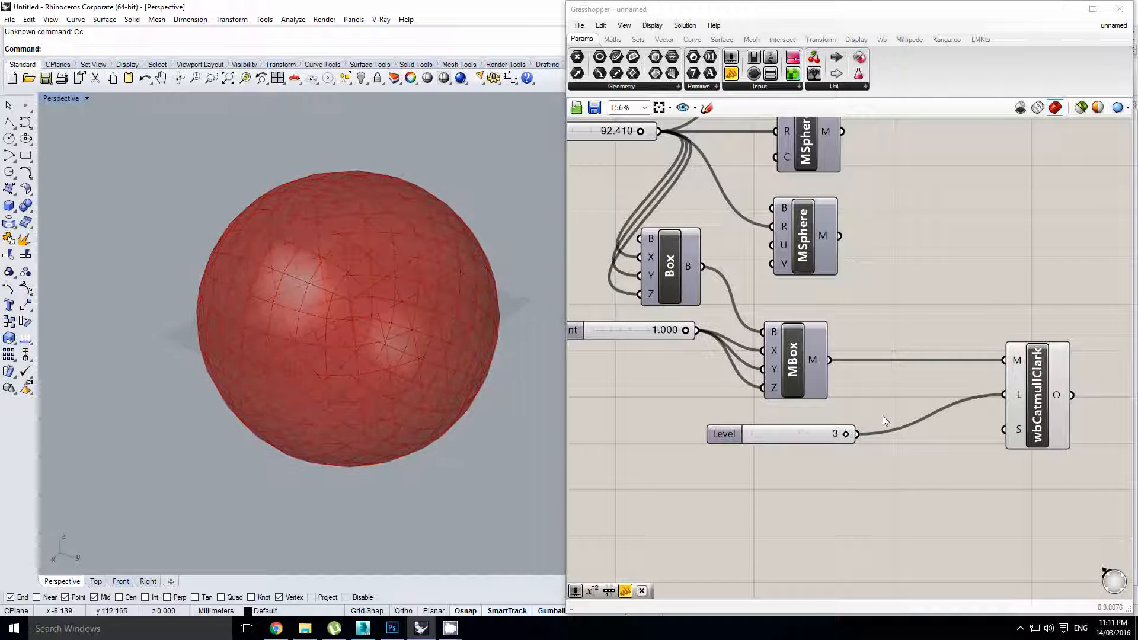
{"action": "right_click_drag", "start_coordinate": [887, 397], "coordinate": [870, 397]}
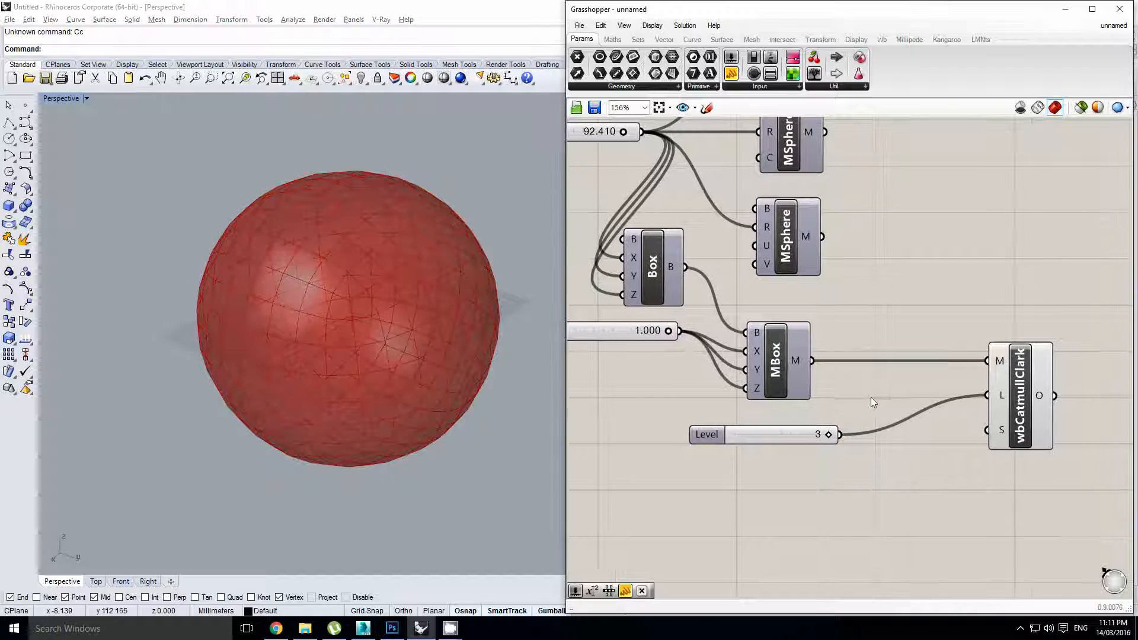
{"action": "left_click", "coordinate": [1052, 418]}
{"action": "mouse_move", "coordinate": [830, 435]}
{"action": "left_mouse_down"}
{"action": "mouse_move", "coordinate": [770, 434]}
{"action": "mouse_move", "coordinate": [837, 446]}
{"action": "left_mouse_up"}
{"action": "right_click_drag", "start_coordinate": [351, 320], "coordinate": [386, 281]}
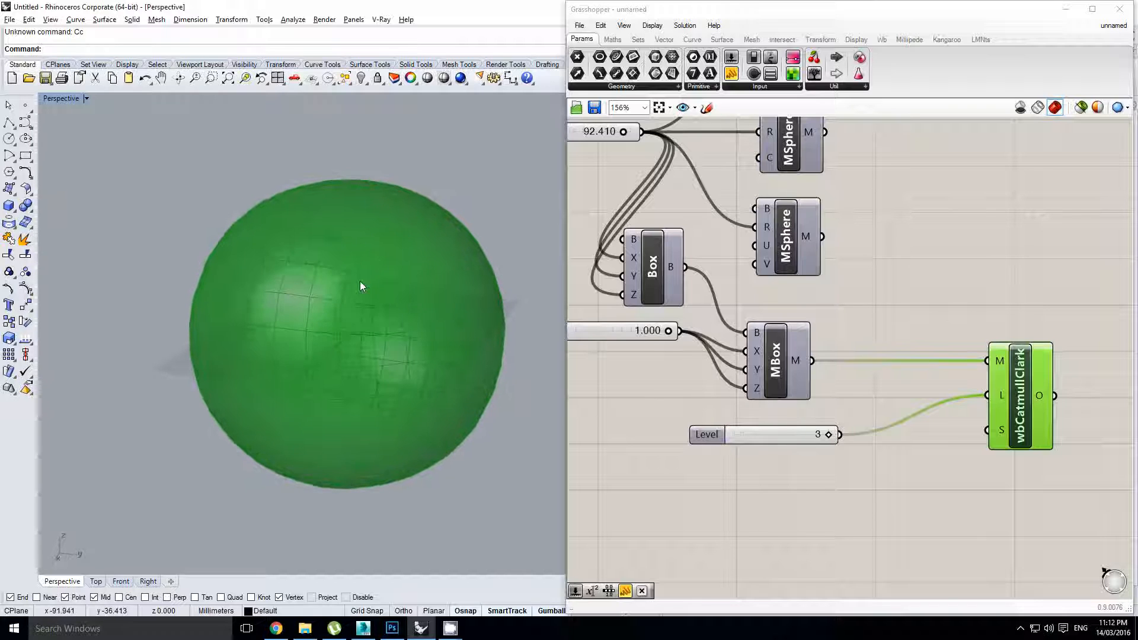
{"action": "right_click_drag", "start_coordinate": [376, 386], "coordinate": [384, 277]}
{"action": "right_click_drag", "start_coordinate": [372, 312], "coordinate": [402, 287]}
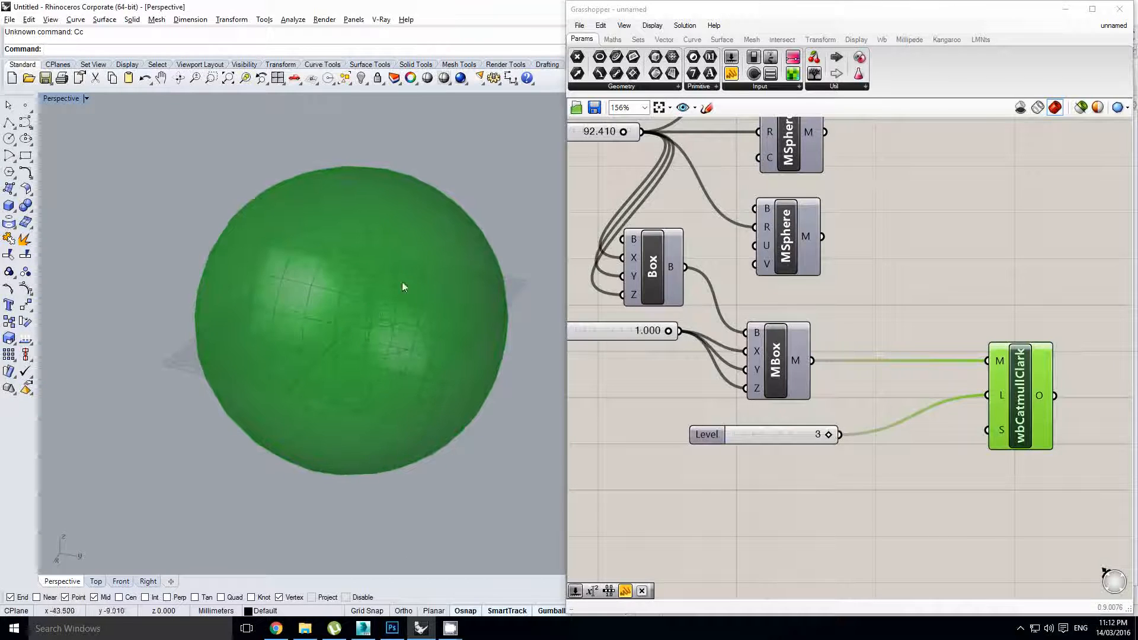
{"action": "right_click_drag", "start_coordinate": [409, 379], "coordinate": [384, 344]}
{"action": "scroll", "coordinate": [365, 311], "scroll_direction": "up", "scroll_amount": 2}
{"action": "mouse_move", "coordinate": [359, 291]}
{"action": "right_mouse_down"}
{"action": "mouse_move", "coordinate": [390, 341]}
{"action": "mouse_move", "coordinate": [411, 331]}
{"action": "mouse_move", "coordinate": [512, 360]}
{"action": "right_mouse_up"}
{"action": "scroll", "coordinate": [415, 333], "scroll_direction": "down", "scroll_amount": 2}
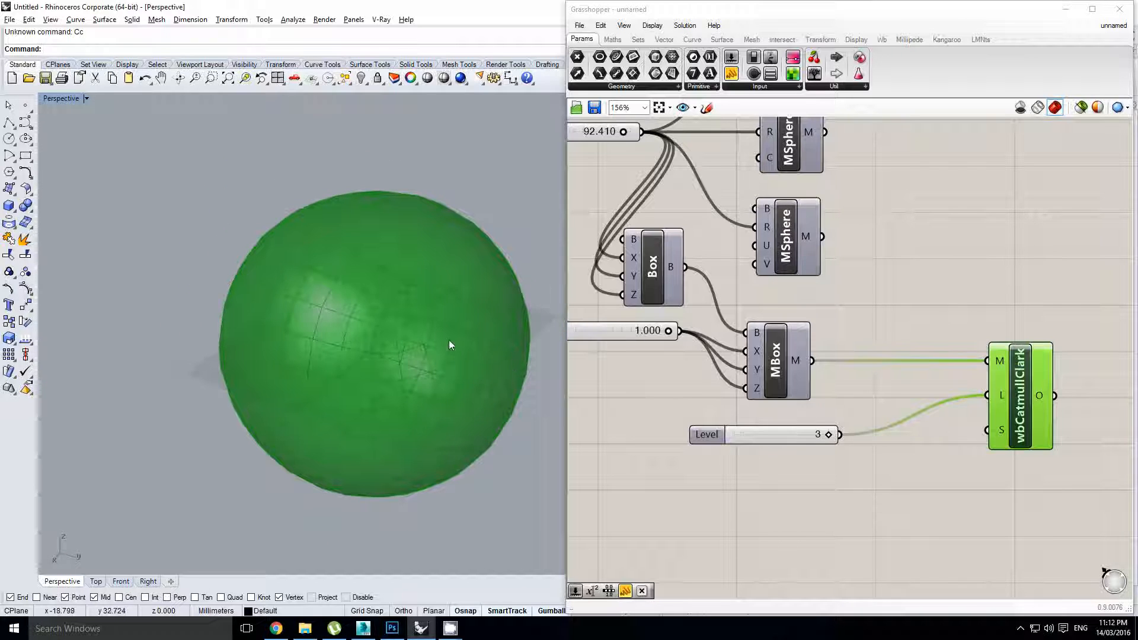
{"action": "scroll", "coordinate": [421, 323], "scroll_direction": "up", "scroll_amount": 2}
{"action": "mouse_move", "coordinate": [450, 340]}
{"action": "right_mouse_down"}
{"action": "mouse_move", "coordinate": [422, 324]}
{"action": "mouse_move", "coordinate": [423, 281]}
{"action": "right_mouse_up"}
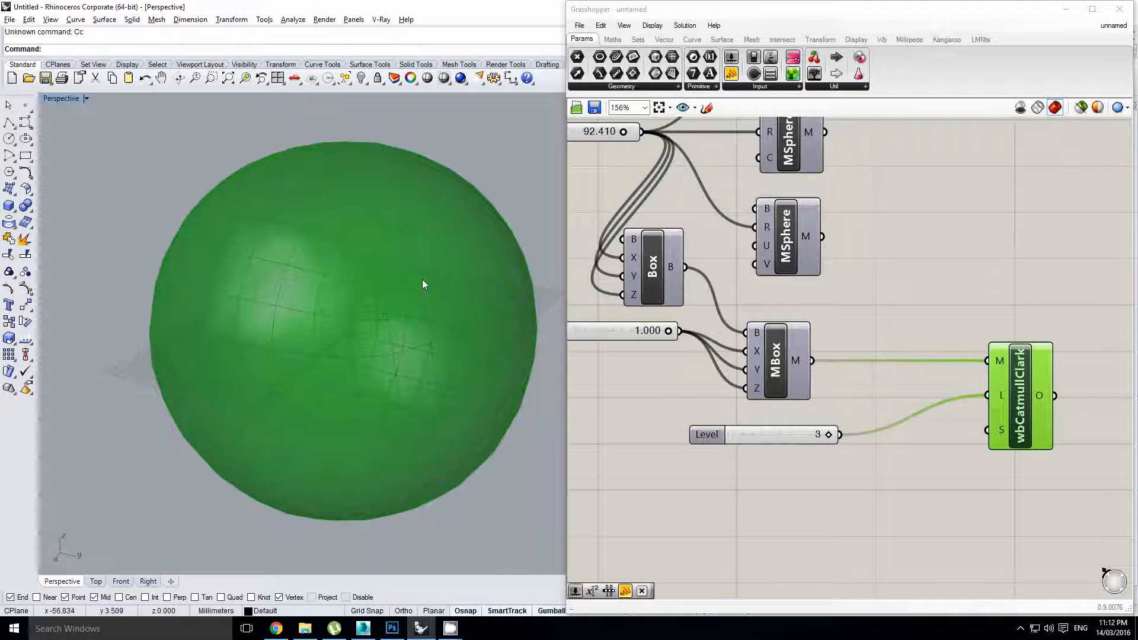
{"action": "left_click", "coordinate": [955, 301]}
{"action": "right_click_drag", "start_coordinate": [882, 302], "coordinate": [898, 338]}
{"action": "left_click", "coordinate": [808, 272]}
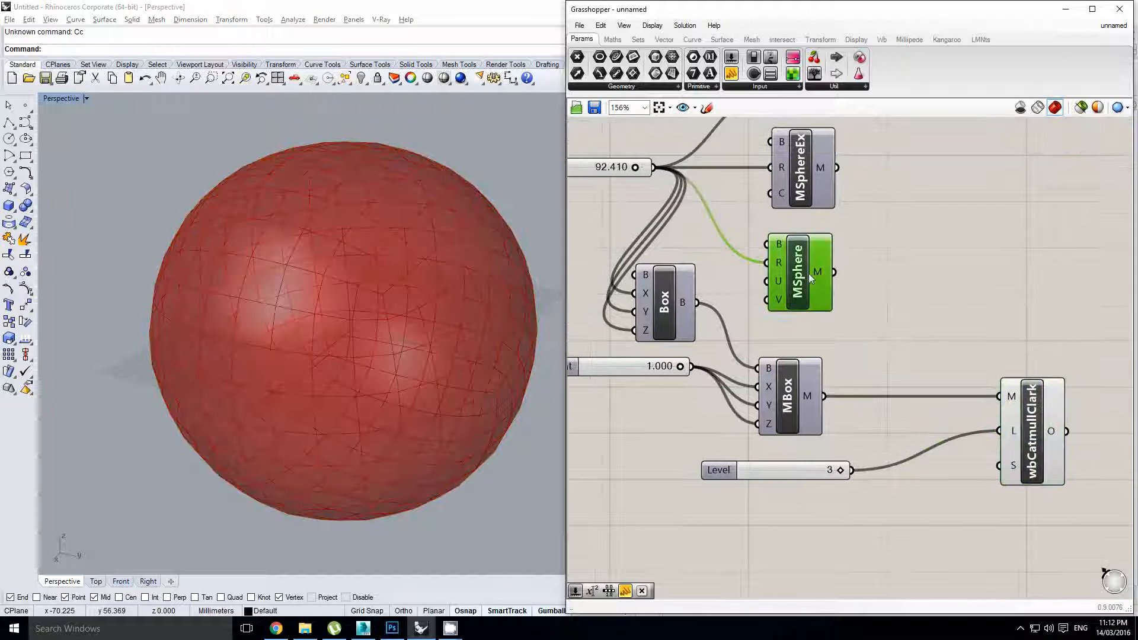
{"action": "right_click_drag", "start_coordinate": [829, 260], "coordinate": [826, 297]}
{"action": "scroll", "coordinate": [865, 365], "scroll_direction": "down", "scroll_amount": 1}
{"action": "left_click", "coordinate": [1017, 460]}
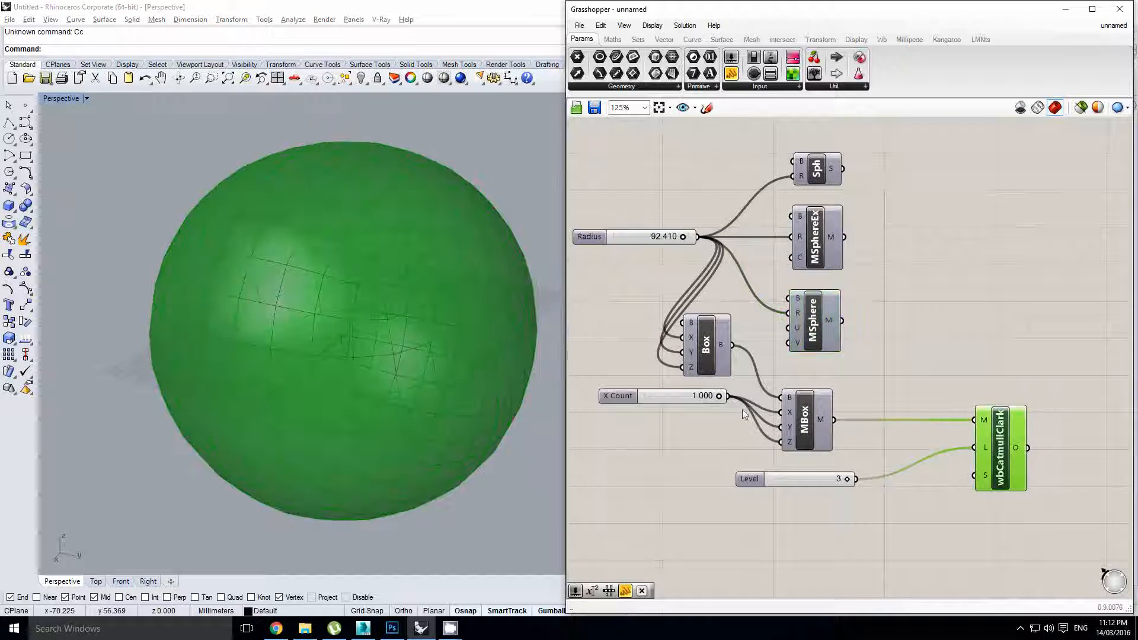
{"action": "left_click", "coordinate": [837, 361]}
{"action": "right_click_drag", "start_coordinate": [460, 336], "coordinate": [318, 271]}
{"action": "left_click_drag", "start_coordinate": [1067, 535], "coordinate": [646, 305]}
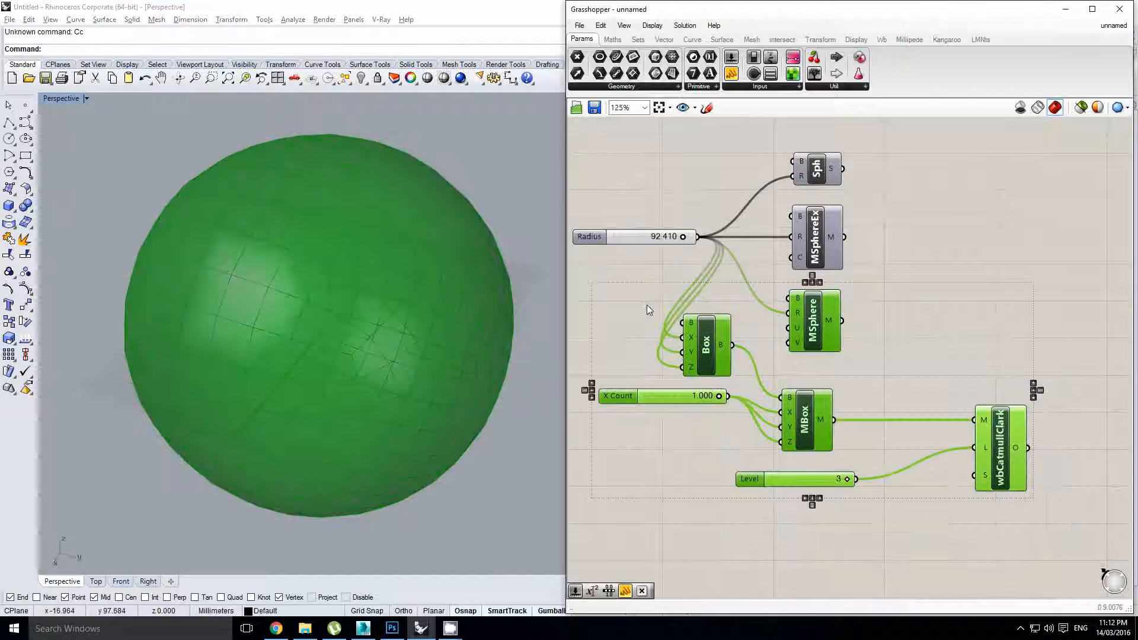
Delete the six box and subdivision components and turn on the MSphereEx preview
{"action": "key", "text": "Delete"}
{"action": "left_click", "coordinate": [816, 252]}
{"action": "key", "text": "space"}
{"action": "left_click", "coordinate": [848, 229]}
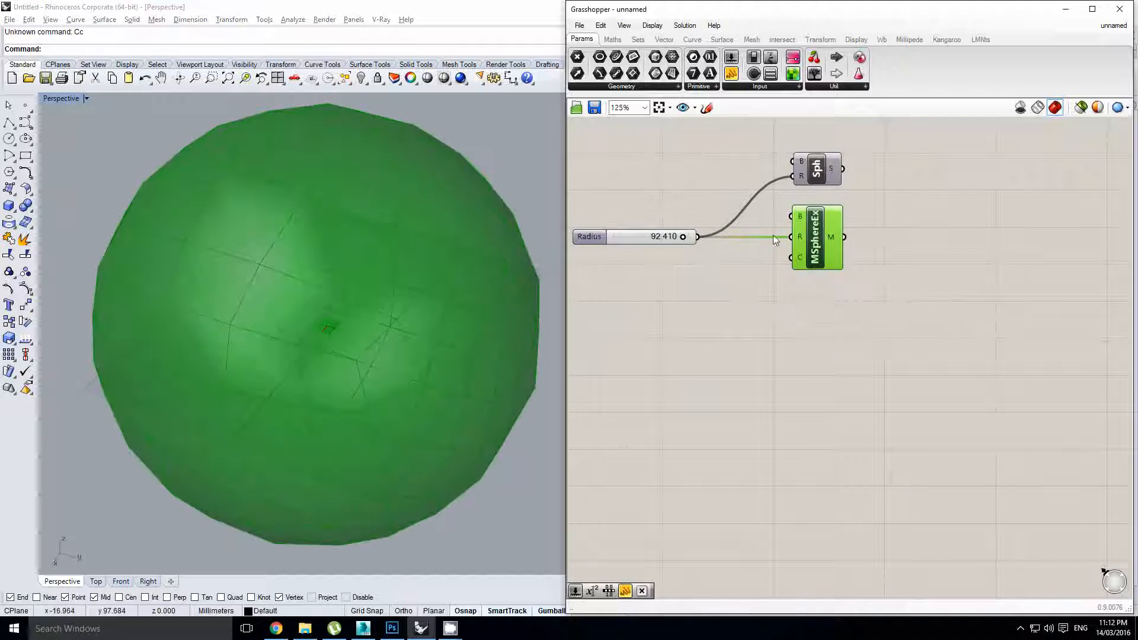
{"action": "right_click_drag", "start_coordinate": [680, 189], "coordinate": [707, 193]}
{"action": "left_click", "coordinate": [706, 193]}
Add a number slider with whole-number (N) rounding and a maximum of 30
{"action": "left_click", "coordinate": [689, 304]}
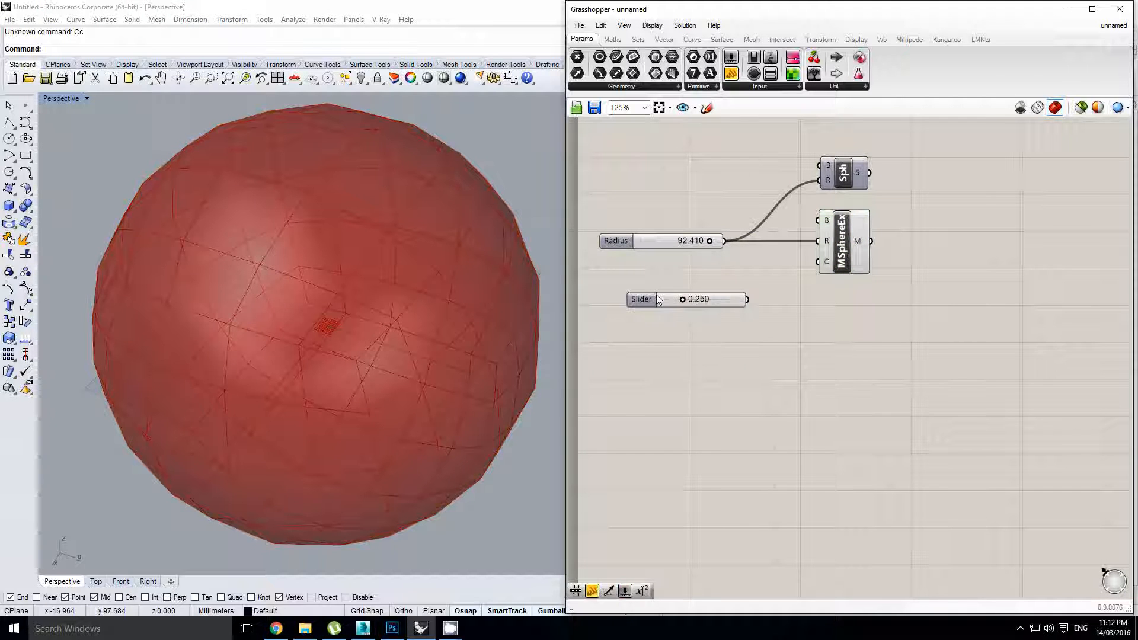
{"action": "double_click", "coordinate": [656, 294]}
{"action": "left_click", "coordinate": [669, 329]}
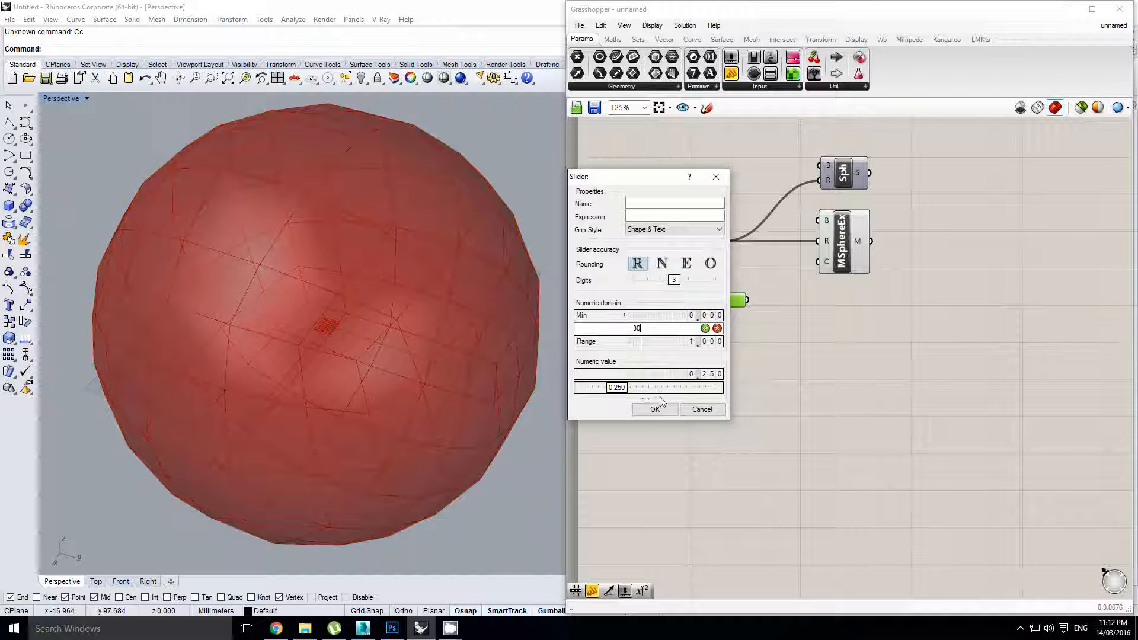
{"action": "left_click", "coordinate": [661, 267]}
{"action": "left_click", "coordinate": [656, 409]}
{"action": "scroll", "coordinate": [739, 287], "scroll_direction": "up", "scroll_amount": 1}
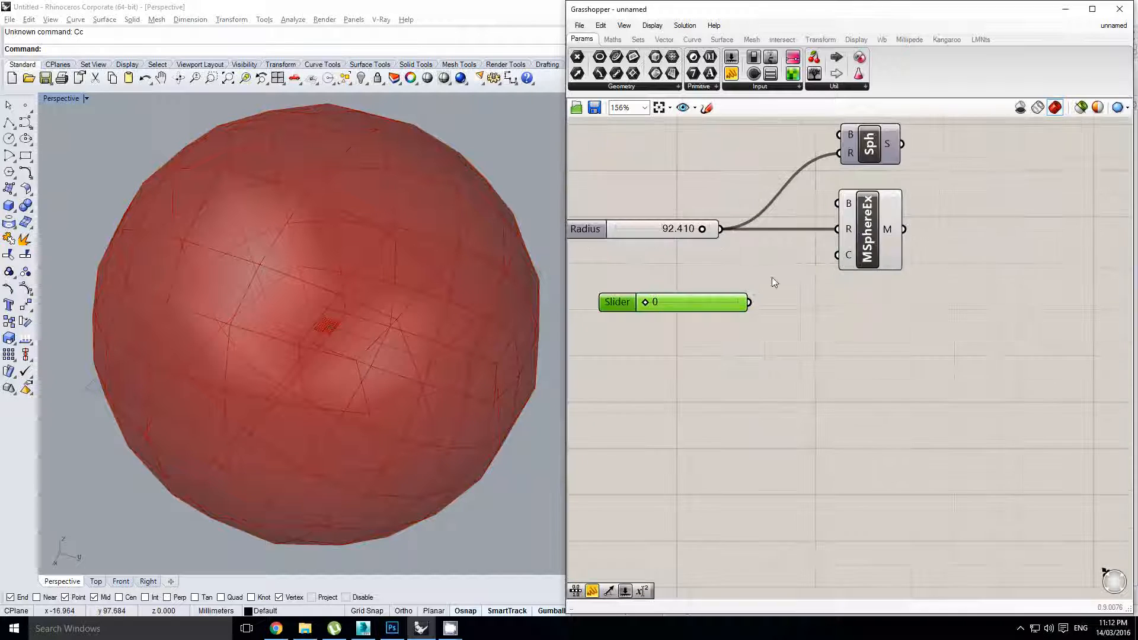
{"action": "right_click_drag", "start_coordinate": [773, 278], "coordinate": [744, 325]}
{"action": "left_click", "coordinate": [743, 330]}
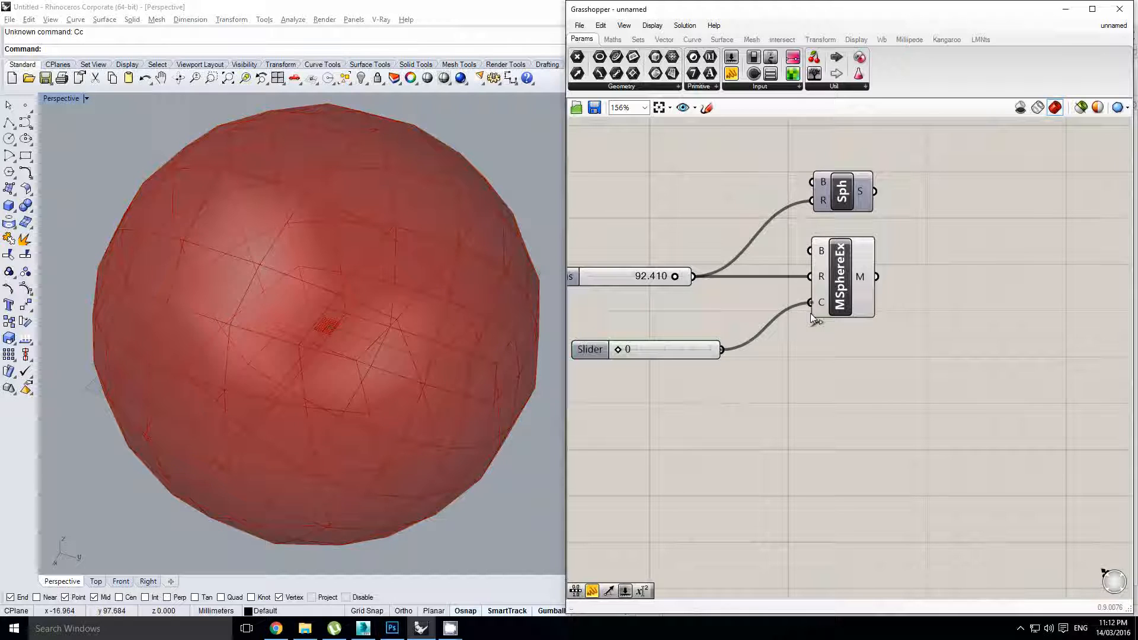
Wire the slider into MSphereEx's C input and set the count to 18
{"action": "right_click_drag", "start_coordinate": [815, 320], "coordinate": [863, 321]}
{"action": "left_click_drag", "start_coordinate": [668, 352], "coordinate": [723, 353]}
{"action": "scroll", "coordinate": [374, 309], "scroll_direction": "down", "scroll_amount": 3}
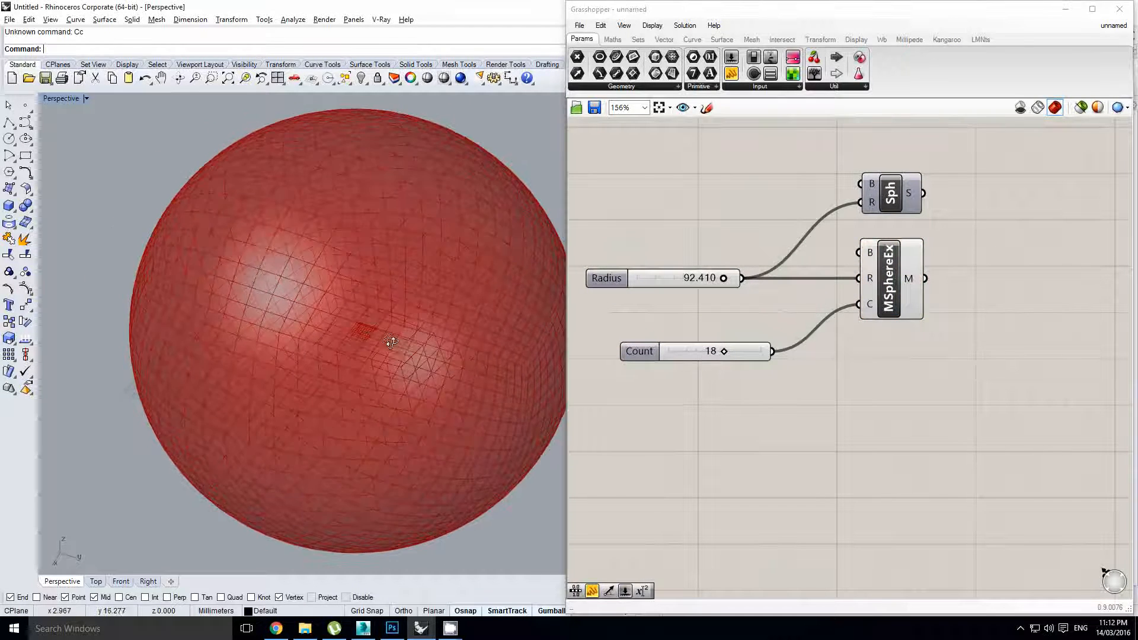
{"action": "right_click_drag", "start_coordinate": [374, 310], "coordinate": [383, 305]}
{"action": "right_click_drag", "start_coordinate": [888, 285], "coordinate": [860, 309]}
{"action": "left_click", "coordinate": [826, 306]}
Add a Populate 2D component via 'pop' search and place it above Sph
{"action": "right_click_drag", "start_coordinate": [971, 322], "coordinate": [916, 317]}
{"action": "double_click", "coordinate": [916, 317]}
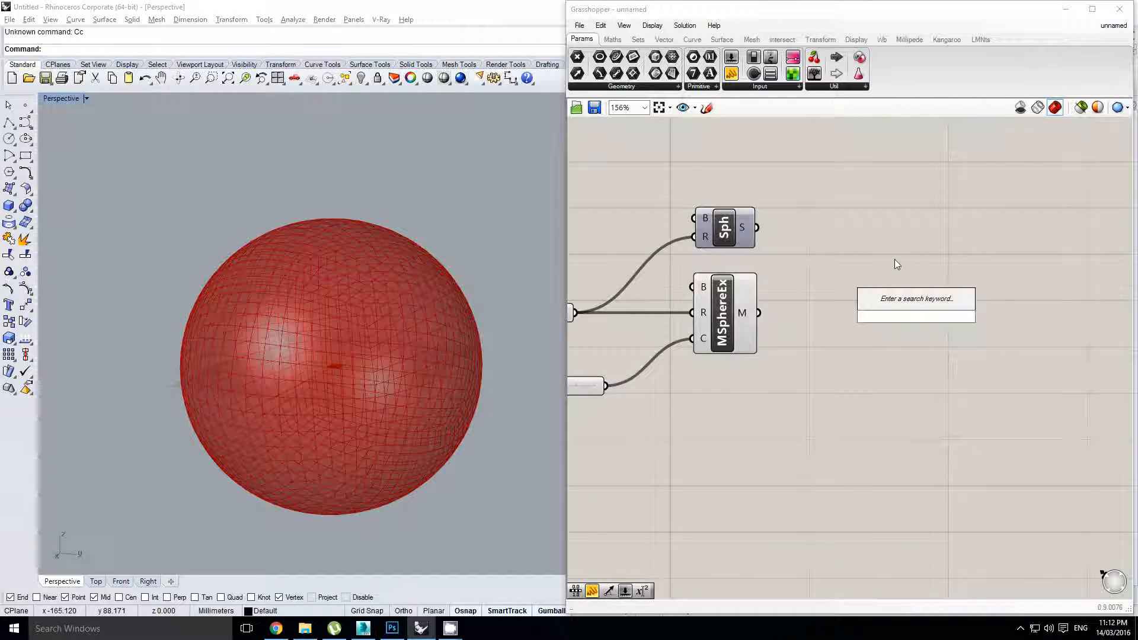
{"action": "type", "text": "pop"}
{"action": "left_click", "coordinate": [900, 289]}
{"action": "right_click_drag", "start_coordinate": [913, 276], "coordinate": [885, 368]}
{"action": "scroll", "coordinate": [885, 368], "scroll_direction": "down", "scroll_amount": 2}
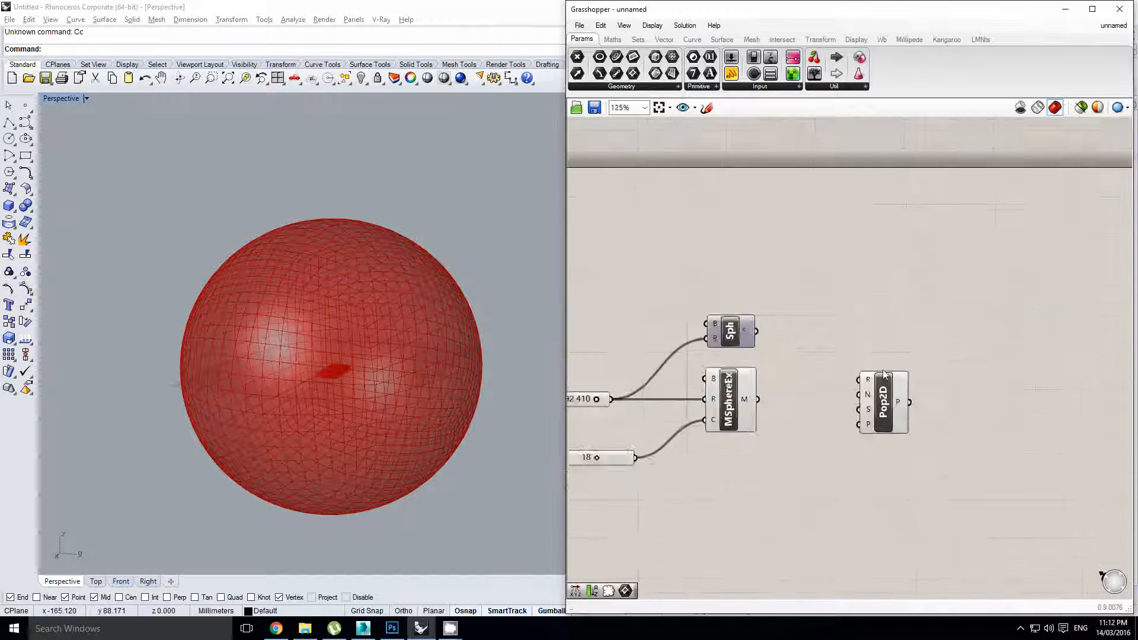
{"action": "left_click_drag", "start_coordinate": [884, 403], "coordinate": [765, 247]}
{"action": "right_click_drag", "start_coordinate": [764, 248], "coordinate": [796, 254]}
{"action": "scroll", "coordinate": [796, 255], "scroll_direction": "up", "scroll_amount": 2}
{"action": "left_click_drag", "start_coordinate": [796, 256], "coordinate": [794, 289]}
Add a Rectangle component beside Populate 2D
{"action": "right_click_drag", "start_coordinate": [609, 286], "coordinate": [707, 289]}
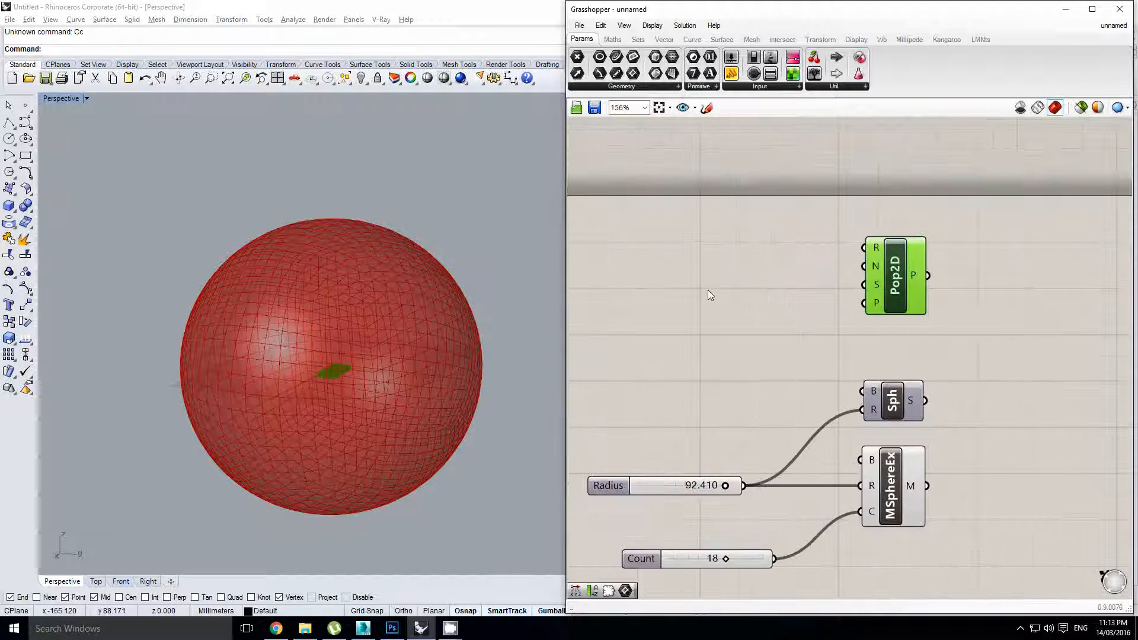
{"action": "double_click", "coordinate": [708, 290]}
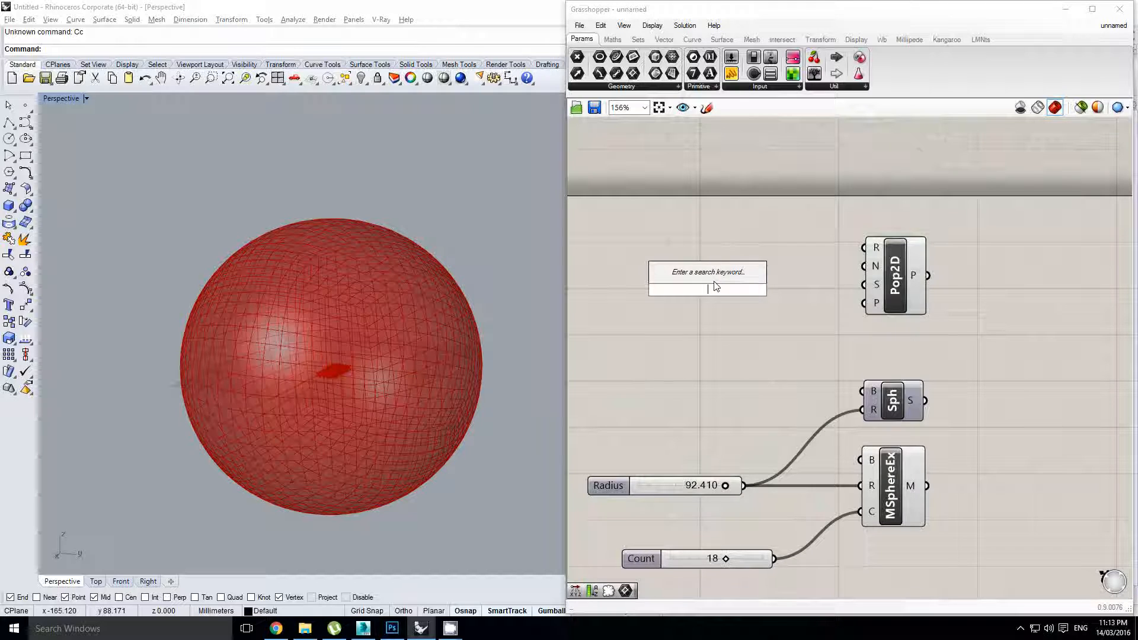
{"action": "type", "text": "rect"}
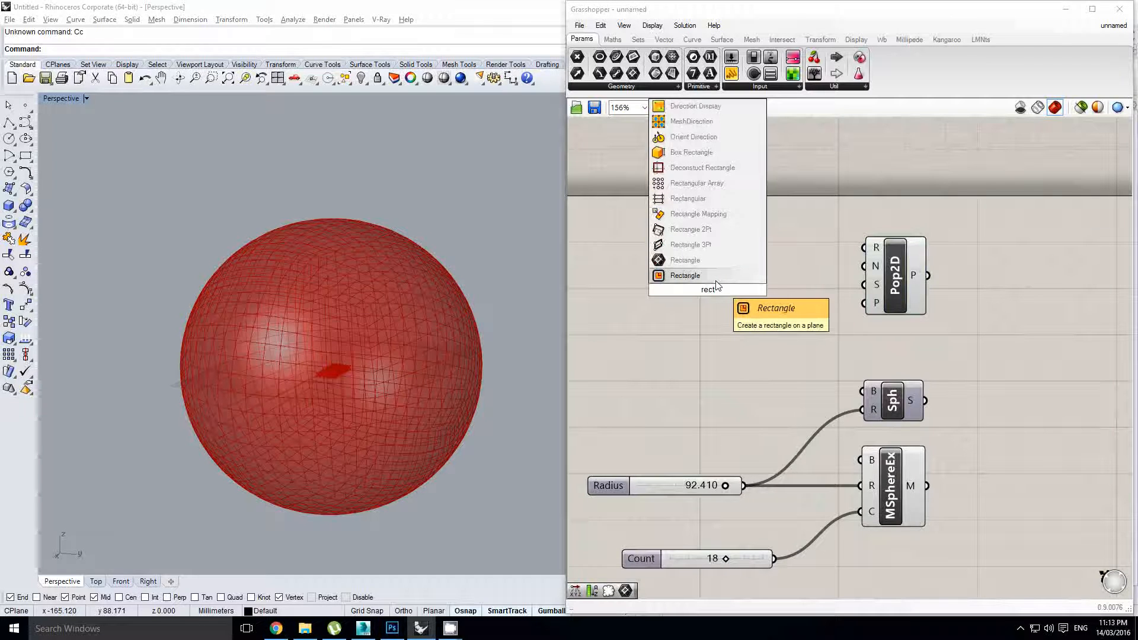
{"action": "left_click", "coordinate": [709, 276]}
{"action": "left_click_drag", "start_coordinate": [712, 277], "coordinate": [773, 269]}
{"action": "right_click_drag", "start_coordinate": [773, 269], "coordinate": [790, 262]}
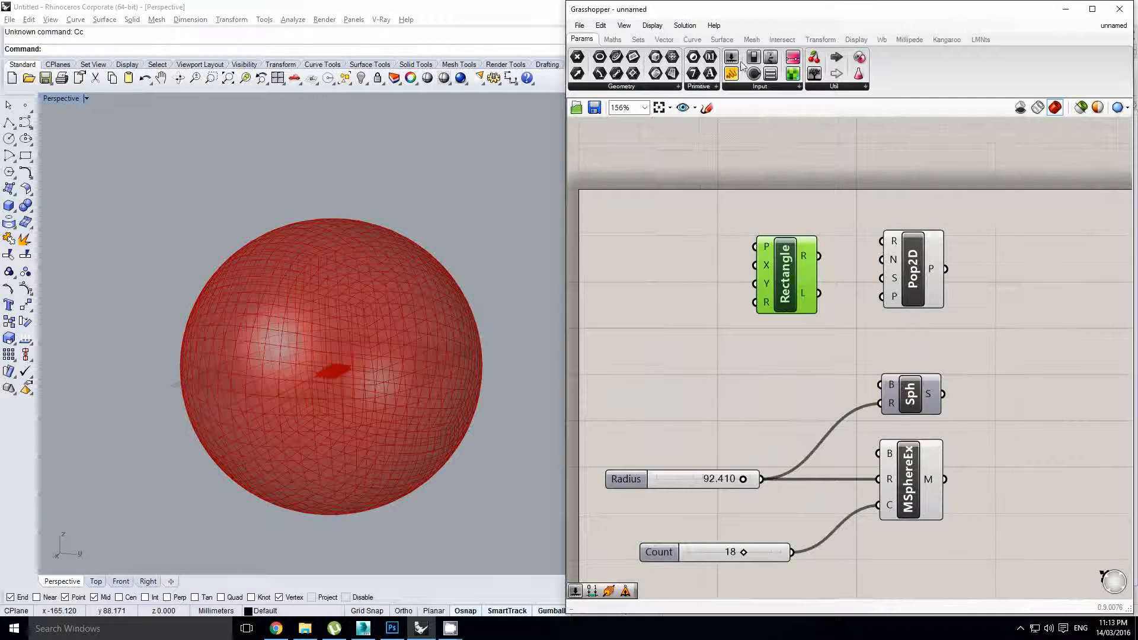
Add a 1.000 number slider feeding both the Rectangle's X and Y sizes
{"action": "left_click", "coordinate": [669, 268]}
{"action": "right_click_drag", "start_coordinate": [670, 268], "coordinate": [763, 267]}
{"action": "left_click_drag", "start_coordinate": [709, 274], "coordinate": [671, 282]}
{"action": "scroll", "coordinate": [801, 277], "scroll_direction": "up", "scroll_amount": 1}
{"action": "left_click_drag", "start_coordinate": [802, 275], "coordinate": [859, 264]}
{"action": "left_click_drag", "start_coordinate": [758, 277], "coordinate": [756, 290]}
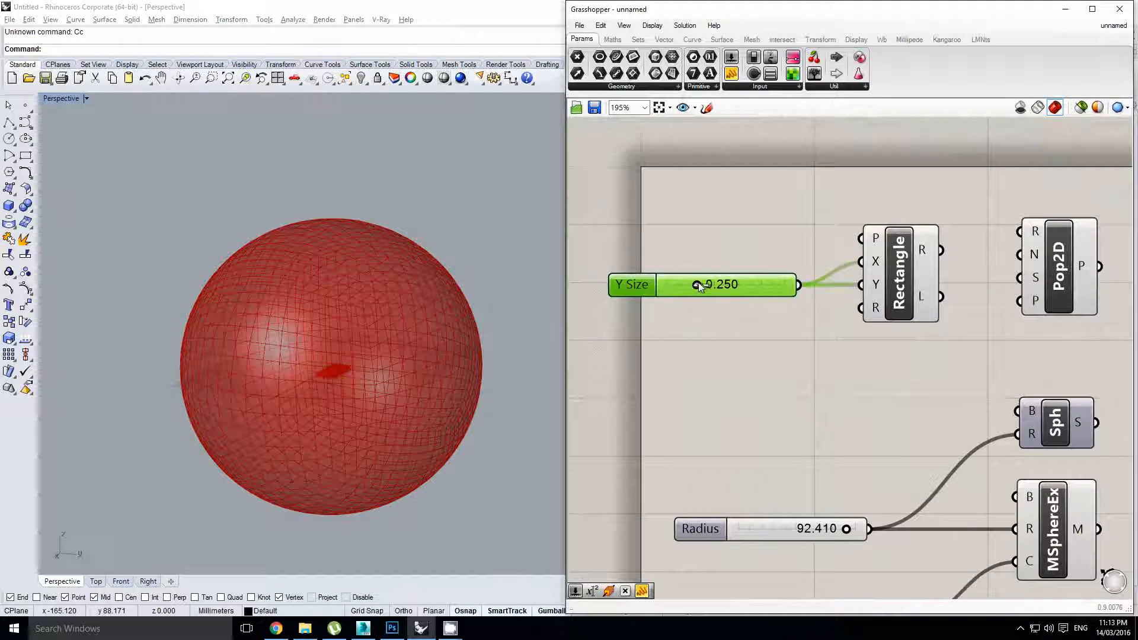
{"action": "right_click_drag", "start_coordinate": [900, 303], "coordinate": [805, 313]}
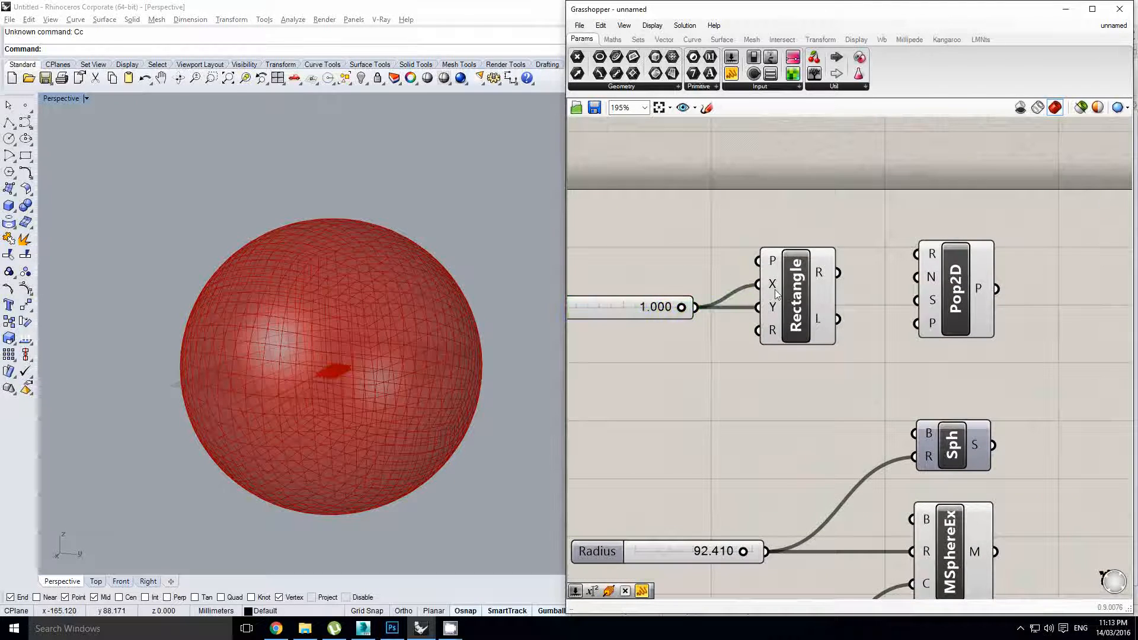
{"action": "right_click_drag", "start_coordinate": [826, 275], "coordinate": [748, 270]}
Search the component library for 'evaluate'
{"action": "left_click", "coordinate": [895, 289]}
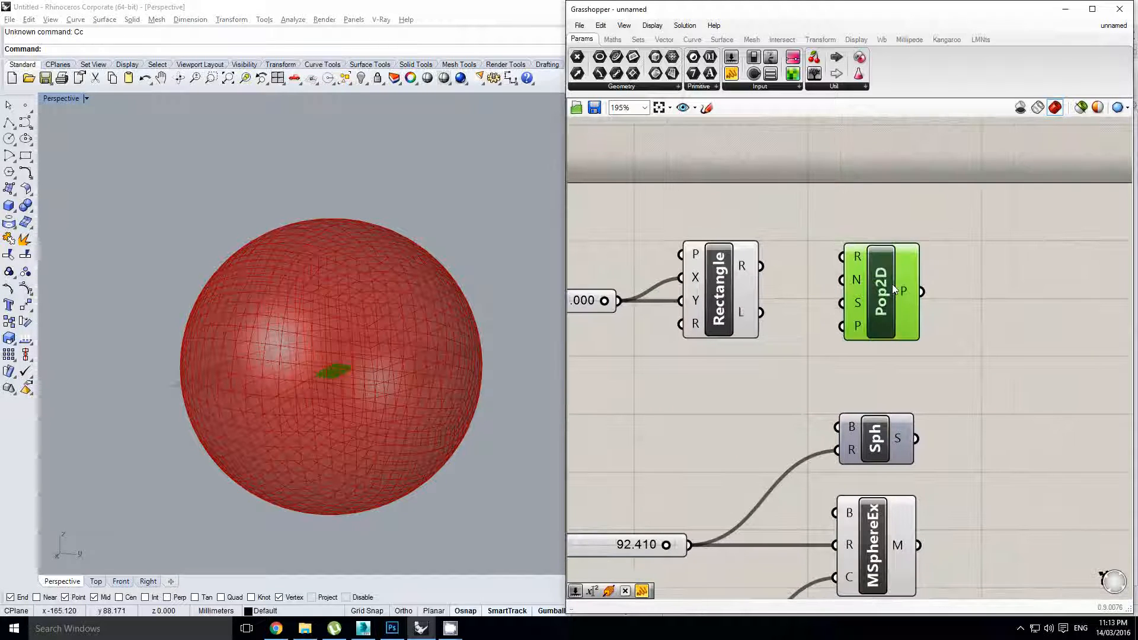
{"action": "scroll", "coordinate": [884, 281], "scroll_direction": "down", "scroll_amount": 4}
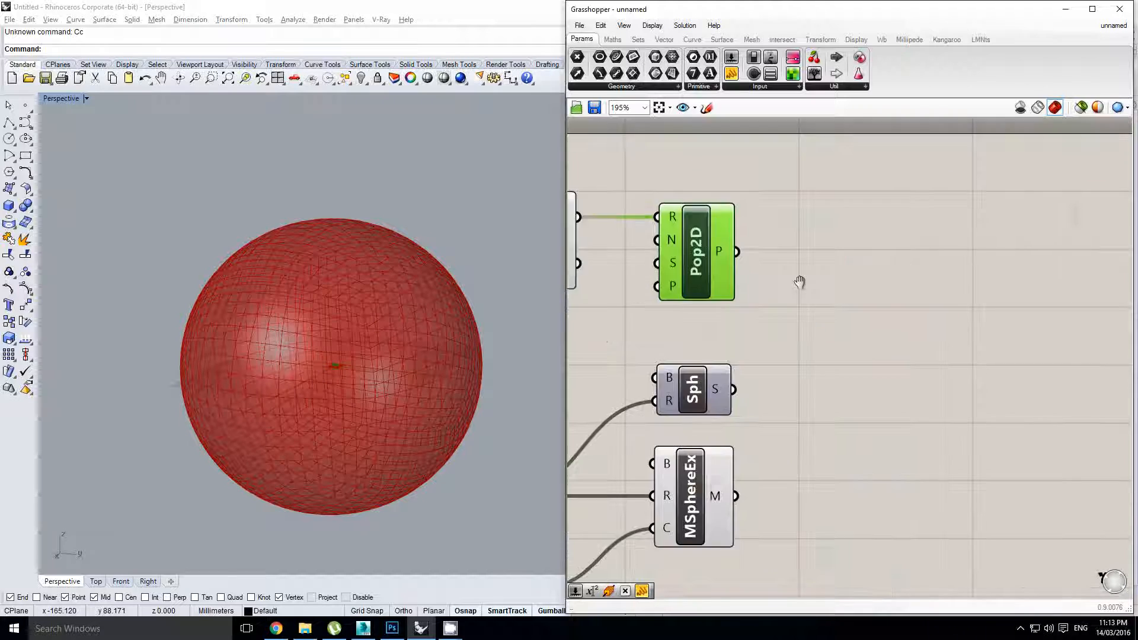
{"action": "double_click", "coordinate": [897, 301]}
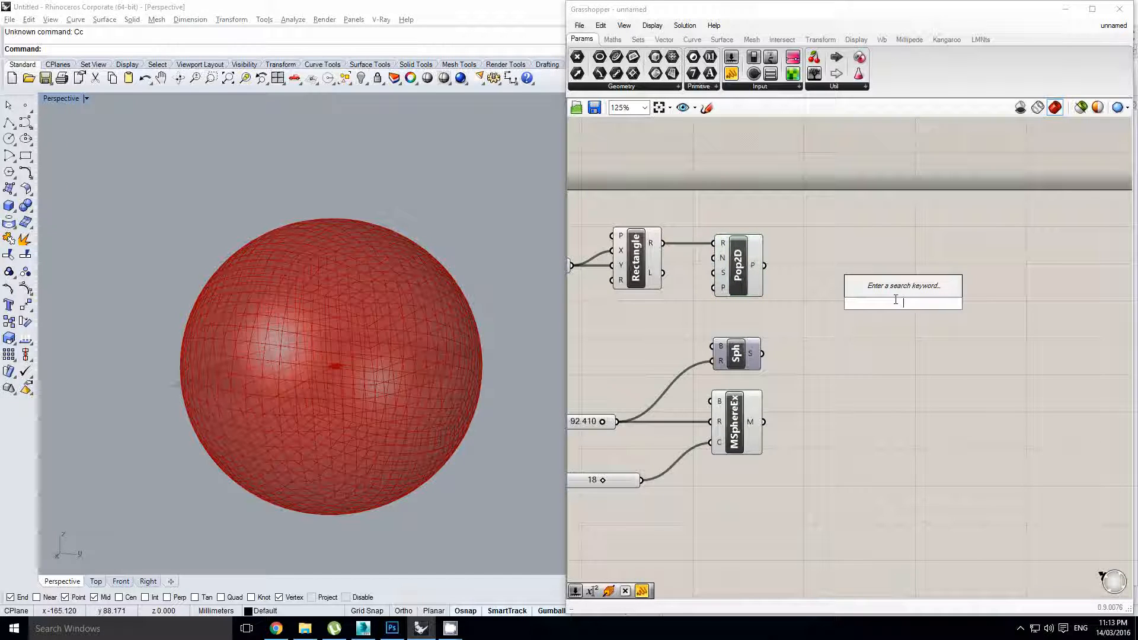
{"action": "type", "text": "evalau"}
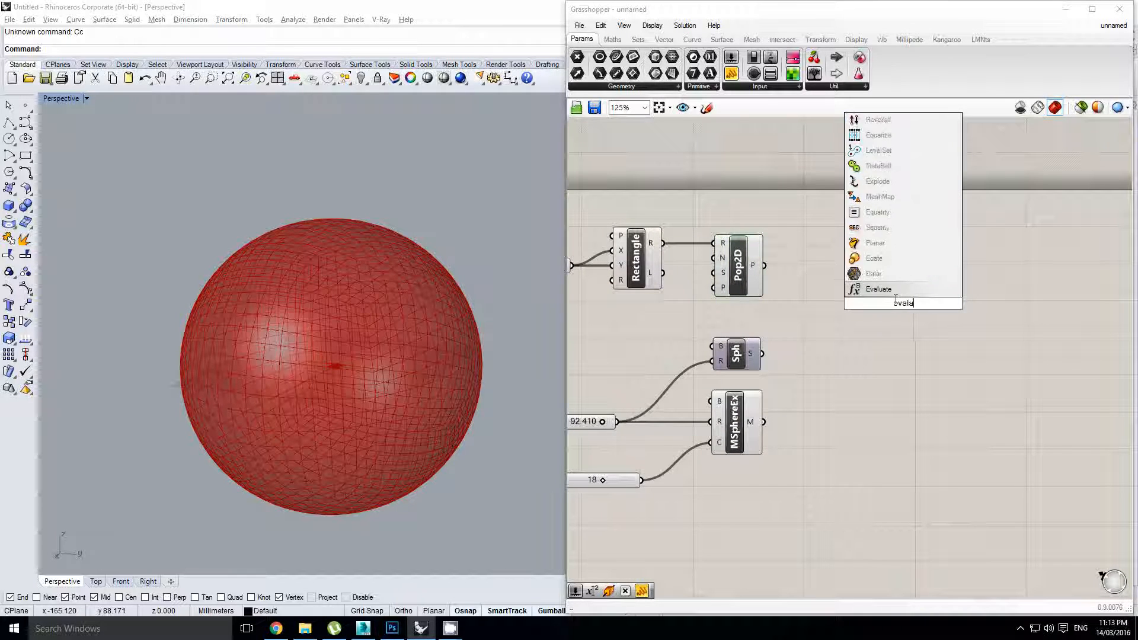
{"action": "key", "text": "BackSpace"}
{"action": "key", "text": "BackSpace"}
Add Evaluate Surface, feed it the sphere and Pop2D points, and reparameterize its S input
{"action": "type", "text": "uate"}
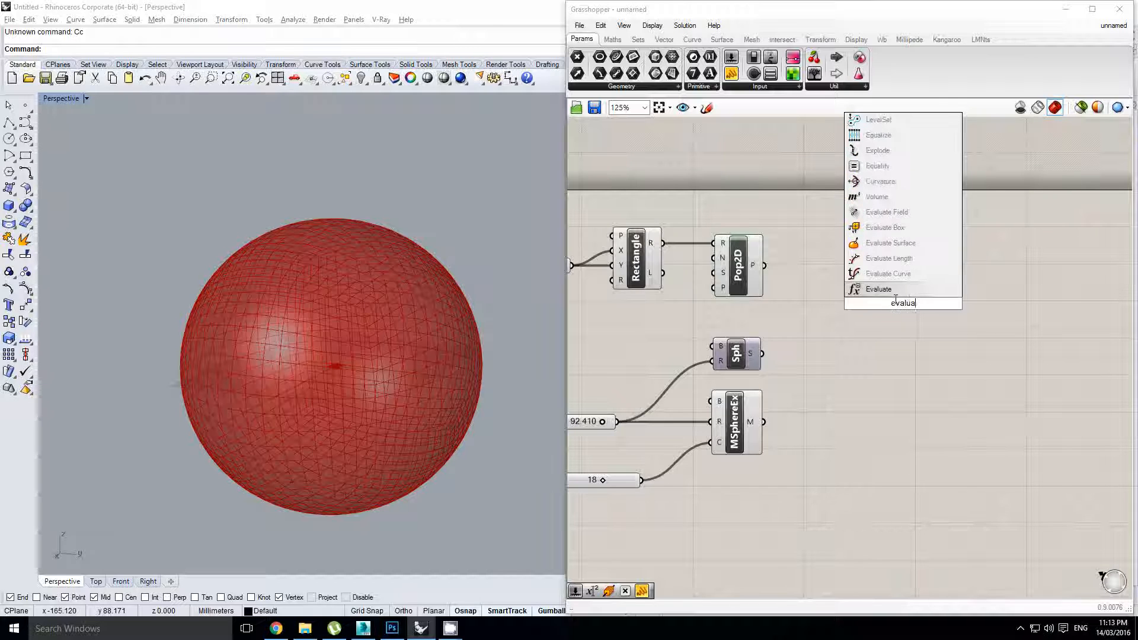
{"action": "left_click", "coordinate": [889, 274]}
{"action": "right_click_drag", "start_coordinate": [786, 342], "coordinate": [767, 340]}
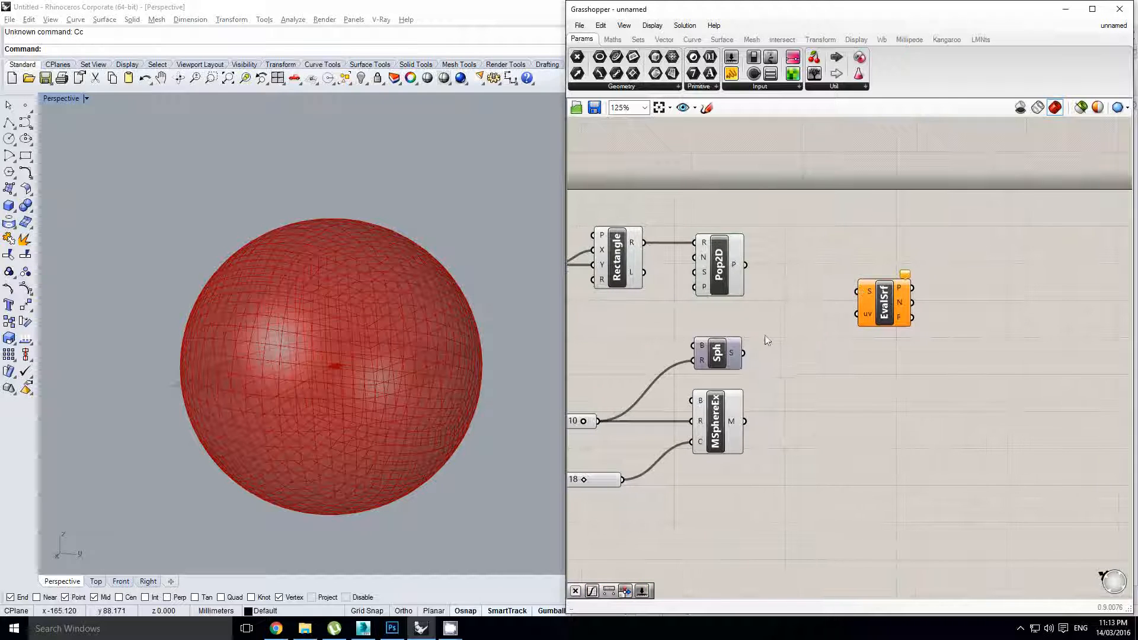
{"action": "left_click_drag", "start_coordinate": [851, 299], "coordinate": [884, 367]}
{"action": "right_click", "coordinate": [868, 353]}
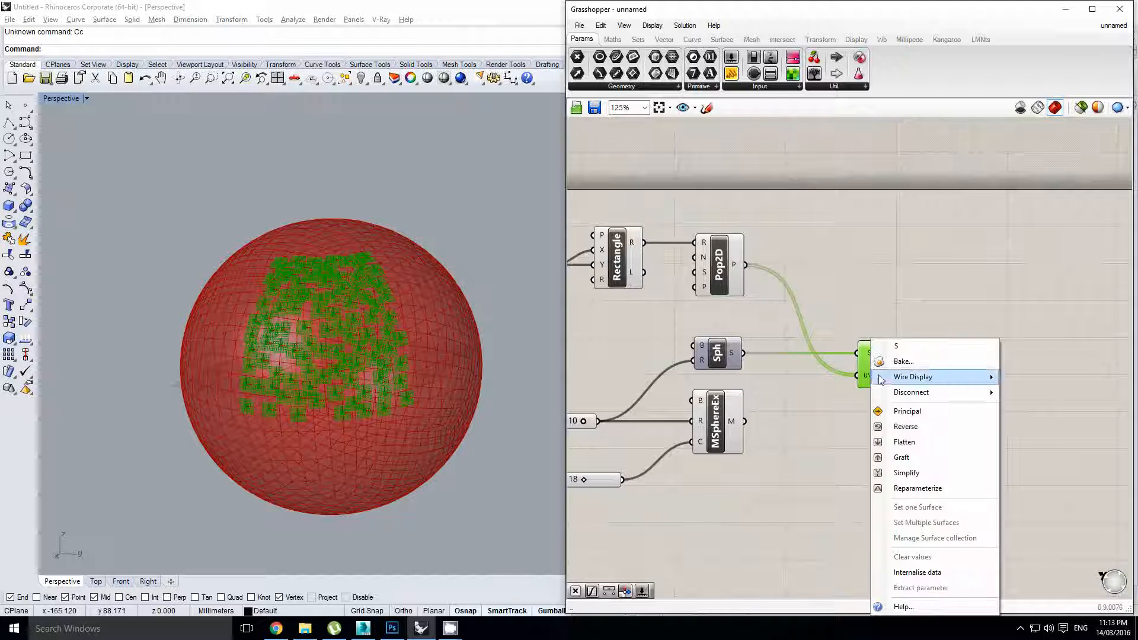
{"action": "left_click", "coordinate": [907, 477]}
{"action": "right_click_drag", "start_coordinate": [359, 238], "coordinate": [454, 284]}
{"action": "scroll", "coordinate": [392, 344], "scroll_direction": "up", "scroll_amount": 2}
{"action": "scroll", "coordinate": [399, 340], "scroll_direction": "down", "scroll_amount": 1}
{"action": "scroll", "coordinate": [401, 249], "scroll_direction": "down", "scroll_amount": 4}
{"action": "right_click_drag", "start_coordinate": [669, 313], "coordinate": [778, 310]}
{"action": "left_click", "coordinate": [757, 308]}
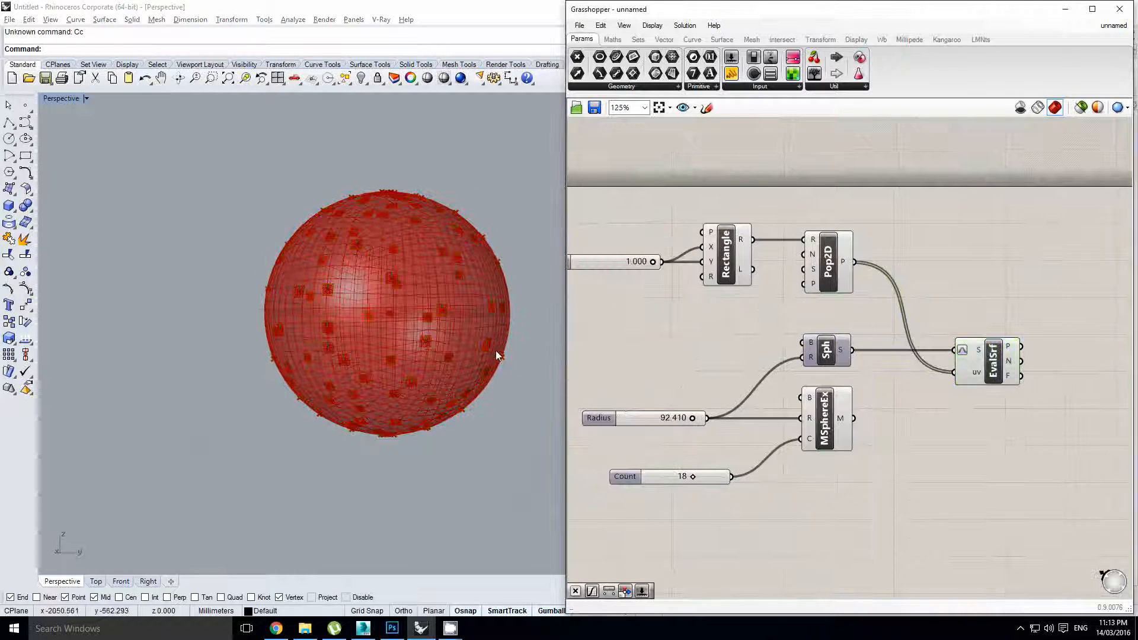
Adjust the Y Size slider, trying 0.246 before settling on 0.645
{"action": "right_click_drag", "start_coordinate": [490, 351], "coordinate": [521, 340]}
{"action": "right_click_drag", "start_coordinate": [647, 316], "coordinate": [738, 336]}
{"action": "scroll", "coordinate": [742, 282], "scroll_direction": "up", "scroll_amount": 1}
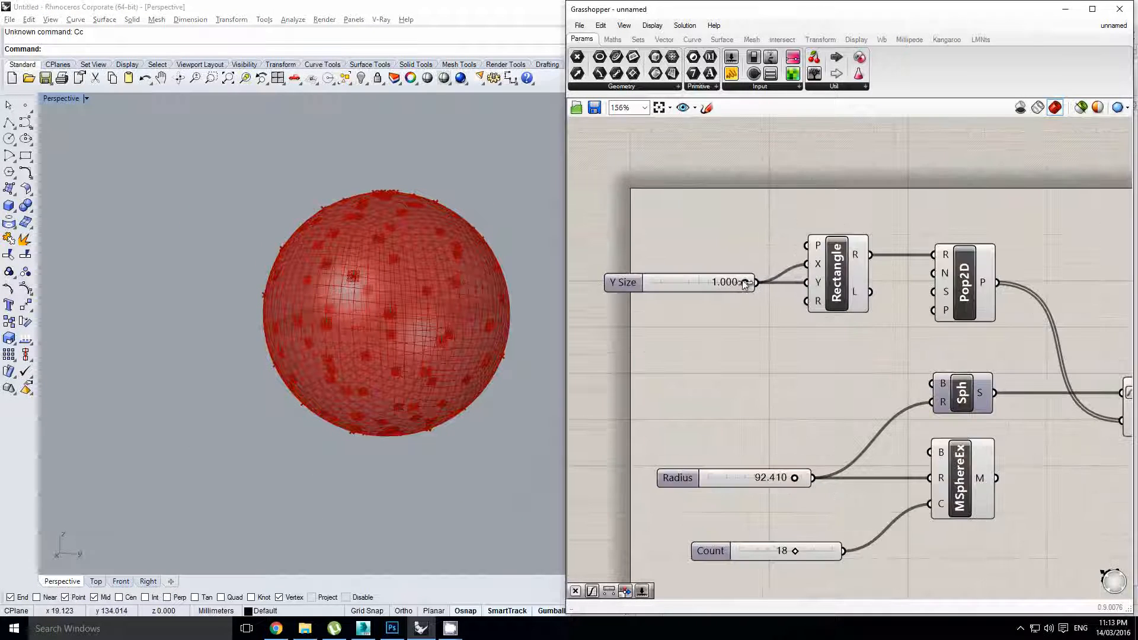
{"action": "left_click_drag", "start_coordinate": [744, 283], "coordinate": [675, 293]}
{"action": "scroll", "coordinate": [426, 380], "scroll_direction": "up", "scroll_amount": 3}
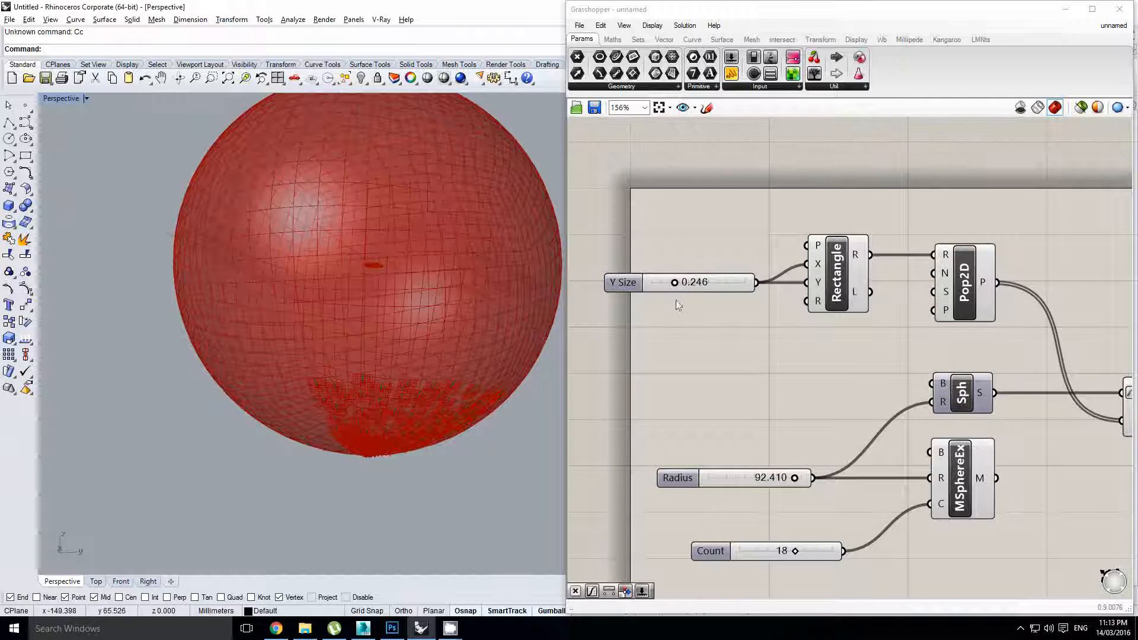
{"action": "right_click_drag", "start_coordinate": [358, 333], "coordinate": [359, 358]}
{"action": "left_click_drag", "start_coordinate": [674, 283], "coordinate": [712, 282]}
{"action": "scroll", "coordinate": [382, 290], "scroll_direction": "down", "scroll_amount": 3}
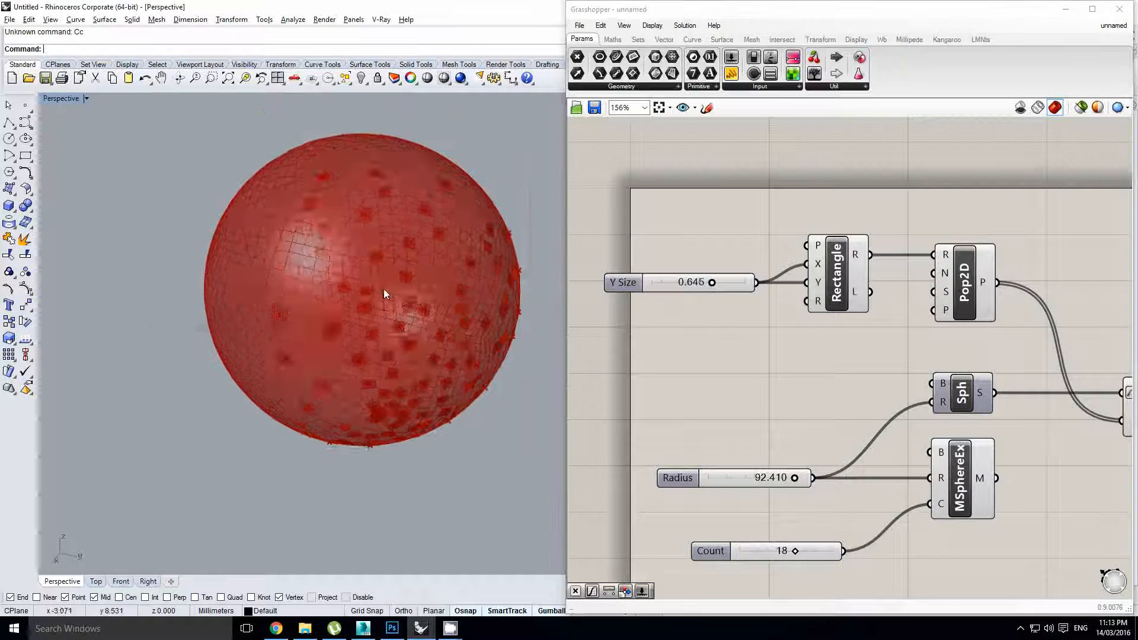
{"action": "right_click_drag", "start_coordinate": [747, 287], "coordinate": [725, 286]}
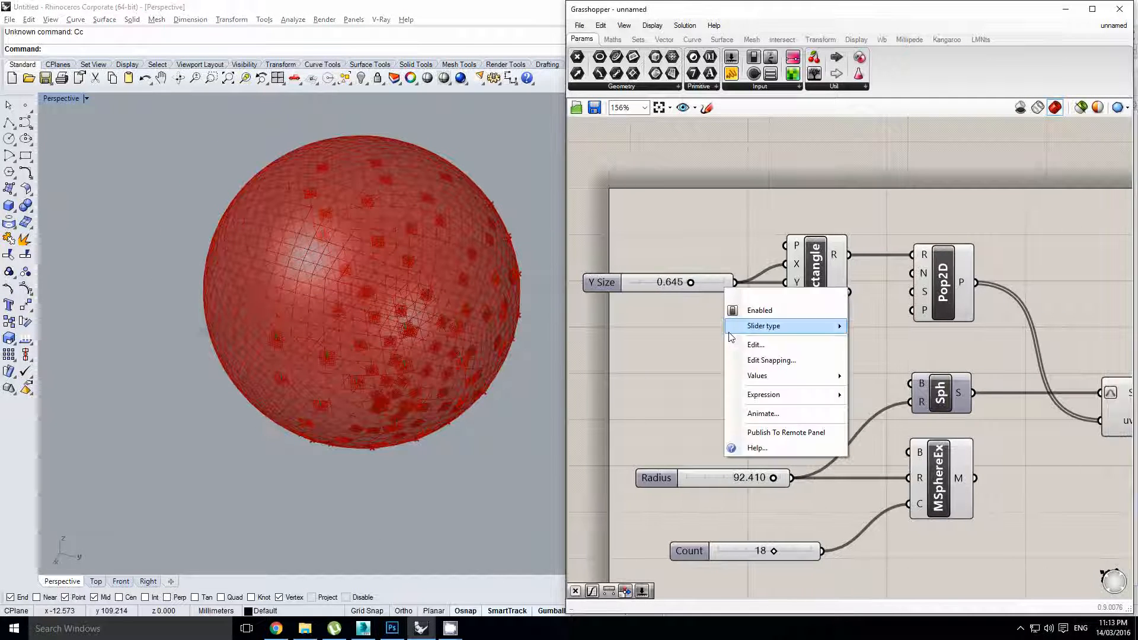
Try a Populate Geometry component fed by the sphere, then delete it
{"action": "left_click", "coordinate": [907, 295]}
{"action": "right_click_drag", "start_coordinate": [1077, 300], "coordinate": [845, 308]}
{"action": "double_click", "coordinate": [845, 308]}
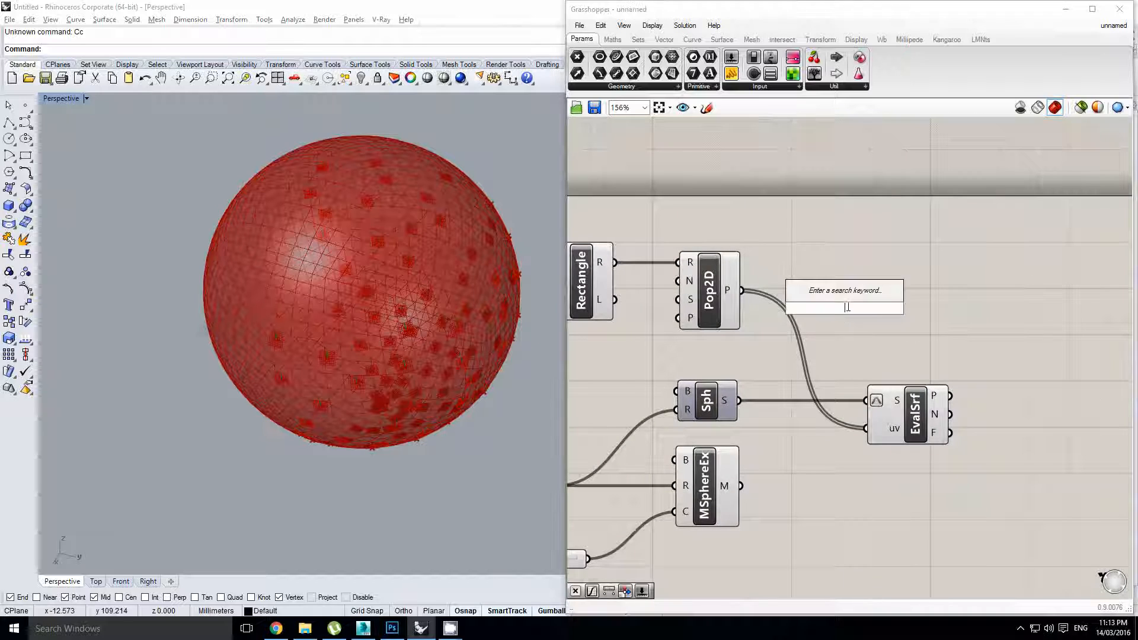
{"action": "type", "text": "pop"}
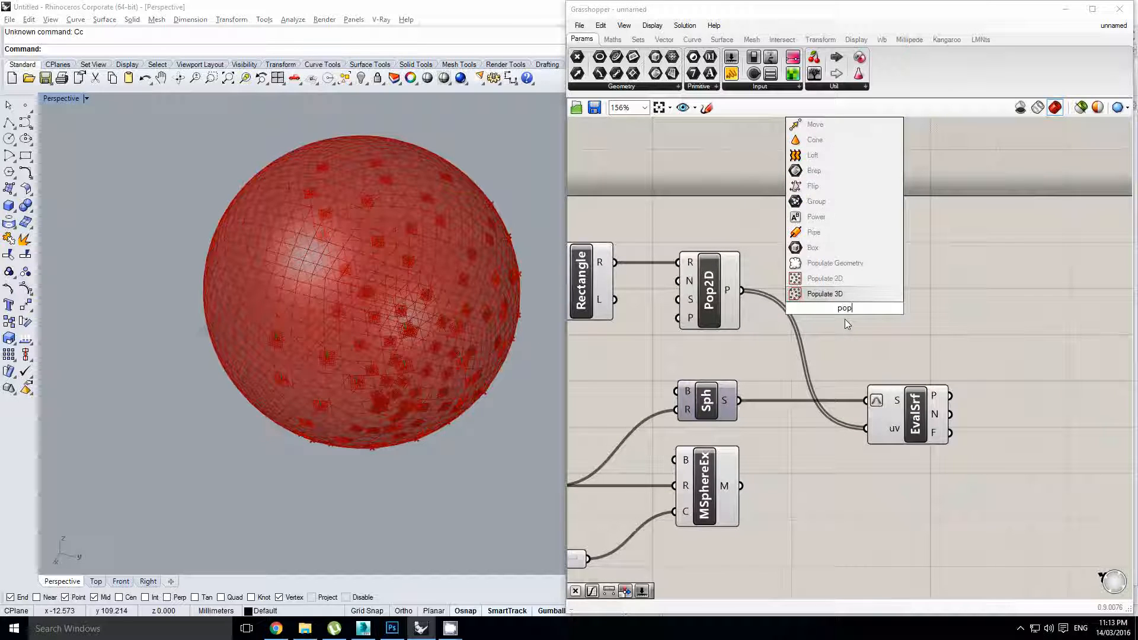
{"action": "left_click", "coordinate": [854, 264]}
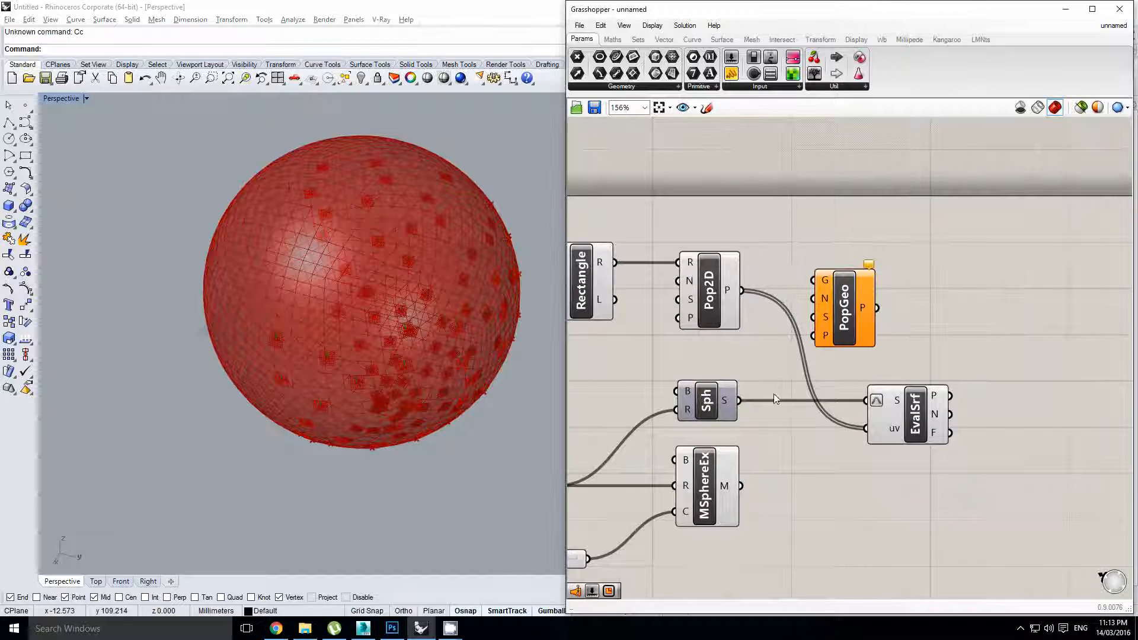
{"action": "left_click_drag", "start_coordinate": [780, 347], "coordinate": [884, 316]}
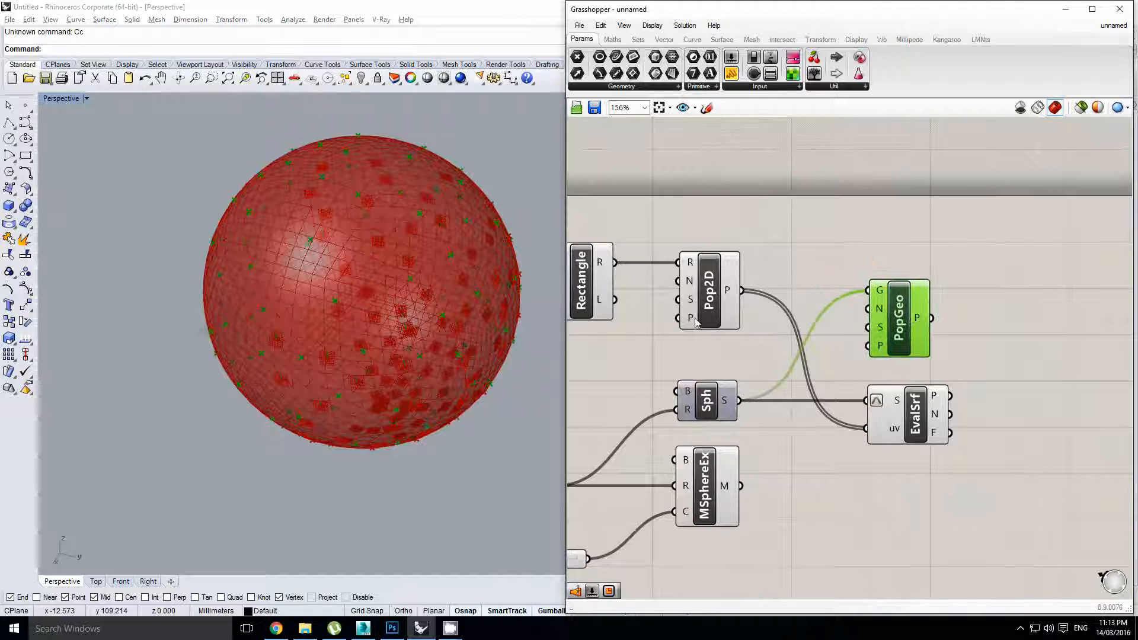
{"action": "right_click_drag", "start_coordinate": [428, 302], "coordinate": [404, 315]}
{"action": "scroll", "coordinate": [418, 294], "scroll_direction": "up", "scroll_amount": 4}
{"action": "scroll", "coordinate": [406, 302], "scroll_direction": "down", "scroll_amount": 4}
{"action": "left_click_drag", "start_coordinate": [897, 328], "coordinate": [915, 337]}
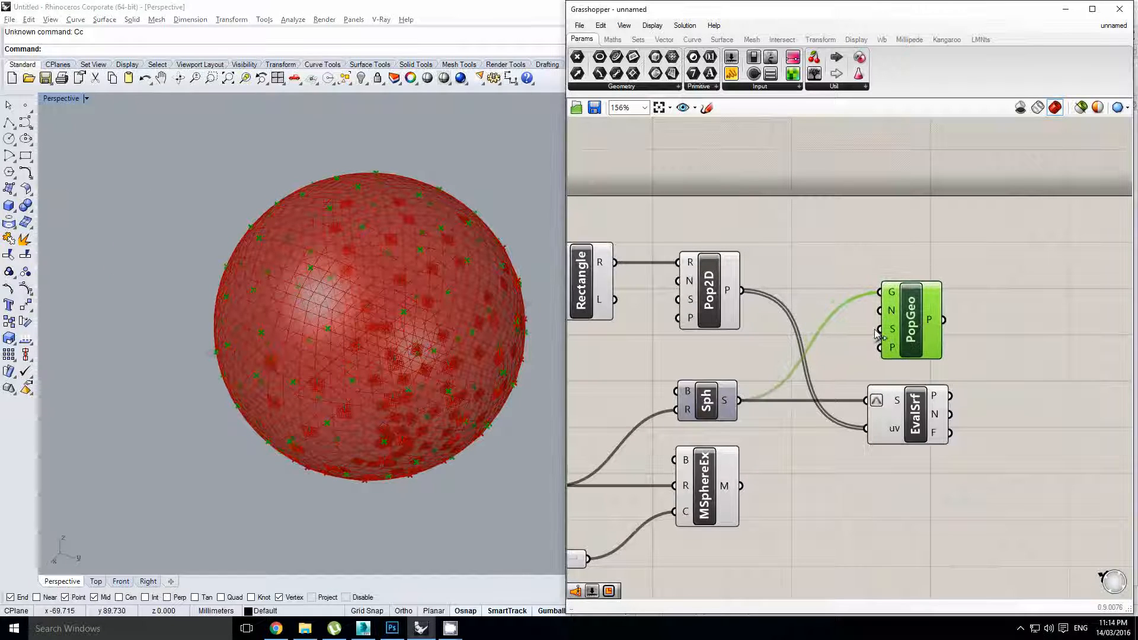
{"action": "key", "text": "Delete"}
Drag the Y Size slider to its maximum of 1.000
{"action": "left_click", "coordinate": [908, 408]}
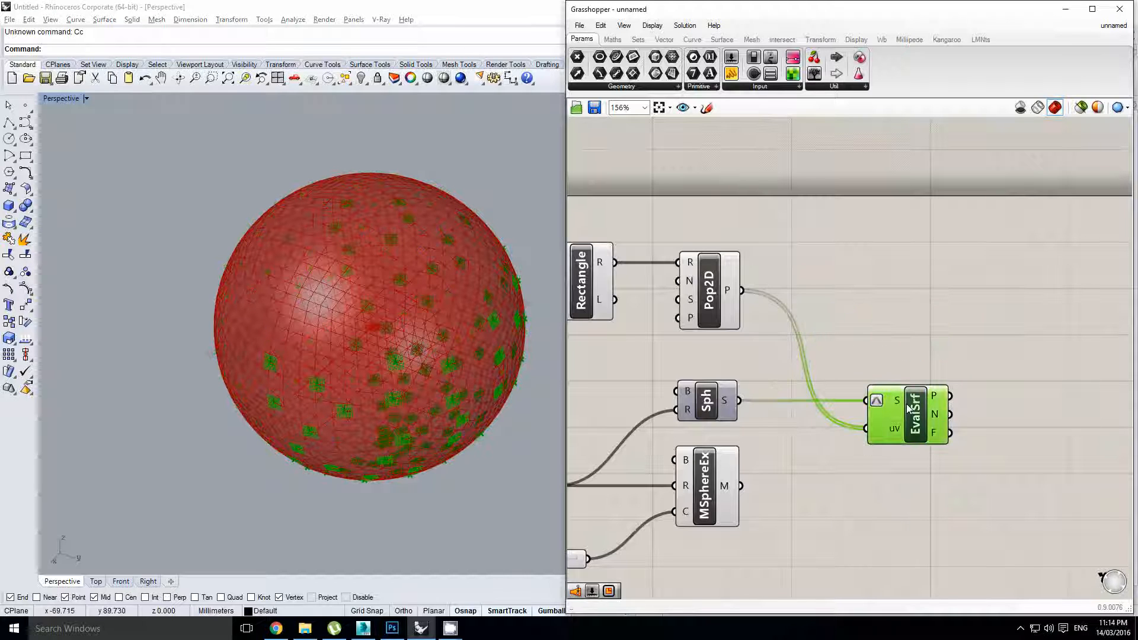
{"action": "right_click_drag", "start_coordinate": [782, 367], "coordinate": [808, 363]}
{"action": "left_click", "coordinate": [859, 336]}
{"action": "right_click_drag", "start_coordinate": [881, 329], "coordinate": [939, 349]}
{"action": "scroll", "coordinate": [942, 328], "scroll_direction": "down", "scroll_amount": 2}
{"action": "scroll", "coordinate": [737, 341], "scroll_direction": "up", "scroll_amount": 1}
{"action": "left_click", "coordinate": [706, 317]}
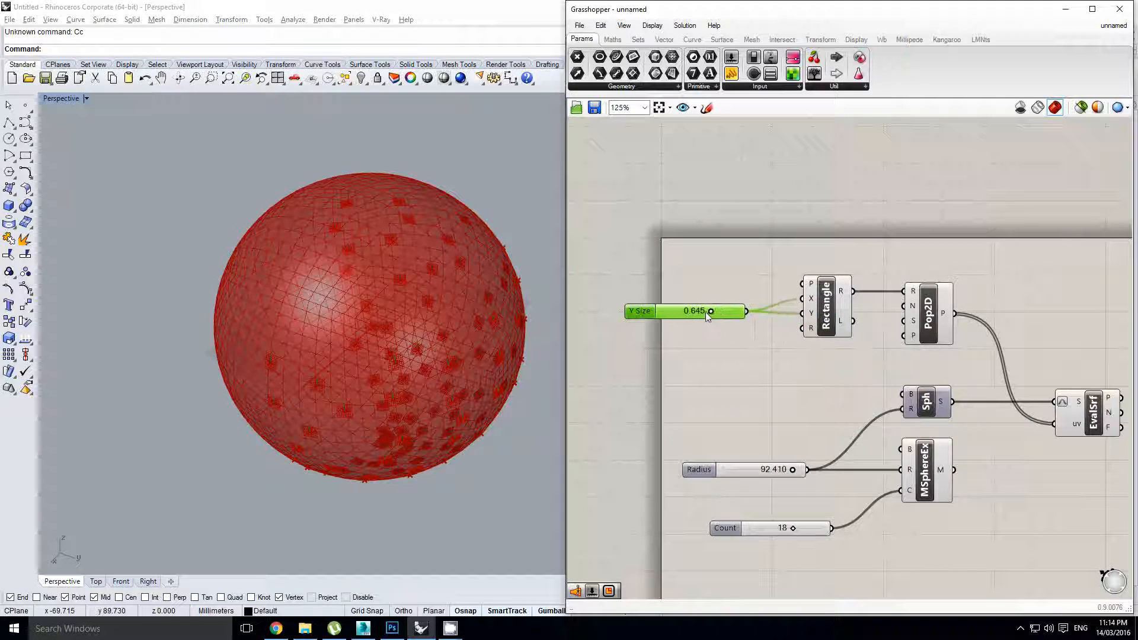
{"action": "left_click_drag", "start_coordinate": [709, 313], "coordinate": [761, 368]}
Set up a Count slider, wire it to Pop2D's N input, and set it to 16
{"action": "double_click", "coordinate": [710, 368]}
{"action": "left_click", "coordinate": [711, 399]}
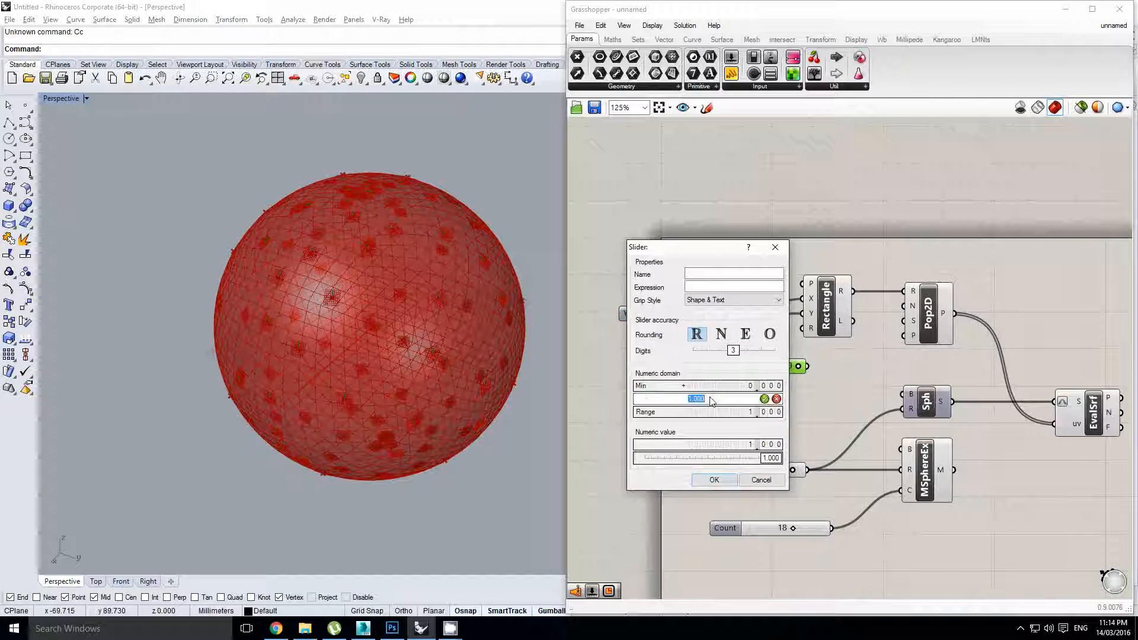
{"action": "left_click", "coordinate": [714, 480]}
{"action": "left_click_drag", "start_coordinate": [807, 366], "coordinate": [903, 306]}
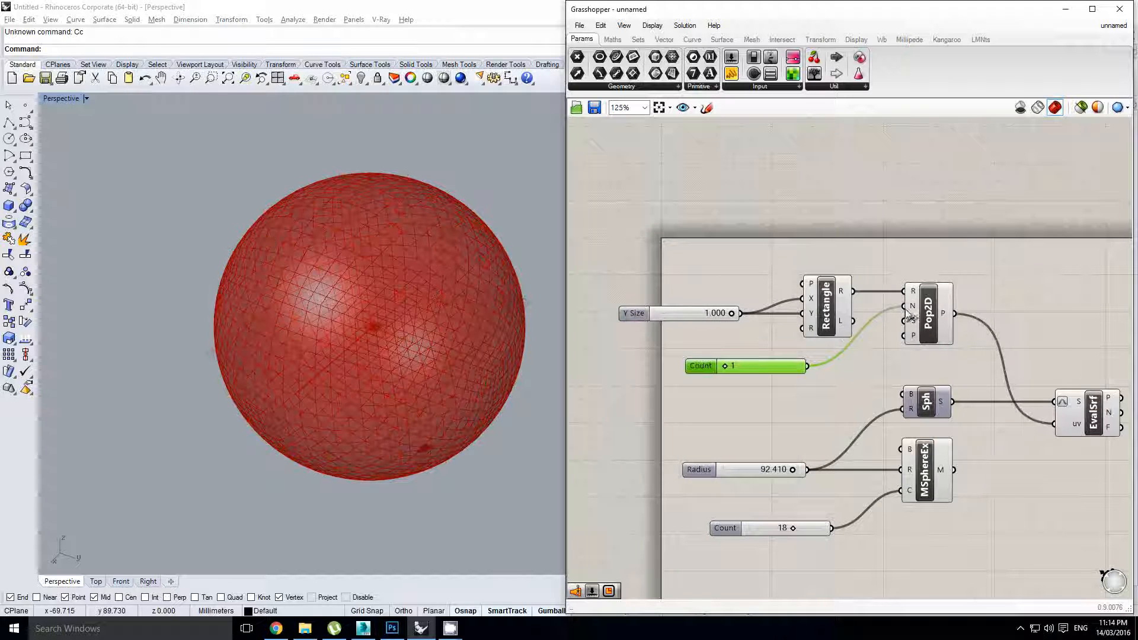
{"action": "scroll", "coordinate": [808, 367], "scroll_direction": "up", "scroll_amount": 1}
{"action": "left_click_drag", "start_coordinate": [704, 368], "coordinate": [674, 406]}
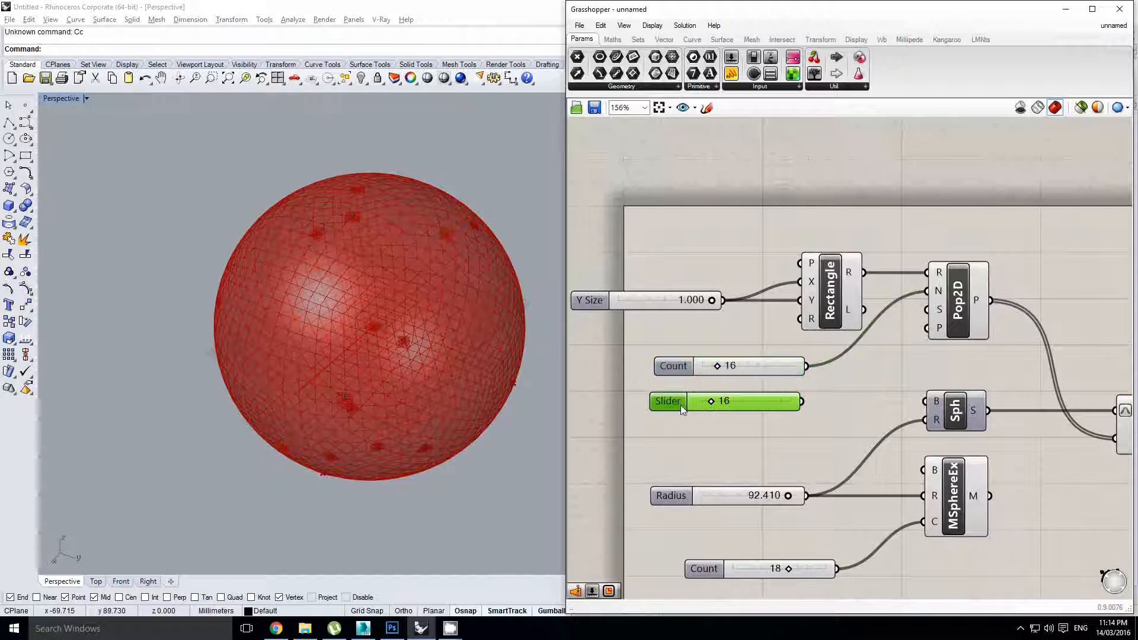
Set up a second slider, entering 10 in its settings, and wire it to Pop2D's seed input
{"action": "double_click", "coordinate": [680, 404]}
{"action": "double_click", "coordinate": [674, 439]}
{"action": "type", "text": "100000"}
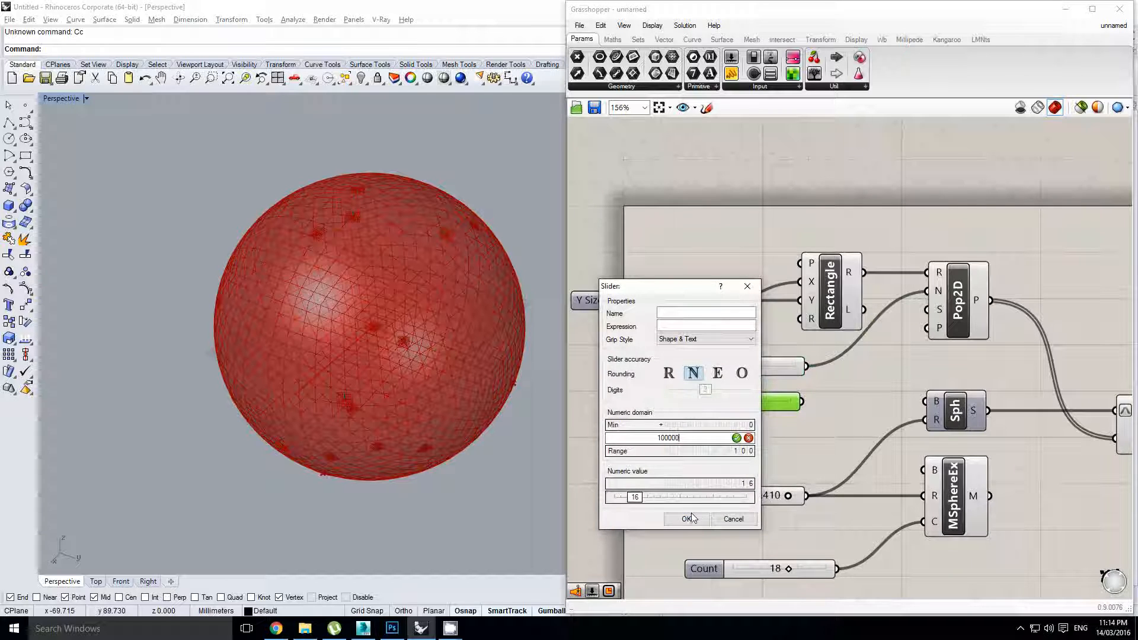
{"action": "left_click", "coordinate": [688, 518]}
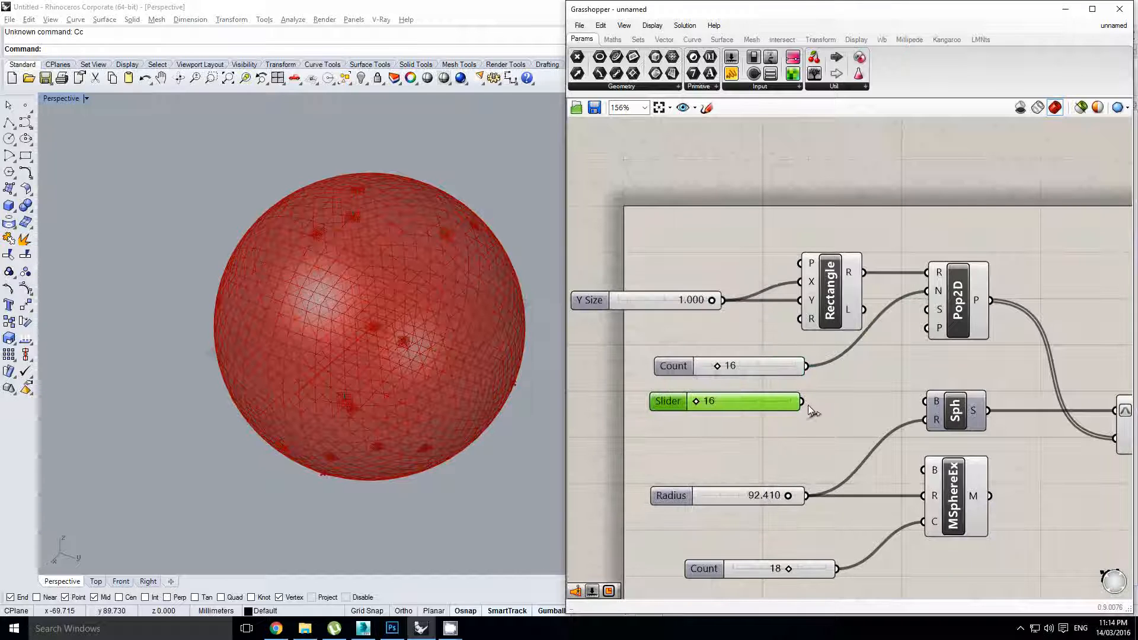
{"action": "left_click_drag", "start_coordinate": [924, 318], "coordinate": [925, 316]}
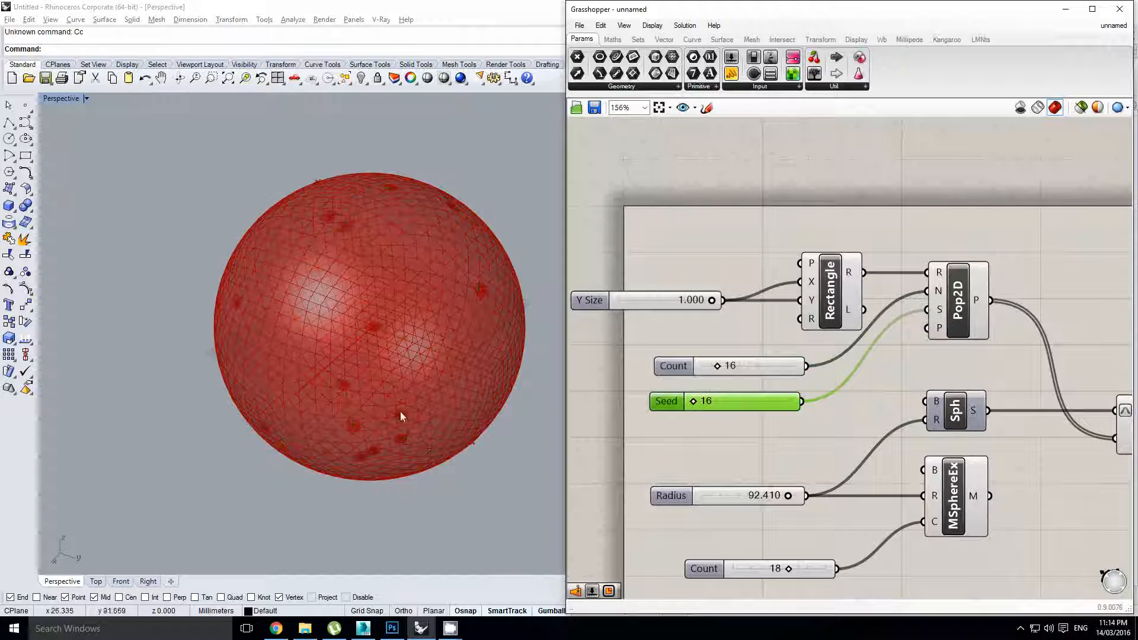
{"action": "right_click_drag", "start_coordinate": [400, 412], "coordinate": [448, 346]}
{"action": "right_click_drag", "start_coordinate": [448, 345], "coordinate": [404, 347]}
Try seed values 41464 and 24397, settling on 21959
{"action": "scroll", "coordinate": [421, 332], "scroll_direction": "down", "scroll_amount": 2}
{"action": "scroll", "coordinate": [404, 347], "scroll_direction": "up", "scroll_amount": 2}
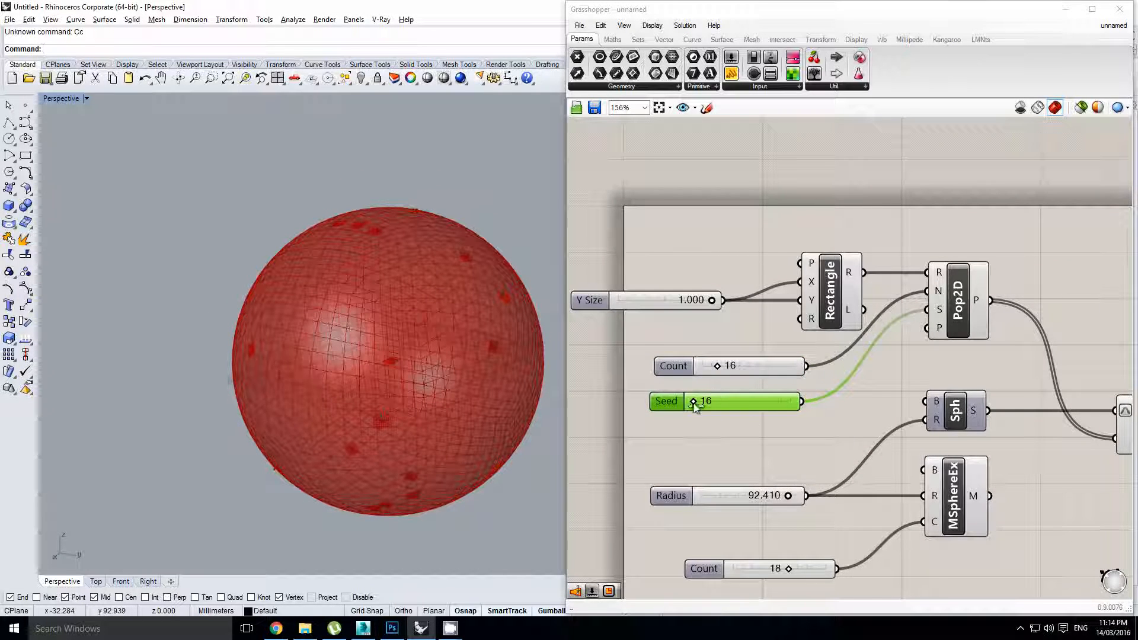
{"action": "scroll", "coordinate": [694, 406], "scroll_direction": "up", "scroll_amount": 2}
{"action": "left_click_drag", "start_coordinate": [692, 401], "coordinate": [743, 401]}
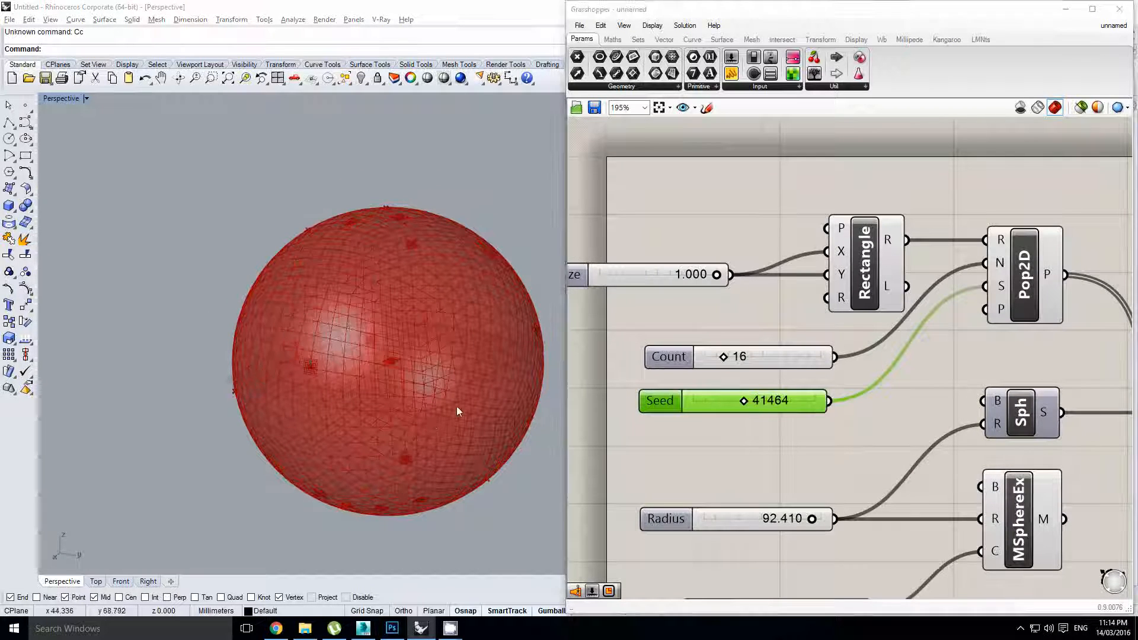
{"action": "right_click_drag", "start_coordinate": [456, 407], "coordinate": [529, 386]}
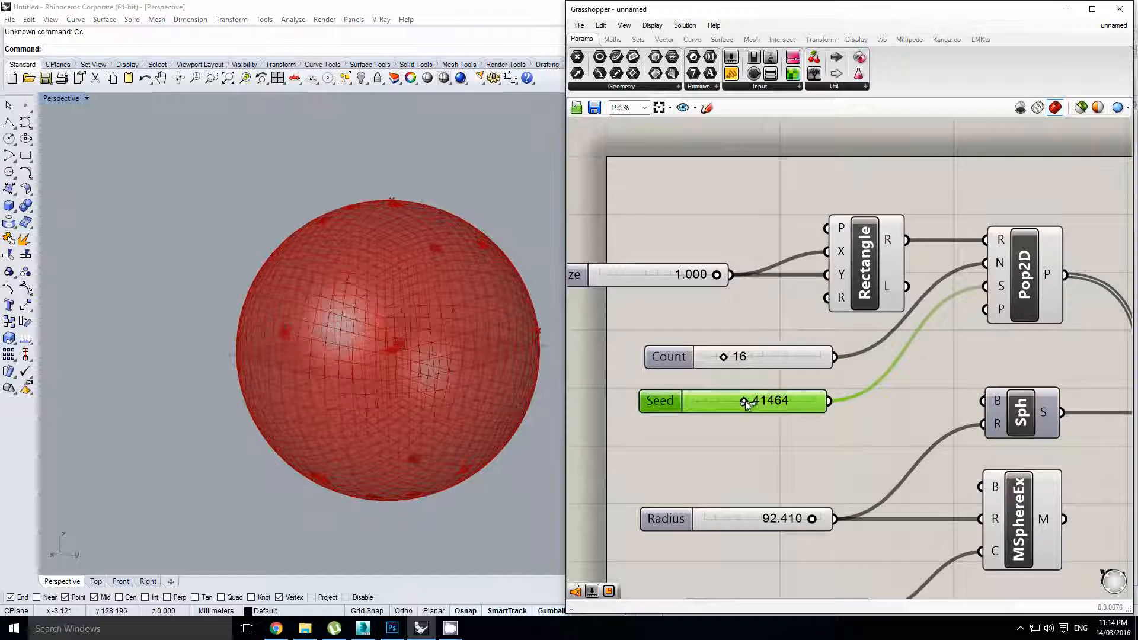
{"action": "mouse_move", "coordinate": [745, 401]}
{"action": "left_mouse_down"}
{"action": "mouse_move", "coordinate": [726, 404]}
{"action": "mouse_move", "coordinate": [793, 403]}
{"action": "mouse_move", "coordinate": [724, 407]}
{"action": "left_mouse_up"}
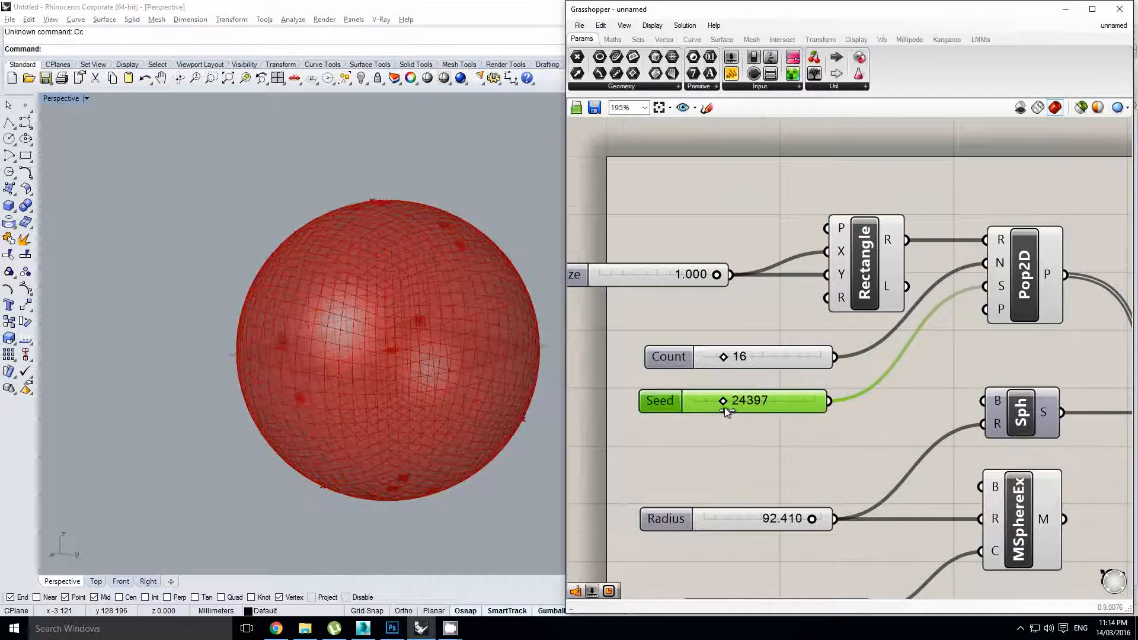
{"action": "right_click_drag", "start_coordinate": [373, 314], "coordinate": [397, 335]}
{"action": "scroll", "coordinate": [476, 334], "scroll_direction": "up", "scroll_amount": 2}
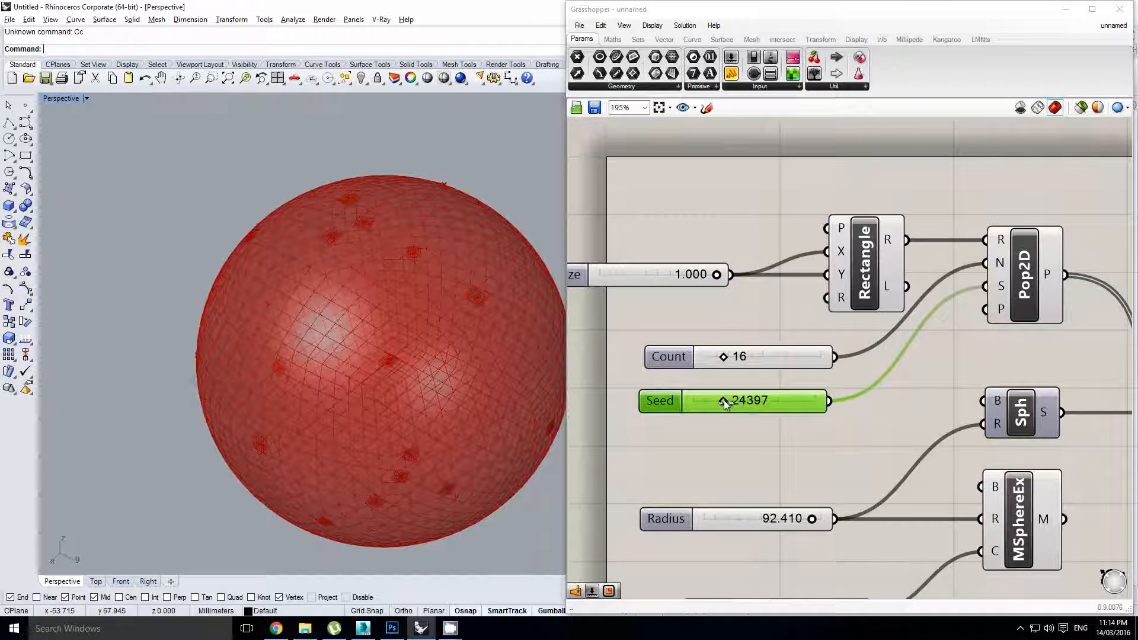
{"action": "left_click_drag", "start_coordinate": [725, 403], "coordinate": [720, 399]}
{"action": "scroll", "coordinate": [407, 349], "scroll_direction": "down", "scroll_amount": 4}
{"action": "right_click_drag", "start_coordinate": [383, 475], "coordinate": [392, 414]}
{"action": "right_click_drag", "start_coordinate": [899, 377], "coordinate": [819, 369]}
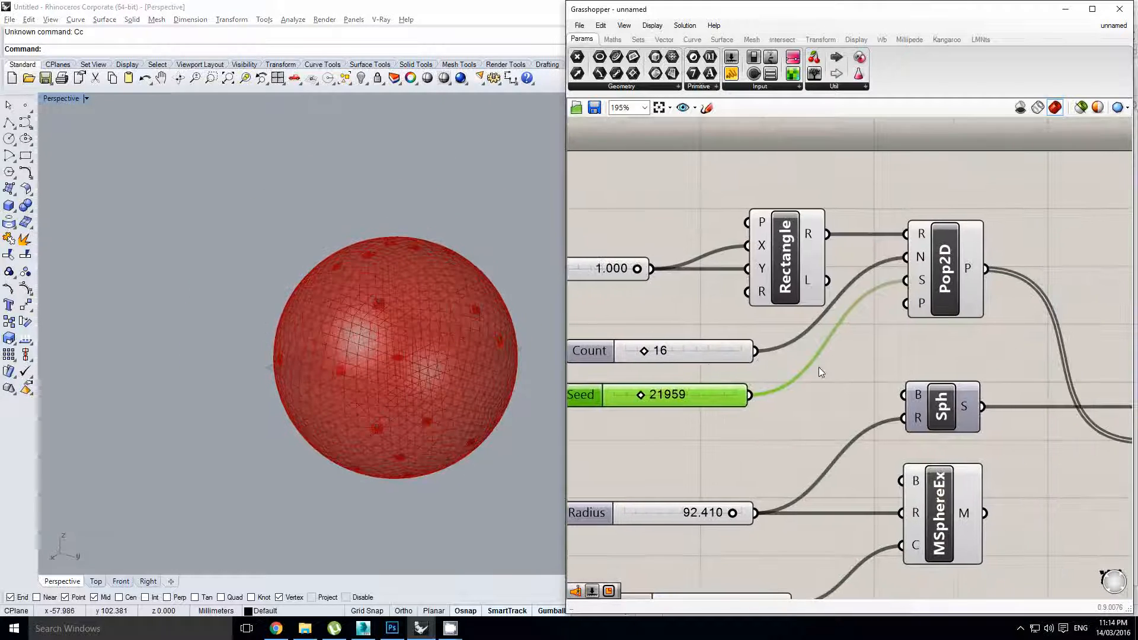
Pan the canvas and preview the surface evaluator's points on the sphere
{"action": "left_click", "coordinate": [948, 343]}
{"action": "right_click_drag", "start_coordinate": [959, 339], "coordinate": [725, 351]}
{"action": "scroll", "coordinate": [738, 349], "scroll_direction": "down", "scroll_amount": 1}
{"action": "right_click", "coordinate": [740, 348]}
{"action": "left_click", "coordinate": [931, 362]}
{"action": "left_click", "coordinate": [836, 422]}
{"action": "mouse_move", "coordinate": [931, 363]}
{"action": "right_mouse_down"}
{"action": "mouse_move", "coordinate": [867, 355]}
{"action": "mouse_move", "coordinate": [932, 351]}
{"action": "mouse_move", "coordinate": [914, 350]}
{"action": "right_mouse_up"}
{"action": "left_click", "coordinate": [910, 411]}
Pan the canvas to the mesh sphere component and select it
{"action": "right_click_drag", "start_coordinate": [1022, 375], "coordinate": [935, 368]}
{"action": "scroll", "coordinate": [936, 368], "scroll_direction": "down", "scroll_amount": 1}
{"action": "right_click", "coordinate": [937, 368]}
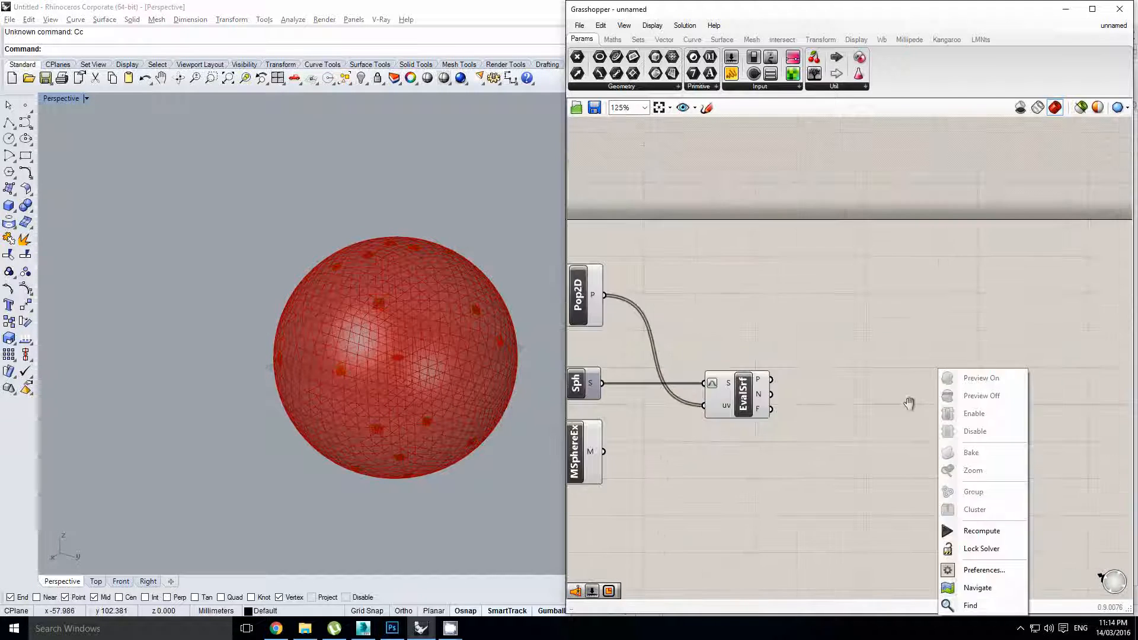
{"action": "left_click", "coordinate": [882, 423]}
{"action": "right_click_drag", "start_coordinate": [820, 428], "coordinate": [899, 422]}
{"action": "left_click", "coordinate": [664, 442]}
{"action": "scroll", "coordinate": [1001, 429], "scroll_direction": "down", "scroll_amount": 1}
{"action": "right_click_drag", "start_coordinate": [1001, 432], "coordinate": [859, 432]}
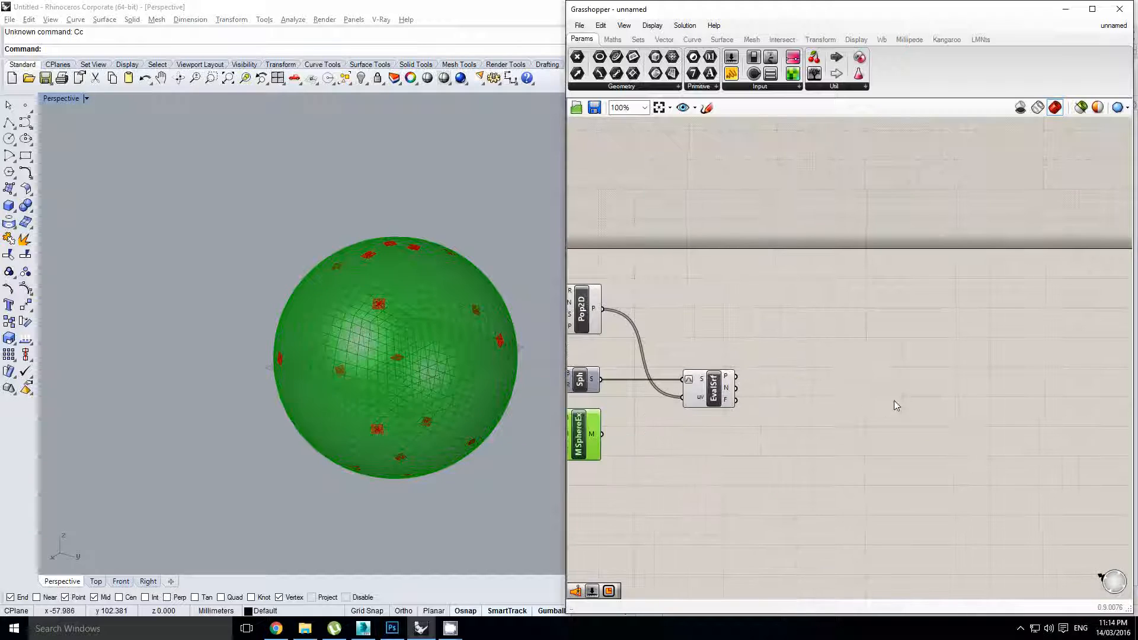
Add the Kangaroo Physics solver from a 'kanga' search and move it to the right
{"action": "double_click", "coordinate": [895, 400]}
{"action": "type", "text": "kanga"}
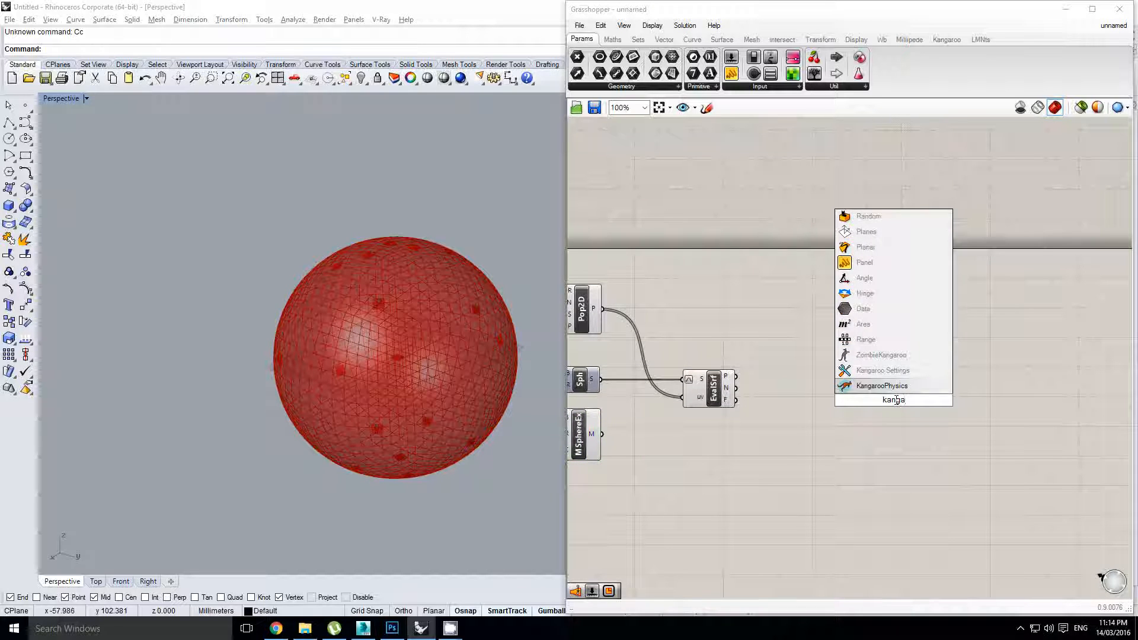
{"action": "key", "text": "Return"}
{"action": "left_click_drag", "start_coordinate": [895, 400], "coordinate": [1080, 414]}
{"action": "left_click", "coordinate": [854, 394]}
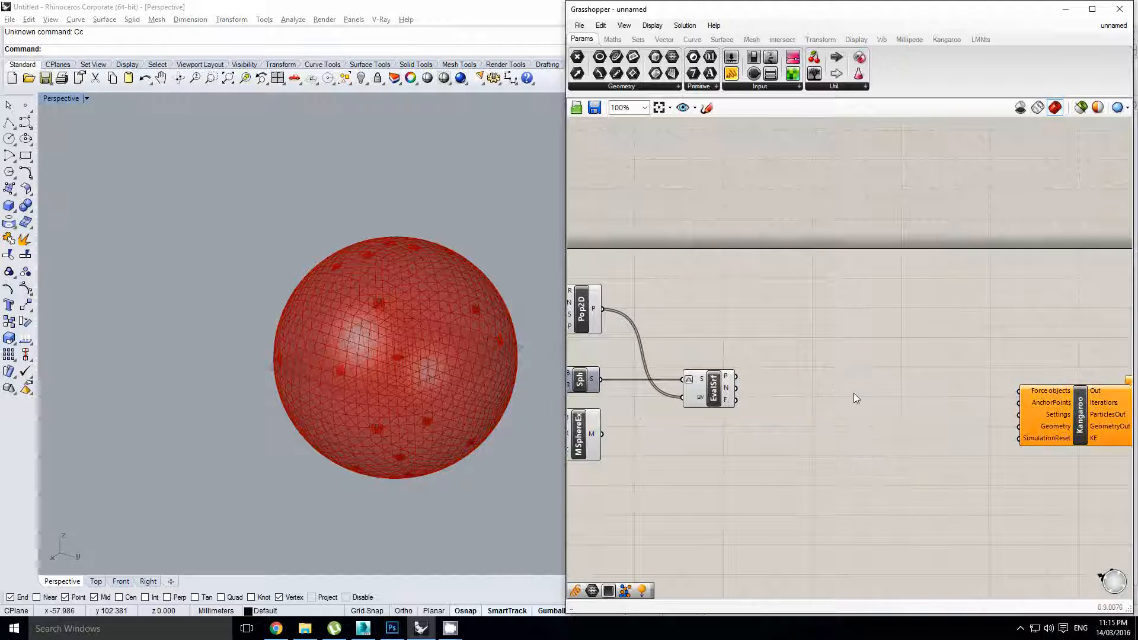
Add a SpringsFromLine component and position it beside the Kangaroo solver
{"action": "double_click", "coordinate": [853, 393]}
{"action": "type", "text": "springs"}
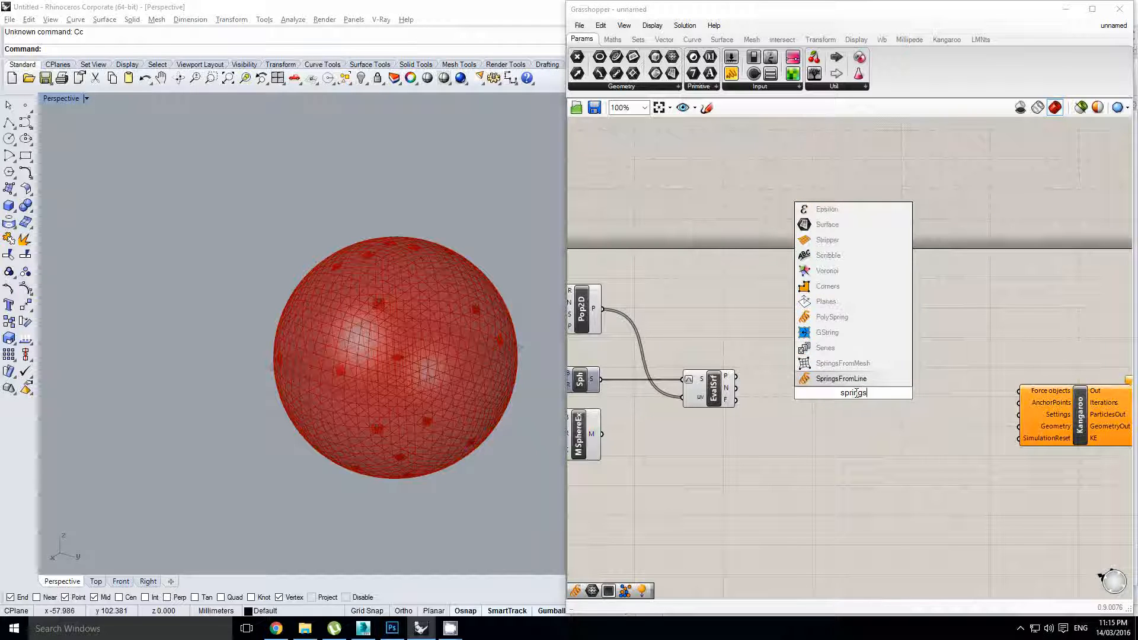
{"action": "left_click", "coordinate": [852, 379]}
{"action": "left_click_drag", "start_coordinate": [855, 383], "coordinate": [917, 380]}
{"action": "right_click_drag", "start_coordinate": [974, 408], "coordinate": [878, 404]}
{"action": "mouse_move", "coordinate": [985, 416]}
{"action": "left_mouse_down"}
{"action": "mouse_move", "coordinate": [1059, 430]}
{"action": "mouse_move", "coordinate": [984, 396]}
{"action": "left_mouse_up"}
{"action": "left_click_drag", "start_coordinate": [848, 398], "coordinate": [908, 399]}
{"action": "left_click", "coordinate": [897, 463]}
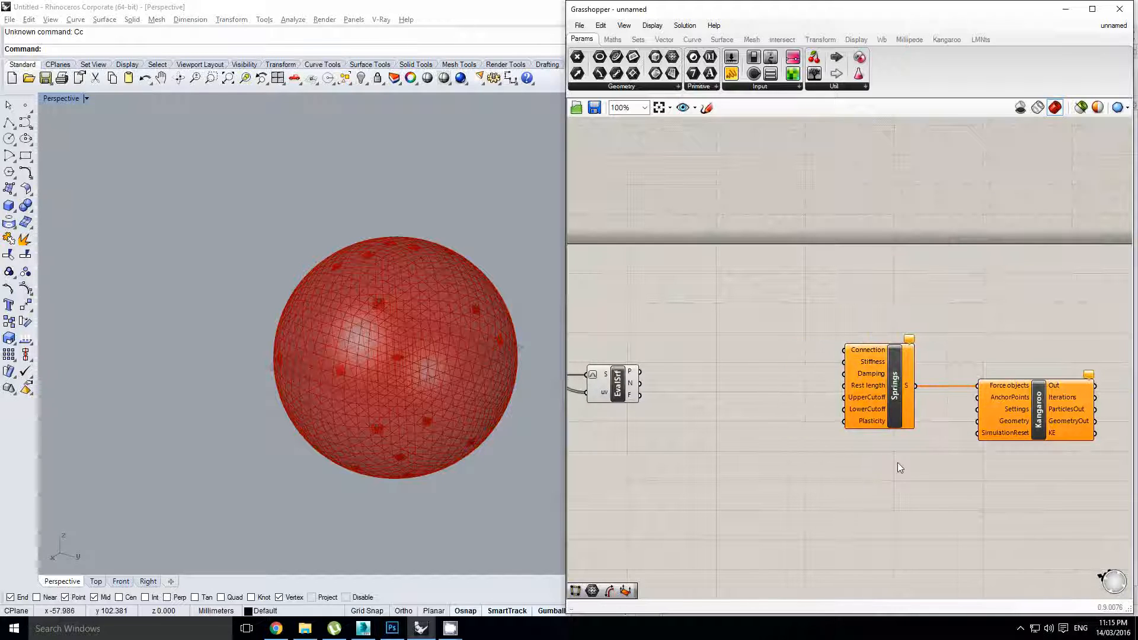
{"action": "double_click", "coordinate": [887, 460]}
{"action": "right_click_drag", "start_coordinate": [705, 449], "coordinate": [861, 428]}
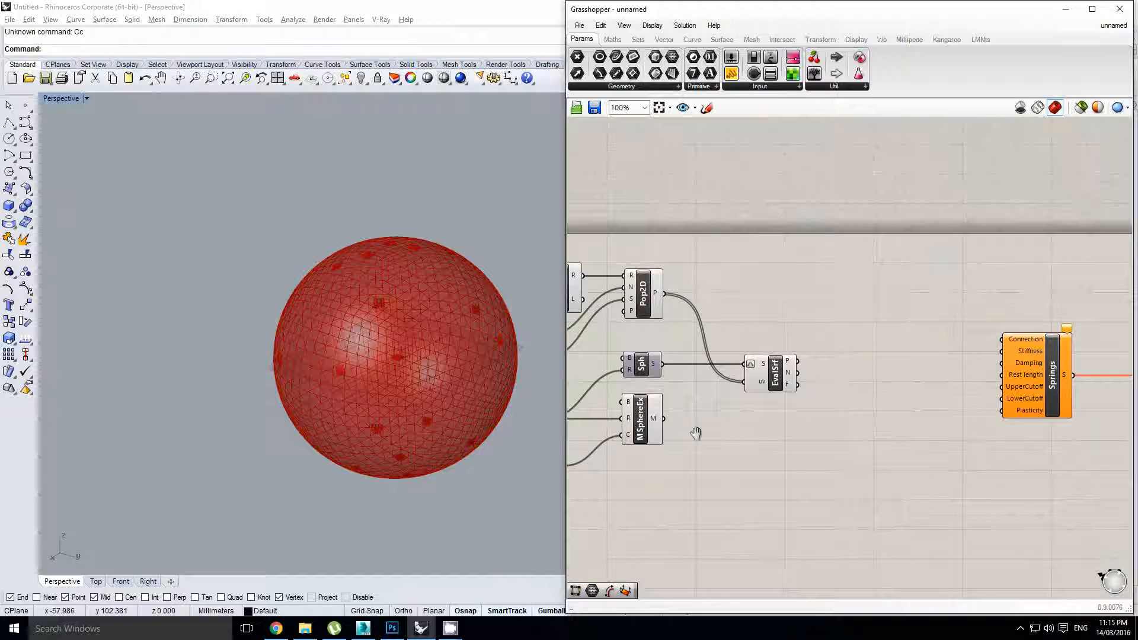
Add a Mesh WeldVertices component ('weldver') beside MSphereEx and feed it the sphere mesh
{"action": "left_click", "coordinate": [651, 430]}
{"action": "double_click", "coordinate": [793, 439]}
{"action": "type", "text": "we"}
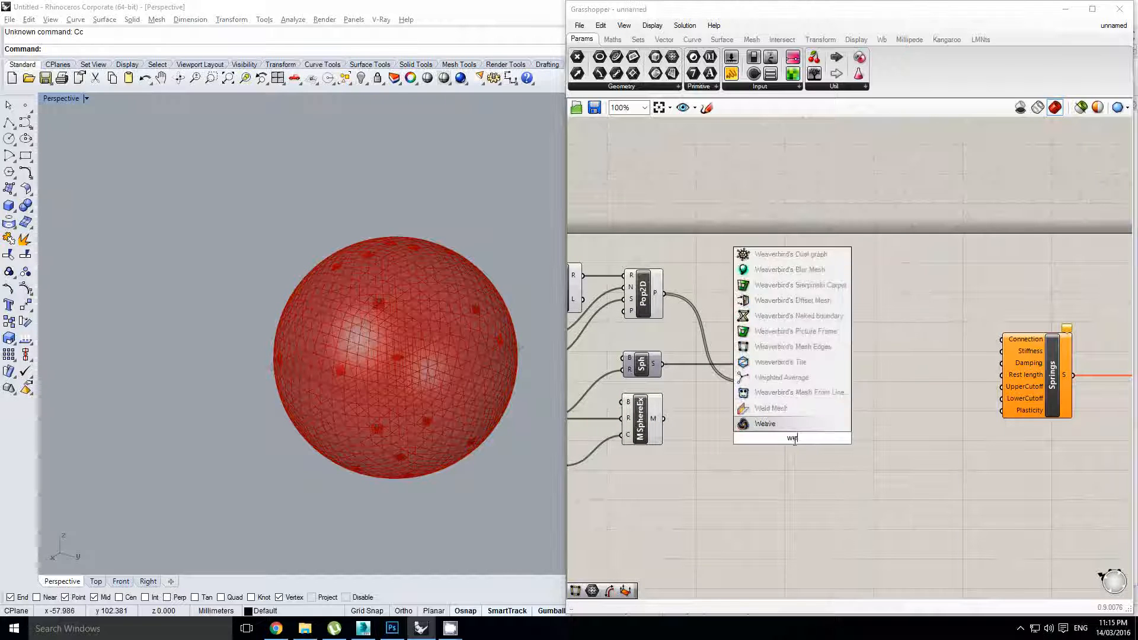
{"action": "type", "text": "ldver"}
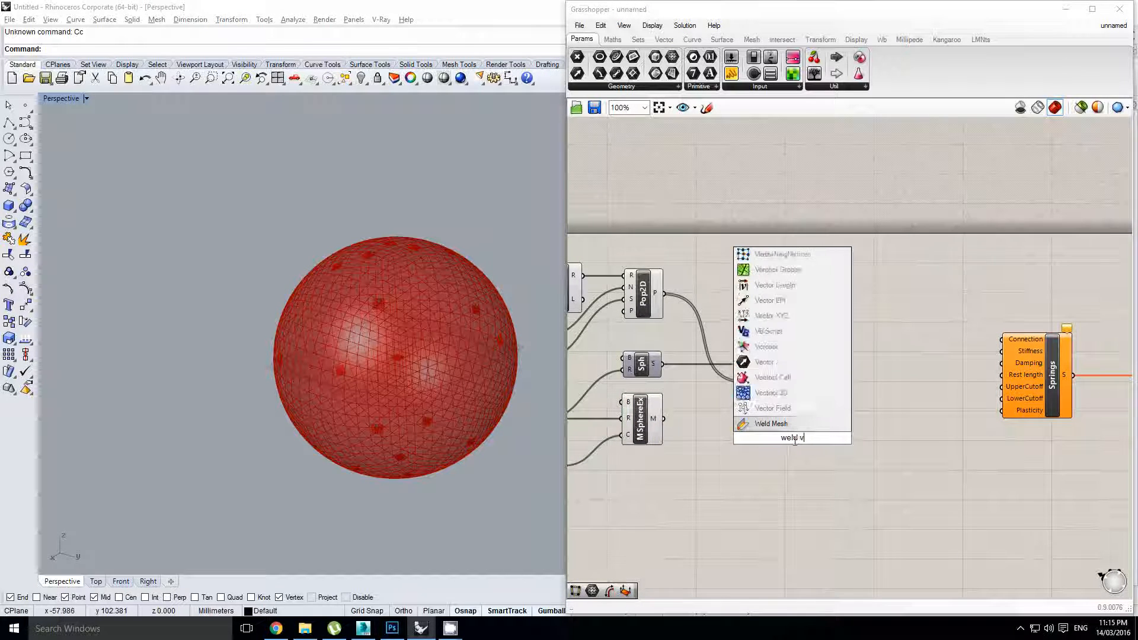
{"action": "key", "text": "Up"}
{"action": "key", "text": "Up"}
{"action": "key", "text": "Return"}
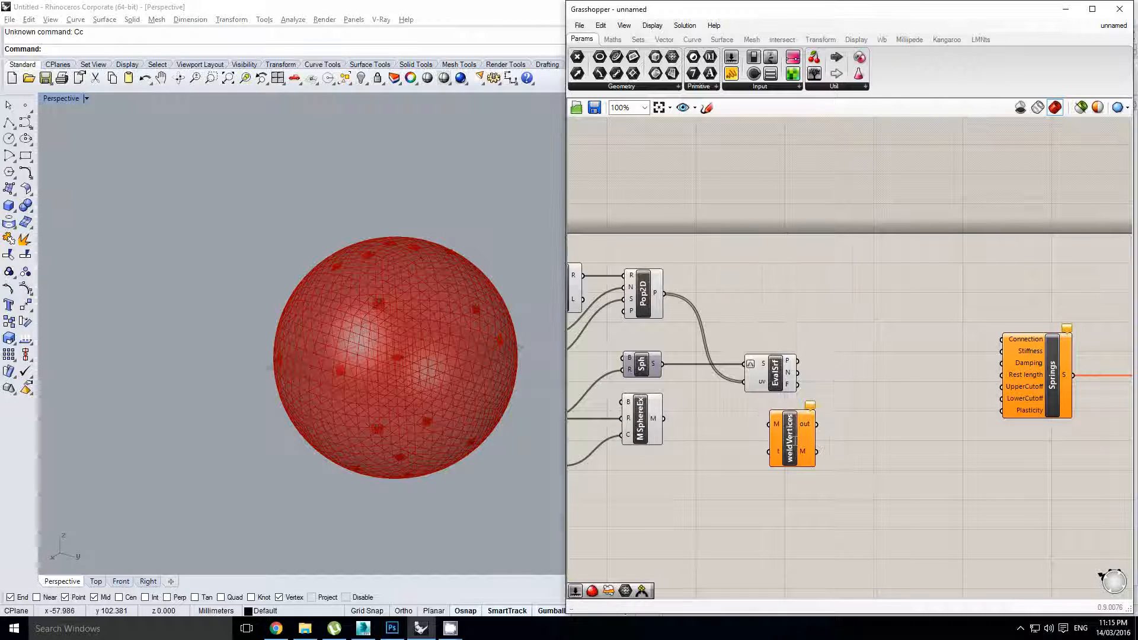
{"action": "left_click_drag", "start_coordinate": [768, 427], "coordinate": [769, 427]}
{"action": "left_click_drag", "start_coordinate": [790, 439], "coordinate": [707, 434]}
{"action": "left_click", "coordinate": [787, 432]}
{"action": "right_click_drag", "start_coordinate": [790, 430], "coordinate": [769, 421]}
{"action": "left_click", "coordinate": [735, 431]}
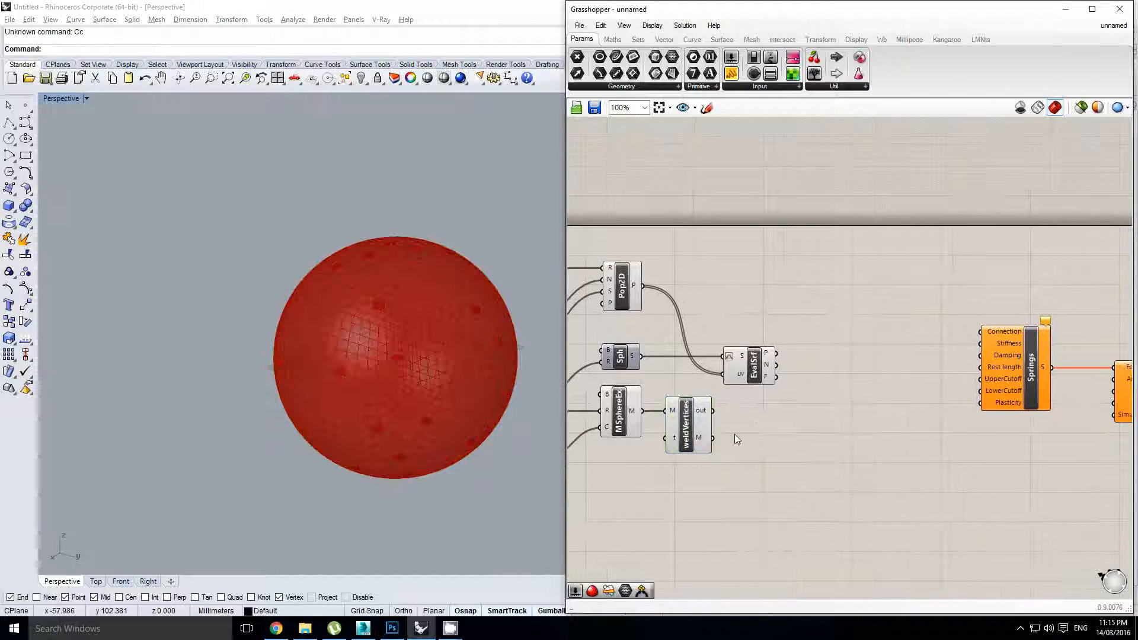
{"action": "right_click_drag", "start_coordinate": [398, 362], "coordinate": [399, 341]}
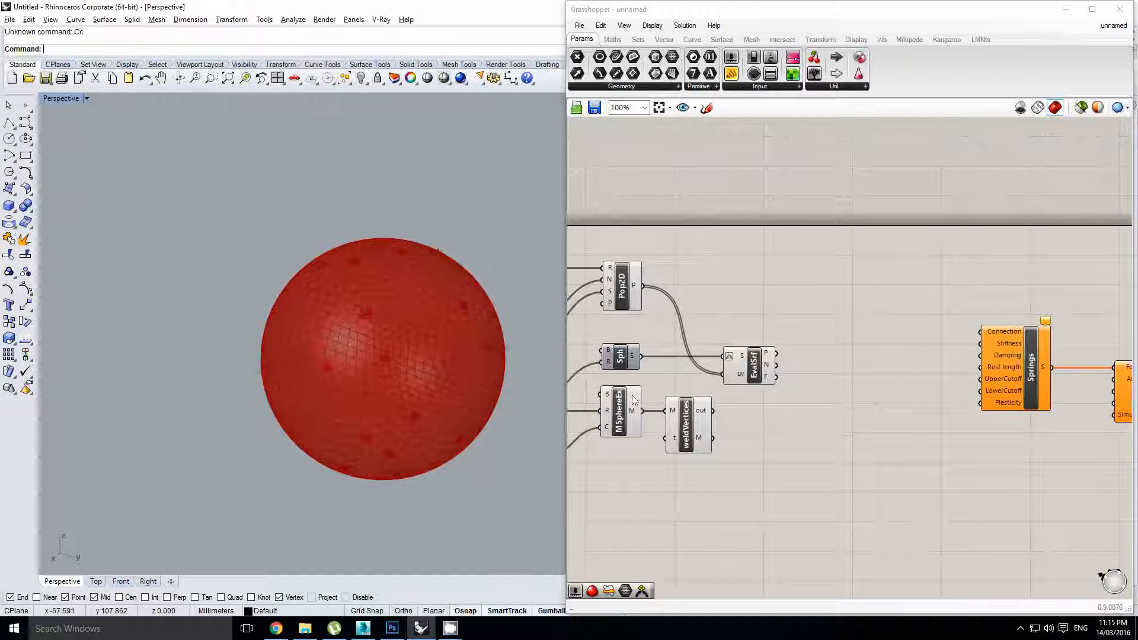
Wire the welded mesh into Kangaroo's Geometry and hide MSphereEx and weldVertices previews
{"action": "right_click_drag", "start_coordinate": [745, 427], "coordinate": [715, 402]}
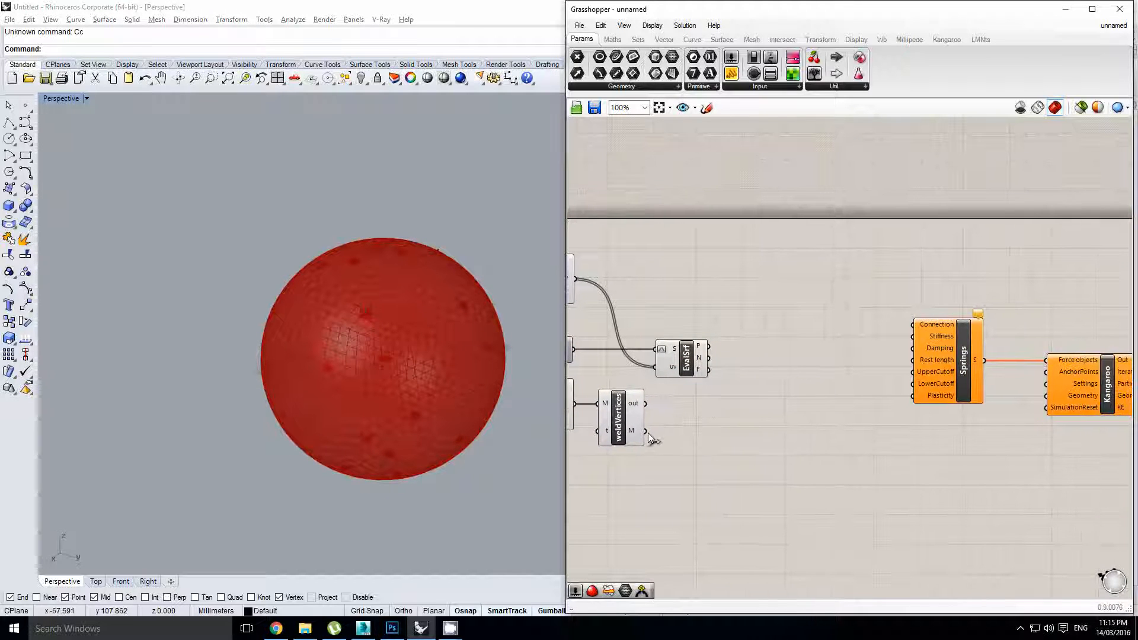
{"action": "left_click_drag", "start_coordinate": [649, 433], "coordinate": [1048, 403]}
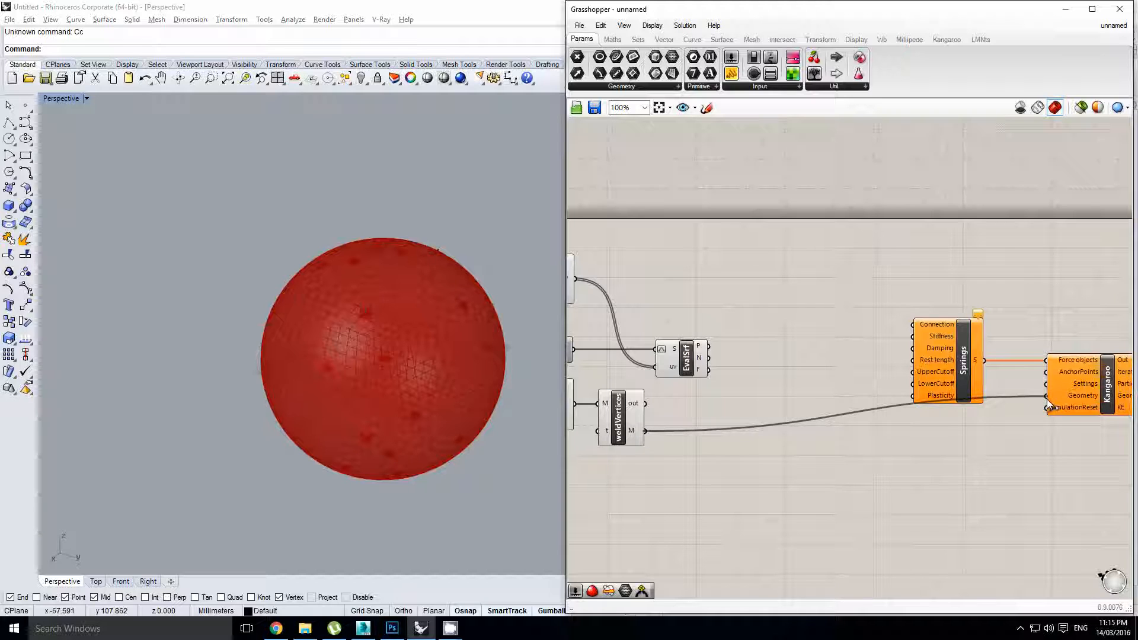
{"action": "right_click_drag", "start_coordinate": [786, 436], "coordinate": [846, 426]}
{"action": "left_click", "coordinate": [691, 409]}
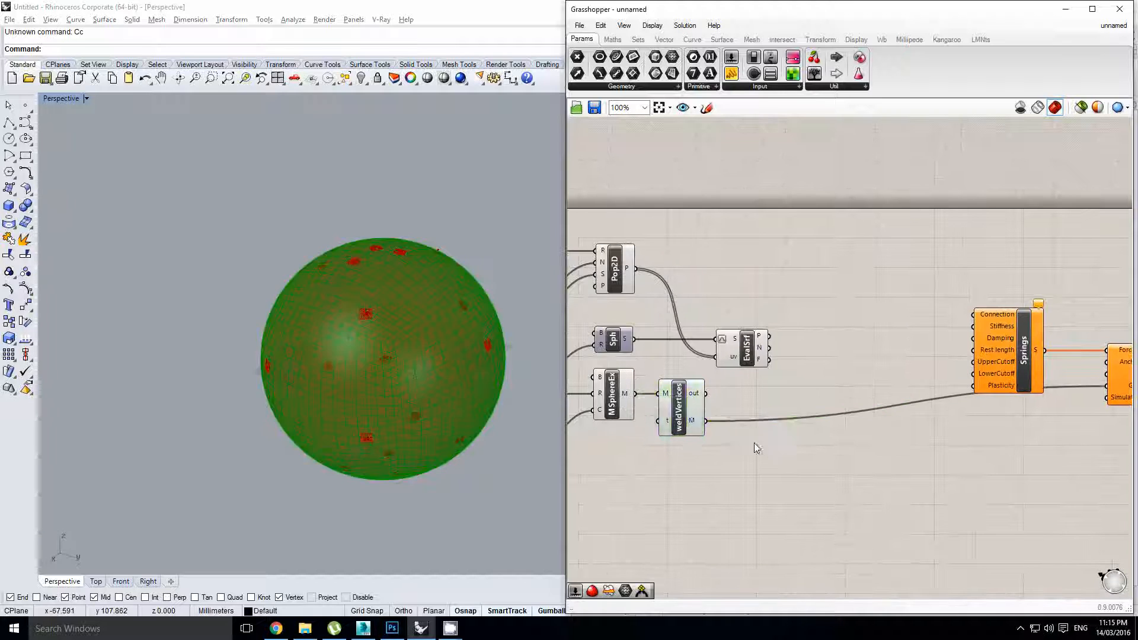
{"action": "left_click_drag", "start_coordinate": [755, 444], "coordinate": [595, 383]}
{"action": "middle_click", "coordinate": [604, 379]}
{"action": "middle_click", "coordinate": [675, 303]}
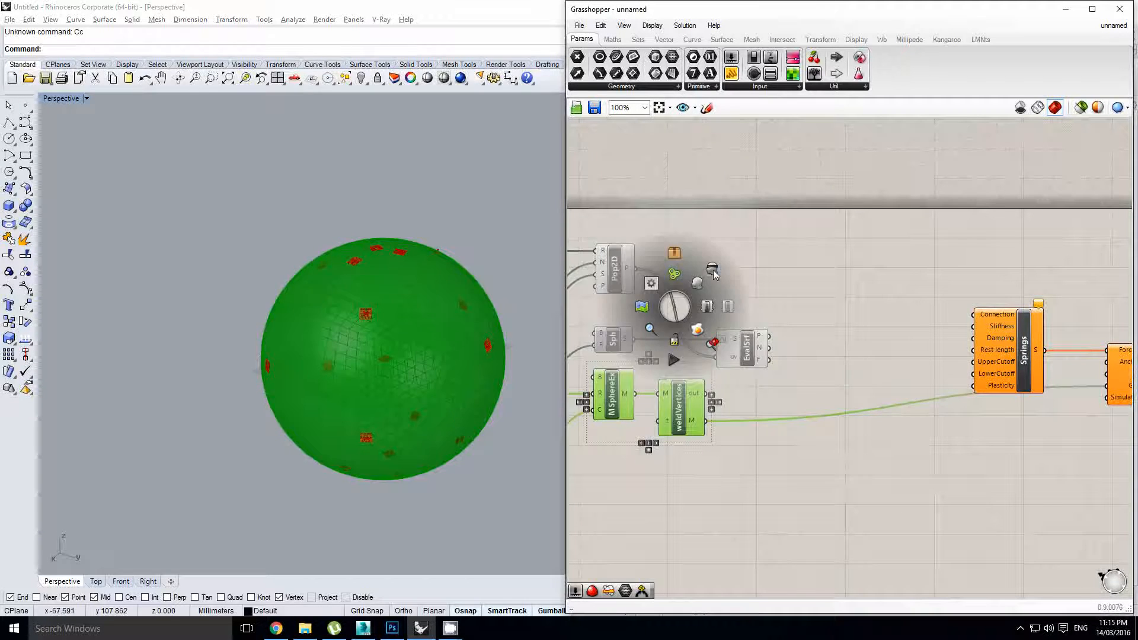
{"action": "left_click", "coordinate": [715, 276]}
Add a Mesh parameter collecting Kangaroo's GeometryOut
{"action": "right_click_drag", "start_coordinate": [1064, 393], "coordinate": [669, 382]}
{"action": "double_click", "coordinate": [961, 385]}
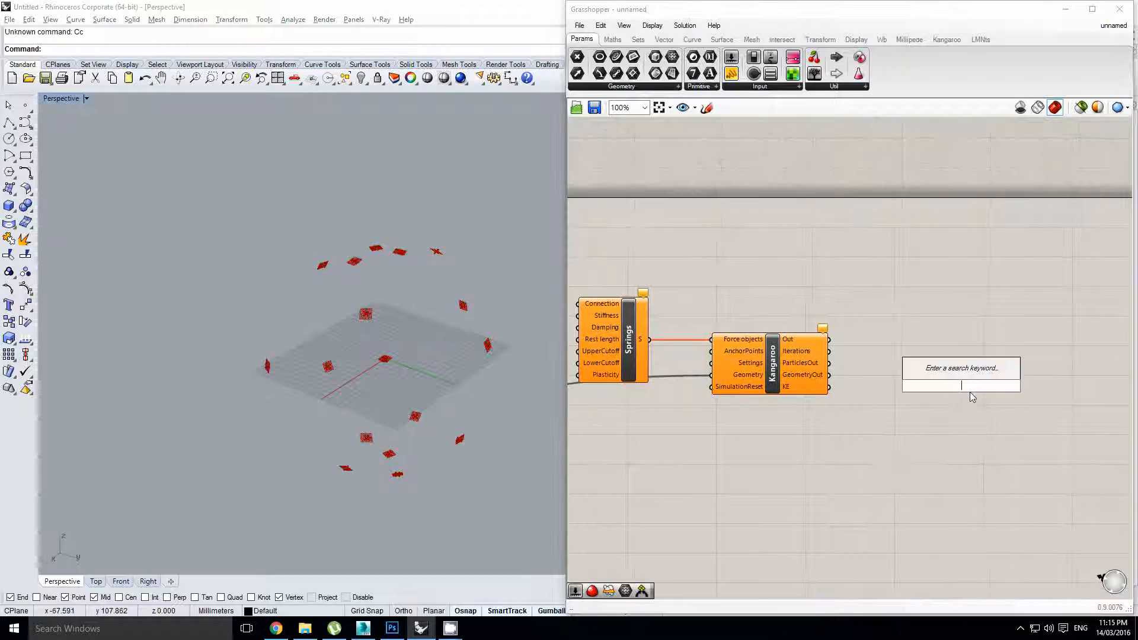
{"action": "type", "text": "me"}
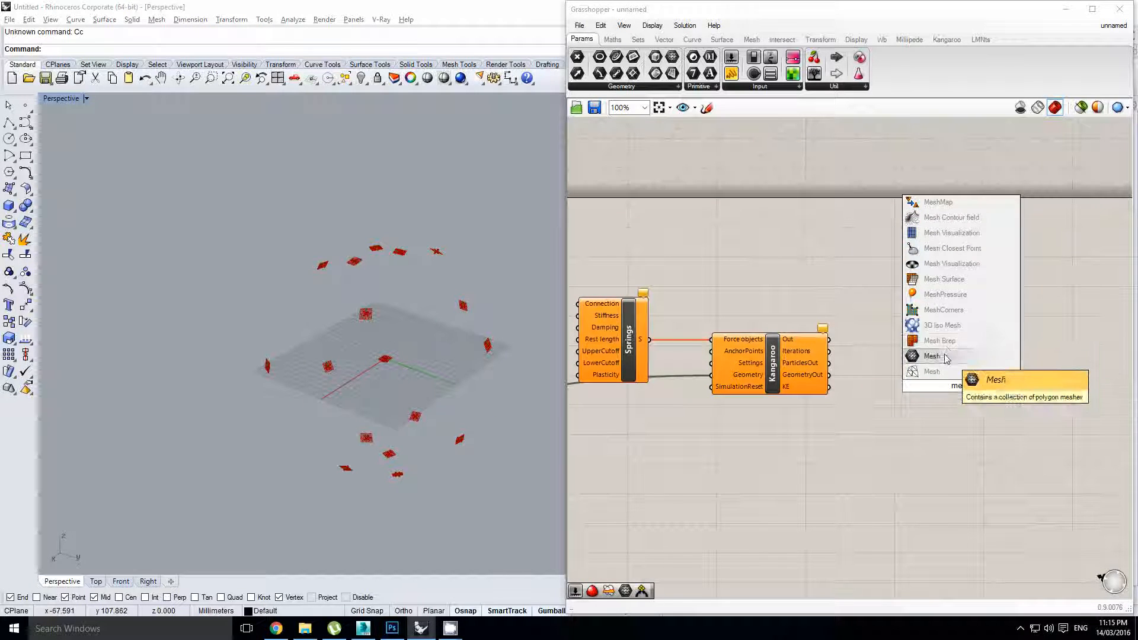
{"action": "left_click", "coordinate": [933, 355]}
{"action": "left_click_drag", "start_coordinate": [828, 374], "coordinate": [906, 374]}
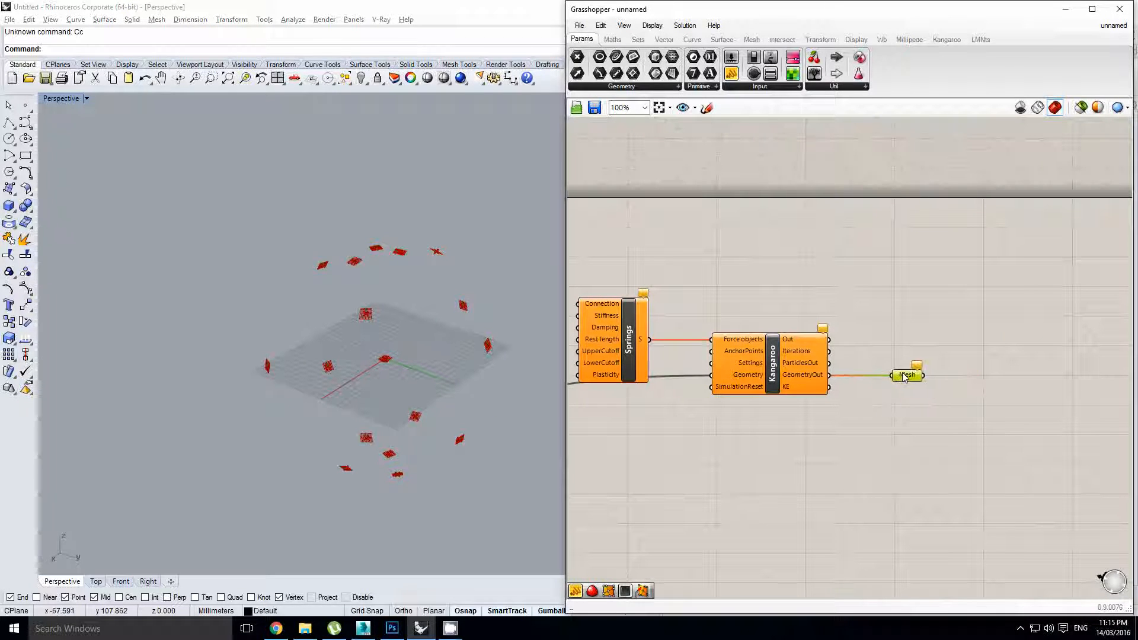
{"action": "double_click", "coordinate": [631, 448]}
Add a Button wired into Kangaroo's SimulationReset input
{"action": "type", "text": "button"}
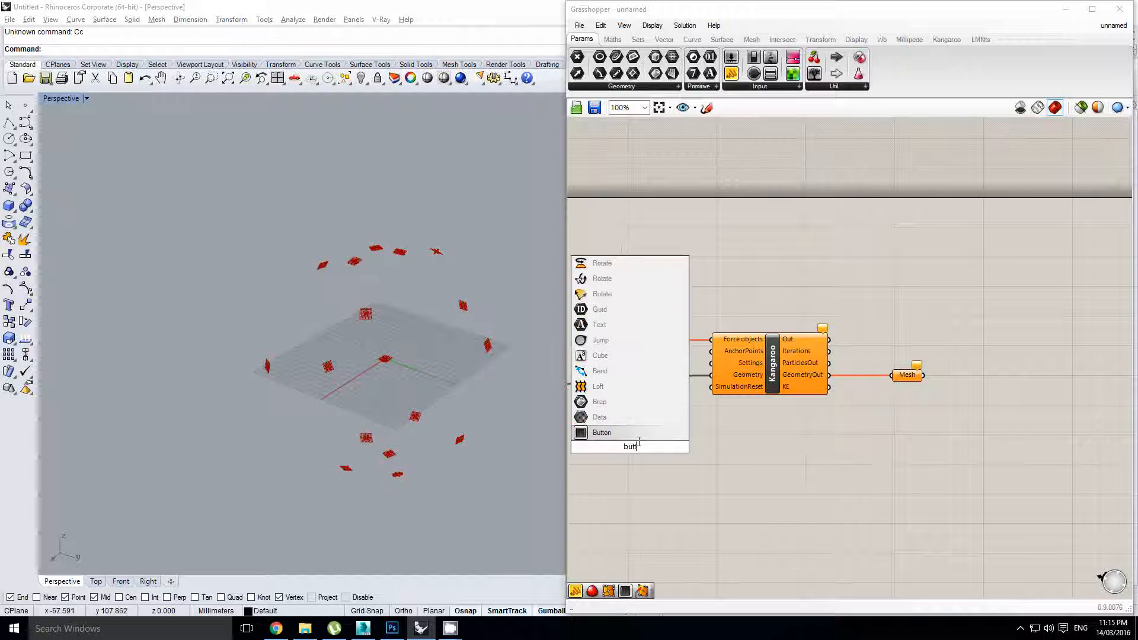
{"action": "key", "text": "Return"}
{"action": "left_click_drag", "start_coordinate": [675, 436], "coordinate": [706, 396]}
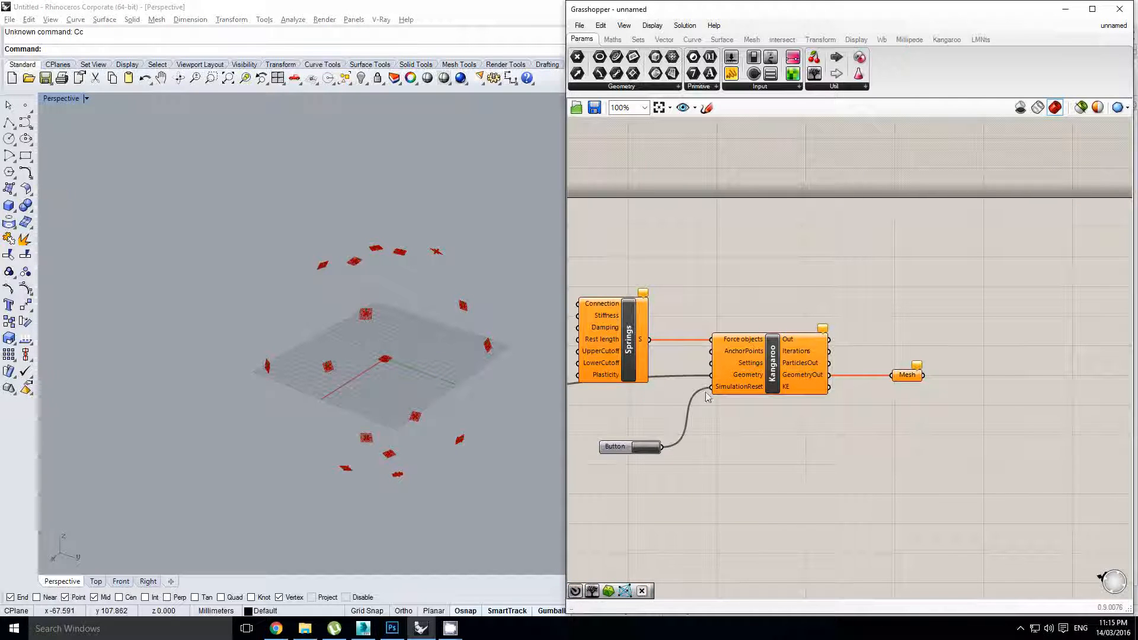
Add a Timer with a 20 ms interval and link it to the Kangaroo solver
{"action": "double_click", "coordinate": [801, 446]}
{"action": "type", "text": "timer"}
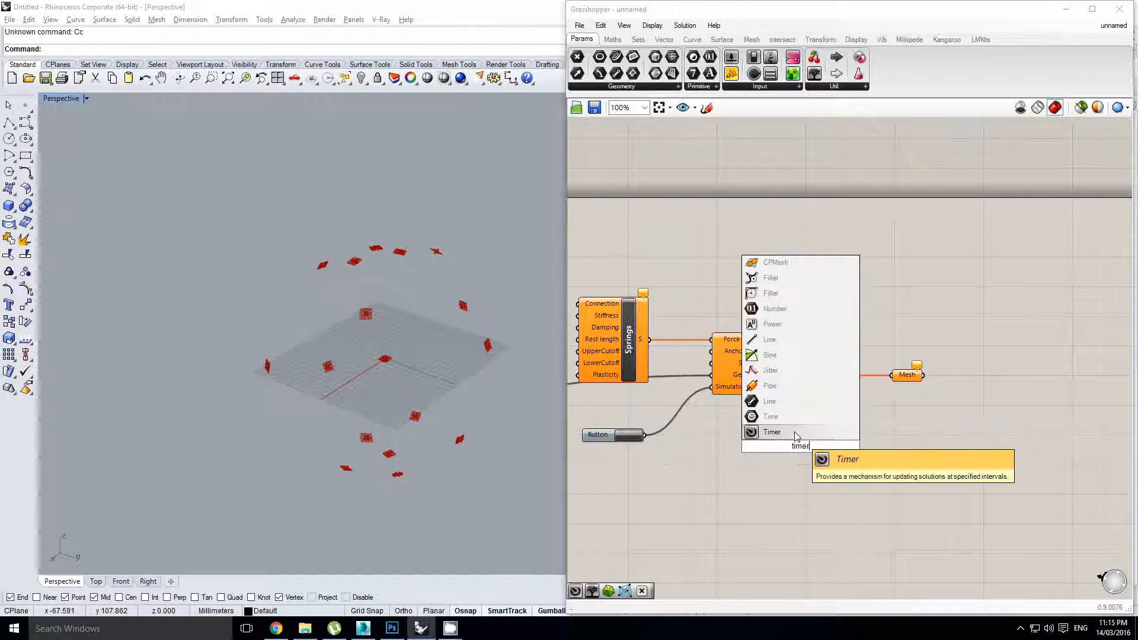
{"action": "key", "text": "Return"}
{"action": "right_click", "coordinate": [714, 458]}
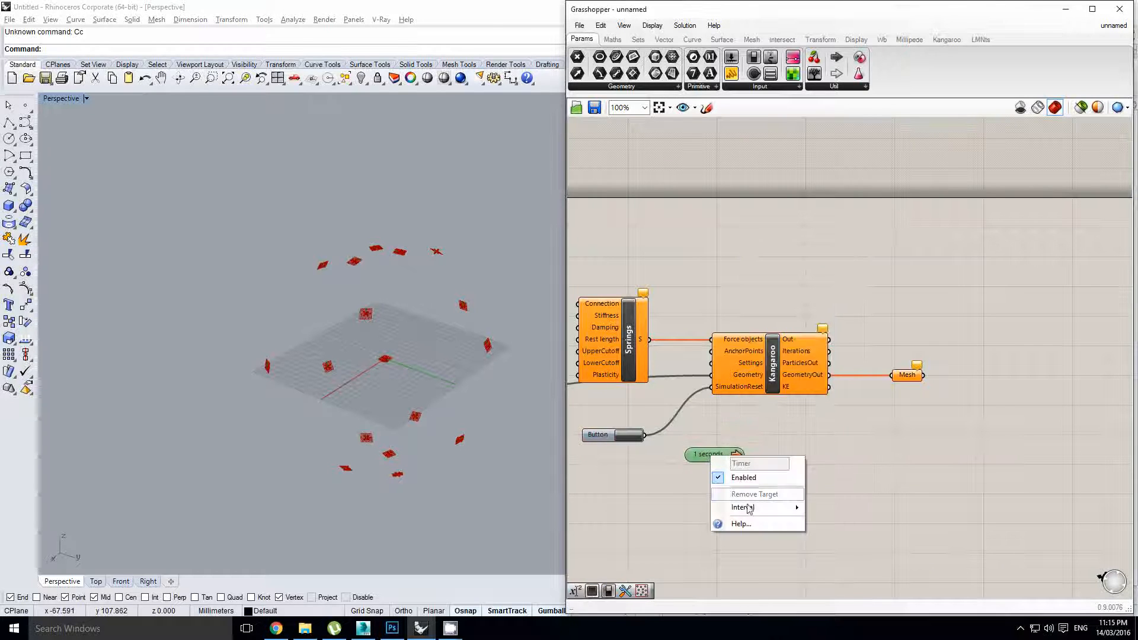
{"action": "mouse_move", "coordinate": [744, 508]}
{"action": "left_click", "coordinate": [830, 463]}
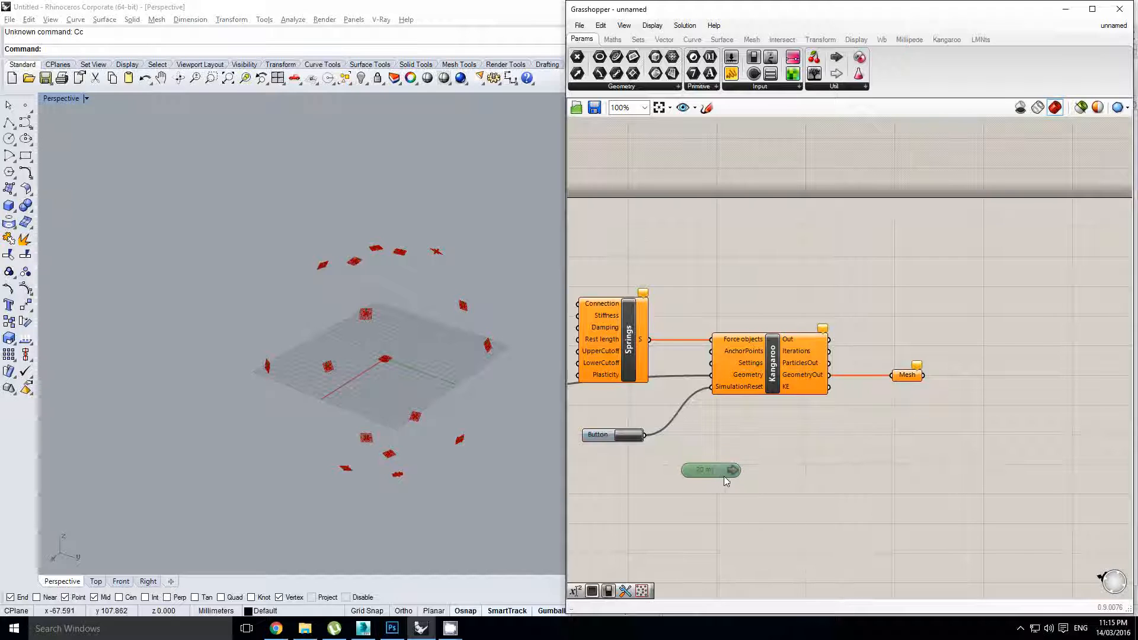
{"action": "scroll", "coordinate": [723, 476], "scroll_direction": "up", "scroll_amount": 1}
{"action": "left_click_drag", "start_coordinate": [737, 467], "coordinate": [765, 368]}
{"action": "right_click_drag", "start_coordinate": [713, 432], "coordinate": [780, 431]}
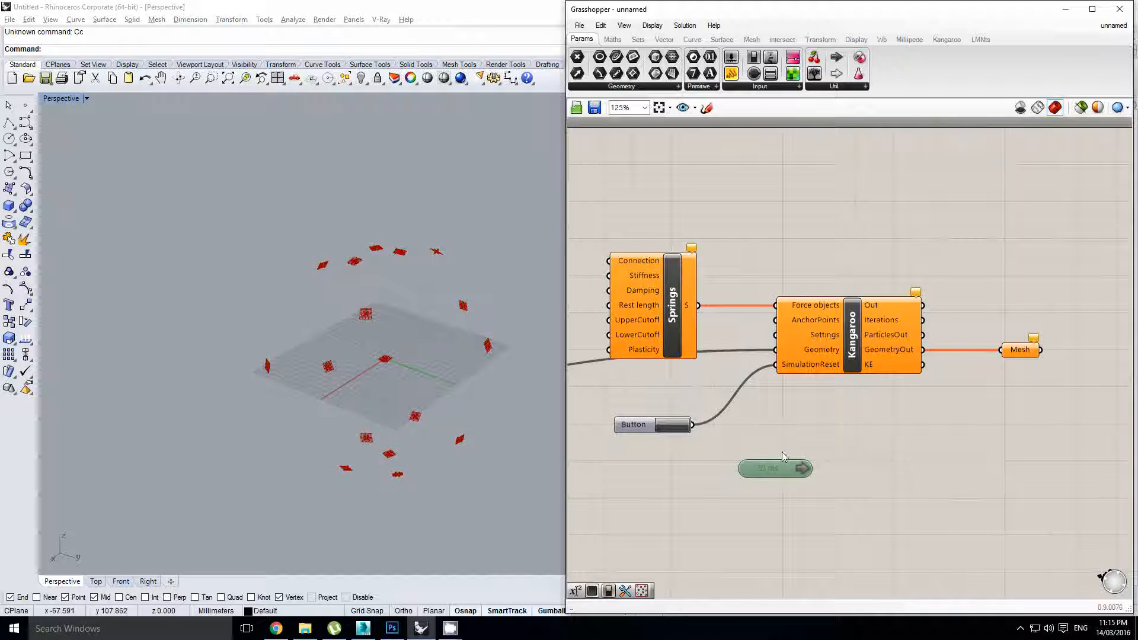
{"action": "left_click_drag", "start_coordinate": [782, 463], "coordinate": [765, 479]}
Shift Springs and Kangaroo right to make room, then select weldVertices
{"action": "right_click_drag", "start_coordinate": [643, 275], "coordinate": [856, 331]}
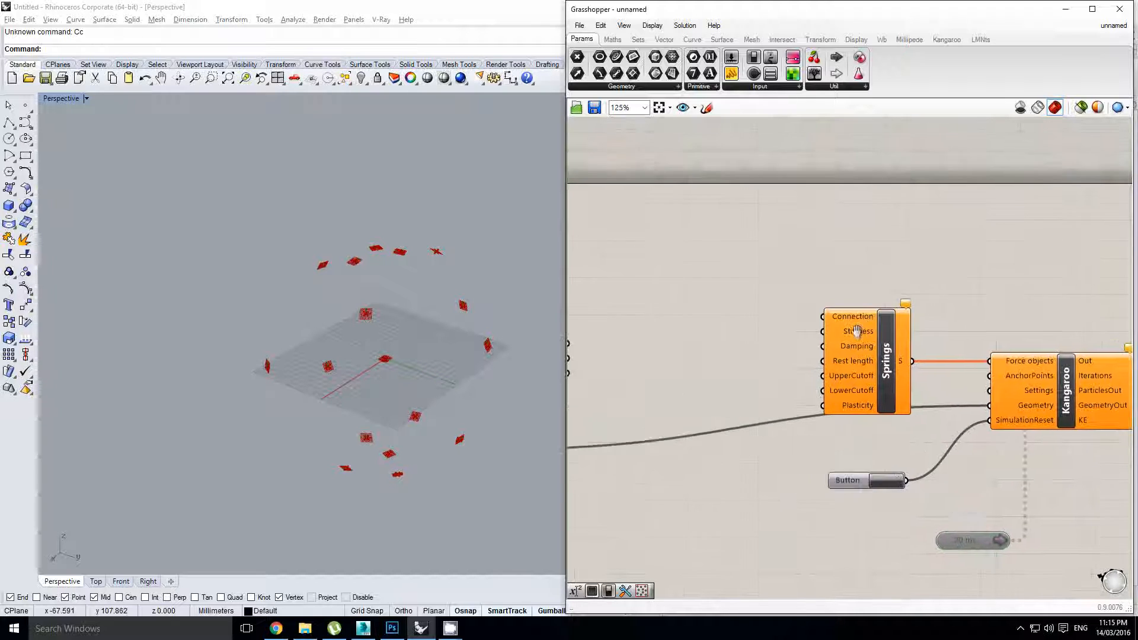
{"action": "scroll", "coordinate": [806, 355], "scroll_direction": "down", "scroll_amount": 3}
{"action": "left_click_drag", "start_coordinate": [773, 380], "coordinate": [983, 393], "text": "alt"}
{"action": "scroll", "coordinate": [848, 394], "scroll_direction": "up", "scroll_amount": 1}
{"action": "right_click_drag", "start_coordinate": [773, 392], "coordinate": [810, 379]}
{"action": "left_click", "coordinate": [662, 421]}
Add a wbEdges component fed by the welded mesh, sending its lines into Springs' Connection input
{"action": "double_click", "coordinate": [810, 379]}
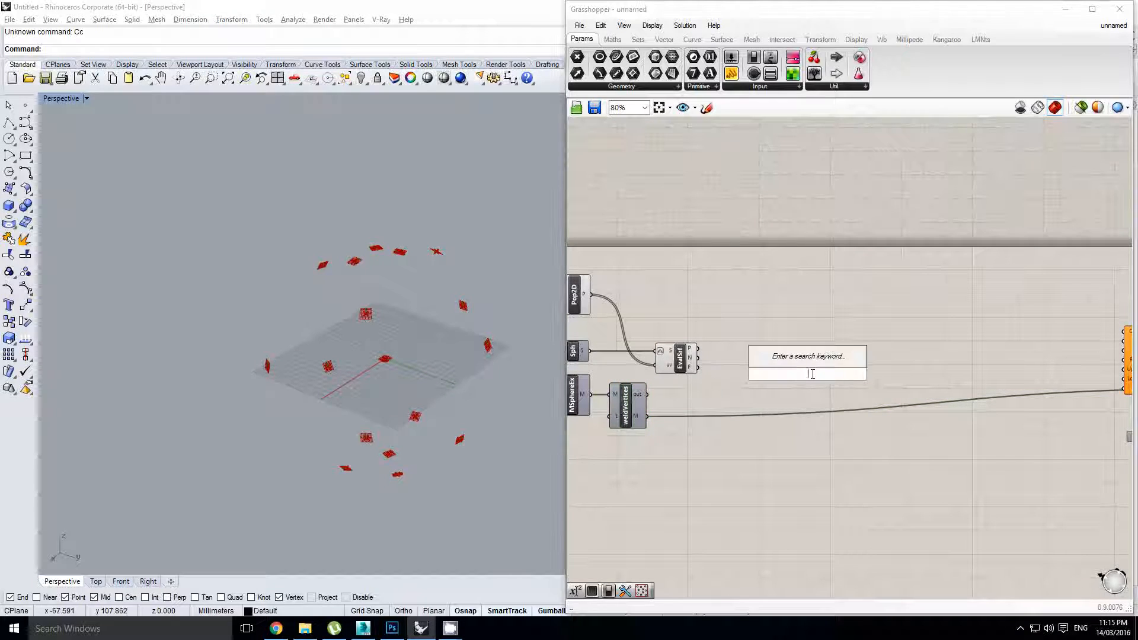
{"action": "type", "text": "wbend"}
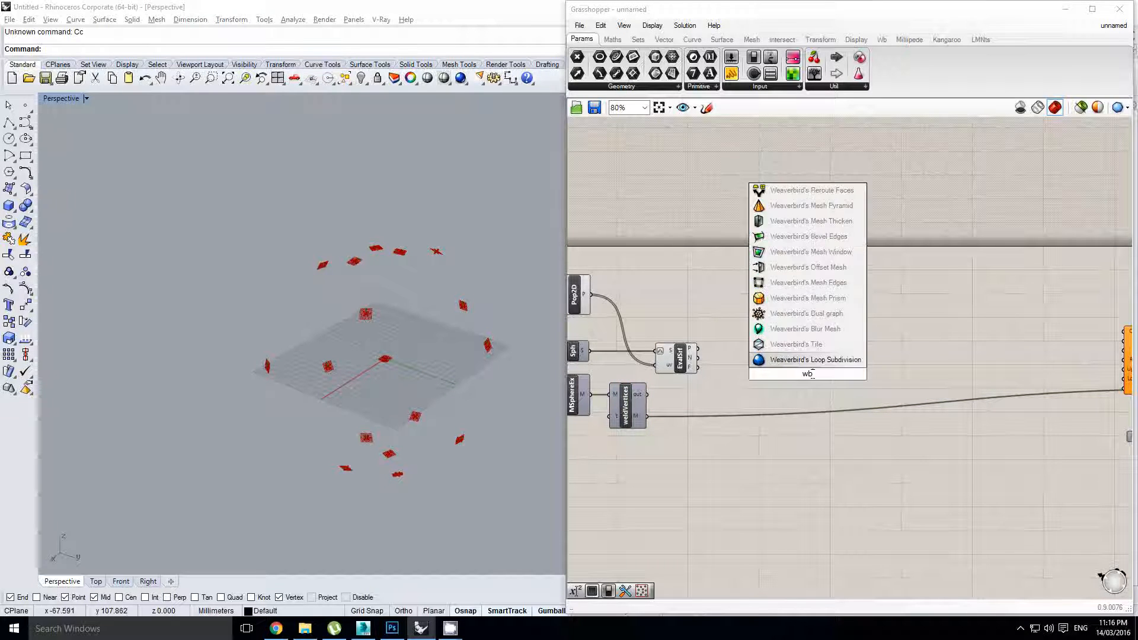
{"action": "key", "text": "BackSpace"}
{"action": "key", "text": "BackSpace"}
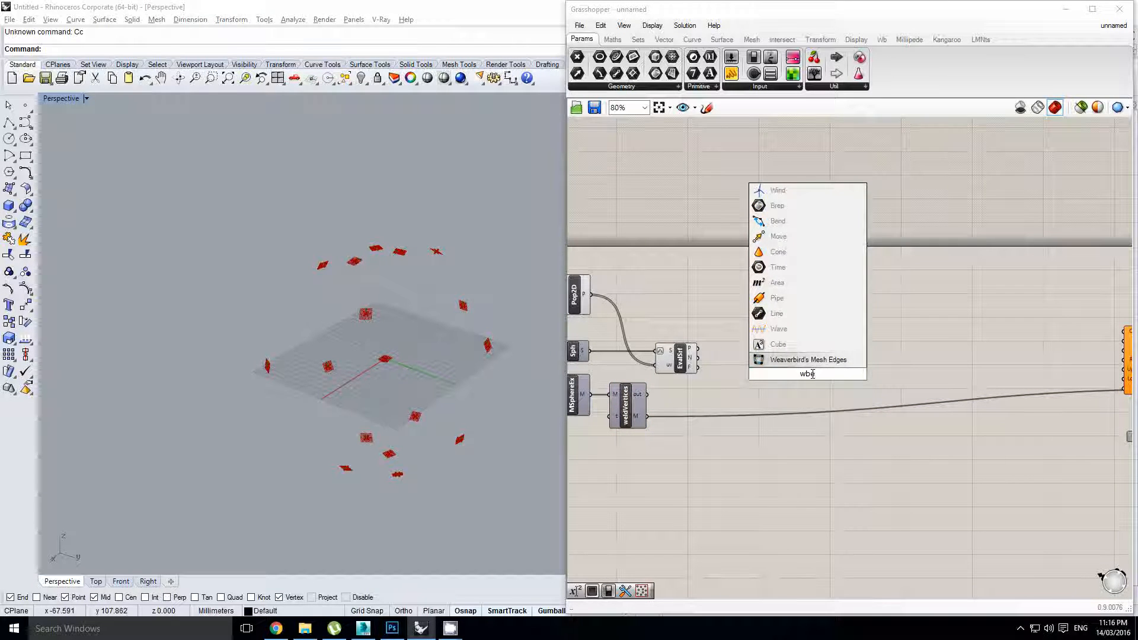
{"action": "key", "text": "Return"}
{"action": "left_click_drag", "start_coordinate": [648, 416], "coordinate": [806, 352]}
{"action": "right_click_drag", "start_coordinate": [856, 342], "coordinate": [768, 353]}
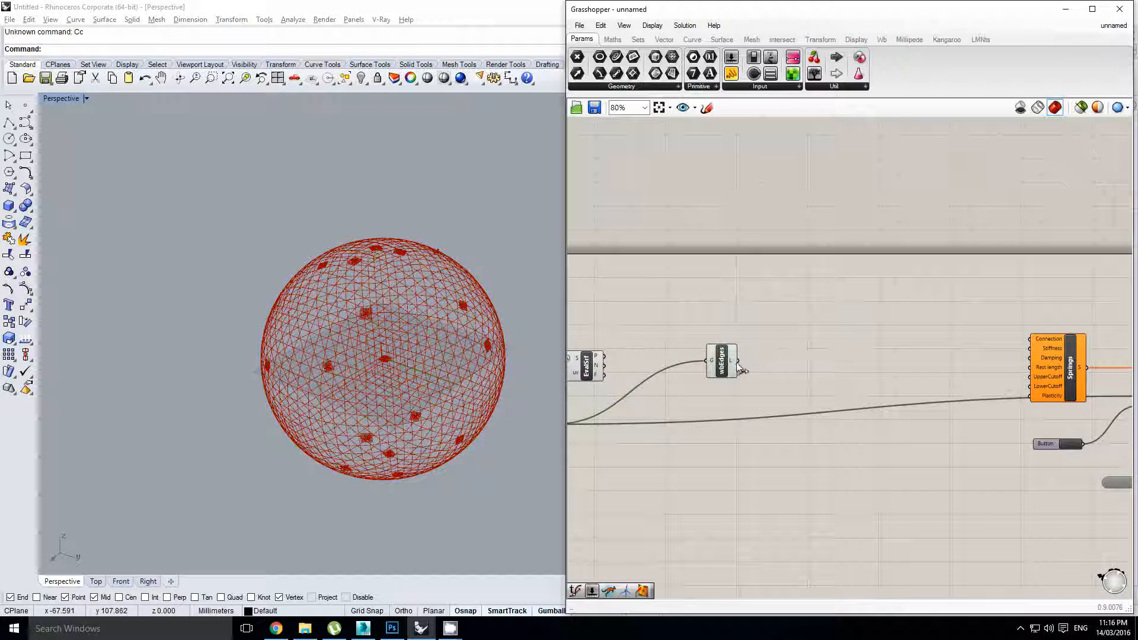
{"action": "left_click_drag", "start_coordinate": [738, 360], "coordinate": [1030, 339]}
Reposition the wbEdges component on the canvas and orbit the sphere in the viewport
{"action": "left_click_drag", "start_coordinate": [729, 365], "coordinate": [726, 343]}
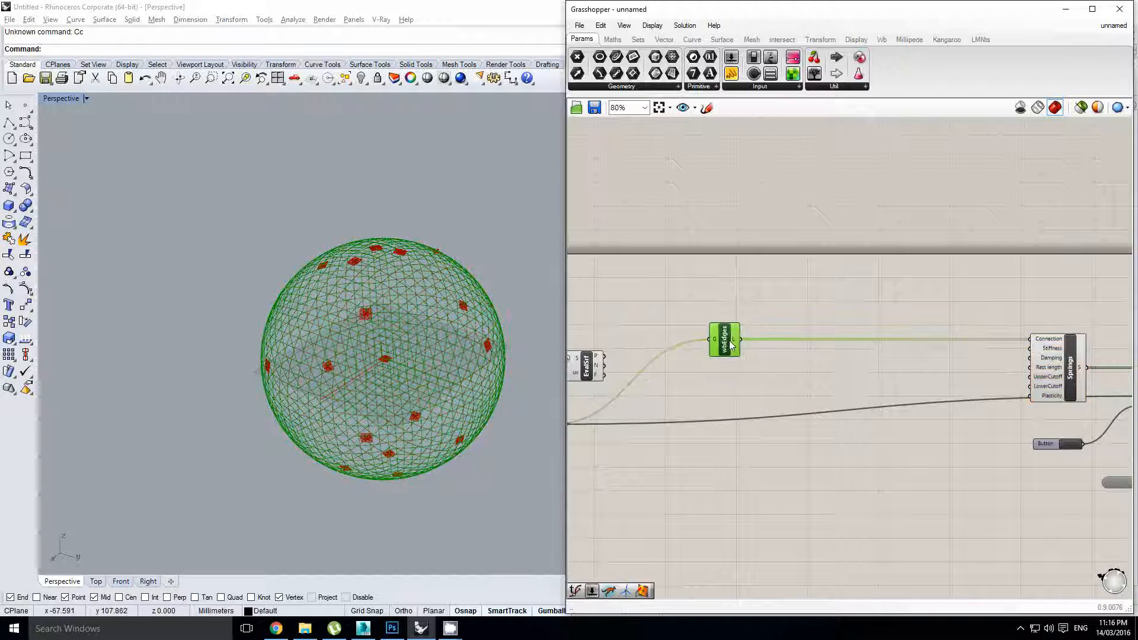
{"action": "left_click", "coordinate": [890, 368]}
{"action": "right_click_drag", "start_coordinate": [852, 360], "coordinate": [949, 365]}
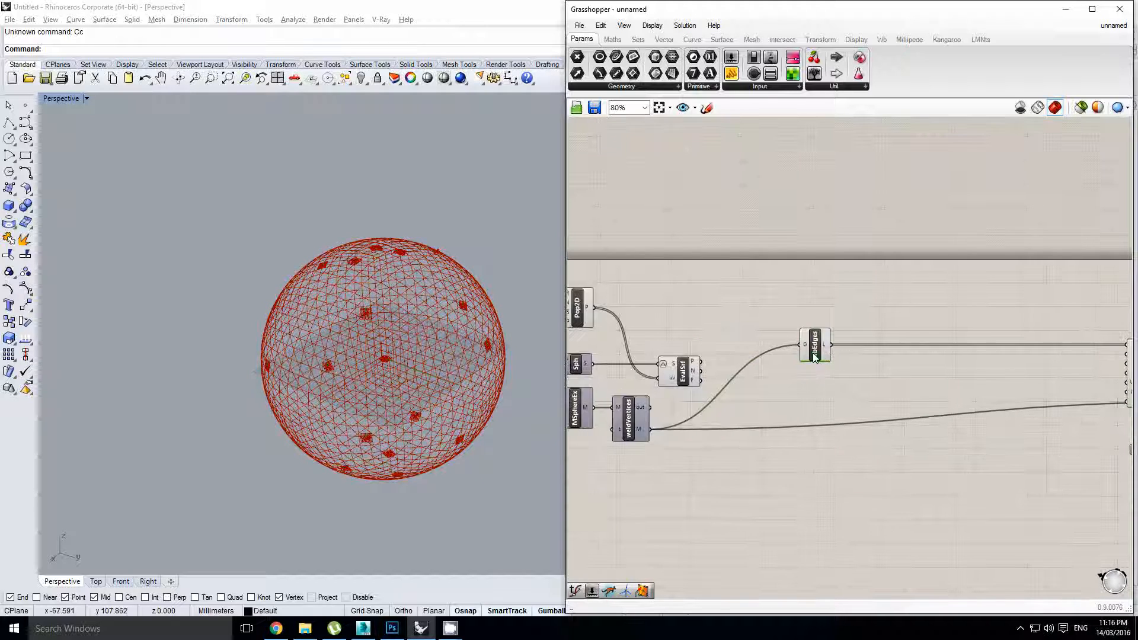
{"action": "left_click_drag", "start_coordinate": [817, 348], "coordinate": [879, 348]}
{"action": "right_click_drag", "start_coordinate": [724, 342], "coordinate": [749, 340]}
{"action": "left_click", "coordinate": [754, 339]}
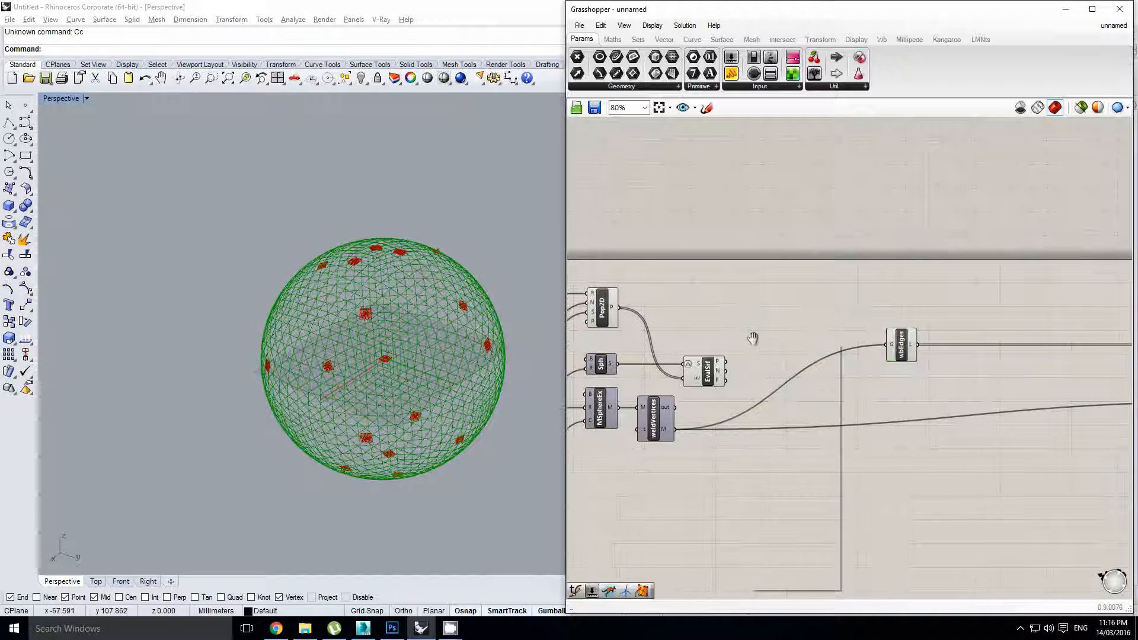
{"action": "right_click_drag", "start_coordinate": [396, 311], "coordinate": [390, 345]}
{"action": "scroll", "coordinate": [401, 330], "scroll_direction": "up", "scroll_amount": 2}
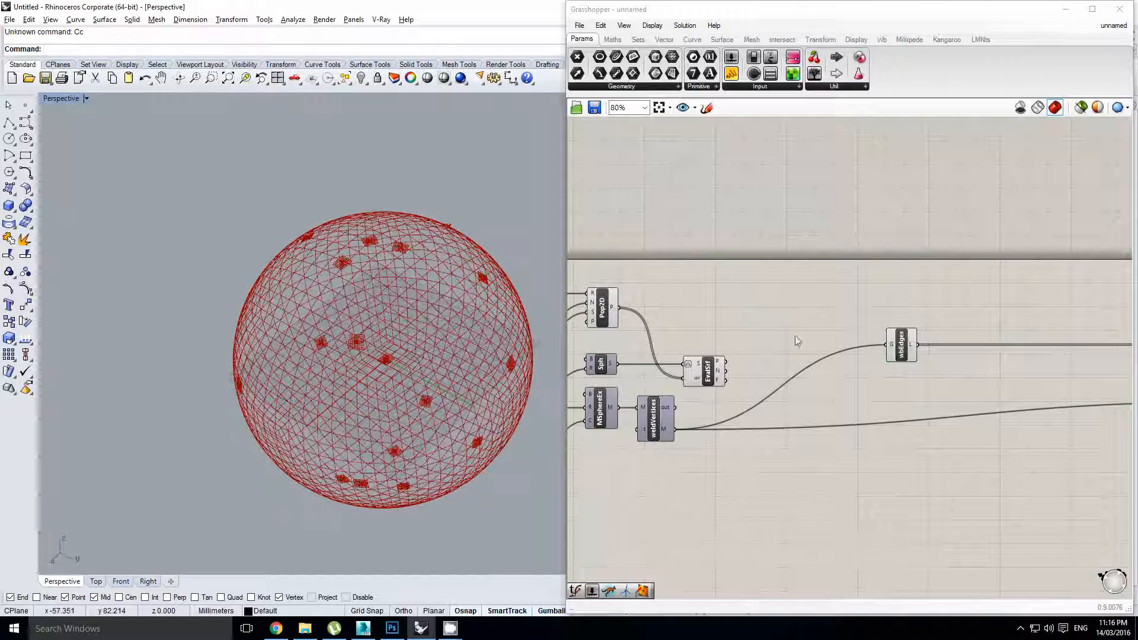
{"action": "right_click_drag", "start_coordinate": [827, 338], "coordinate": [786, 344]}
{"action": "left_click", "coordinate": [858, 348]}
{"action": "left_click_drag", "start_coordinate": [855, 354], "coordinate": [884, 356]}
{"action": "right_click_drag", "start_coordinate": [470, 348], "coordinate": [382, 306]}
{"action": "scroll", "coordinate": [383, 306], "scroll_direction": "up", "scroll_amount": 2}
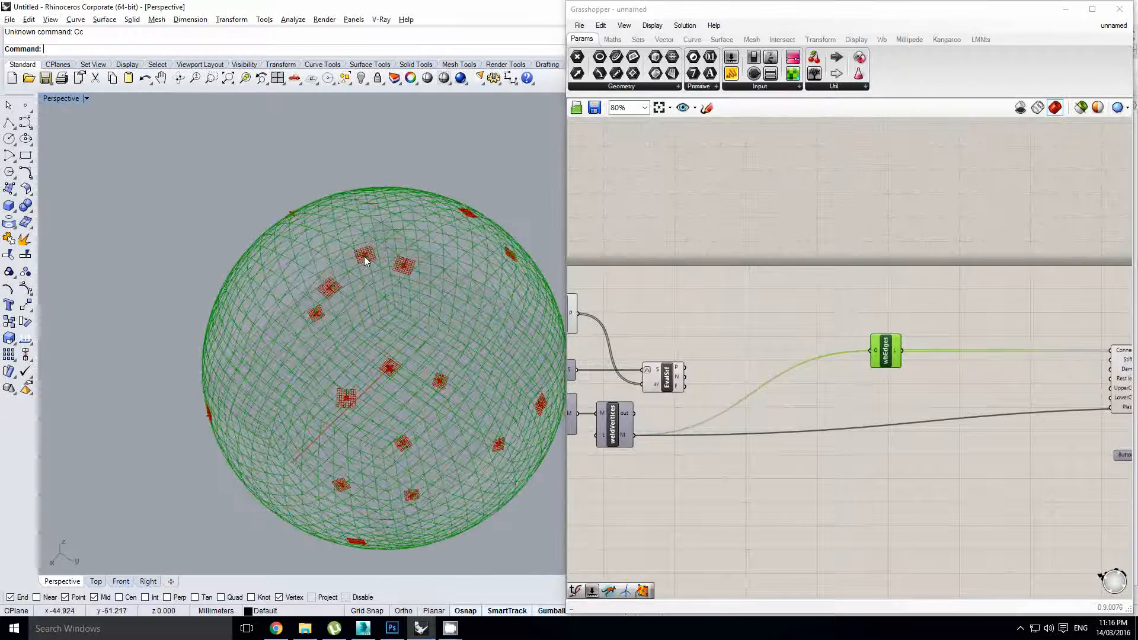
Move EvalSrf slightly right and enable its preview to show points on the sphere
{"action": "right_click_drag", "start_coordinate": [727, 403], "coordinate": [754, 399]}
{"action": "left_click", "coordinate": [693, 384]}
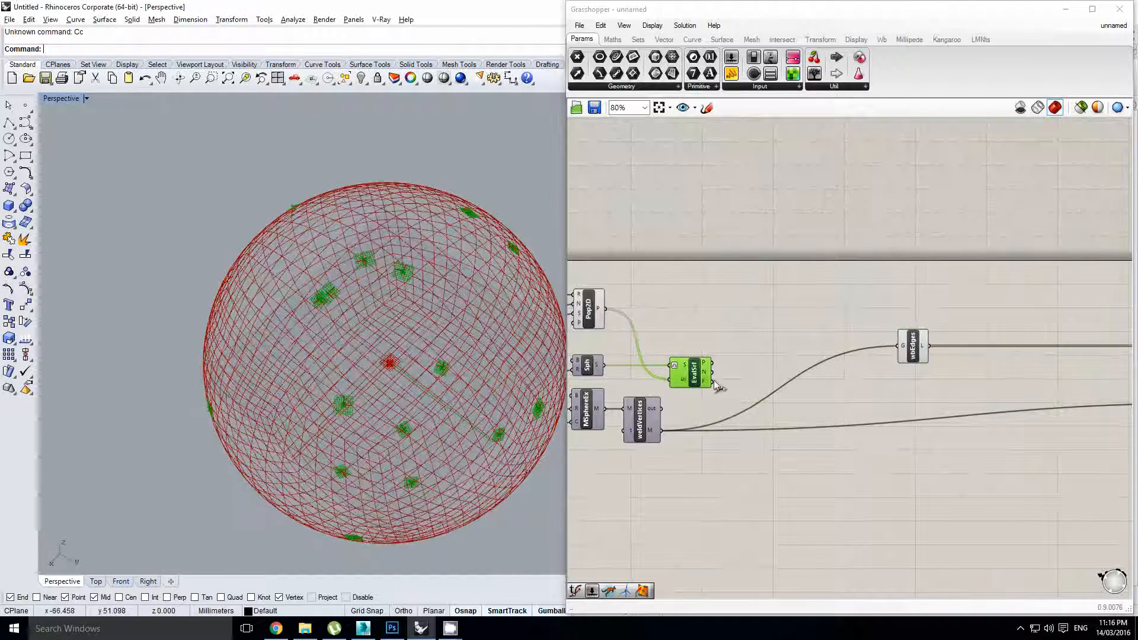
{"action": "left_click_drag", "start_coordinate": [697, 377], "coordinate": [722, 377]}
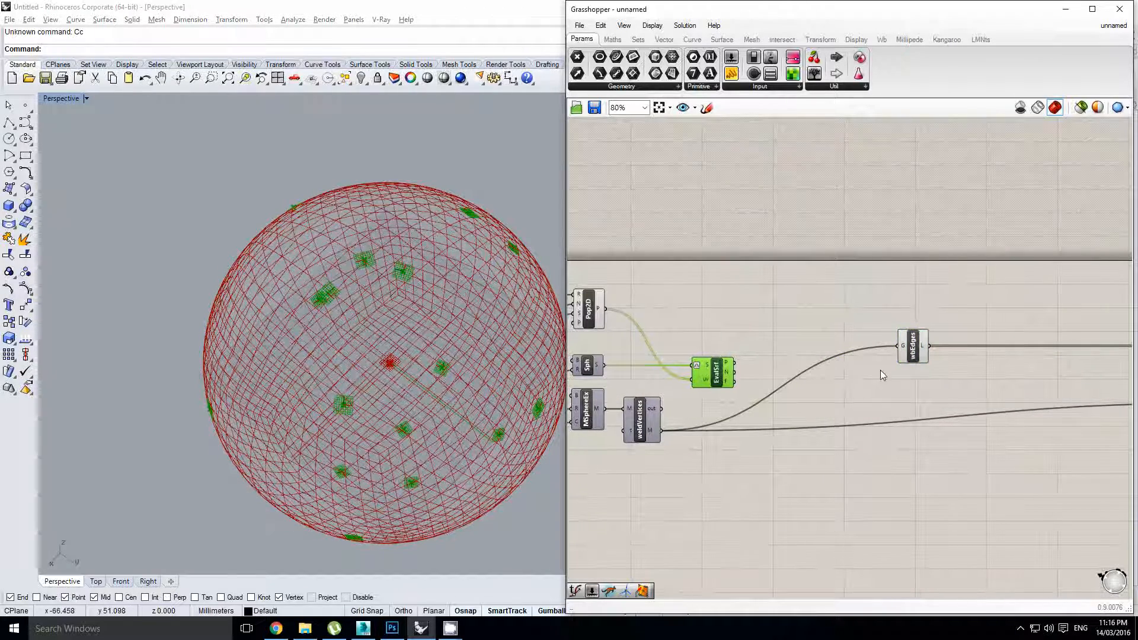
{"action": "right_click_drag", "start_coordinate": [881, 370], "coordinate": [841, 392]}
{"action": "middle_click", "coordinate": [709, 377]}
{"action": "left_click", "coordinate": [748, 361]}
Add a Dist component and move wbEdges further left
{"action": "double_click", "coordinate": [910, 398]}
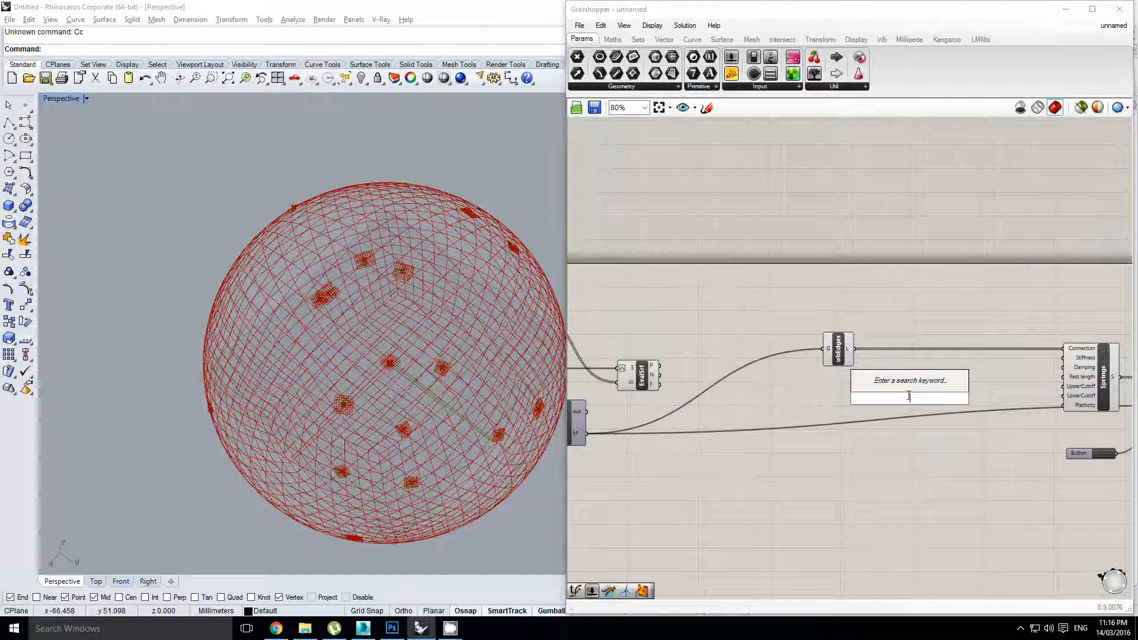
{"action": "type", "text": "dist"}
{"action": "key", "text": "Return"}
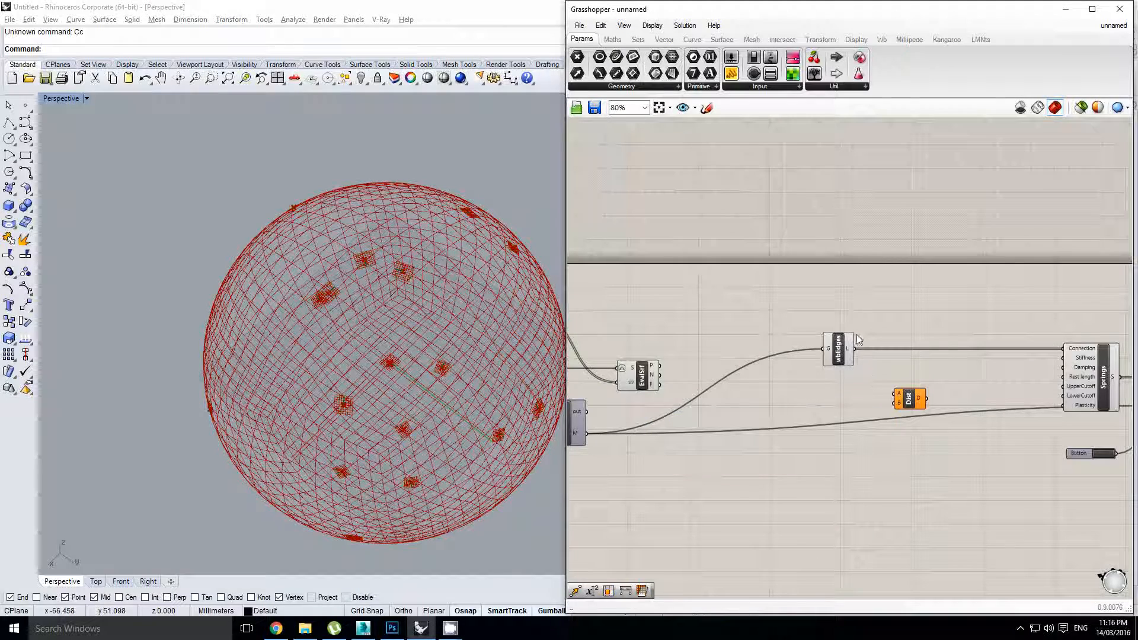
{"action": "left_click_drag", "start_coordinate": [837, 354], "coordinate": [872, 390]}
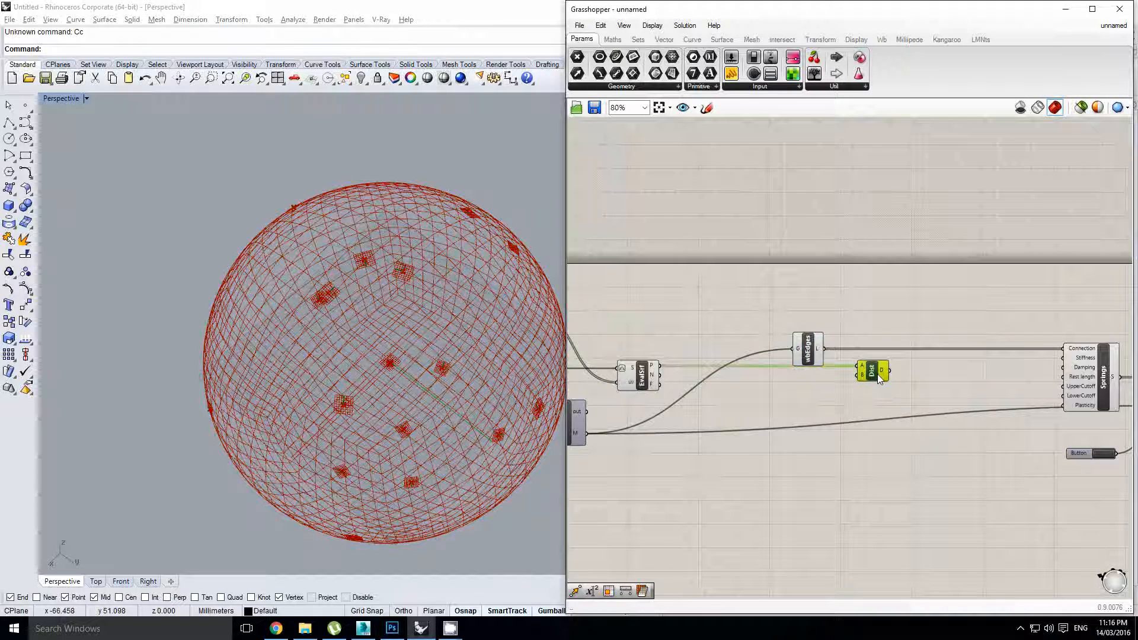
{"action": "left_click_drag", "start_coordinate": [813, 354], "coordinate": [763, 353]}
Add an Evaluate Curve component fed by wbEdges' lines and align it with wbEdges
{"action": "double_click", "coordinate": [816, 341]}
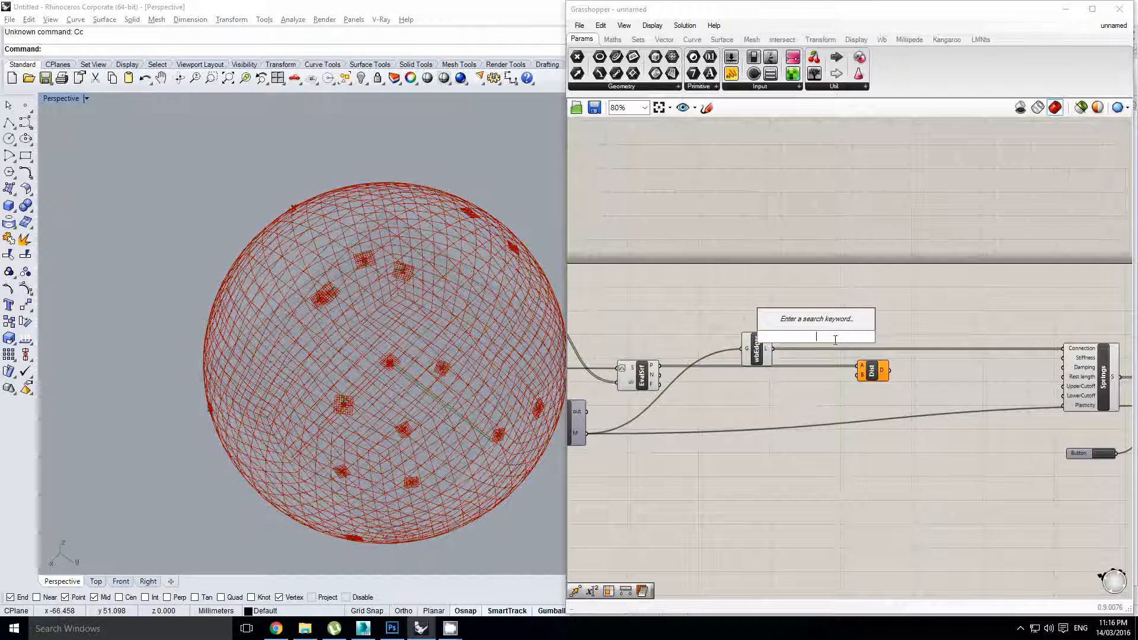
{"action": "type", "text": "eval"}
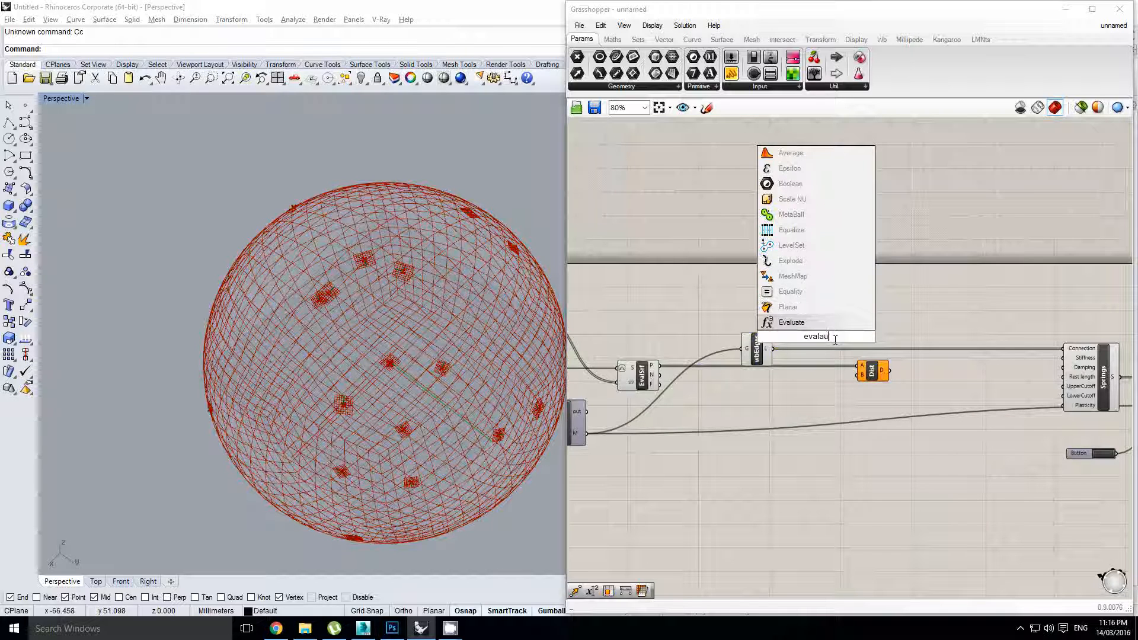
{"action": "left_click", "coordinate": [801, 306]}
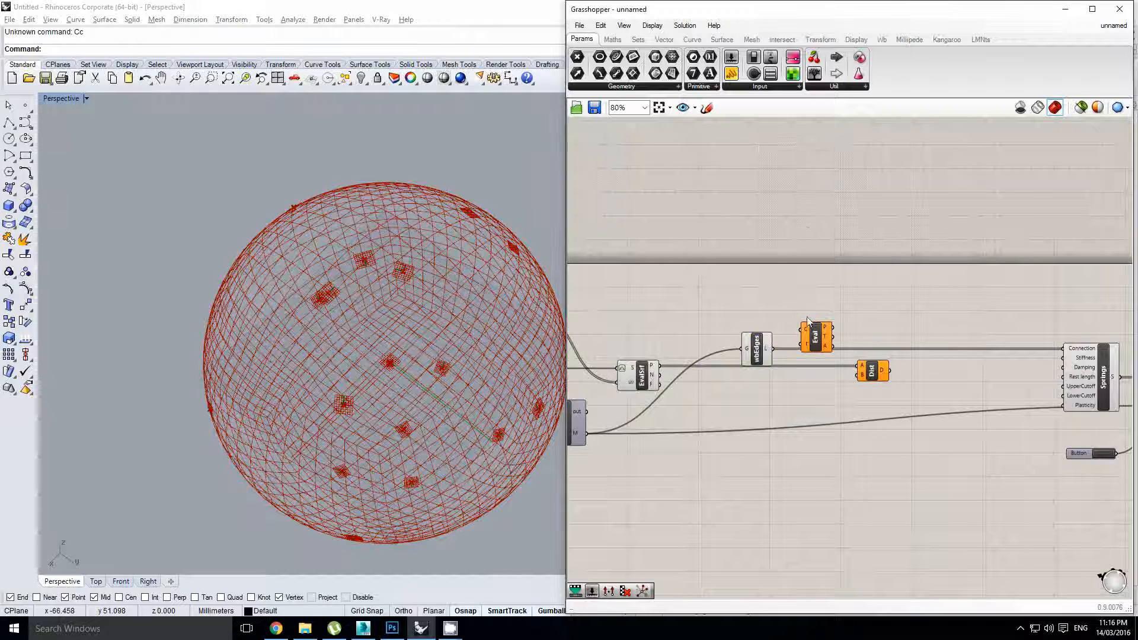
{"action": "scroll", "coordinate": [772, 360], "scroll_direction": "up", "scroll_amount": 1}
{"action": "left_click_drag", "start_coordinate": [796, 341], "coordinate": [803, 328]}
{"action": "left_click_drag", "start_coordinate": [821, 339], "coordinate": [816, 360]}
Set Eval's t parameter to 0.5 and reparameterize its curve input
{"action": "right_click", "coordinate": [807, 370]}
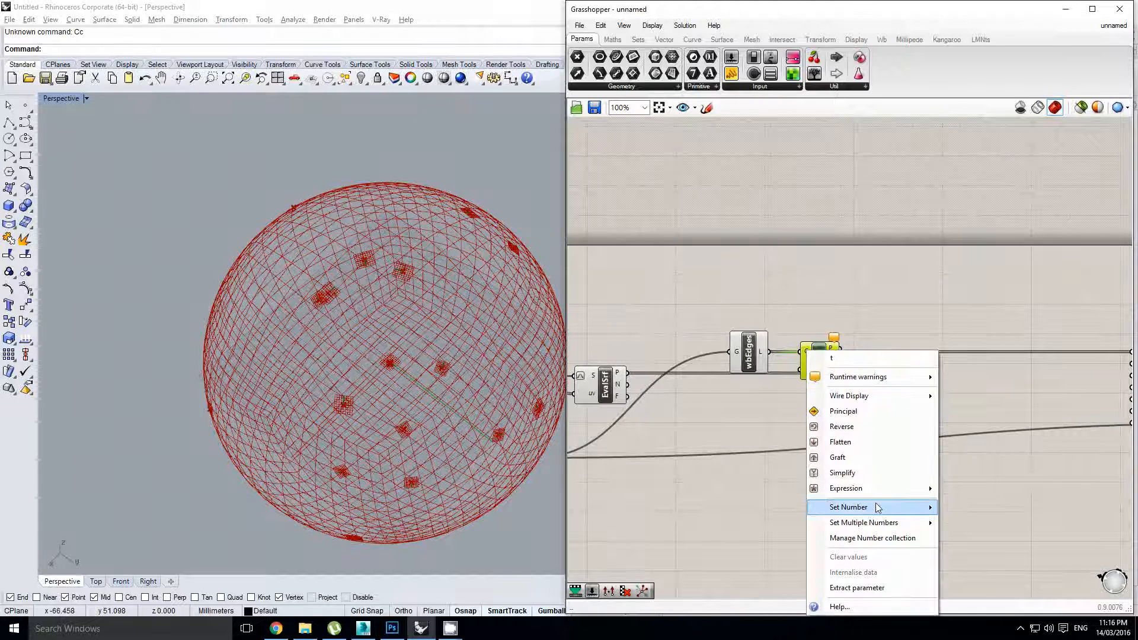
{"action": "mouse_move", "coordinate": [877, 506]}
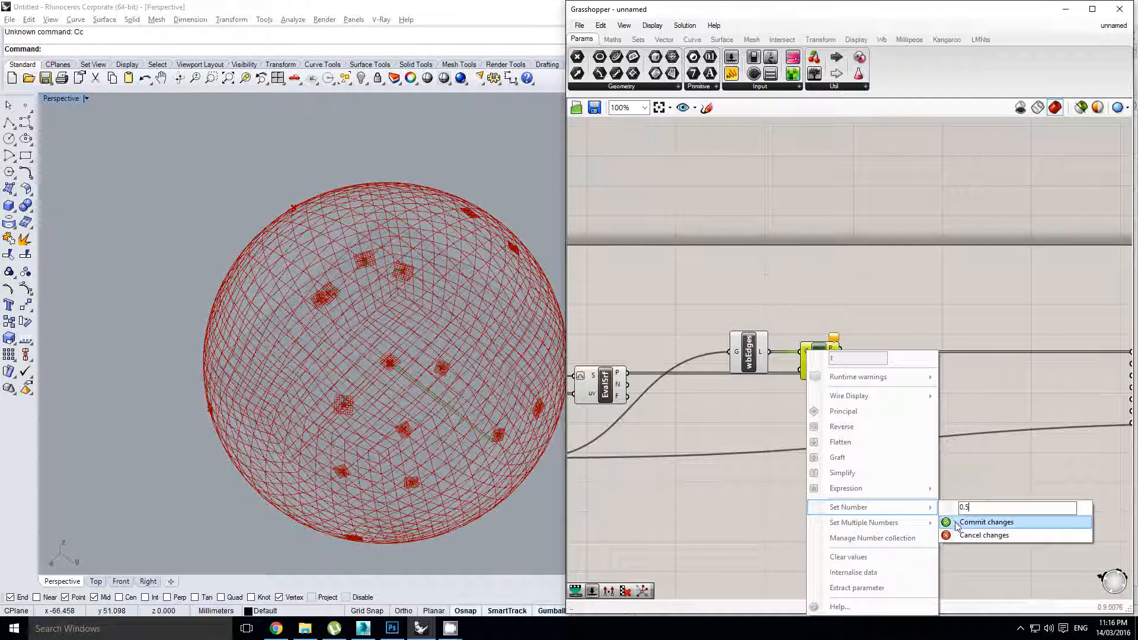
{"action": "left_click", "coordinate": [972, 522]}
{"action": "scroll", "coordinate": [822, 370], "scroll_direction": "up", "scroll_amount": 1}
{"action": "right_click", "coordinate": [803, 346]}
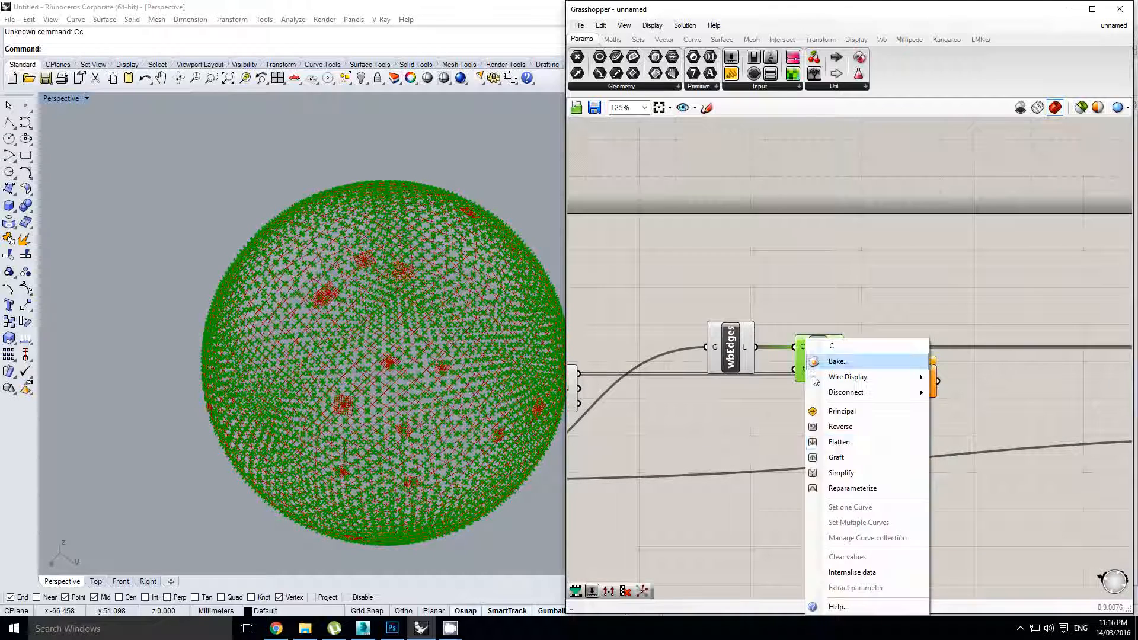
{"action": "left_click", "coordinate": [845, 488]}
Wire Eval's point outputs into Dist's A and B inputs
{"action": "right_click_drag", "start_coordinate": [872, 355], "coordinate": [845, 355]}
{"action": "left_click", "coordinate": [844, 355]}
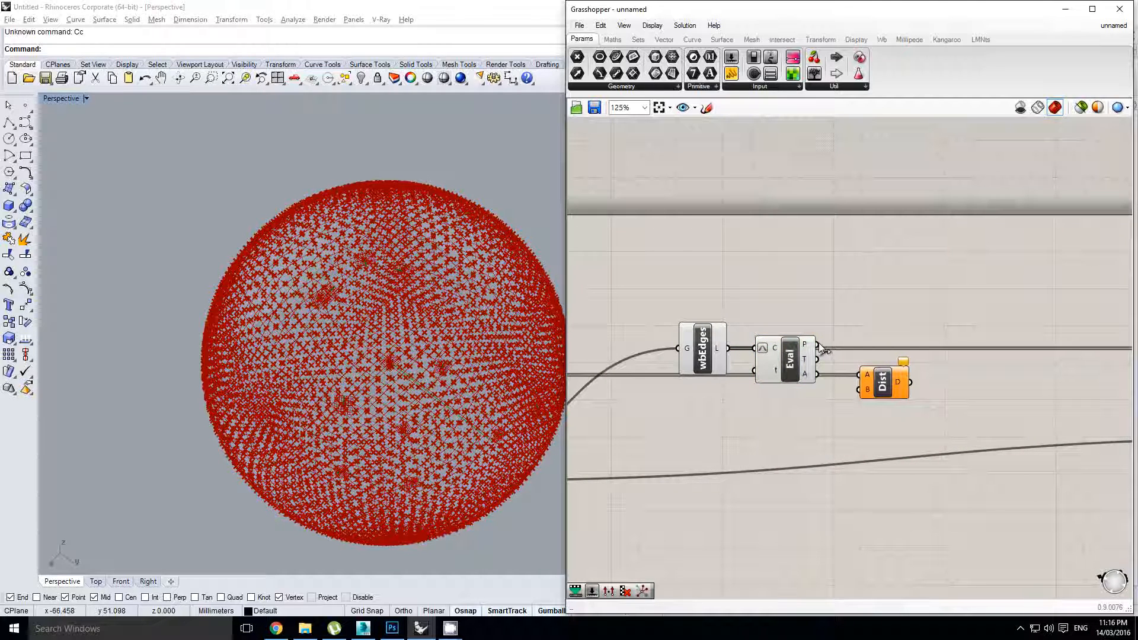
{"action": "left_click_drag", "start_coordinate": [857, 395], "coordinate": [859, 390]}
{"action": "scroll", "coordinate": [854, 391], "scroll_direction": "up", "scroll_amount": 2}
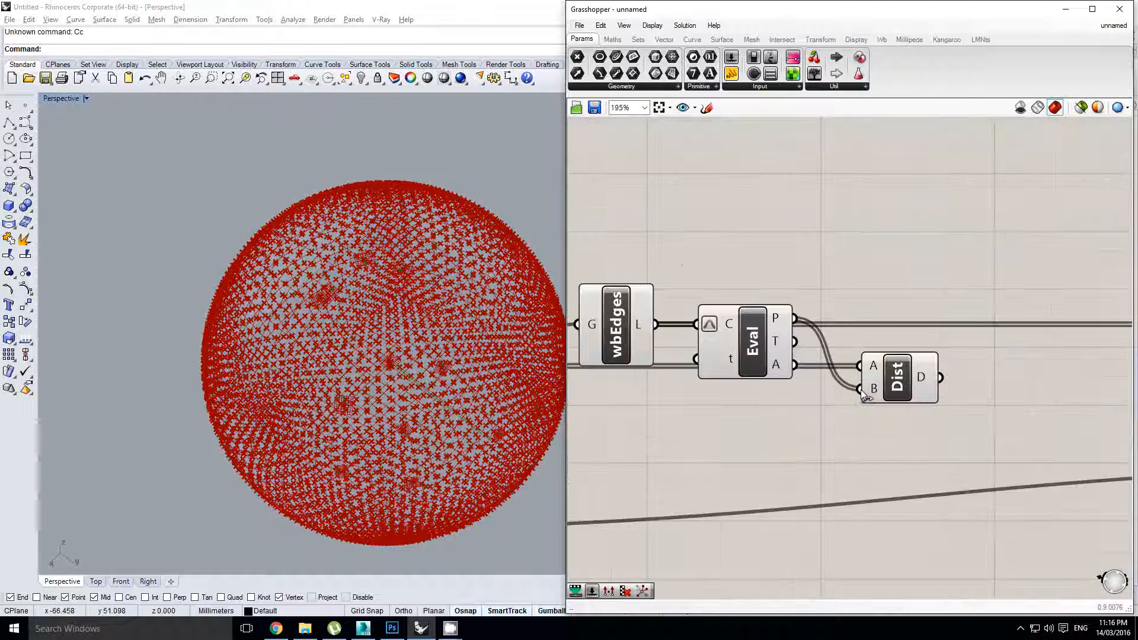
Graft Dist's B input, leaving input A ungrafted
{"action": "left_click", "coordinate": [896, 385]}
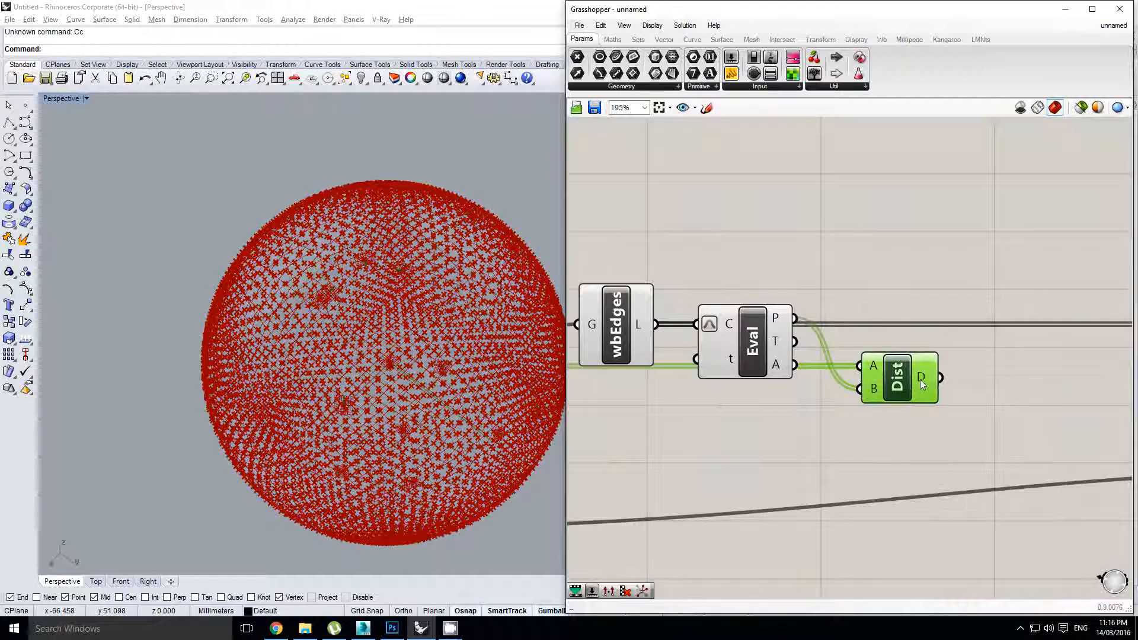
{"action": "mouse_move", "coordinate": [922, 379]}
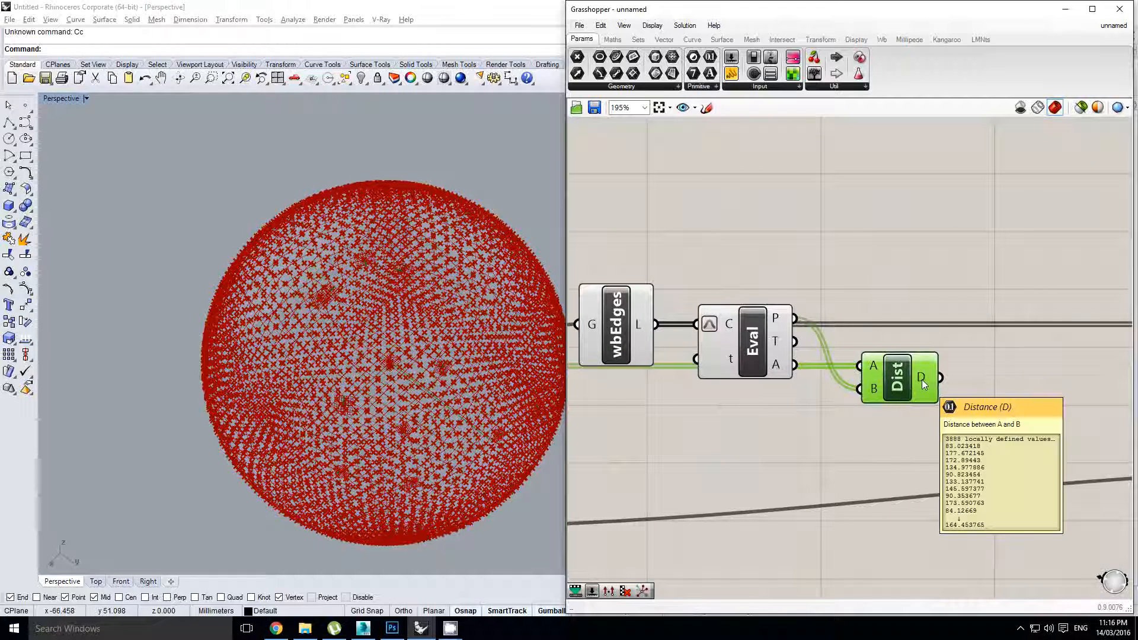
{"action": "right_click", "coordinate": [876, 370]}
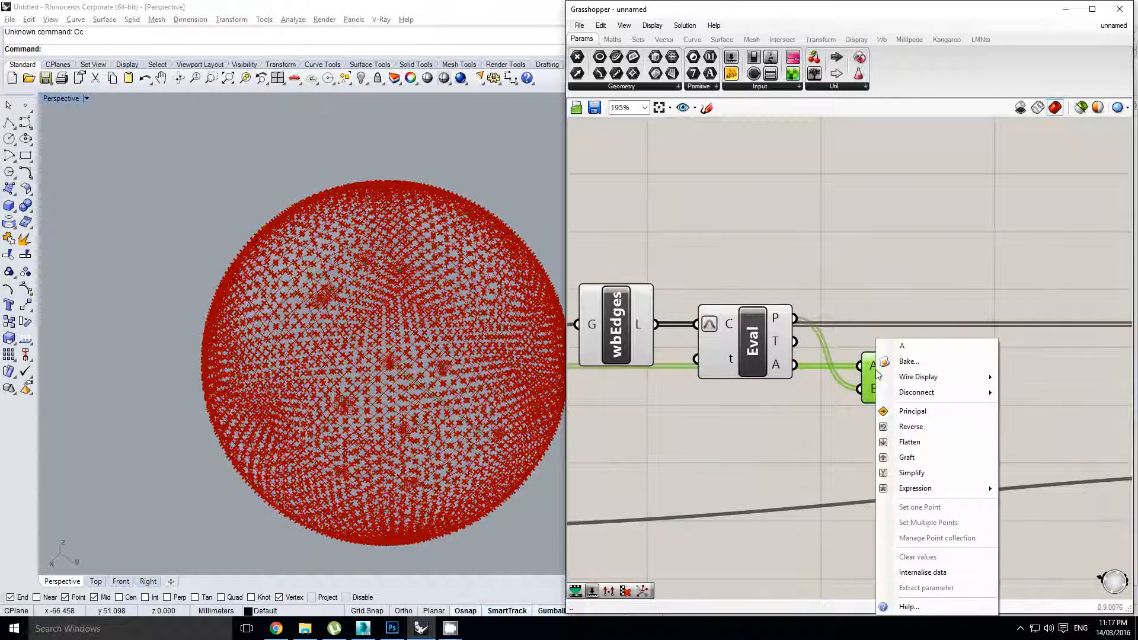
{"action": "left_click", "coordinate": [907, 457]}
{"action": "mouse_move", "coordinate": [919, 378]}
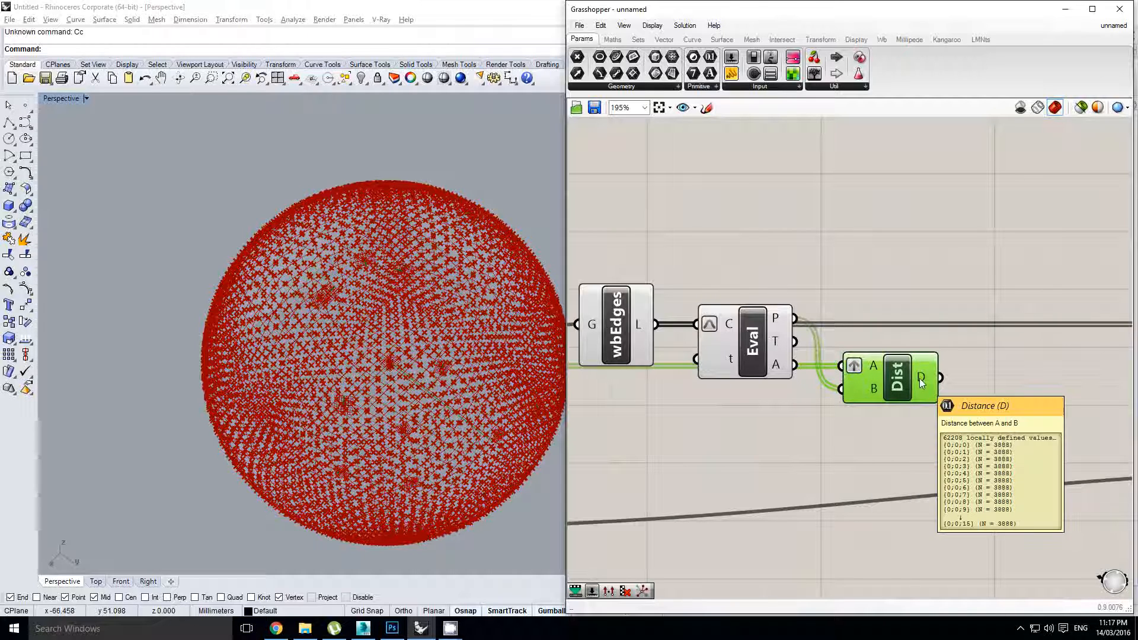
{"action": "right_click", "coordinate": [874, 366]}
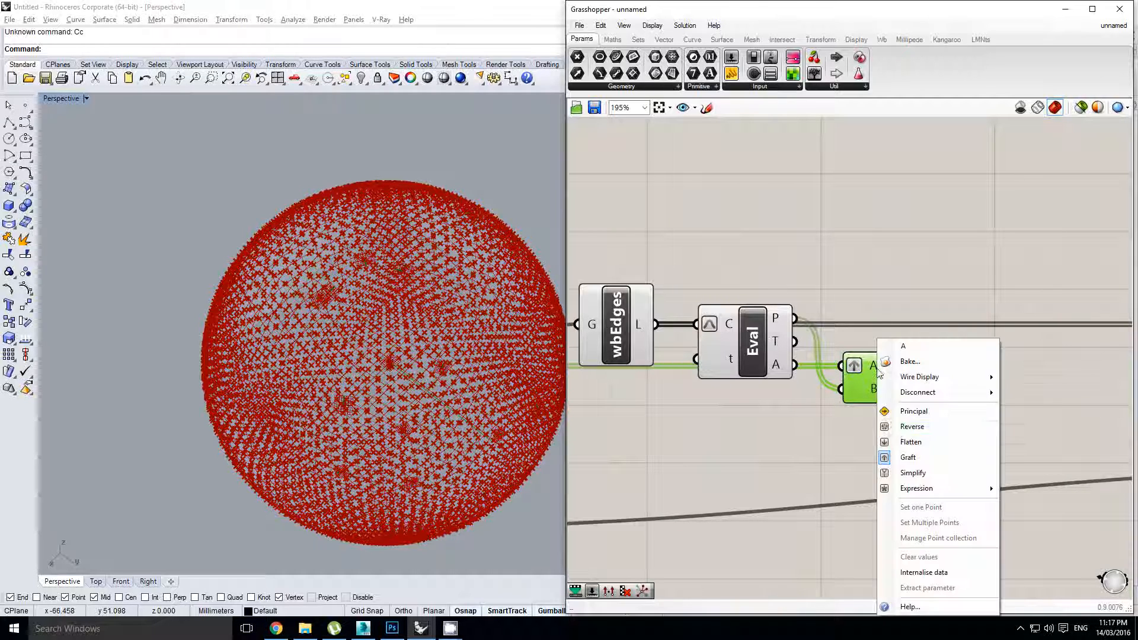
{"action": "left_click", "coordinate": [907, 455]}
{"action": "right_click", "coordinate": [874, 391]}
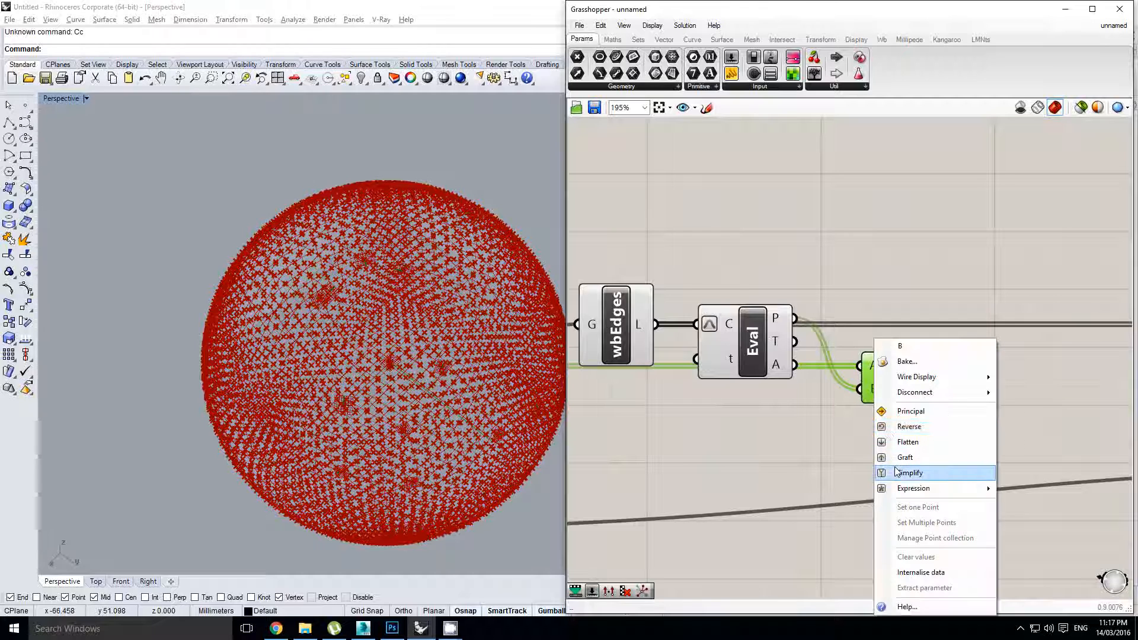
{"action": "left_click", "coordinate": [903, 465]}
{"action": "mouse_move", "coordinate": [922, 379]}
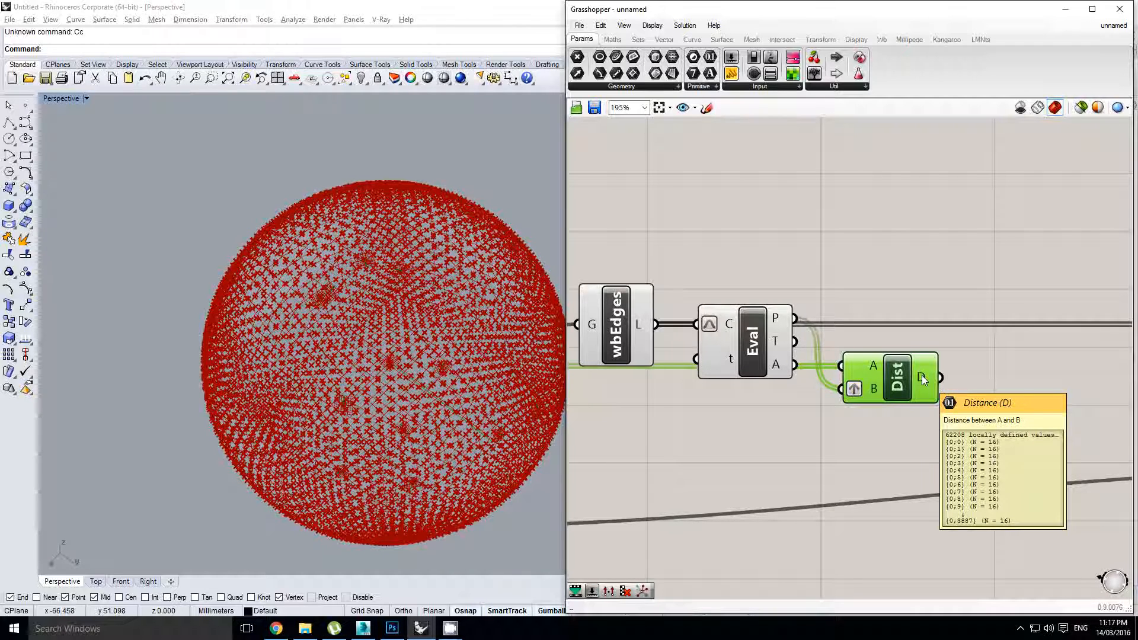
{"action": "scroll", "coordinate": [922, 375], "scroll_direction": "down", "scroll_amount": 3}
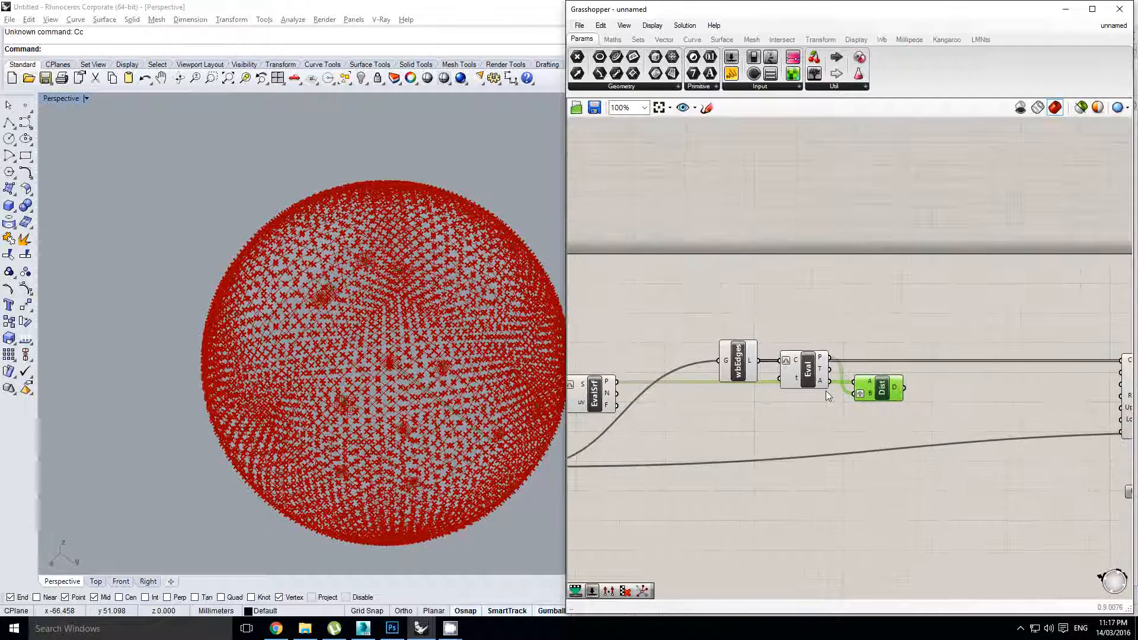
{"action": "left_click", "coordinate": [872, 420]}
Select the Eval component and pan back to the Springs component
{"action": "right_click_drag", "start_coordinate": [791, 408], "coordinate": [904, 381]}
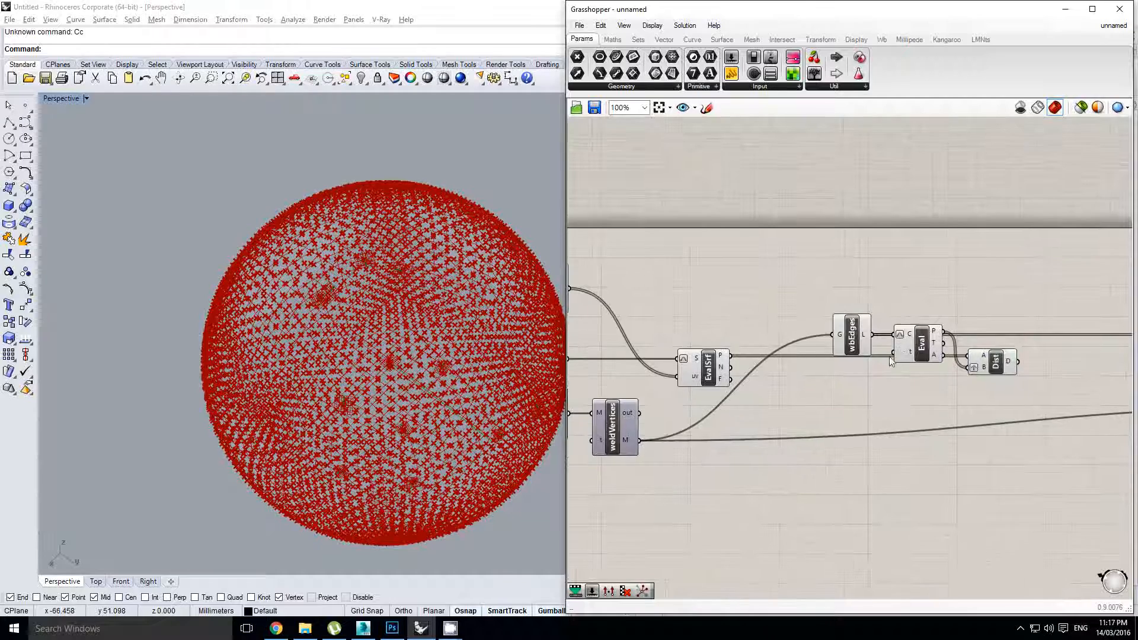
{"action": "left_click", "coordinate": [921, 343]}
{"action": "middle_click", "coordinate": [915, 342]}
{"action": "right_click_drag", "start_coordinate": [1077, 336], "coordinate": [855, 361]}
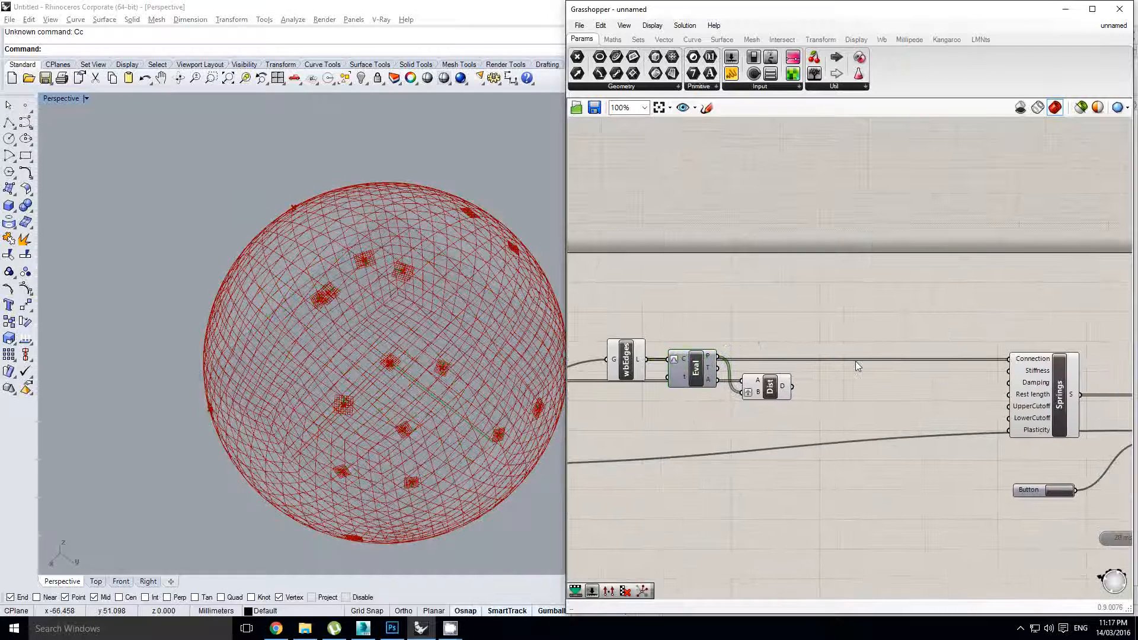
Place a Sort List beside Dist and wire Dist's D distances into its K keys
{"action": "double_click", "coordinate": [855, 361]}
{"action": "type", "text": "sort"}
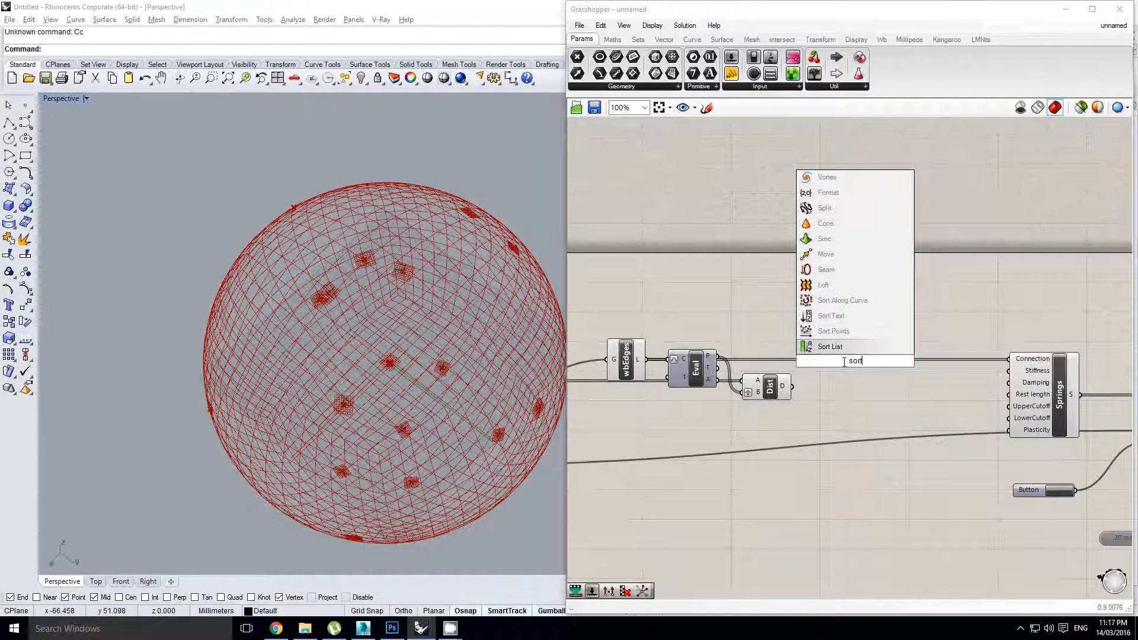
{"action": "key", "text": "Return"}
{"action": "scroll", "coordinate": [783, 398], "scroll_direction": "up", "scroll_amount": 1}
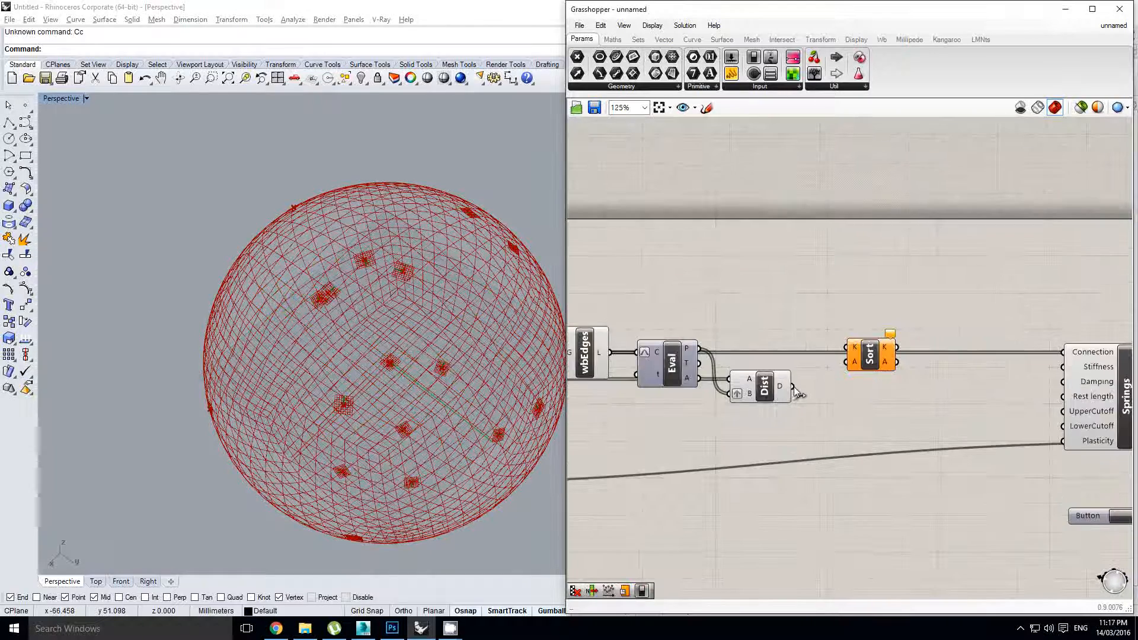
{"action": "left_click_drag", "start_coordinate": [868, 353], "coordinate": [850, 395]}
{"action": "right_click_drag", "start_coordinate": [905, 381], "coordinate": [870, 379]}
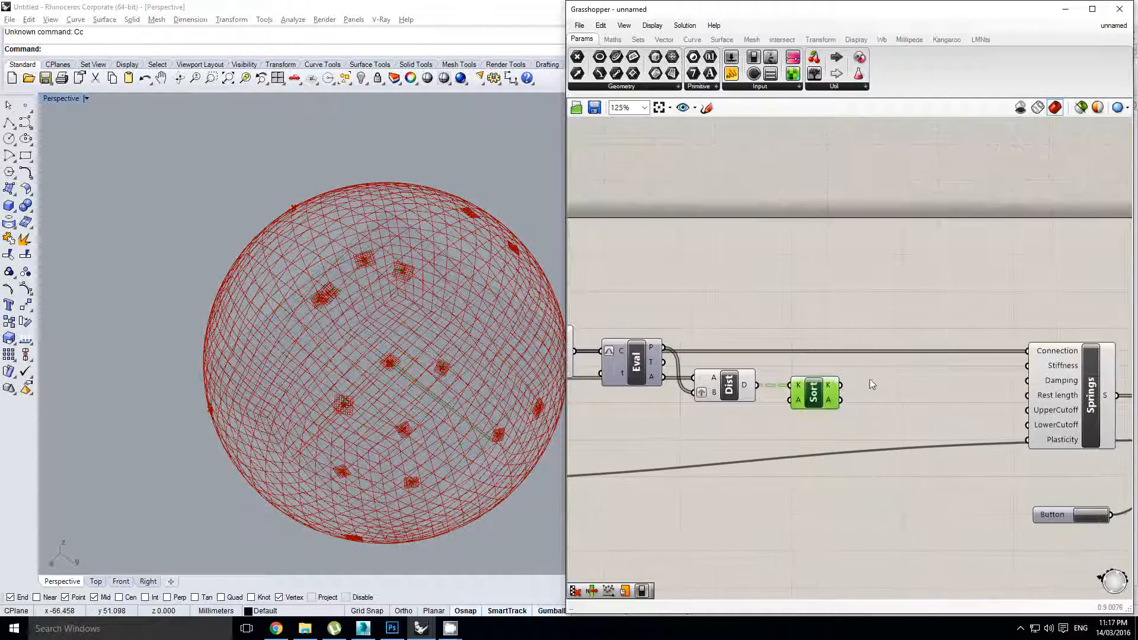
Orbit the Rhino viewport to inspect the sphere
{"action": "right_click_drag", "start_coordinate": [393, 363], "coordinate": [485, 342]}
{"action": "right_click_drag", "start_coordinate": [557, 385], "coordinate": [398, 362]}
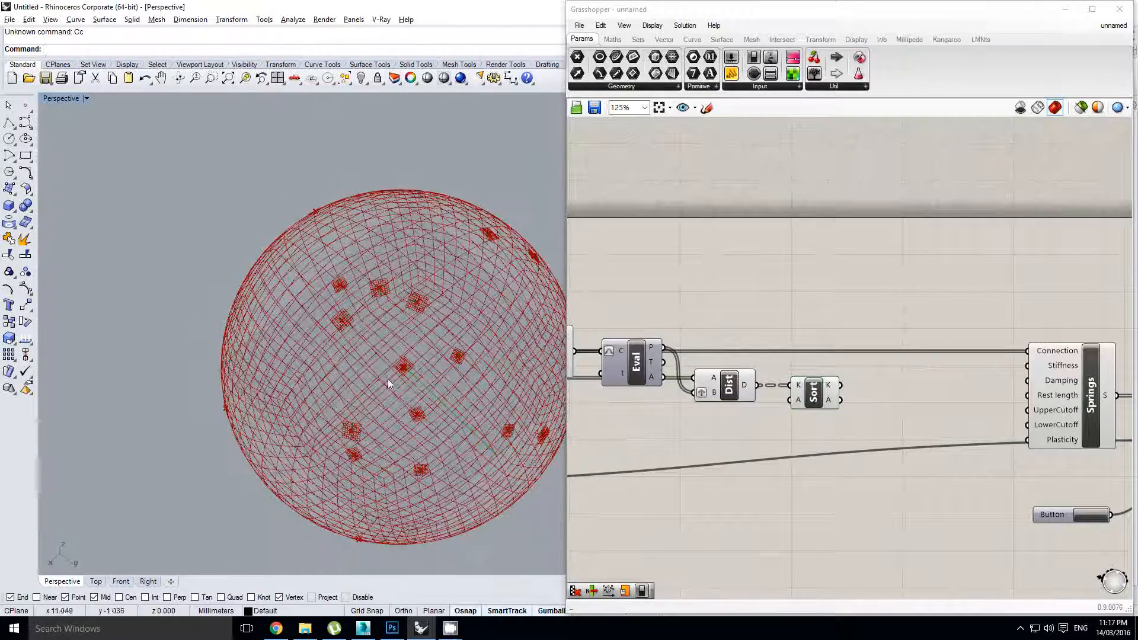
{"action": "right_click_drag", "start_coordinate": [382, 296], "coordinate": [383, 286]}
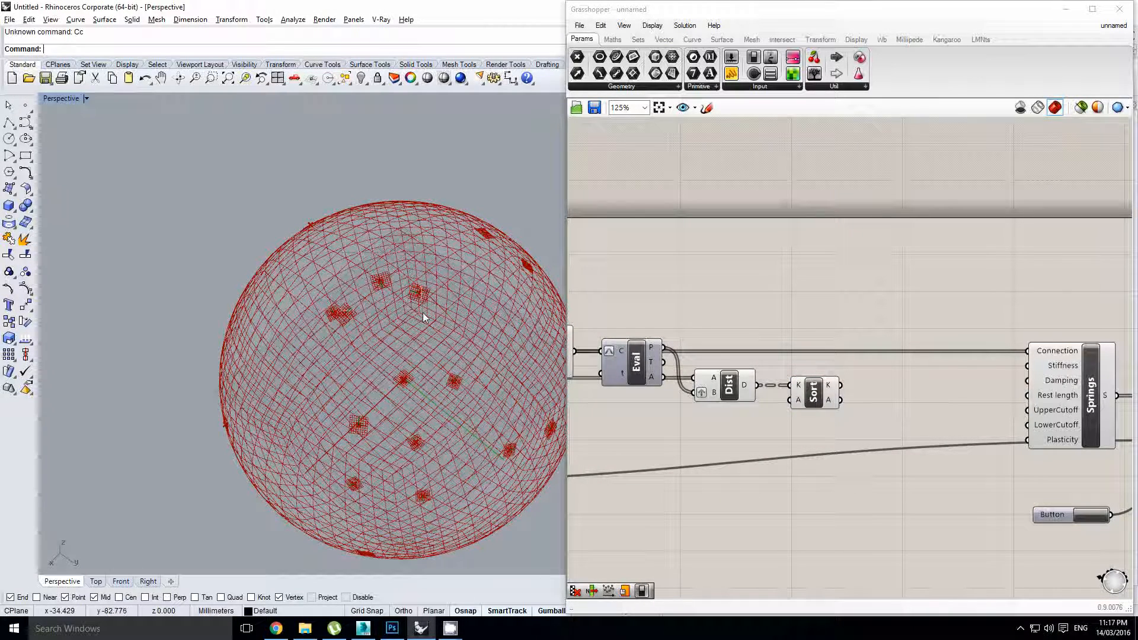
{"action": "right_click_drag", "start_coordinate": [422, 312], "coordinate": [374, 289]}
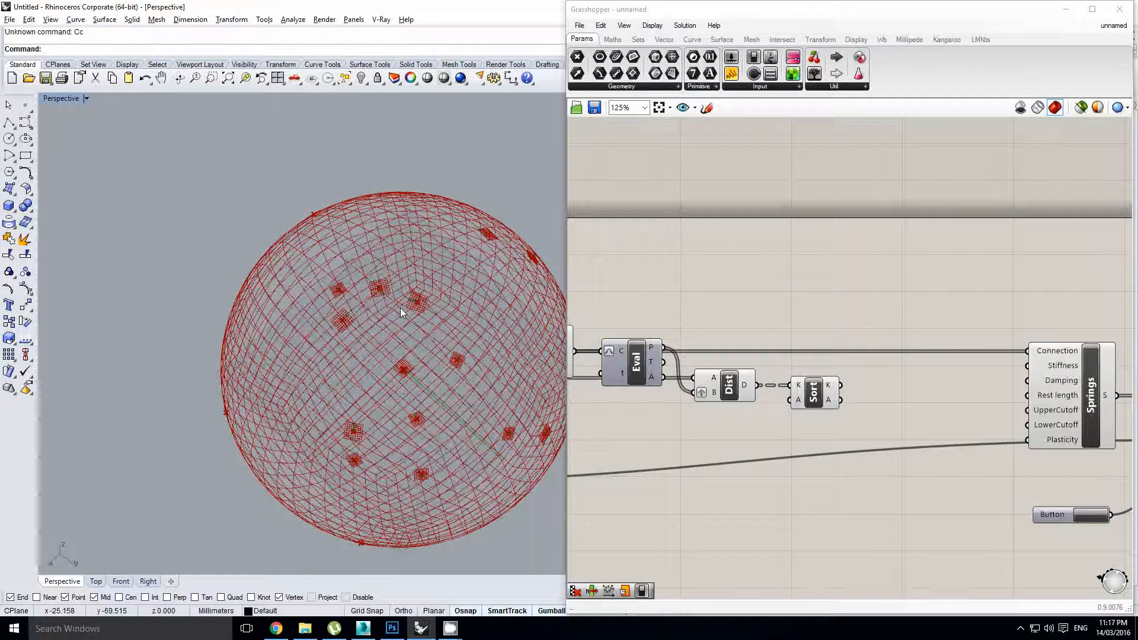
{"action": "scroll", "coordinate": [400, 307], "scroll_direction": "down", "scroll_amount": 3}
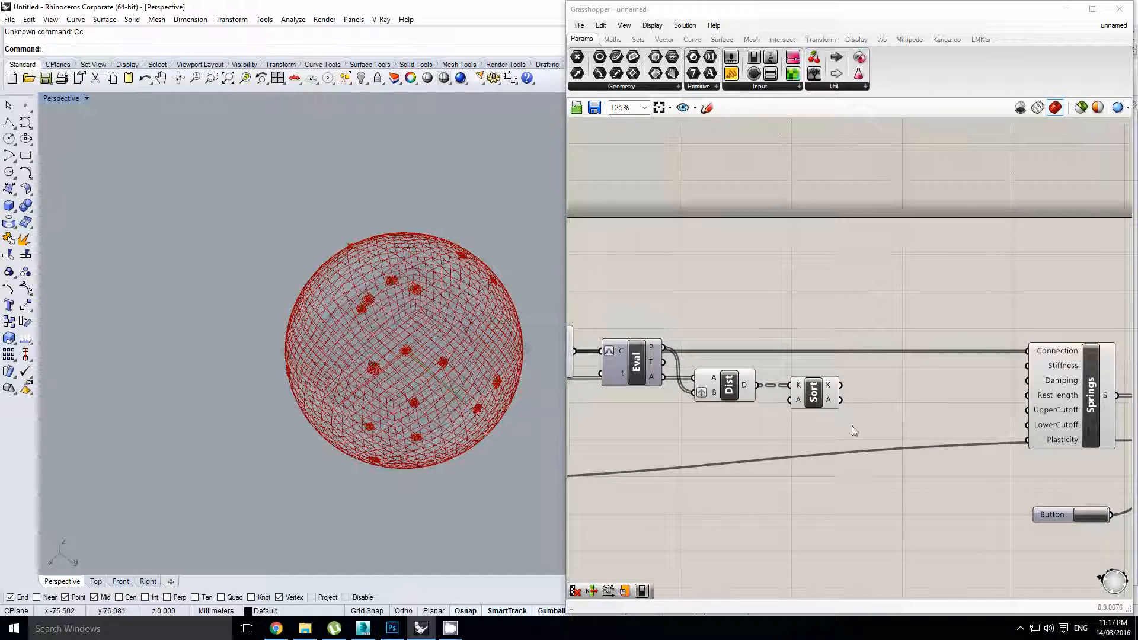
Place a List Item fed by Sort's K output, pushing downstream components right for room
{"action": "double_click", "coordinate": [944, 393]}
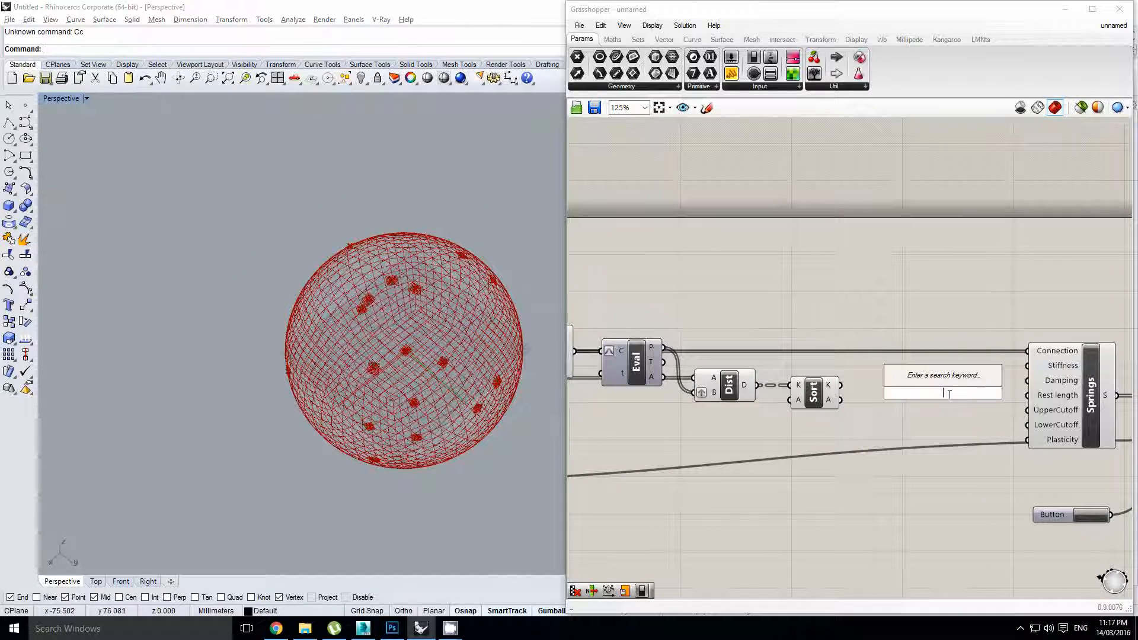
{"action": "type", "text": "item"}
{"action": "key", "text": "Return"}
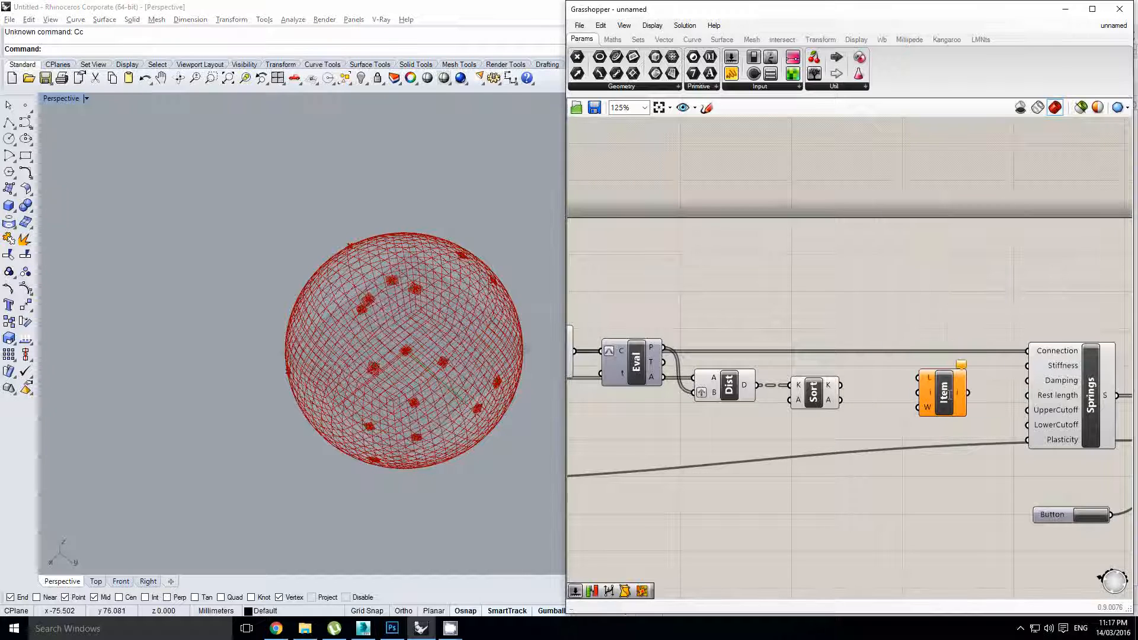
{"action": "mouse_move", "coordinate": [898, 389]}
{"action": "left_mouse_down"}
{"action": "mouse_move", "coordinate": [917, 377]}
{"action": "mouse_move", "coordinate": [891, 403]}
{"action": "left_mouse_up"}
{"action": "left_click", "coordinate": [941, 400]}
{"action": "scroll", "coordinate": [942, 382], "scroll_direction": "down", "scroll_amount": 4}
{"action": "right_click_drag", "start_coordinate": [944, 379], "coordinate": [853, 384]}
{"action": "left_click_drag", "start_coordinate": [817, 393], "coordinate": [936, 399], "text": "alt"}
{"action": "scroll", "coordinate": [774, 369], "scroll_direction": "up", "scroll_amount": 5}
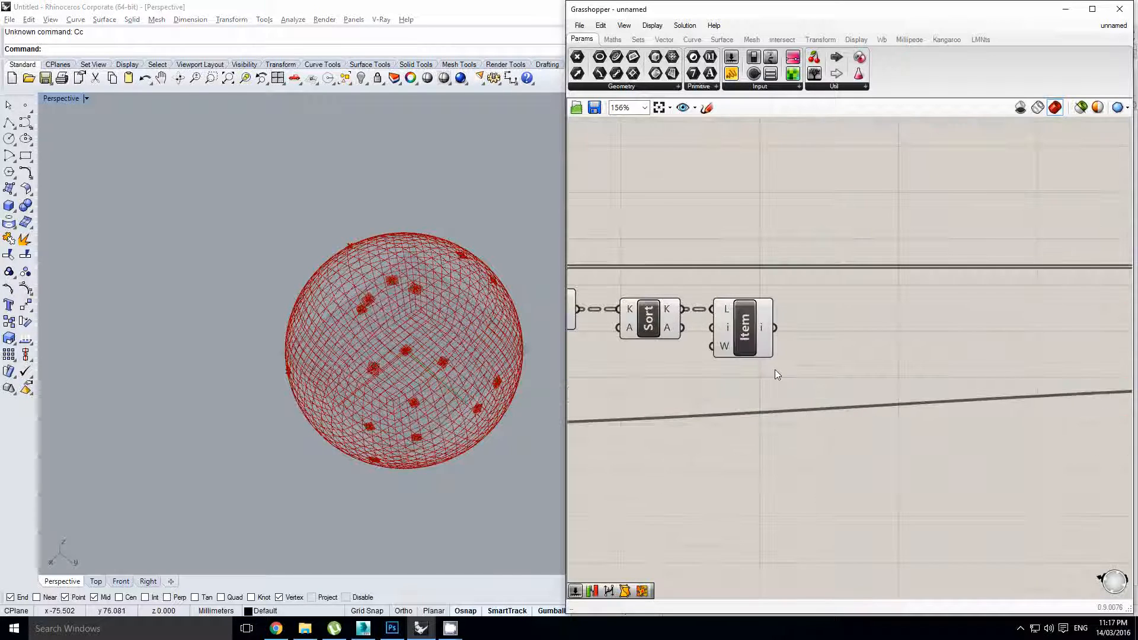
Set the List Item component's output to Flatten
{"action": "left_click", "coordinate": [749, 333]}
{"action": "scroll", "coordinate": [855, 364], "scroll_direction": "down", "scroll_amount": 1}
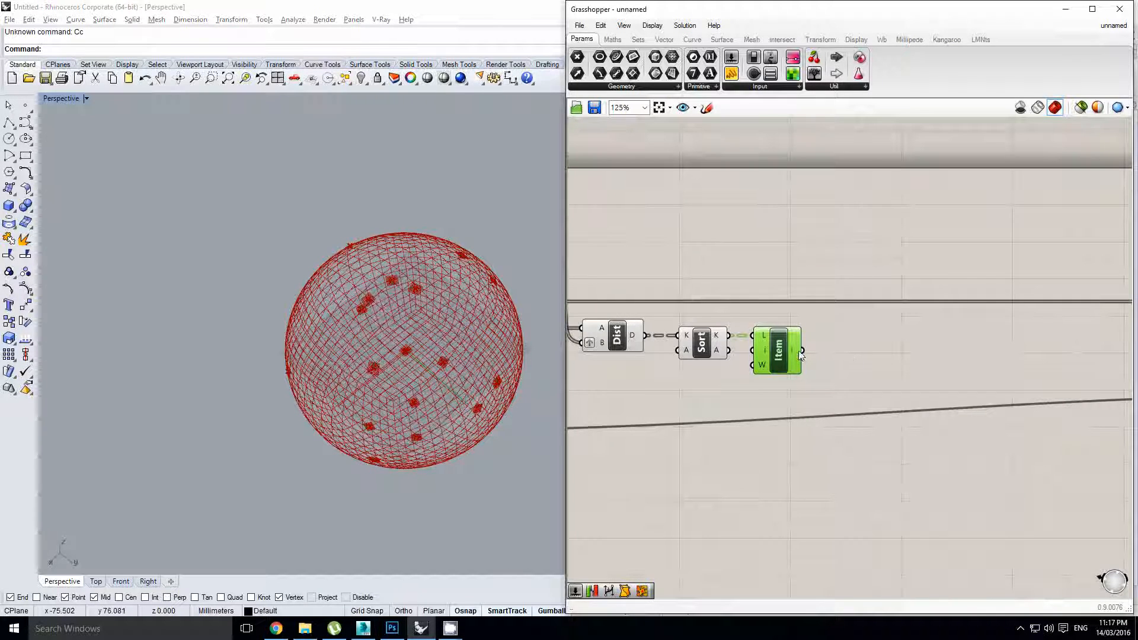
{"action": "mouse_move", "coordinate": [795, 351]}
{"action": "right_click_drag", "start_coordinate": [796, 351], "coordinate": [778, 354]}
{"action": "right_click", "coordinate": [776, 353]}
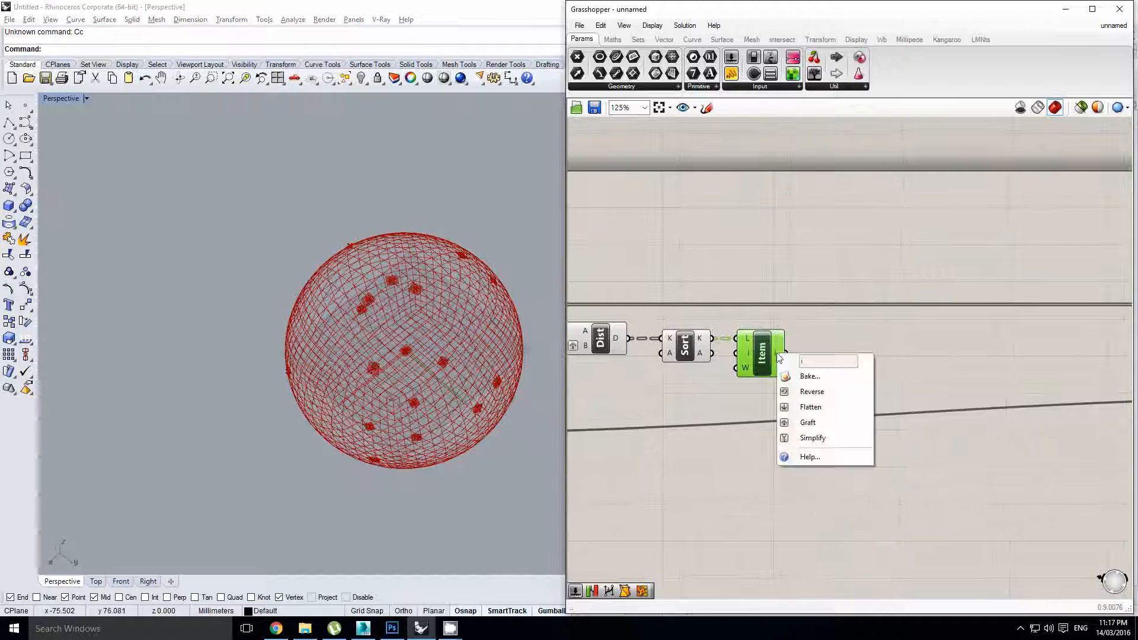
{"action": "left_click", "coordinate": [805, 406]}
{"action": "scroll", "coordinate": [845, 385], "scroll_direction": "down", "scroll_amount": 2}
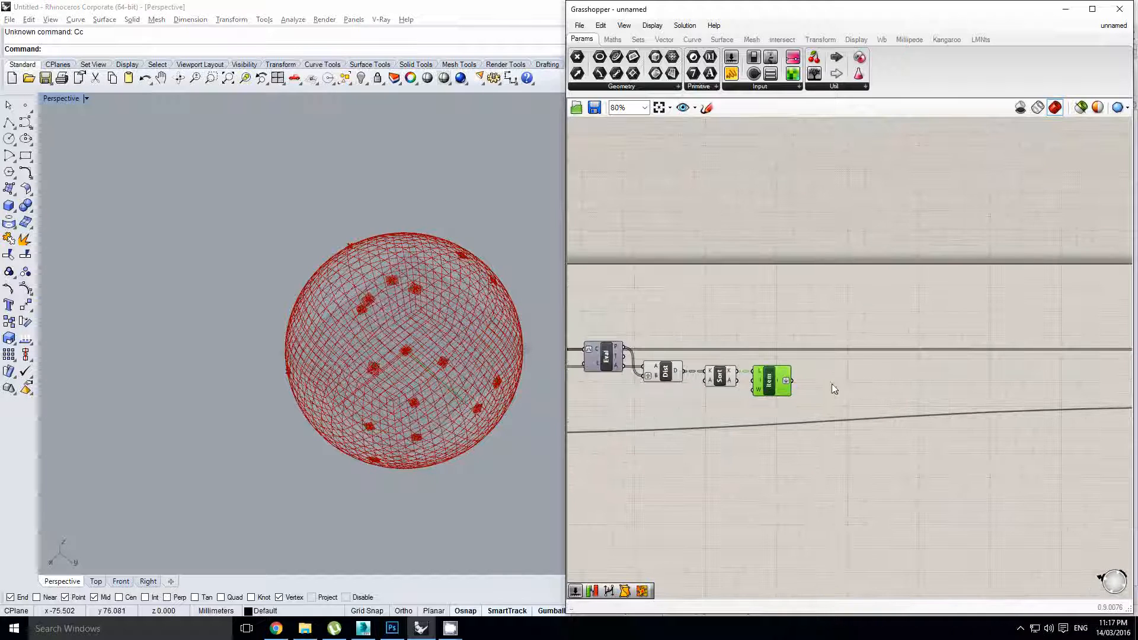
Place Remap Numbers and Bounds components after List Item
{"action": "double_click", "coordinate": [866, 379]}
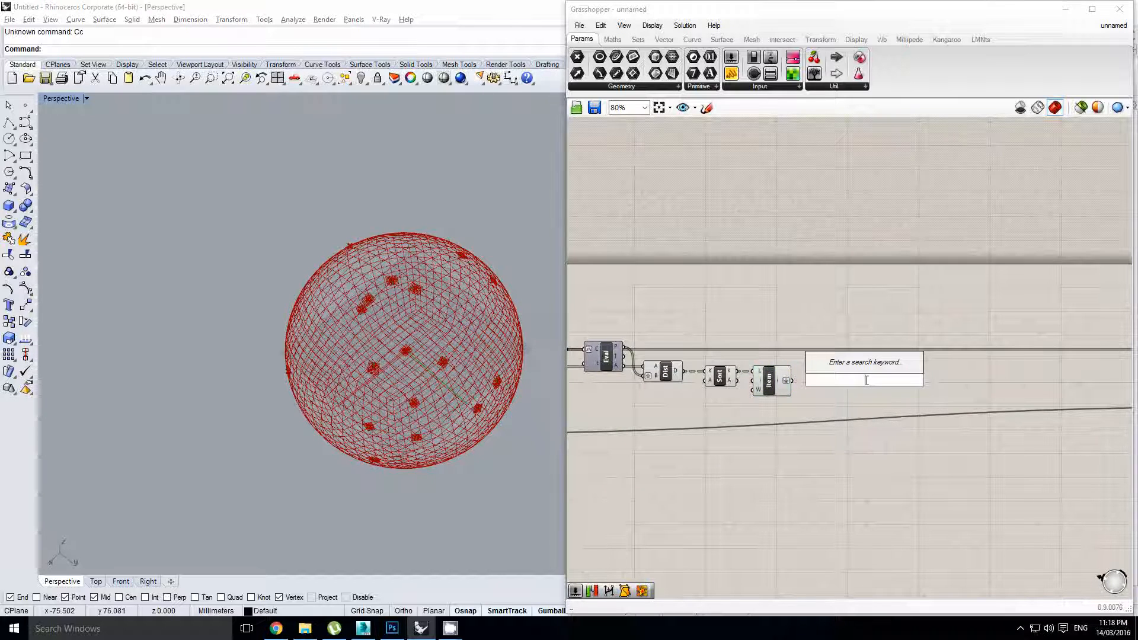
{"action": "type", "text": "remap"}
{"action": "key", "text": "Return"}
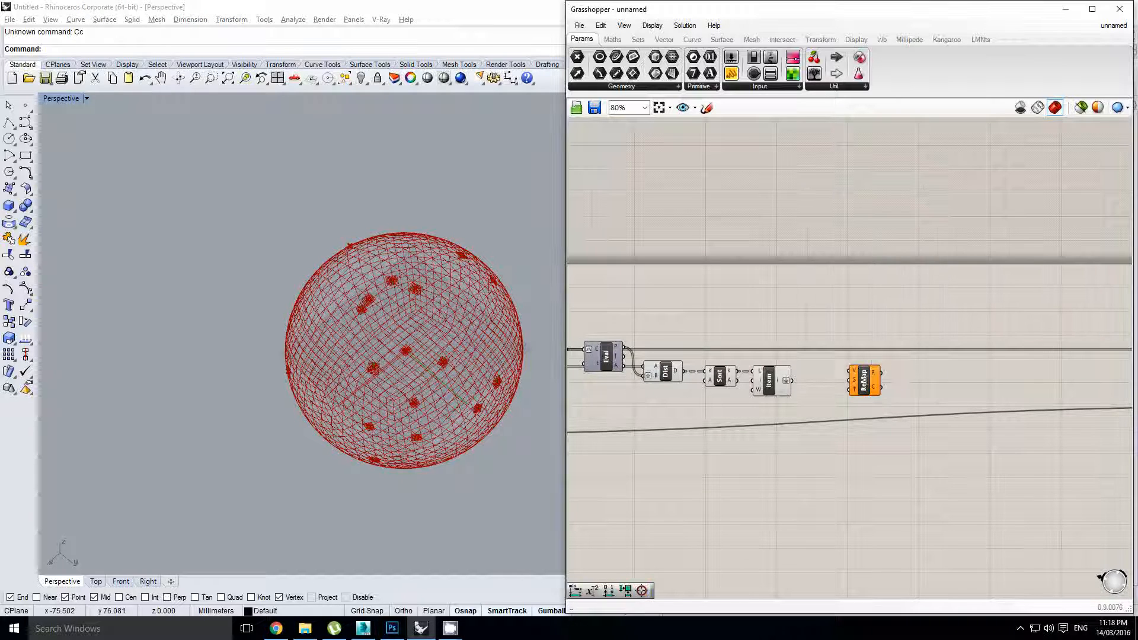
{"action": "scroll", "coordinate": [854, 382], "scroll_direction": "up", "scroll_amount": 1}
{"action": "left_click_drag", "start_coordinate": [853, 383], "coordinate": [898, 374]}
{"action": "double_click", "coordinate": [839, 384]}
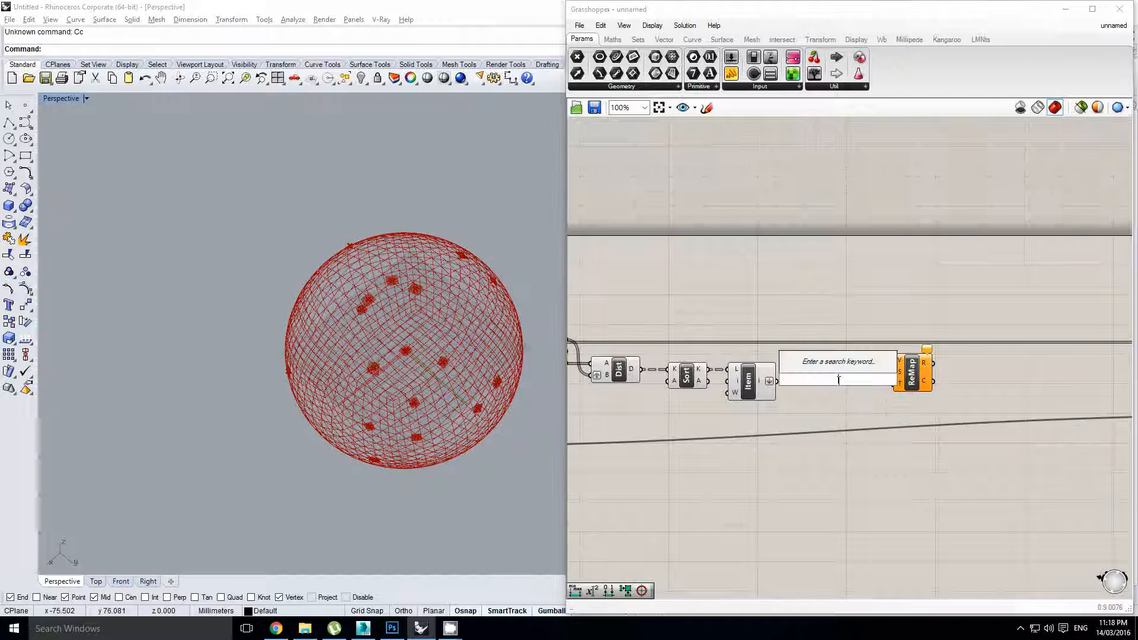
{"action": "type", "text": "bounds"}
{"action": "key", "text": "Return"}
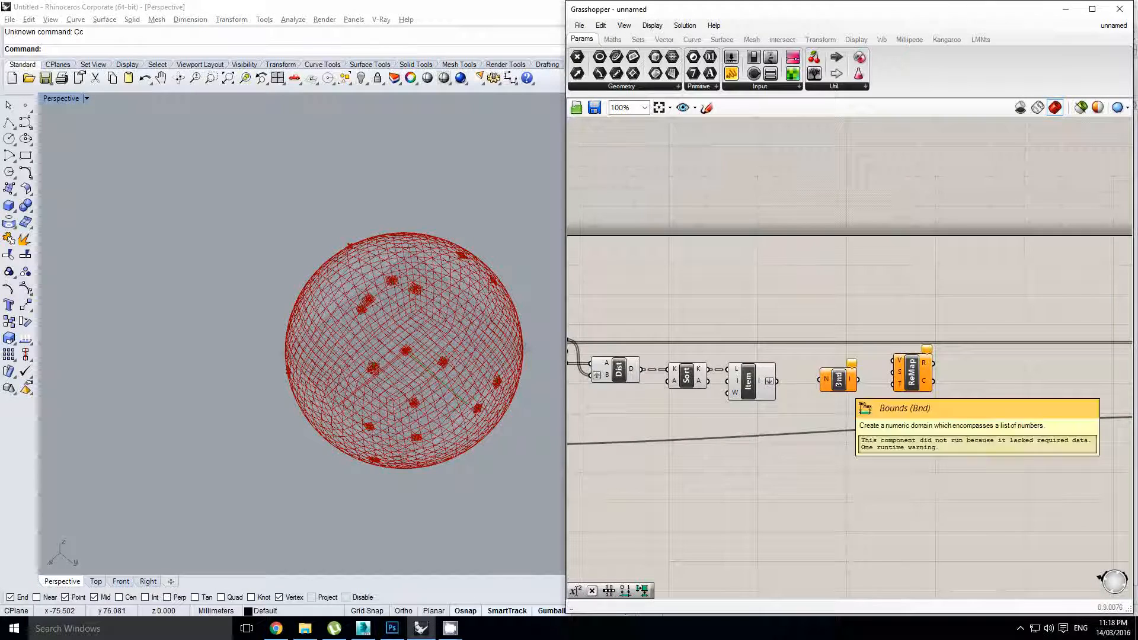
Wire List Item into Bounds N and ReMap V, and Bounds I into ReMap S
{"action": "scroll", "coordinate": [837, 376], "scroll_direction": "up", "scroll_amount": 1}
{"action": "left_click_drag", "start_coordinate": [838, 385], "coordinate": [826, 387]}
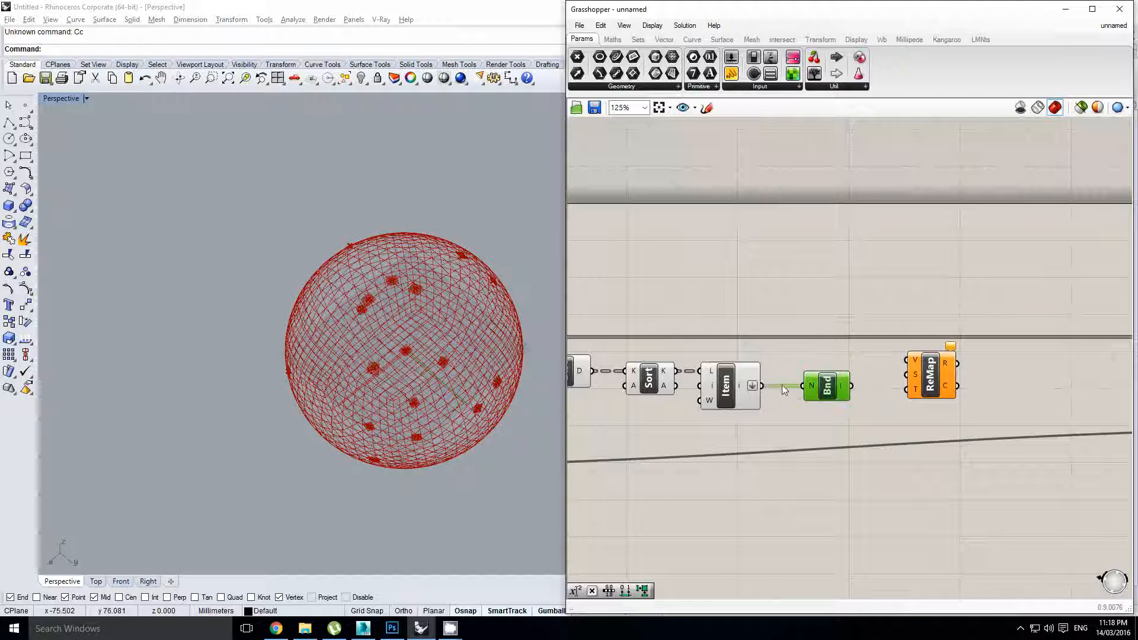
{"action": "left_click_drag", "start_coordinate": [904, 362], "coordinate": [906, 361]}
{"action": "left_click_drag", "start_coordinate": [851, 386], "coordinate": [918, 386]}
{"action": "scroll", "coordinate": [928, 379], "scroll_direction": "down", "scroll_amount": 1}
{"action": "right_click_drag", "start_coordinate": [1024, 339], "coordinate": [813, 362]}
{"action": "scroll", "coordinate": [759, 354], "scroll_direction": "down", "scroll_amount": 2}
{"action": "right_click_drag", "start_coordinate": [855, 326], "coordinate": [783, 364]}
{"action": "scroll", "coordinate": [763, 357], "scroll_direction": "up", "scroll_amount": 1}
{"action": "left_click", "coordinate": [765, 358]}
{"action": "scroll", "coordinate": [715, 423], "scroll_direction": "up", "scroll_amount": 1}
{"action": "scroll", "coordinate": [711, 422], "scroll_direction": "down", "scroll_amount": 1}
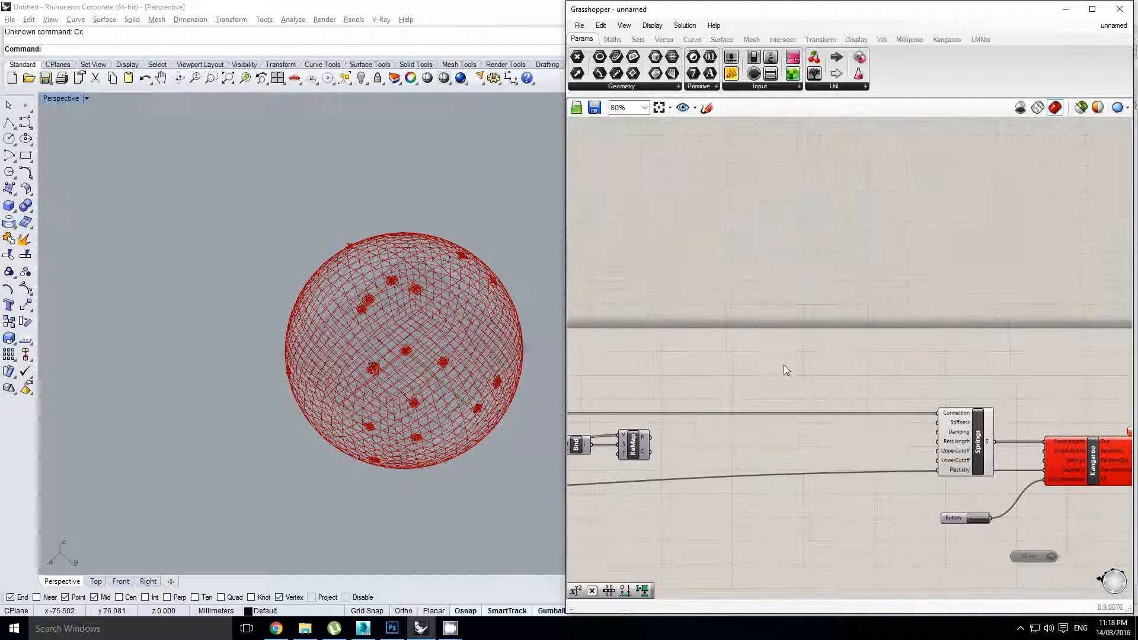
Place a Gradient component and drive its t input with ReMap's R output
{"action": "double_click", "coordinate": [783, 365]}
{"action": "type", "text": "greid"}
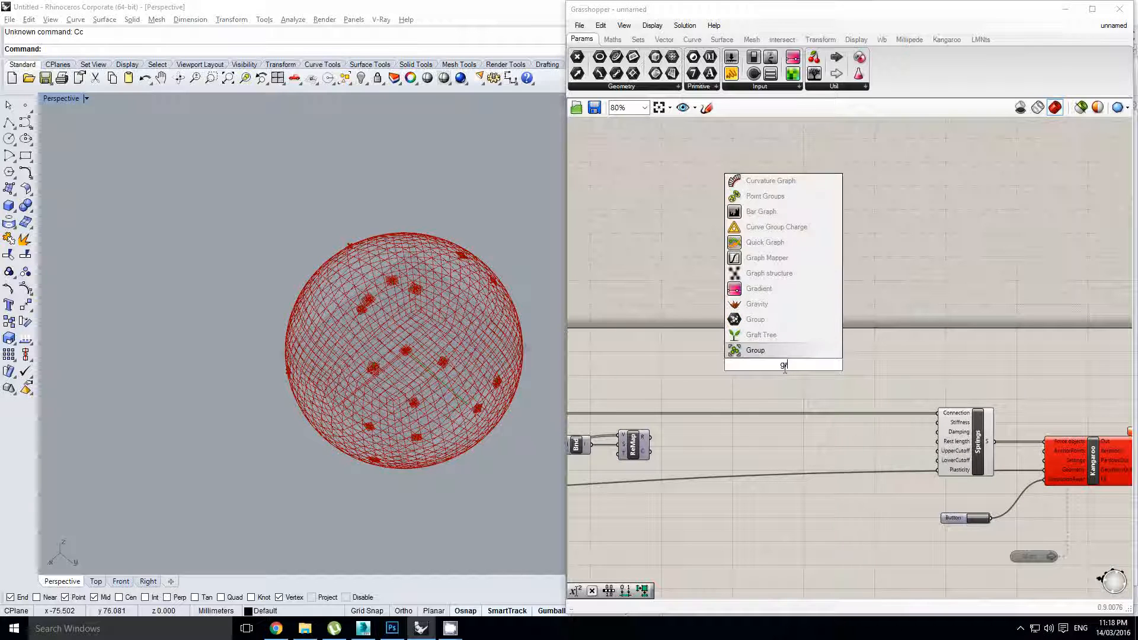
{"action": "key", "text": "BackSpace"}
{"action": "key", "text": "BackSpace"}
{"action": "type", "text": "di"}
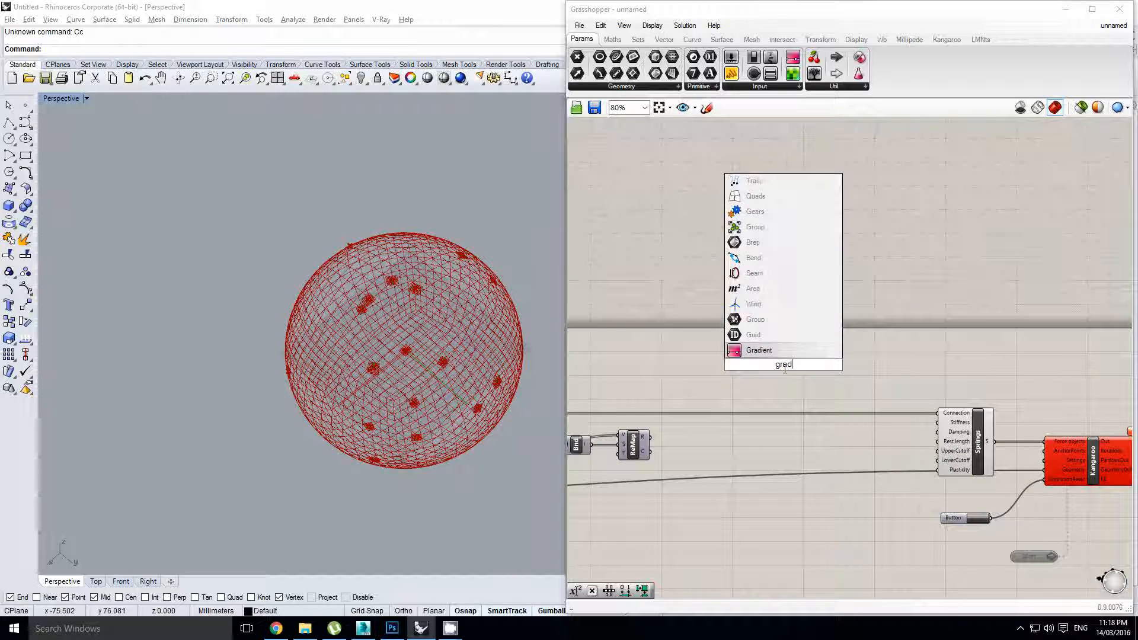
{"action": "key", "text": "Return"}
{"action": "scroll", "coordinate": [699, 410], "scroll_direction": "up", "scroll_amount": 1}
{"action": "scroll", "coordinate": [700, 412], "scroll_direction": "up", "scroll_amount": 1}
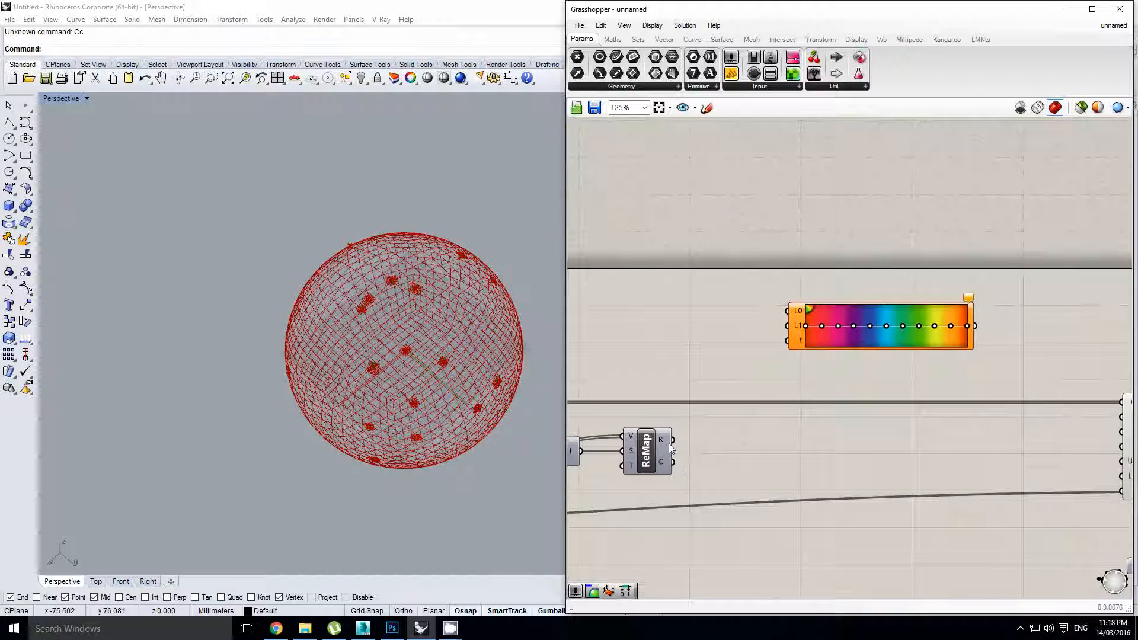
{"action": "left_click", "coordinate": [651, 447]}
{"action": "left_click_drag", "start_coordinate": [673, 440], "coordinate": [788, 340]}
Review ReMap's wiring into the Gradient across the canvas
{"action": "left_click", "coordinate": [792, 341]}
{"action": "scroll", "coordinate": [793, 341], "scroll_direction": "up", "scroll_amount": 1}
{"action": "right_click_drag", "start_coordinate": [792, 340], "coordinate": [843, 341]}
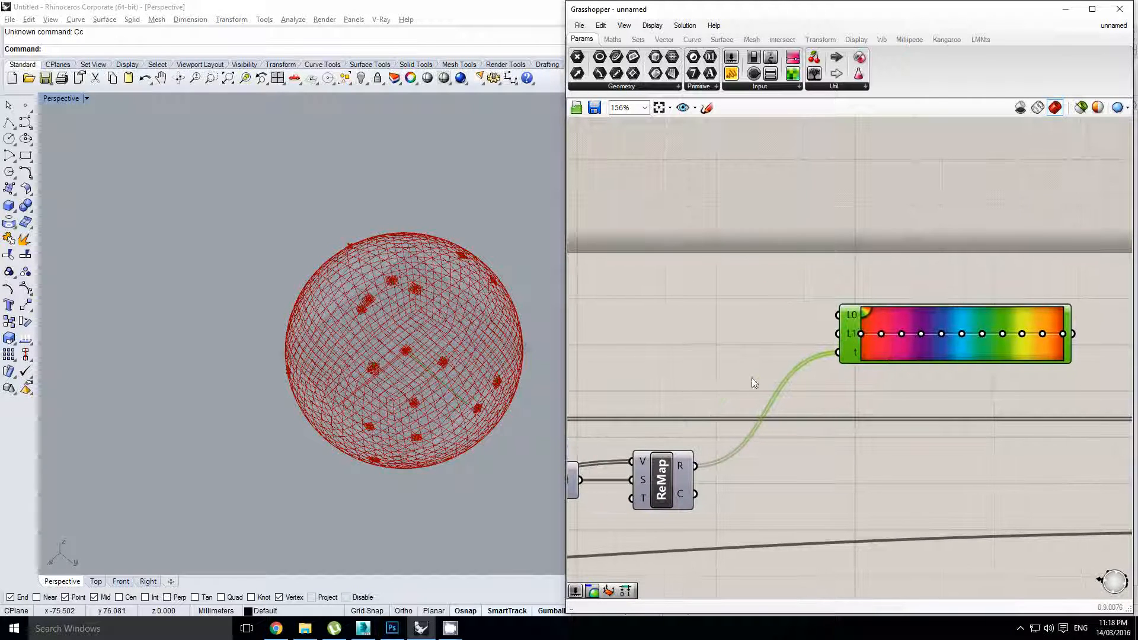
{"action": "left_click", "coordinate": [752, 381]}
{"action": "right_click_drag", "start_coordinate": [698, 464], "coordinate": [837, 433]}
{"action": "left_click", "coordinate": [812, 440]}
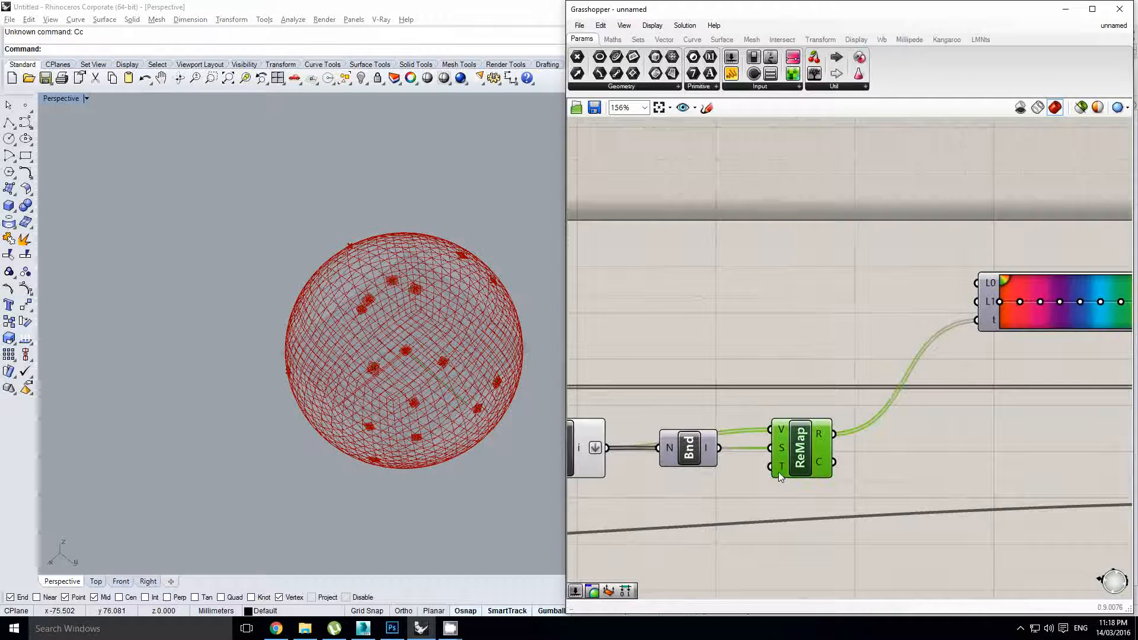
{"action": "right_click_drag", "start_coordinate": [853, 375], "coordinate": [794, 397]}
{"action": "left_click", "coordinate": [854, 346]}
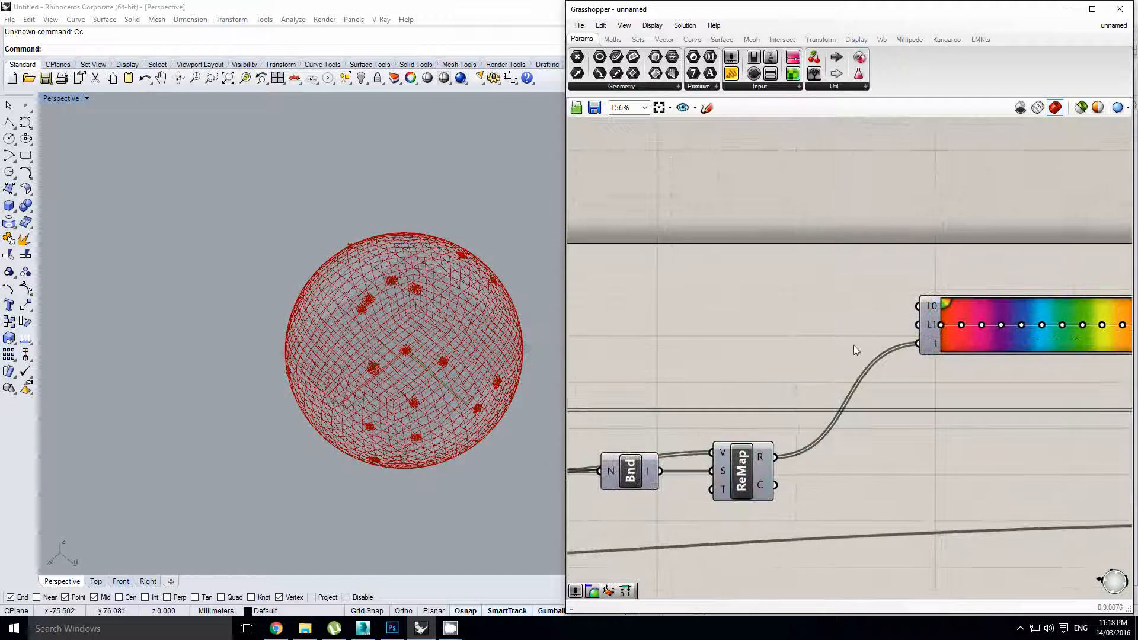
{"action": "right_click_drag", "start_coordinate": [854, 346], "coordinate": [759, 366]}
{"action": "scroll", "coordinate": [837, 326], "scroll_direction": "up", "scroll_amount": 1}
{"action": "mouse_move", "coordinate": [837, 326]}
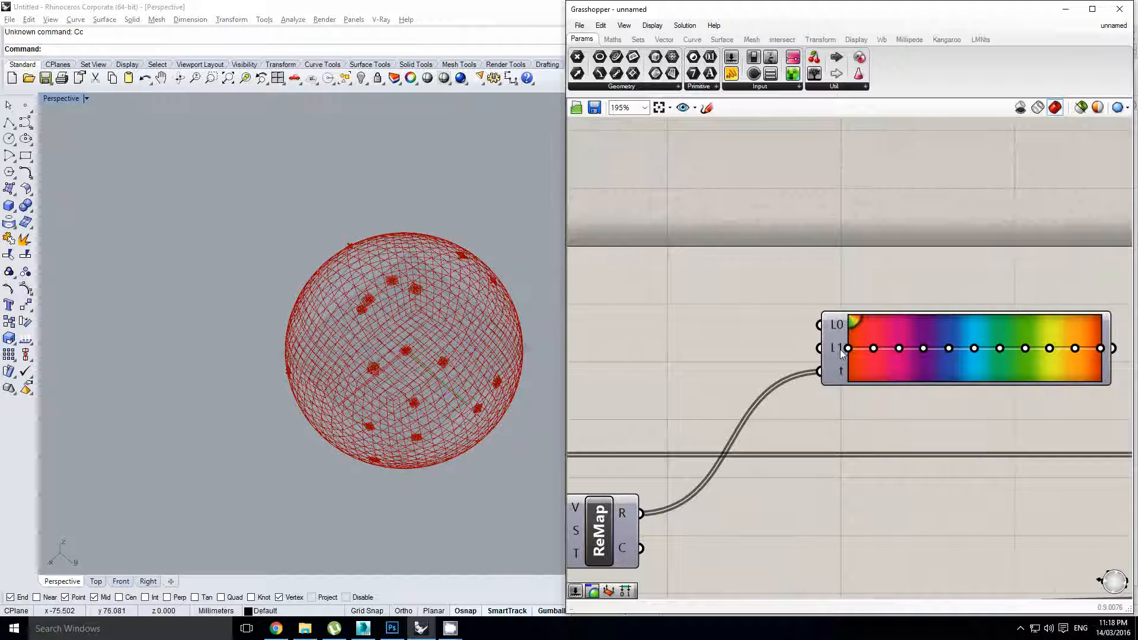
{"action": "scroll", "coordinate": [840, 351], "scroll_direction": "down", "scroll_amount": 1}
{"action": "right_click_drag", "start_coordinate": [957, 396], "coordinate": [865, 404]}
Apply the orange-yellow-blue preset to the Gradient
{"action": "left_click", "coordinate": [842, 368]}
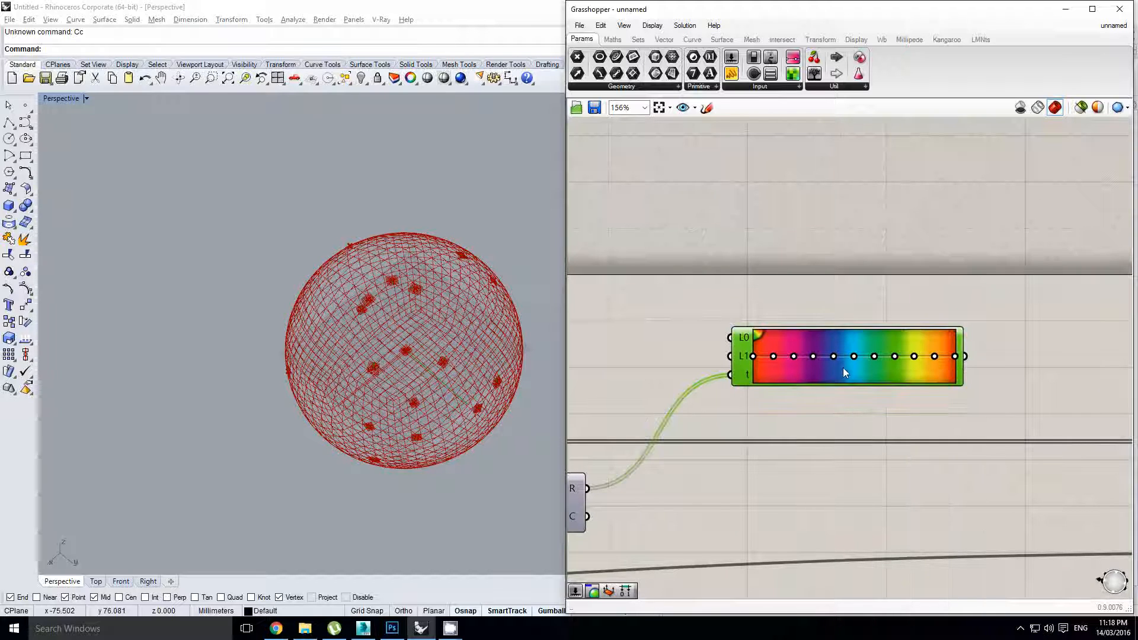
{"action": "right_click", "coordinate": [842, 368]}
{"action": "mouse_move", "coordinate": [903, 442]}
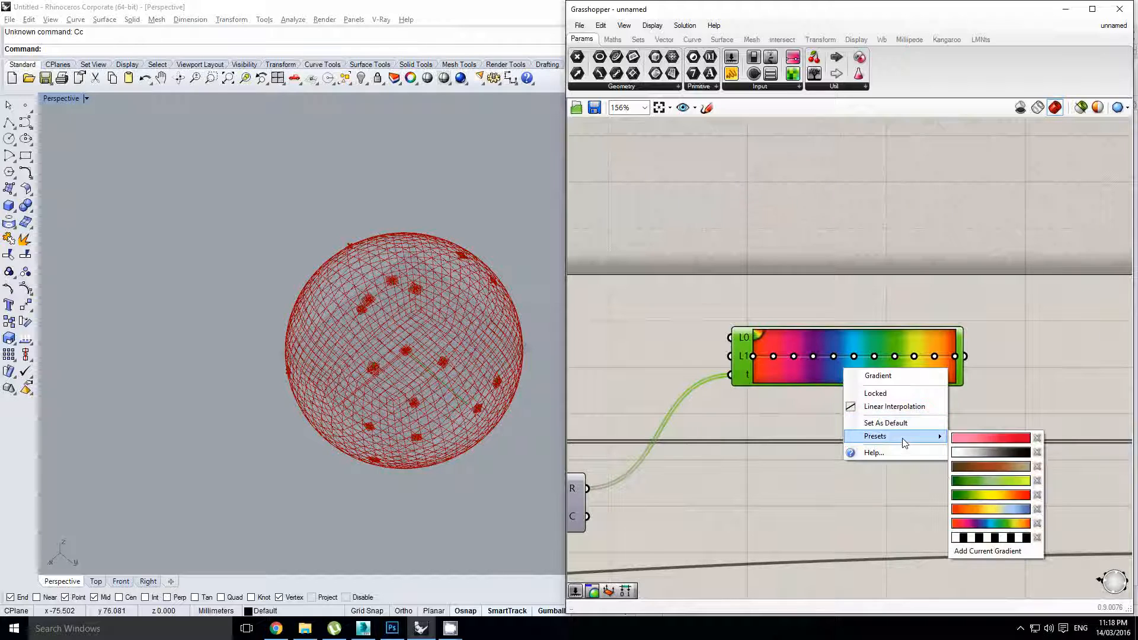
{"action": "left_click", "coordinate": [994, 510]}
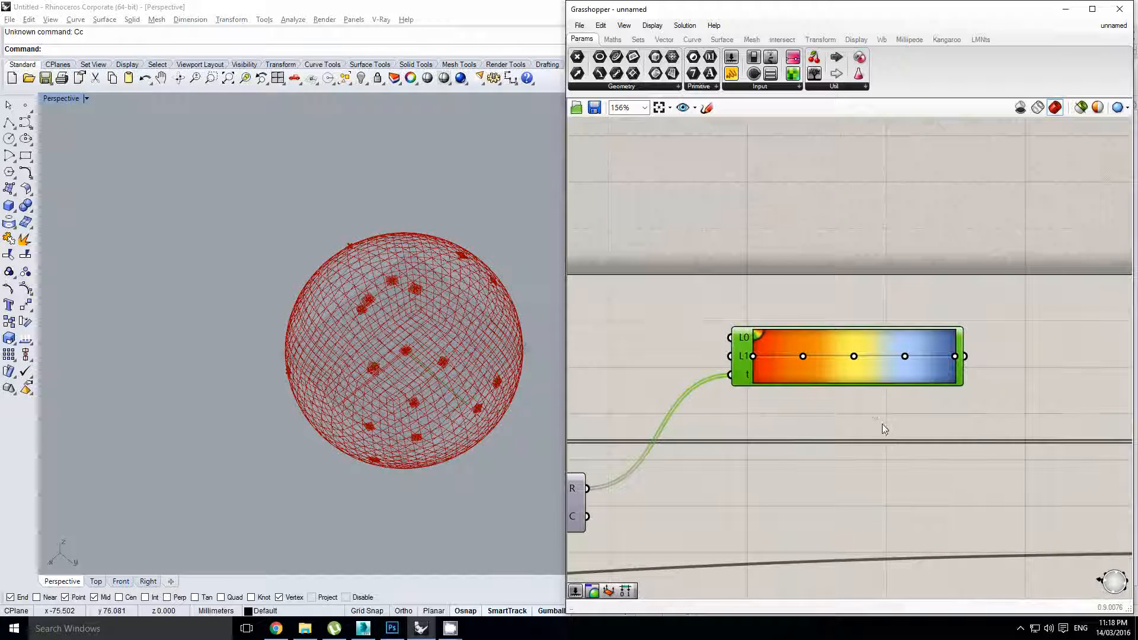
{"action": "right_click_drag", "start_coordinate": [863, 418], "coordinate": [815, 424]}
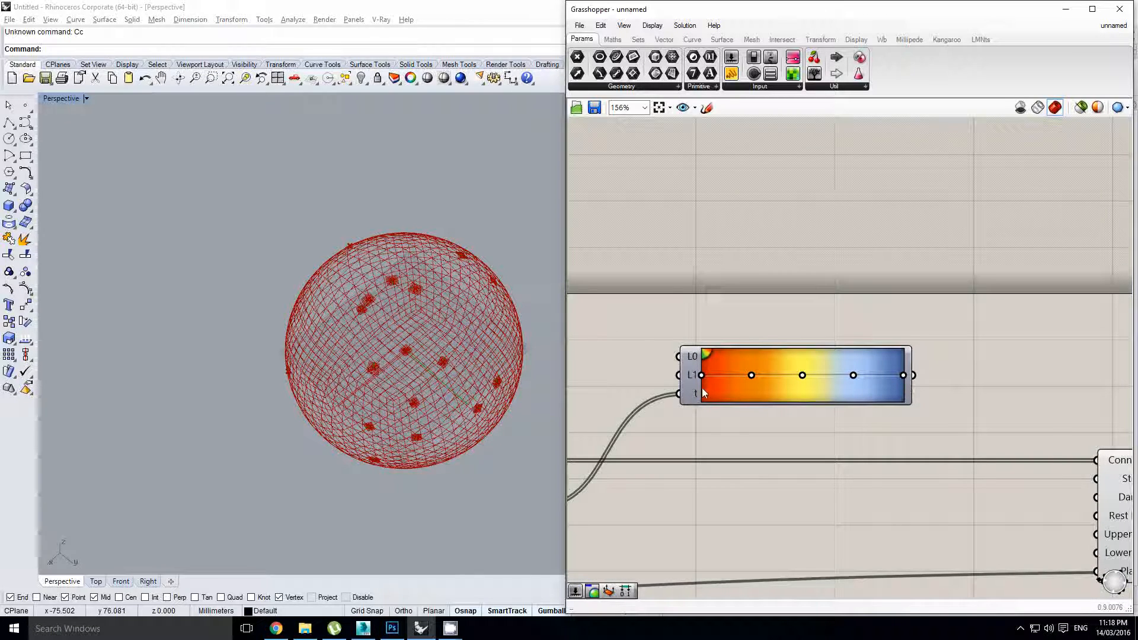
{"action": "scroll", "coordinate": [704, 394], "scroll_direction": "down", "scroll_amount": 3}
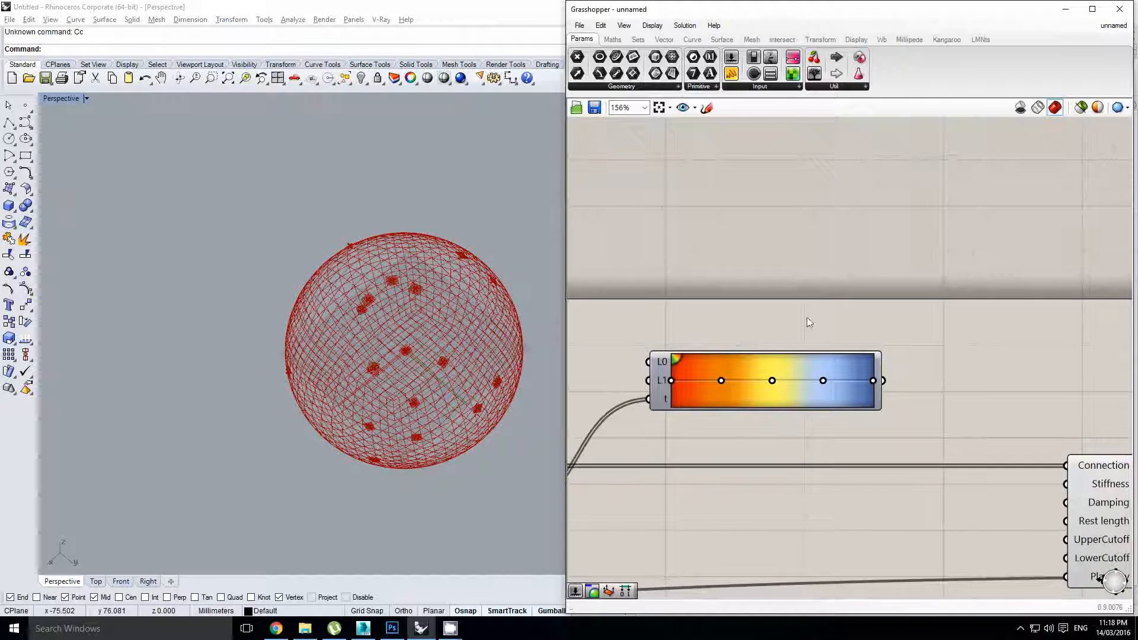
{"action": "right_click_drag", "start_coordinate": [799, 369], "coordinate": [832, 373]}
{"action": "left_click", "coordinate": [795, 385]}
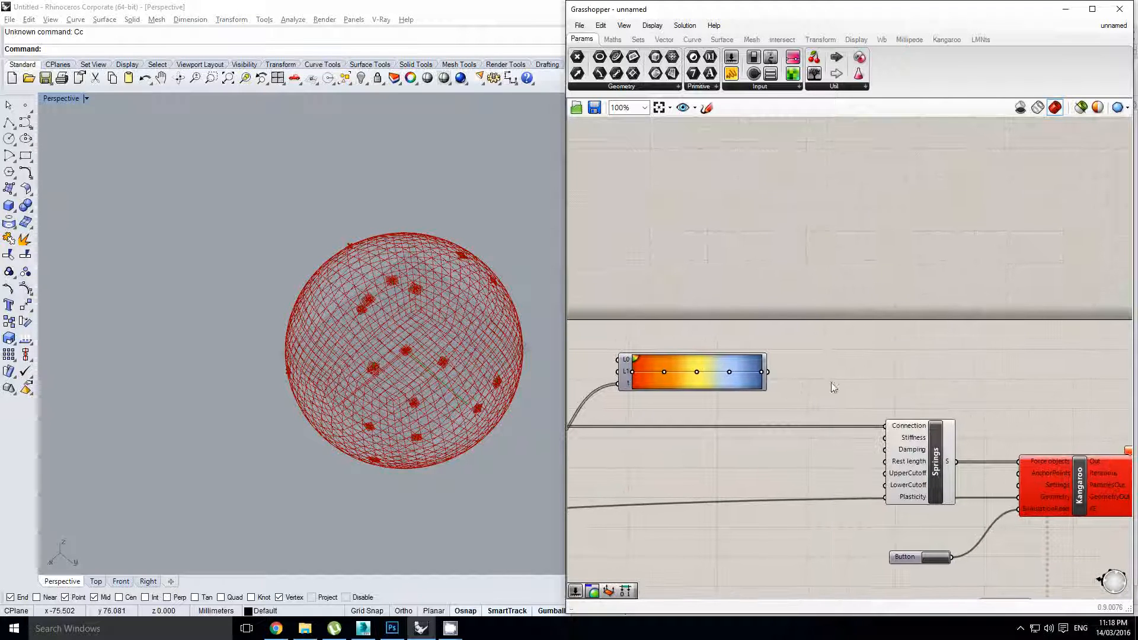
Reset the Kangaroo simulation
{"action": "right_click_drag", "start_coordinate": [926, 380], "coordinate": [796, 377]}
{"action": "scroll", "coordinate": [795, 376], "scroll_direction": "down", "scroll_amount": 1}
{"action": "right_click_drag", "start_coordinate": [1038, 442], "coordinate": [1001, 438]}
{"action": "left_click", "coordinate": [986, 461]}
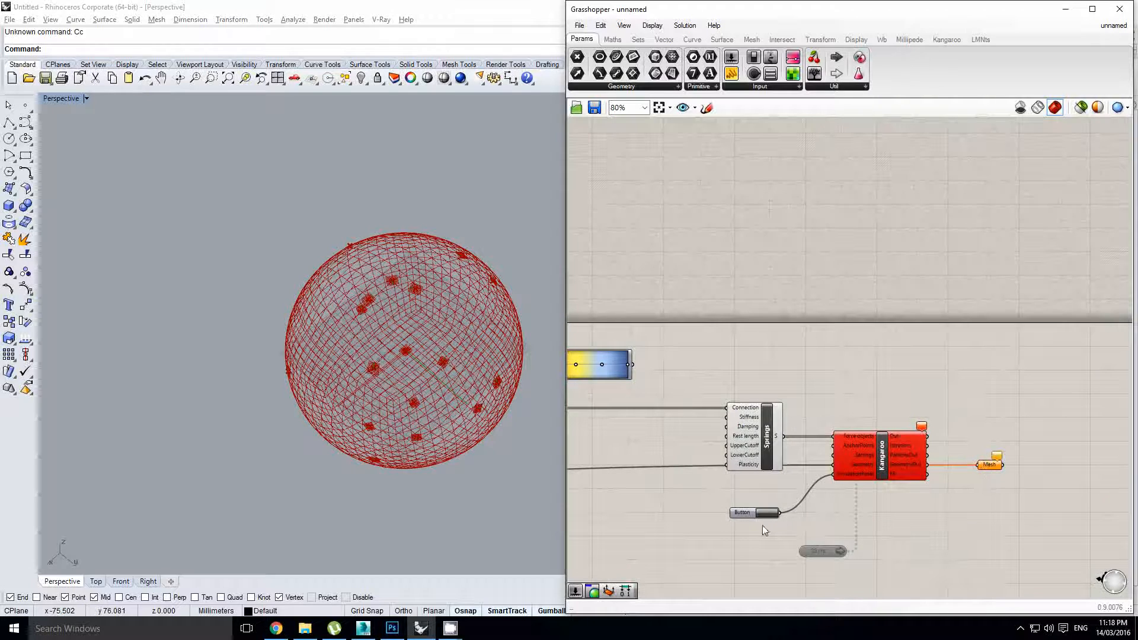
{"action": "left_click", "coordinate": [759, 514]}
Hide the Kangaroo solver's preview
{"action": "right_click_drag", "start_coordinate": [643, 488], "coordinate": [704, 482]}
{"action": "right_click_drag", "start_coordinate": [1039, 421], "coordinate": [927, 413]}
{"action": "left_click", "coordinate": [935, 448]}
{"action": "left_click", "coordinate": [835, 439]}
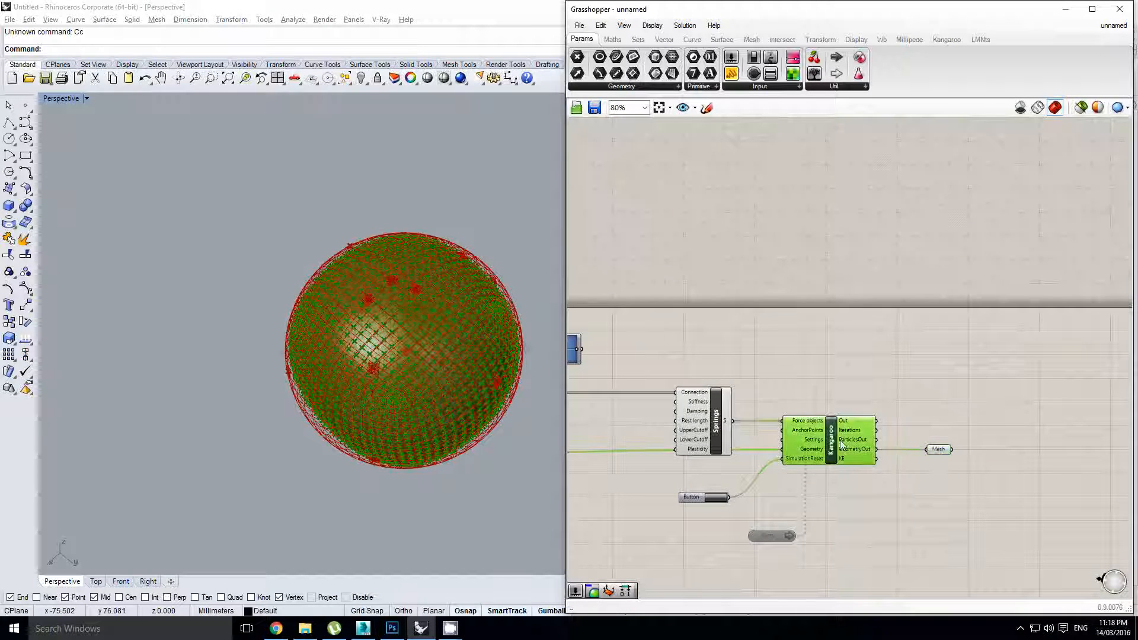
{"action": "middle_click", "coordinate": [836, 439]}
{"action": "left_click", "coordinate": [816, 415]}
Turn off the wbEdges component's preview
{"action": "left_click", "coordinate": [714, 431]}
{"action": "right_click_drag", "start_coordinate": [651, 442], "coordinate": [875, 440]}
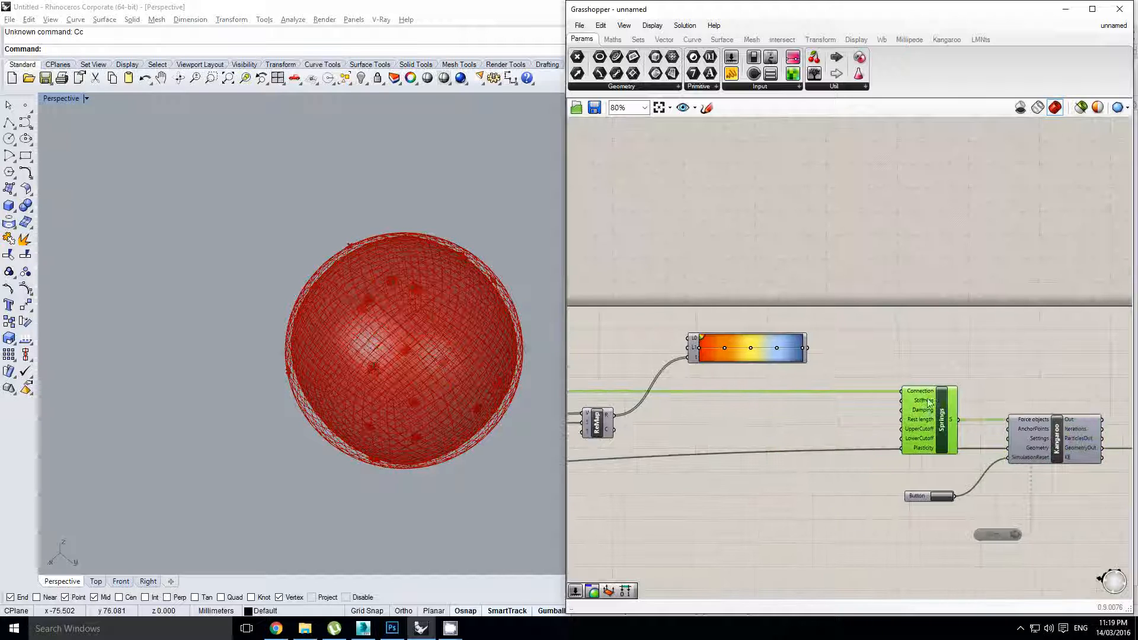
{"action": "right_click_drag", "start_coordinate": [610, 449], "coordinate": [824, 436]}
{"action": "right_click_drag", "start_coordinate": [726, 433], "coordinate": [881, 433]}
{"action": "left_click", "coordinate": [636, 373]}
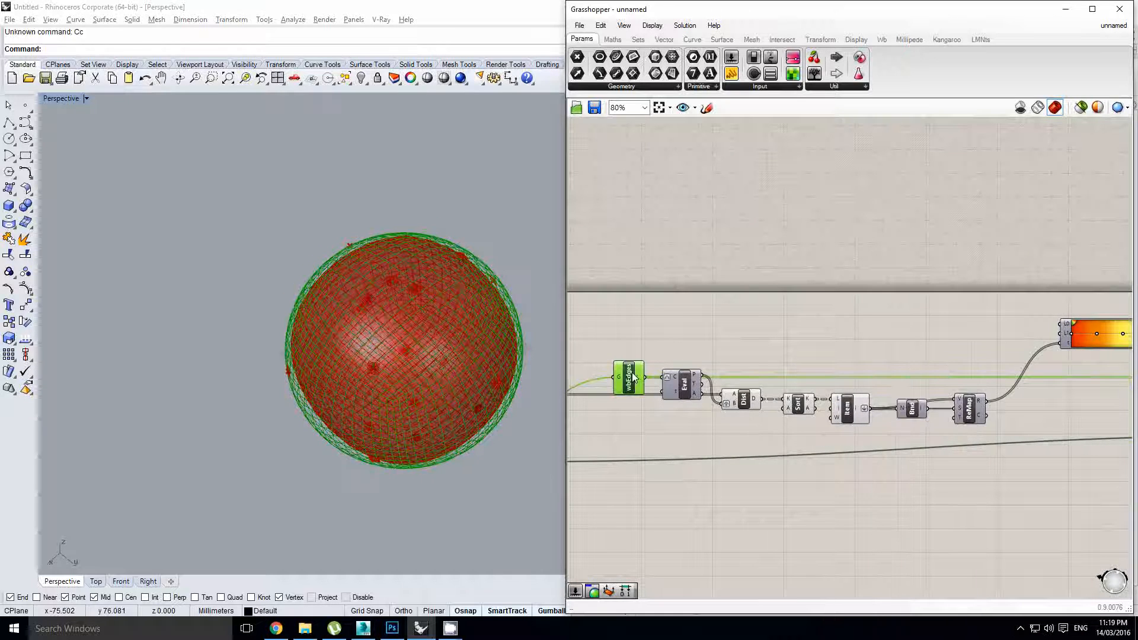
{"action": "middle_click", "coordinate": [633, 373]}
{"action": "left_click", "coordinate": [608, 349]}
Review the rest of the definition and the last component's preview
{"action": "right_click_drag", "start_coordinate": [958, 342], "coordinate": [762, 343]}
{"action": "right_click_drag", "start_coordinate": [1003, 409], "coordinate": [753, 375]}
{"action": "scroll", "coordinate": [941, 399], "scroll_direction": "down", "scroll_amount": 2}
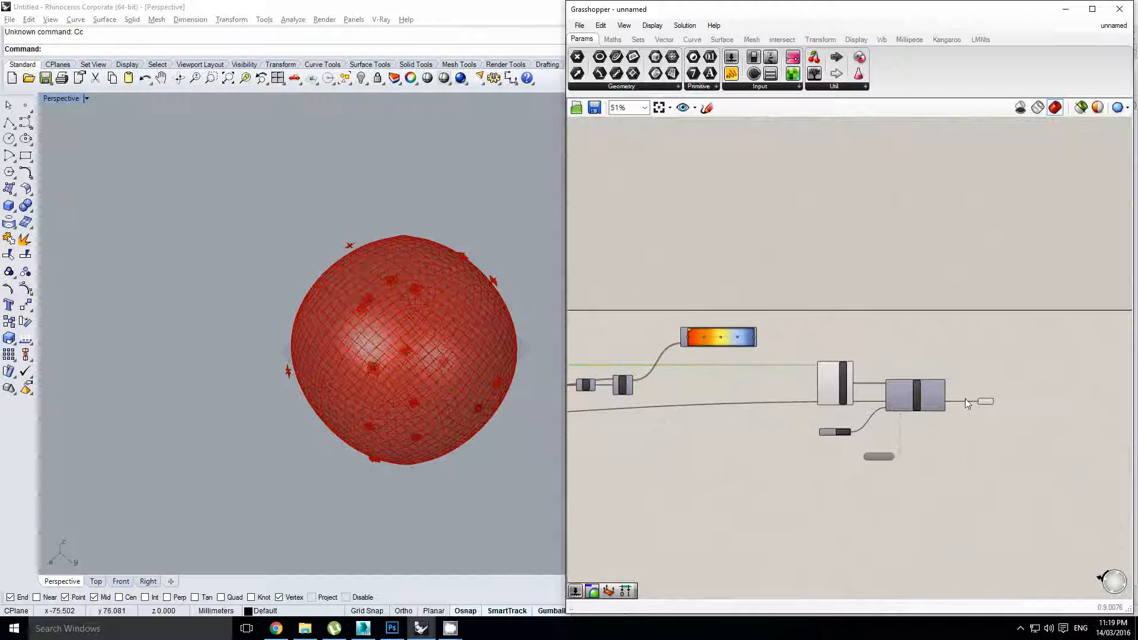
{"action": "scroll", "coordinate": [977, 401], "scroll_direction": "up", "scroll_amount": 2}
{"action": "left_click", "coordinate": [987, 403]}
{"action": "scroll", "coordinate": [779, 400], "scroll_direction": "down", "scroll_amount": 4}
{"action": "right_click_drag", "start_coordinate": [586, 391], "coordinate": [835, 405]}
{"action": "scroll", "coordinate": [746, 409], "scroll_direction": "up", "scroll_amount": 2}
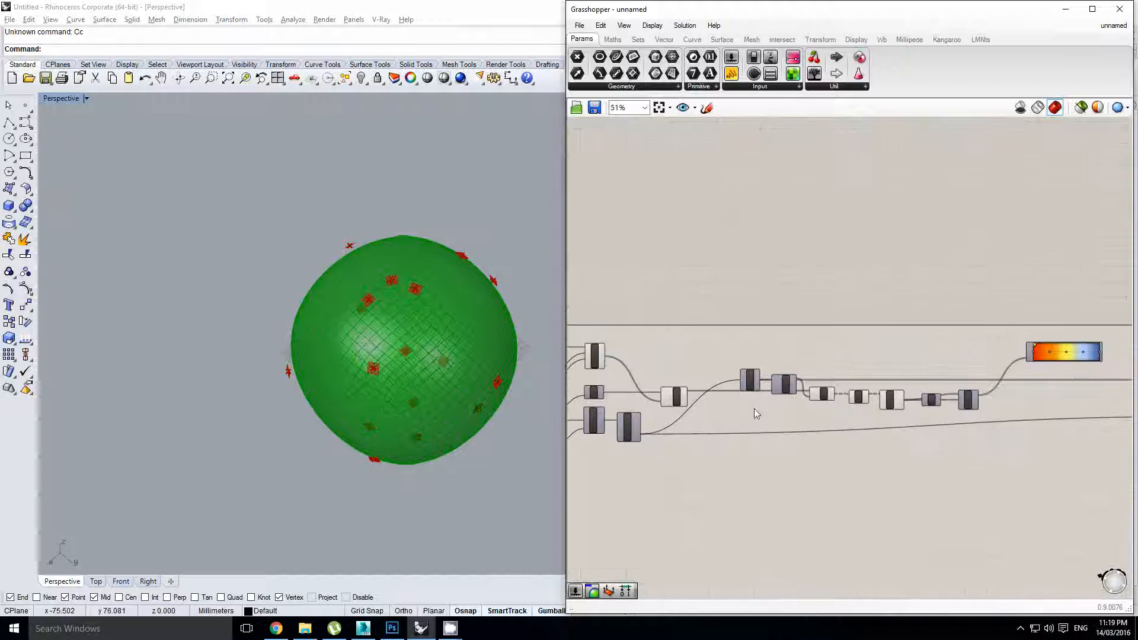
{"action": "right_click_drag", "start_coordinate": [763, 408], "coordinate": [789, 410]}
{"action": "left_click", "coordinate": [753, 398]}
{"action": "scroll", "coordinate": [793, 406], "scroll_direction": "up", "scroll_amount": 2}
Copy wbEdges and Eval right of Kangaroo and feed the solver's mesh into the wbEdges copy
{"action": "left_click_drag", "start_coordinate": [828, 414], "coordinate": [750, 356]}
{"action": "scroll", "coordinate": [753, 361], "scroll_direction": "down", "scroll_amount": 3}
{"action": "left_click_drag", "start_coordinate": [1043, 381], "coordinate": [1074, 377], "text": "alt"}
{"action": "scroll", "coordinate": [1073, 377], "scroll_direction": "up", "scroll_amount": 5}
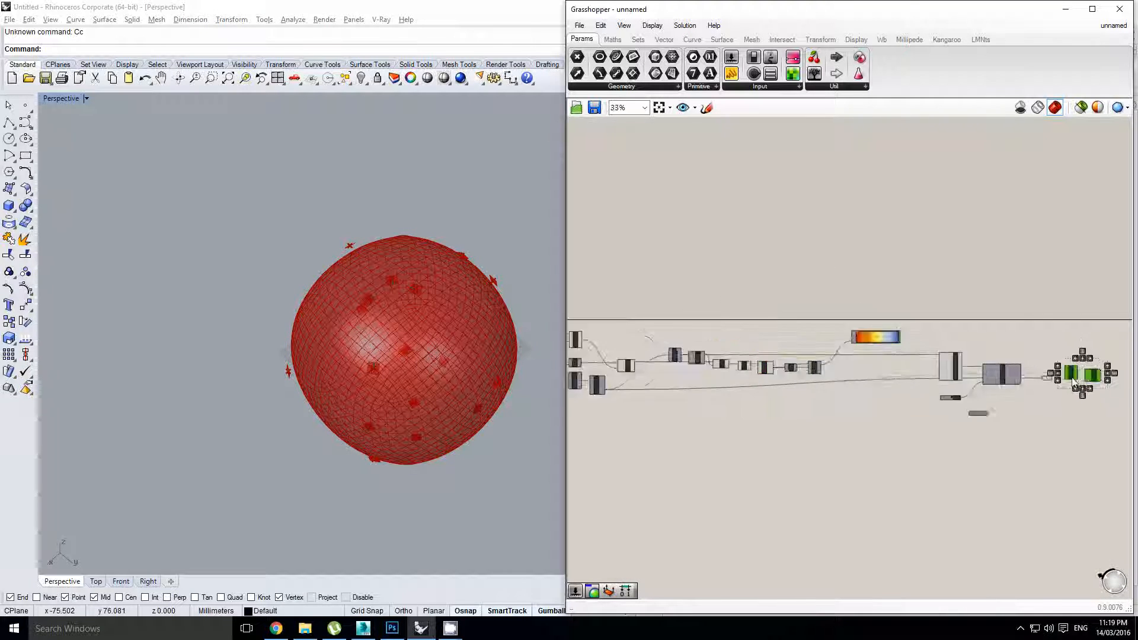
{"action": "right_click_drag", "start_coordinate": [1009, 423], "coordinate": [852, 454]}
{"action": "left_click", "coordinate": [853, 453]}
{"action": "left_click_drag", "start_coordinate": [856, 409], "coordinate": [904, 420]}
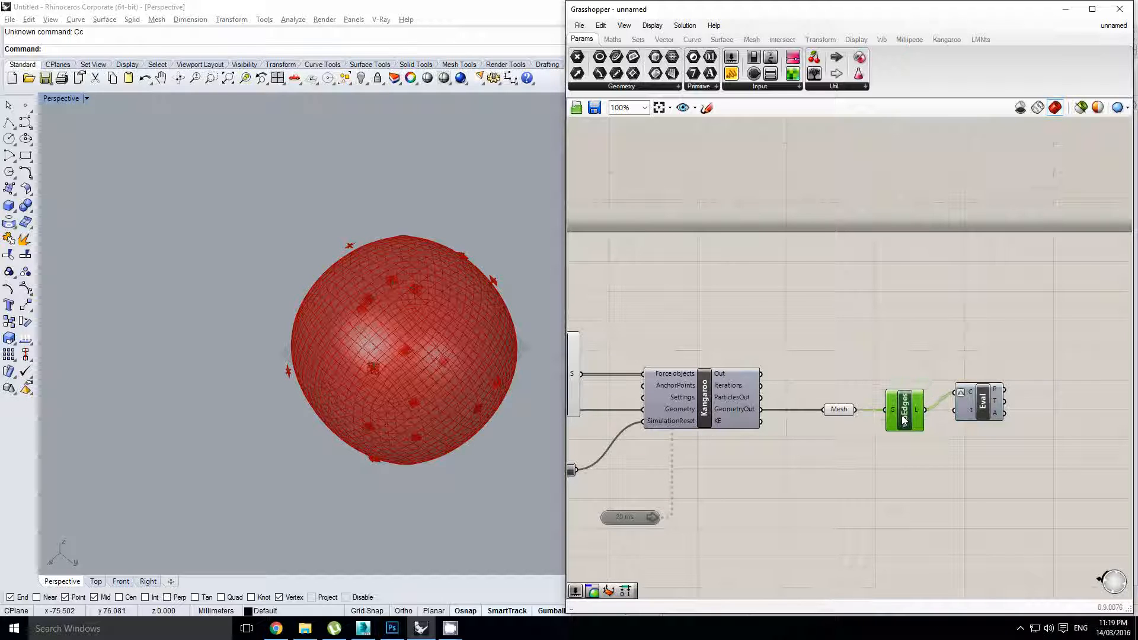
Add a Custom Preview taking the copied Eval points as geometry and Gradient colours
{"action": "left_click_drag", "start_coordinate": [982, 413], "coordinate": [979, 430]}
{"action": "right_click_drag", "start_coordinate": [1047, 384], "coordinate": [961, 393]}
{"action": "double_click", "coordinate": [973, 378]}
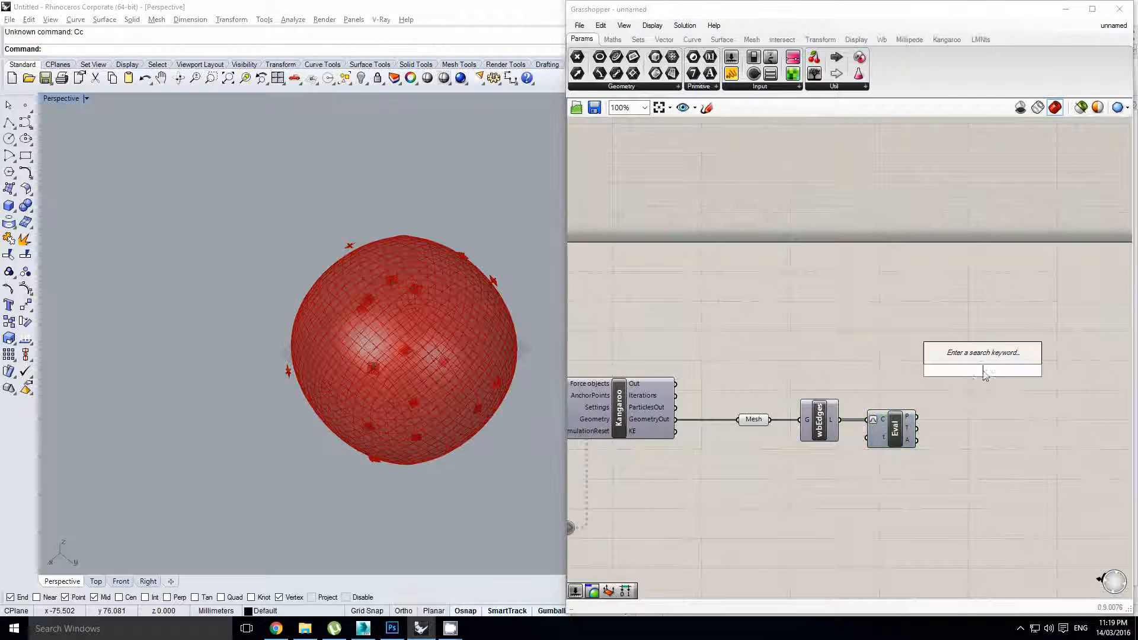
{"action": "type", "text": "geometr"}
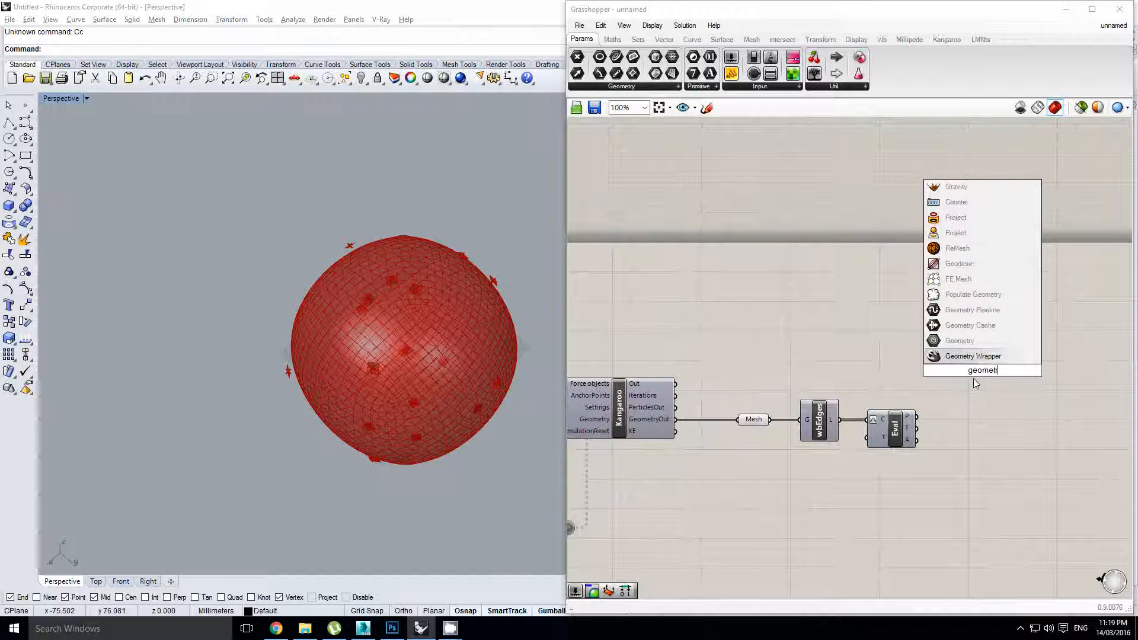
{"action": "type", "text": "y pre"}
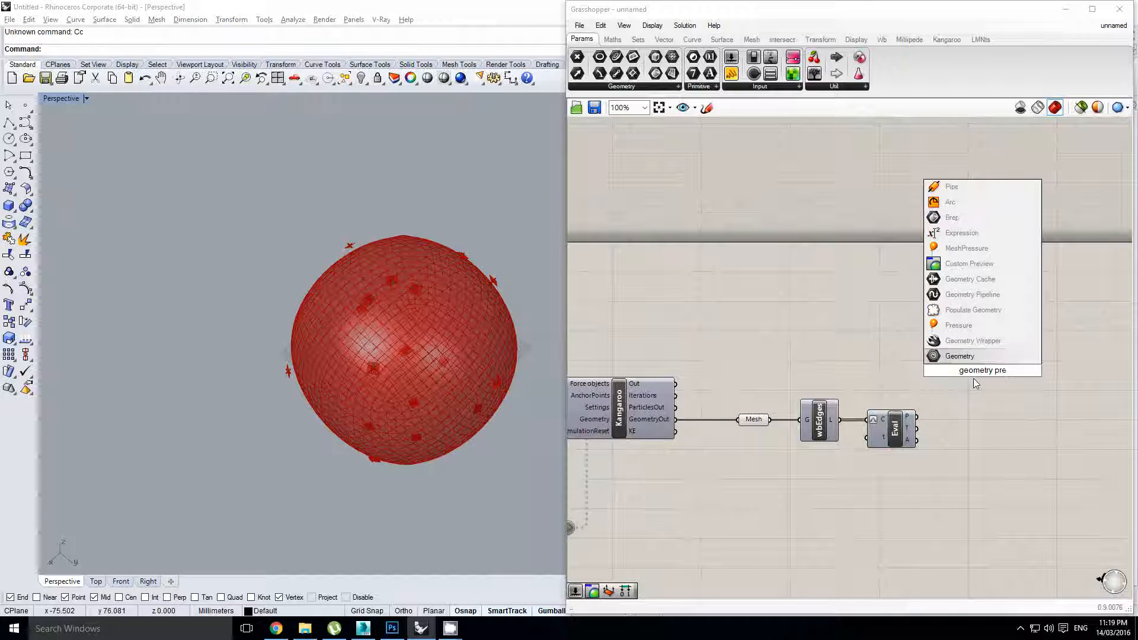
{"action": "type", "text": "view"}
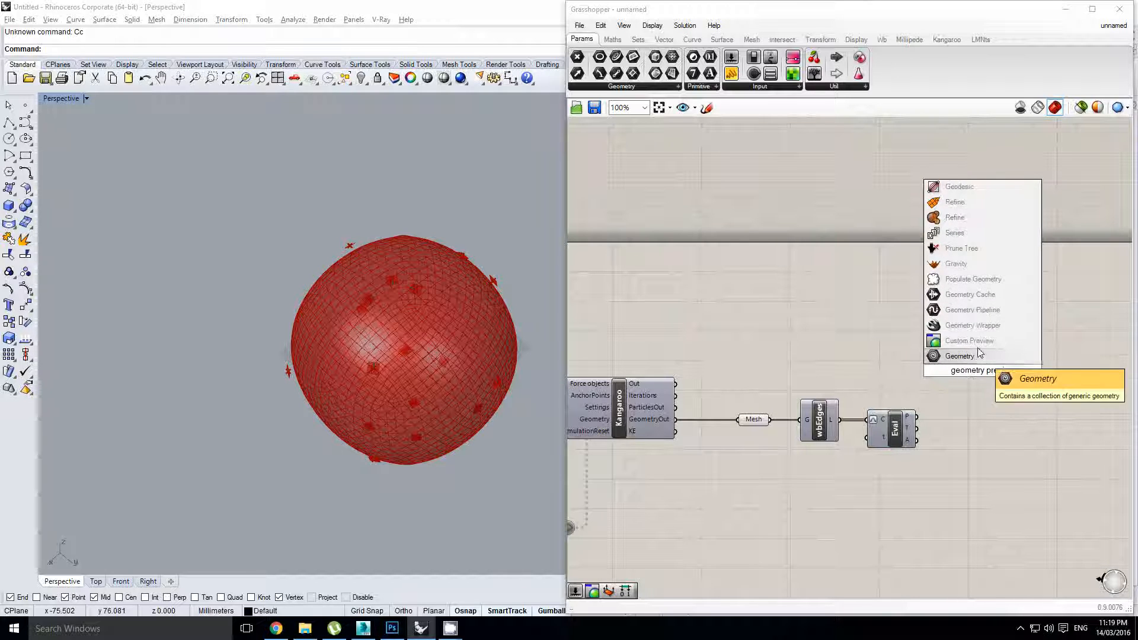
{"action": "left_click", "coordinate": [977, 343]}
{"action": "scroll", "coordinate": [957, 380], "scroll_direction": "up", "scroll_amount": 1}
{"action": "left_click_drag", "start_coordinate": [908, 427], "coordinate": [970, 356]}
{"action": "scroll", "coordinate": [878, 345], "scroll_direction": "down", "scroll_amount": 3}
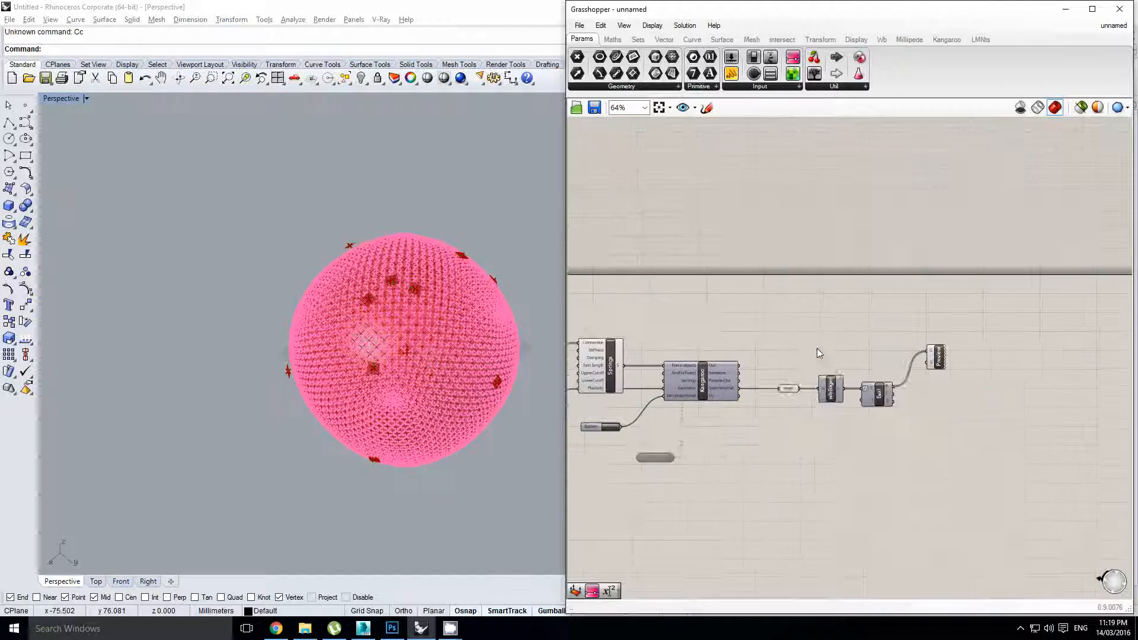
{"action": "right_click_drag", "start_coordinate": [817, 347], "coordinate": [939, 361]}
{"action": "left_click_drag", "start_coordinate": [622, 322], "coordinate": [1054, 378]}
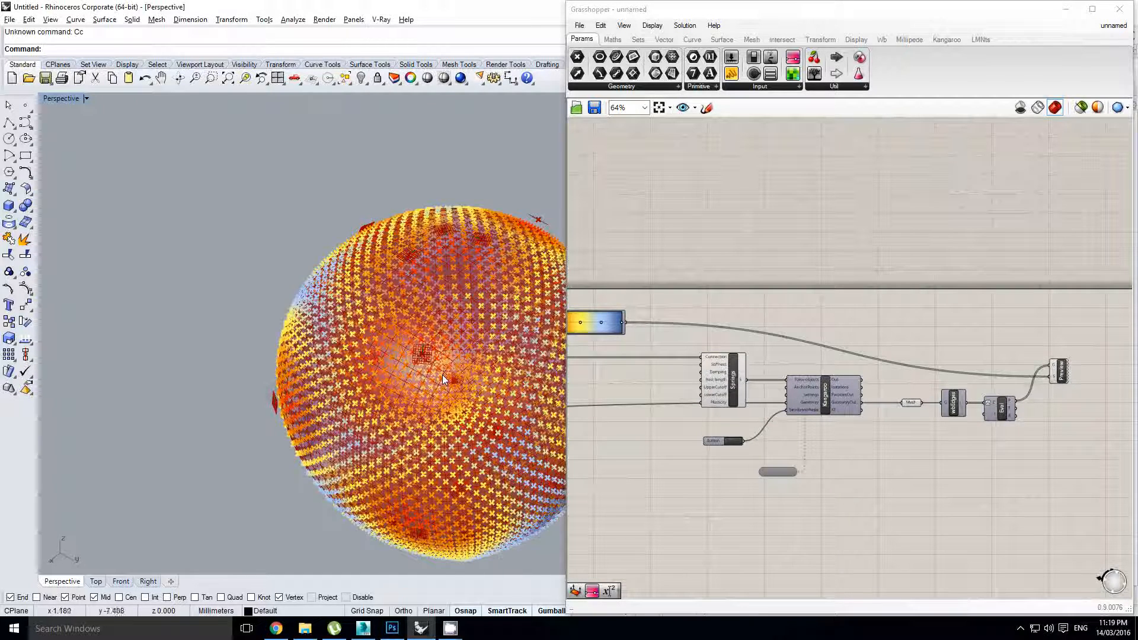
{"action": "scroll", "coordinate": [400, 384], "scroll_direction": "up", "scroll_amount": 2}
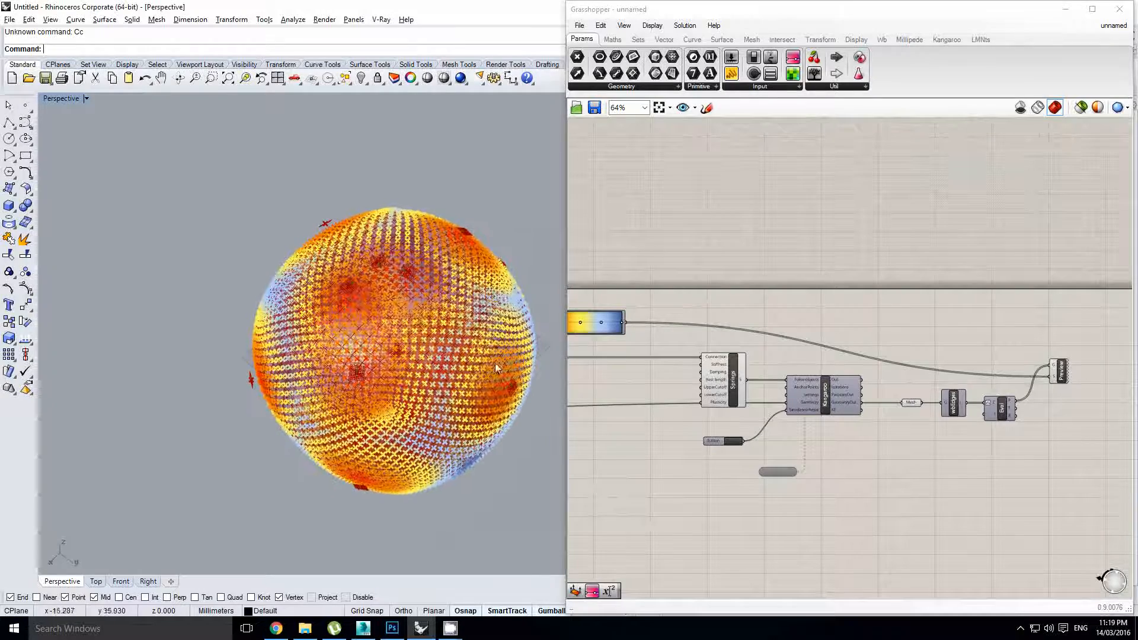
{"action": "right_click_drag", "start_coordinate": [675, 330], "coordinate": [862, 339]}
{"action": "left_click", "coordinate": [612, 407]}
{"action": "right_click_drag", "start_coordinate": [611, 407], "coordinate": [672, 409]}
{"action": "right_click_drag", "start_coordinate": [686, 368], "coordinate": [832, 378]}
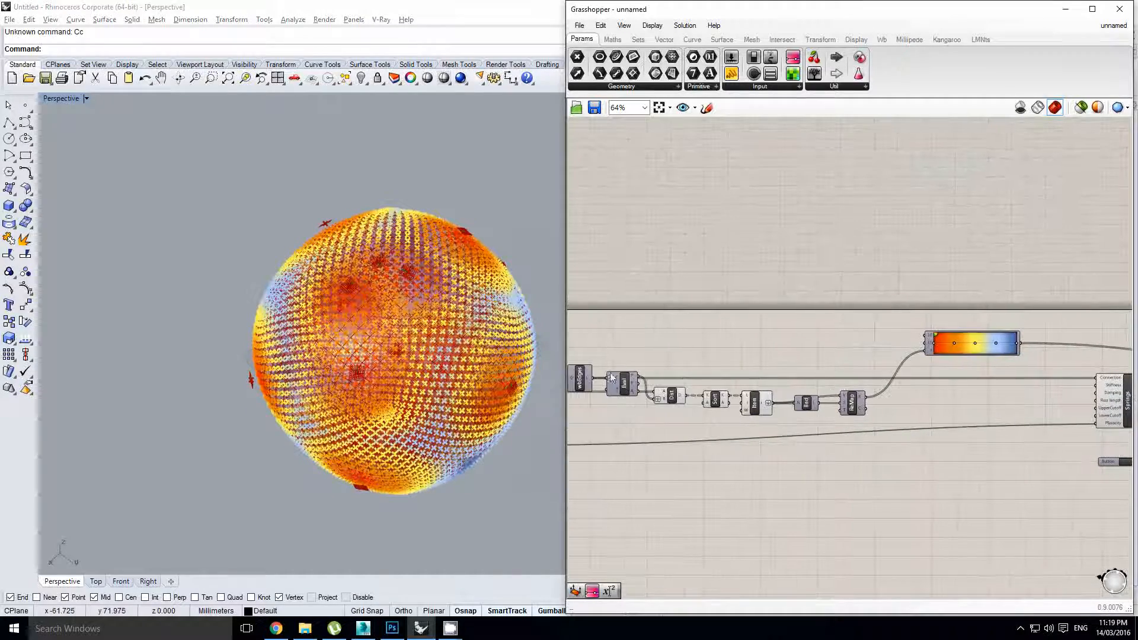
{"action": "right_click_drag", "start_coordinate": [369, 408], "coordinate": [398, 336]}
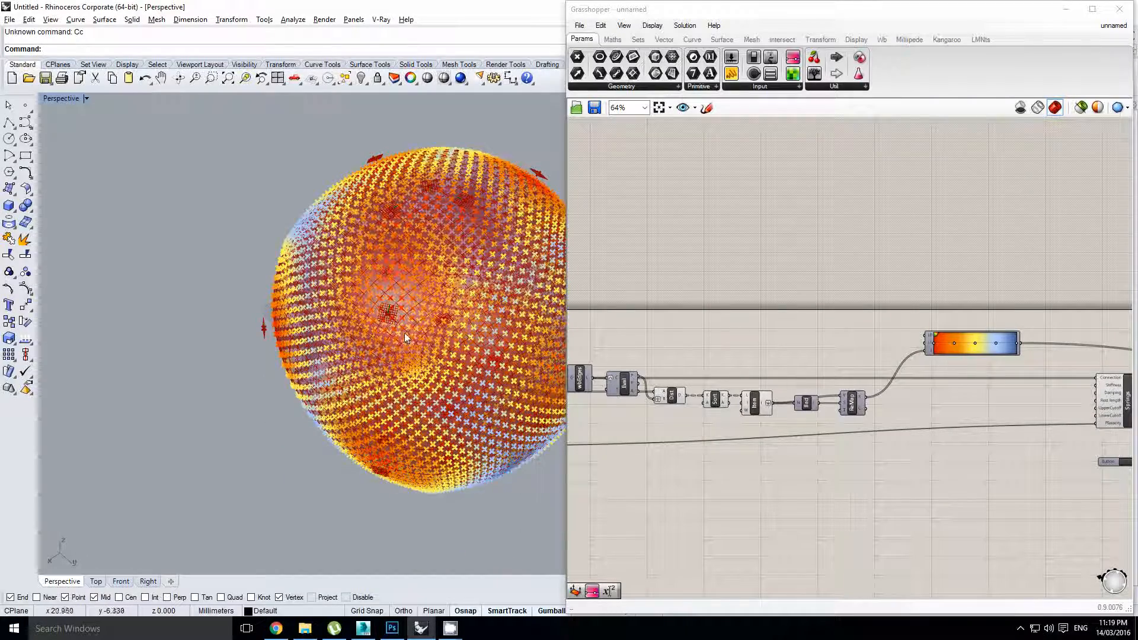
{"action": "right_click_drag", "start_coordinate": [490, 337], "coordinate": [420, 358], "text": "shift"}
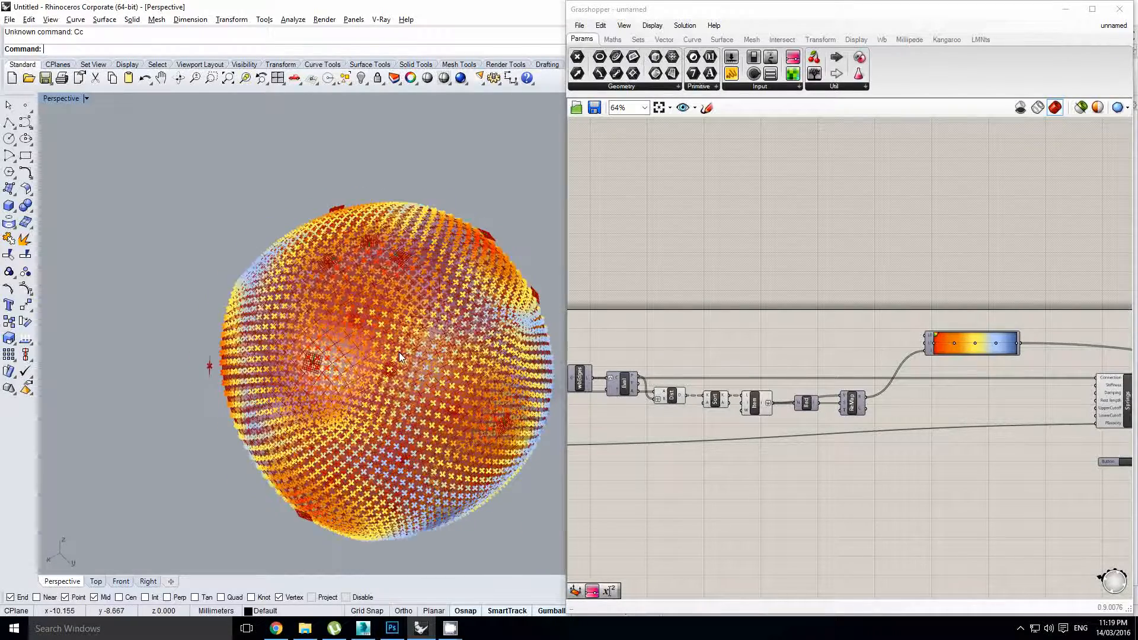
{"action": "mouse_move", "coordinate": [399, 352]}
{"action": "right_mouse_down"}
{"action": "mouse_move", "coordinate": [426, 328]}
{"action": "mouse_move", "coordinate": [417, 340]}
{"action": "right_mouse_up"}
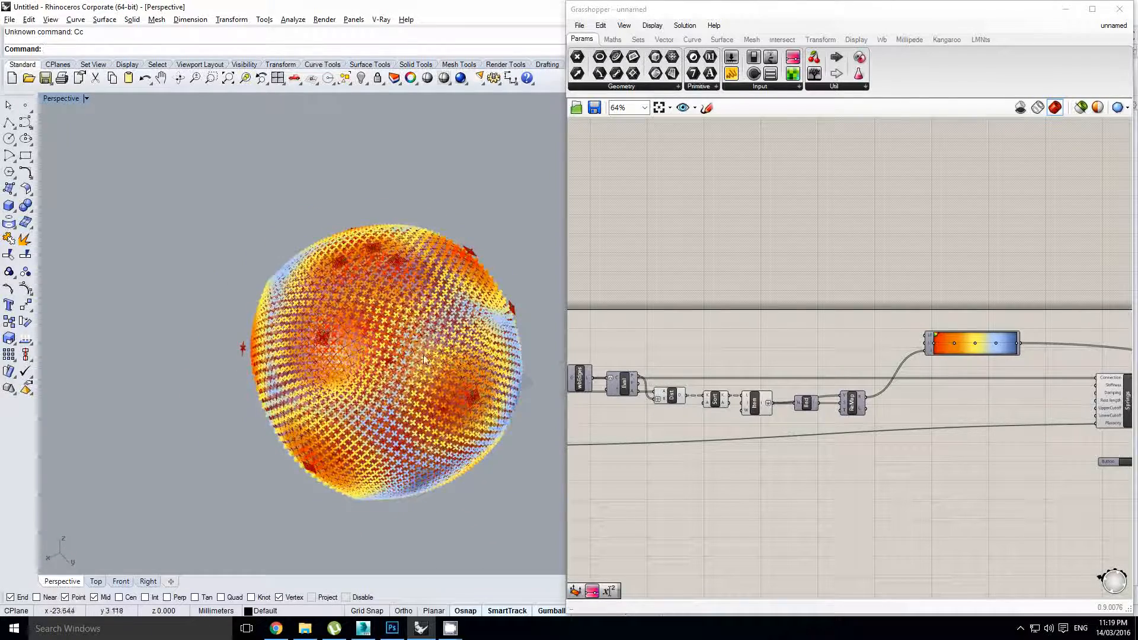
{"action": "right_click_drag", "start_coordinate": [479, 403], "coordinate": [445, 391]}
{"action": "scroll", "coordinate": [426, 335], "scroll_direction": "up", "scroll_amount": 2}
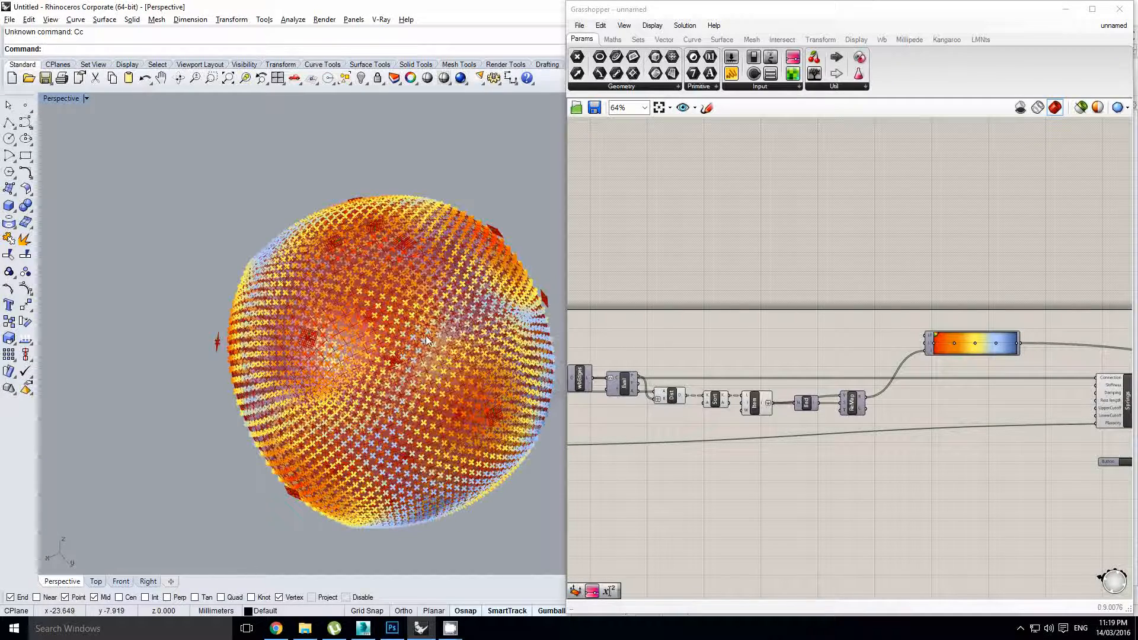
{"action": "scroll", "coordinate": [510, 322], "scroll_direction": "down", "scroll_amount": 2}
{"action": "right_click_drag", "start_coordinate": [797, 402], "coordinate": [727, 404]}
{"action": "scroll", "coordinate": [853, 394], "scroll_direction": "up", "scroll_amount": 1}
{"action": "right_click_drag", "start_coordinate": [858, 393], "coordinate": [818, 401]}
{"action": "left_click_drag", "start_coordinate": [852, 346], "coordinate": [886, 347]}
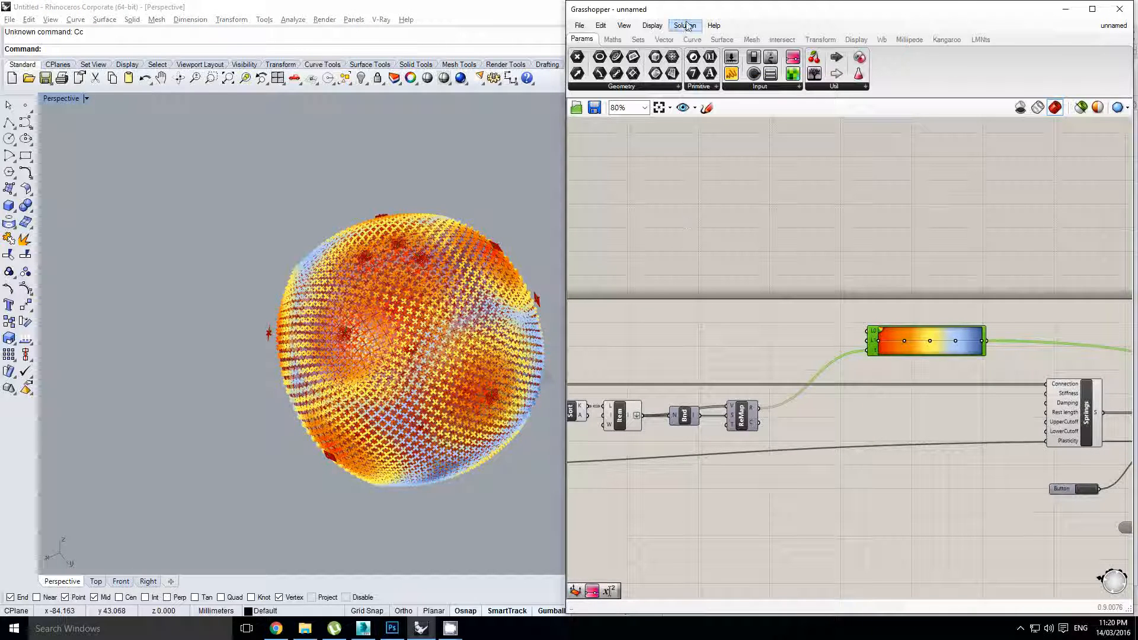
Place an Expression component from Maths > Script beside ReMap
{"action": "left_click", "coordinate": [612, 39]}
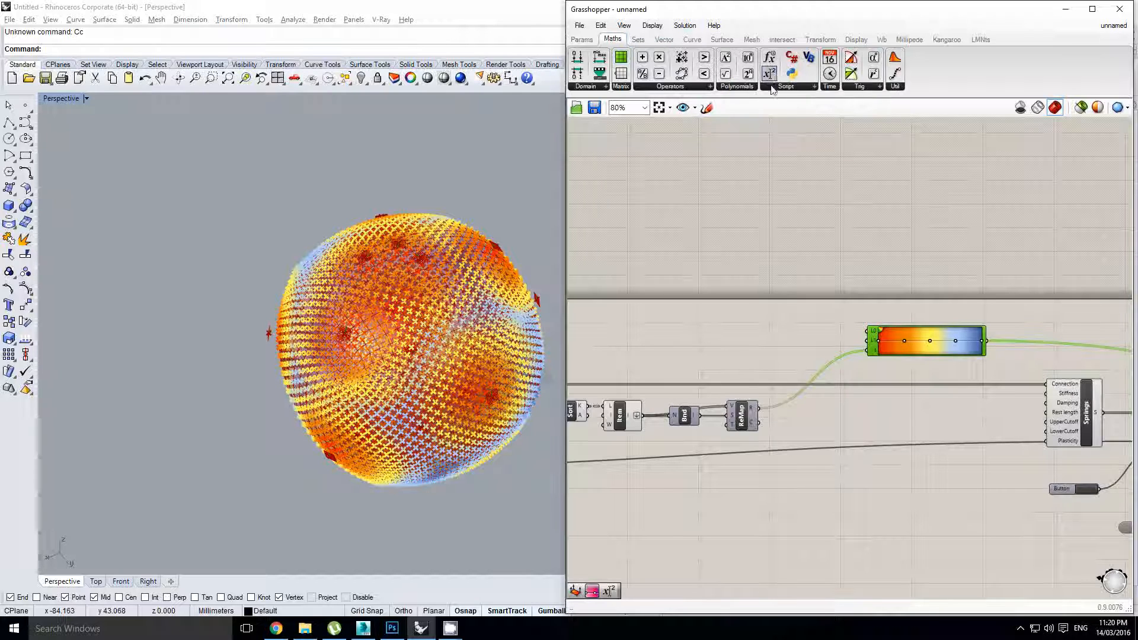
{"action": "left_click_drag", "start_coordinate": [769, 56], "coordinate": [785, 408]}
{"action": "scroll", "coordinate": [834, 395], "scroll_direction": "up", "scroll_amount": 1}
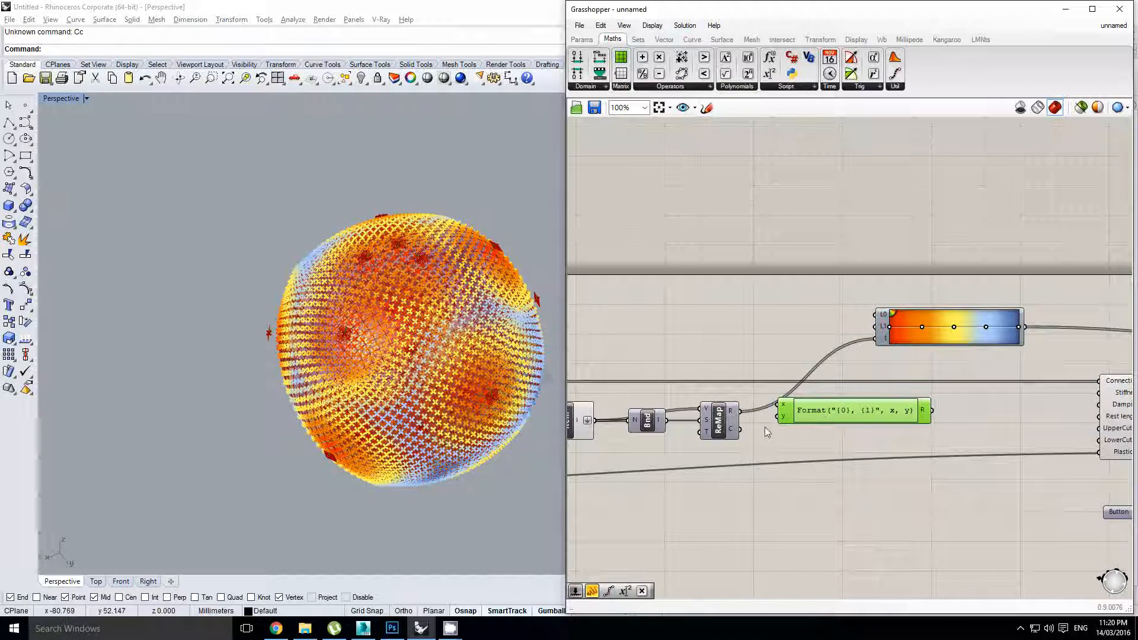
Set the Expression's formula to if(y=True,x,1-x)
{"action": "double_click", "coordinate": [833, 421]}
{"action": "left_click_drag", "start_coordinate": [835, 429], "coordinate": [566, 413]}
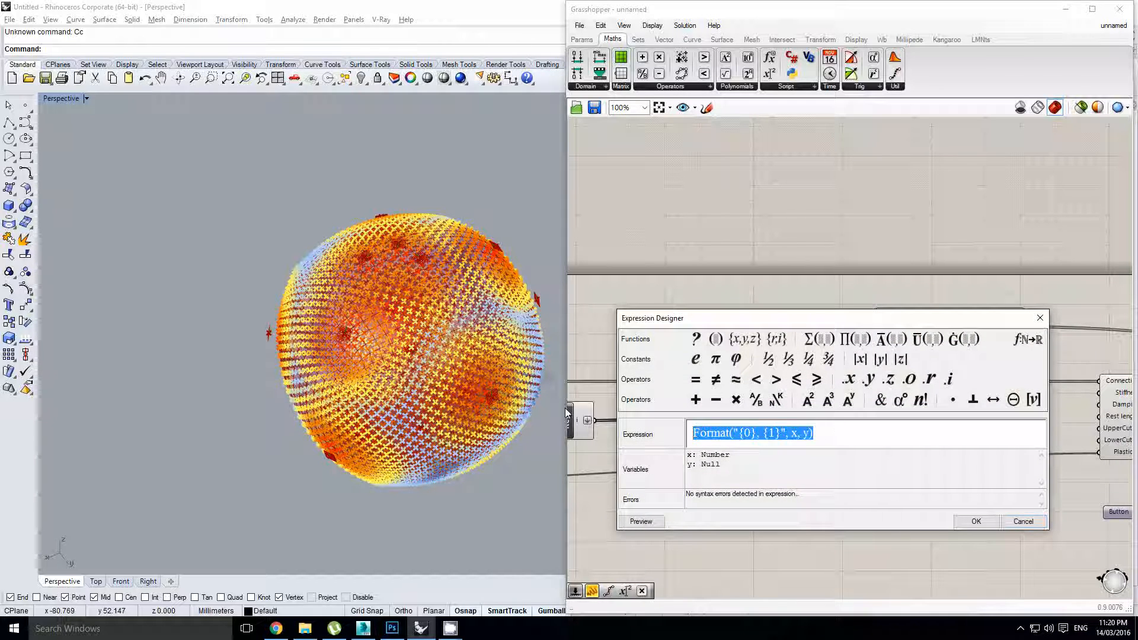
{"action": "type", "text": "if(x"}
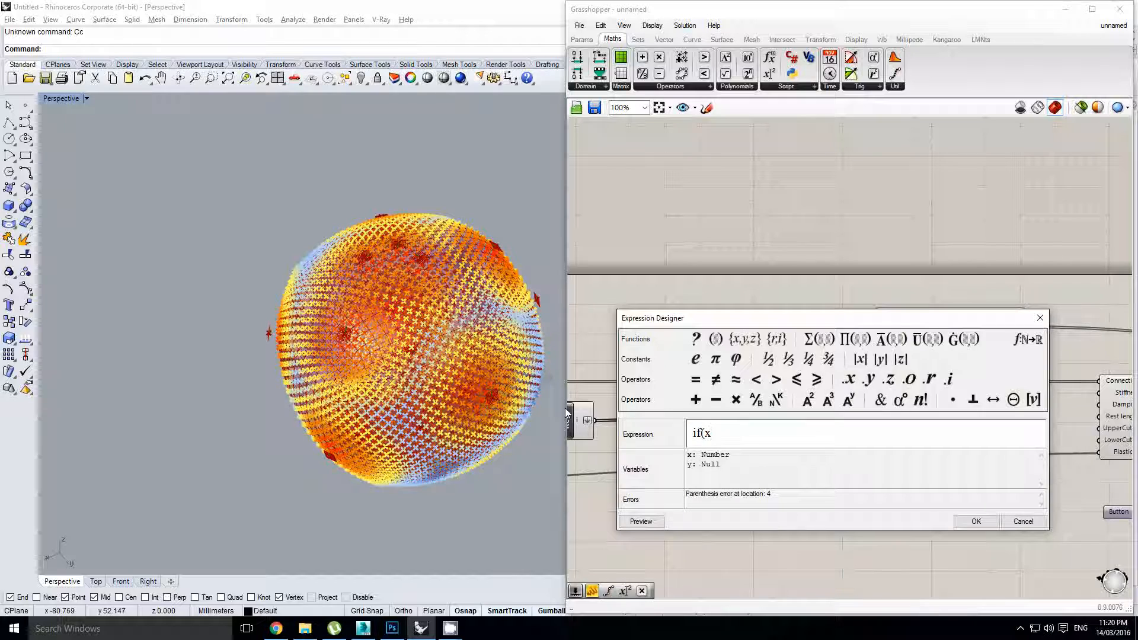
{"action": "type", "text": "=Tr"}
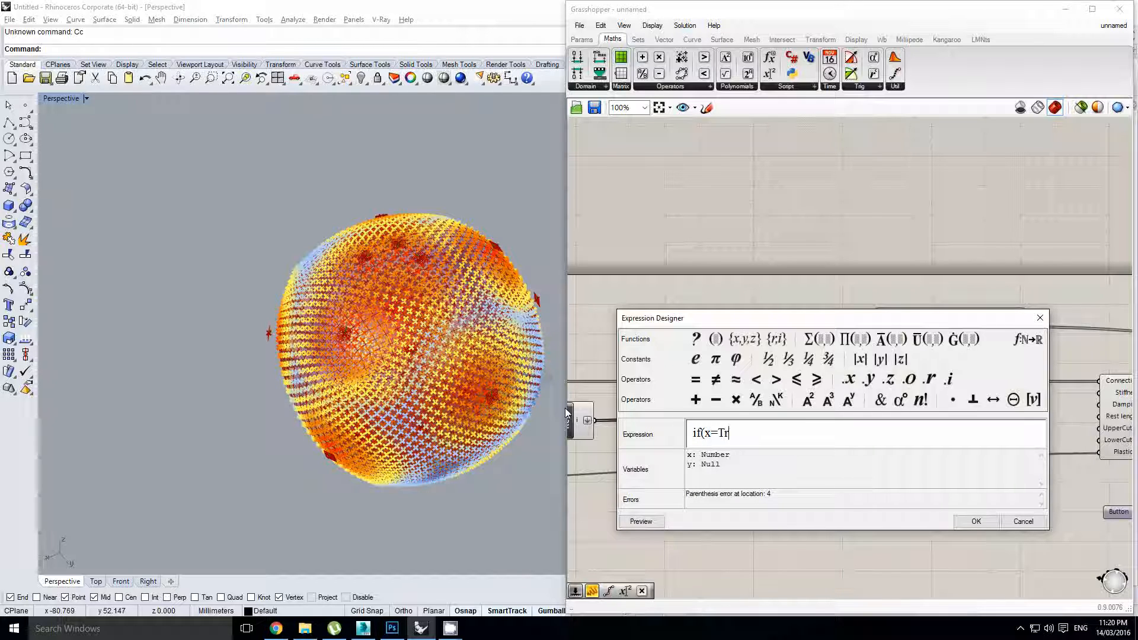
{"action": "type", "text": "ue,1-"}
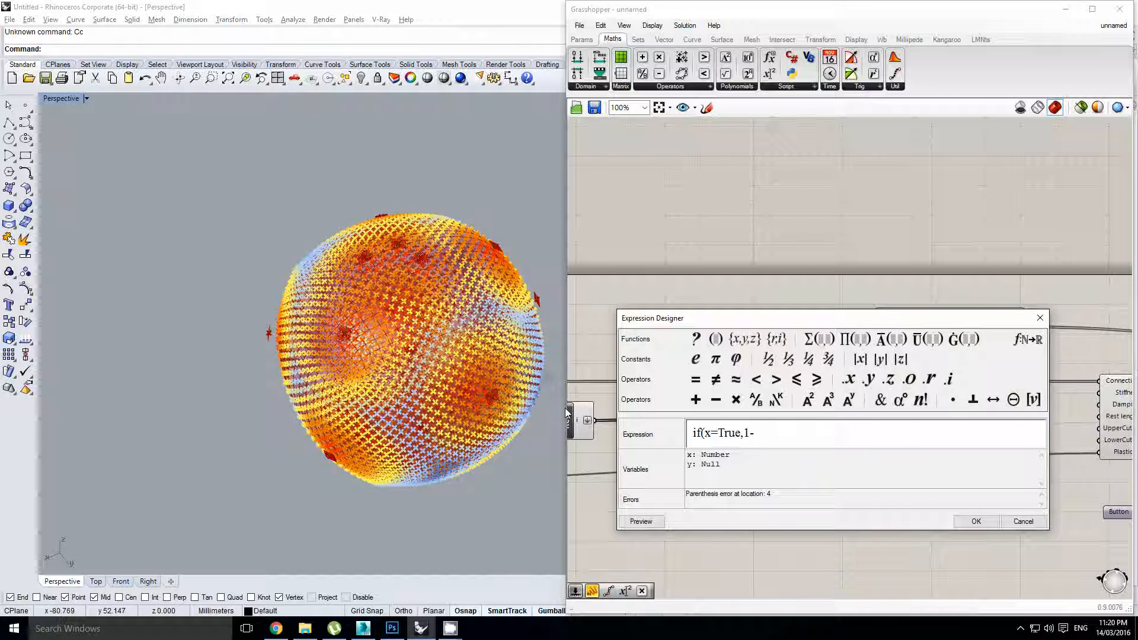
{"action": "key", "text": "BackSpace"}
{"action": "key", "text": "BackSpace"}
{"action": "type", "text": "x,"}
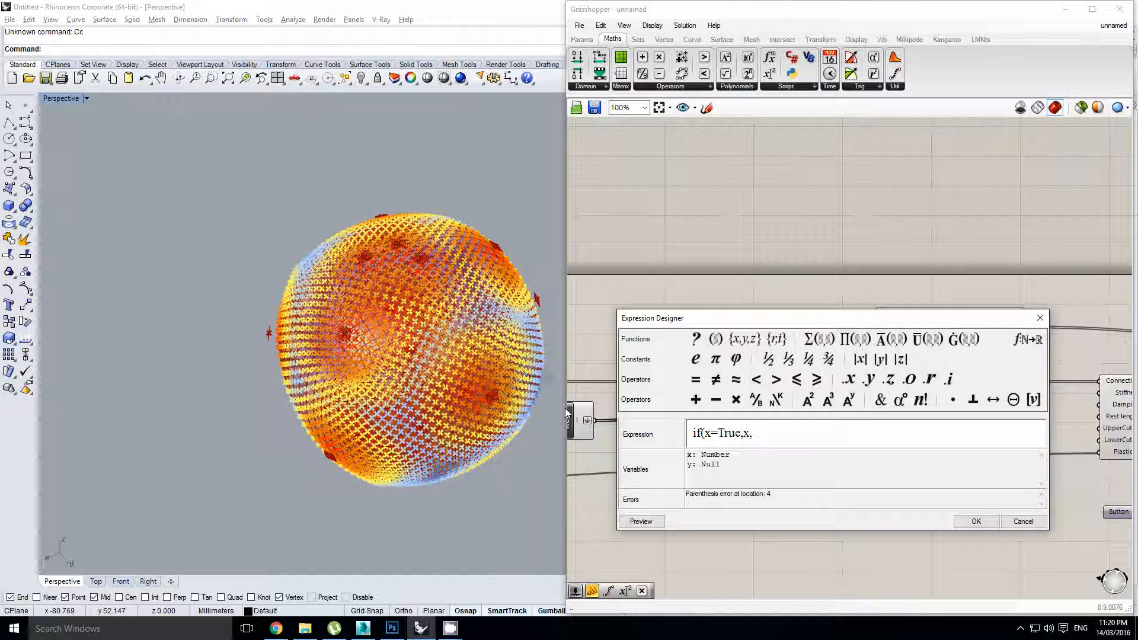
{"action": "type", "text": "1-x)"}
{"action": "double_click", "coordinate": [746, 433]}
{"action": "left_click_drag", "start_coordinate": [751, 433], "coordinate": [768, 433]}
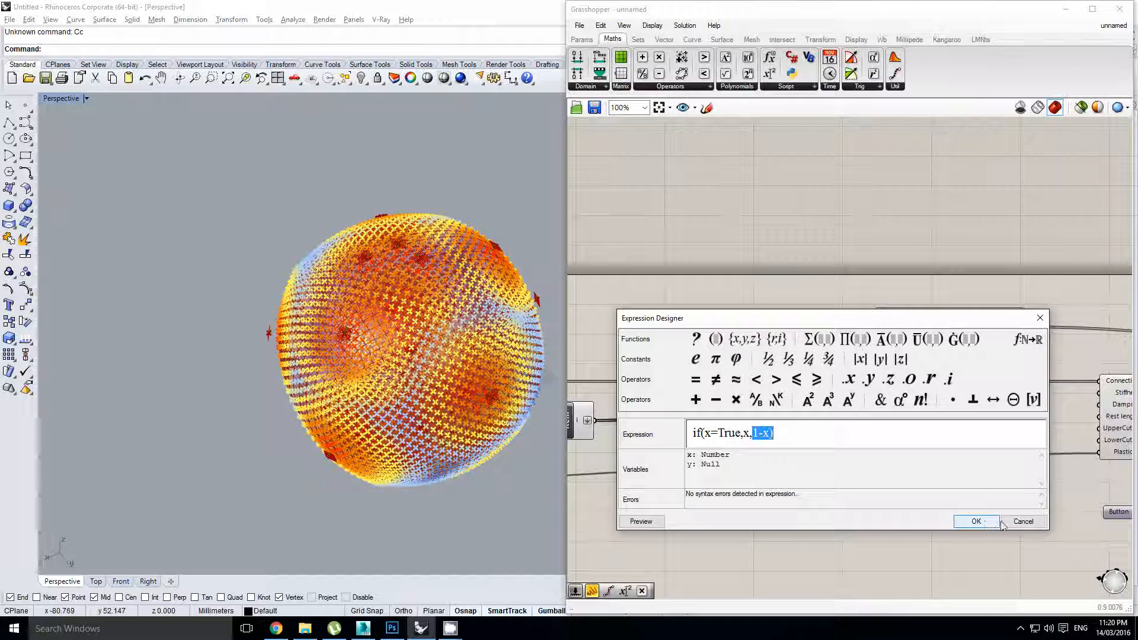
{"action": "left_click", "coordinate": [976, 521]}
{"action": "scroll", "coordinate": [817, 416], "scroll_direction": "up", "scroll_amount": 2}
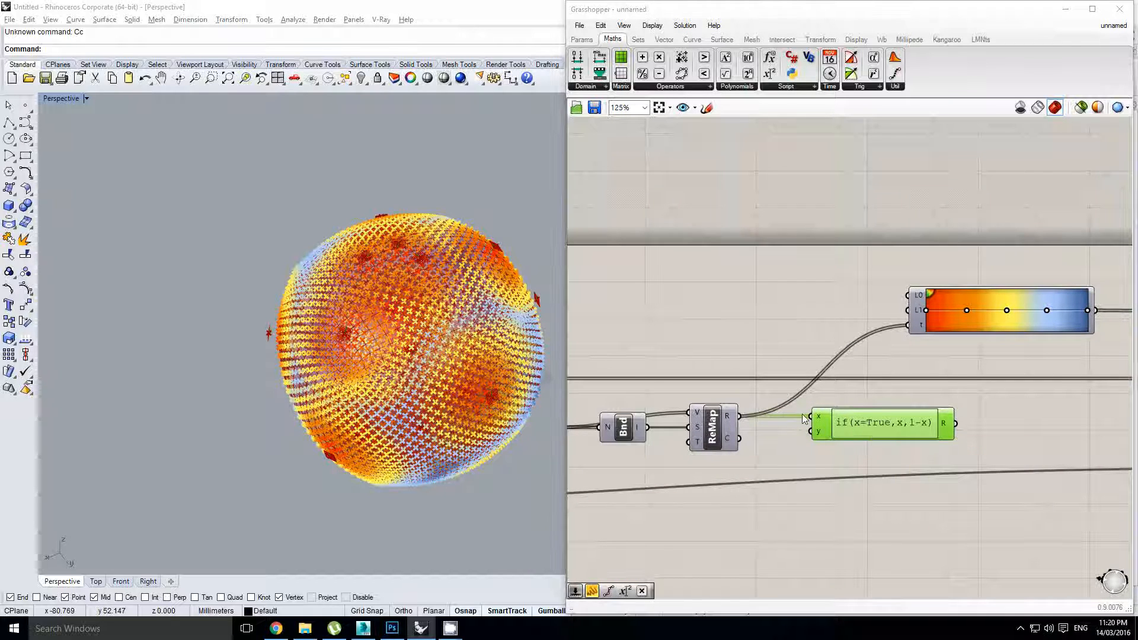
{"action": "double_click", "coordinate": [851, 423]}
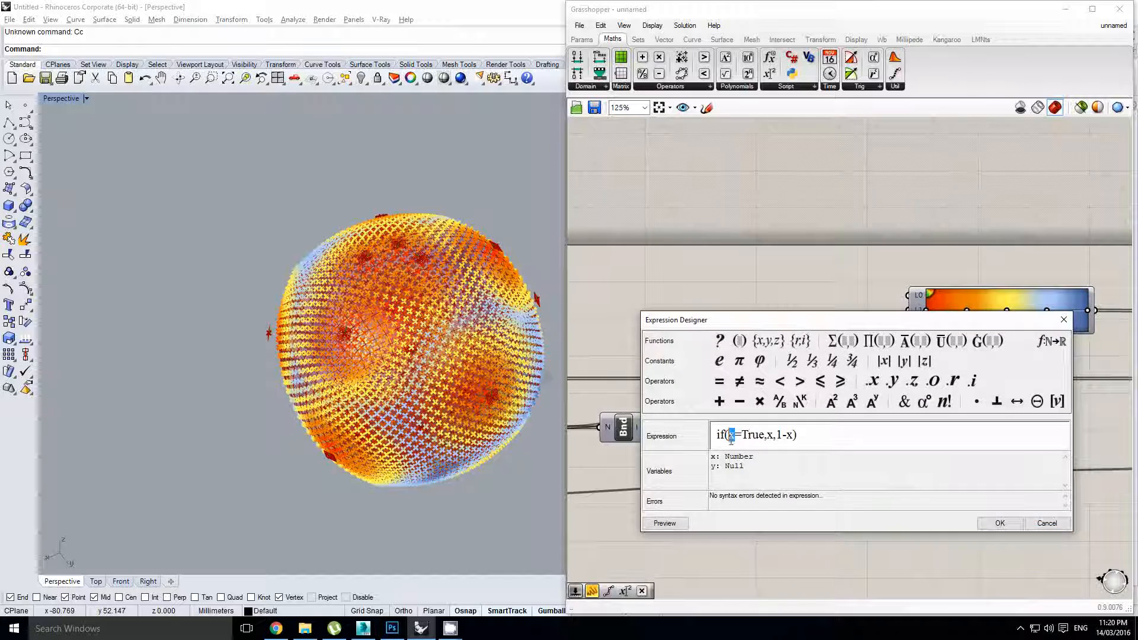
{"action": "type", "text": "y"}
{"action": "key", "text": "Return"}
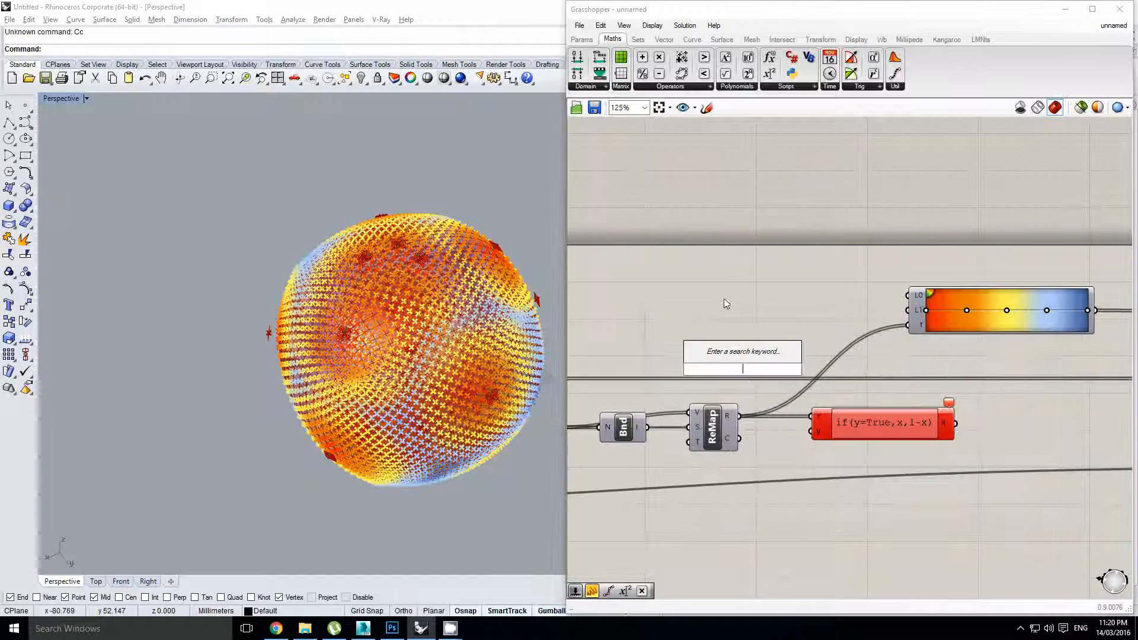
Place a Boolean Toggle and wire it into the expression's y input
{"action": "left_click", "coordinate": [581, 39]}
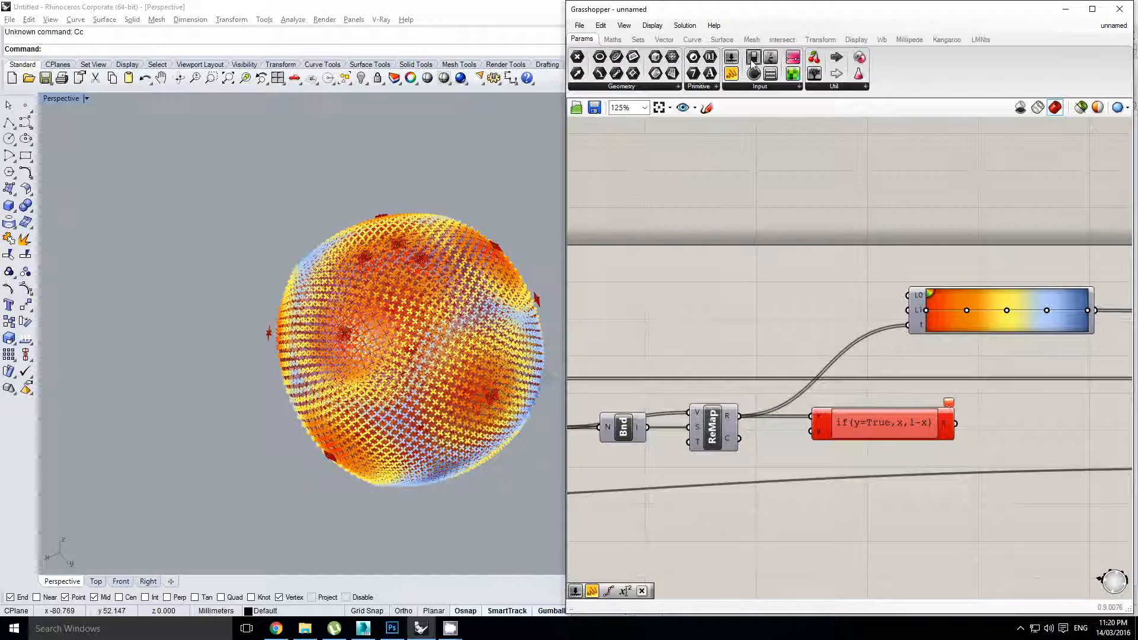
{"action": "left_click_drag", "start_coordinate": [696, 379], "coordinate": [697, 379]}
{"action": "scroll", "coordinate": [706, 377], "scroll_direction": "up", "scroll_amount": 3}
{"action": "left_click_drag", "start_coordinate": [792, 405], "coordinate": [889, 459]}
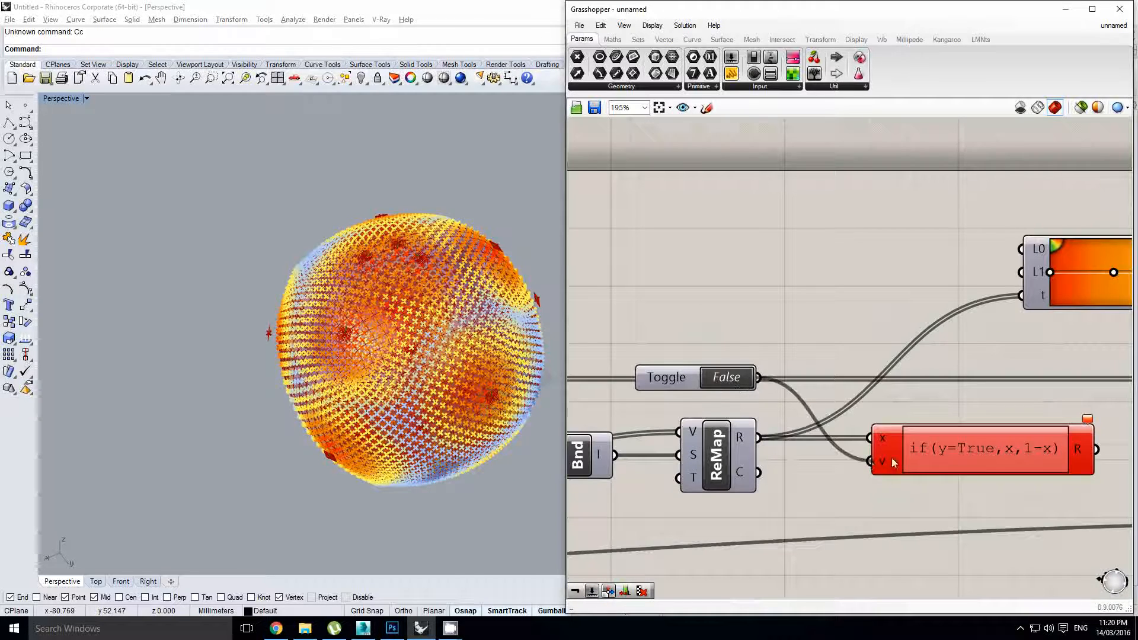
{"action": "scroll", "coordinate": [924, 433], "scroll_direction": "down", "scroll_amount": 3}
Feed the expression result R into the Gradient's t input
{"action": "right_click_drag", "start_coordinate": [970, 394], "coordinate": [803, 395]}
{"action": "left_click", "coordinate": [918, 417]}
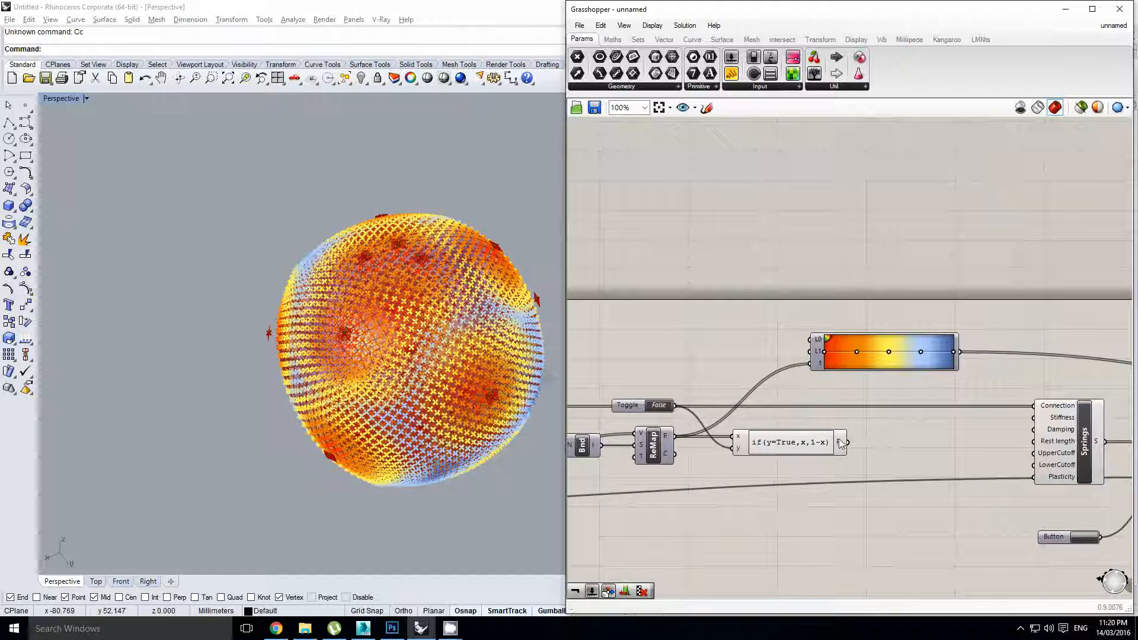
{"action": "left_click_drag", "start_coordinate": [803, 366], "coordinate": [804, 366]}
Flip the toggle to True and back to False to check the colour inversion
{"action": "right_click_drag", "start_coordinate": [736, 394], "coordinate": [819, 379]}
{"action": "scroll", "coordinate": [748, 398], "scroll_direction": "up", "scroll_amount": 1}
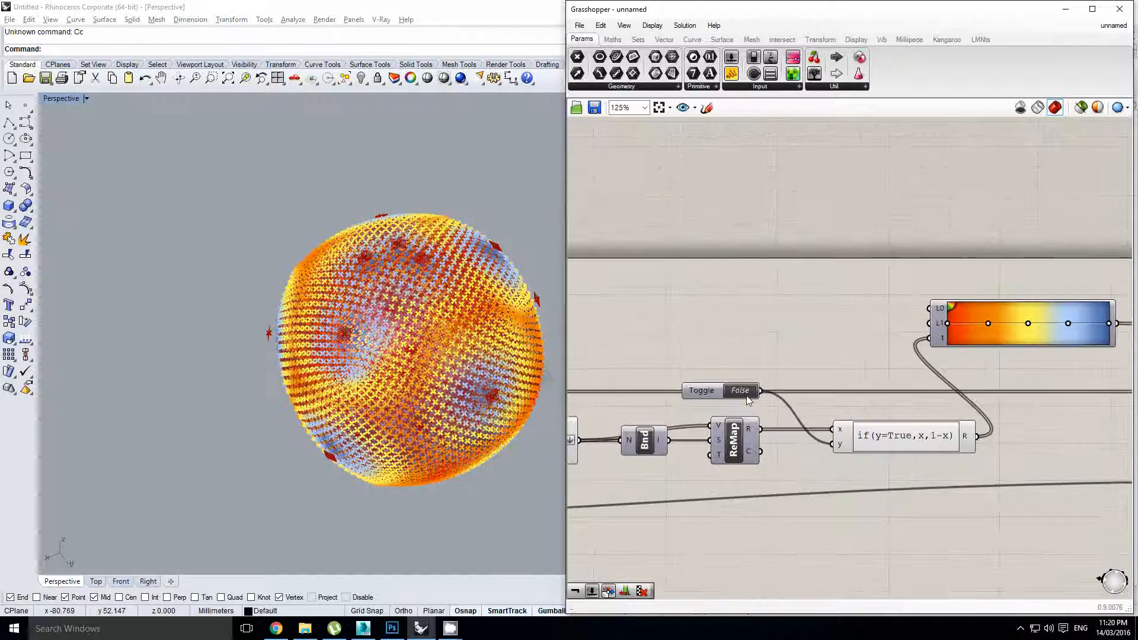
{"action": "double_click", "coordinate": [744, 396]}
{"action": "double_click", "coordinate": [745, 396]}
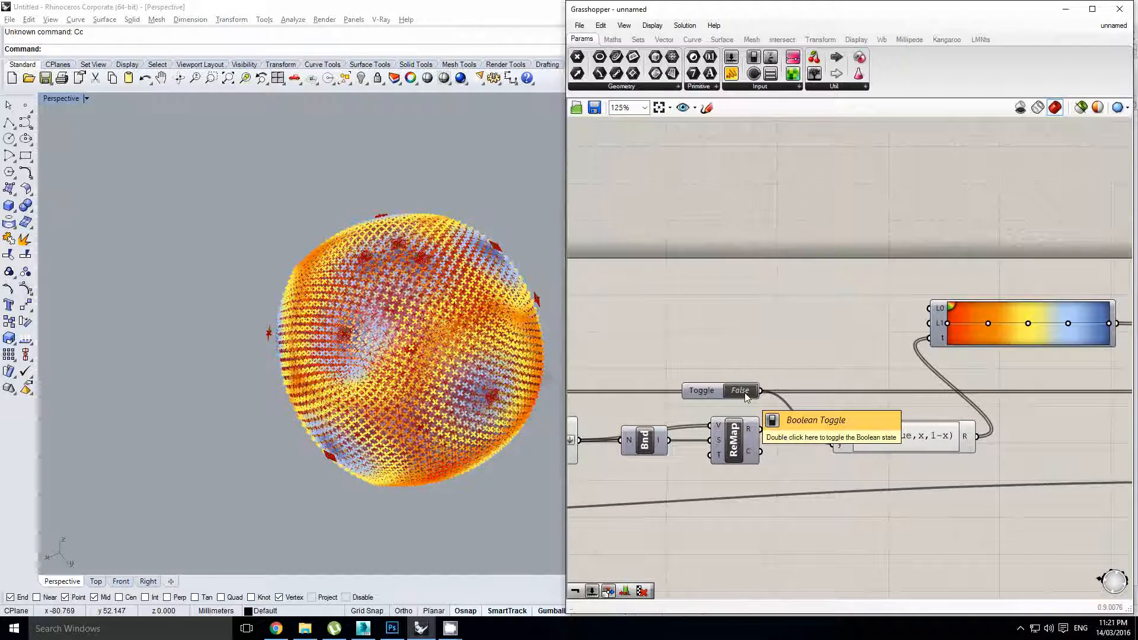
{"action": "right_click_drag", "start_coordinate": [333, 327], "coordinate": [417, 337]}
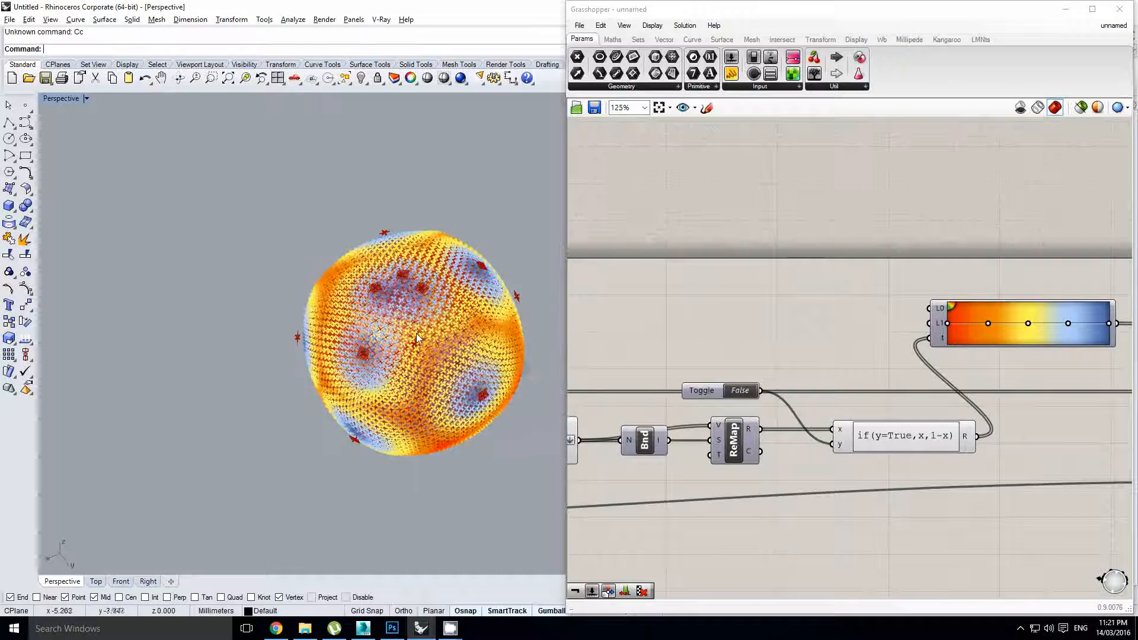
Tidy the canvas, moving the Gradient further right along the component chain
{"action": "right_click_drag", "start_coordinate": [864, 379], "coordinate": [754, 380]}
{"action": "right_click_drag", "start_coordinate": [934, 347], "coordinate": [815, 344]}
{"action": "scroll", "coordinate": [815, 344], "scroll_direction": "down", "scroll_amount": 2}
{"action": "scroll", "coordinate": [808, 354], "scroll_direction": "up", "scroll_amount": 1}
{"action": "left_click_drag", "start_coordinate": [801, 311], "coordinate": [936, 311]}
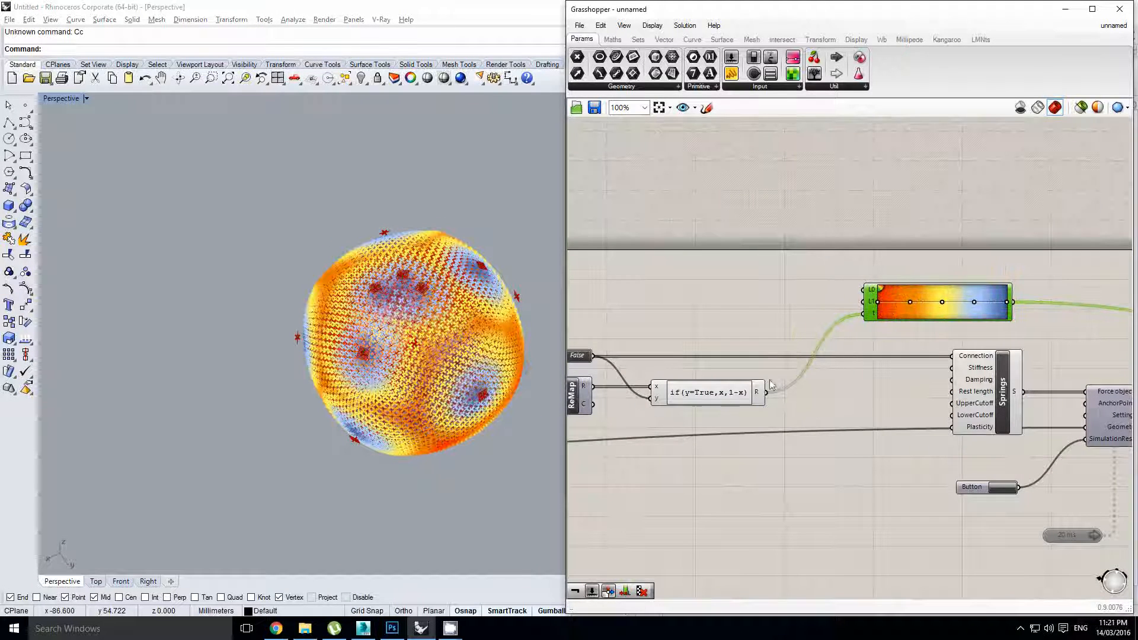
{"action": "right_click_drag", "start_coordinate": [769, 368], "coordinate": [1035, 313]}
{"action": "left_click", "coordinate": [764, 368]}
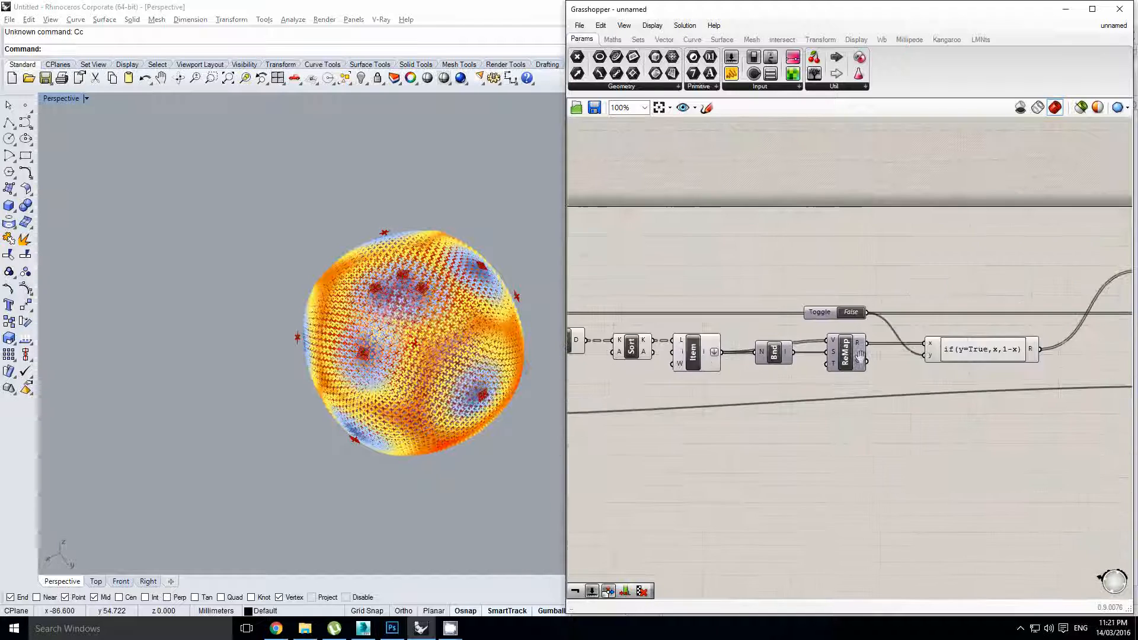
Add a Maths Multiplication component beside the edge-processing components
{"action": "scroll", "coordinate": [858, 356], "scroll_direction": "down", "scroll_amount": 1}
{"action": "right_click_drag", "start_coordinate": [685, 390], "coordinate": [808, 422]}
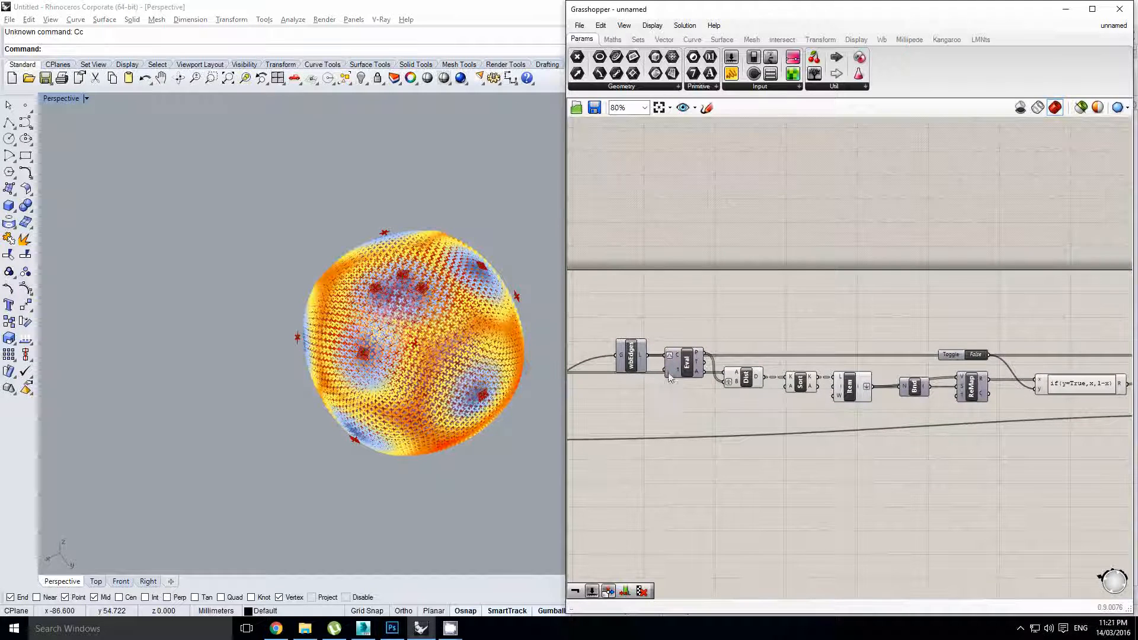
{"action": "right_click_drag", "start_coordinate": [712, 363], "coordinate": [691, 367]}
{"action": "left_click", "coordinate": [727, 166]}
{"action": "left_click", "coordinate": [614, 39]}
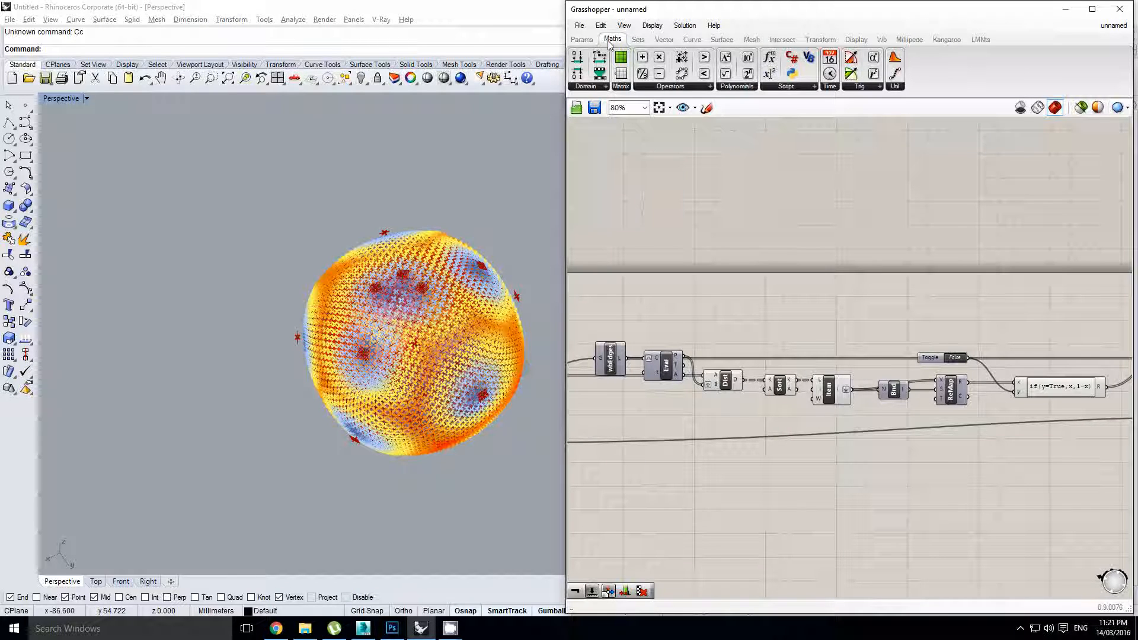
{"action": "left_click_drag", "start_coordinate": [674, 205], "coordinate": [711, 414]}
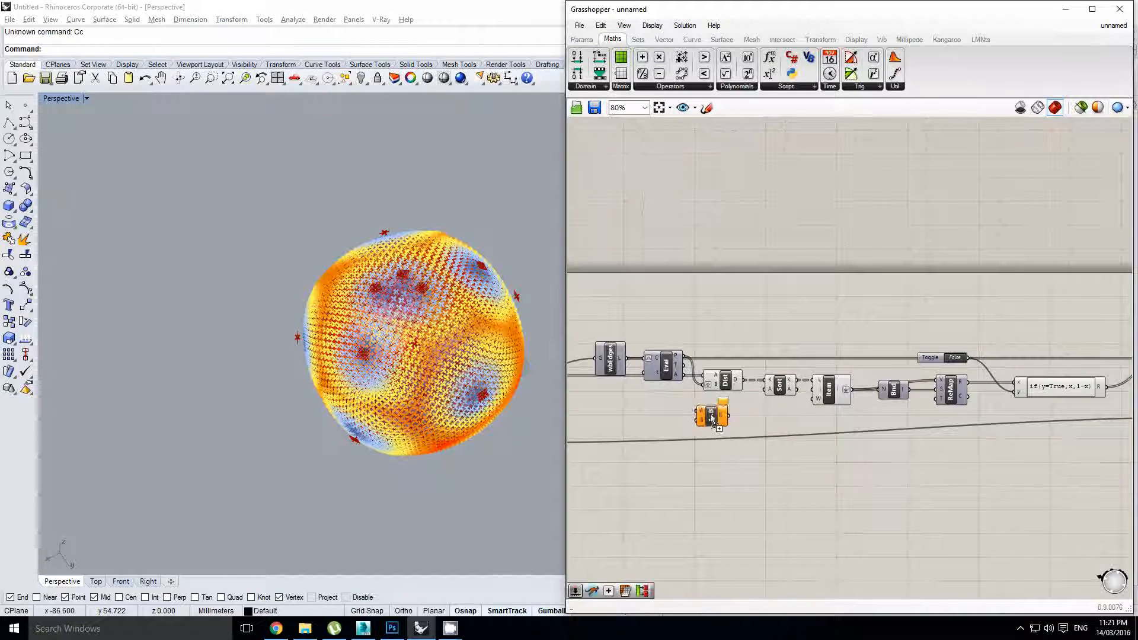
{"action": "scroll", "coordinate": [681, 400], "scroll_direction": "up", "scroll_amount": 1}
{"action": "right_click_drag", "start_coordinate": [627, 369], "coordinate": [670, 373]}
{"action": "scroll", "coordinate": [670, 374], "scroll_direction": "up", "scroll_amount": 1}
{"action": "left_click", "coordinate": [655, 348]}
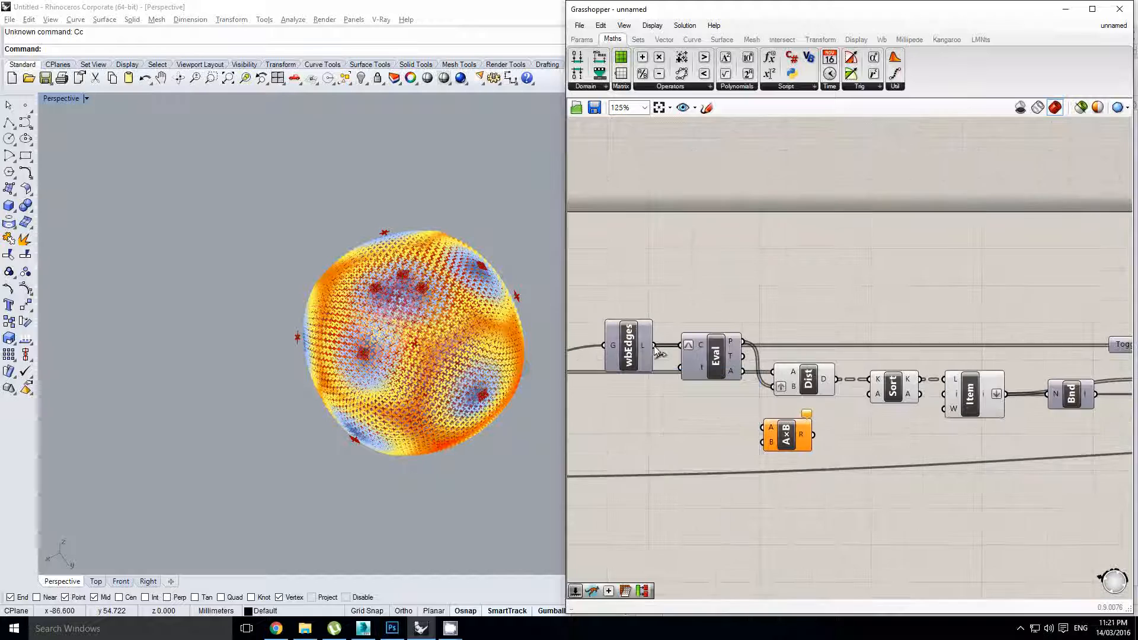
Add a Length component fed by the mesh edges (wbEdges L)
{"action": "double_click", "coordinate": [694, 419]}
{"action": "type", "text": "length"}
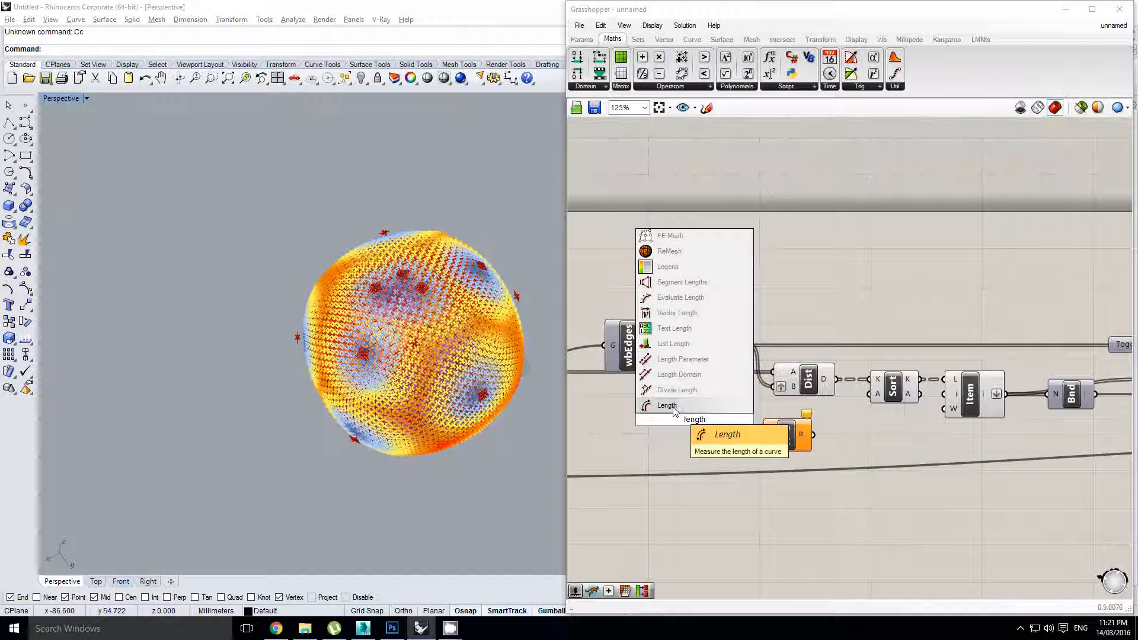
{"action": "left_click", "coordinate": [675, 390]}
{"action": "left_click_drag", "start_coordinate": [663, 405], "coordinate": [1097, 426]}
{"action": "scroll", "coordinate": [735, 428], "scroll_direction": "down", "scroll_amount": 2}
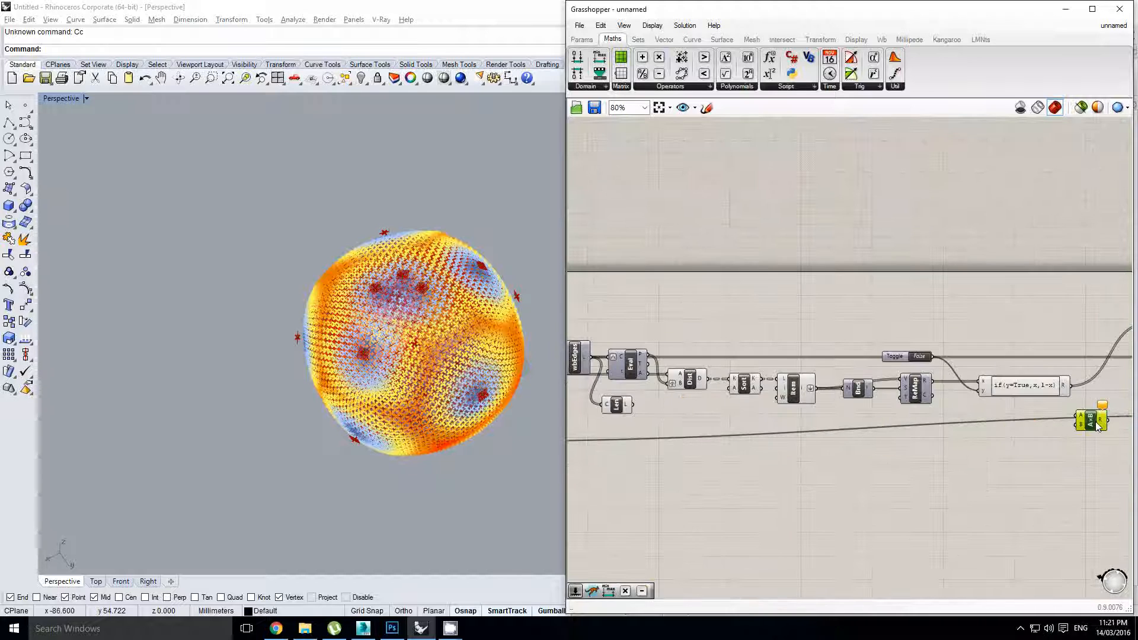
Wire the edge lengths into the Multiplication's B input
{"action": "right_click_drag", "start_coordinate": [1097, 426], "coordinate": [925, 416]}
{"action": "left_click_drag", "start_coordinate": [924, 416], "coordinate": [967, 416]}
{"action": "right_click_drag", "start_coordinate": [671, 413], "coordinate": [855, 424]}
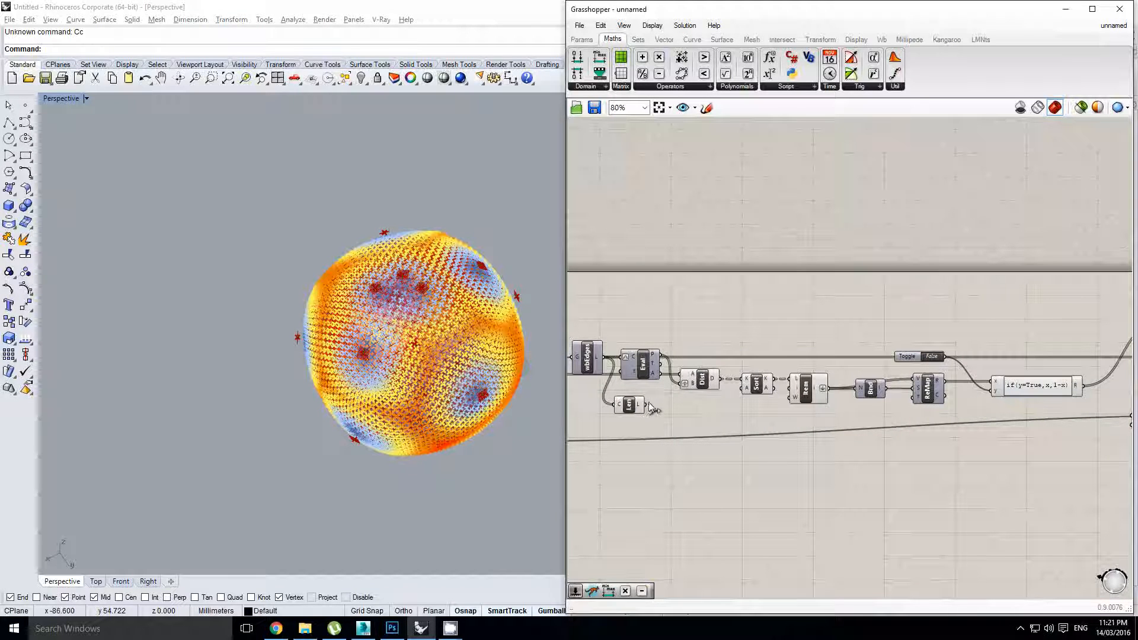
{"action": "left_click_drag", "start_coordinate": [644, 404], "coordinate": [1098, 425]}
{"action": "scroll", "coordinate": [1025, 425], "scroll_direction": "down", "scroll_amount": 1}
{"action": "right_click_drag", "start_coordinate": [1111, 445], "coordinate": [834, 447]}
{"action": "scroll", "coordinate": [834, 447], "scroll_direction": "up", "scroll_amount": 2}
{"action": "left_click_drag", "start_coordinate": [827, 409], "coordinate": [819, 391]}
Multiply by the expression result and use the product as the Springs' Rest length
{"action": "left_click_drag", "start_coordinate": [739, 366], "coordinate": [961, 355]}
{"action": "scroll", "coordinate": [828, 394], "scroll_direction": "up", "scroll_amount": 1}
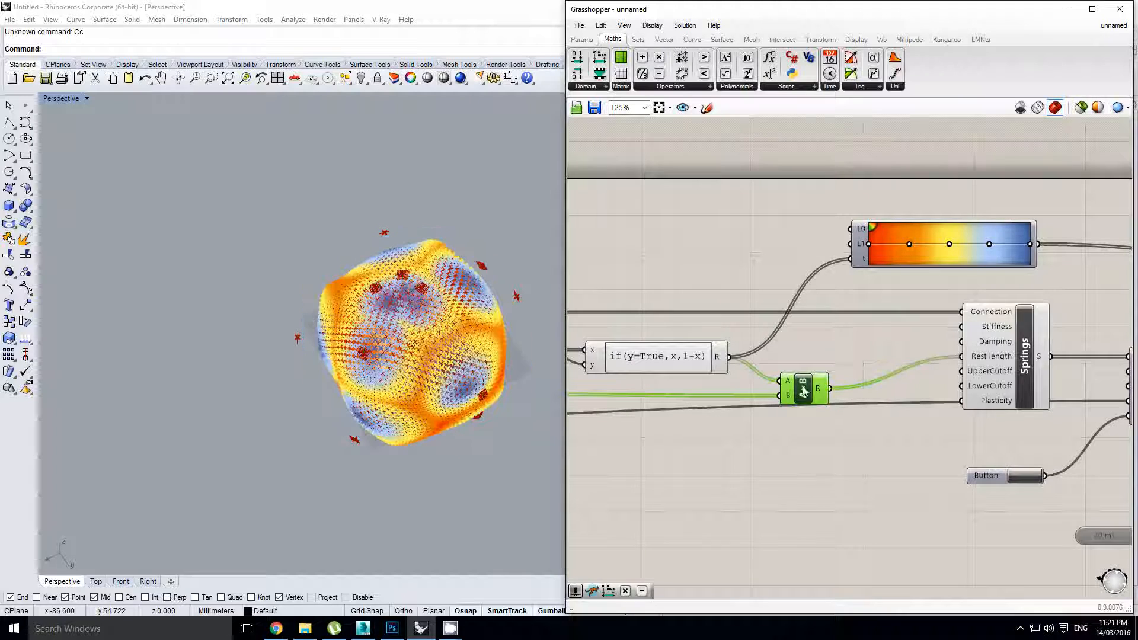
{"action": "left_click_drag", "start_coordinate": [803, 392], "coordinate": [814, 382]}
{"action": "scroll", "coordinate": [814, 382], "scroll_direction": "down", "scroll_amount": 1}
{"action": "right_click_drag", "start_coordinate": [775, 371], "coordinate": [784, 368]}
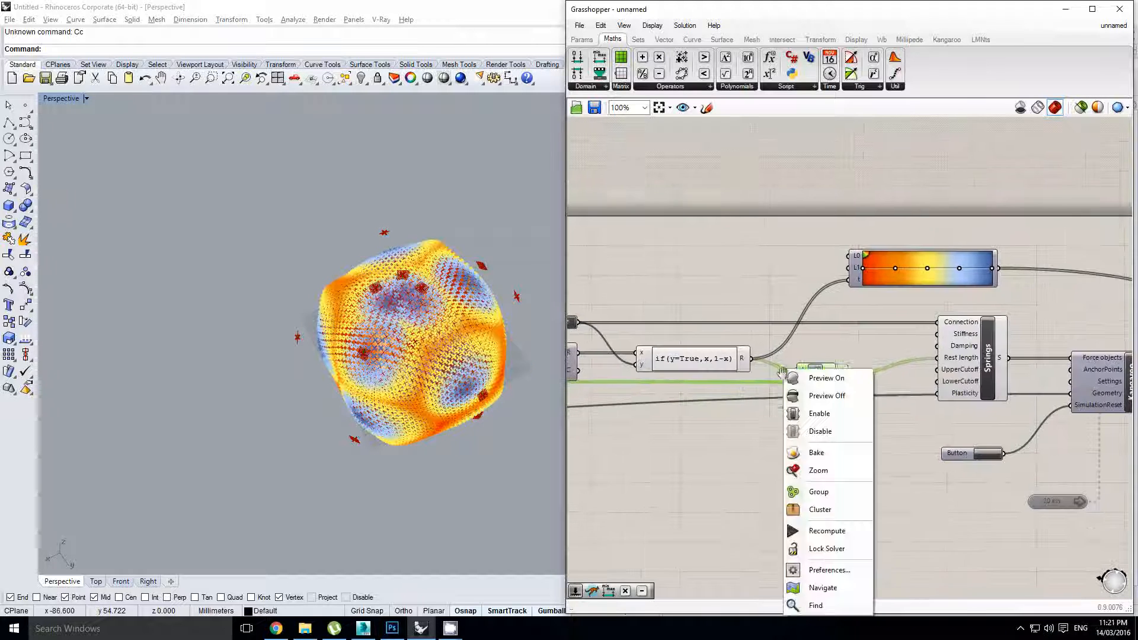
{"action": "scroll", "coordinate": [797, 347], "scroll_direction": "up", "scroll_amount": 1}
{"action": "left_click", "coordinate": [800, 349]}
Enable the 20 ms timer to start the Kangaroo simulation
{"action": "right_click_drag", "start_coordinate": [966, 417], "coordinate": [789, 401]}
{"action": "double_click", "coordinate": [944, 528]}
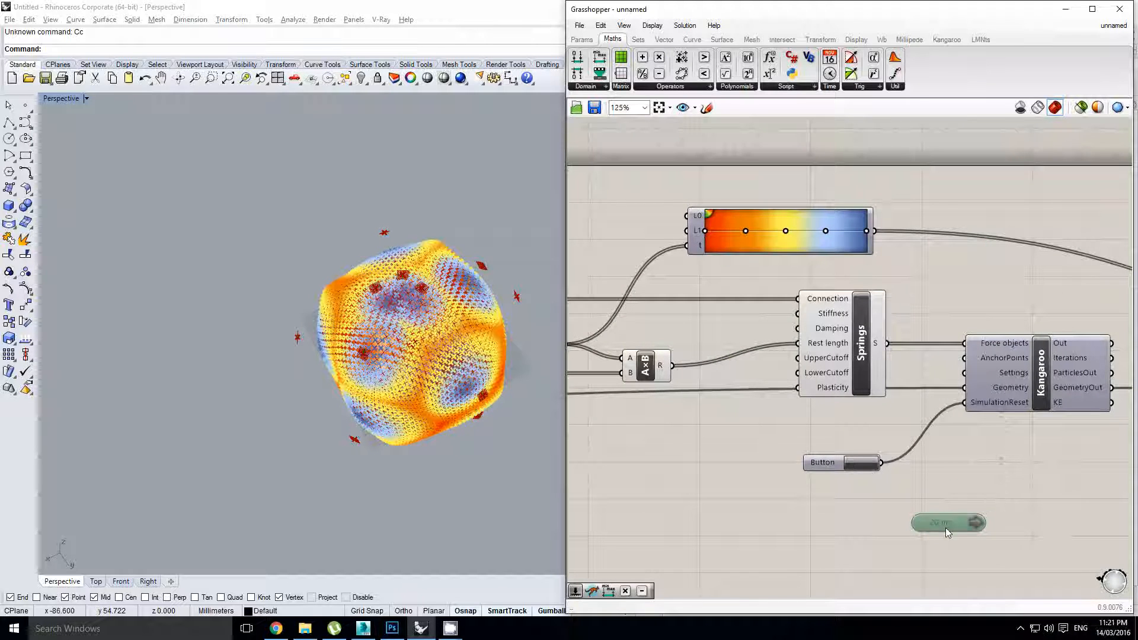
{"action": "scroll", "coordinate": [422, 352], "scroll_direction": "up", "scroll_amount": 3}
{"action": "right_click_drag", "start_coordinate": [419, 356], "coordinate": [410, 279]}
Orbit the Perspective view while the sphere inflates into a lobed orange-red mesh
{"action": "scroll", "coordinate": [440, 343], "scroll_direction": "up", "scroll_amount": 5}
{"action": "scroll", "coordinate": [468, 368], "scroll_direction": "up", "scroll_amount": 2}
{"action": "mouse_move", "coordinate": [417, 238]}
{"action": "right_mouse_down"}
{"action": "mouse_move", "coordinate": [419, 269]}
{"action": "mouse_move", "coordinate": [423, 225]}
{"action": "right_mouse_up"}
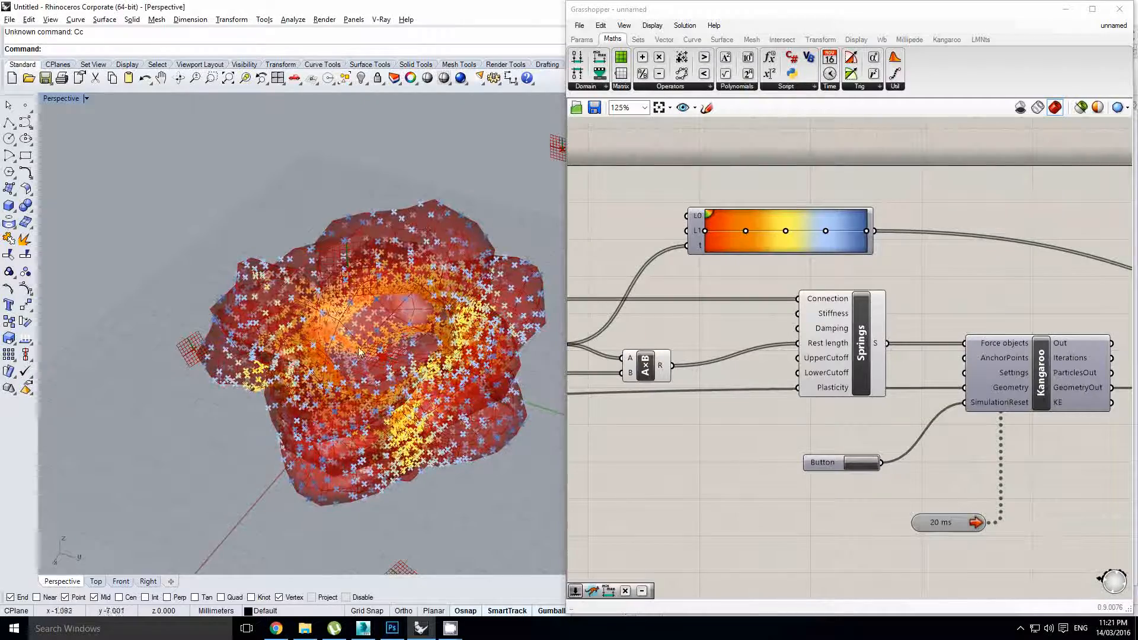
{"action": "scroll", "coordinate": [360, 355], "scroll_direction": "up", "scroll_amount": 5}
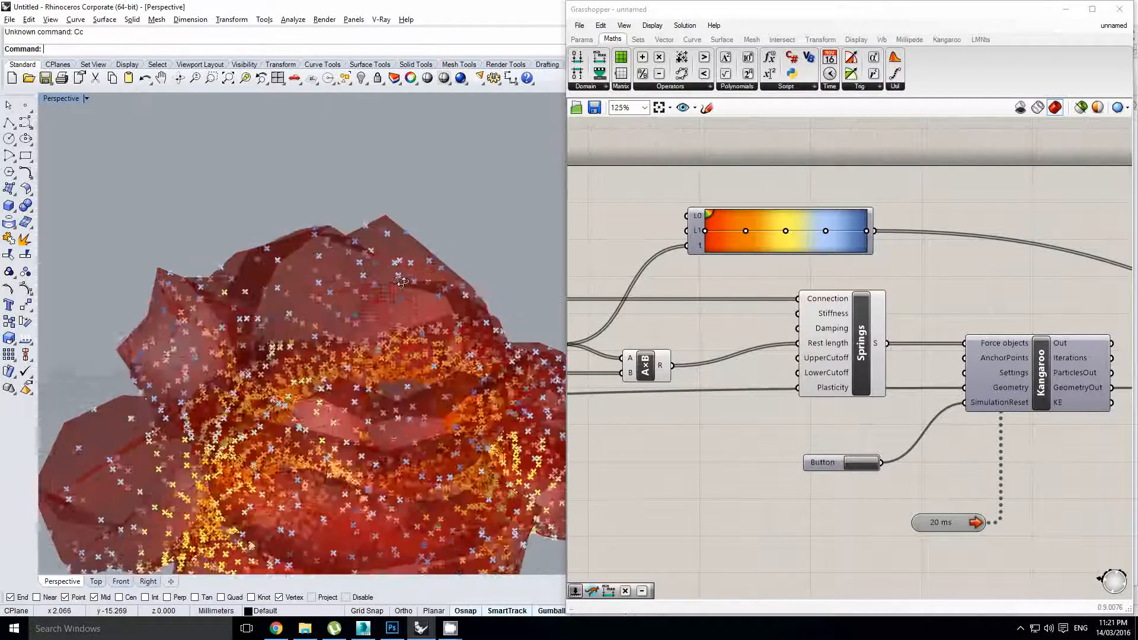
{"action": "scroll", "coordinate": [356, 360], "scroll_direction": "up", "scroll_amount": 6}
{"action": "right_click_drag", "start_coordinate": [350, 356], "coordinate": [540, 369]}
{"action": "scroll", "coordinate": [317, 403], "scroll_direction": "down", "scroll_amount": 7}
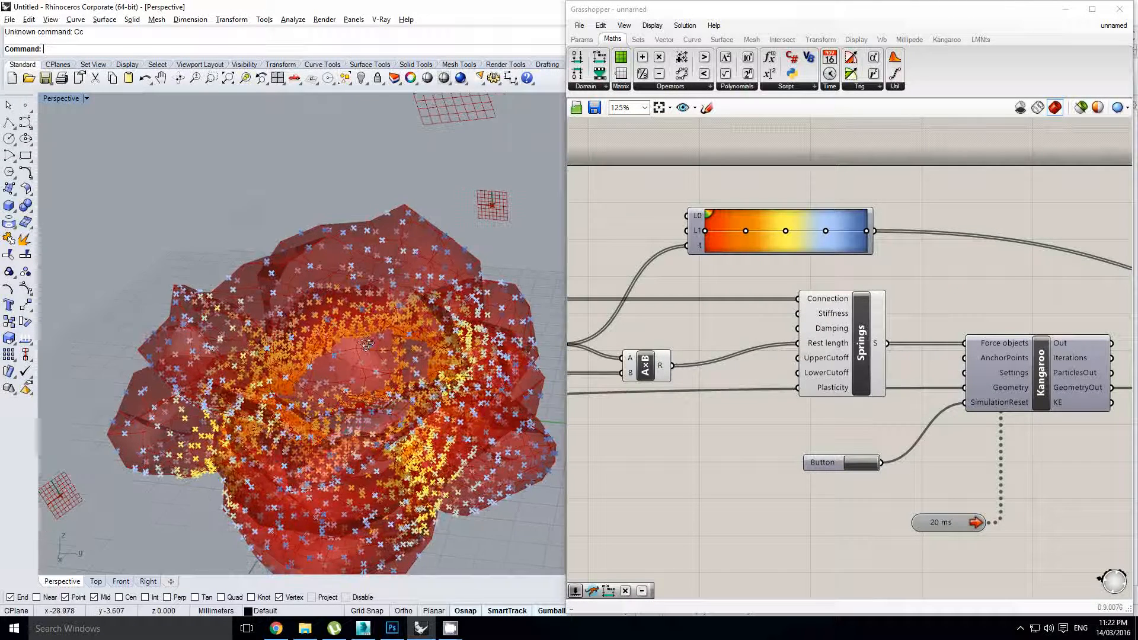
{"action": "scroll", "coordinate": [775, 311], "scroll_direction": "down", "scroll_amount": 4}
{"action": "right_click_drag", "start_coordinate": [920, 304], "coordinate": [884, 327]}
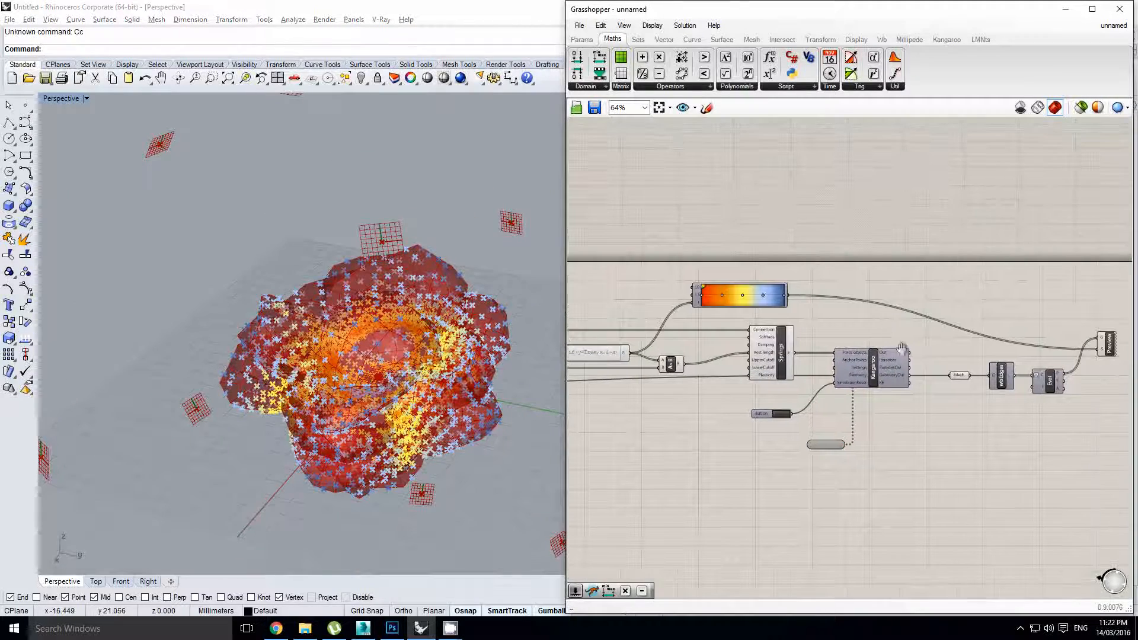
{"action": "left_click", "coordinate": [996, 378]}
{"action": "scroll", "coordinate": [965, 382], "scroll_direction": "up", "scroll_amount": 2}
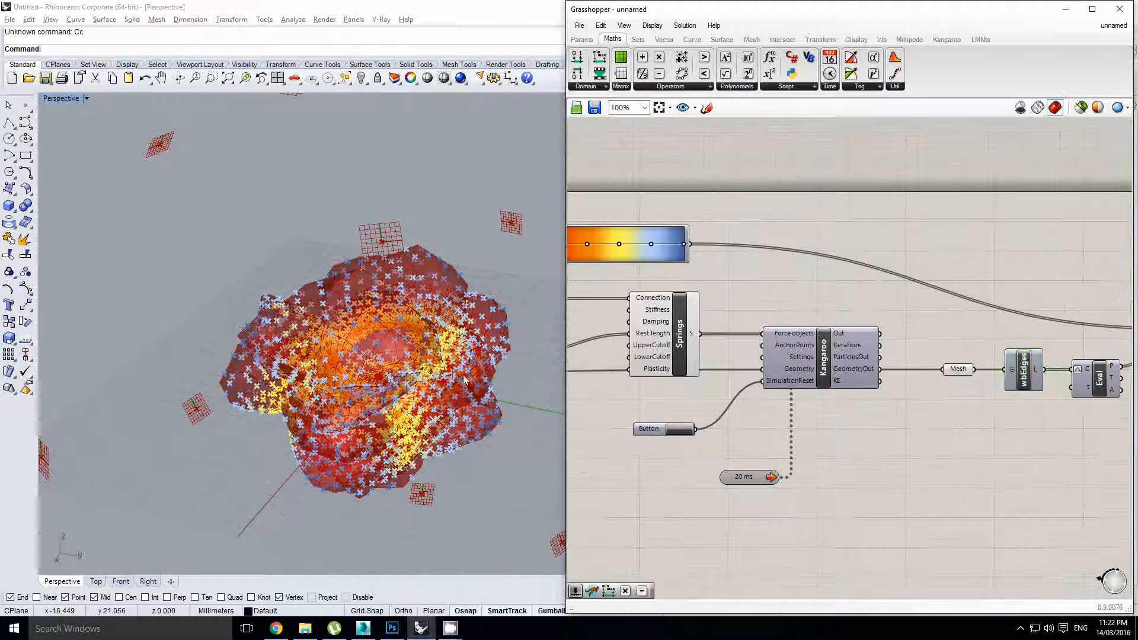
{"action": "right_click_drag", "start_coordinate": [465, 380], "coordinate": [431, 364]}
Disable the 20 ms timer to stop the Kangaroo solver
{"action": "right_click_drag", "start_coordinate": [668, 388], "coordinate": [913, 362]}
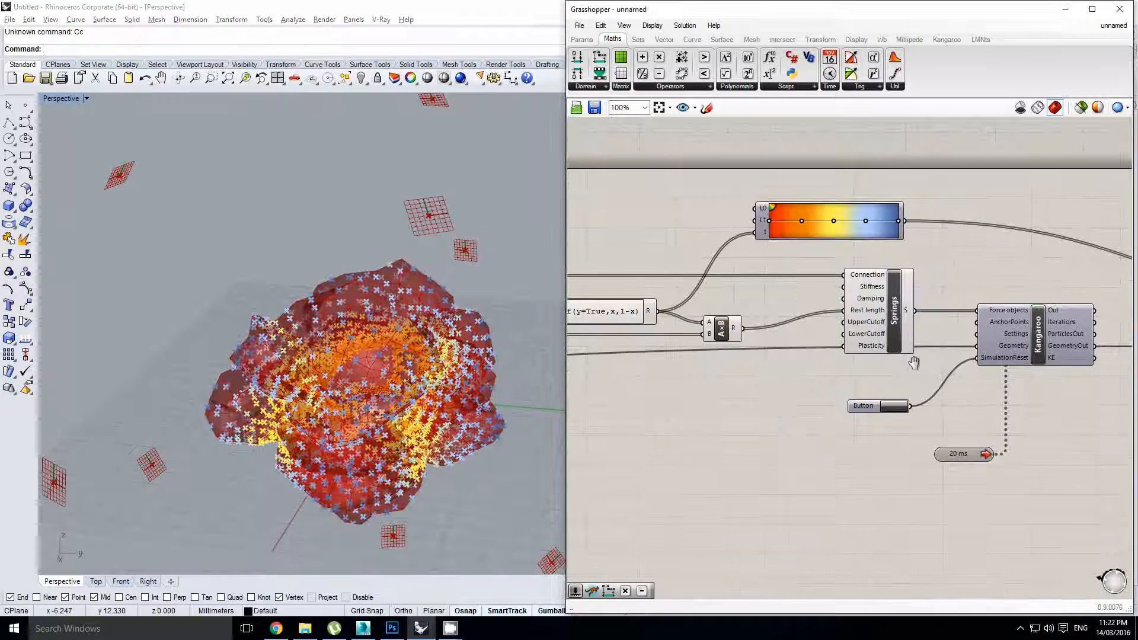
{"action": "right_click_drag", "start_coordinate": [704, 377], "coordinate": [895, 364]}
{"action": "scroll", "coordinate": [894, 365], "scroll_direction": "down", "scroll_amount": 2}
{"action": "mouse_move", "coordinate": [678, 404]}
{"action": "right_mouse_down"}
{"action": "mouse_move", "coordinate": [903, 412]}
{"action": "mouse_move", "coordinate": [681, 386]}
{"action": "right_mouse_up"}
{"action": "right_click_drag", "start_coordinate": [862, 380], "coordinate": [910, 380]}
{"action": "scroll", "coordinate": [949, 406], "scroll_direction": "up", "scroll_amount": 2}
{"action": "double_click", "coordinate": [994, 400]}
{"action": "scroll", "coordinate": [918, 379], "scroll_direction": "down", "scroll_amount": 3}
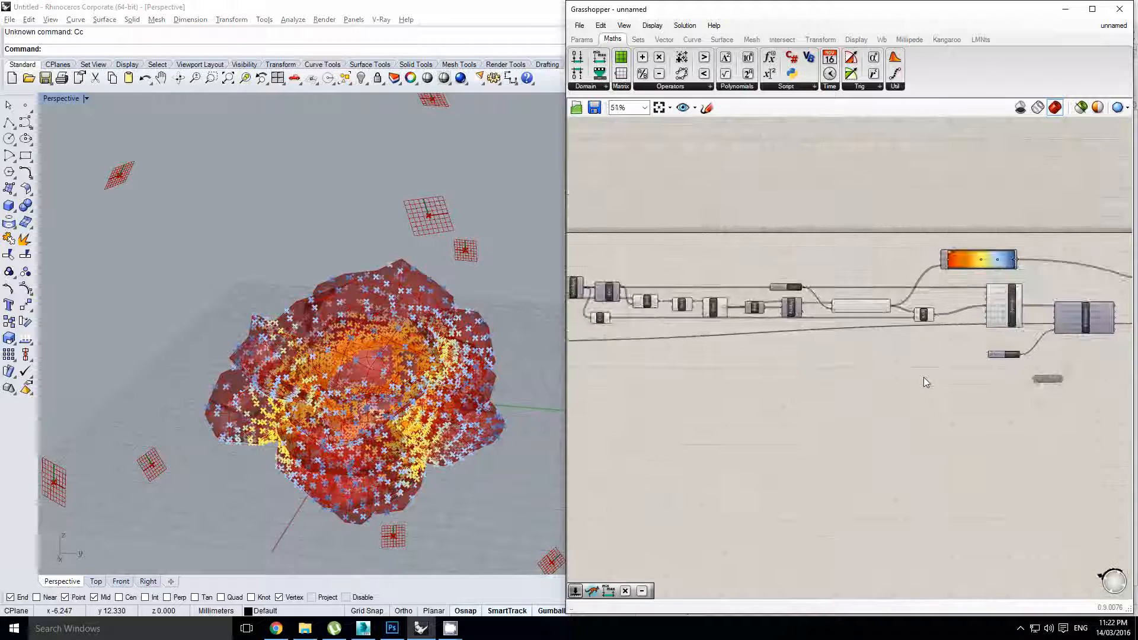
Search 'meshpres' to place a Kangaroo MeshPressure component and position it on the canvas
{"action": "double_click", "coordinate": [842, 390]}
{"action": "type", "text": "meshpres"}
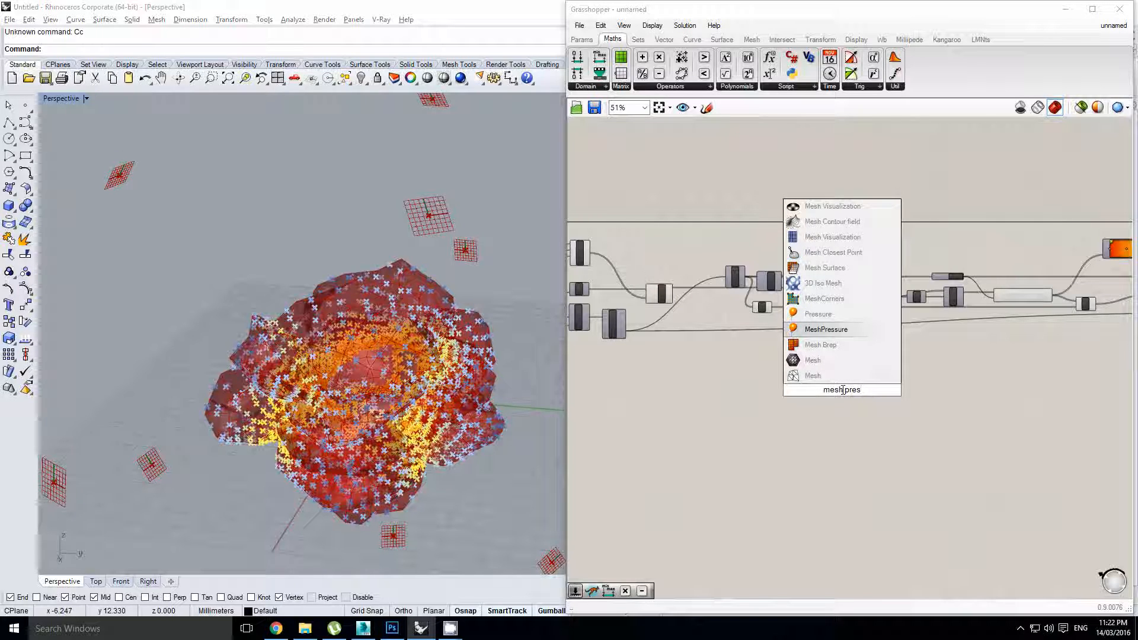
{"action": "key", "text": "Return"}
{"action": "scroll", "coordinate": [838, 391], "scroll_direction": "up", "scroll_amount": 3}
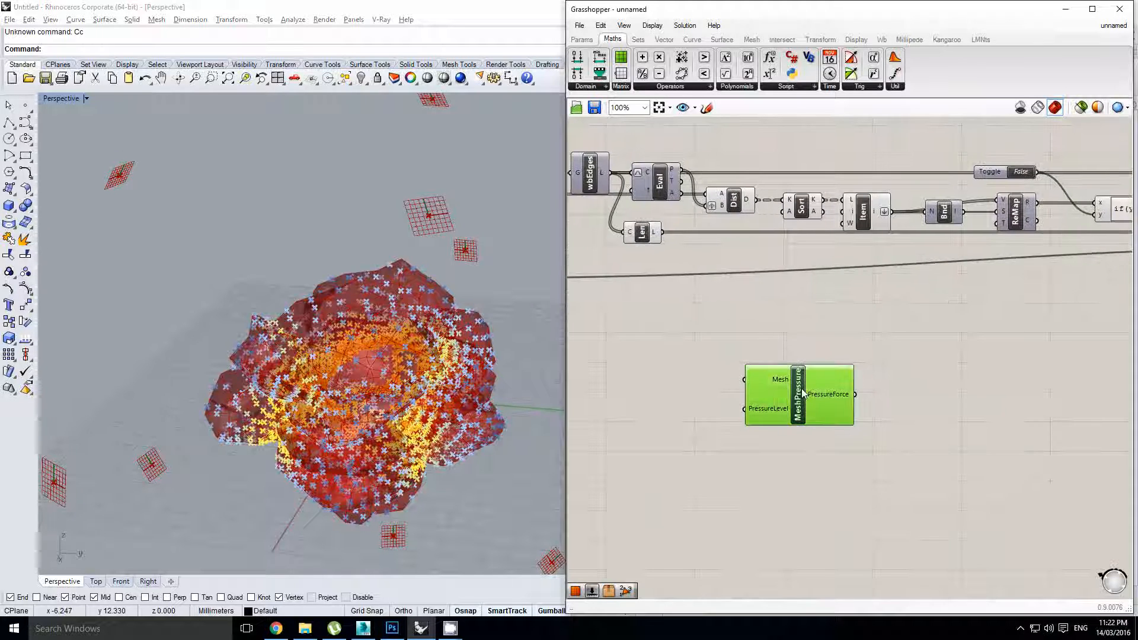
{"action": "left_click_drag", "start_coordinate": [802, 391], "coordinate": [812, 374]}
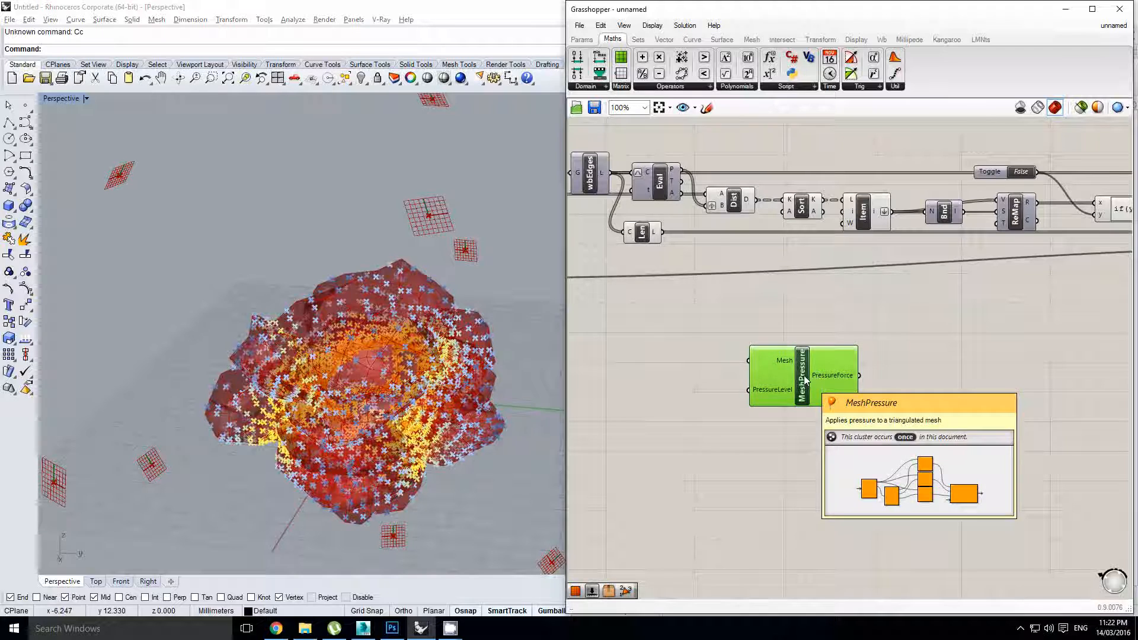
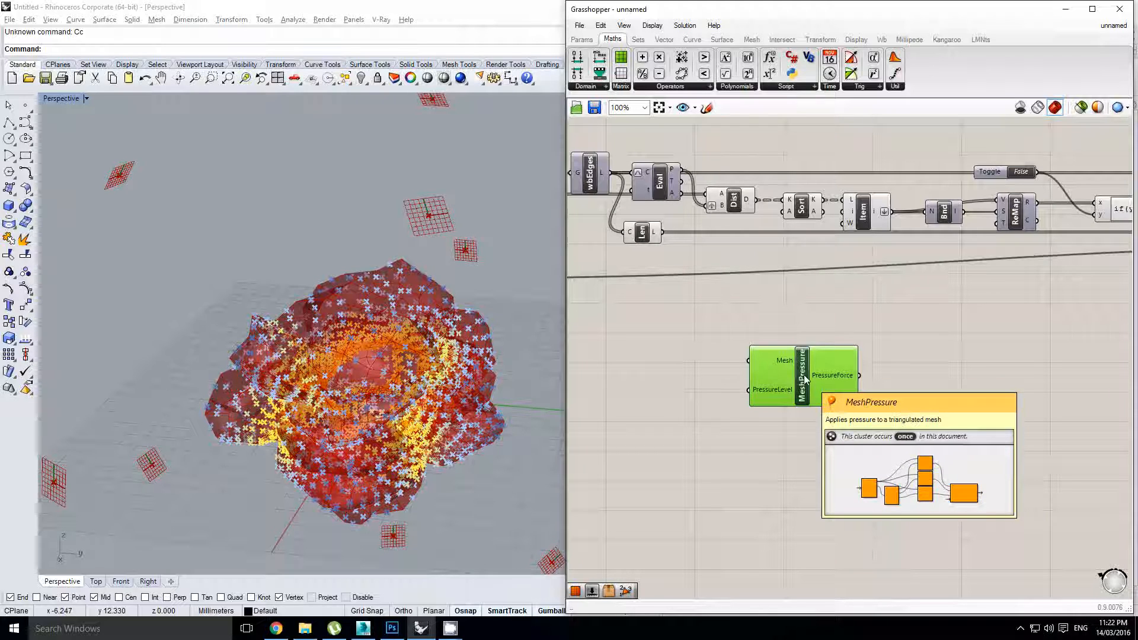
Place a Pressure component from a 'pressure' search just above the MeshPressure cluster
{"action": "double_click", "coordinate": [811, 304]}
{"action": "type", "text": "p[re"}
{"action": "key", "text": "BackSpace"}
{"action": "key", "text": "BackSpace"}
{"action": "key", "text": "BackSpace"}
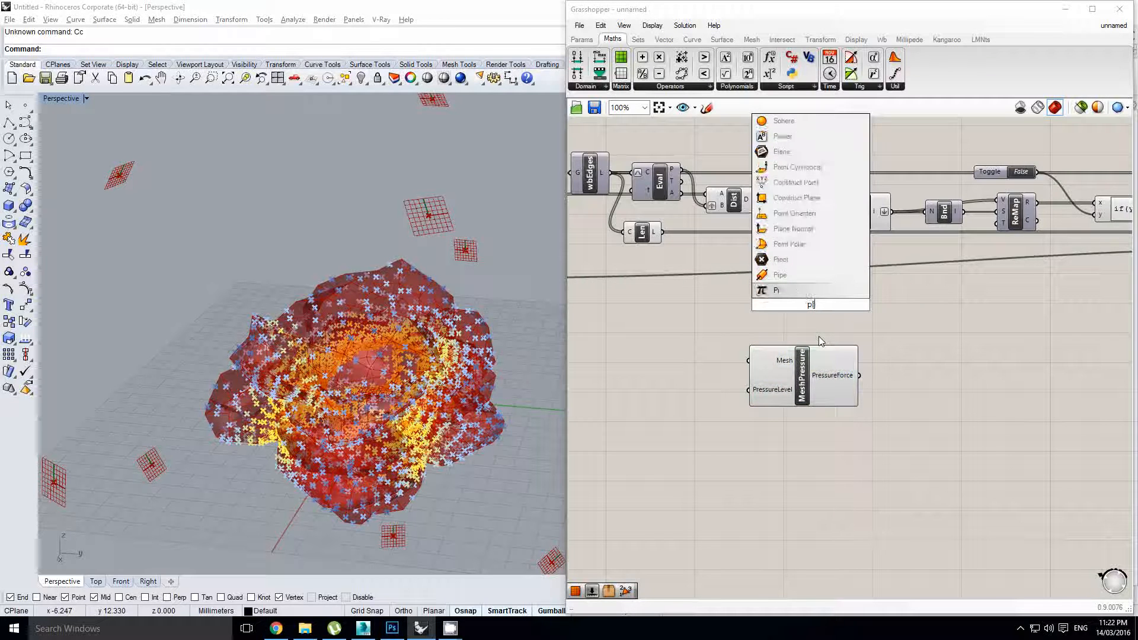
{"action": "type", "text": "ress"}
{"action": "key", "text": "Return"}
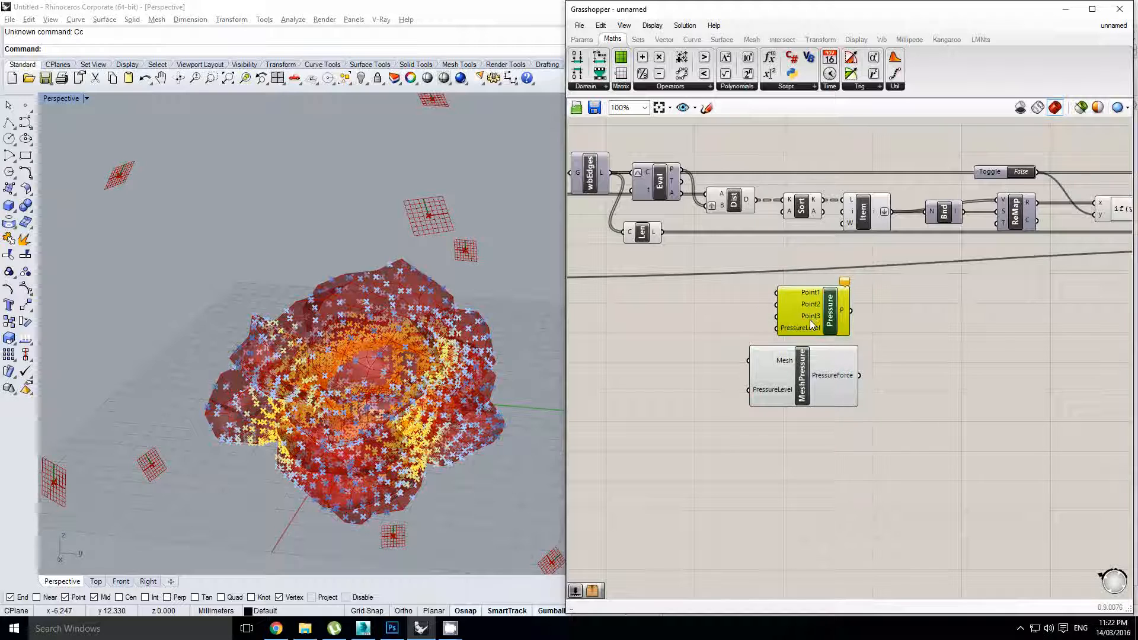
{"action": "left_click_drag", "start_coordinate": [799, 309], "coordinate": [780, 310]}
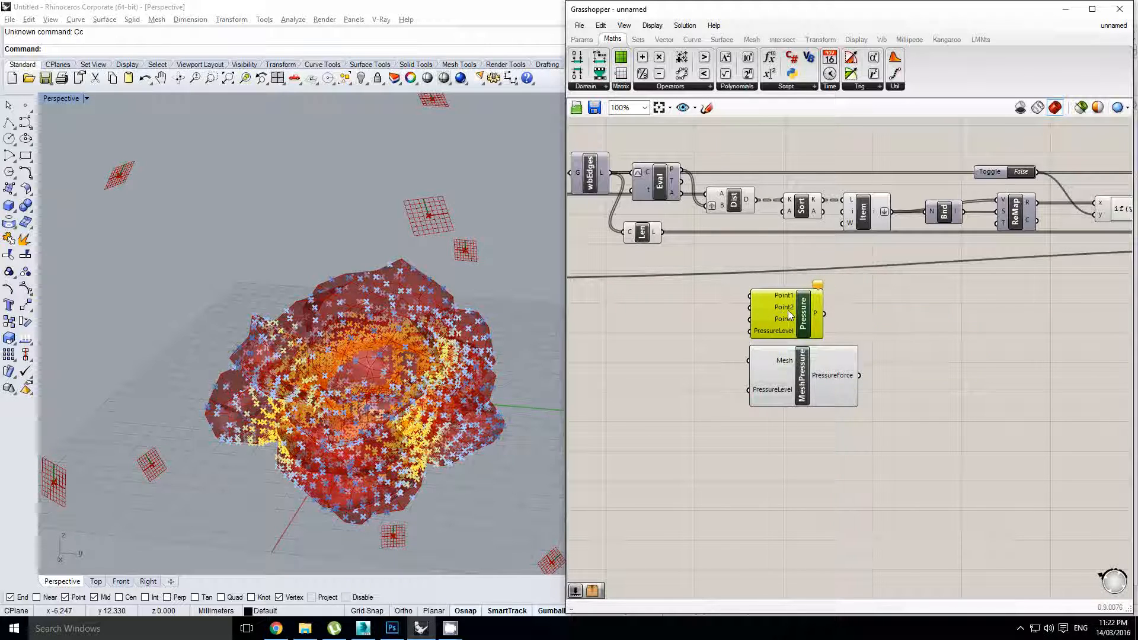
{"action": "left_click", "coordinate": [797, 376]}
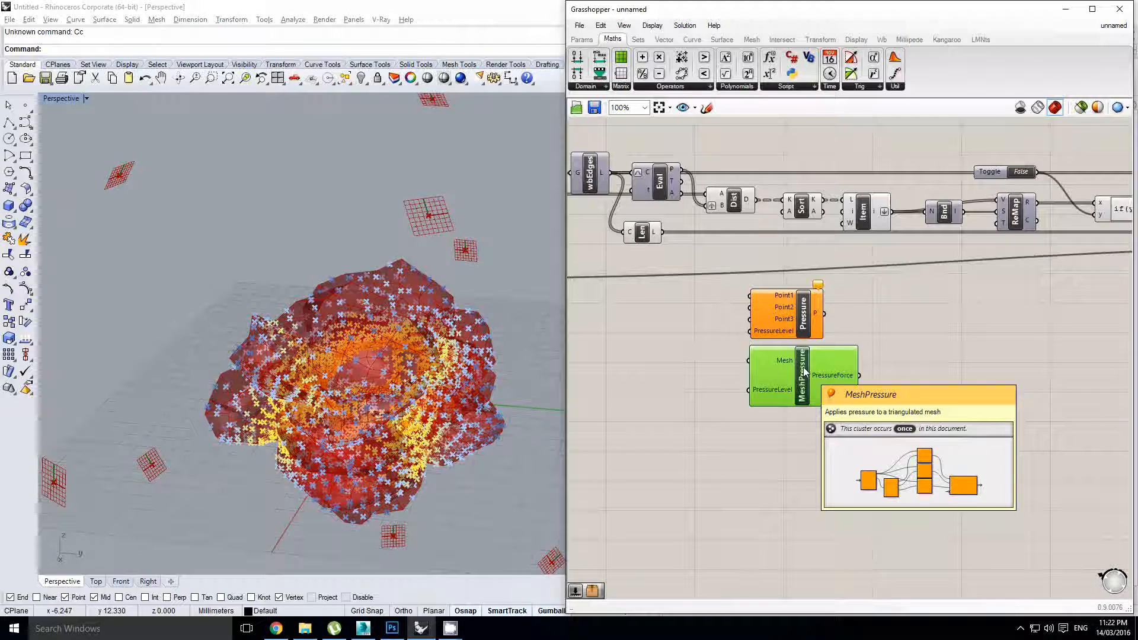
{"action": "left_click", "coordinate": [578, 26]}
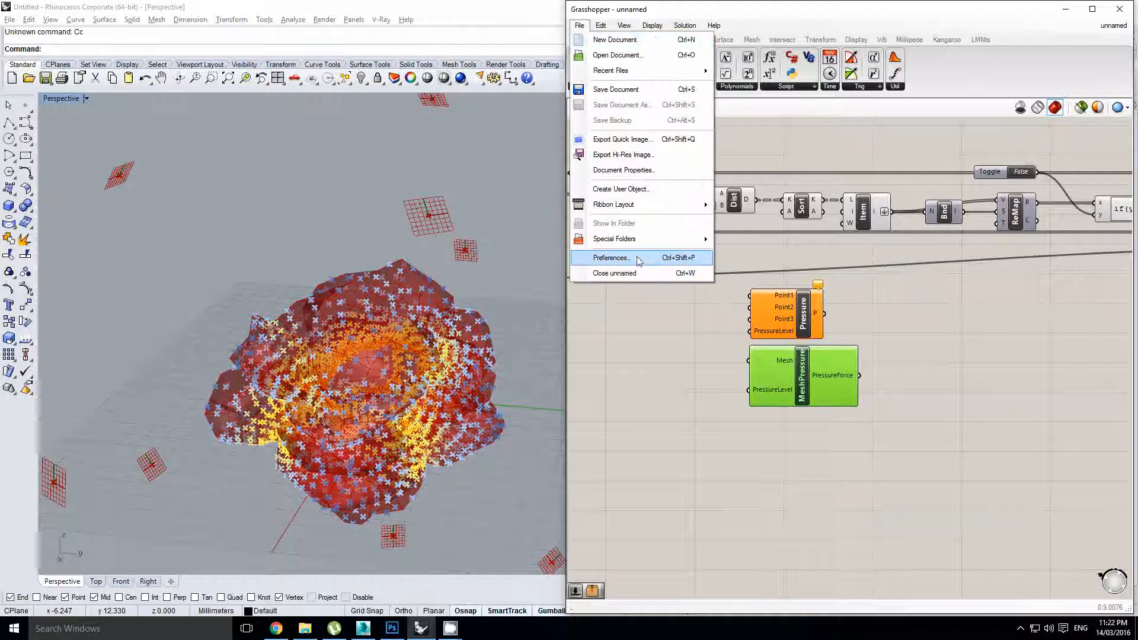
{"action": "mouse_move", "coordinate": [637, 244]}
{"action": "left_click", "coordinate": [763, 271]}
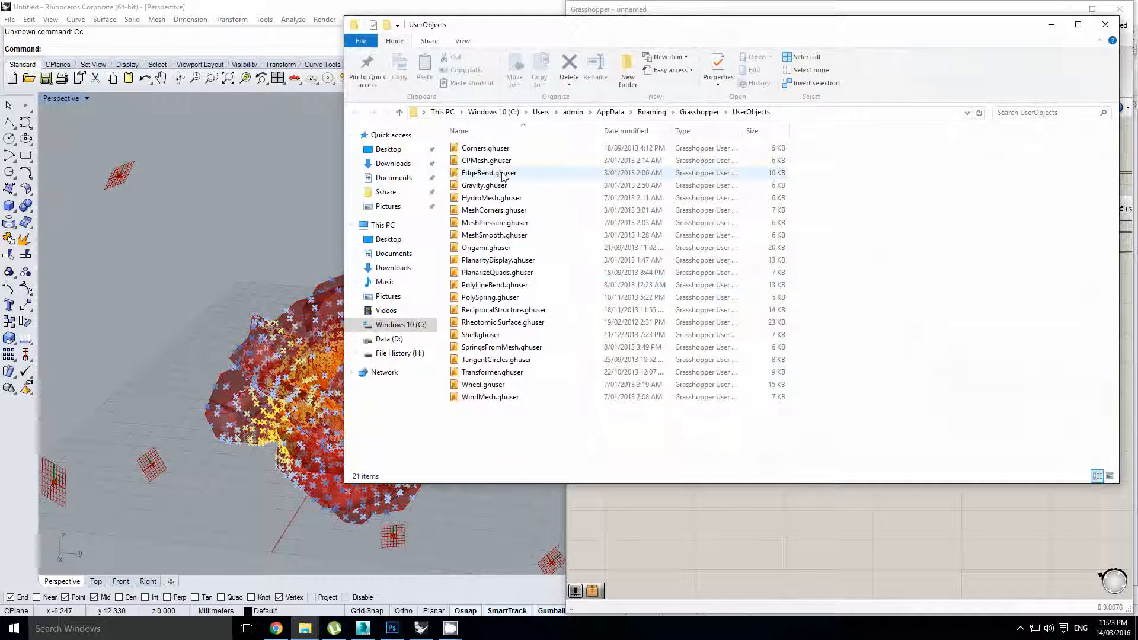
{"action": "left_click", "coordinate": [495, 226]}
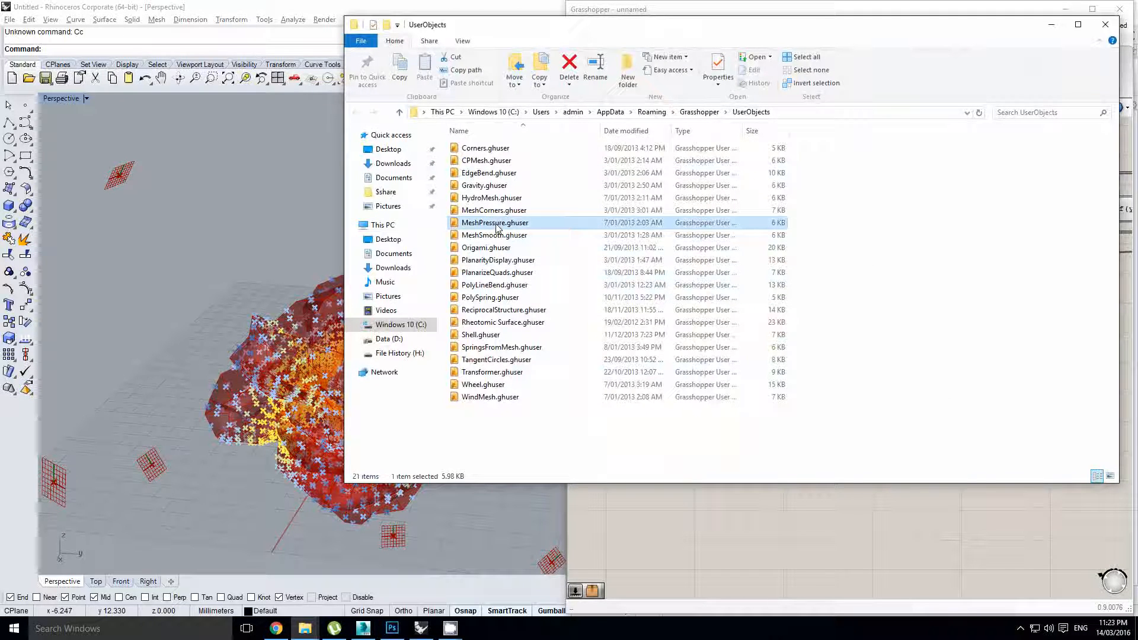
{"action": "left_click", "coordinate": [1105, 25]}
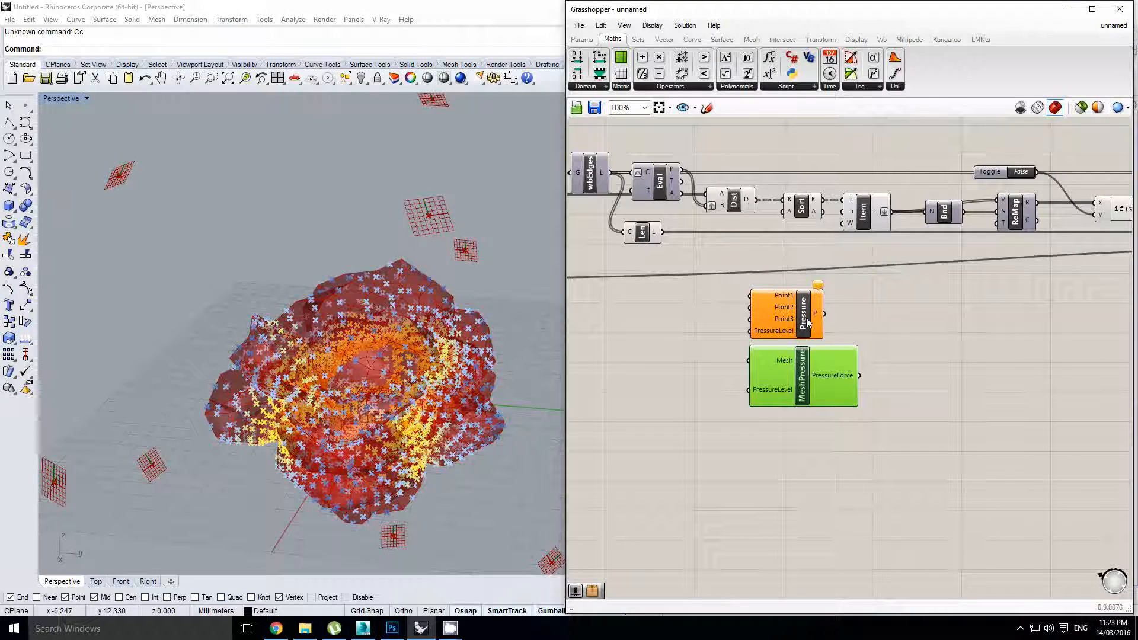
{"action": "double_click", "coordinate": [802, 370]}
{"action": "right_click_drag", "start_coordinate": [795, 362], "coordinate": [790, 312]}
{"action": "scroll", "coordinate": [800, 329], "scroll_direction": "up", "scroll_amount": 1}
{"action": "left_click", "coordinate": [662, 367]}
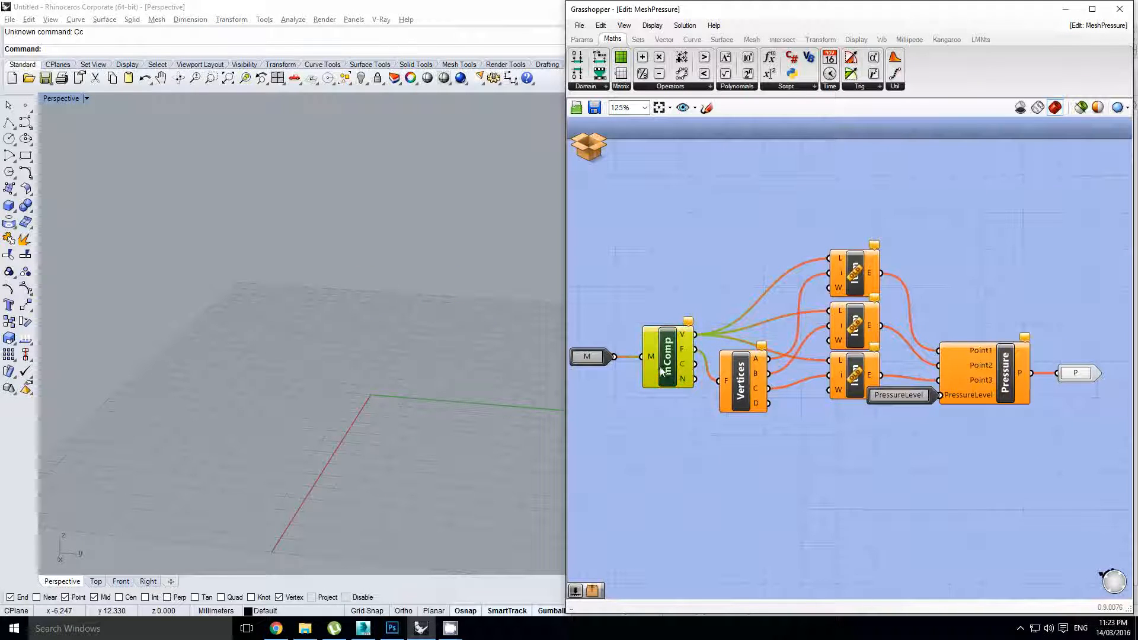
{"action": "right_click_drag", "start_coordinate": [755, 276], "coordinate": [778, 282]}
{"action": "left_click", "coordinate": [771, 254]}
{"action": "scroll", "coordinate": [778, 283], "scroll_direction": "down", "scroll_amount": 1}
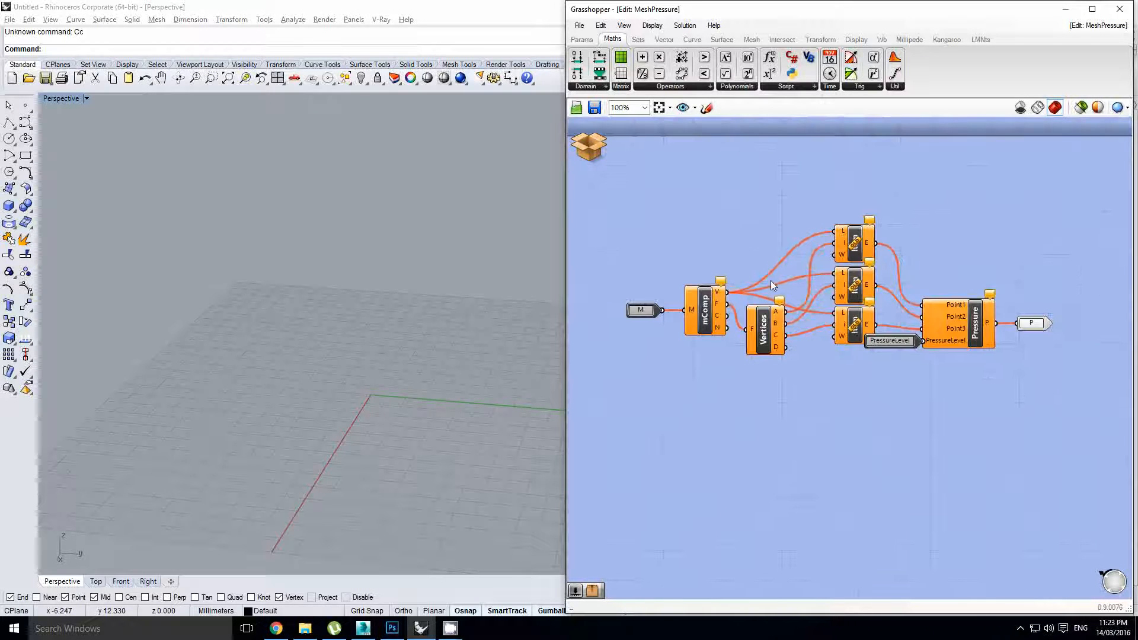
{"action": "left_click", "coordinate": [705, 320]}
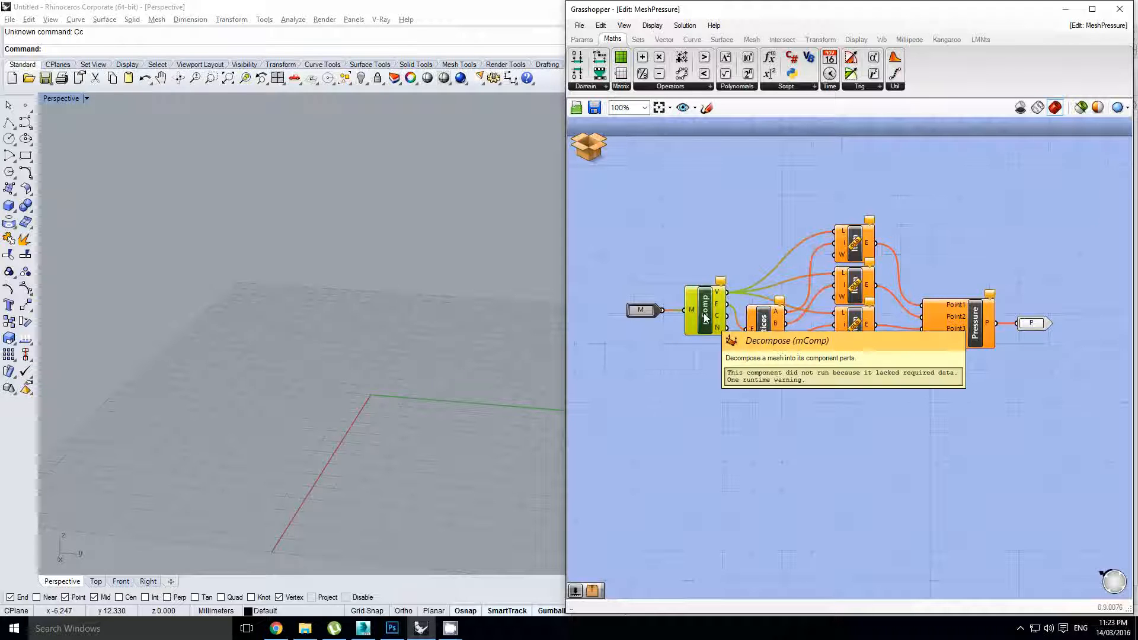
{"action": "double_click", "coordinate": [699, 379]}
{"action": "type", "text": "demesh"}
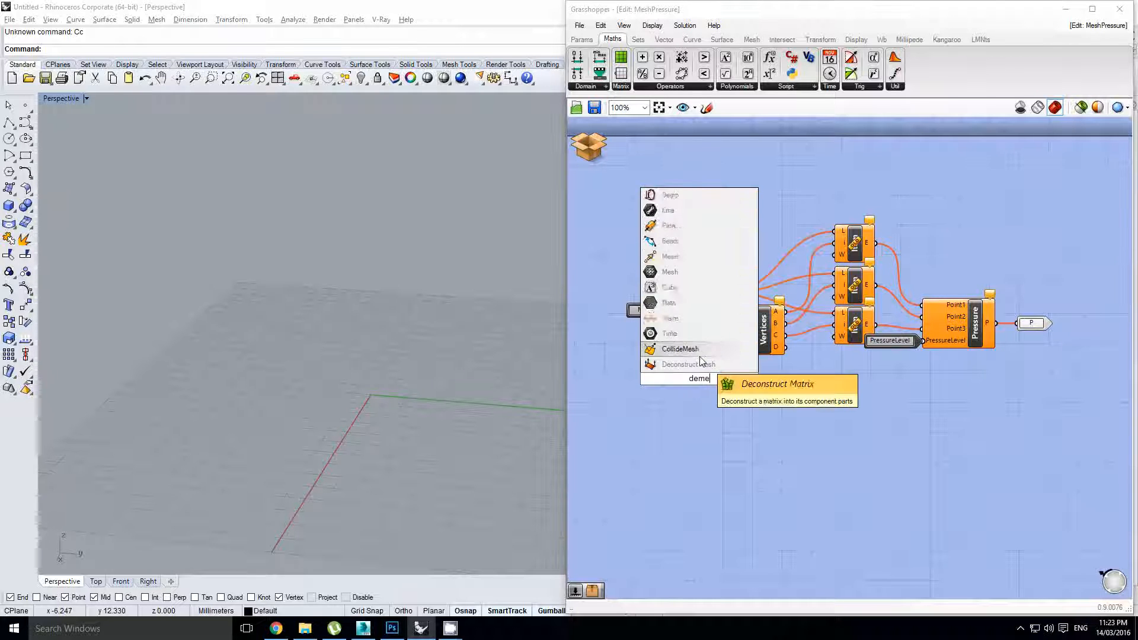
{"action": "left_click", "coordinate": [690, 364]}
{"action": "left_click_drag", "start_coordinate": [699, 383], "coordinate": [701, 420]}
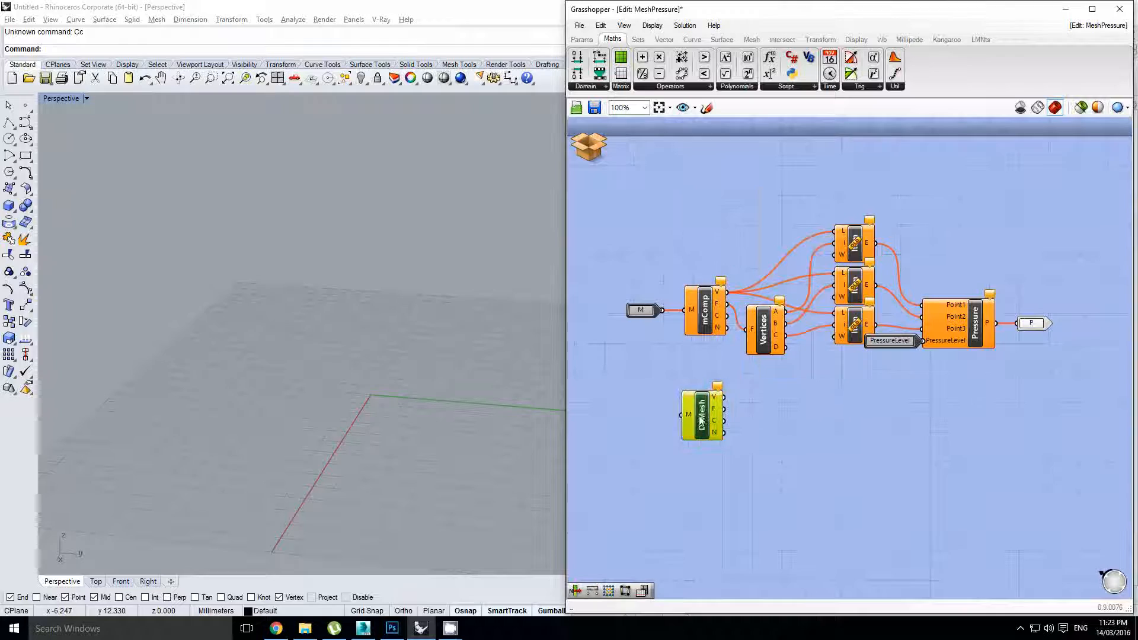
{"action": "left_click", "coordinate": [763, 331]}
{"action": "double_click", "coordinate": [783, 414]}
{"action": "type", "text": "deface"}
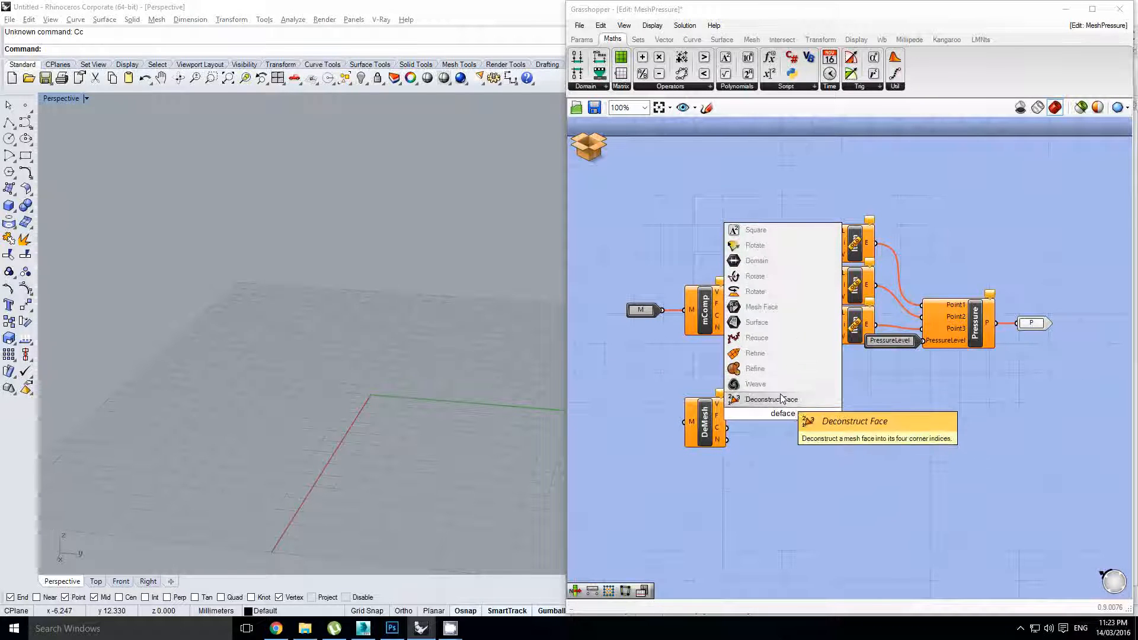
{"action": "left_click", "coordinate": [781, 398]}
{"action": "scroll", "coordinate": [758, 406], "scroll_direction": "up", "scroll_amount": 2}
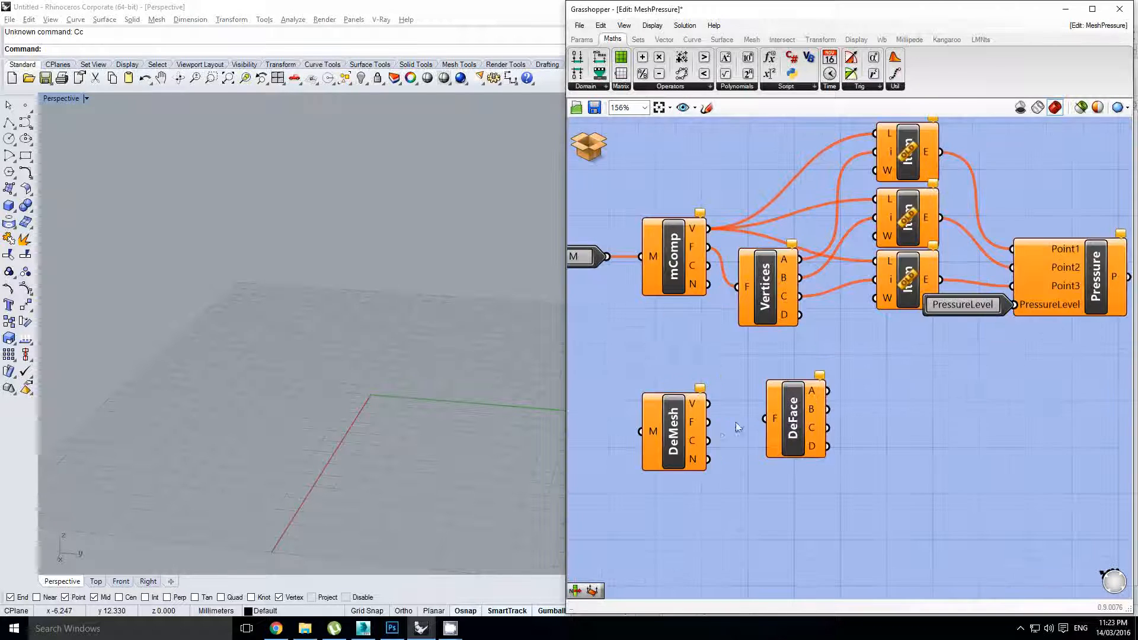
{"action": "left_click_drag", "start_coordinate": [781, 412], "coordinate": [773, 414]}
{"action": "right_click_drag", "start_coordinate": [863, 354], "coordinate": [793, 383]}
{"action": "left_click", "coordinate": [836, 252]}
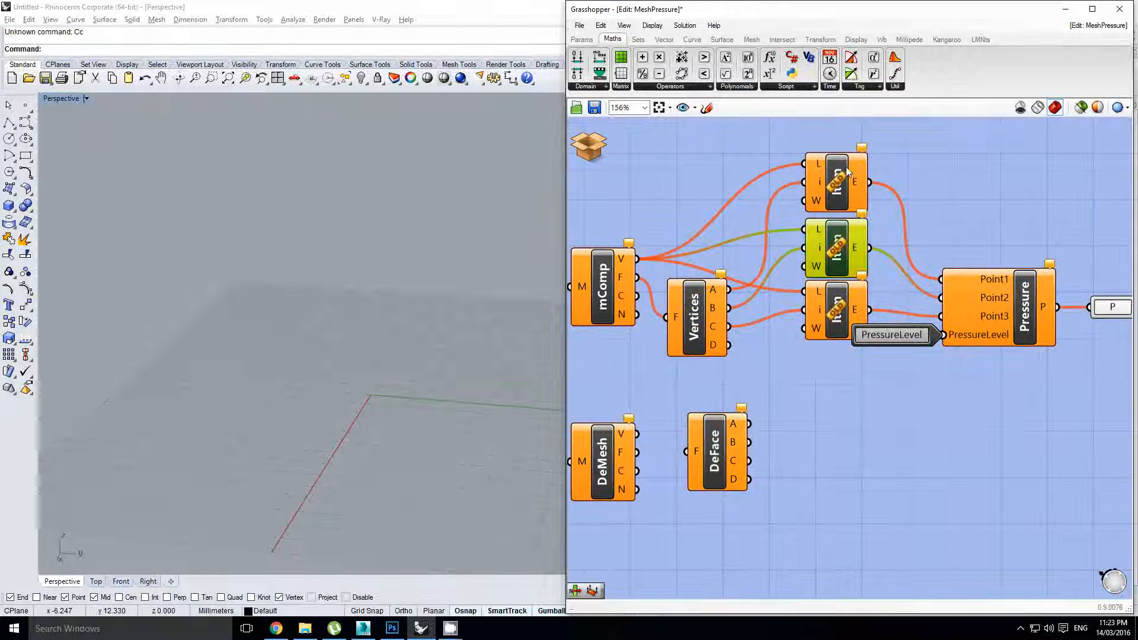
{"action": "left_click", "coordinate": [837, 188]}
{"action": "left_click", "coordinate": [839, 319]}
{"action": "left_click", "coordinate": [1019, 320]}
{"action": "right_click_drag", "start_coordinate": [1019, 320], "coordinate": [980, 316]}
{"action": "left_click", "coordinate": [972, 241]}
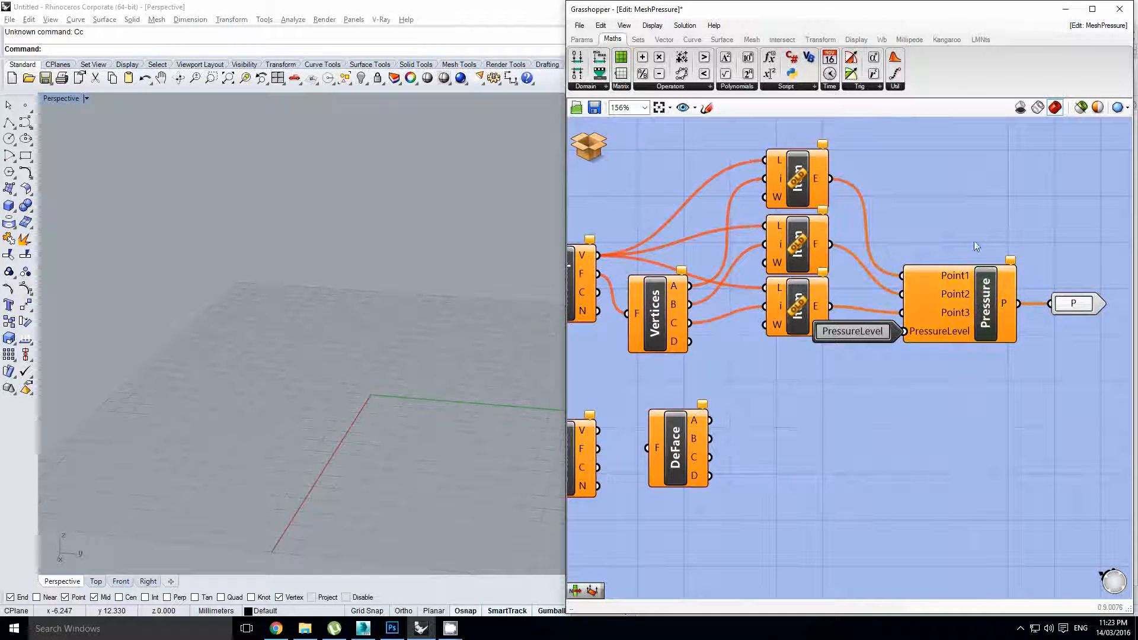
{"action": "scroll", "coordinate": [973, 241], "scroll_direction": "down", "scroll_amount": 1}
{"action": "right_click_drag", "start_coordinate": [831, 282], "coordinate": [890, 343]}
{"action": "scroll", "coordinate": [819, 362], "scroll_direction": "down", "scroll_amount": 2}
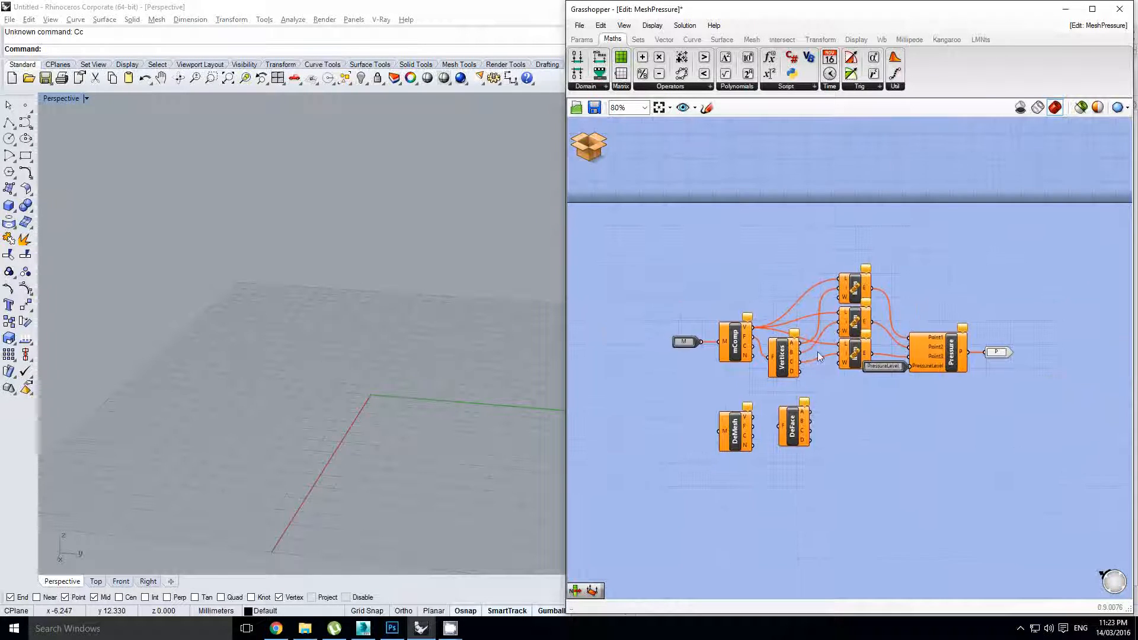
{"action": "left_click_drag", "start_coordinate": [713, 401], "coordinate": [853, 488]}
{"action": "key", "text": "Delete"}
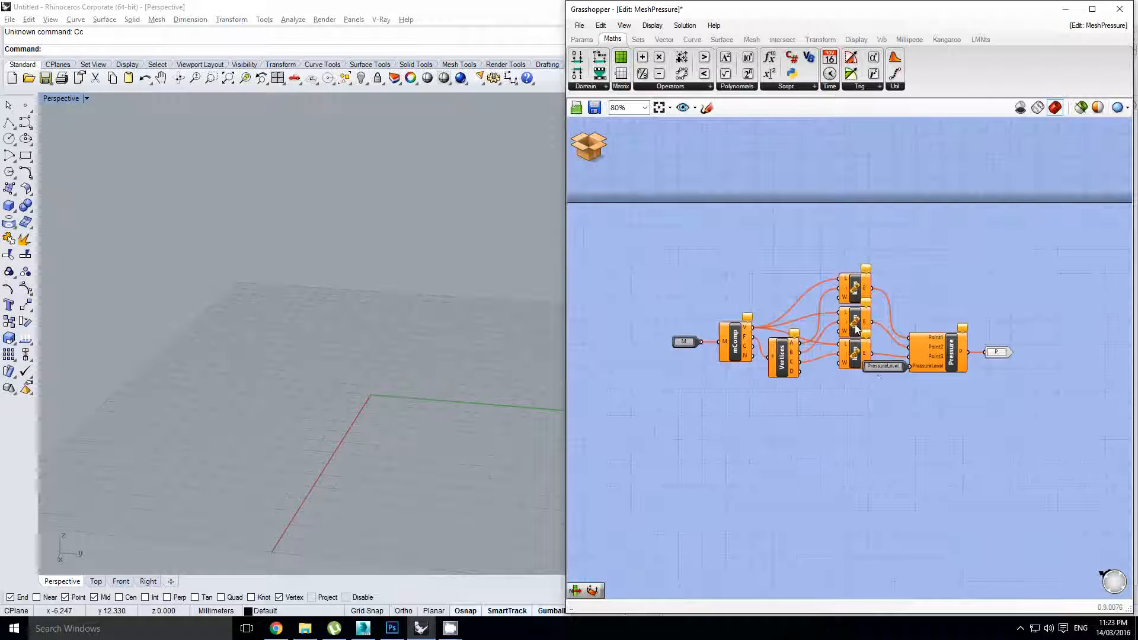
{"action": "scroll", "coordinate": [859, 317], "scroll_direction": "up", "scroll_amount": 1}
{"action": "left_click_drag", "start_coordinate": [818, 231], "coordinate": [890, 404]}
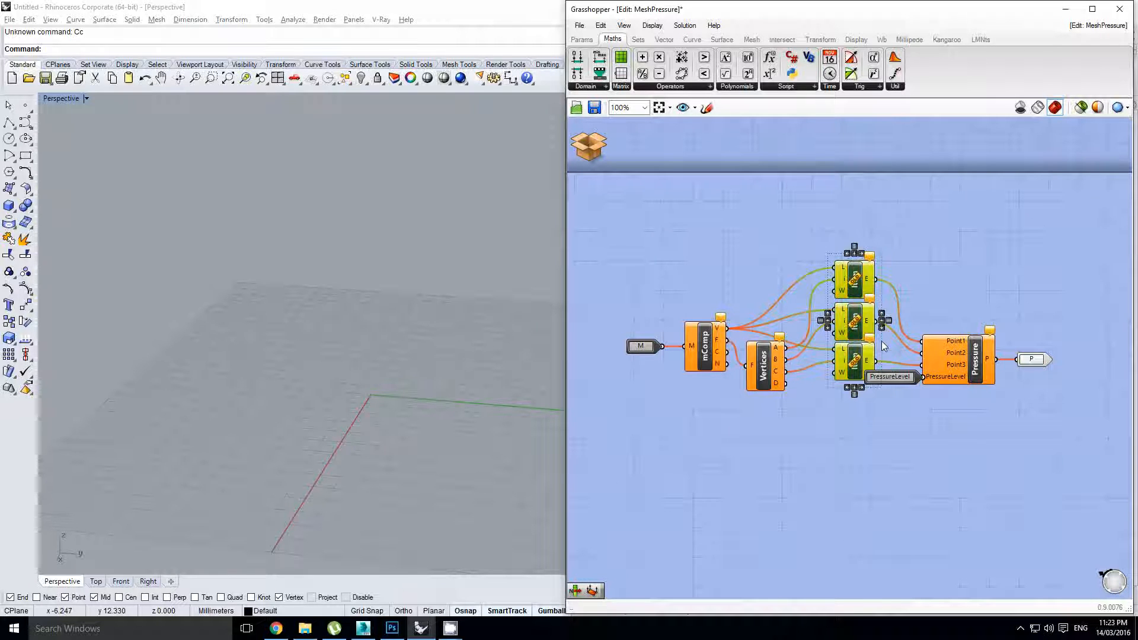
{"action": "left_click", "coordinate": [925, 321]}
{"action": "left_click", "coordinate": [942, 359]}
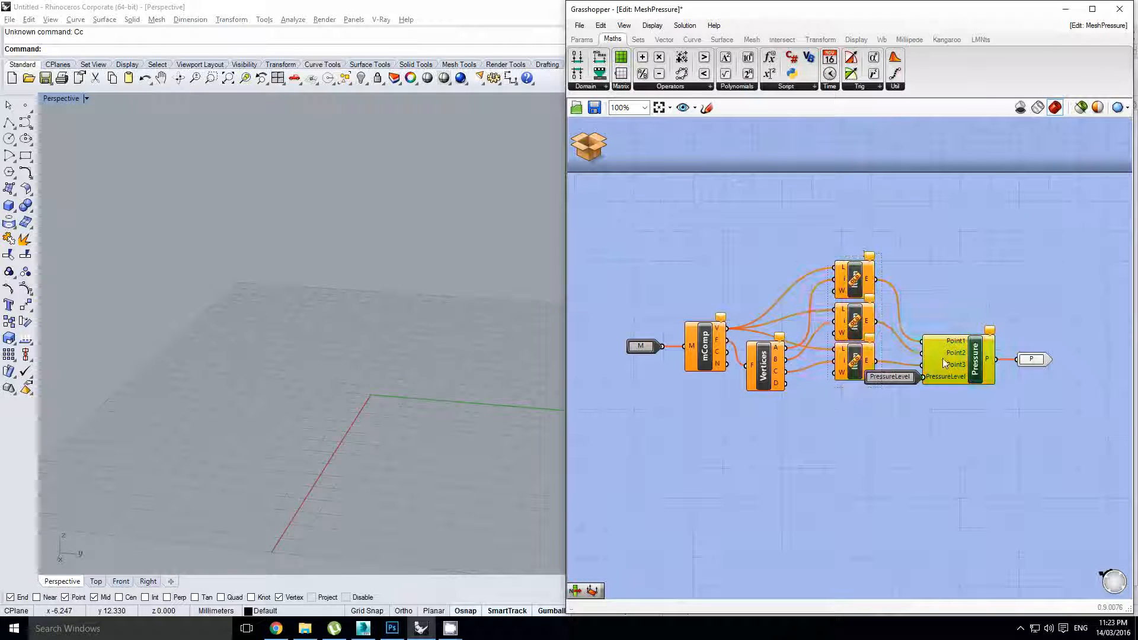
{"action": "left_click", "coordinate": [1117, 33]}
{"action": "left_click", "coordinate": [1106, 47]}
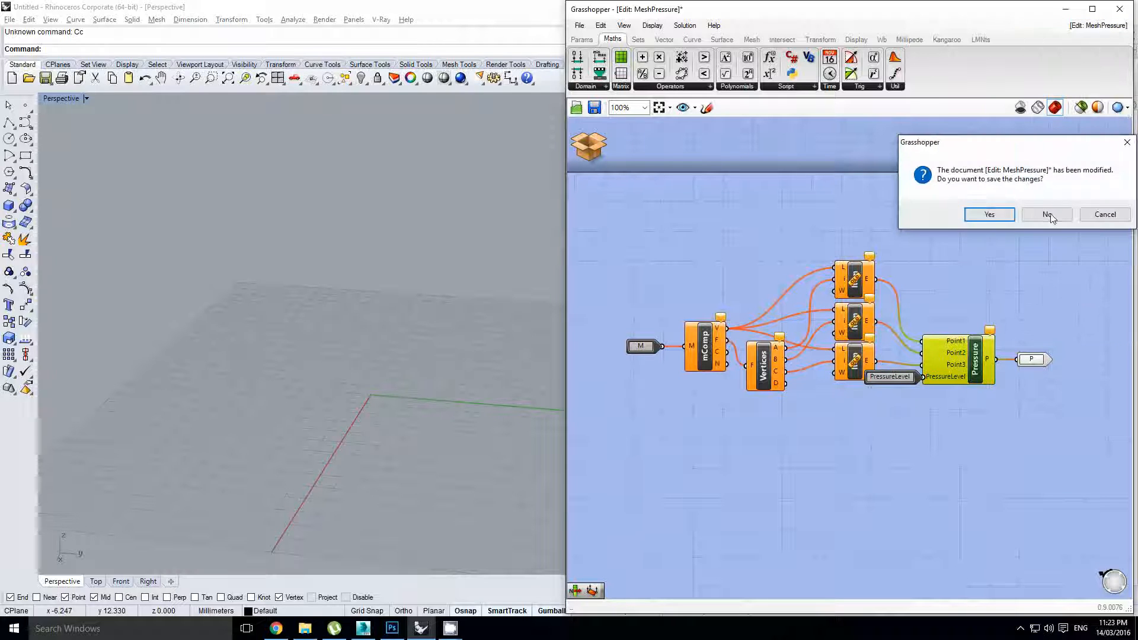
{"action": "left_click", "coordinate": [1046, 214]}
{"action": "left_click", "coordinate": [820, 314]}
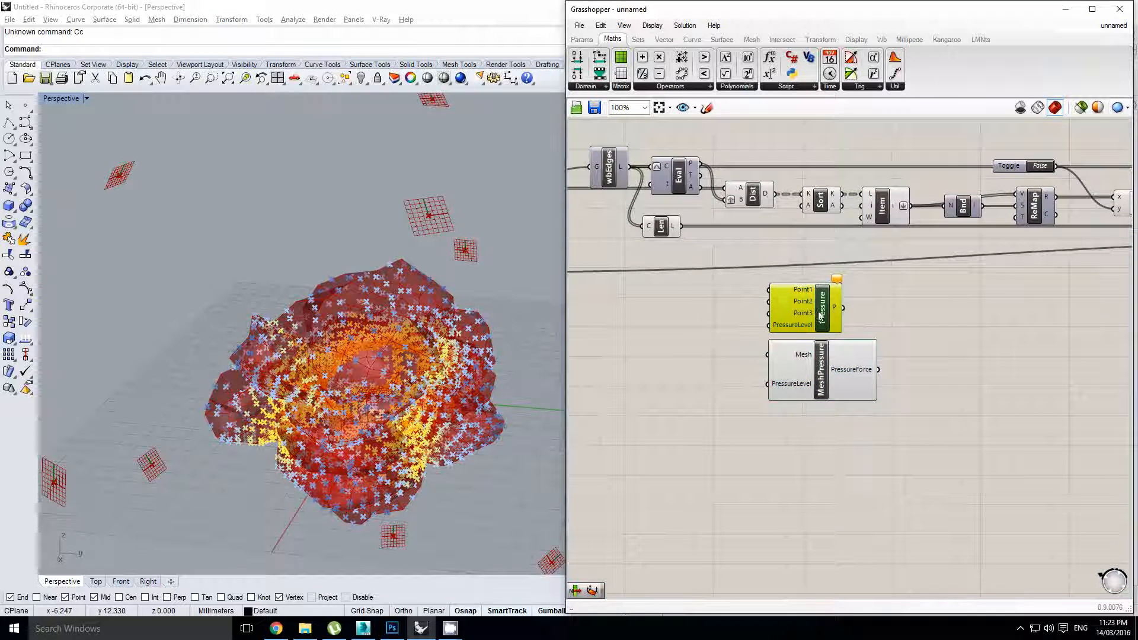
Delete Pressure and wire weldVertices' mesh through MeshPressure into Kangaroo's Force objects input
{"action": "key", "text": "Delete"}
{"action": "left_click_drag", "start_coordinate": [820, 359], "coordinate": [869, 357]}
{"action": "scroll", "coordinate": [788, 308], "scroll_direction": "down", "scroll_amount": 1}
{"action": "right_click_drag", "start_coordinate": [785, 307], "coordinate": [901, 338]}
{"action": "right_click_drag", "start_coordinate": [737, 335], "coordinate": [830, 342]}
{"action": "left_click", "coordinate": [710, 332]}
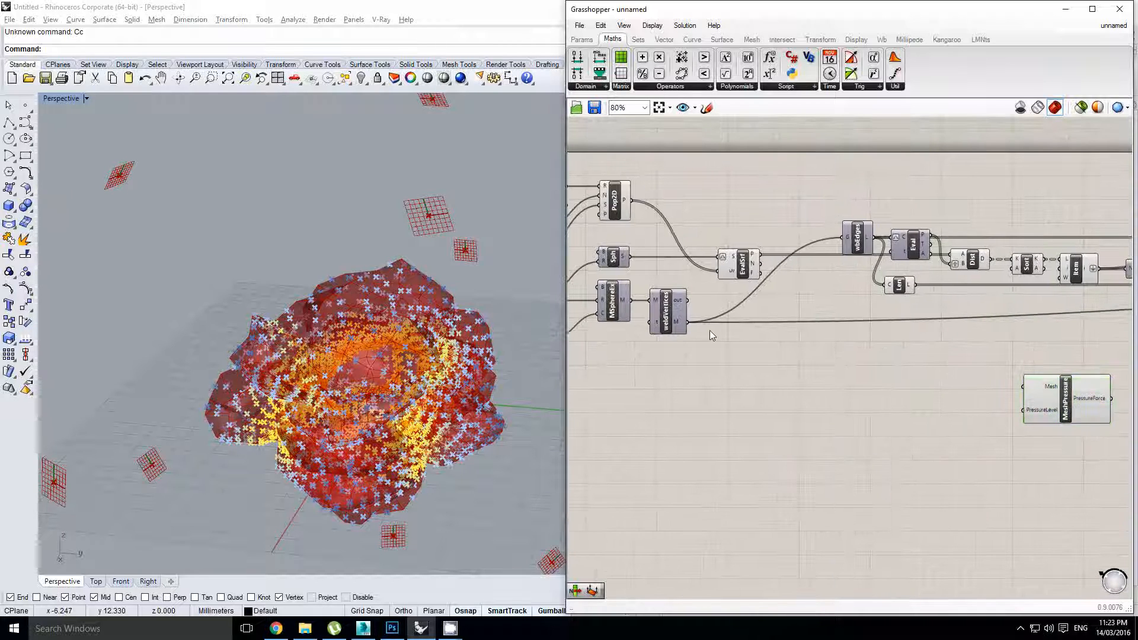
{"action": "left_click_drag", "start_coordinate": [688, 323], "coordinate": [1022, 379]}
{"action": "right_click_drag", "start_coordinate": [1059, 402], "coordinate": [815, 378]}
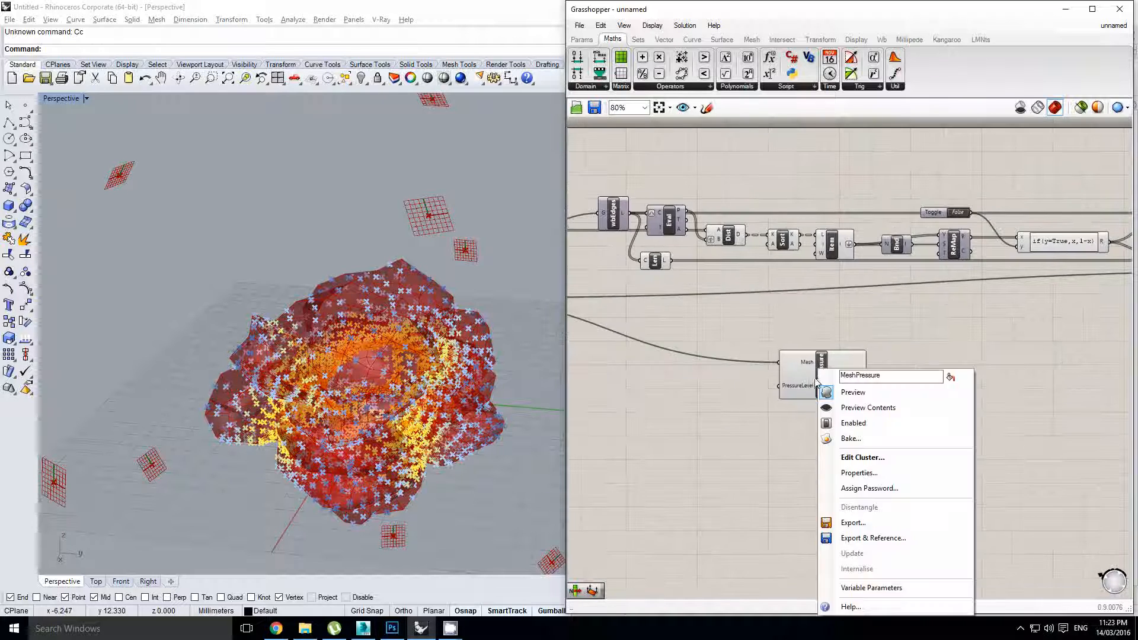
{"action": "scroll", "coordinate": [827, 368], "scroll_direction": "down", "scroll_amount": 1}
{"action": "right_click_drag", "start_coordinate": [934, 348], "coordinate": [767, 359]}
{"action": "scroll", "coordinate": [763, 360], "scroll_direction": "down", "scroll_amount": 2}
{"action": "left_click_drag", "start_coordinate": [716, 378], "coordinate": [970, 311]}
Flatten Kangaroo's Force objects input and reset the simulation
{"action": "scroll", "coordinate": [972, 310], "scroll_direction": "up", "scroll_amount": 4}
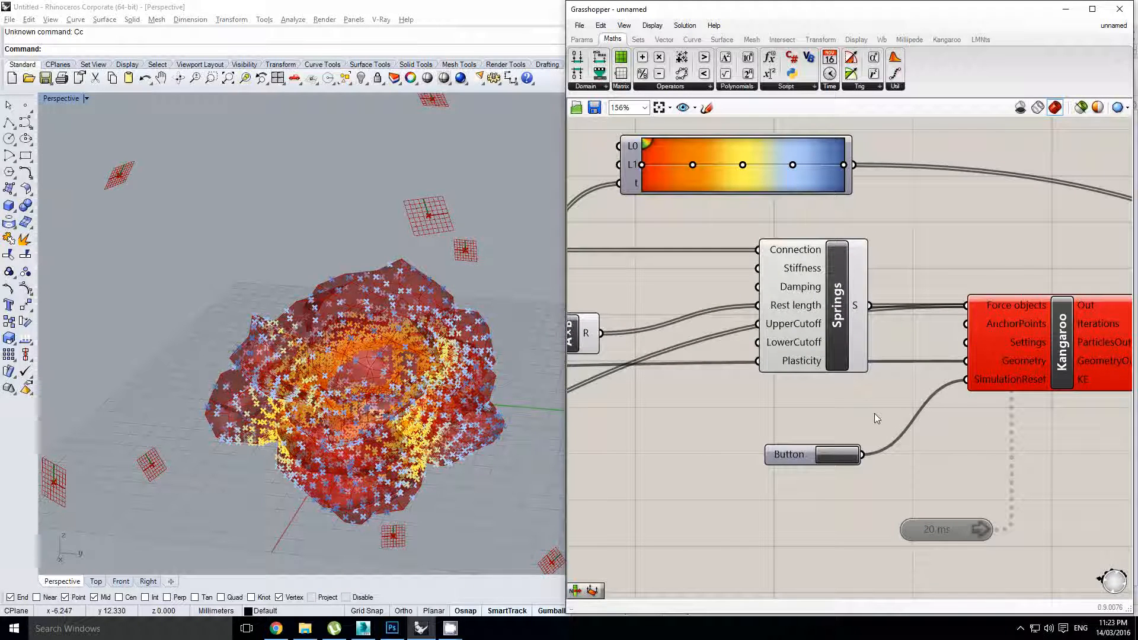
{"action": "left_click", "coordinate": [829, 456]}
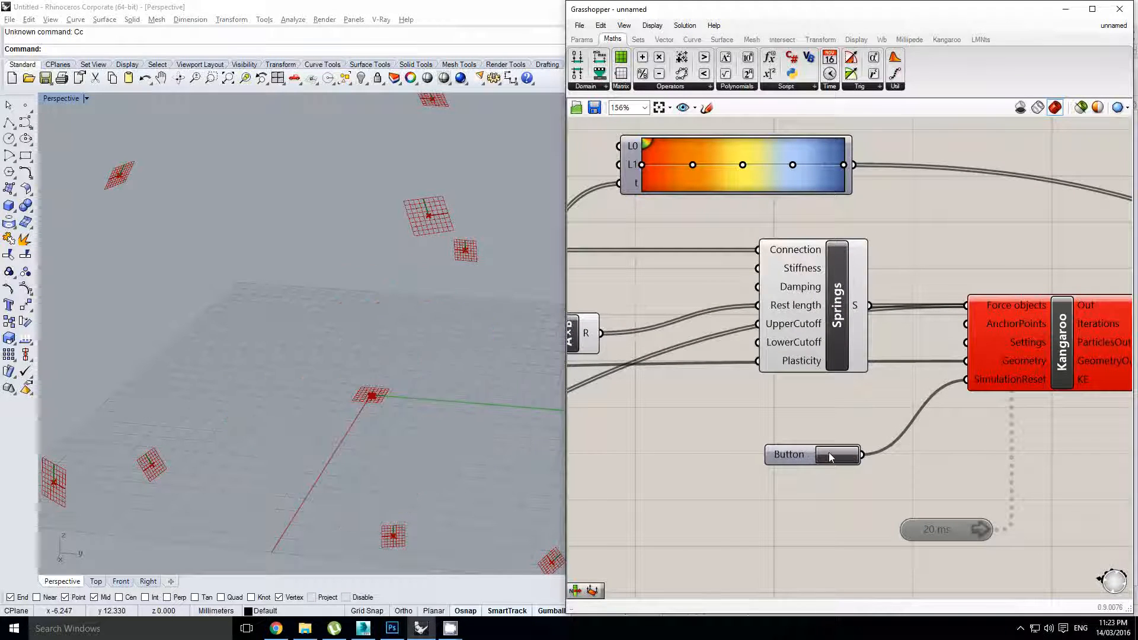
{"action": "right_click", "coordinate": [993, 305]}
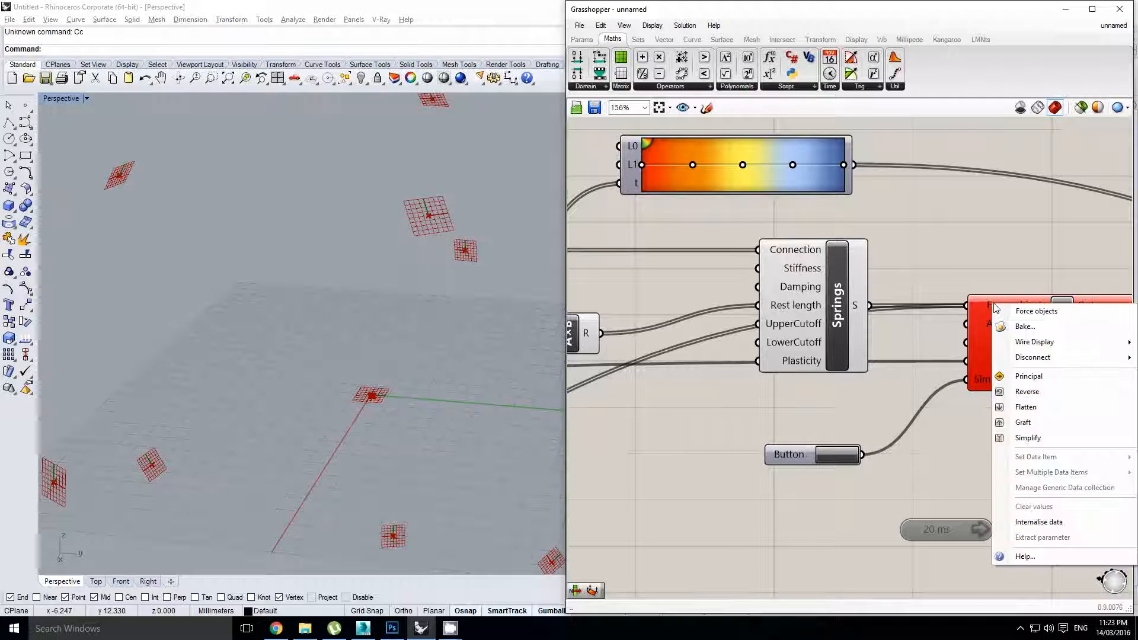
{"action": "left_click", "coordinate": [1040, 412]}
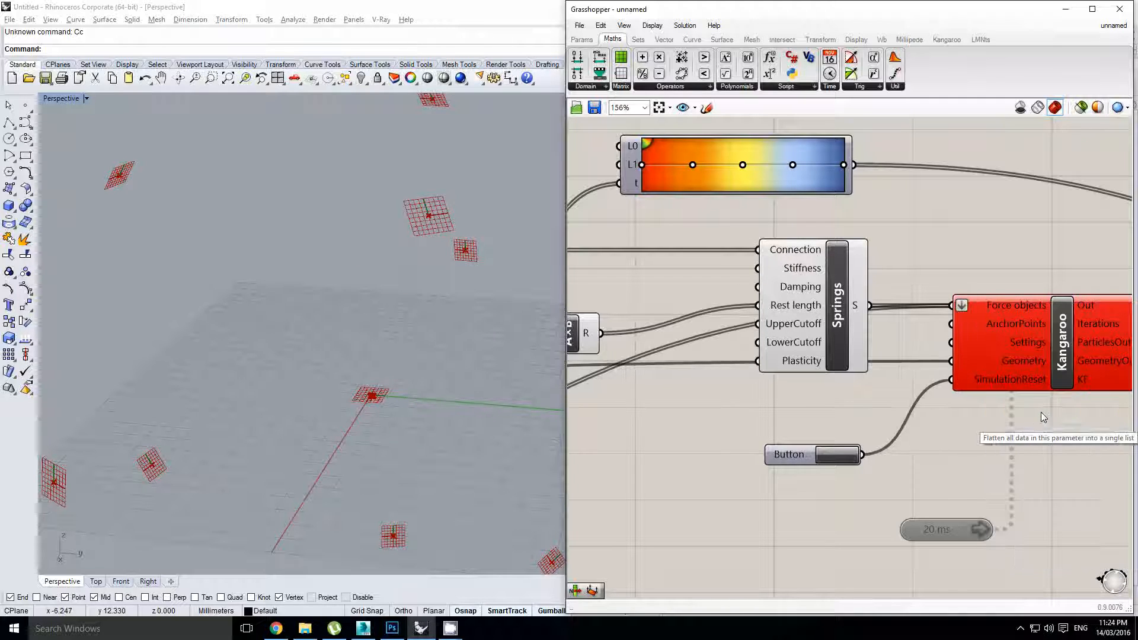
{"action": "right_click_drag", "start_coordinate": [947, 554], "coordinate": [993, 546]}
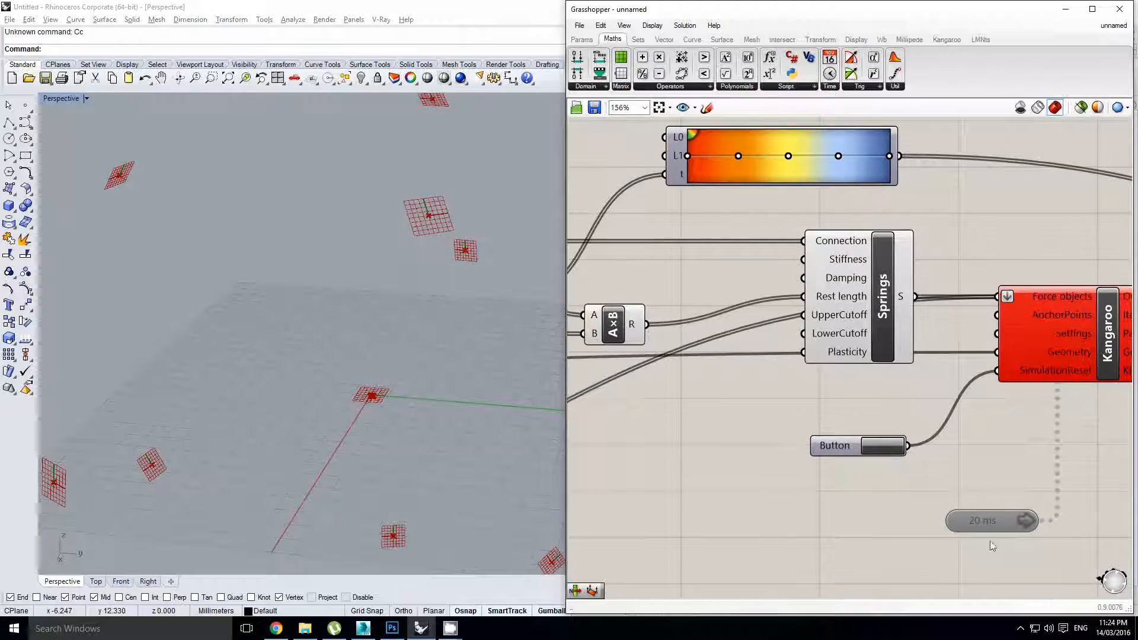
{"action": "left_click", "coordinate": [874, 449]}
{"action": "scroll", "coordinate": [413, 380], "scroll_direction": "down", "scroll_amount": 4}
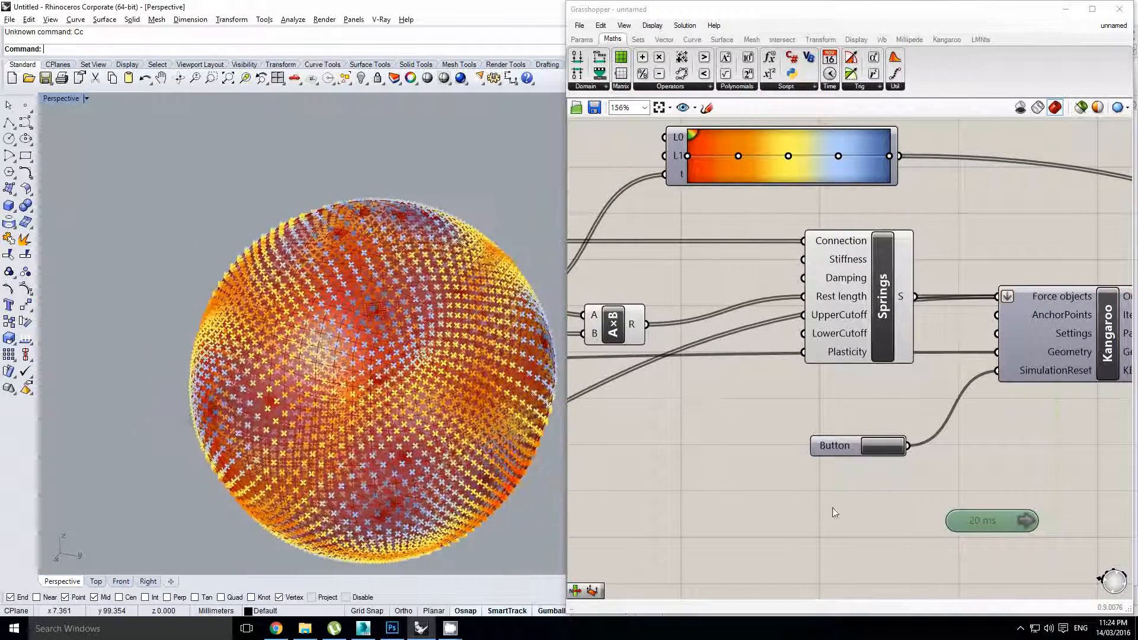
Enable the 20 ms Timer and watch the mesh inflate into lobes in the Perspective view
{"action": "double_click", "coordinate": [987, 525]}
{"action": "right_click_drag", "start_coordinate": [859, 501], "coordinate": [910, 495]}
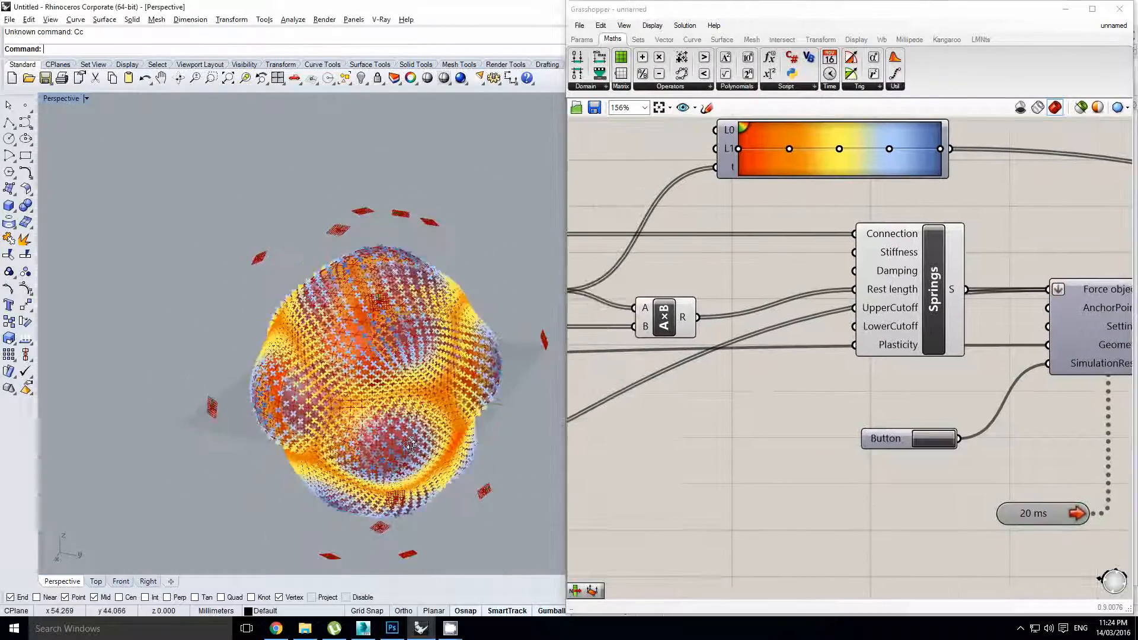
{"action": "right_click_drag", "start_coordinate": [389, 403], "coordinate": [391, 359]}
{"action": "scroll", "coordinate": [401, 376], "scroll_direction": "up", "scroll_amount": 2}
{"action": "scroll", "coordinate": [444, 372], "scroll_direction": "up", "scroll_amount": 2}
{"action": "scroll", "coordinate": [413, 351], "scroll_direction": "down", "scroll_amount": 3}
{"action": "scroll", "coordinate": [417, 399], "scroll_direction": "up", "scroll_amount": 2}
{"action": "scroll", "coordinate": [391, 358], "scroll_direction": "down", "scroll_amount": 4}
{"action": "right_click_drag", "start_coordinate": [391, 358], "coordinate": [394, 367], "text": "shift"}
{"action": "scroll", "coordinate": [394, 366], "scroll_direction": "up", "scroll_amount": 2}
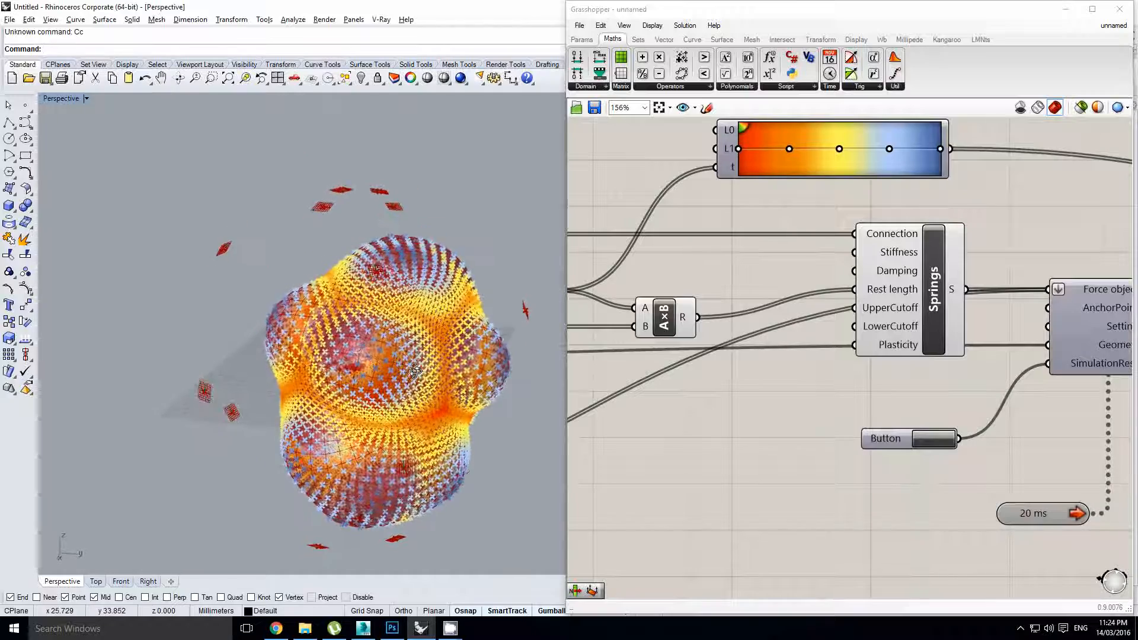
{"action": "right_click_drag", "start_coordinate": [816, 356], "coordinate": [926, 346]}
{"action": "scroll", "coordinate": [889, 326], "scroll_direction": "down", "scroll_amount": 2}
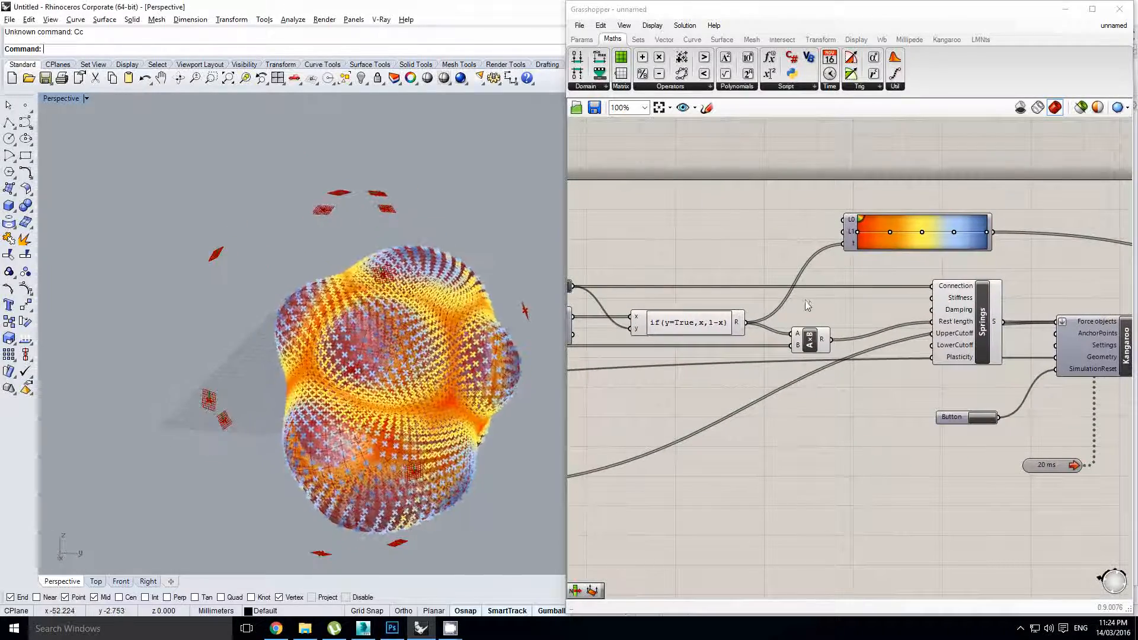
Pan across the definition to find the if(y=True,x,1-x) expression
{"action": "scroll", "coordinate": [830, 298], "scroll_direction": "down", "scroll_amount": 1}
{"action": "right_click_drag", "start_coordinate": [857, 287], "coordinate": [744, 317]}
{"action": "left_click", "coordinate": [716, 399]}
{"action": "scroll", "coordinate": [911, 474], "scroll_direction": "up", "scroll_amount": 1}
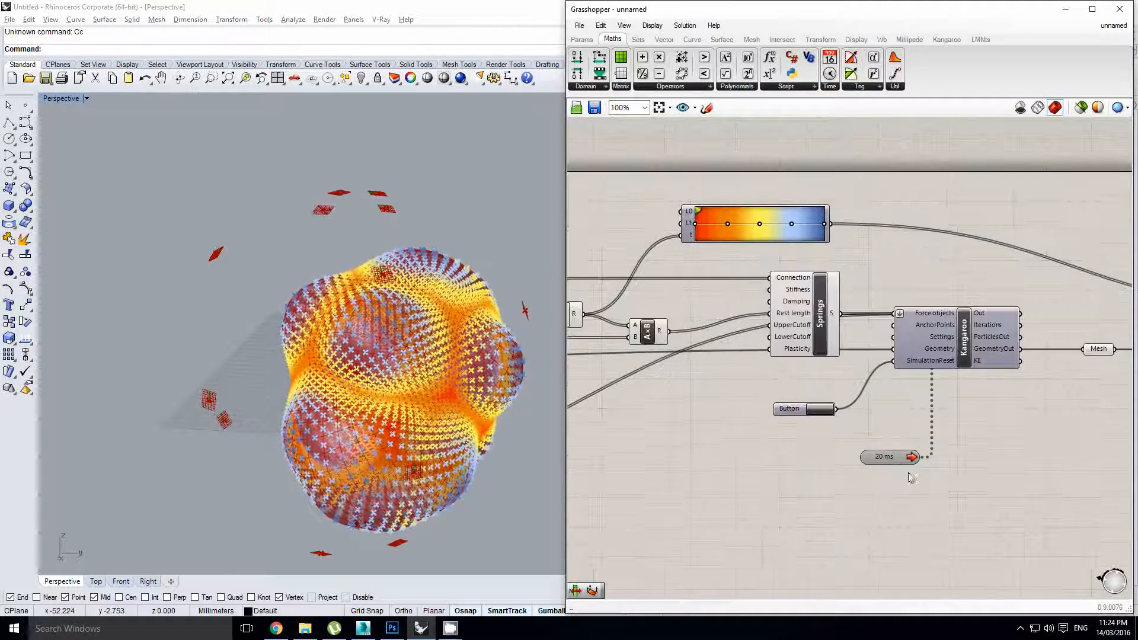
{"action": "left_click", "coordinate": [898, 463]}
{"action": "left_click", "coordinate": [726, 408]}
{"action": "right_click_drag", "start_coordinate": [724, 392], "coordinate": [871, 419]}
{"action": "scroll", "coordinate": [870, 418], "scroll_direction": "down", "scroll_amount": 2}
{"action": "right_click_drag", "start_coordinate": [862, 359], "coordinate": [741, 351]}
{"action": "scroll", "coordinate": [849, 387], "scroll_direction": "down", "scroll_amount": 2}
{"action": "left_click_drag", "start_coordinate": [948, 402], "coordinate": [741, 318]}
{"action": "scroll", "coordinate": [745, 352], "scroll_direction": "up", "scroll_amount": 2}
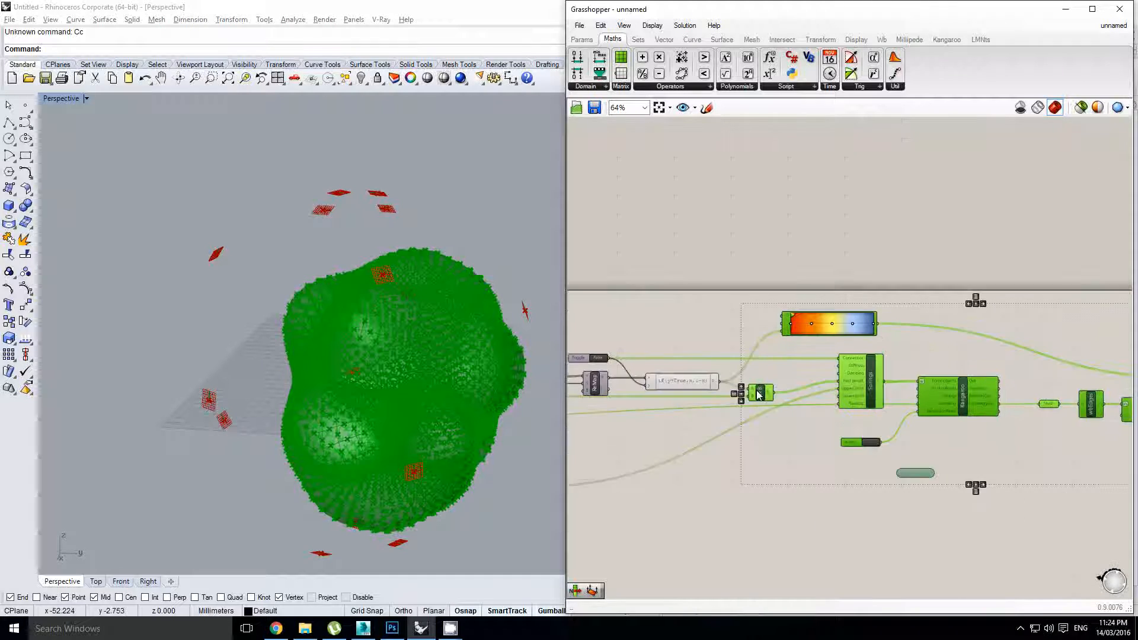
{"action": "right_click_drag", "start_coordinate": [705, 378], "coordinate": [790, 378]}
{"action": "scroll", "coordinate": [790, 378], "scroll_direction": "up", "scroll_amount": 1}
{"action": "left_click", "coordinate": [757, 312]}
Add a Quick Graph fed by the if expression's result and move it up and right
{"action": "double_click", "coordinate": [758, 319]}
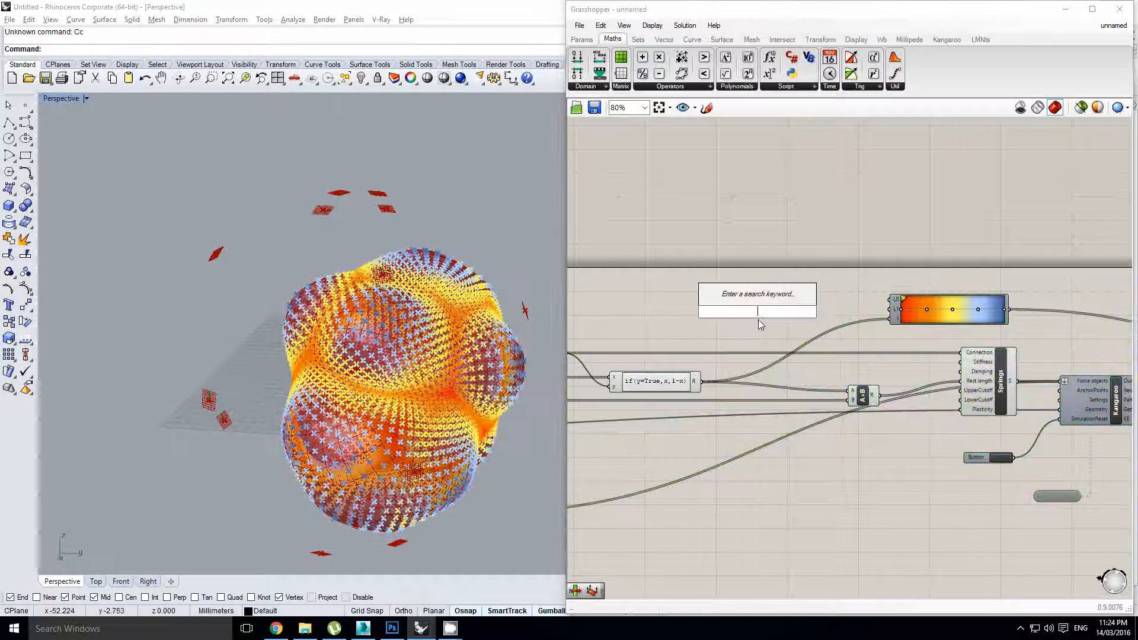
{"action": "type", "text": "quick"}
{"action": "key", "text": "Return"}
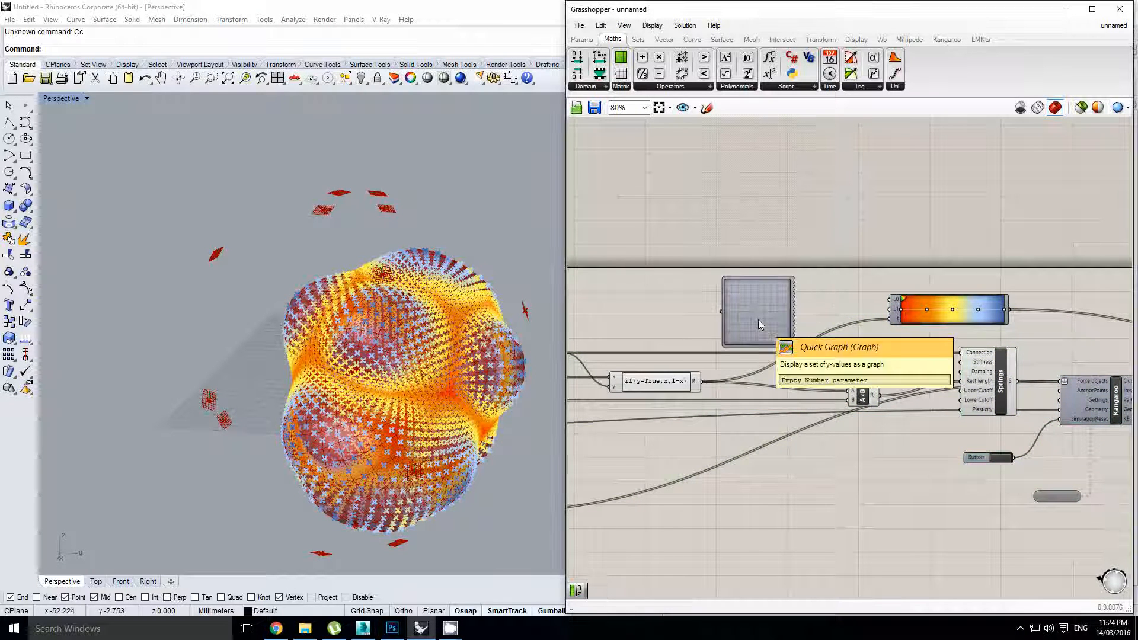
{"action": "scroll", "coordinate": [730, 367], "scroll_direction": "up", "scroll_amount": 1}
{"action": "left_click_drag", "start_coordinate": [707, 301], "coordinate": [718, 298]}
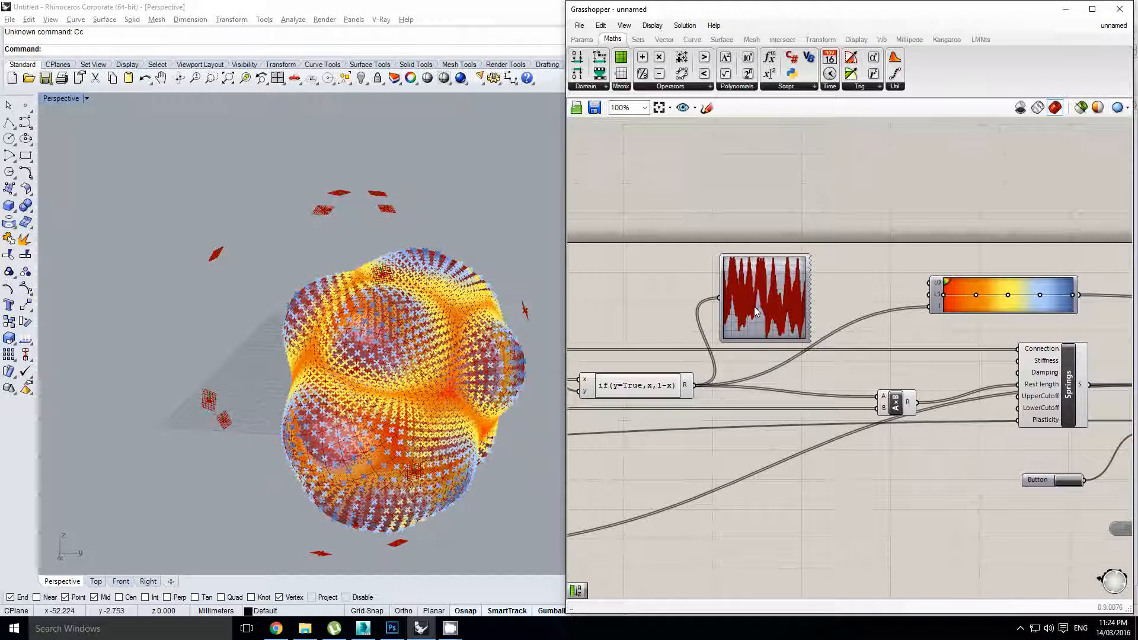
{"action": "left_click", "coordinate": [767, 283]}
{"action": "scroll", "coordinate": [770, 278], "scroll_direction": "up", "scroll_amount": 1}
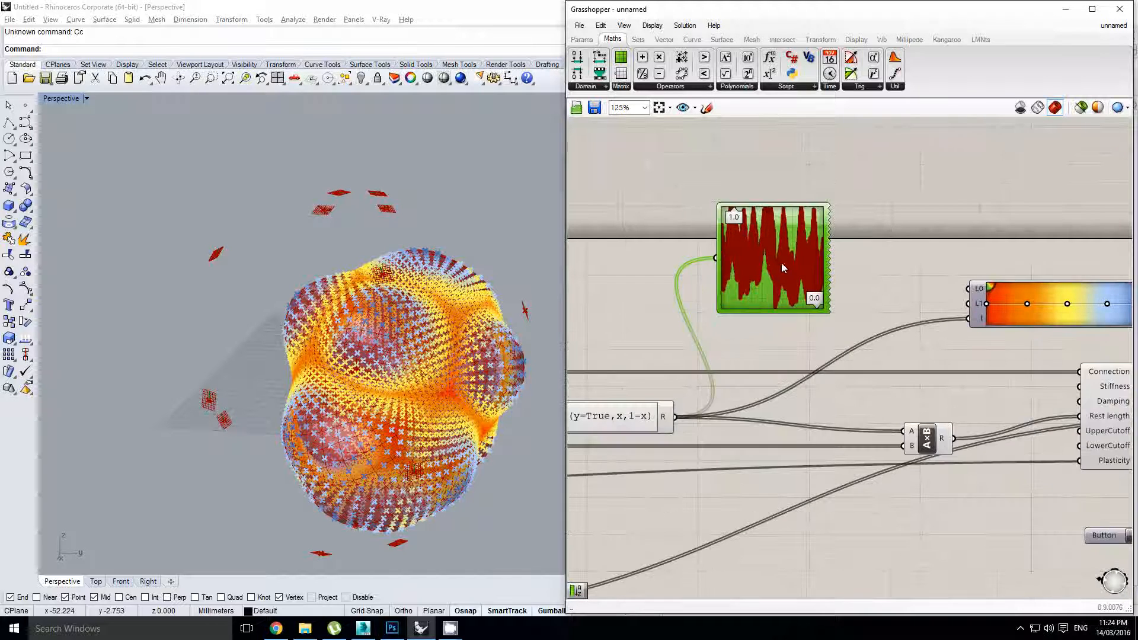
{"action": "right_click", "coordinate": [775, 282]}
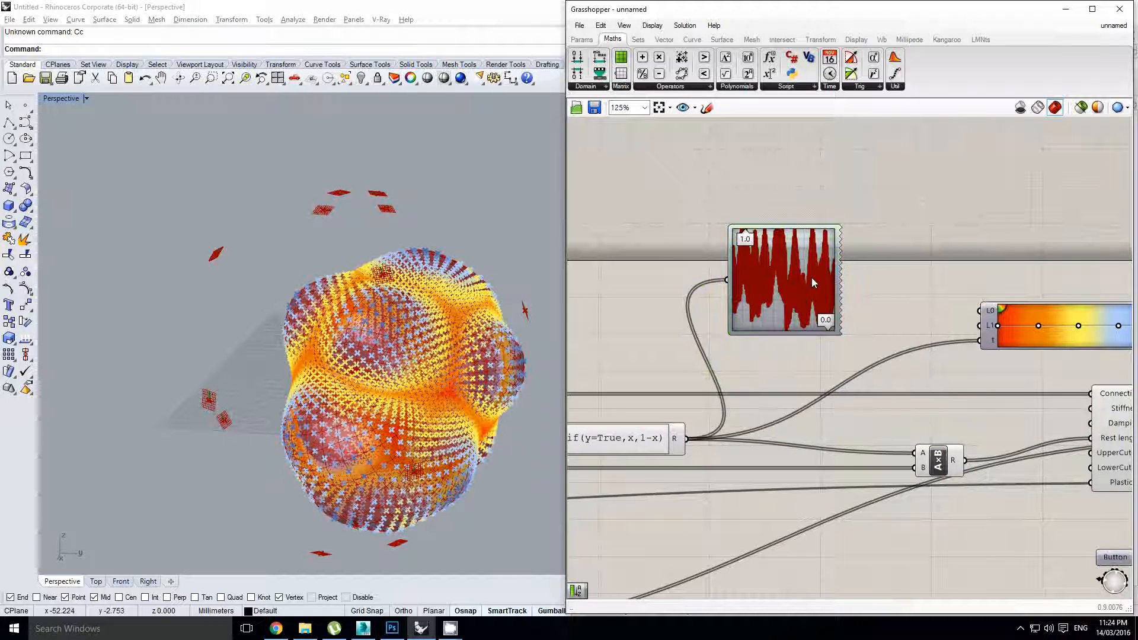
{"action": "left_click_drag", "start_coordinate": [773, 305], "coordinate": [845, 239]}
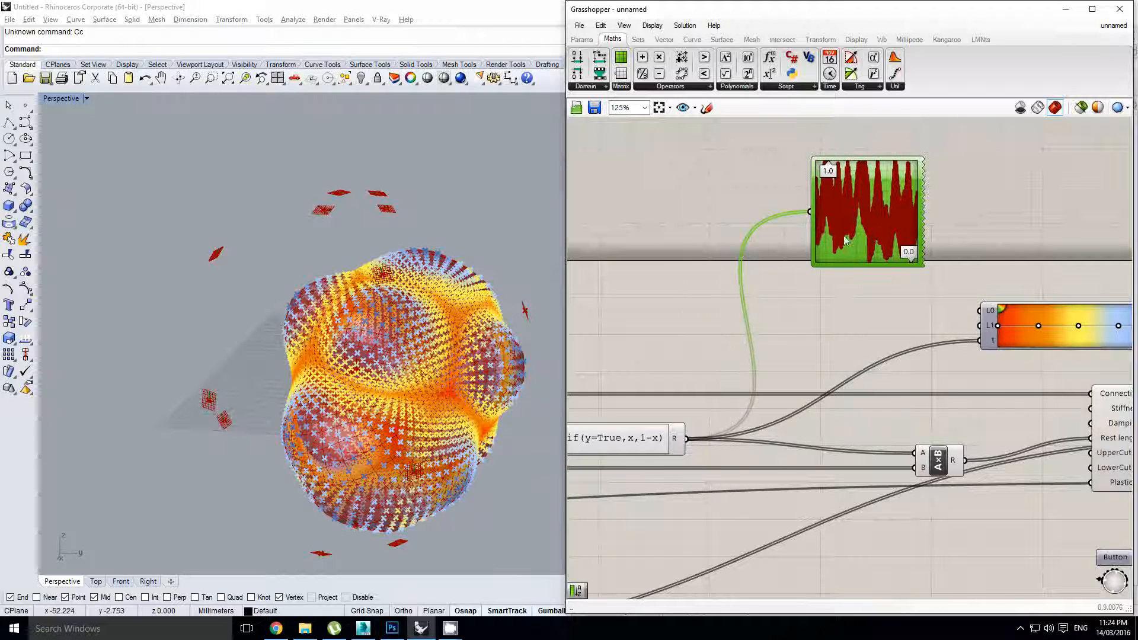
Insert a Sort List between the if expression and Quick Graph, then nudge the graph into place
{"action": "double_click", "coordinate": [723, 346]}
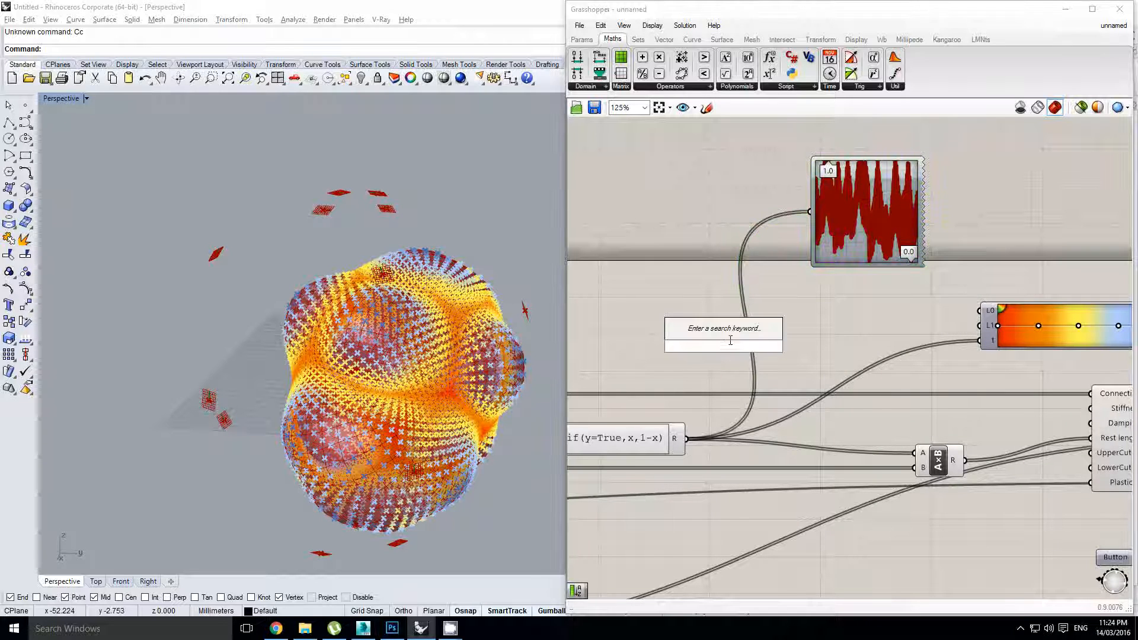
{"action": "type", "text": "sort"}
{"action": "key", "text": "Return"}
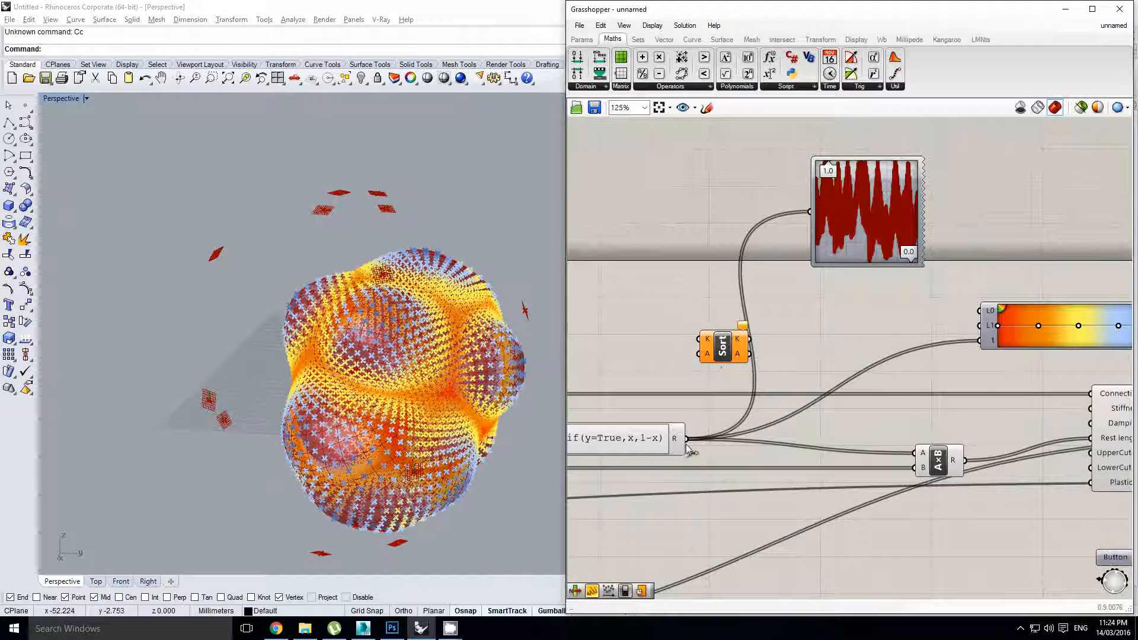
{"action": "left_click_drag", "start_coordinate": [735, 338], "coordinate": [704, 246]}
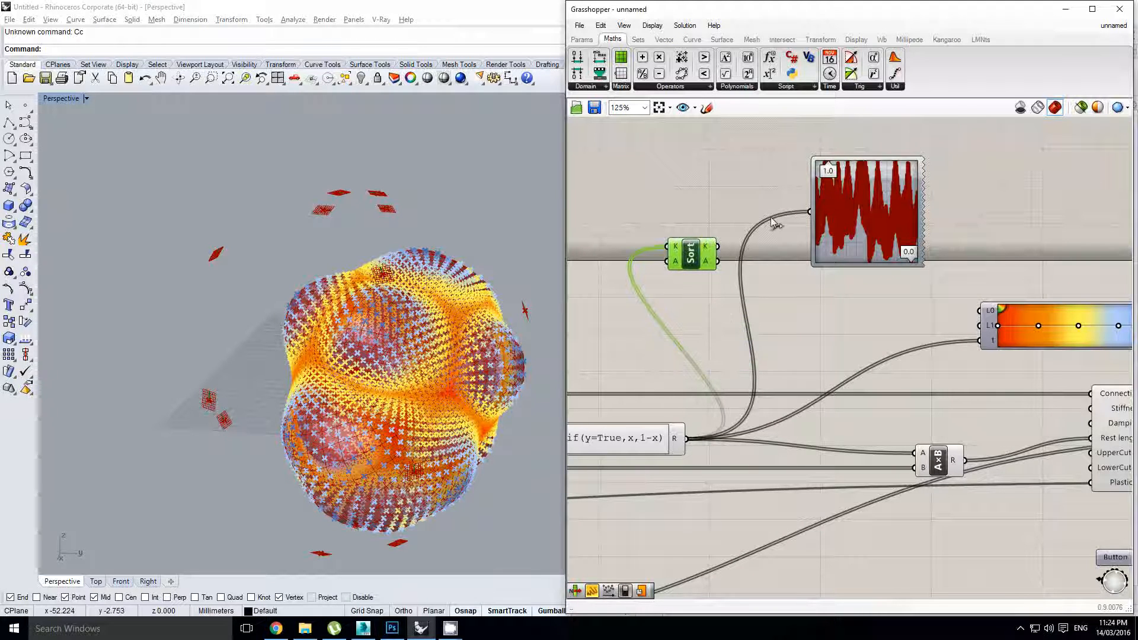
{"action": "left_click_drag", "start_coordinate": [770, 217], "coordinate": [883, 258]}
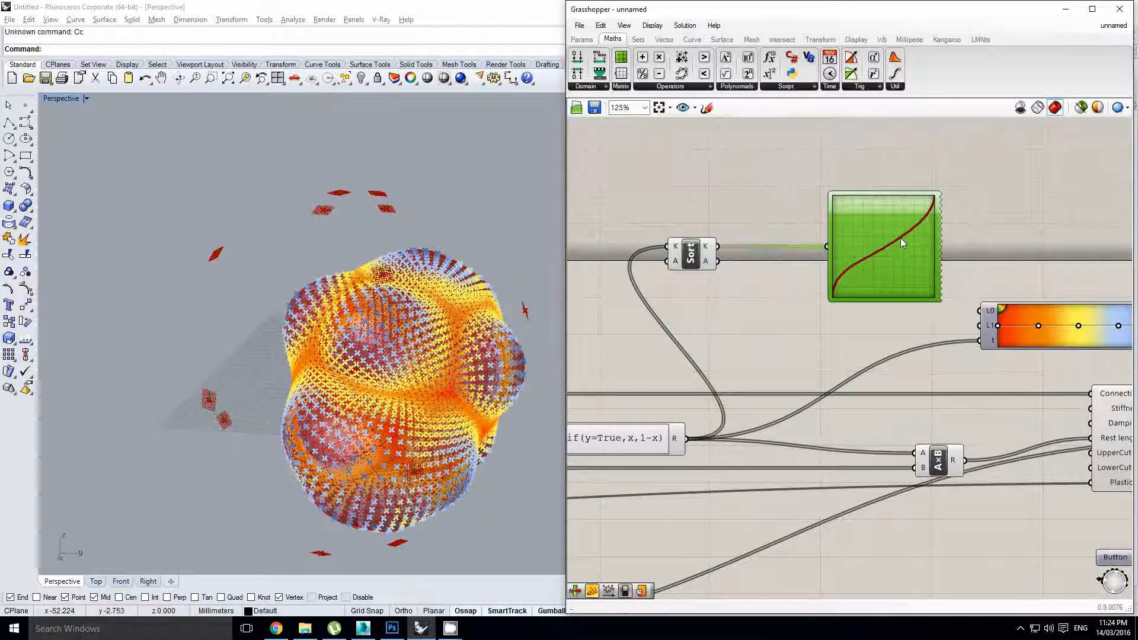
{"action": "mouse_move", "coordinate": [906, 237]}
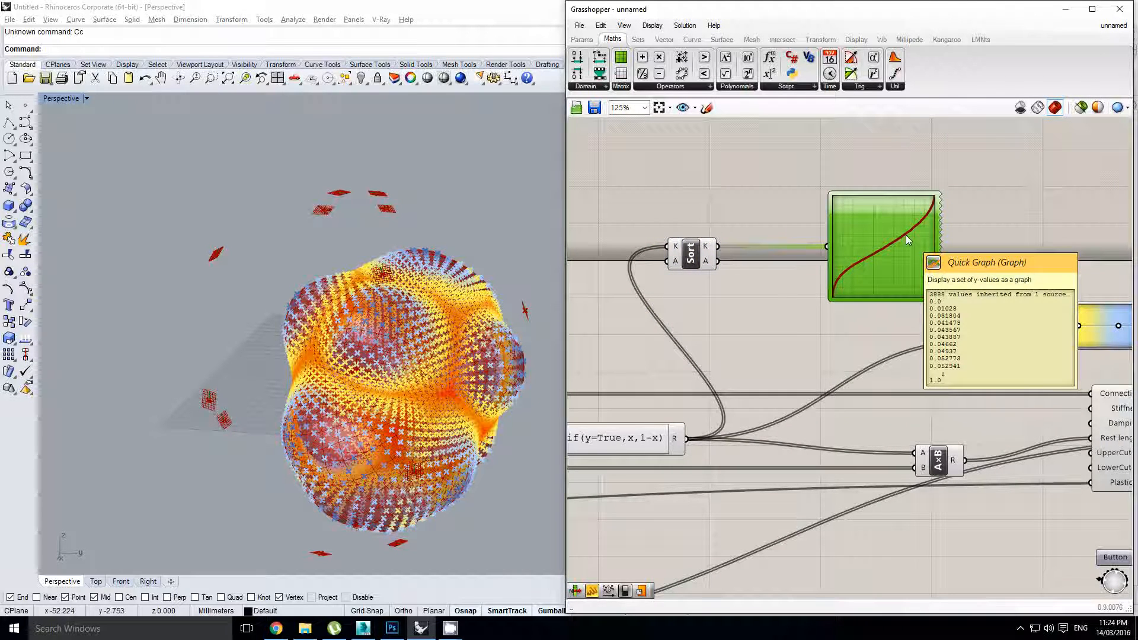
{"action": "right_click_drag", "start_coordinate": [772, 221], "coordinate": [780, 220]}
{"action": "left_click", "coordinate": [792, 219]}
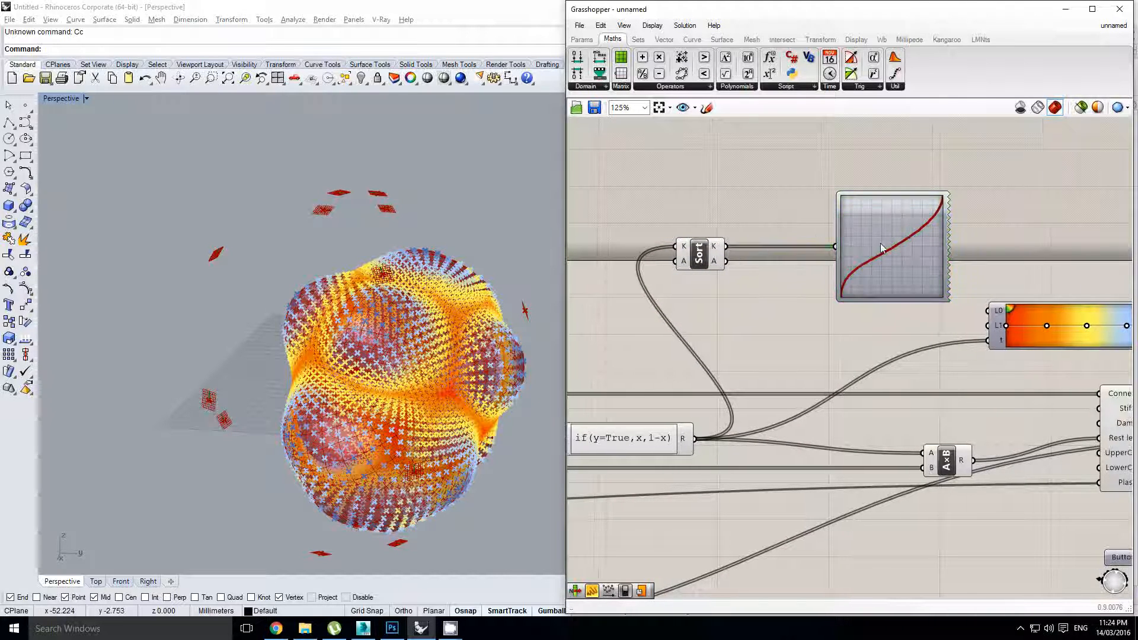
{"action": "left_click_drag", "start_coordinate": [880, 243], "coordinate": [873, 242]}
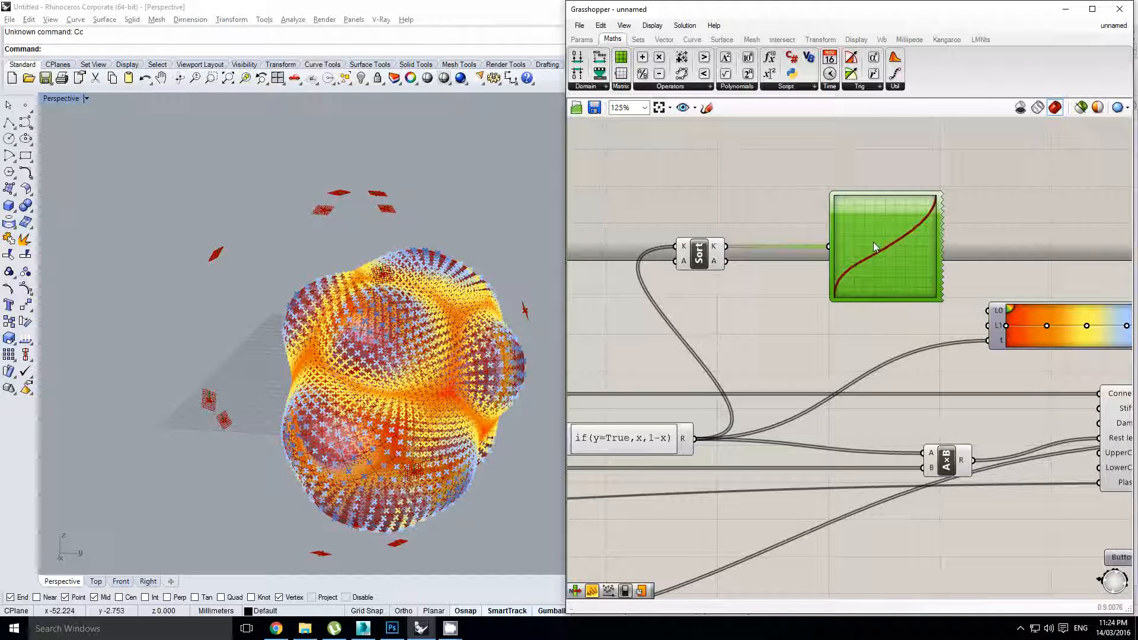
{"action": "right_click_drag", "start_coordinate": [773, 235], "coordinate": [803, 234]}
{"action": "left_click", "coordinate": [803, 227]}
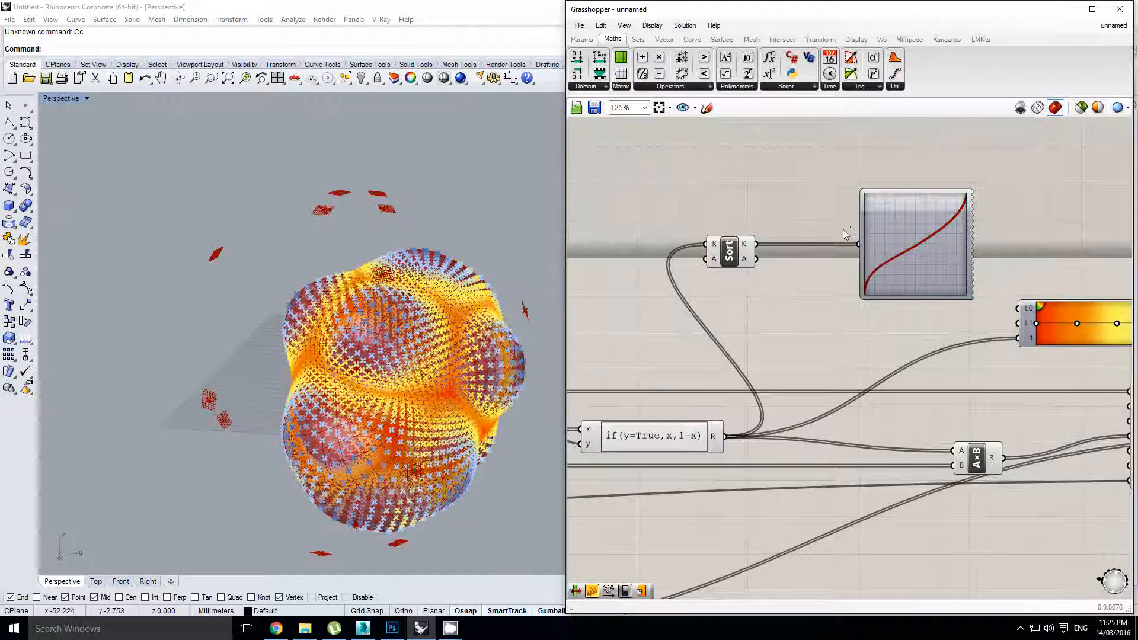
Add an expression below Sort, fed by the if result, reading x*(1/y)
{"action": "right_click_drag", "start_coordinate": [842, 229], "coordinate": [857, 243]}
{"action": "right_click_drag", "start_coordinate": [721, 260], "coordinate": [779, 260]}
{"action": "left_click", "coordinate": [783, 271]}
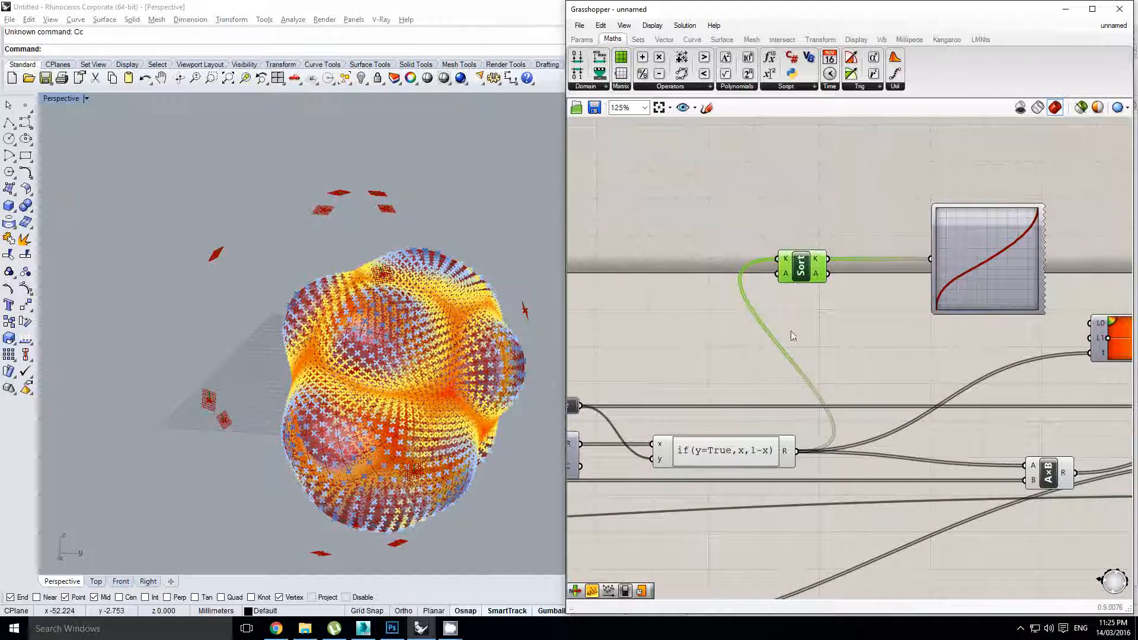
{"action": "right_click_drag", "start_coordinate": [781, 359], "coordinate": [765, 332]}
{"action": "left_click", "coordinate": [797, 334]}
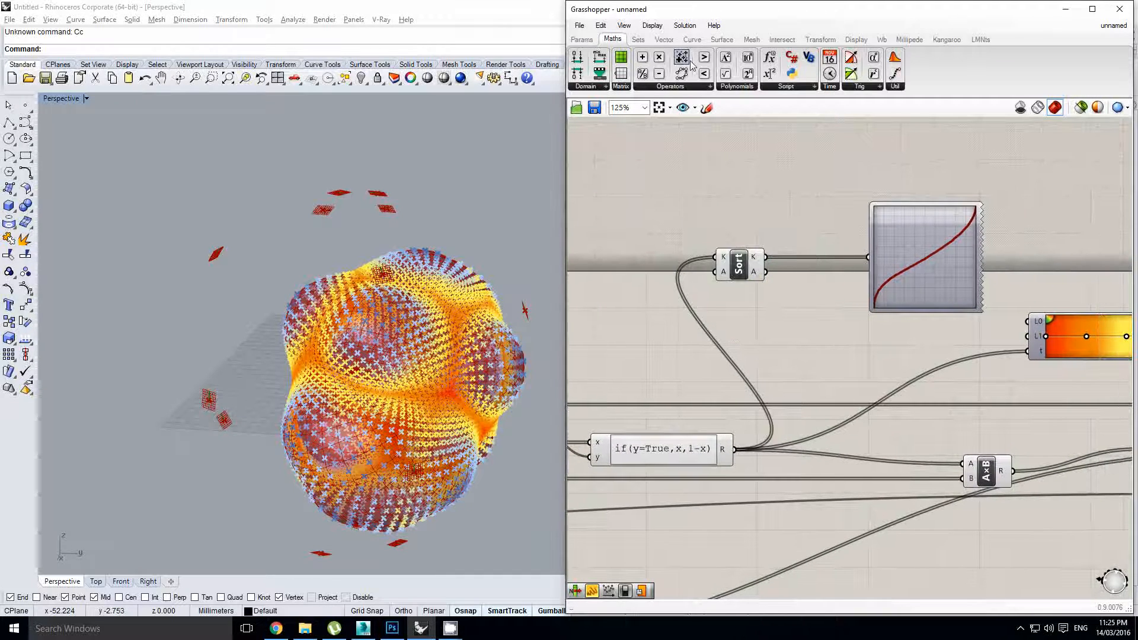
{"action": "left_click_drag", "start_coordinate": [808, 367], "coordinate": [809, 368]}
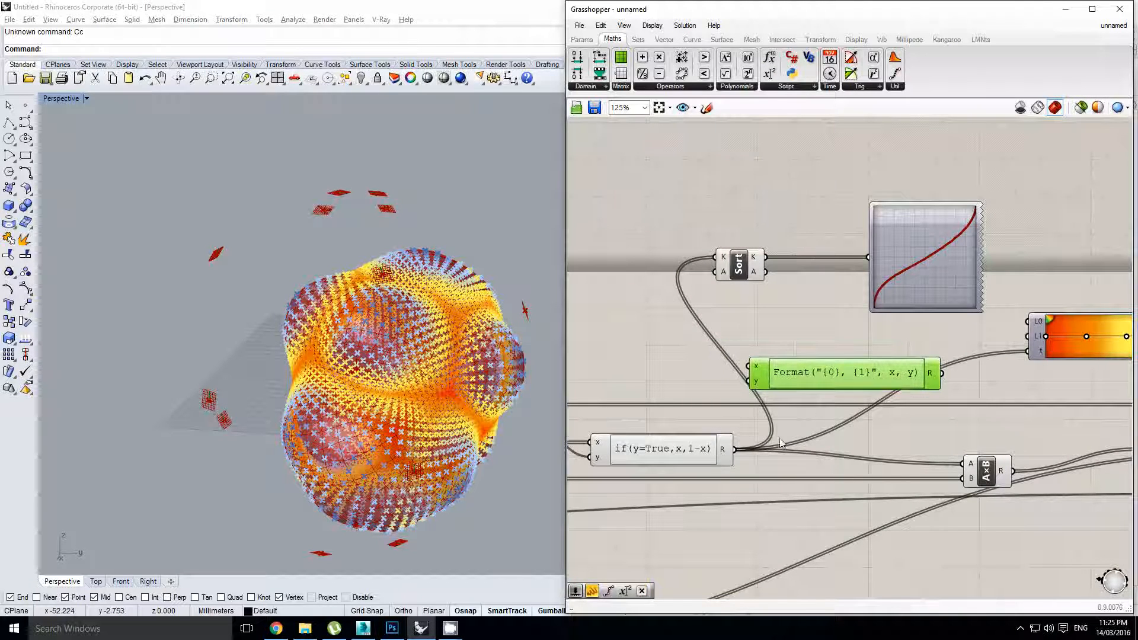
{"action": "left_click_drag", "start_coordinate": [733, 449], "coordinate": [756, 374]}
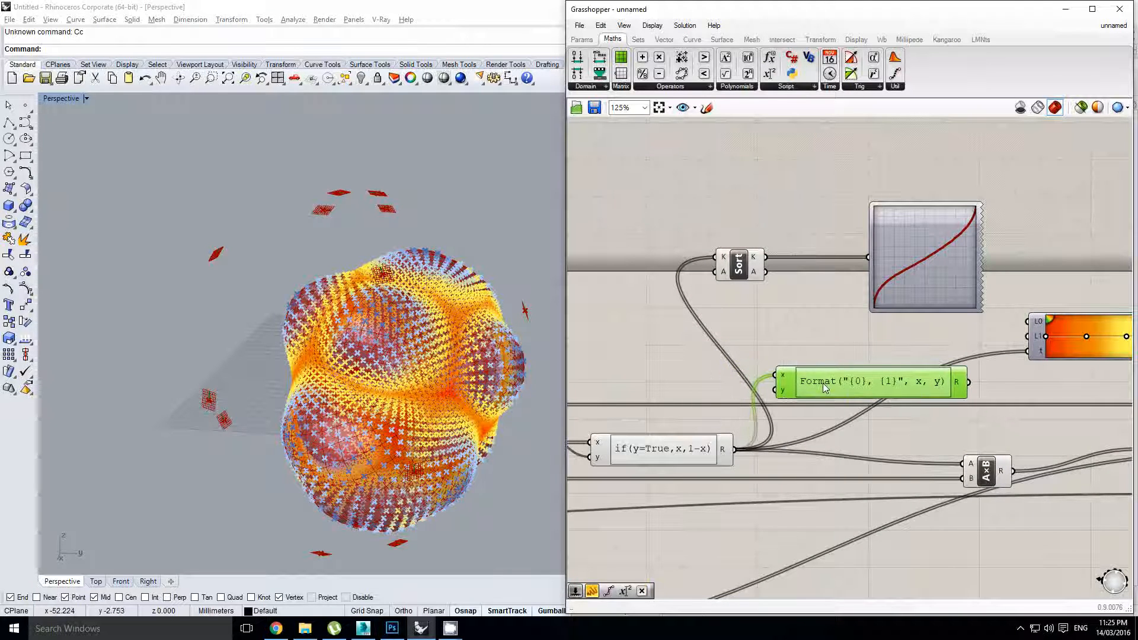
{"action": "double_click", "coordinate": [822, 382]}
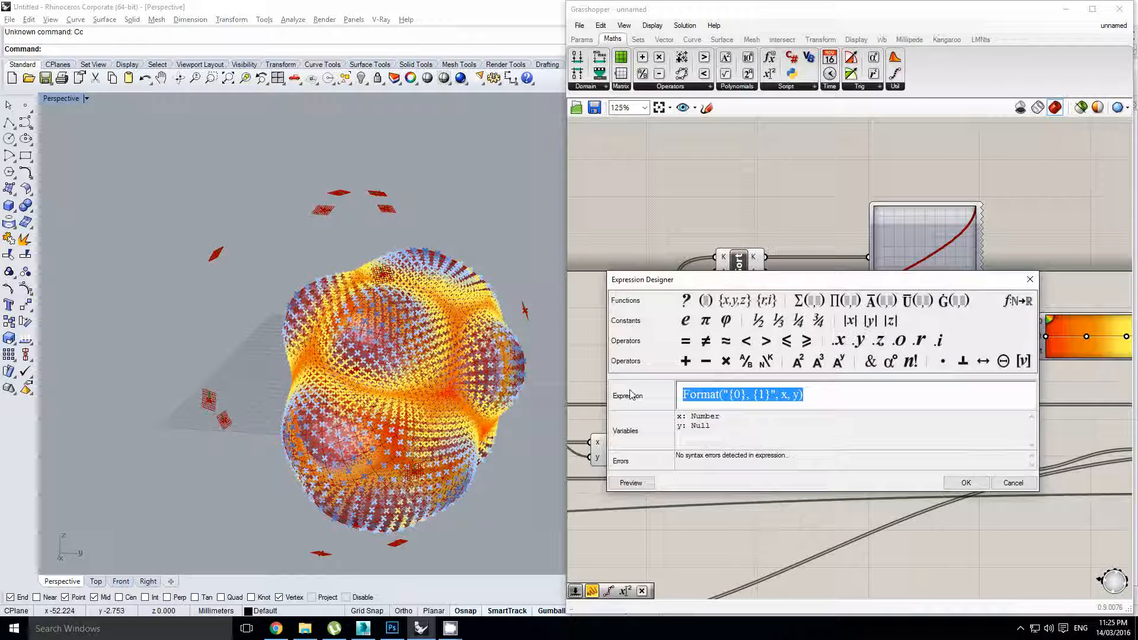
{"action": "type", "text": "x"}
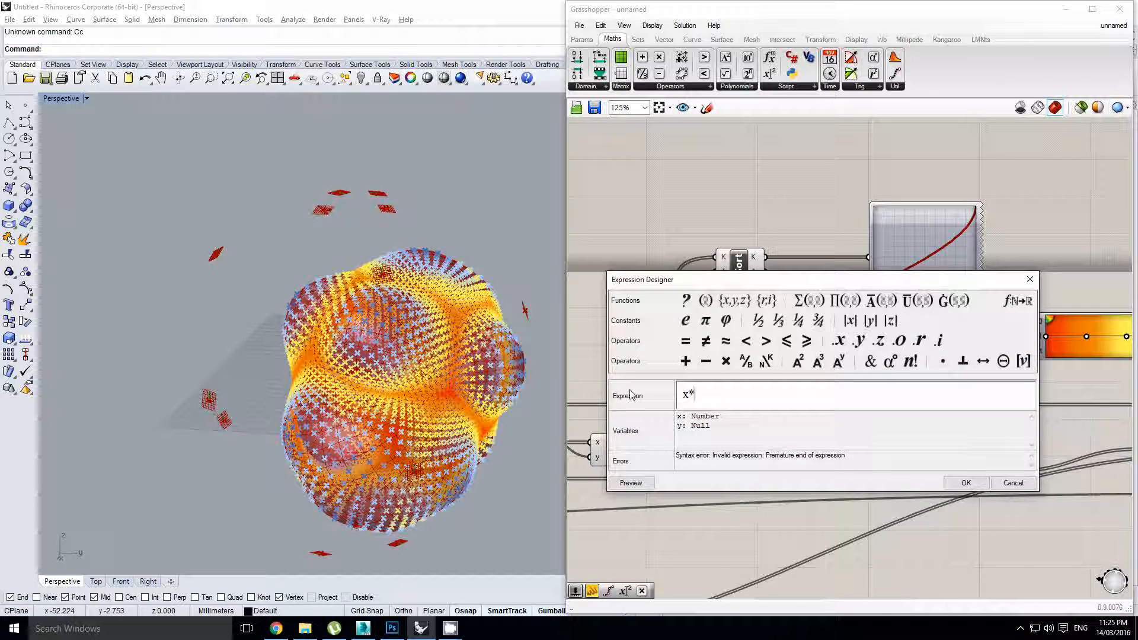
{"action": "type", "text": "*(1/"}
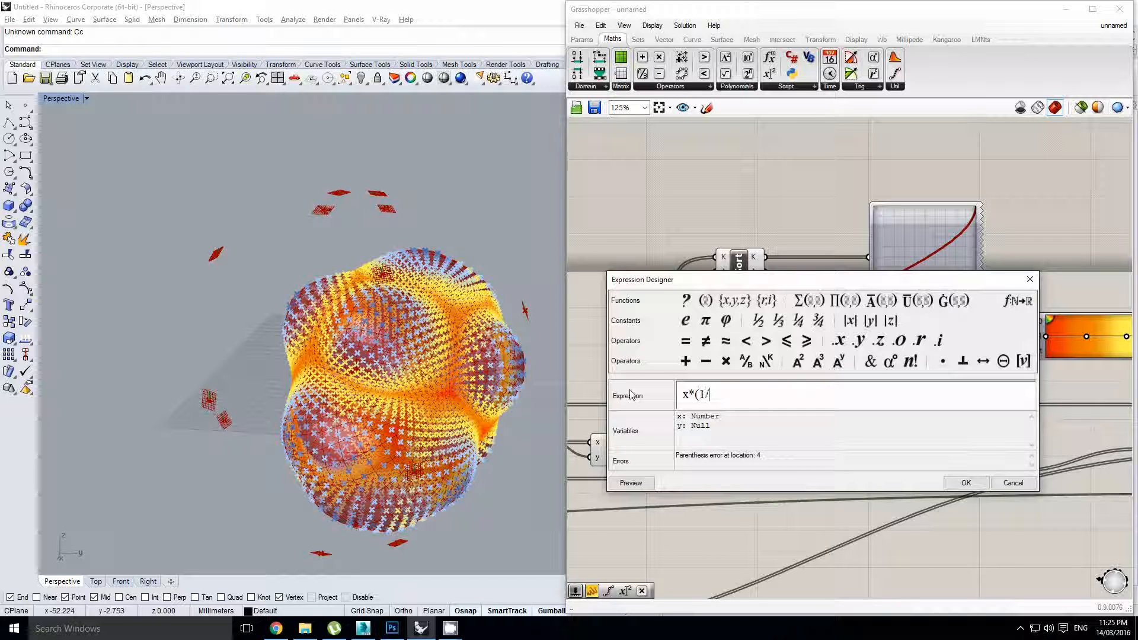
{"action": "type", "text": ")"}
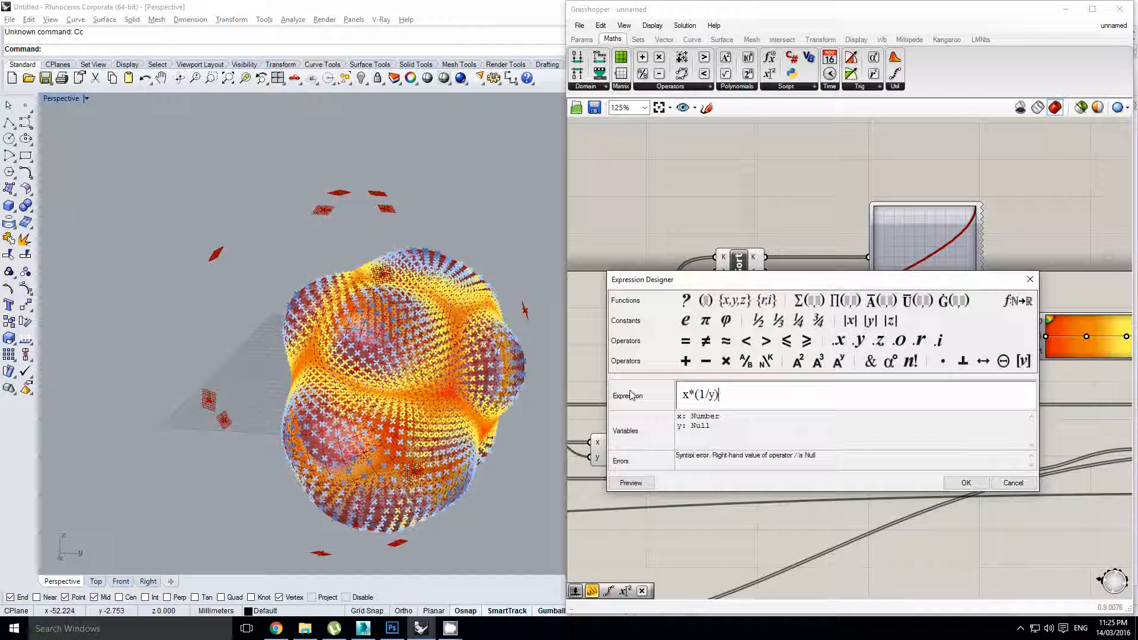
{"action": "left_click", "coordinate": [966, 483]}
Place a Number Slider from the Params tab and wire it into the expression's y input
{"action": "scroll", "coordinate": [814, 384], "scroll_direction": "up", "scroll_amount": 3}
{"action": "middle_click", "coordinate": [814, 384]}
{"action": "left_click", "coordinate": [822, 348]}
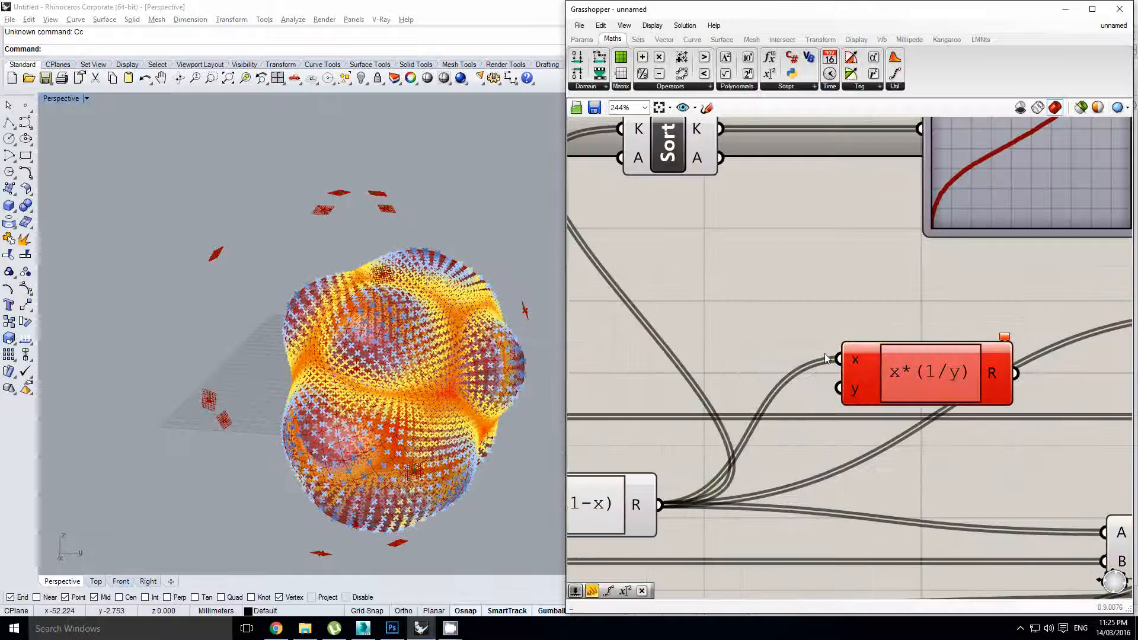
{"action": "scroll", "coordinate": [822, 348], "scroll_direction": "down", "scroll_amount": 4}
{"action": "left_click", "coordinate": [588, 43]}
{"action": "left_click", "coordinate": [731, 58]}
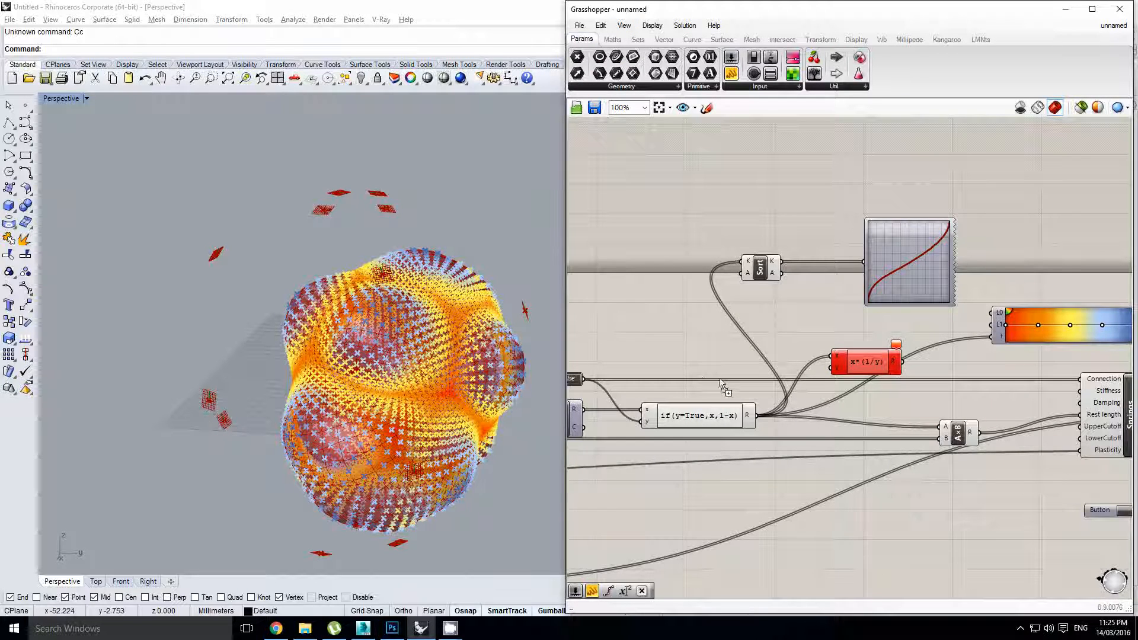
{"action": "left_click", "coordinate": [720, 379]}
{"action": "scroll", "coordinate": [725, 370], "scroll_direction": "up", "scroll_amount": 3}
{"action": "left_click_drag", "start_coordinate": [769, 387], "coordinate": [929, 366]}
{"action": "left_click_drag", "start_coordinate": [1002, 353], "coordinate": [764, 278]}
{"action": "scroll", "coordinate": [774, 379], "scroll_direction": "down", "scroll_amount": 3}
{"action": "left_click", "coordinate": [888, 336]}
Change the expression from x*(1/y) to x^(1/y)
{"action": "scroll", "coordinate": [752, 378], "scroll_direction": "up", "scroll_amount": 2}
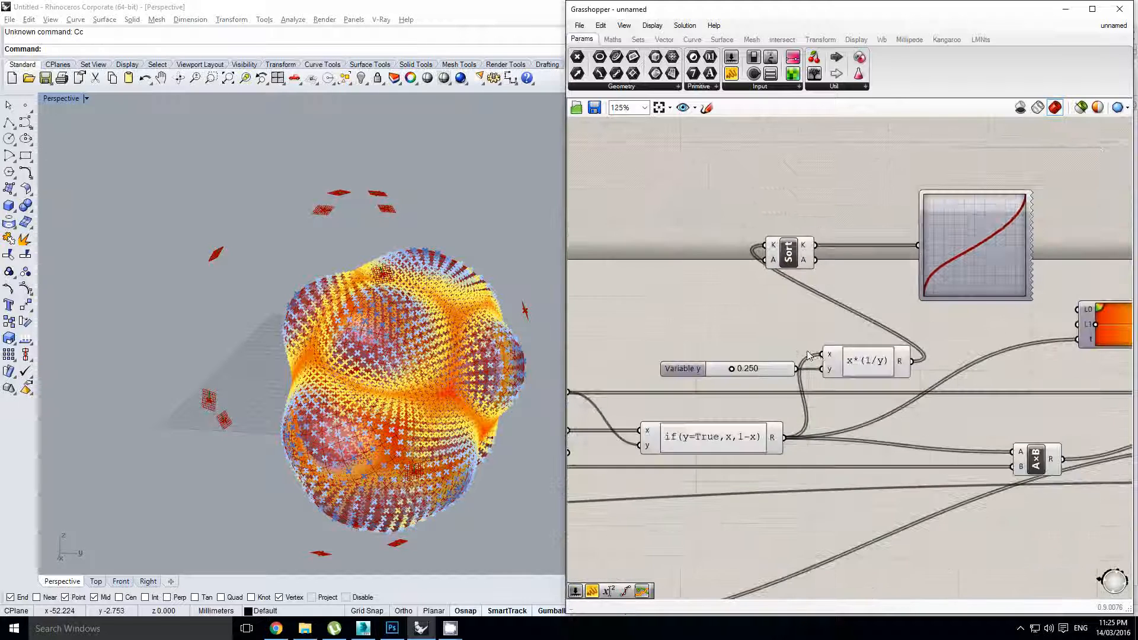
{"action": "left_click", "coordinate": [859, 371]}
{"action": "double_click", "coordinate": [859, 371]}
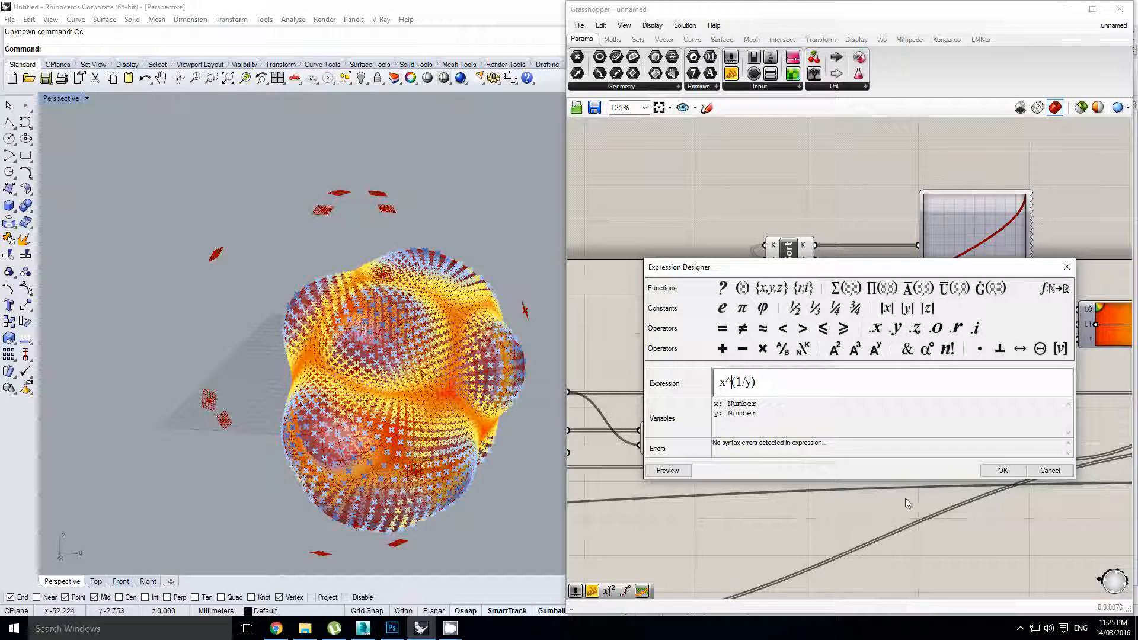
{"action": "left_click", "coordinate": [988, 471]}
{"action": "scroll", "coordinate": [776, 354], "scroll_direction": "up", "scroll_amount": 1}
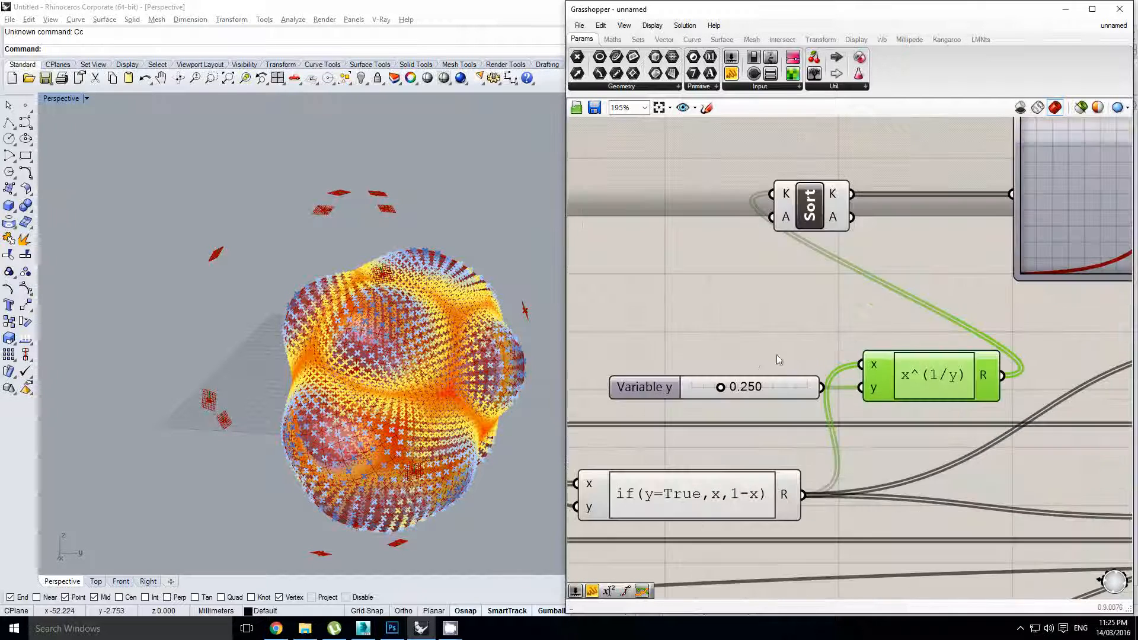
Raise the Variable y slider to 1.000
{"action": "left_click_drag", "start_coordinate": [723, 384], "coordinate": [830, 391]}
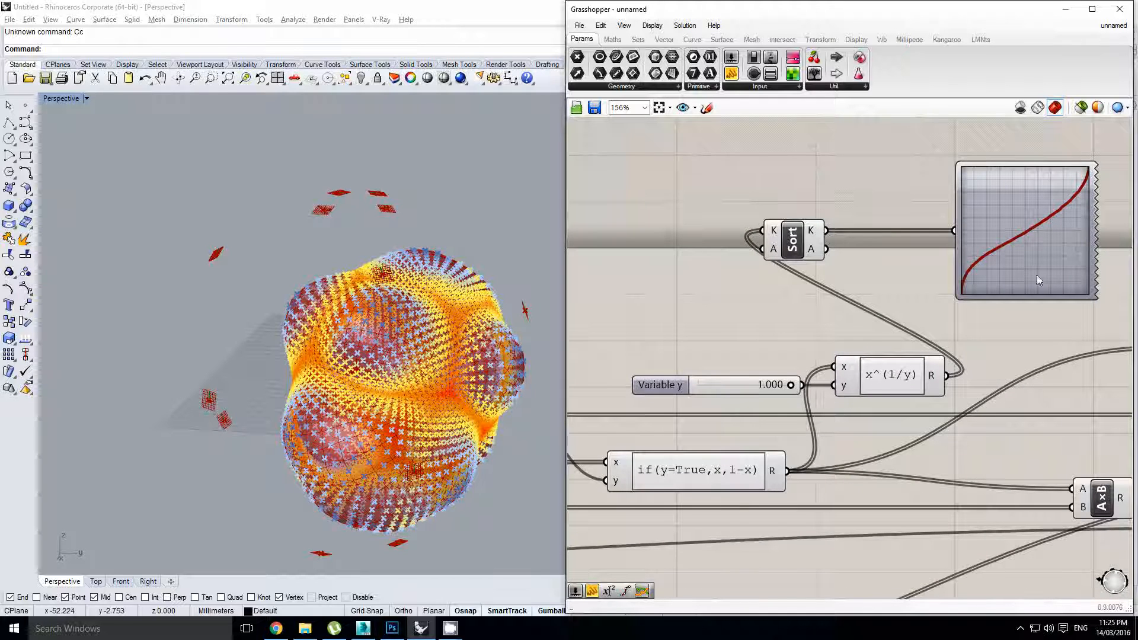
{"action": "right_click_drag", "start_coordinate": [1031, 240], "coordinate": [996, 252]}
{"action": "scroll", "coordinate": [992, 247], "scroll_direction": "up", "scroll_amount": 6}
{"action": "scroll", "coordinate": [967, 262], "scroll_direction": "down", "scroll_amount": 3}
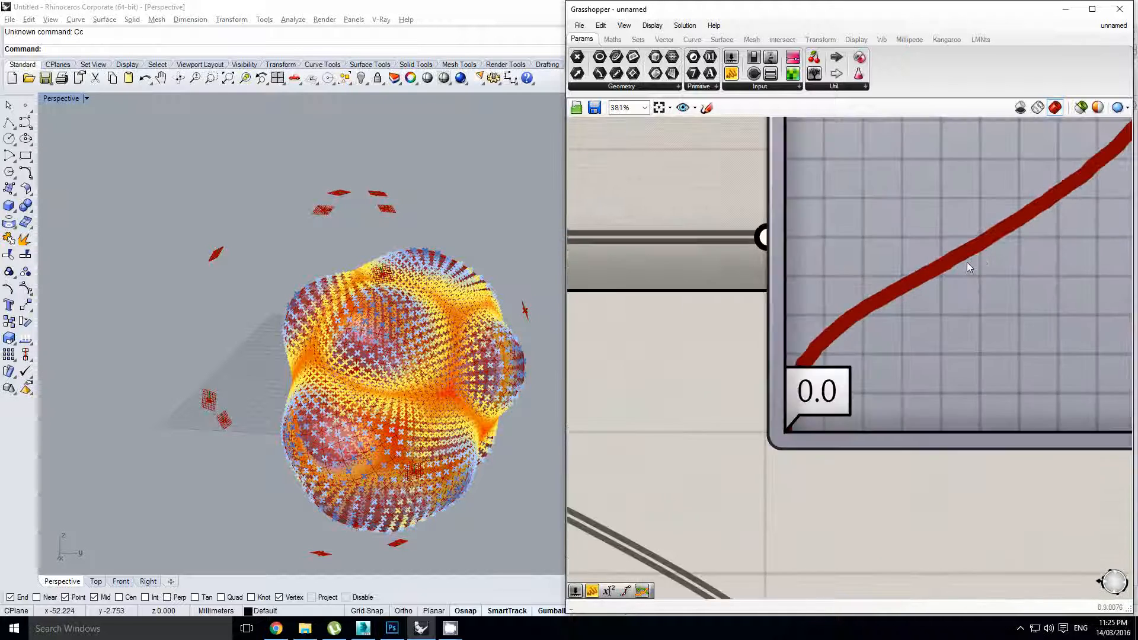
{"action": "scroll", "coordinate": [770, 366], "scroll_direction": "down", "scroll_amount": 3}
{"action": "mouse_move", "coordinate": [770, 366]}
{"action": "right_mouse_down"}
{"action": "mouse_move", "coordinate": [877, 347]}
{"action": "mouse_move", "coordinate": [780, 362]}
{"action": "right_mouse_up"}
{"action": "scroll", "coordinate": [782, 404], "scroll_direction": "up", "scroll_amount": 3}
{"action": "scroll", "coordinate": [809, 368], "scroll_direction": "down", "scroll_amount": 2}
{"action": "left_click", "coordinate": [750, 402]}
Lower Variable y to 0.245 and shift the if() output wires onto the x^(1/y) output
{"action": "left_click_drag", "start_coordinate": [762, 416], "coordinate": [689, 424]}
{"action": "scroll", "coordinate": [906, 363], "scroll_direction": "down", "scroll_amount": 2}
{"action": "right_click_drag", "start_coordinate": [907, 362], "coordinate": [797, 359]}
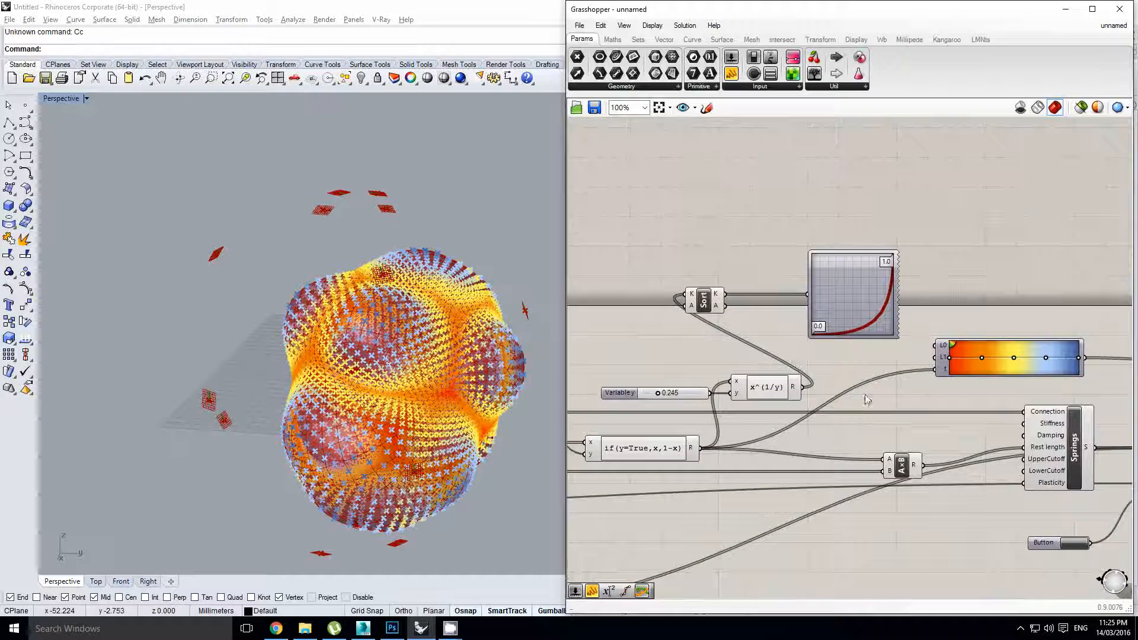
{"action": "right_click_drag", "start_coordinate": [866, 397], "coordinate": [835, 396]}
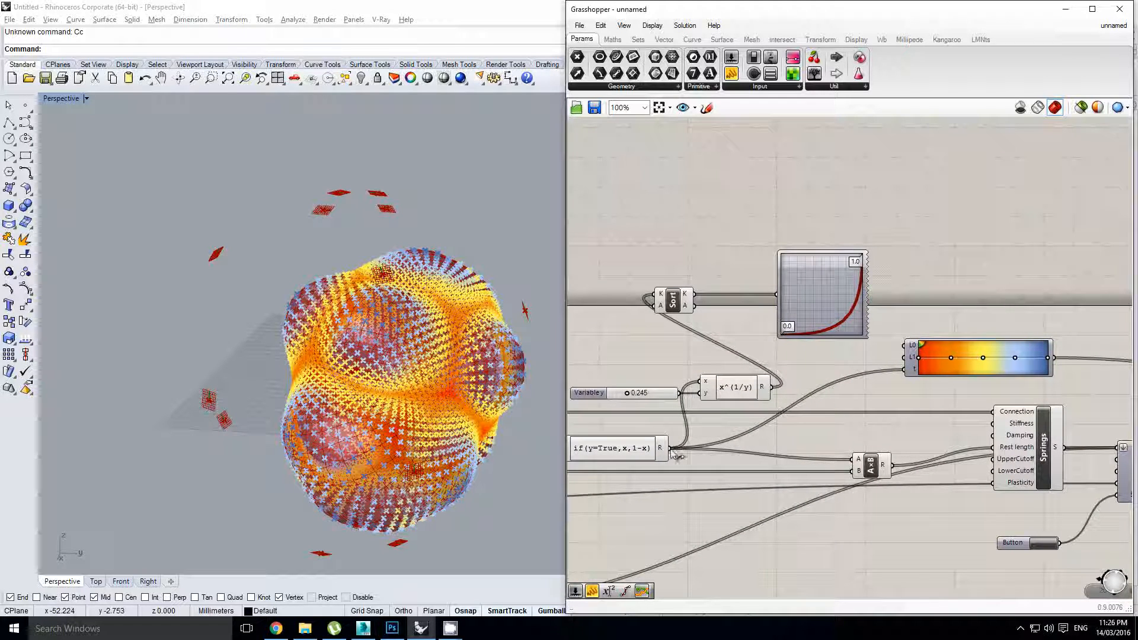
{"action": "left_click_drag", "start_coordinate": [671, 452], "coordinate": [704, 388], "text": "ctrl+shift"}
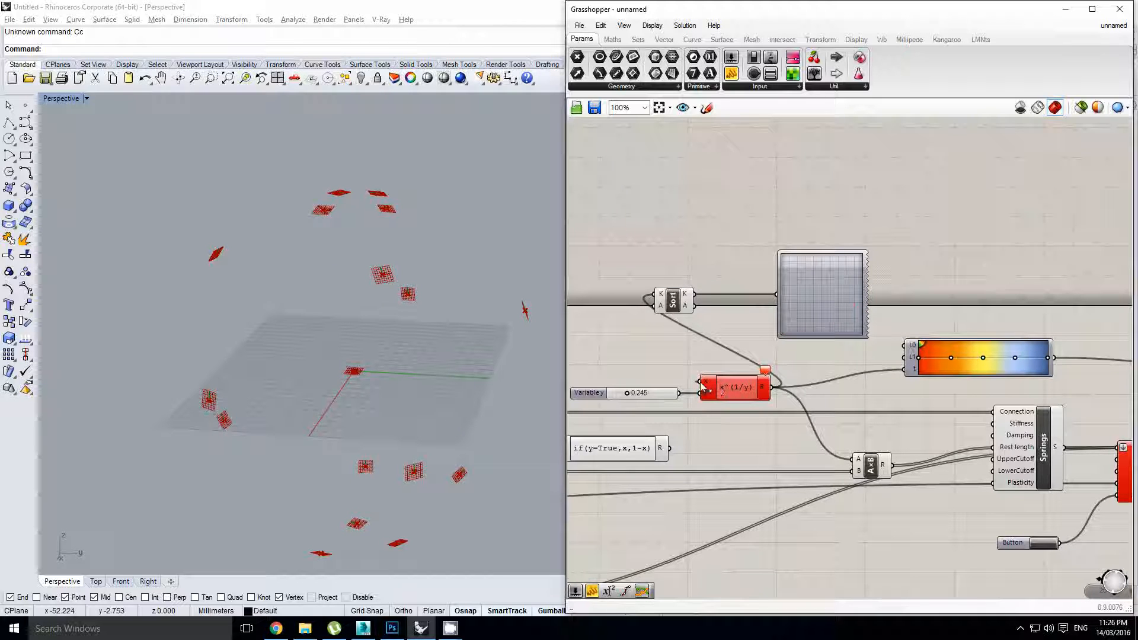
Wire the if() result into the x^(1/y) expression and orbit around the inflated blob
{"action": "left_click_drag", "start_coordinate": [654, 441], "coordinate": [668, 449]}
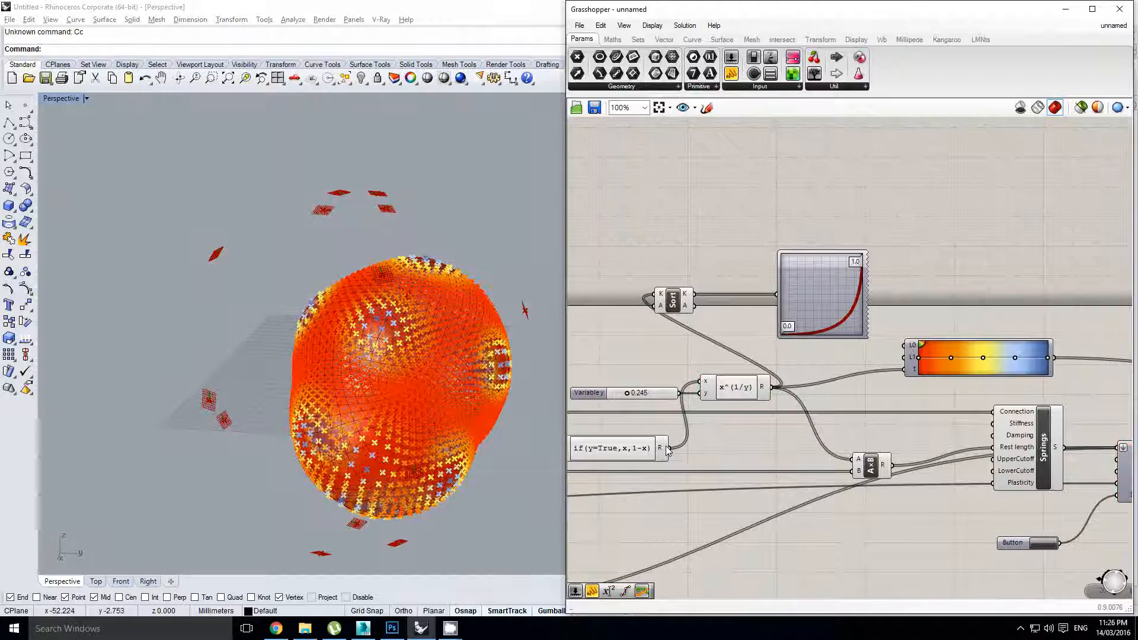
{"action": "scroll", "coordinate": [670, 391], "scroll_direction": "up", "scroll_amount": 3}
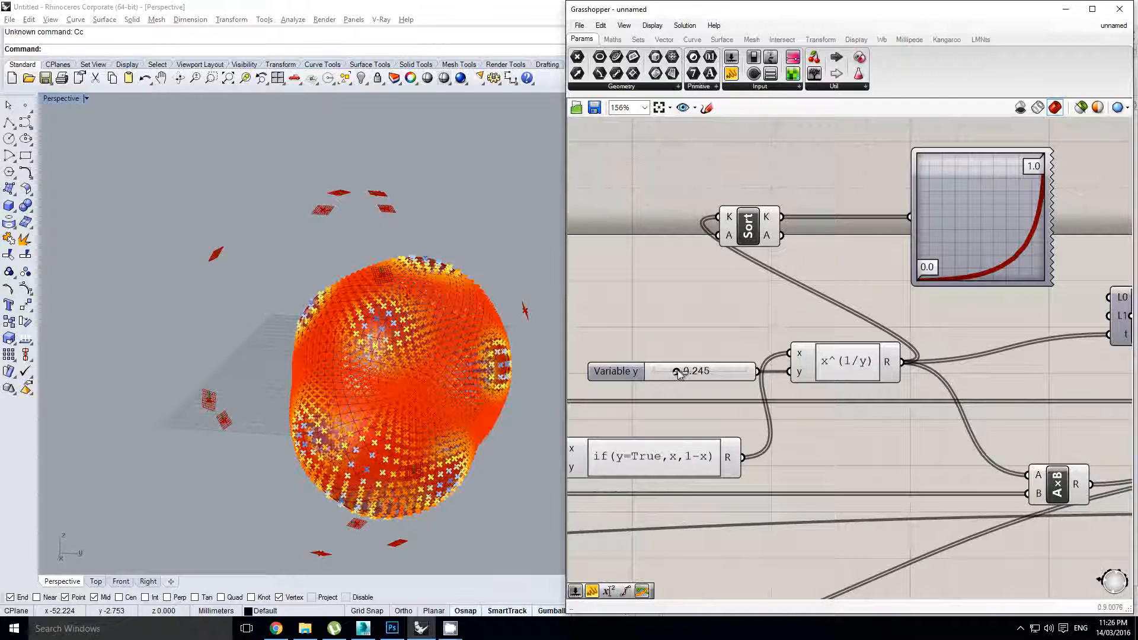
{"action": "right_click_drag", "start_coordinate": [373, 334], "coordinate": [403, 340]}
{"action": "scroll", "coordinate": [820, 295], "scroll_direction": "down", "scroll_amount": 2}
{"action": "left_click", "coordinate": [838, 355]}
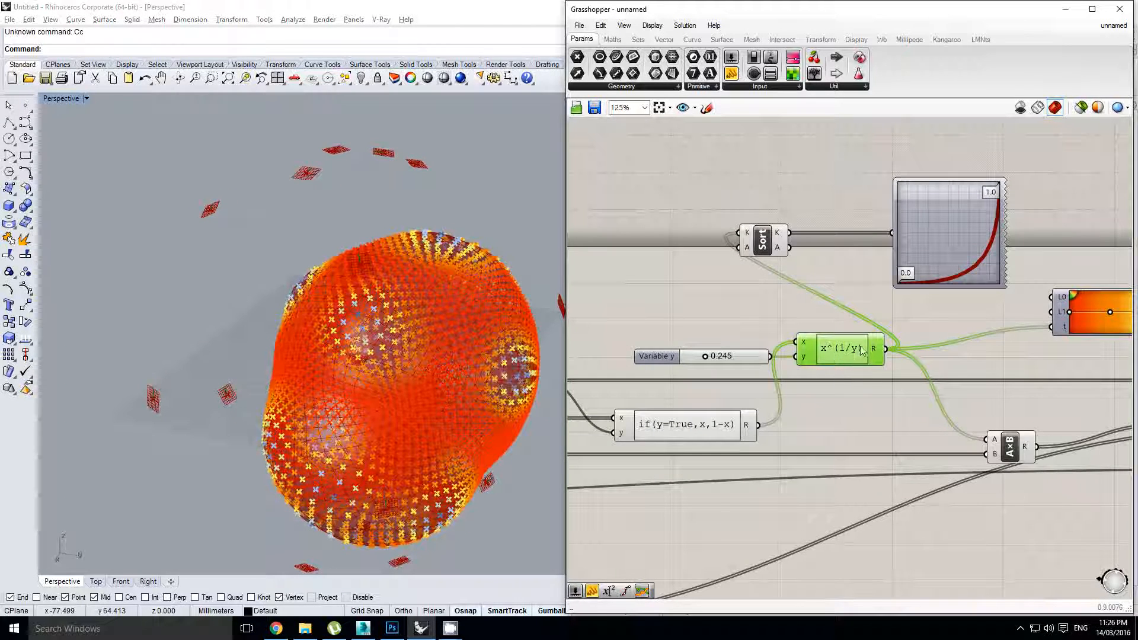
{"action": "right_click_drag", "start_coordinate": [353, 319], "coordinate": [360, 323]}
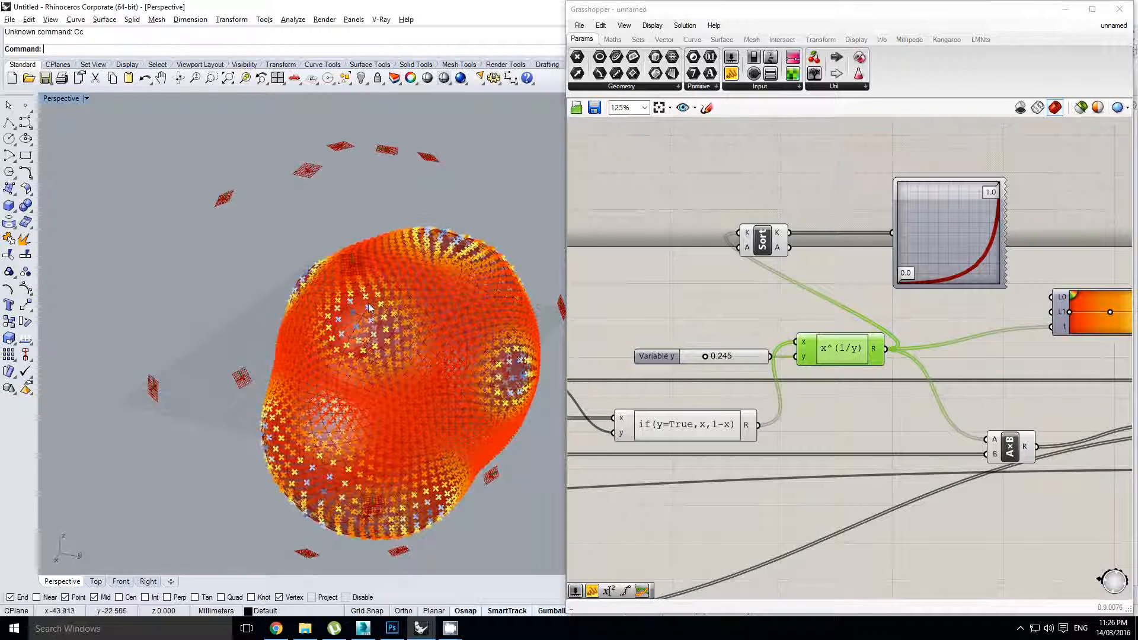
{"action": "mouse_move", "coordinate": [344, 325]}
{"action": "right_mouse_down"}
{"action": "mouse_move", "coordinate": [367, 303]}
{"action": "mouse_move", "coordinate": [356, 321]}
{"action": "right_mouse_up"}
{"action": "scroll", "coordinate": [352, 314], "scroll_direction": "up", "scroll_amount": 2}
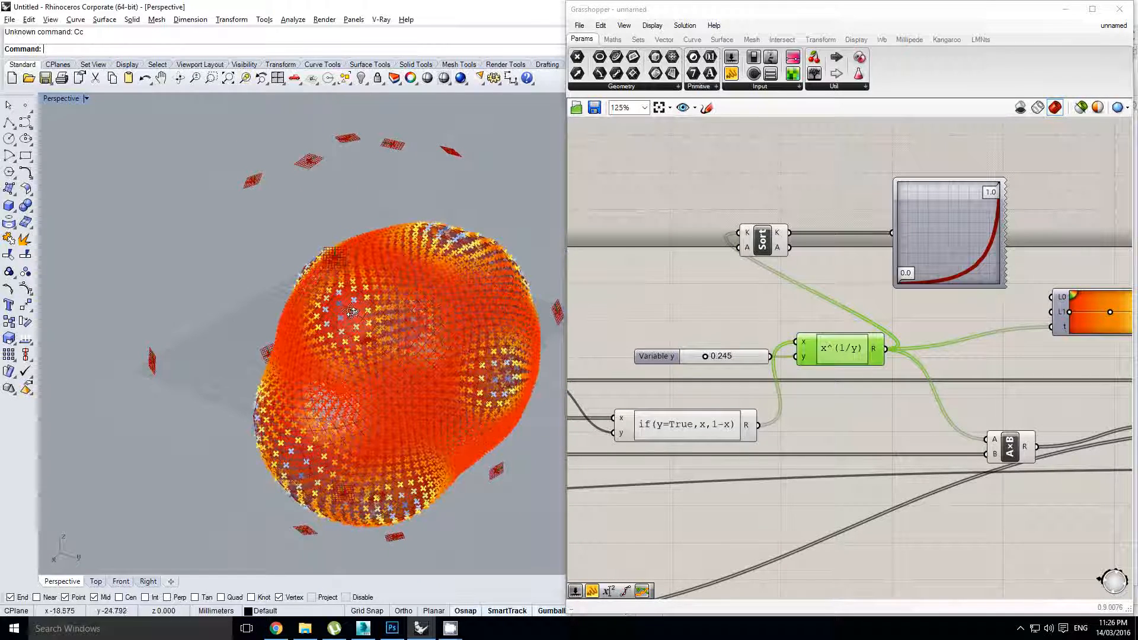
Raise Variable y to 0.341 and reset the Kangaroo simulation to a sphere
{"action": "left_click_drag", "start_coordinate": [705, 357], "coordinate": [719, 359]}
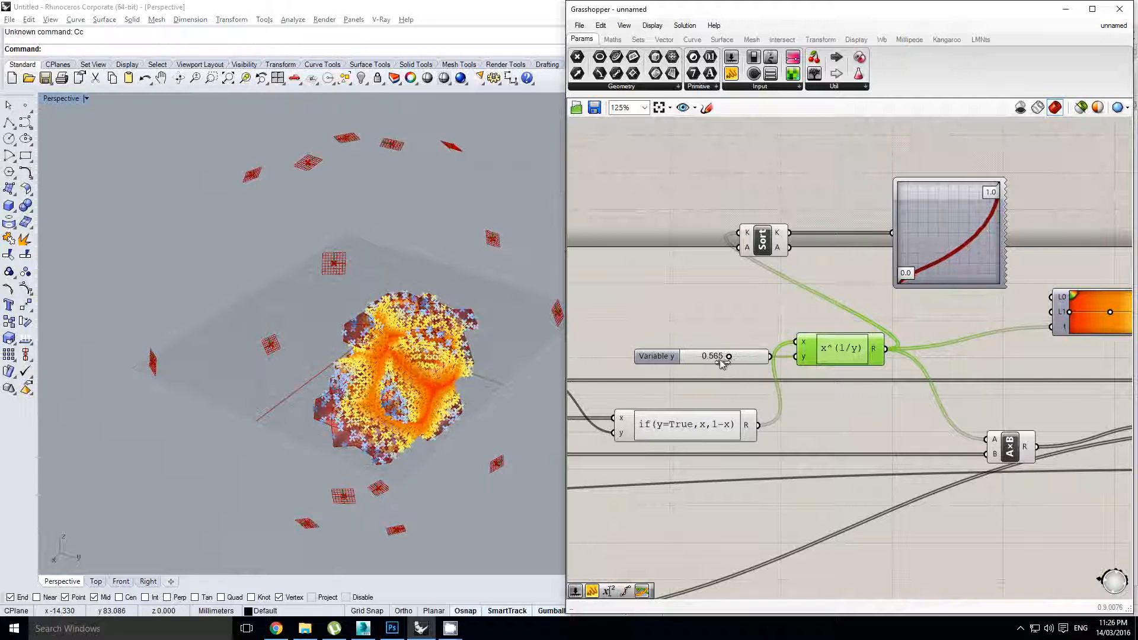
{"action": "scroll", "coordinate": [776, 379], "scroll_direction": "down", "scroll_amount": 3}
{"action": "right_click_drag", "start_coordinate": [1000, 465], "coordinate": [970, 465]}
{"action": "scroll", "coordinate": [969, 465], "scroll_direction": "up", "scroll_amount": 2}
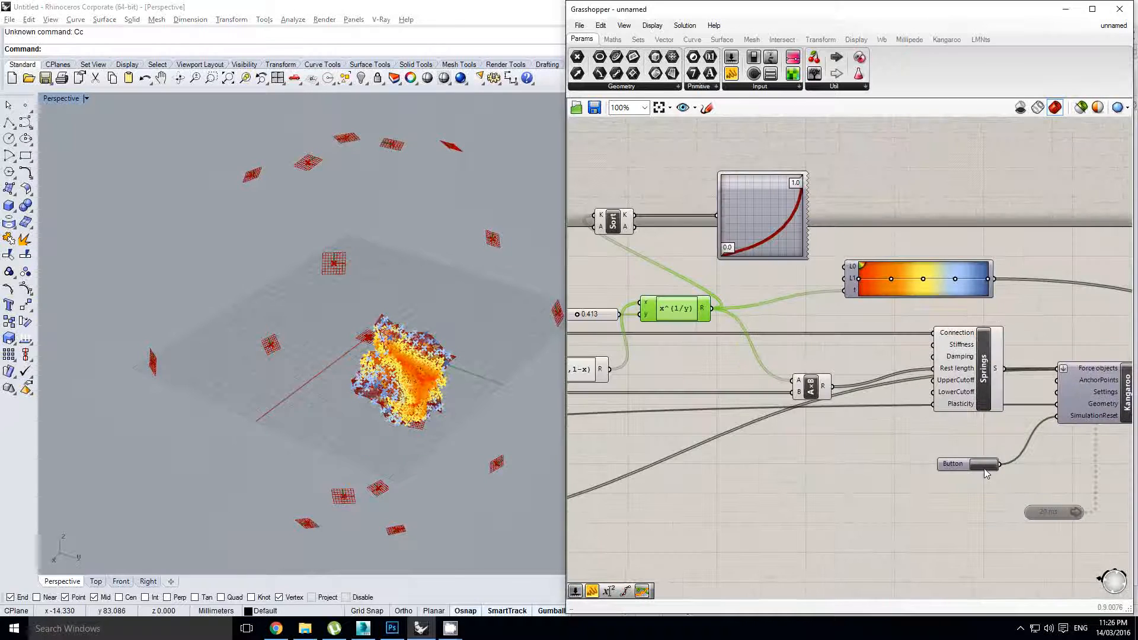
{"action": "left_click", "coordinate": [983, 466]}
Lower Variable y to 0.213 and reset the simulation again
{"action": "right_click_drag", "start_coordinate": [575, 312], "coordinate": [655, 319]}
{"action": "scroll", "coordinate": [655, 320], "scroll_direction": "up", "scroll_amount": 3}
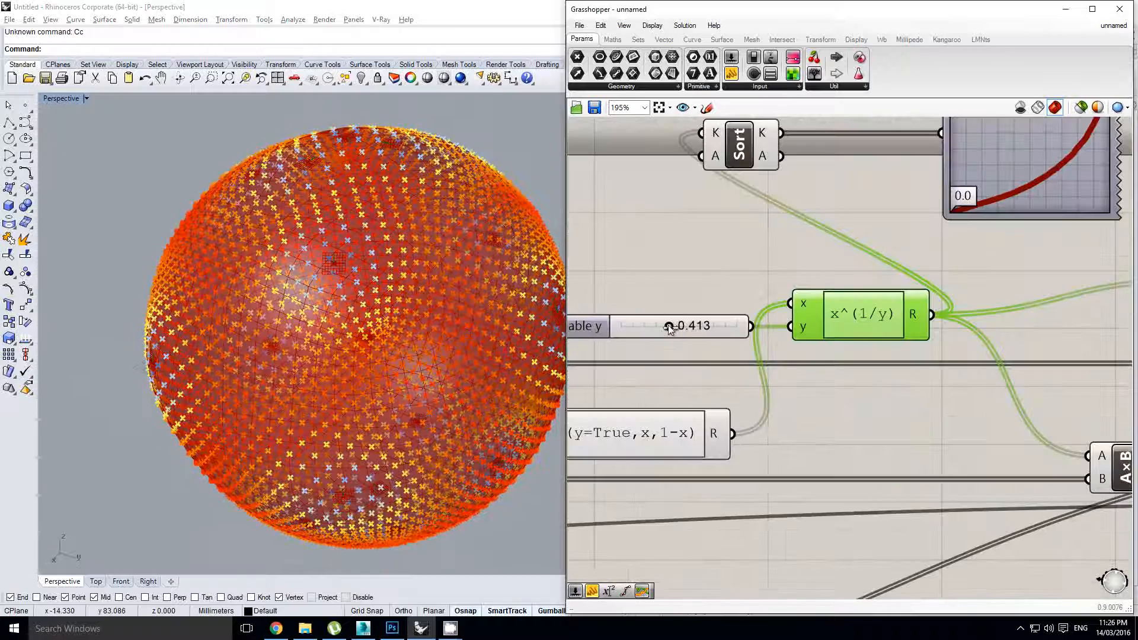
{"action": "left_click_drag", "start_coordinate": [669, 326], "coordinate": [644, 326]}
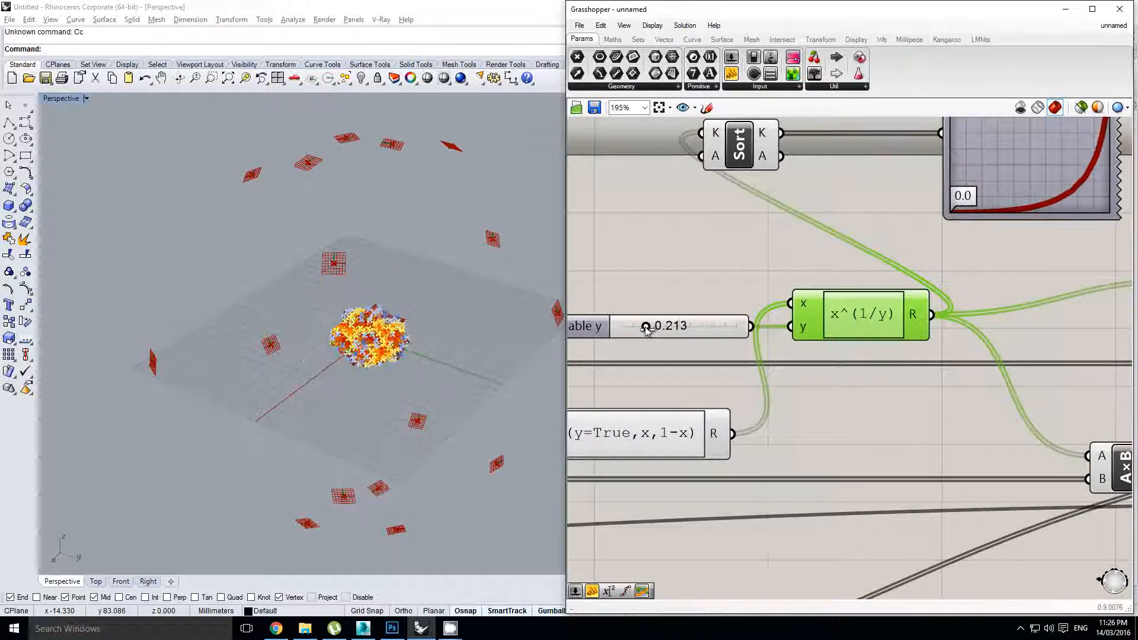
{"action": "scroll", "coordinate": [810, 402], "scroll_direction": "down", "scroll_amount": 5}
{"action": "right_click_drag", "start_coordinate": [934, 440], "coordinate": [841, 420]}
{"action": "left_click", "coordinate": [961, 456]}
{"action": "scroll", "coordinate": [957, 456], "scroll_direction": "up", "scroll_amount": 2}
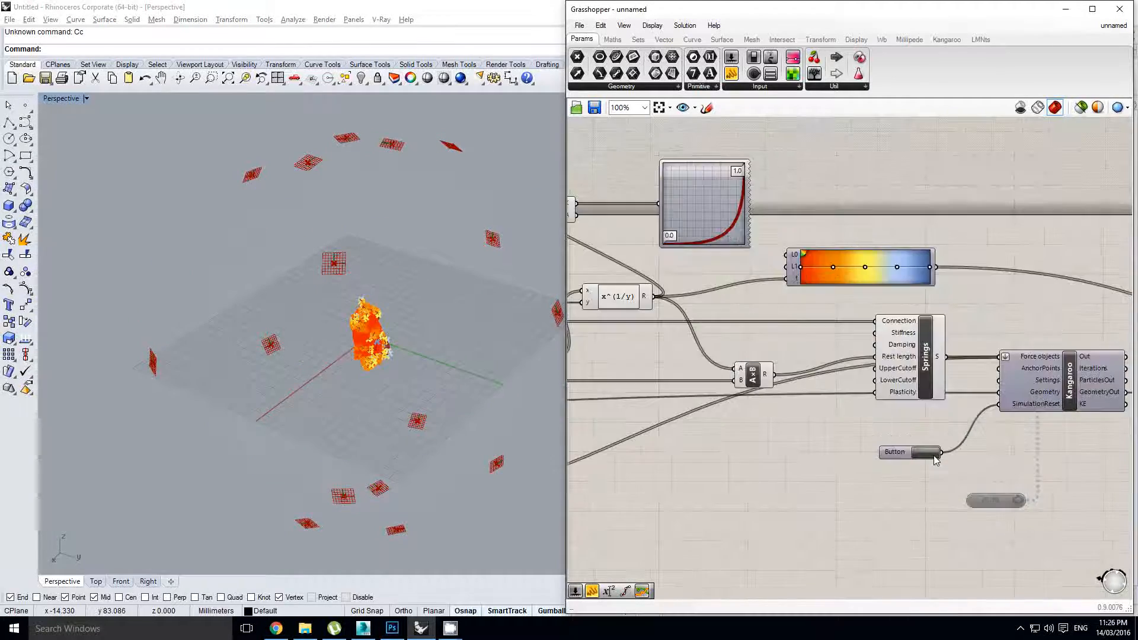
{"action": "left_click", "coordinate": [932, 455]}
{"action": "scroll", "coordinate": [349, 293], "scroll_direction": "up", "scroll_amount": 2}
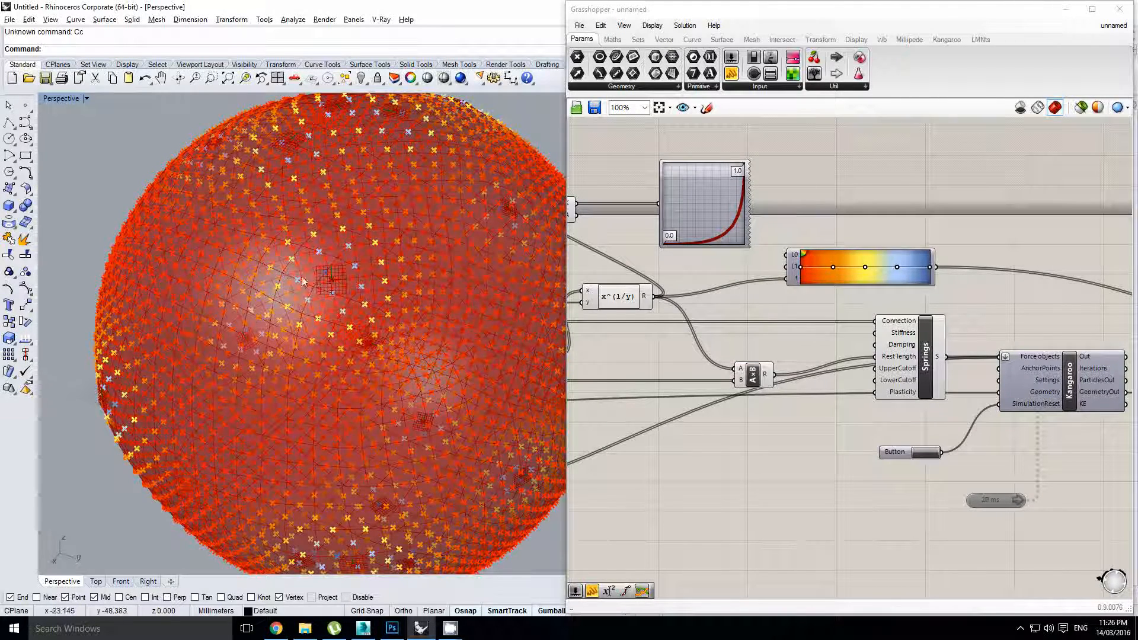
{"action": "right_click_drag", "start_coordinate": [693, 350], "coordinate": [987, 379]}
{"action": "scroll", "coordinate": [824, 336], "scroll_direction": "up", "scroll_amount": 2}
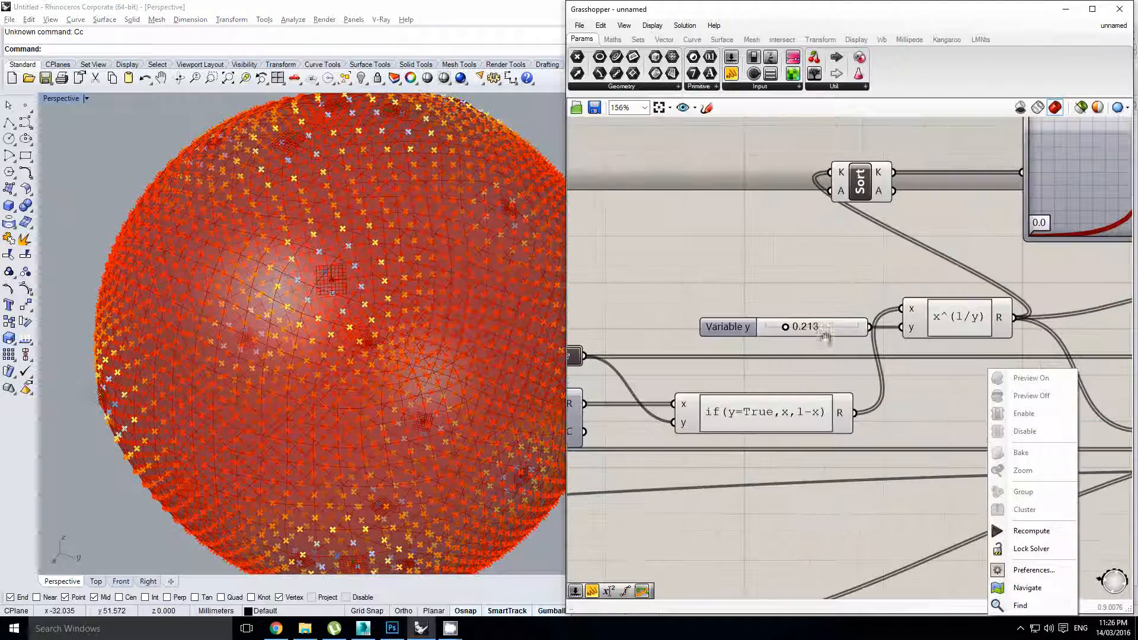
Set the Variable y slider to exactly 1.000
{"action": "left_click", "coordinate": [823, 328]}
{"action": "double_click", "coordinate": [822, 329]}
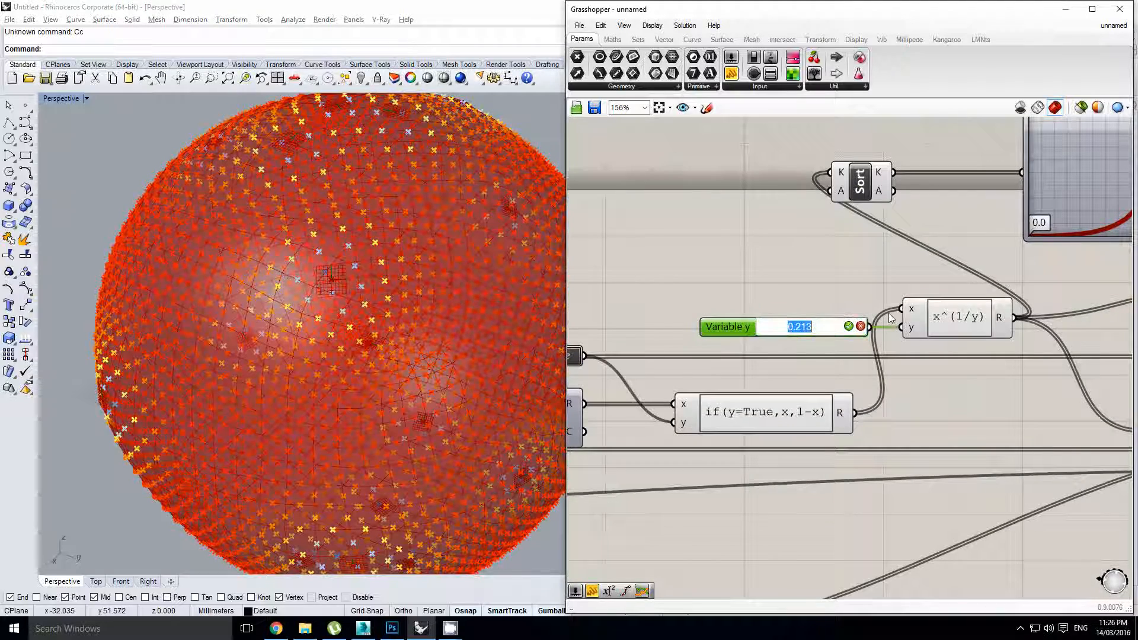
{"action": "type", "text": "1"}
{"action": "key", "text": "Return"}
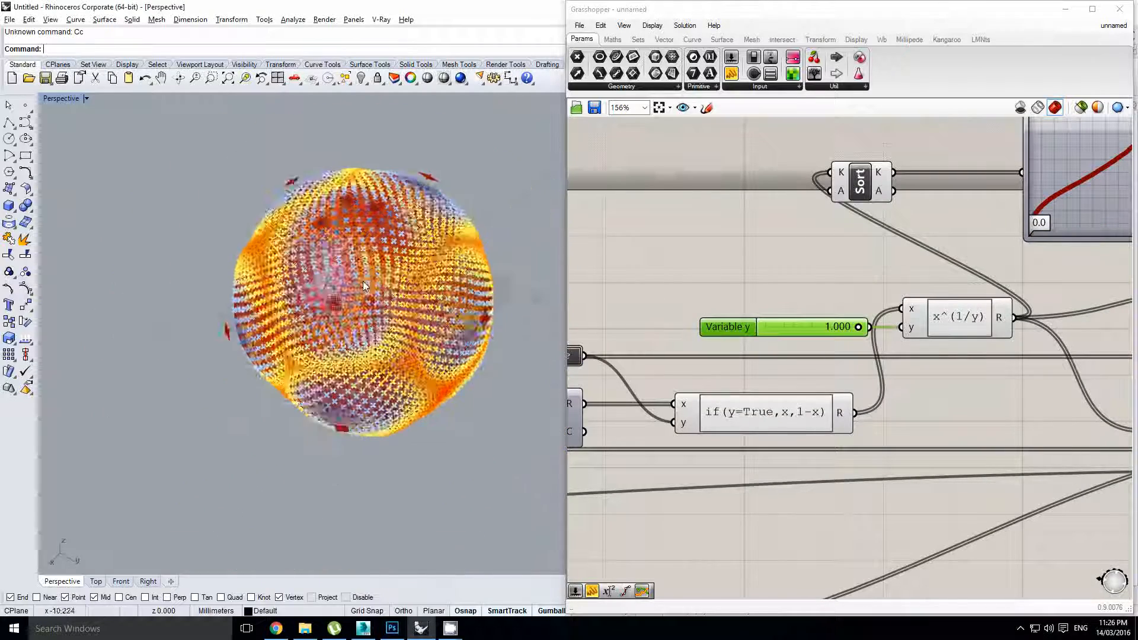
Add a Boolean Toggle component above the slider via the canvas search
{"action": "right_click_drag", "start_coordinate": [880, 361], "coordinate": [844, 379]}
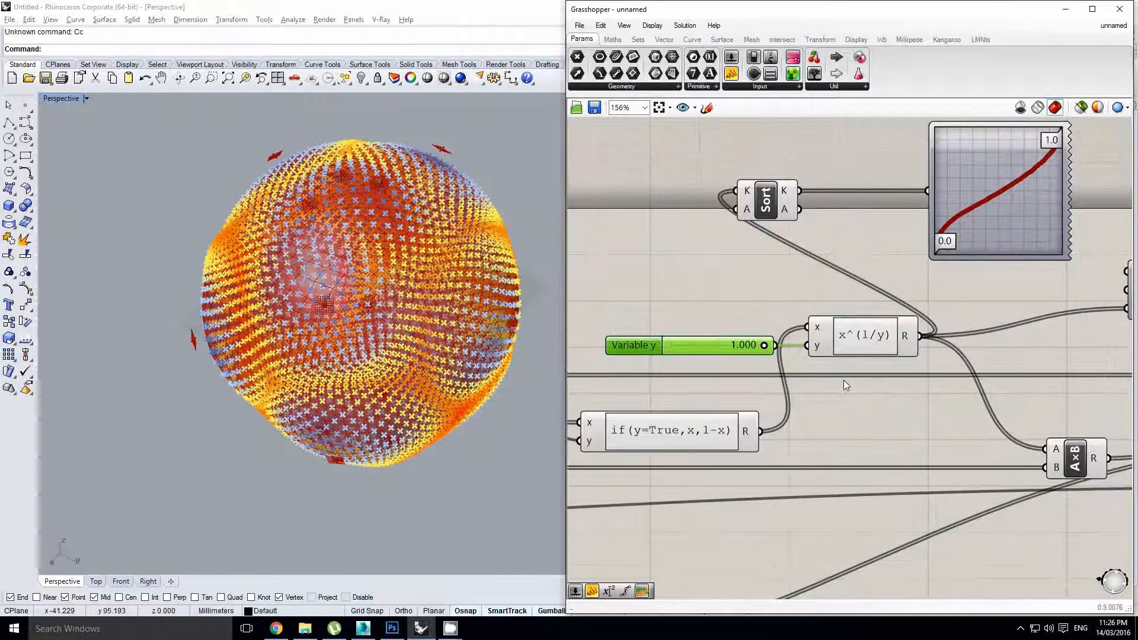
{"action": "left_click", "coordinate": [872, 345]}
{"action": "right_click_drag", "start_coordinate": [808, 312], "coordinate": [861, 355]}
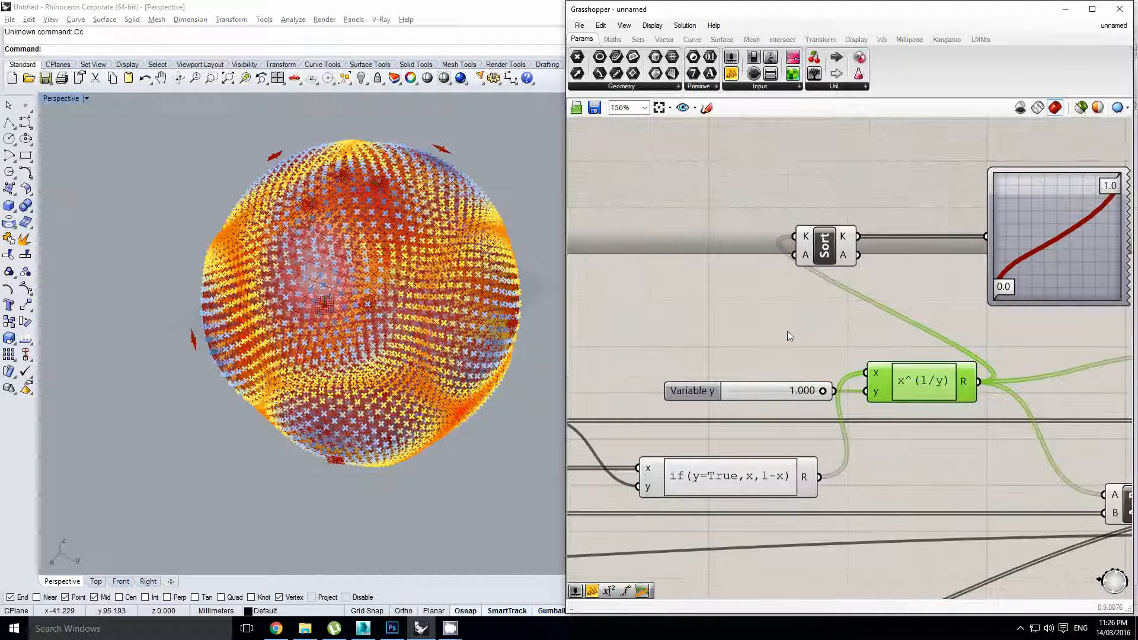
{"action": "right_click_drag", "start_coordinate": [758, 324], "coordinate": [758, 329]}
{"action": "left_click", "coordinate": [759, 328]}
{"action": "double_click", "coordinate": [759, 329]}
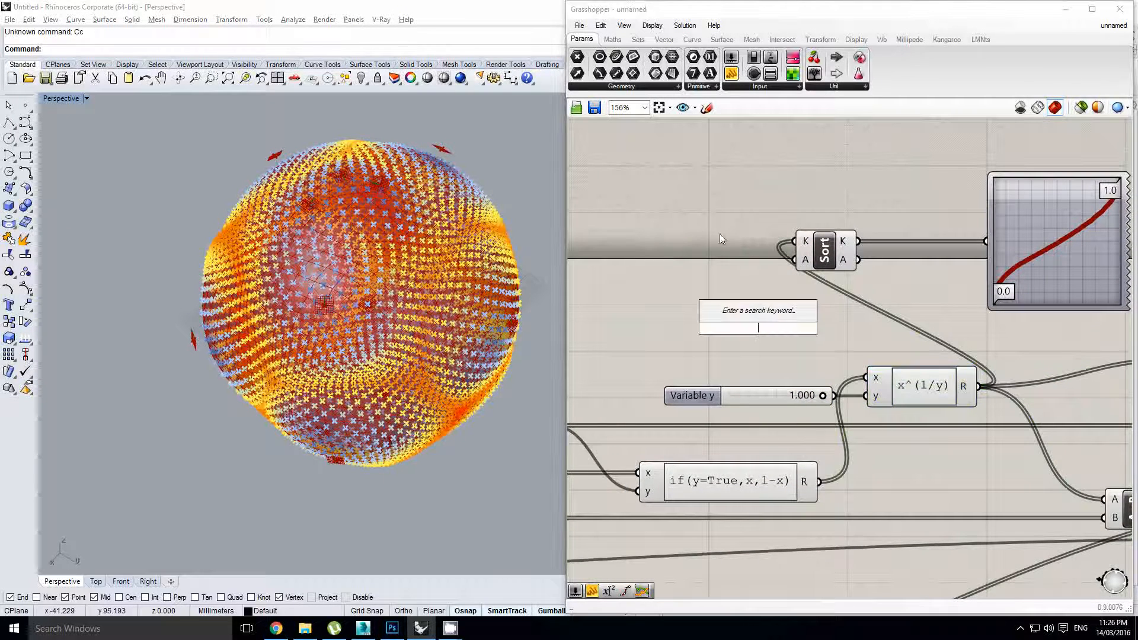
{"action": "left_click", "coordinate": [754, 58]}
{"action": "left_click", "coordinate": [742, 354]}
{"action": "scroll", "coordinate": [820, 394], "scroll_direction": "up", "scroll_amount": 1}
Add a z input to the expression and wire the False Boolean Toggle into it
{"action": "scroll", "coordinate": [913, 419], "scroll_direction": "up", "scroll_amount": 4}
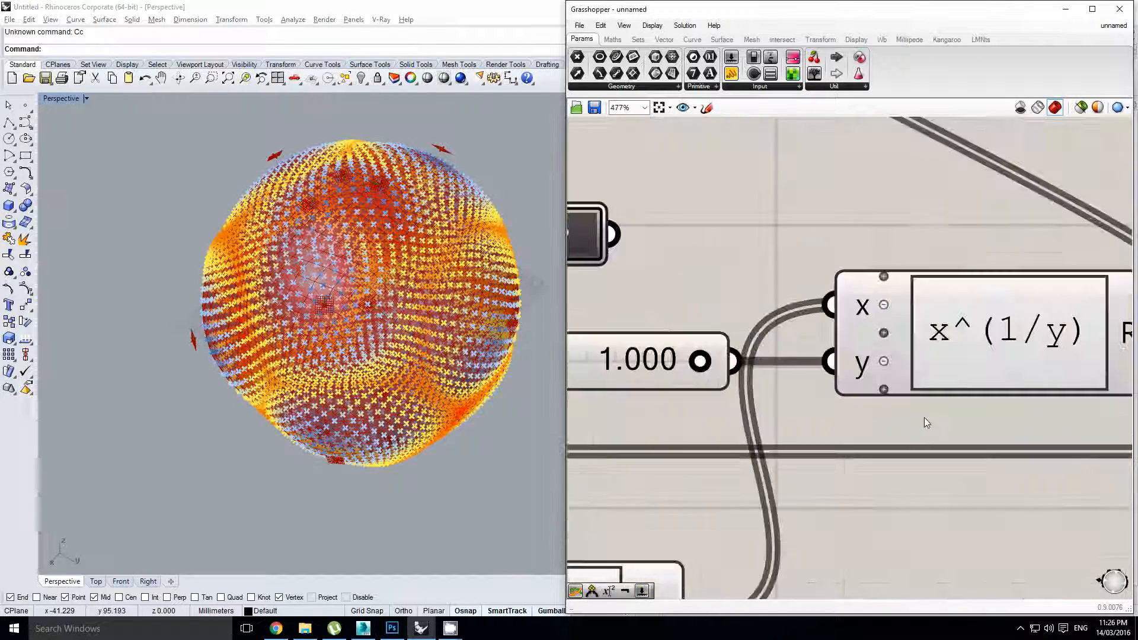
{"action": "scroll", "coordinate": [883, 391], "scroll_direction": "down", "scroll_amount": 1}
{"action": "left_click", "coordinate": [883, 391]}
{"action": "scroll", "coordinate": [771, 320], "scroll_direction": "down", "scroll_amount": 2}
{"action": "left_click_drag", "start_coordinate": [689, 270], "coordinate": [794, 362]}
{"action": "scroll", "coordinate": [797, 359], "scroll_direction": "down", "scroll_amount": 4}
{"action": "scroll", "coordinate": [821, 350], "scroll_direction": "up", "scroll_amount": 2}
Rewrite the formula as if(z=True,x^(1/y),x^y) in the Expression Designer and accept it
{"action": "left_click", "coordinate": [794, 346]}
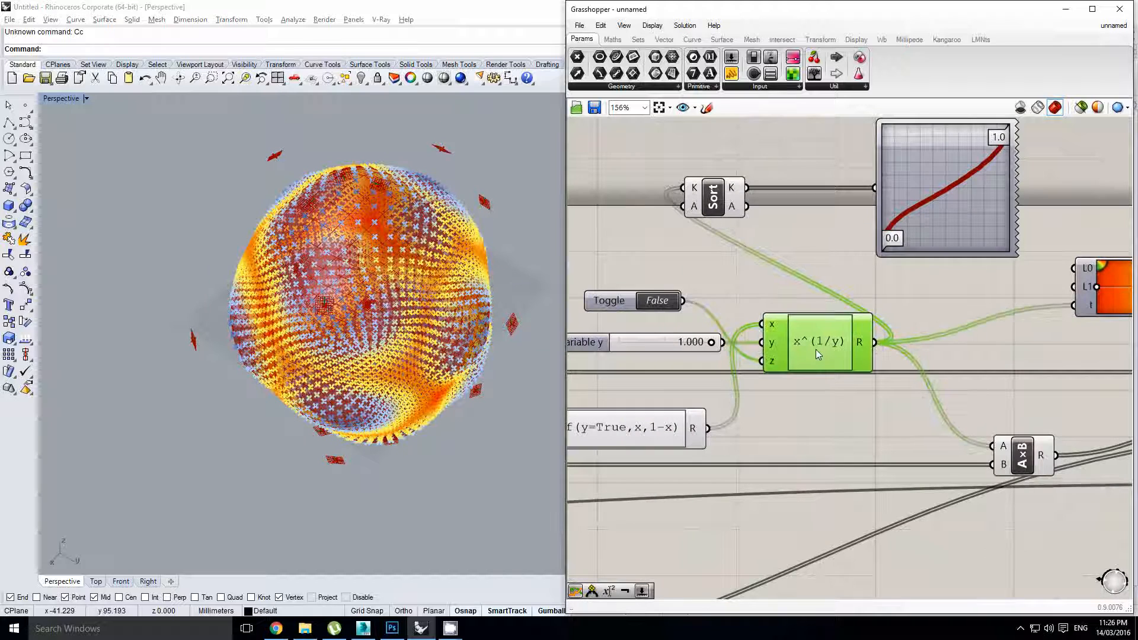
{"action": "double_click", "coordinate": [815, 350]}
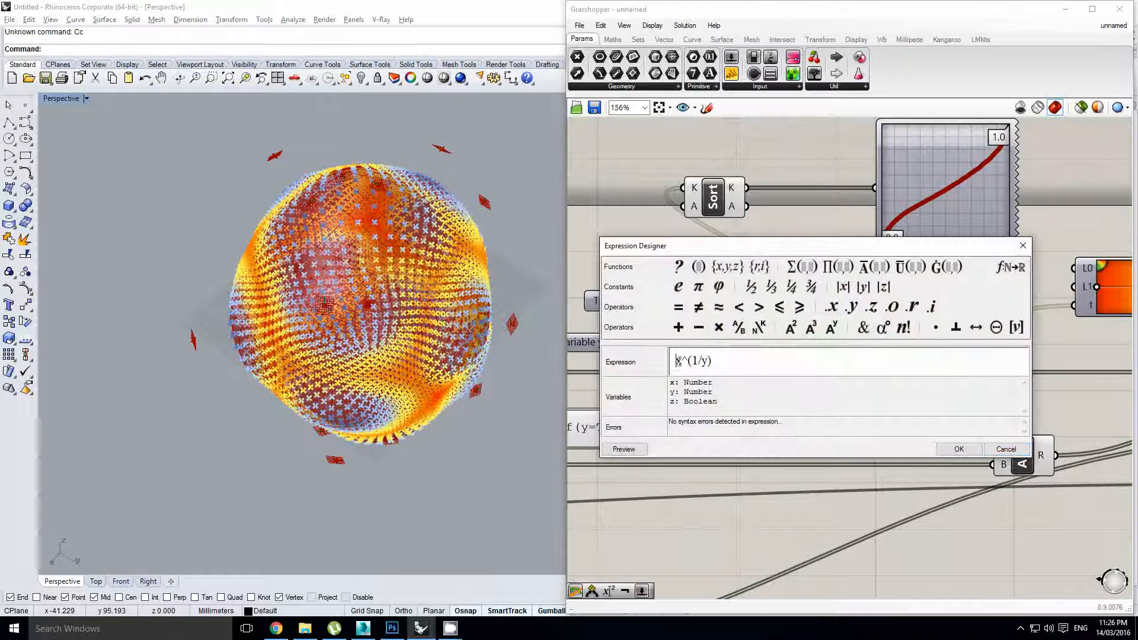
{"action": "type", "text": "if"}
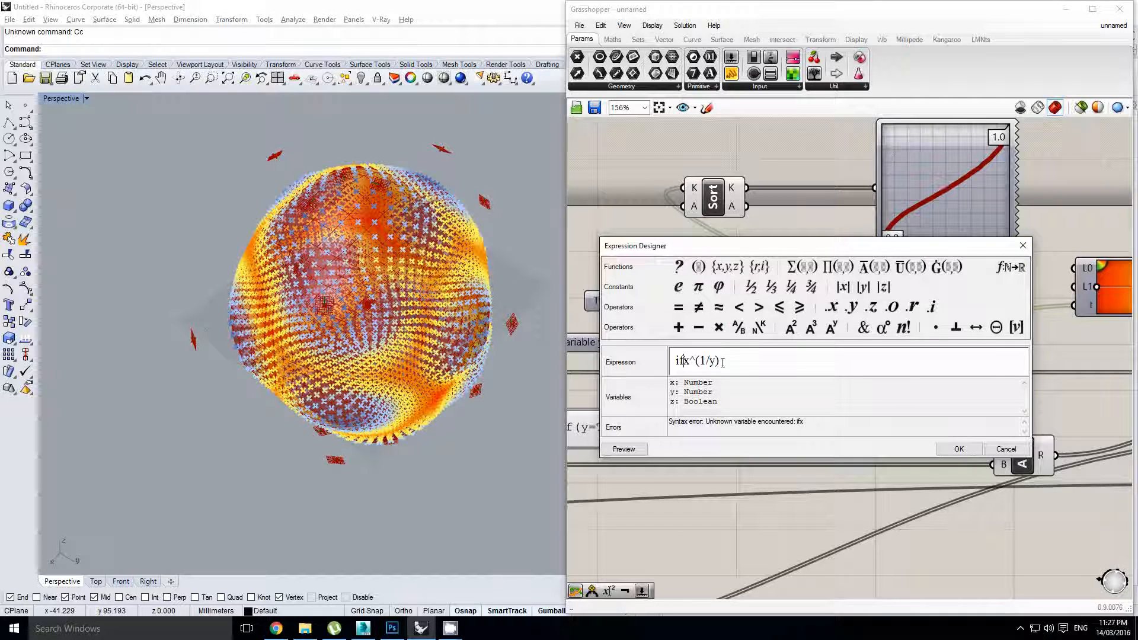
{"action": "left_click", "coordinate": [688, 363]}
{"action": "type", "text": "*"}
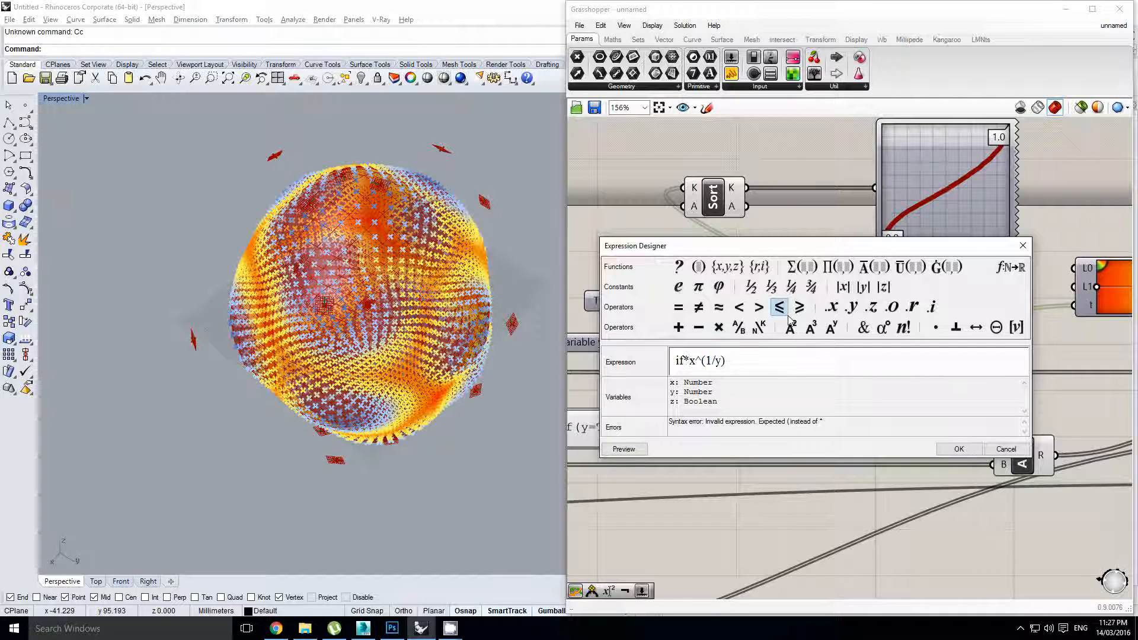
{"action": "key", "text": "BackSpace"}
{"action": "type", "text": "("}
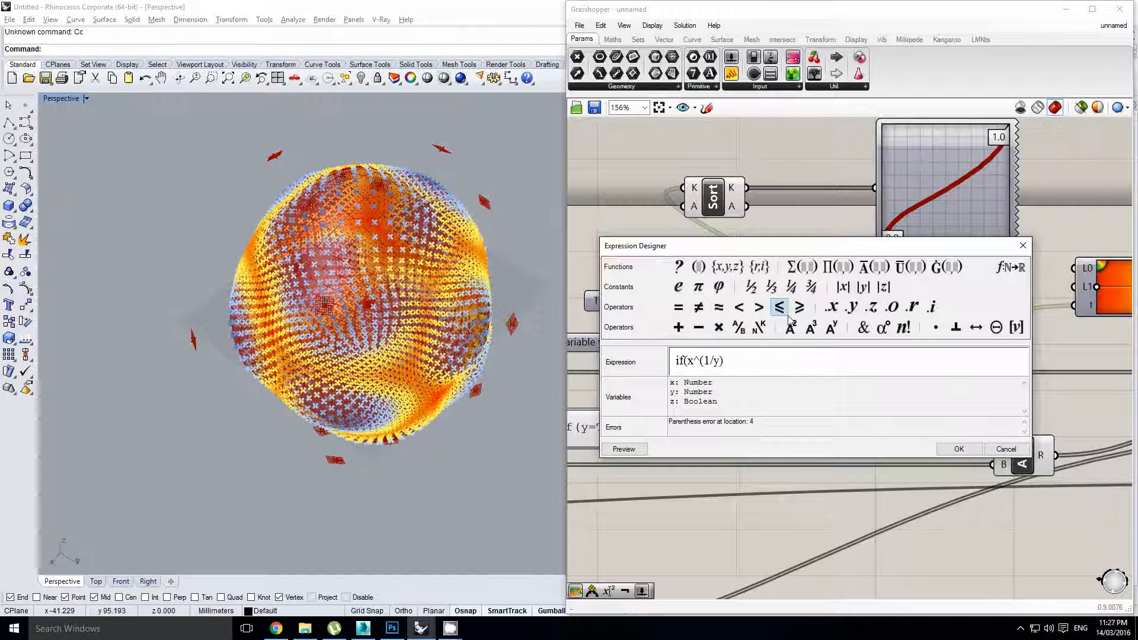
{"action": "type", "text": "z=True"}
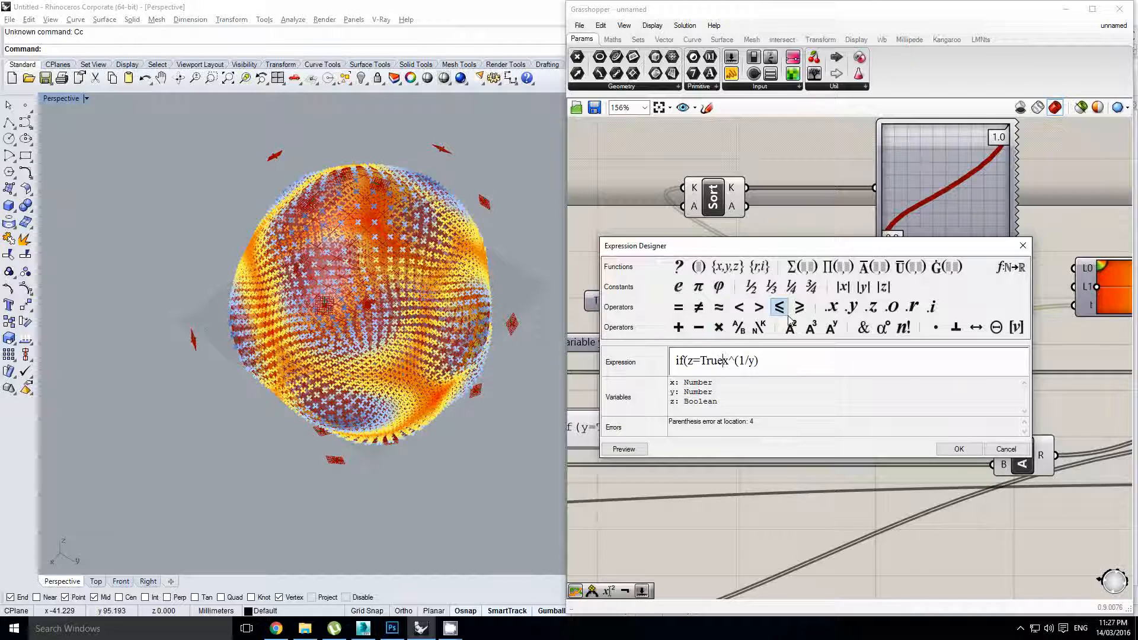
{"action": "type", "text": ","}
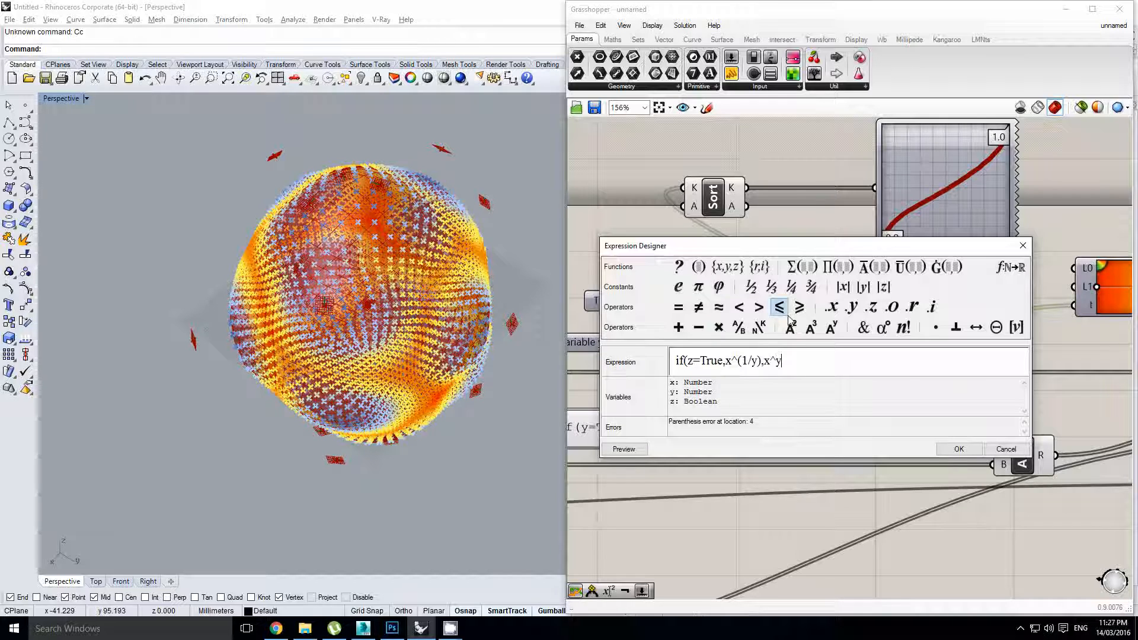
{"action": "type", "text": ")"}
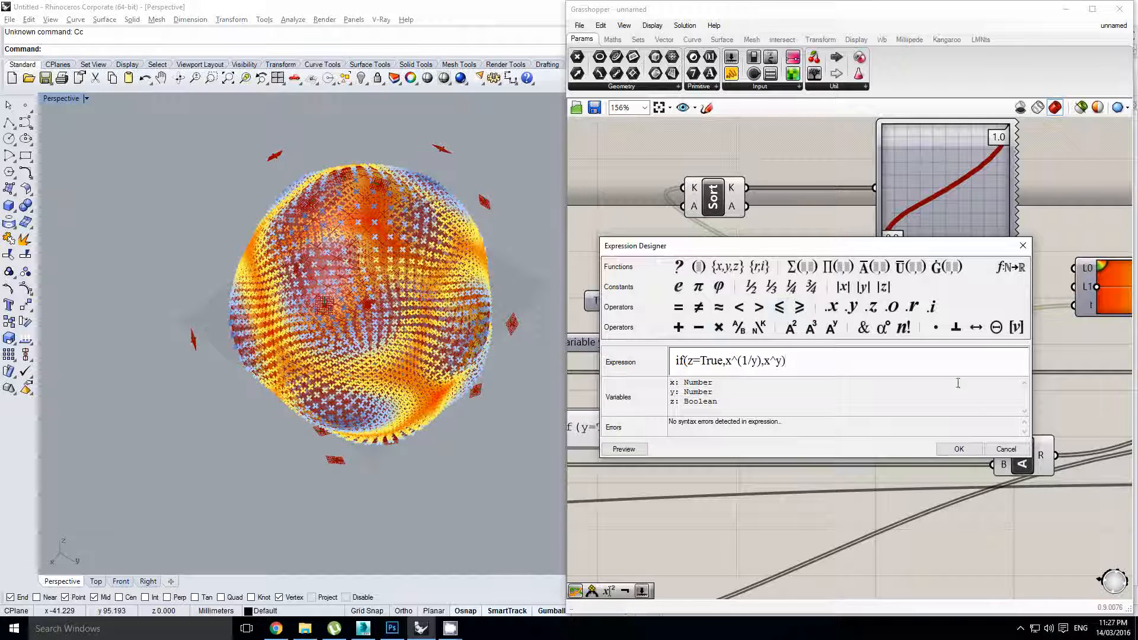
{"action": "left_click", "coordinate": [958, 449]}
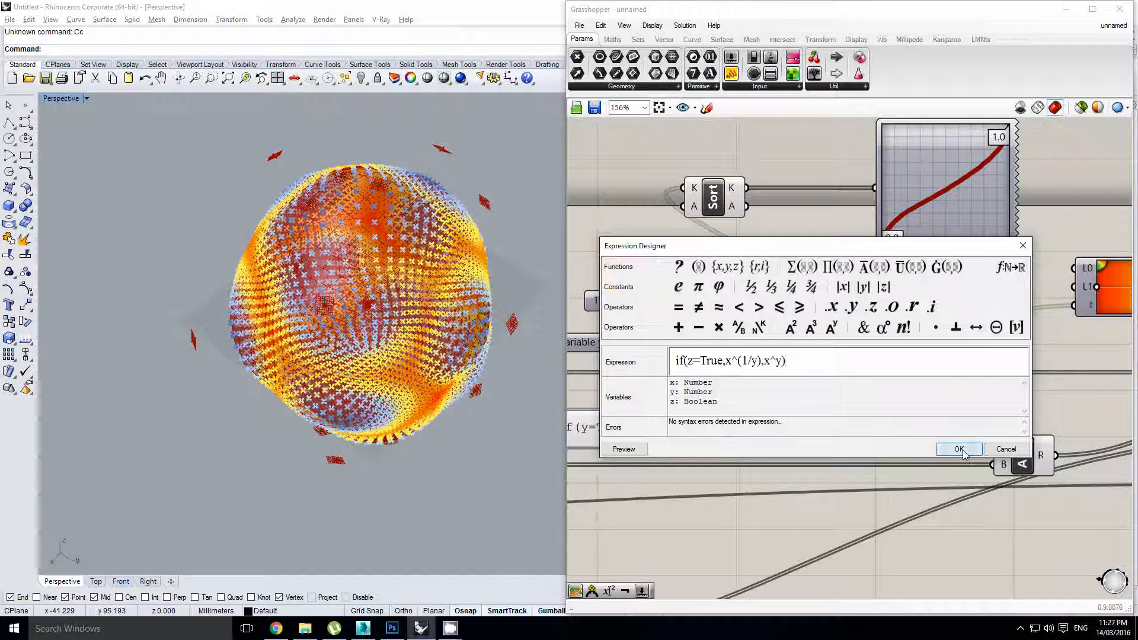
{"action": "right_click_drag", "start_coordinate": [804, 363], "coordinate": [838, 375]}
{"action": "left_click_drag", "start_coordinate": [890, 378], "coordinate": [894, 376]}
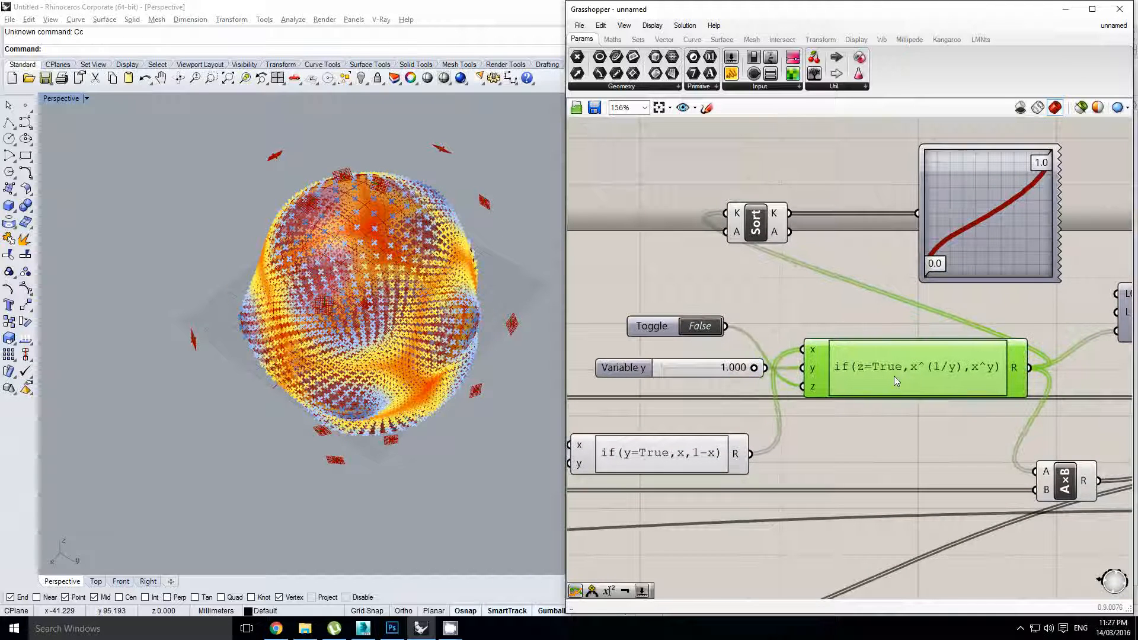
{"action": "right_click_drag", "start_coordinate": [906, 350], "coordinate": [810, 325]}
{"action": "left_click", "coordinate": [820, 316]}
{"action": "scroll", "coordinate": [853, 323], "scroll_direction": "down", "scroll_amount": 1}
{"action": "key", "text": "Escape"}
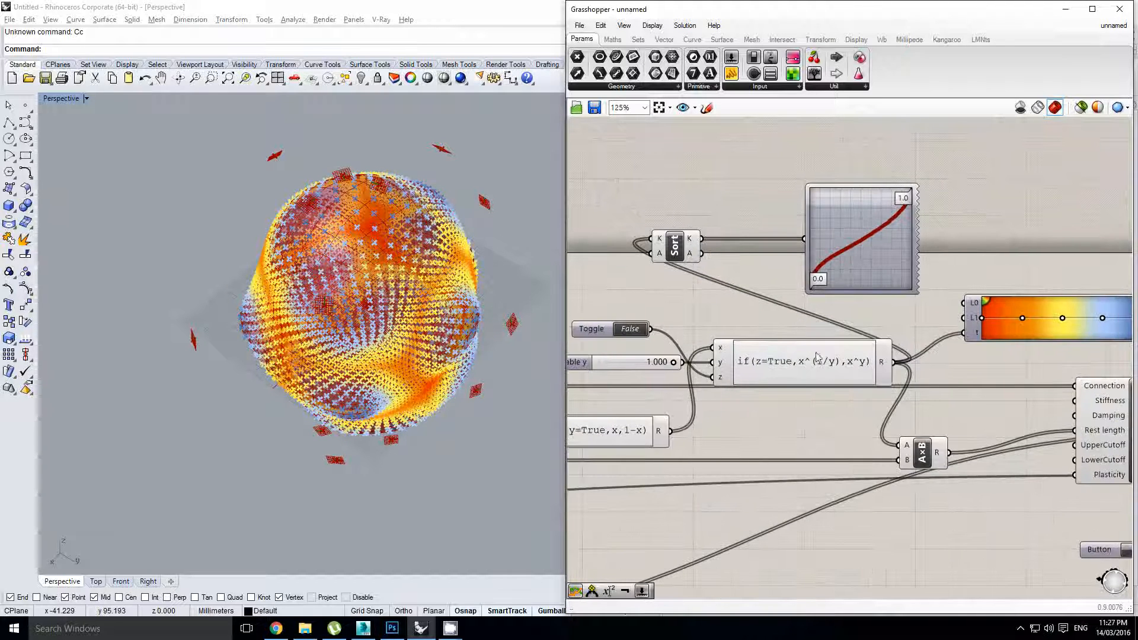
{"action": "scroll", "coordinate": [824, 363], "scroll_direction": "up", "scroll_amount": 3}
{"action": "left_click", "coordinate": [825, 363]}
{"action": "scroll", "coordinate": [823, 364], "scroll_direction": "down", "scroll_amount": 3}
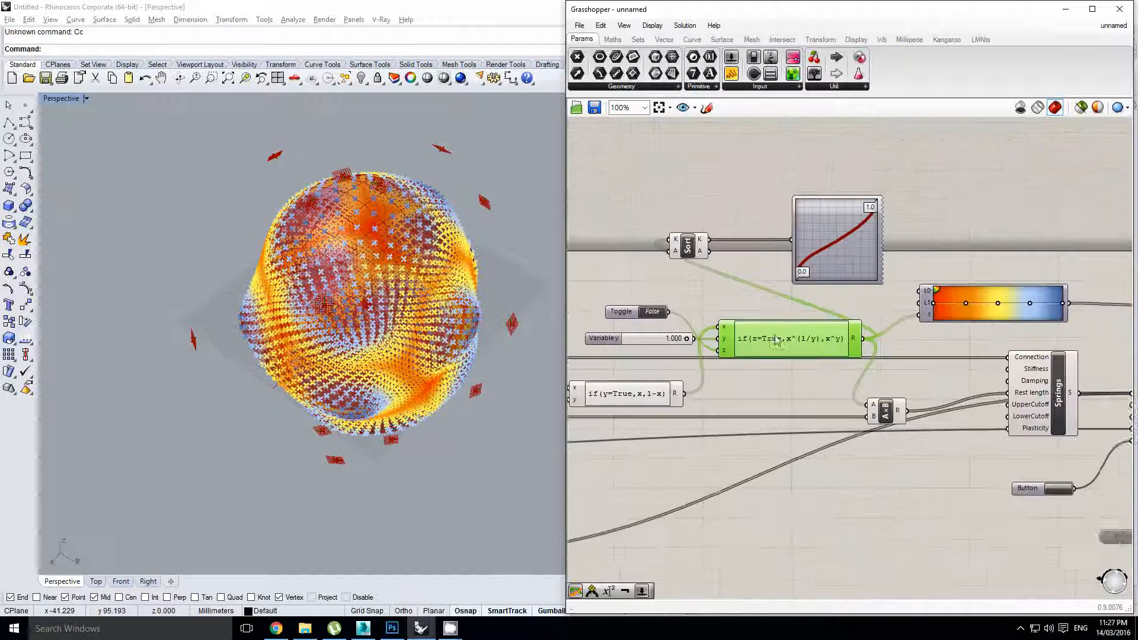
{"action": "right_click_drag", "start_coordinate": [789, 359], "coordinate": [826, 372]}
{"action": "left_click", "coordinate": [826, 372]}
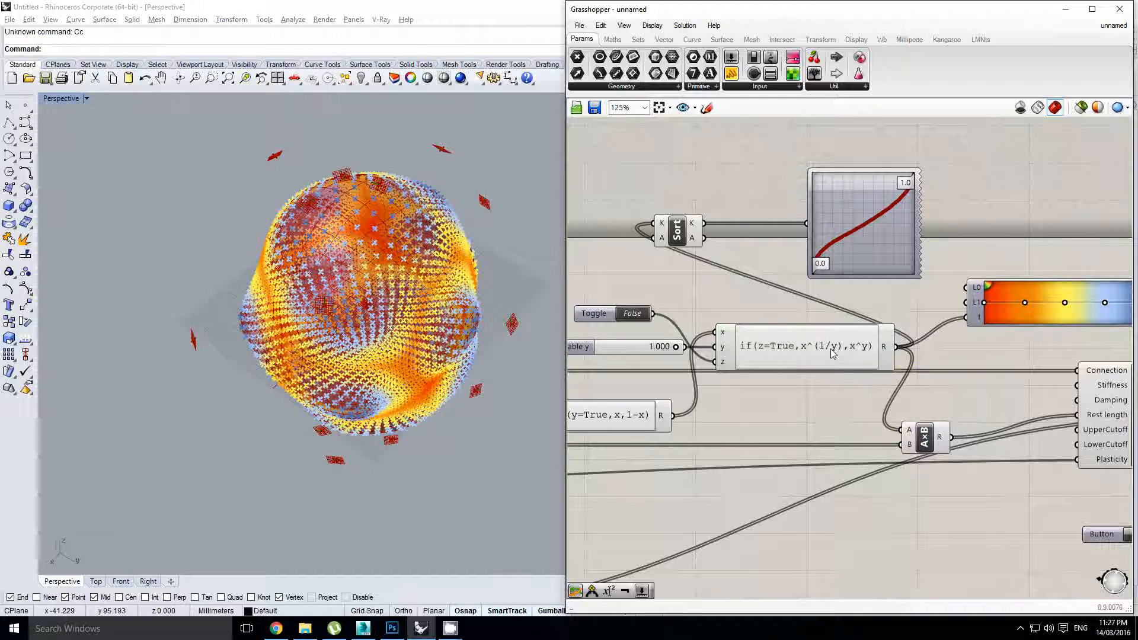
{"action": "scroll", "coordinate": [830, 350], "scroll_direction": "up", "scroll_amount": 1}
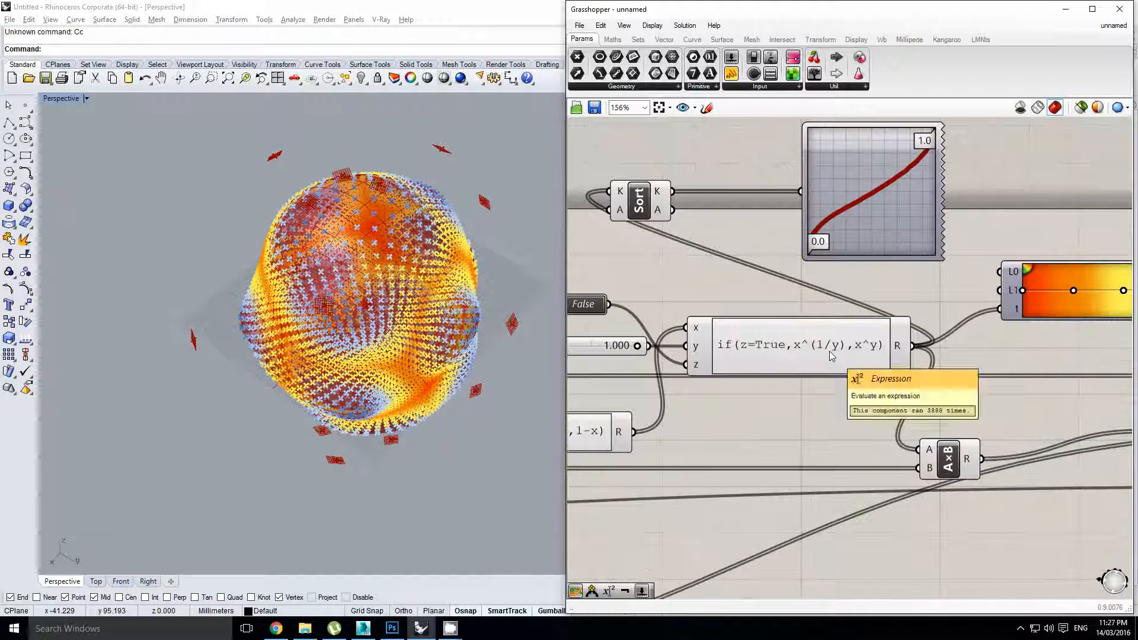
{"action": "right_click_drag", "start_coordinate": [749, 348], "coordinate": [829, 348]}
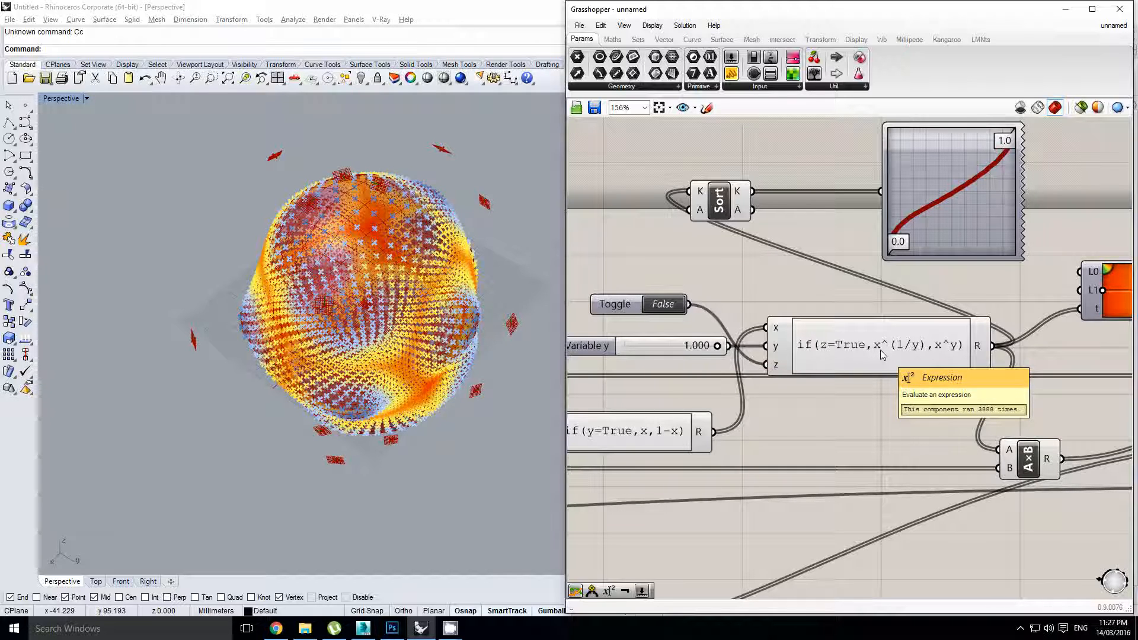
{"action": "right_click_drag", "start_coordinate": [859, 290], "coordinate": [851, 305]}
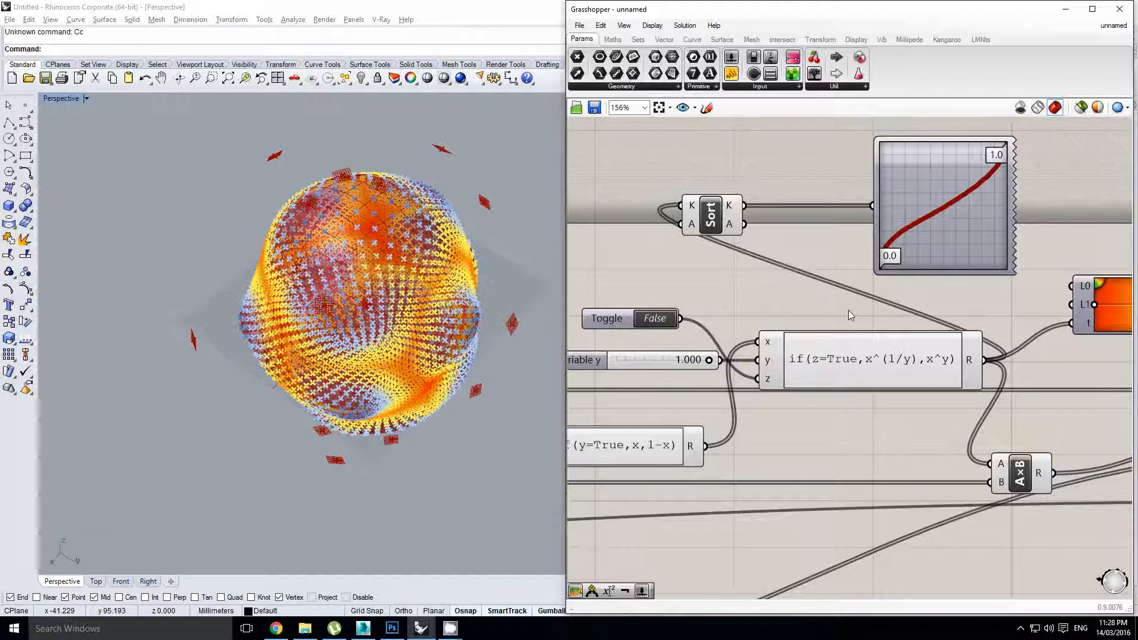
Try Variable y at 0.821, 0.539 and 0.500 while flipping the Toggle True and back to False
{"action": "right_click_drag", "start_coordinate": [676, 385], "coordinate": [710, 385]}
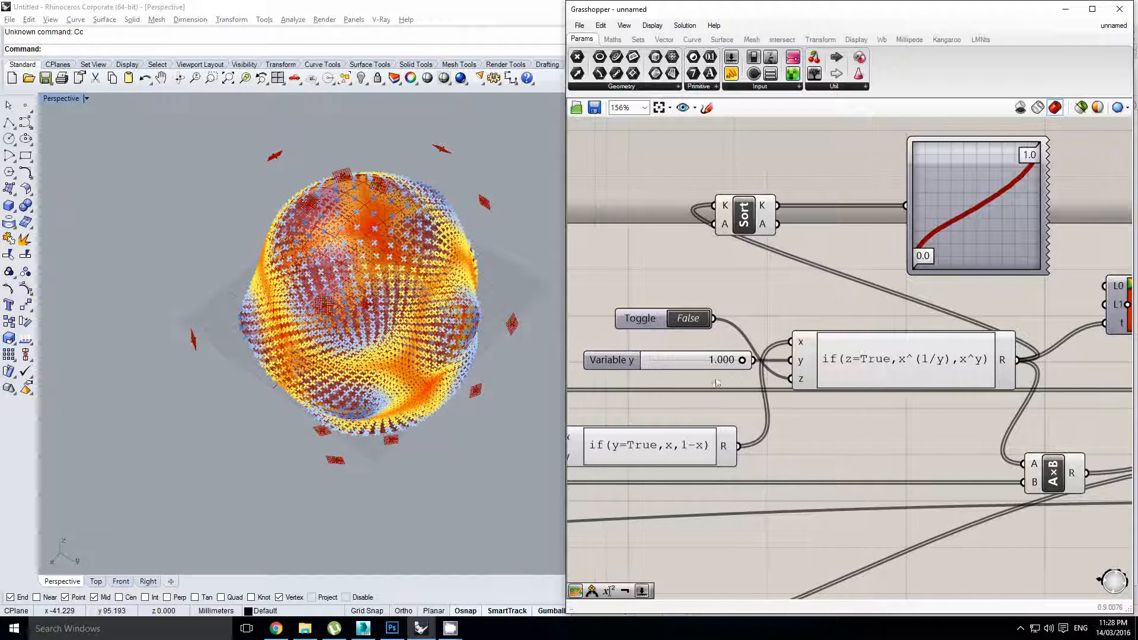
{"action": "left_click_drag", "start_coordinate": [741, 361], "coordinate": [679, 362]}
{"action": "left_click", "coordinate": [688, 319]}
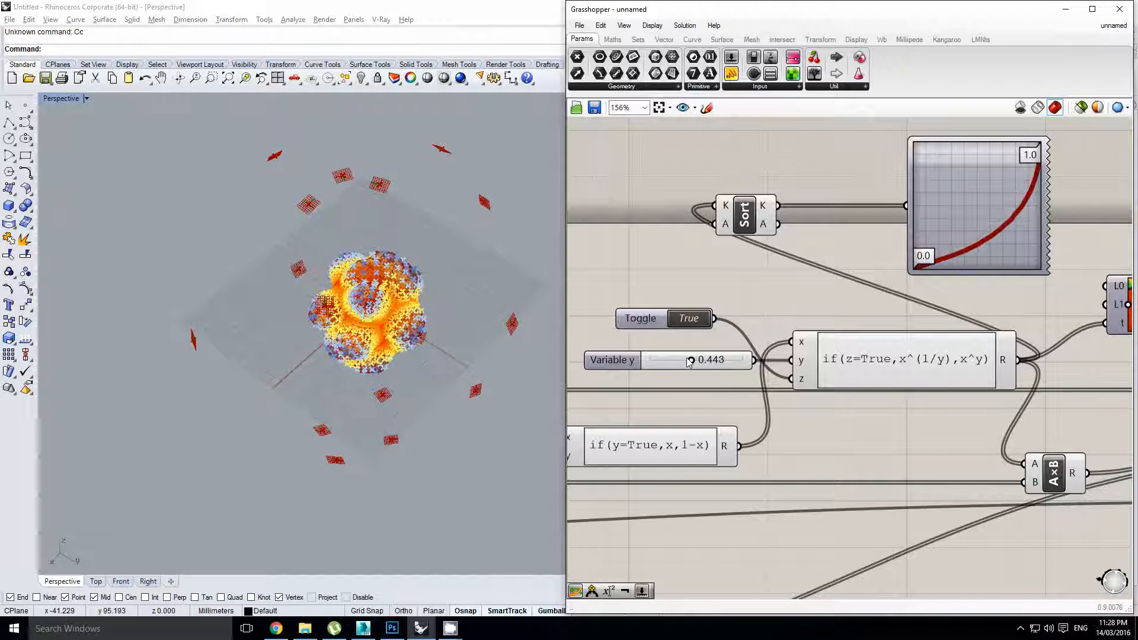
{"action": "mouse_move", "coordinate": [691, 360]}
{"action": "left_mouse_down"}
{"action": "mouse_move", "coordinate": [712, 360]}
{"action": "mouse_move", "coordinate": [687, 363]}
{"action": "left_mouse_up"}
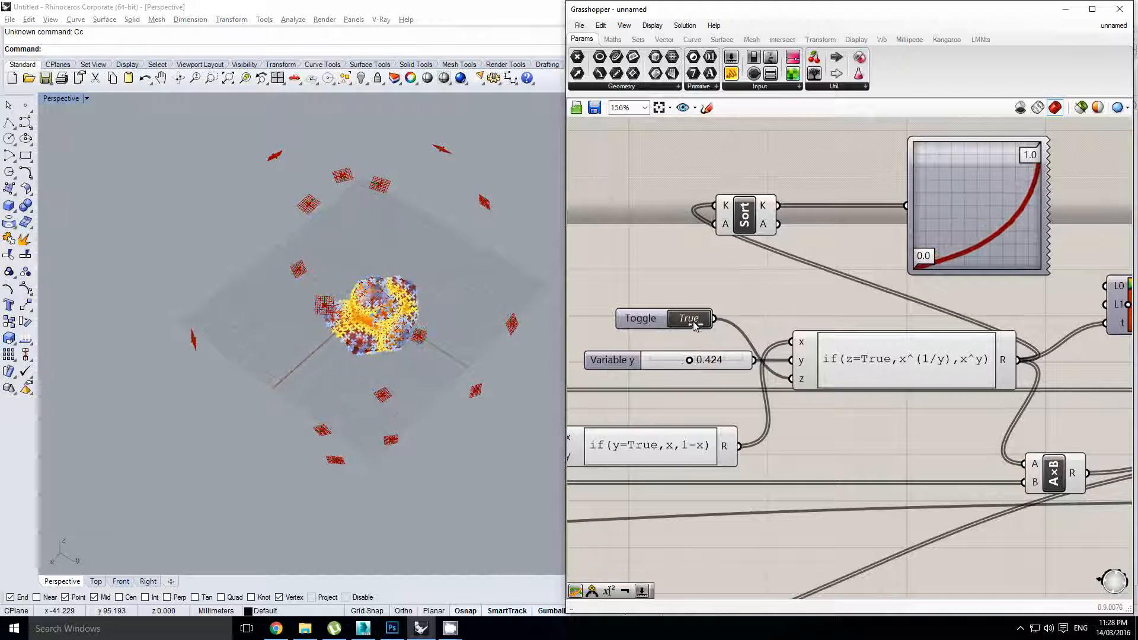
{"action": "left_click", "coordinate": [689, 319]}
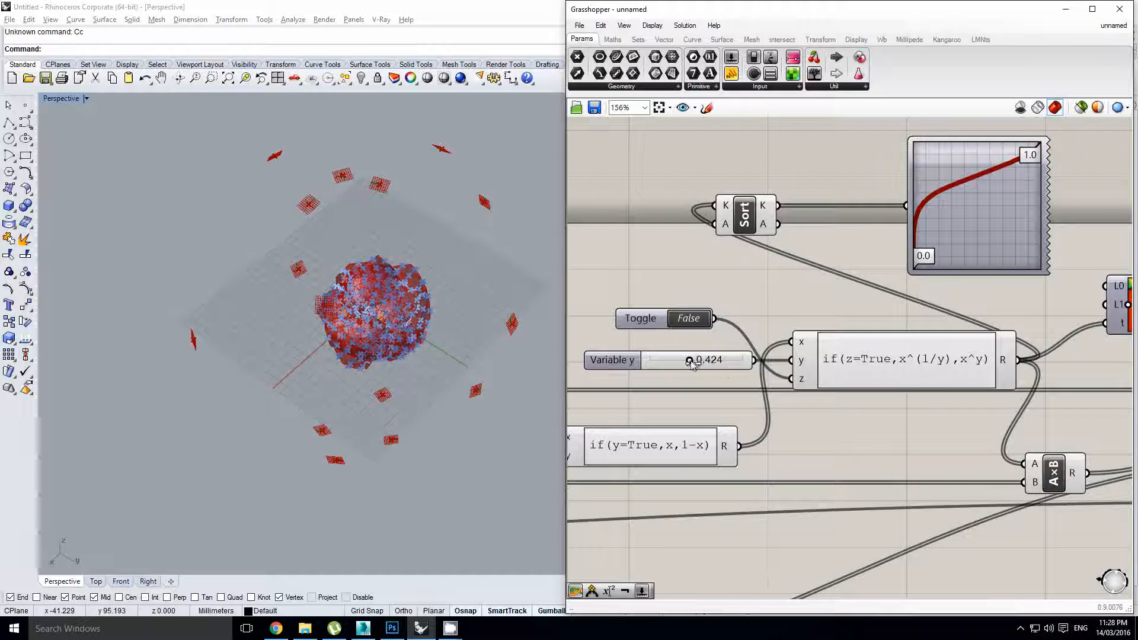
{"action": "double_click", "coordinate": [714, 363]}
{"action": "type", "text": "0.5"}
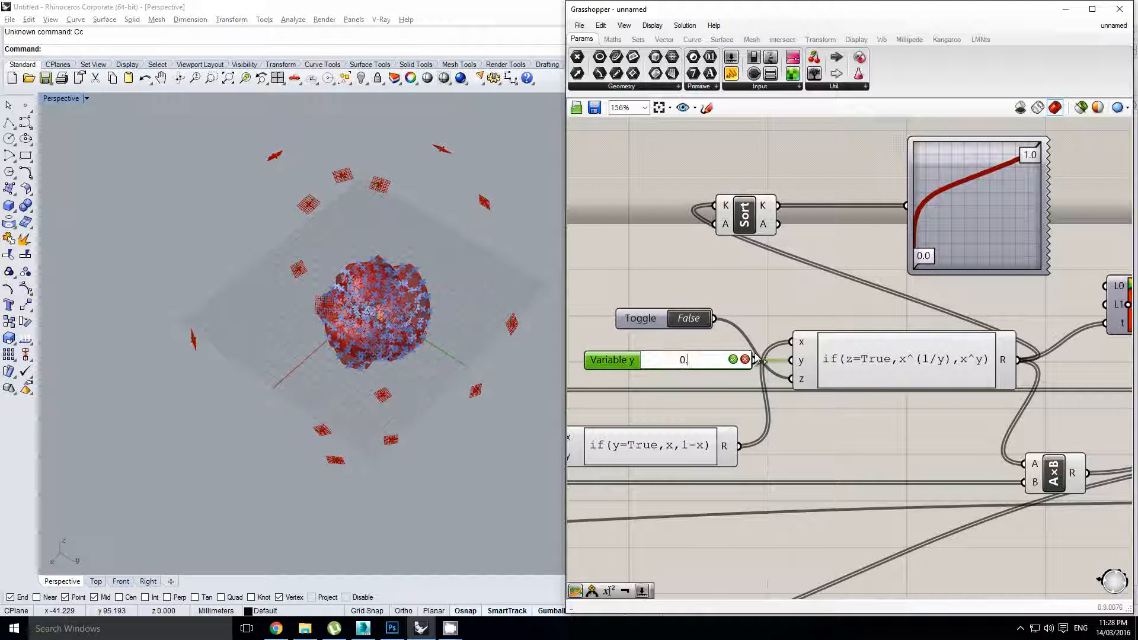
{"action": "key", "text": "Return"}
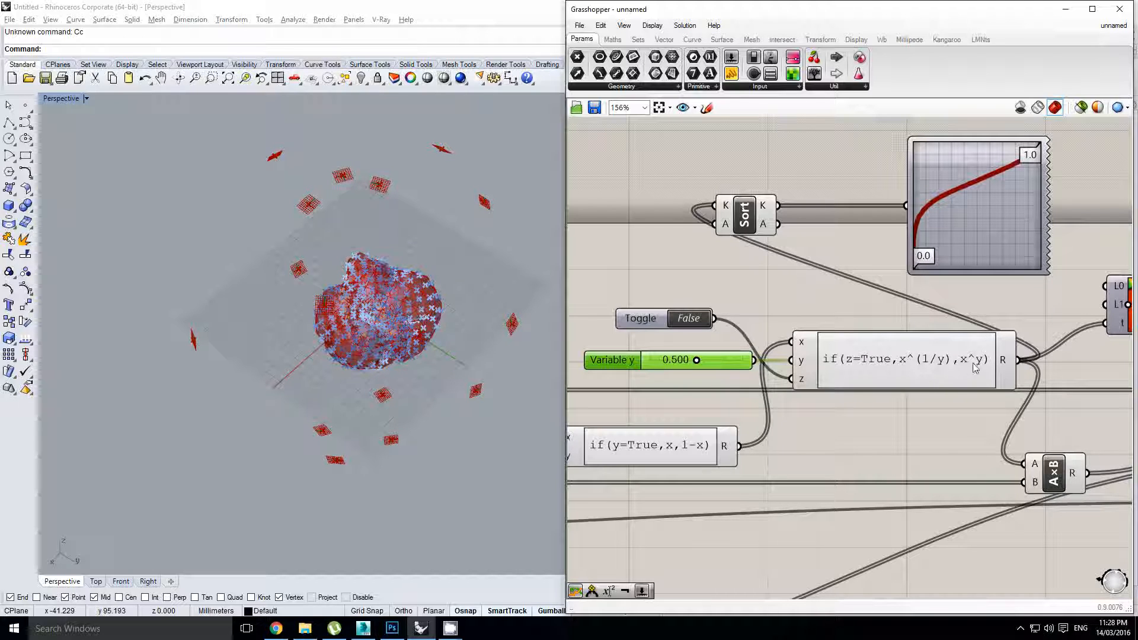
{"action": "left_click", "coordinate": [692, 321]}
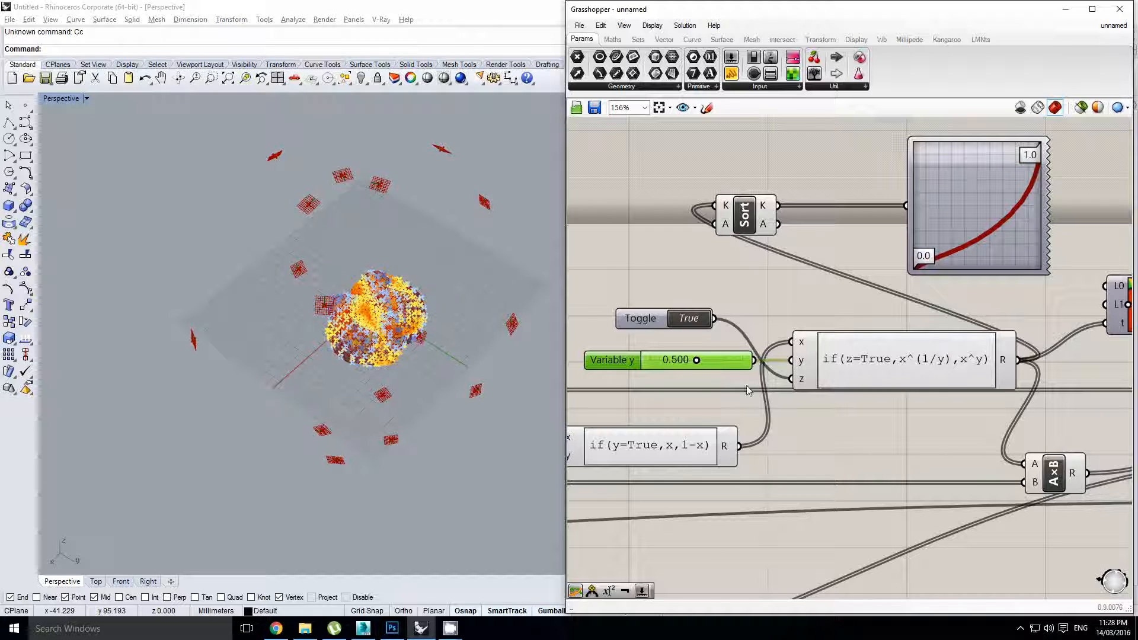
{"action": "left_click", "coordinate": [703, 323]}
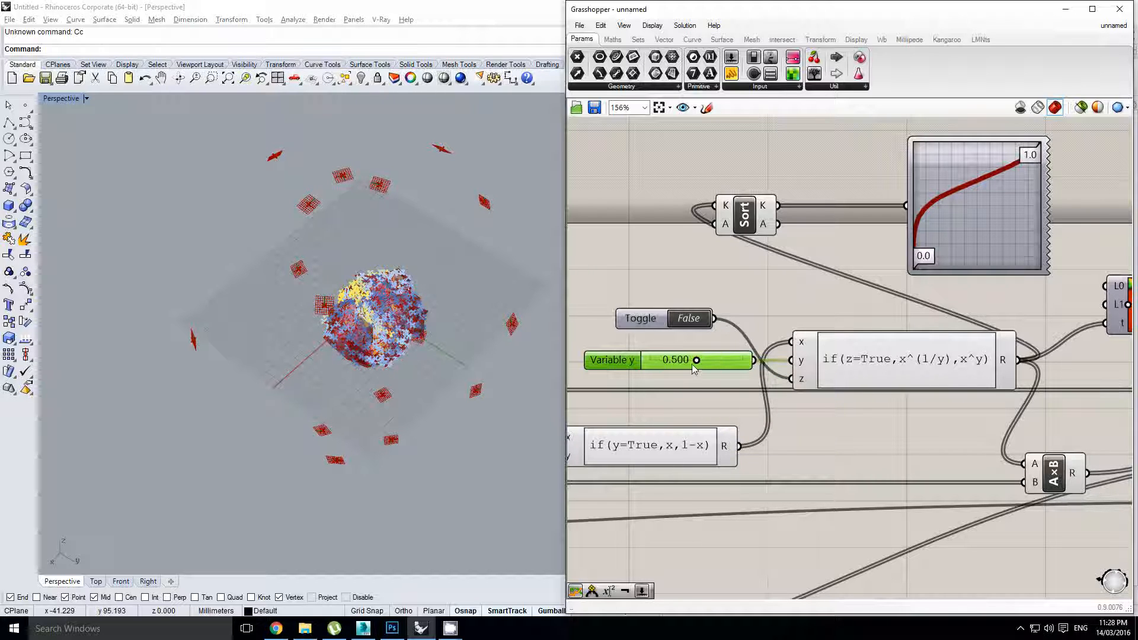
Lower Variable y to 0.180 and orbit the Rhino view around the red shell form
{"action": "left_click_drag", "start_coordinate": [698, 362], "coordinate": [667, 360]}
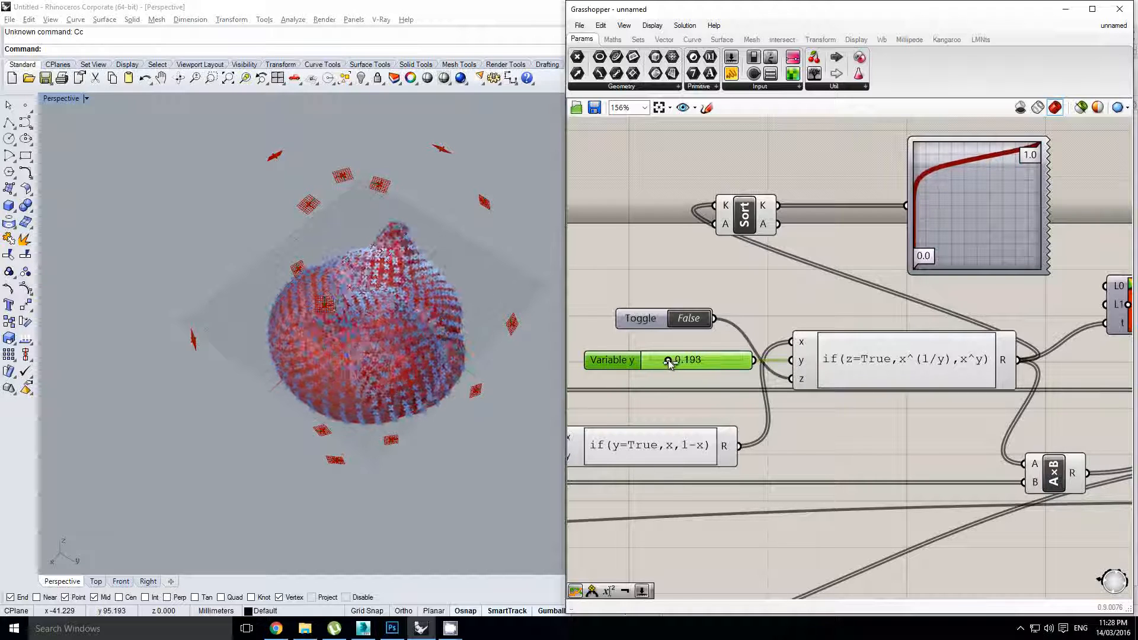
{"action": "right_click_drag", "start_coordinate": [409, 320], "coordinate": [601, 334]}
{"action": "scroll", "coordinate": [389, 332], "scroll_direction": "up", "scroll_amount": 3}
{"action": "scroll", "coordinate": [353, 326], "scroll_direction": "up", "scroll_amount": 2}
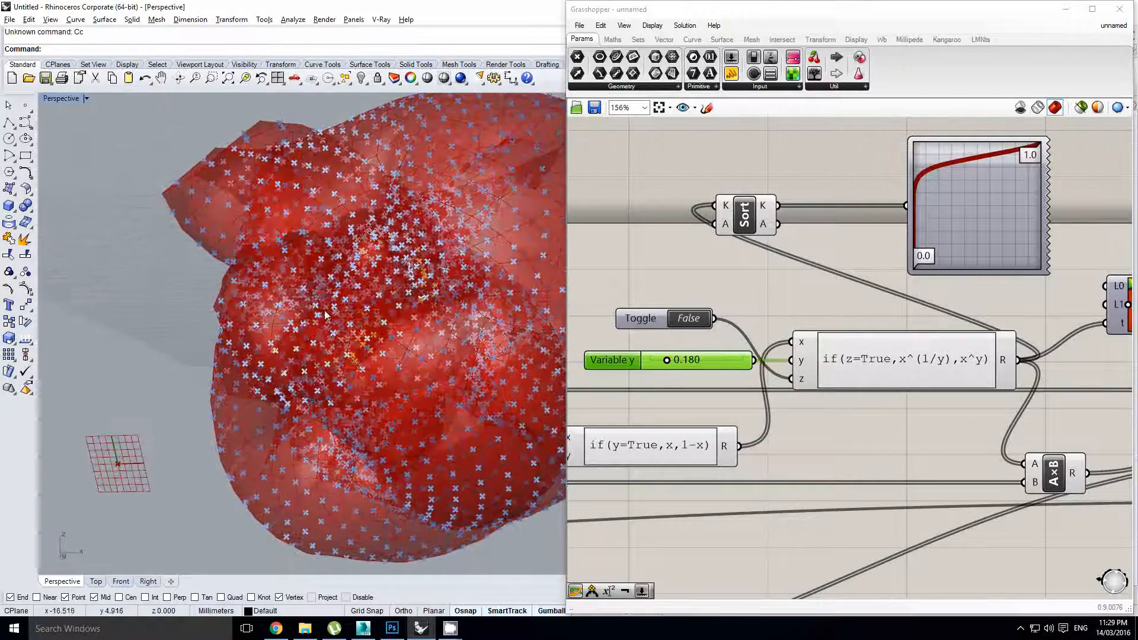
{"action": "right_click_drag", "start_coordinate": [325, 316], "coordinate": [356, 349]}
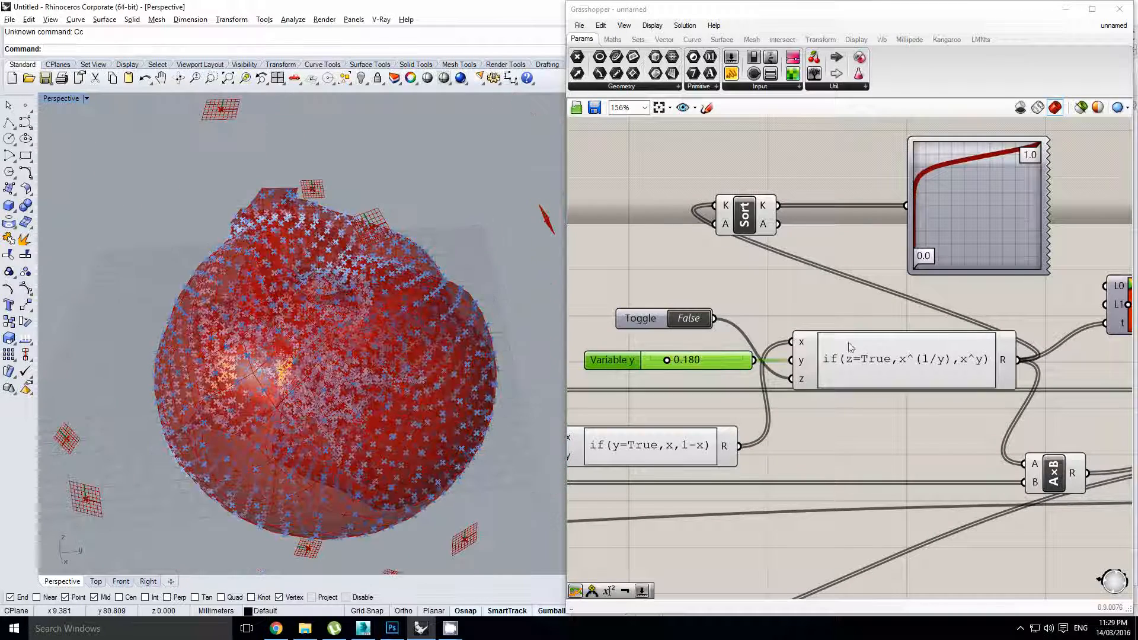
Move the Sort and graph components together up and to the right on the canvas
{"action": "right_click_drag", "start_coordinate": [924, 356], "coordinate": [884, 352]}
{"action": "right_click_drag", "start_coordinate": [930, 219], "coordinate": [777, 258]}
{"action": "scroll", "coordinate": [778, 258], "scroll_direction": "down", "scroll_amount": 1}
{"action": "left_click", "coordinate": [772, 289]}
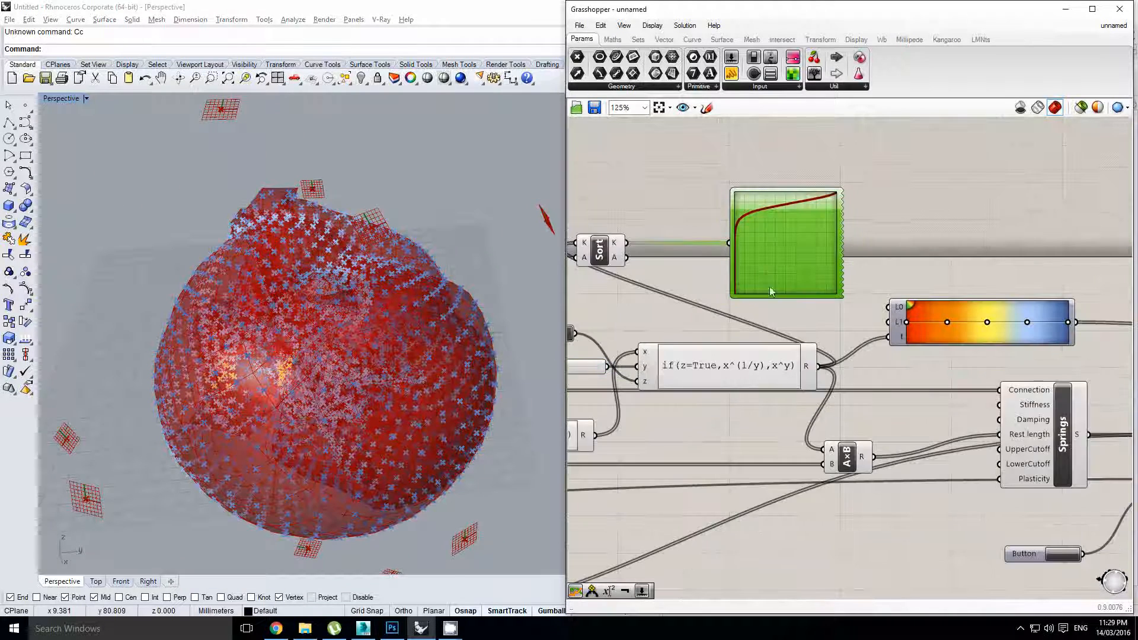
{"action": "right_click_drag", "start_coordinate": [762, 315], "coordinate": [797, 287]}
{"action": "left_click", "coordinate": [922, 250]}
{"action": "left_click_drag", "start_coordinate": [954, 254], "coordinate": [606, 201]}
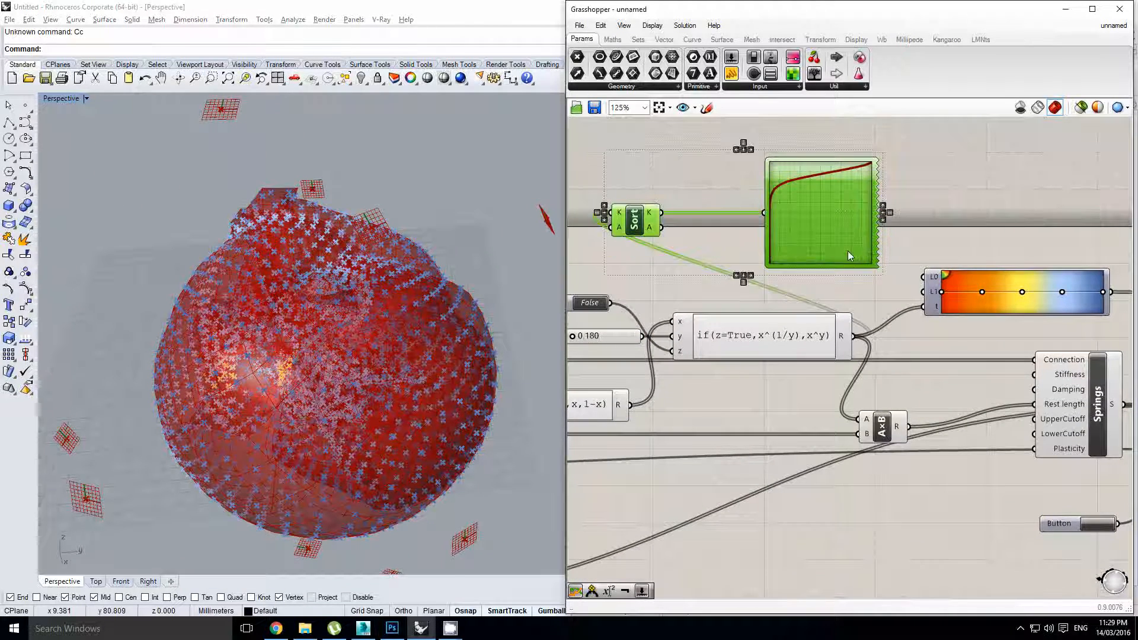
{"action": "scroll", "coordinate": [847, 250], "scroll_direction": "down", "scroll_amount": 2}
{"action": "right_click_drag", "start_coordinate": [848, 249], "coordinate": [734, 276]}
{"action": "scroll", "coordinate": [733, 276], "scroll_direction": "up", "scroll_amount": 2}
{"action": "left_click_drag", "start_coordinate": [733, 276], "coordinate": [975, 215]}
{"action": "left_click", "coordinate": [852, 275]}
Switch the Toggle to True and raise Variable y from 0.180 to 0.314
{"action": "scroll", "coordinate": [852, 275], "scroll_direction": "down", "scroll_amount": 1}
{"action": "right_click_drag", "start_coordinate": [810, 280], "coordinate": [927, 256]}
{"action": "scroll", "coordinate": [924, 257], "scroll_direction": "down", "scroll_amount": 1}
{"action": "right_click_drag", "start_coordinate": [699, 288], "coordinate": [724, 286]}
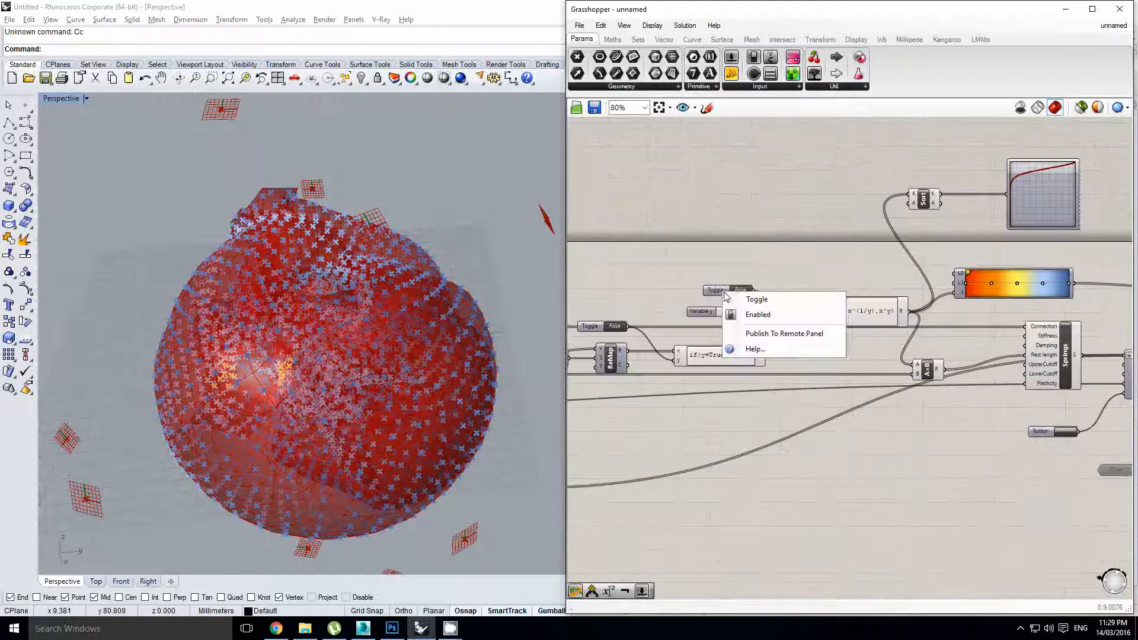
{"action": "left_click", "coordinate": [816, 256]}
{"action": "scroll", "coordinate": [755, 299], "scroll_direction": "up", "scroll_amount": 2}
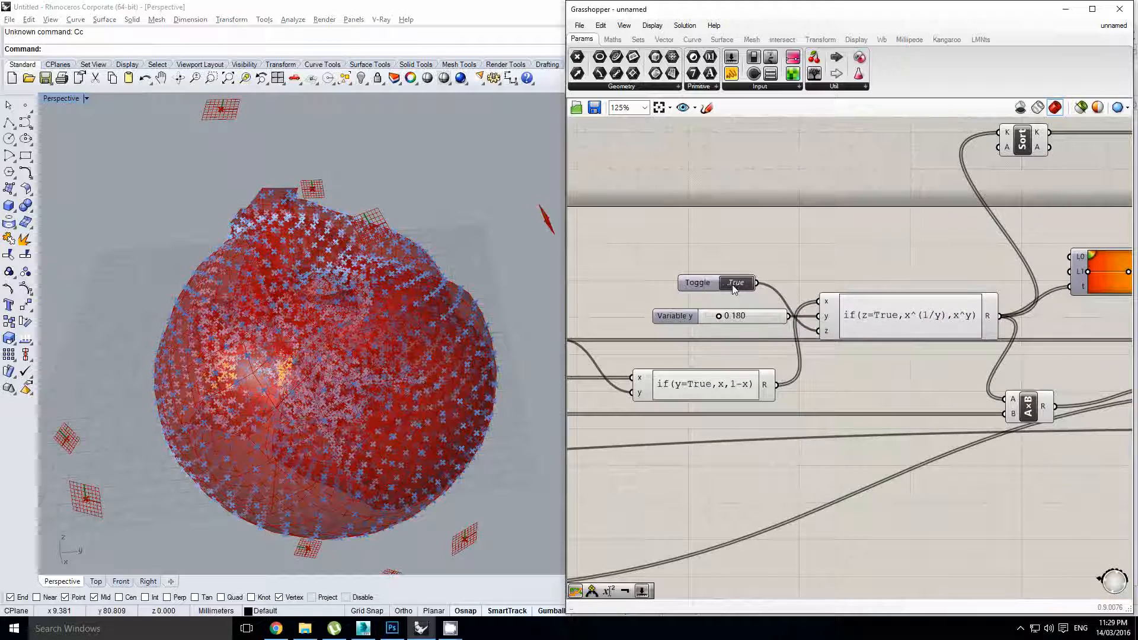
{"action": "scroll", "coordinate": [721, 319], "scroll_direction": "up", "scroll_amount": 1}
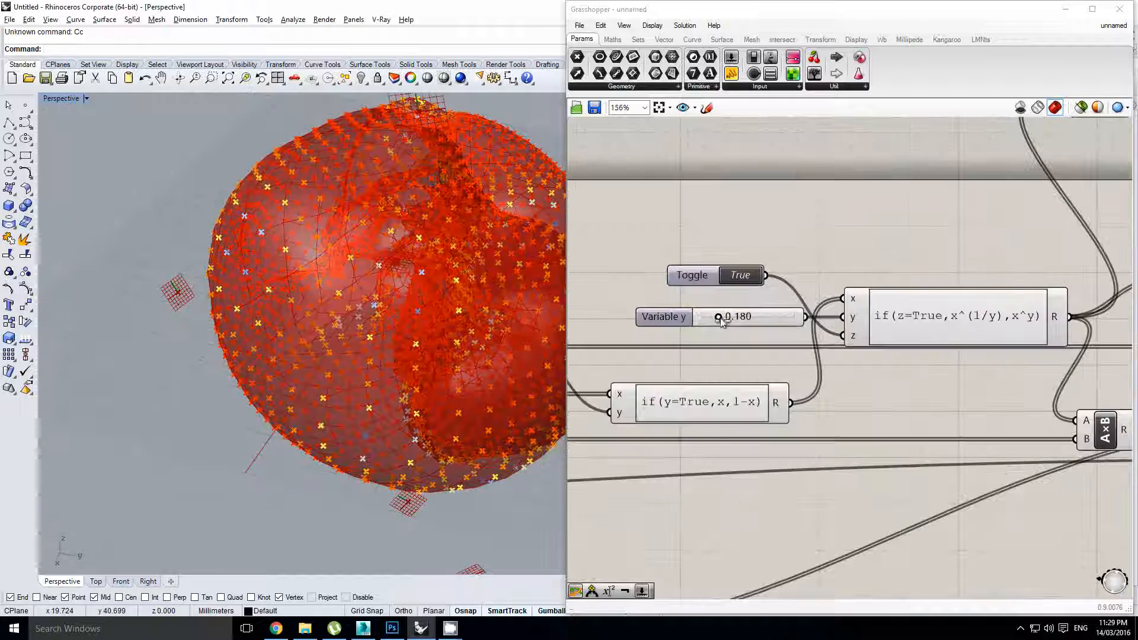
{"action": "left_click_drag", "start_coordinate": [718, 320], "coordinate": [735, 319]}
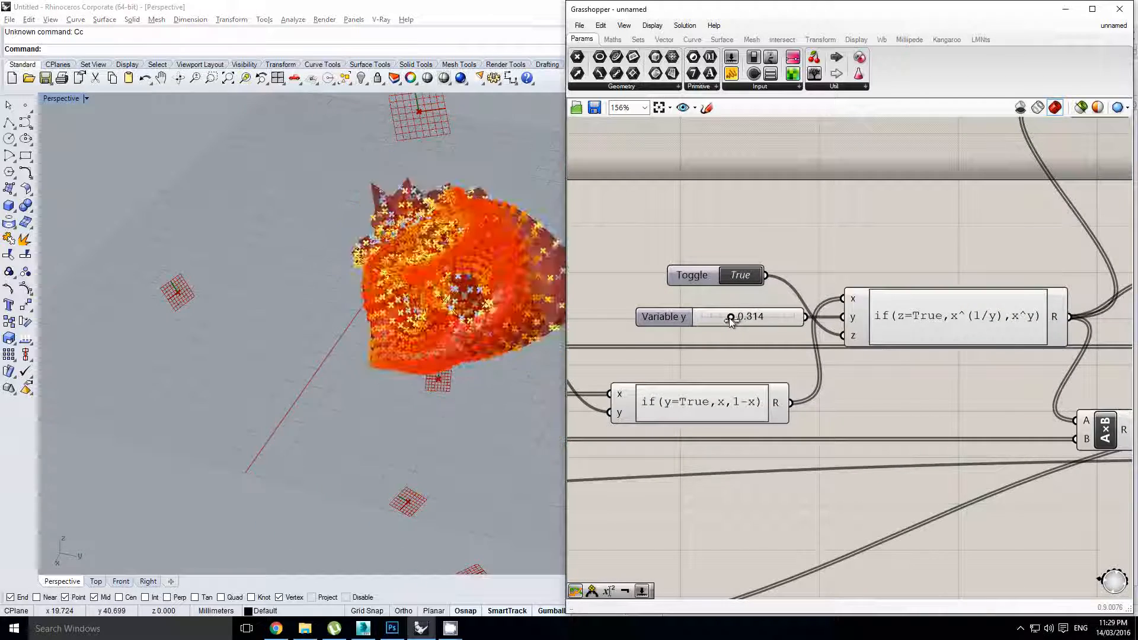
Use the Button to reset Kangaroo so the mesh returns to a round orange sphere
{"action": "scroll", "coordinate": [736, 325], "scroll_direction": "down", "scroll_amount": 3}
{"action": "right_click_drag", "start_coordinate": [1054, 437], "coordinate": [861, 414]}
{"action": "scroll", "coordinate": [861, 414], "scroll_direction": "up", "scroll_amount": 1}
{"action": "left_click", "coordinate": [873, 423]}
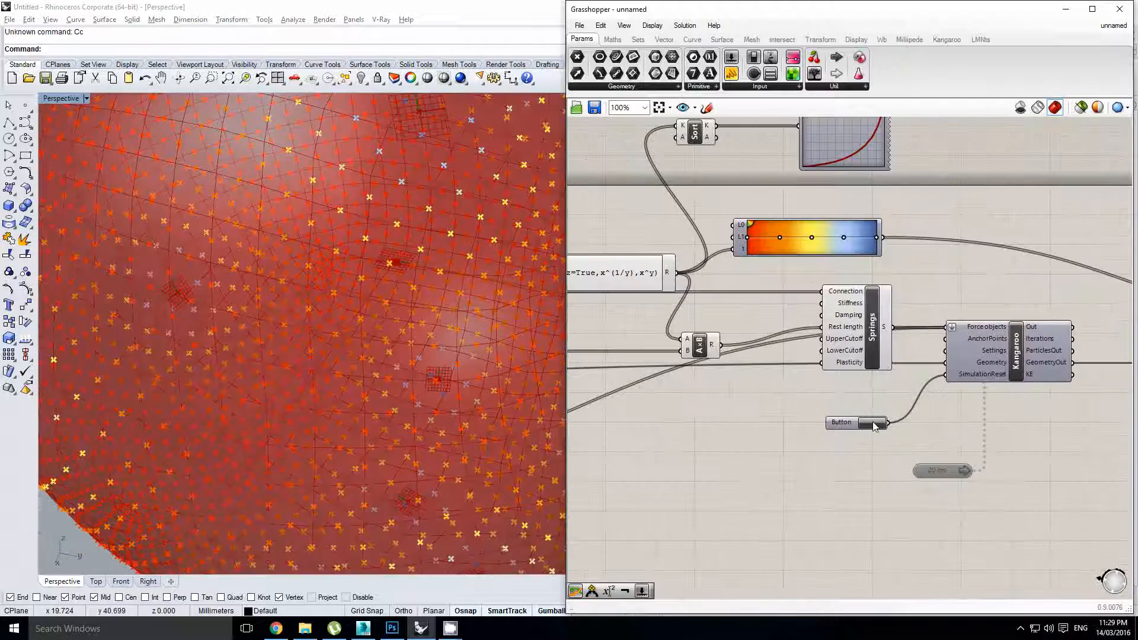
{"action": "right_click_drag", "start_coordinate": [309, 306], "coordinate": [298, 281]}
{"action": "scroll", "coordinate": [303, 314], "scroll_direction": "down", "scroll_amount": 6}
{"action": "right_click_drag", "start_coordinate": [764, 409], "coordinate": [740, 358]}
{"action": "scroll", "coordinate": [941, 360], "scroll_direction": "down", "scroll_amount": 2}
{"action": "right_click_drag", "start_coordinate": [913, 378], "coordinate": [809, 376]}
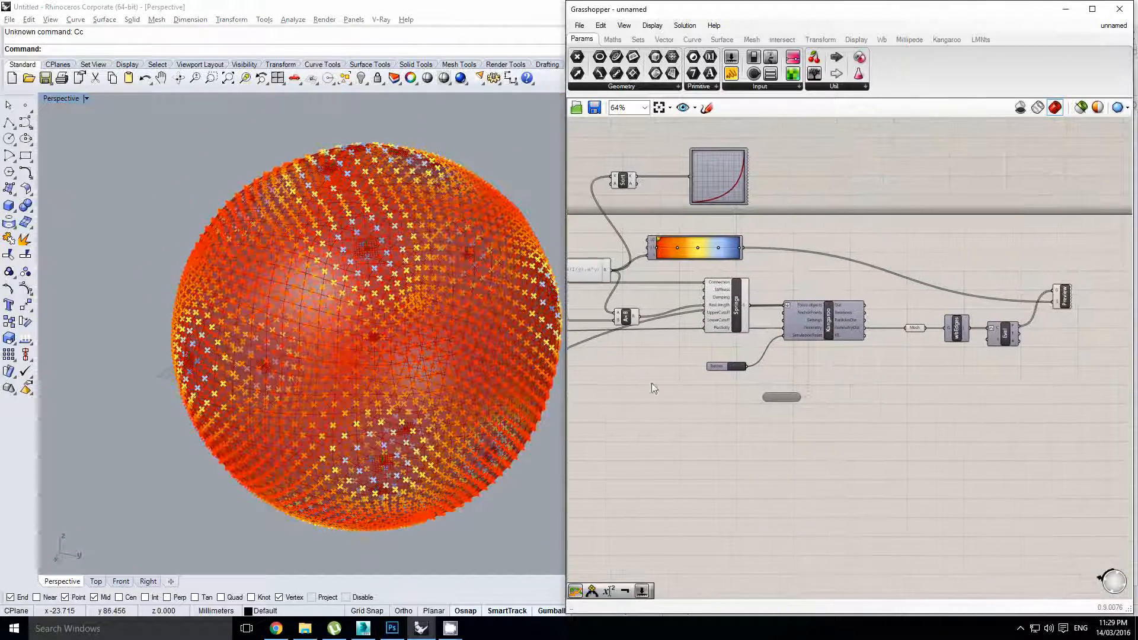
Orbit the sphere and pan the node graph to the components right of the expression
{"action": "right_click_drag", "start_coordinate": [383, 322], "coordinate": [428, 293]}
{"action": "scroll", "coordinate": [380, 296], "scroll_direction": "up", "scroll_amount": 4}
{"action": "scroll", "coordinate": [449, 275], "scroll_direction": "down", "scroll_amount": 6}
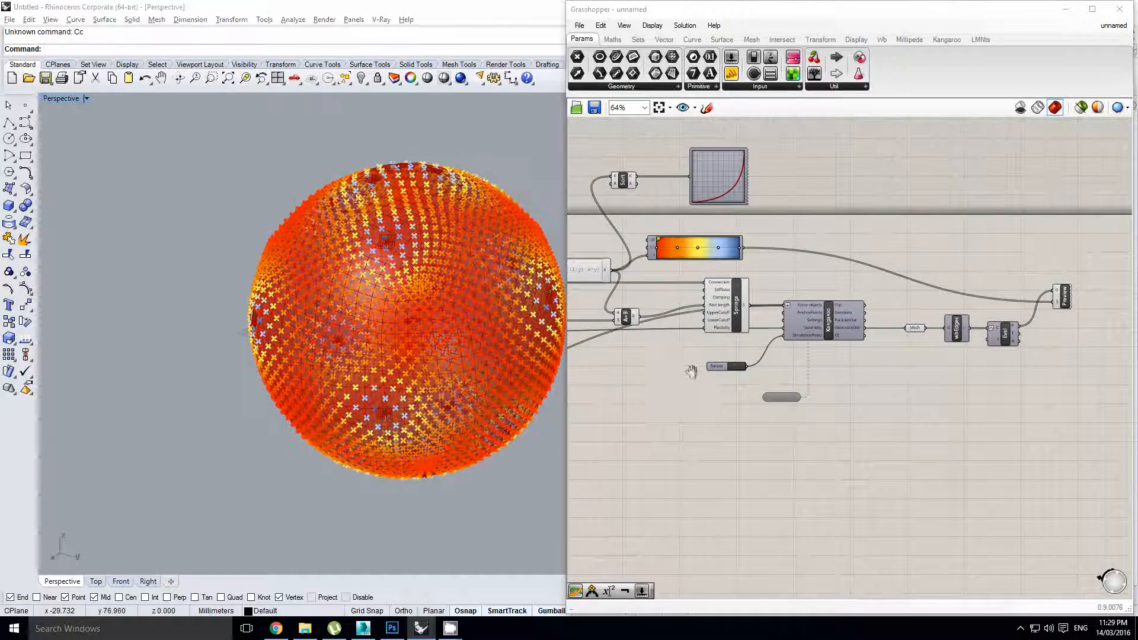
{"action": "right_click_drag", "start_coordinate": [699, 370], "coordinate": [852, 366]}
{"action": "right_click_drag", "start_coordinate": [764, 344], "coordinate": [911, 364]}
{"action": "right_click_drag", "start_coordinate": [750, 355], "coordinate": [807, 364]}
{"action": "scroll", "coordinate": [913, 337], "scroll_direction": "up", "scroll_amount": 1}
{"action": "right_click_drag", "start_coordinate": [913, 337], "coordinate": [706, 343]}
{"action": "left_click", "coordinate": [734, 315]}
{"action": "scroll", "coordinate": [733, 315], "scroll_direction": "down", "scroll_amount": 3}
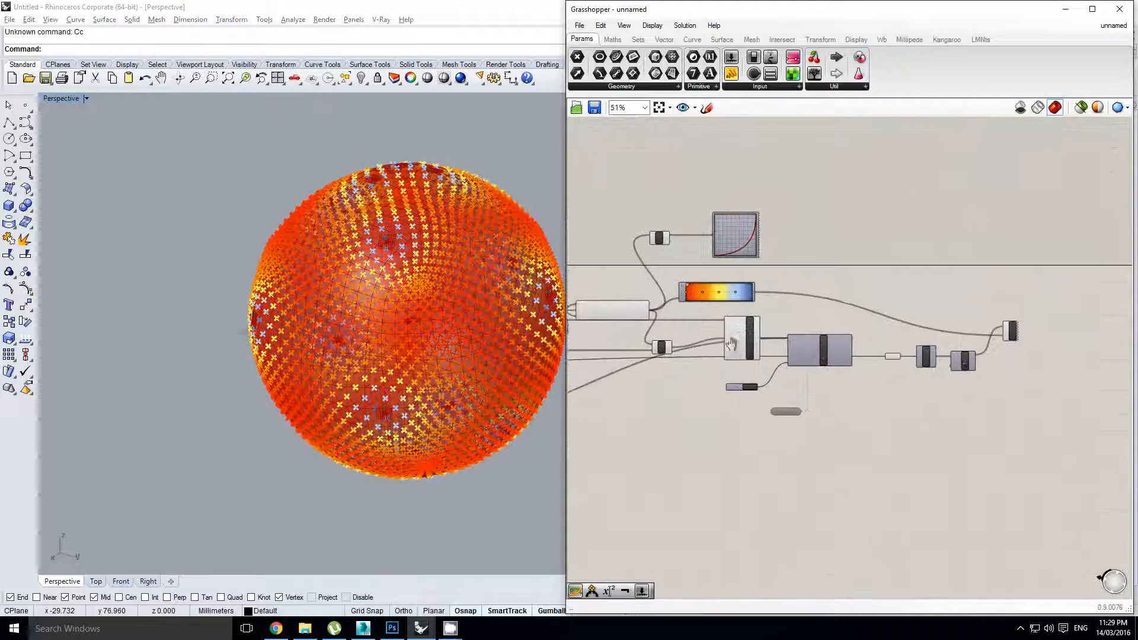
Window-select the components right of the expression and shift them further right
{"action": "left_click_drag", "start_coordinate": [1064, 441], "coordinate": [643, 240]}
{"action": "scroll", "coordinate": [643, 240], "scroll_direction": "up", "scroll_amount": 2}
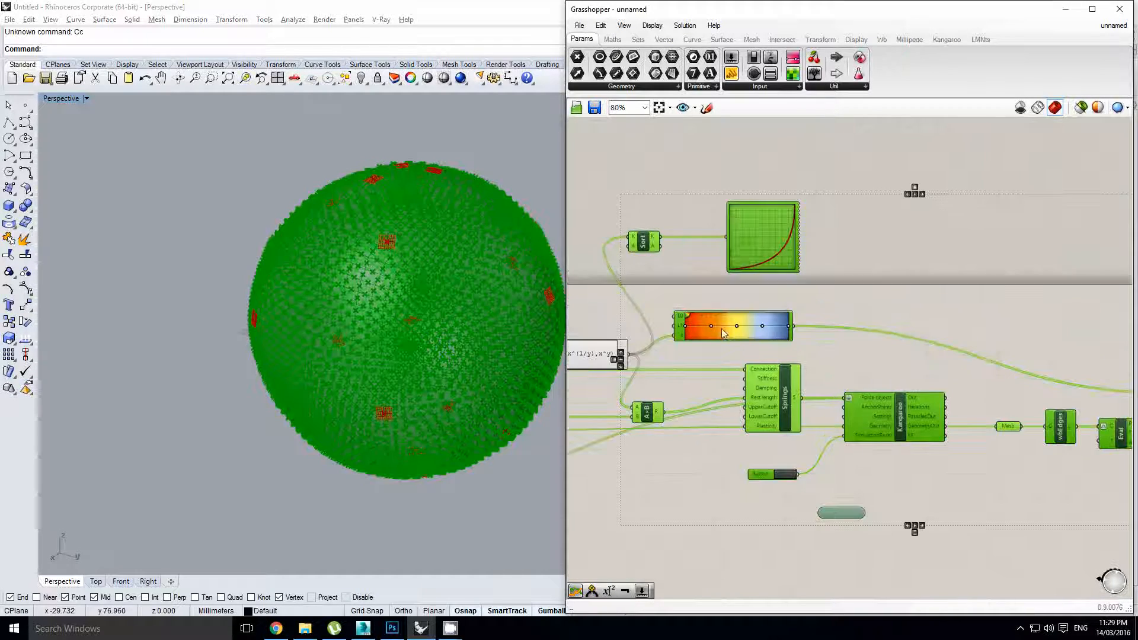
{"action": "right_click_drag", "start_coordinate": [779, 332], "coordinate": [859, 333]}
{"action": "left_click_drag", "start_coordinate": [859, 333], "coordinate": [1019, 333]}
{"action": "scroll", "coordinate": [705, 362], "scroll_direction": "up", "scroll_amount": 2}
{"action": "right_click_drag", "start_coordinate": [705, 361], "coordinate": [840, 371]}
{"action": "left_click", "coordinate": [841, 371]}
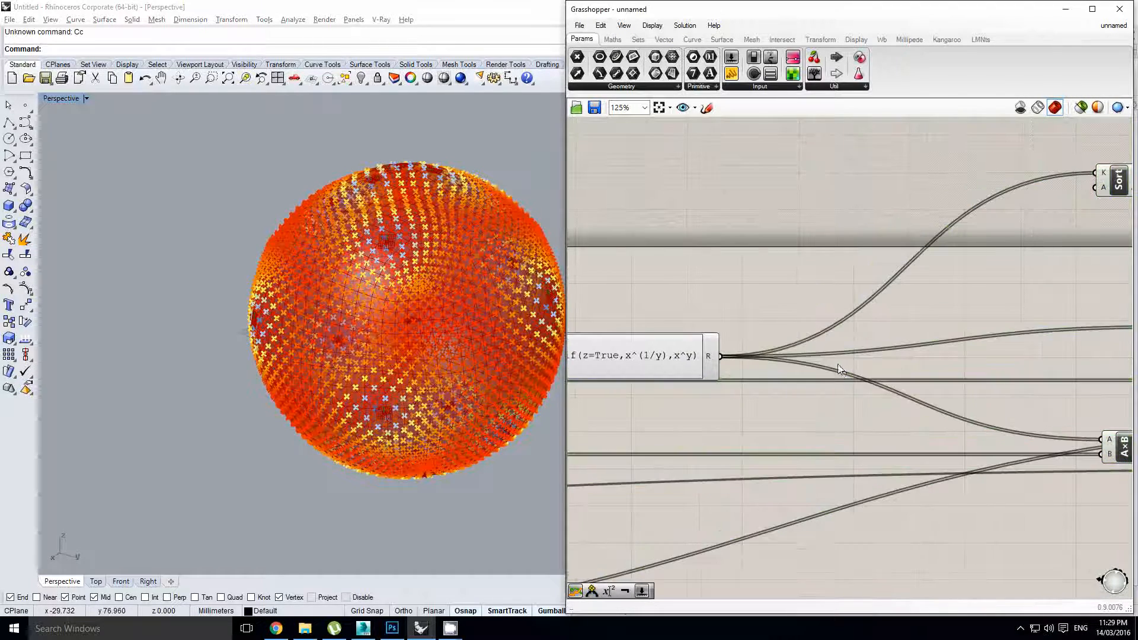
{"action": "scroll", "coordinate": [841, 371], "scroll_direction": "down", "scroll_amount": 2}
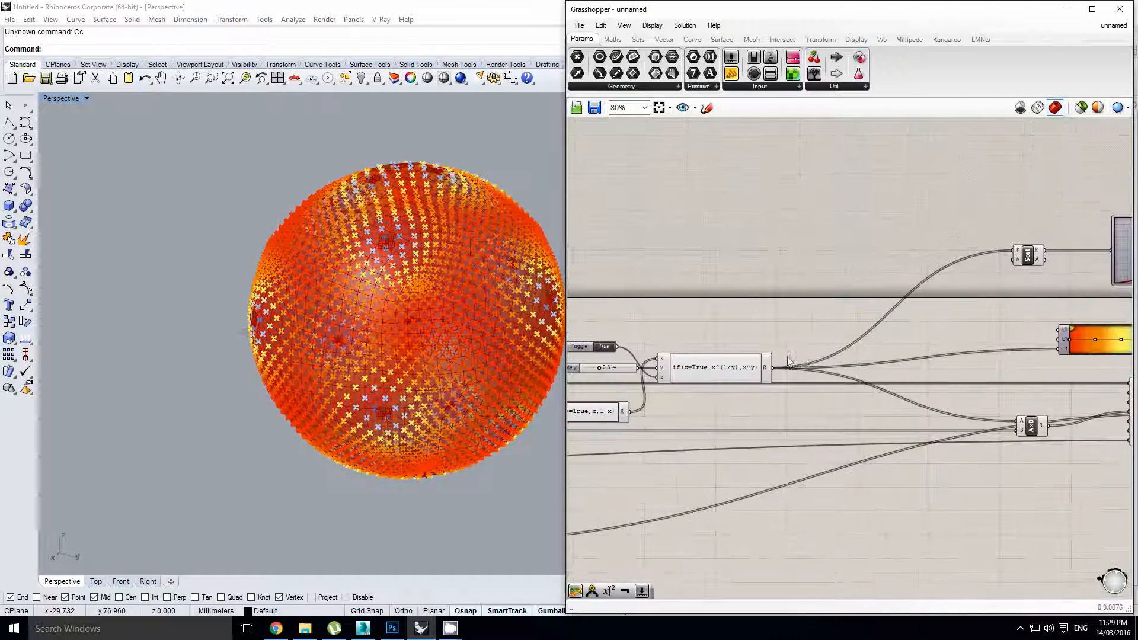
Place a new Expression component from the Maths tab after the if(z=True,x^(1/y),x^y) expression
{"action": "left_click", "coordinate": [613, 40]}
{"action": "left_click_drag", "start_coordinate": [898, 356], "coordinate": [885, 377]}
{"action": "scroll", "coordinate": [894, 355], "scroll_direction": "up", "scroll_amount": 1}
{"action": "scroll", "coordinate": [858, 361], "scroll_direction": "down", "scroll_amount": 1}
{"action": "scroll", "coordinate": [778, 372], "scroll_direction": "up", "scroll_amount": 1}
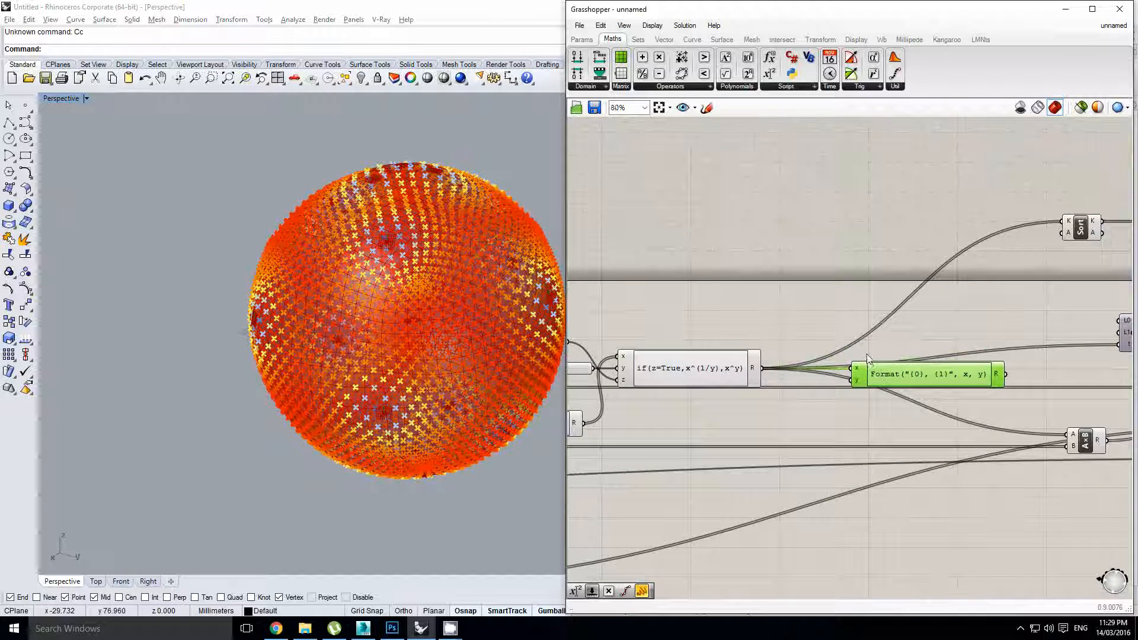
{"action": "scroll", "coordinate": [866, 356], "scroll_direction": "down", "scroll_amount": 2}
Bring the Sort and graph mapper components into view and select the graph mapper
{"action": "right_click_drag", "start_coordinate": [915, 323], "coordinate": [775, 337]}
{"action": "scroll", "coordinate": [893, 325], "scroll_direction": "up", "scroll_amount": 3}
{"action": "right_click_drag", "start_coordinate": [953, 313], "coordinate": [827, 342]}
{"action": "left_click", "coordinate": [879, 298]}
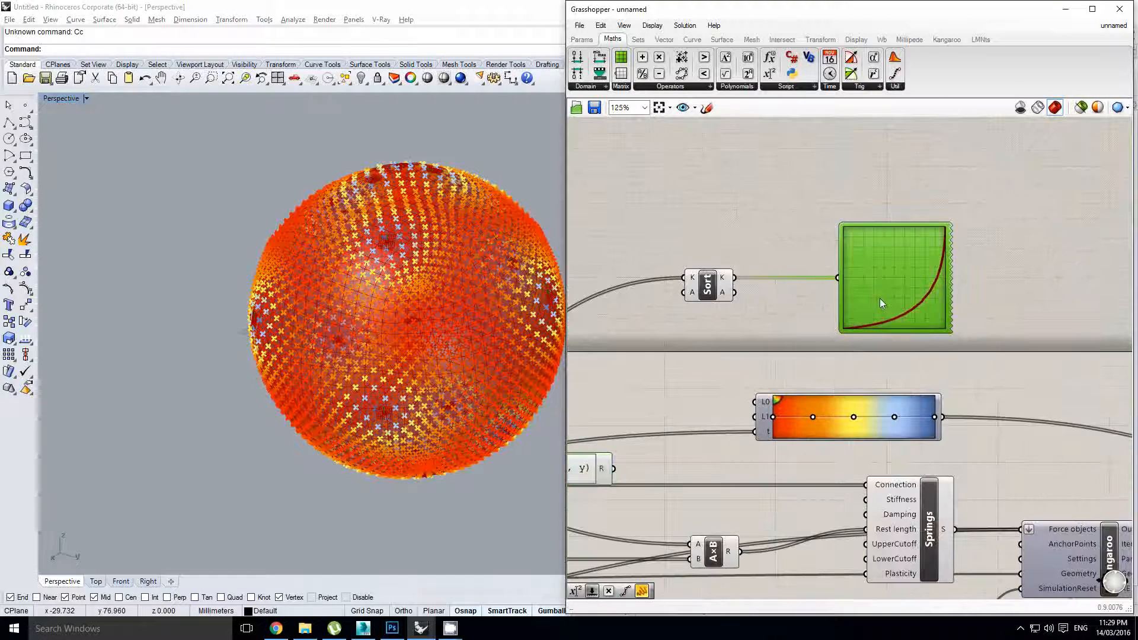
Enable the 20 ms Timer and reset the Kangaroo simulation
{"action": "right_click_drag", "start_coordinate": [735, 354], "coordinate": [793, 318]}
{"action": "scroll", "coordinate": [793, 318], "scroll_direction": "down", "scroll_amount": 7}
{"action": "right_click_drag", "start_coordinate": [914, 399], "coordinate": [881, 381]}
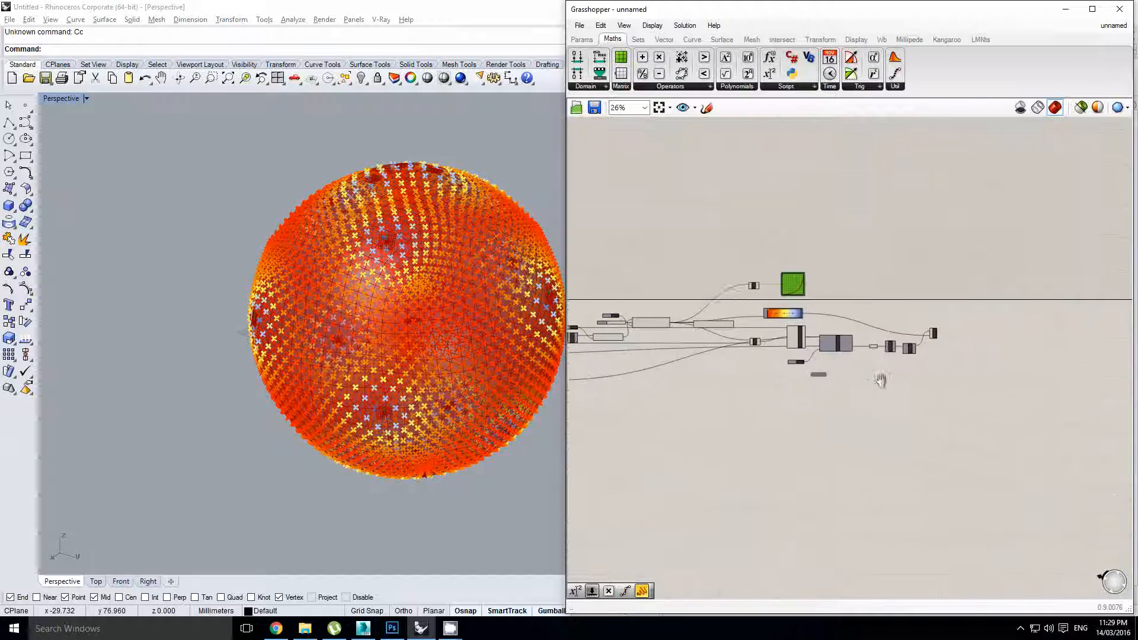
{"action": "scroll", "coordinate": [802, 374], "scroll_direction": "up", "scroll_amount": 3}
{"action": "right_click_drag", "start_coordinate": [801, 373], "coordinate": [774, 367]}
{"action": "scroll", "coordinate": [820, 375], "scroll_direction": "up", "scroll_amount": 5}
{"action": "double_click", "coordinate": [816, 372]}
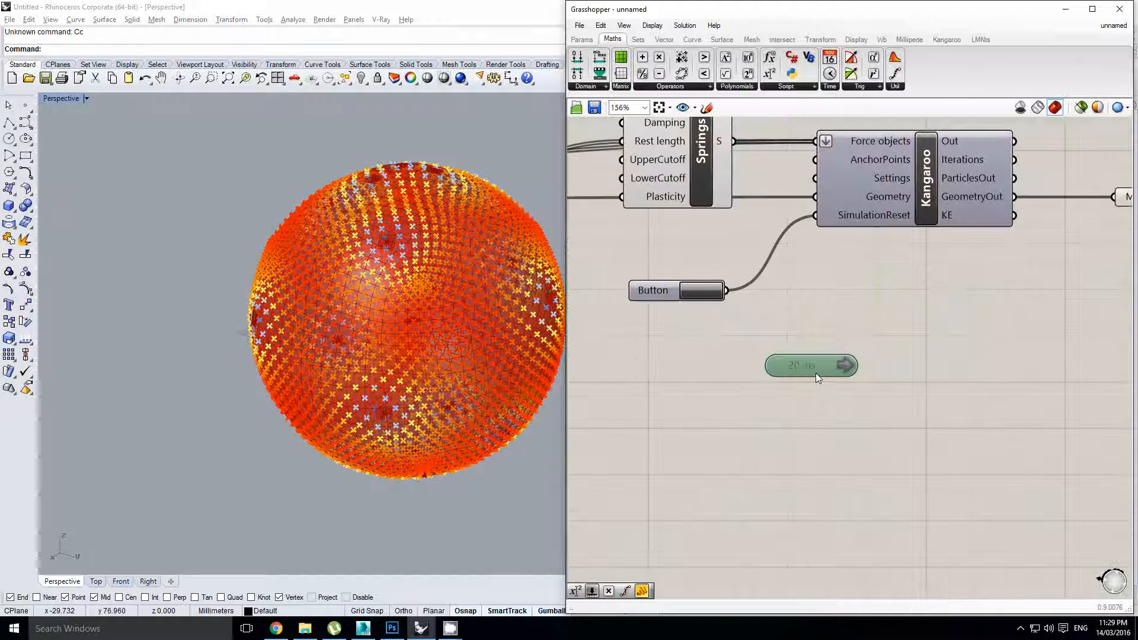
{"action": "left_click", "coordinate": [688, 293]}
Watch the mesh collapse into a crumpled cluster while orbiting it and panning the node graph
{"action": "scroll", "coordinate": [404, 331], "scroll_direction": "up", "scroll_amount": 4}
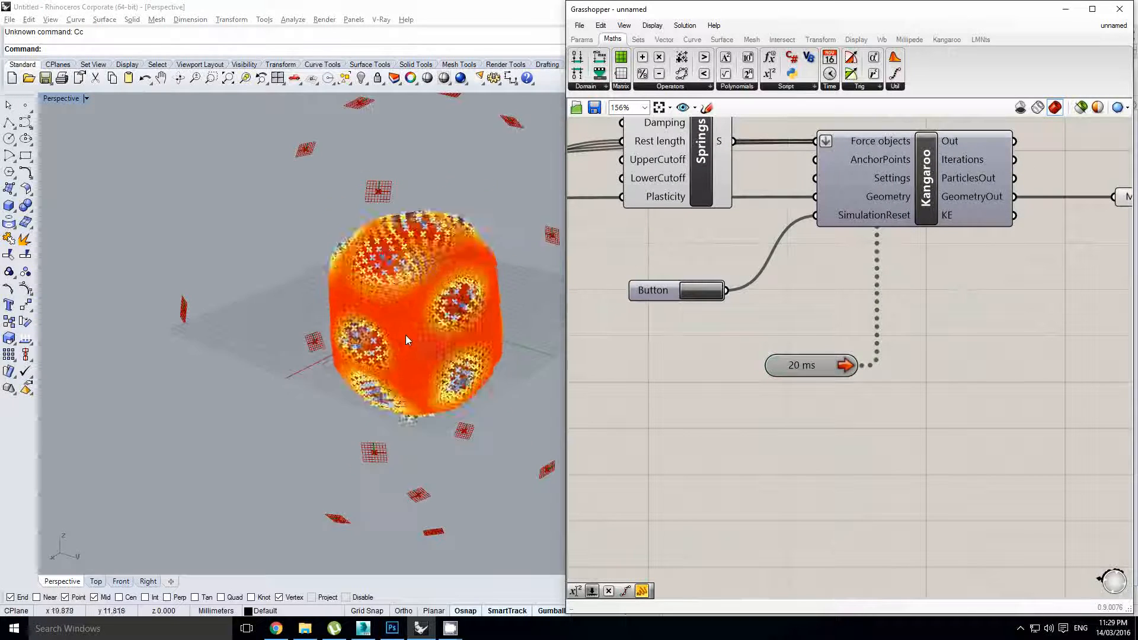
{"action": "mouse_move", "coordinate": [405, 335]}
{"action": "right_mouse_down"}
{"action": "mouse_move", "coordinate": [410, 355]}
{"action": "mouse_move", "coordinate": [404, 346]}
{"action": "right_mouse_up"}
{"action": "scroll", "coordinate": [404, 346], "scroll_direction": "up", "scroll_amount": 4}
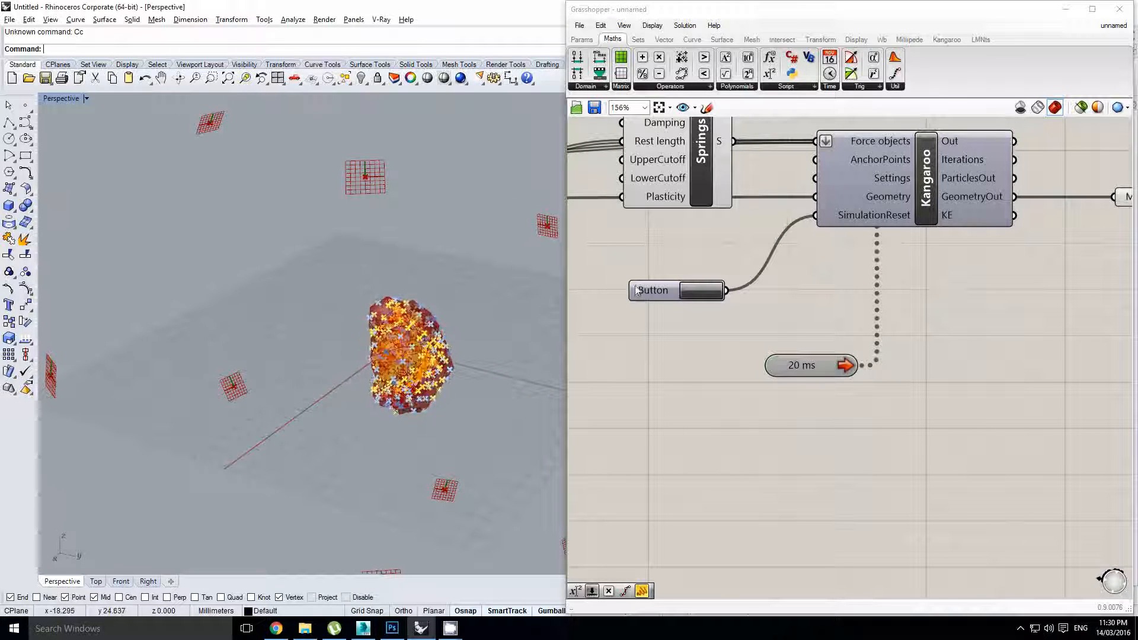
{"action": "right_click_drag", "start_coordinate": [710, 255], "coordinate": [792, 287]}
{"action": "right_click", "coordinate": [817, 297]}
{"action": "left_click", "coordinate": [777, 279]}
{"action": "scroll", "coordinate": [919, 332], "scroll_direction": "down", "scroll_amount": 5}
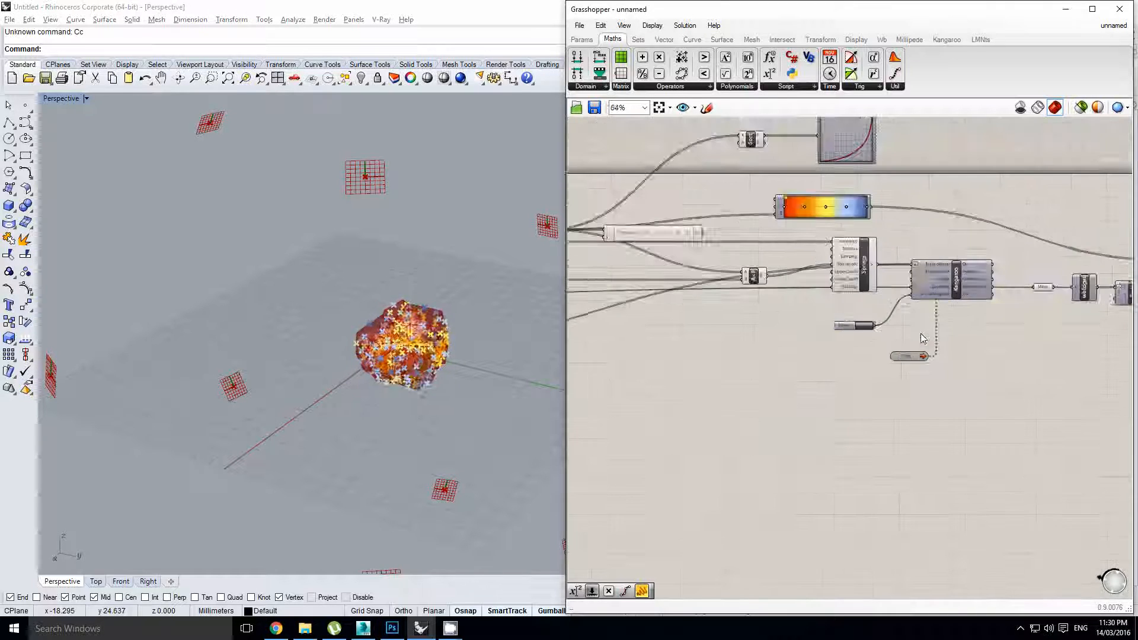
{"action": "scroll", "coordinate": [770, 230], "scroll_direction": "up", "scroll_amount": 1}
{"action": "scroll", "coordinate": [771, 229], "scroll_direction": "up", "scroll_amount": 2}
{"action": "right_click_drag", "start_coordinate": [729, 291], "coordinate": [782, 304]}
{"action": "scroll", "coordinate": [802, 306], "scroll_direction": "down", "scroll_amount": 2}
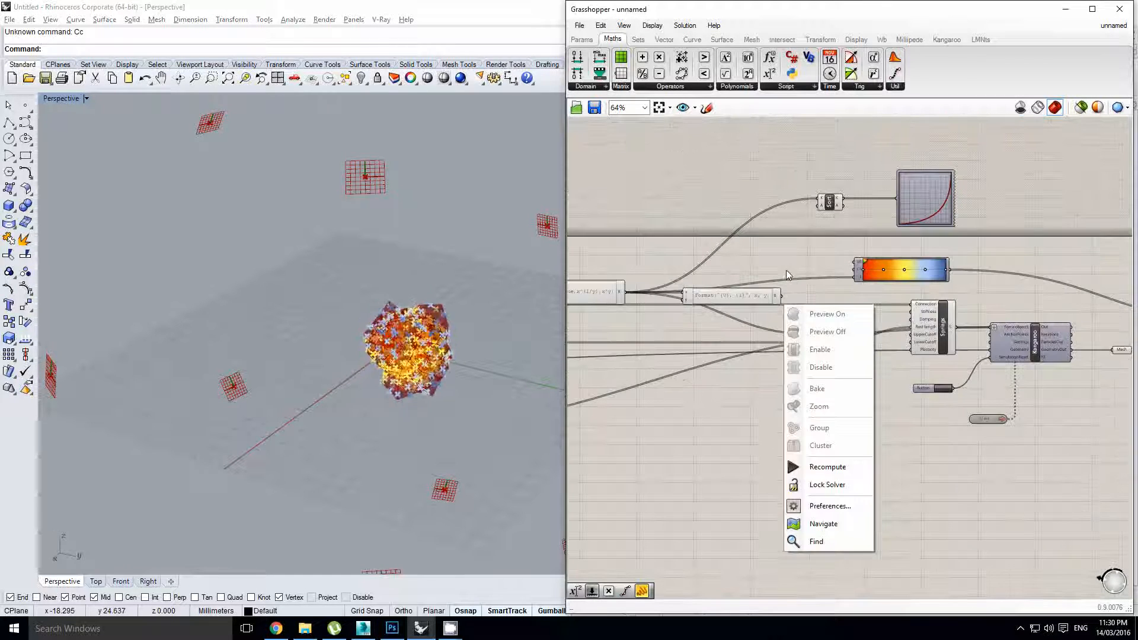
{"action": "left_click", "coordinate": [787, 272]}
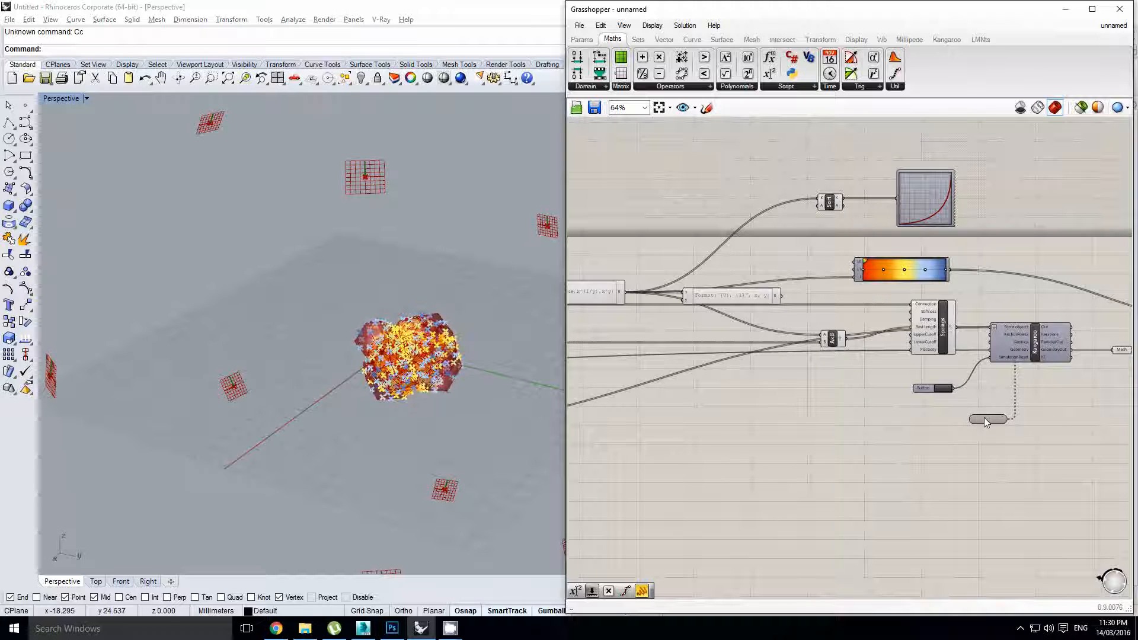
Locate and select the Format expression component on the canvas
{"action": "right_click_drag", "start_coordinate": [436, 323], "coordinate": [446, 337]}
{"action": "scroll", "coordinate": [440, 331], "scroll_direction": "up", "scroll_amount": 5}
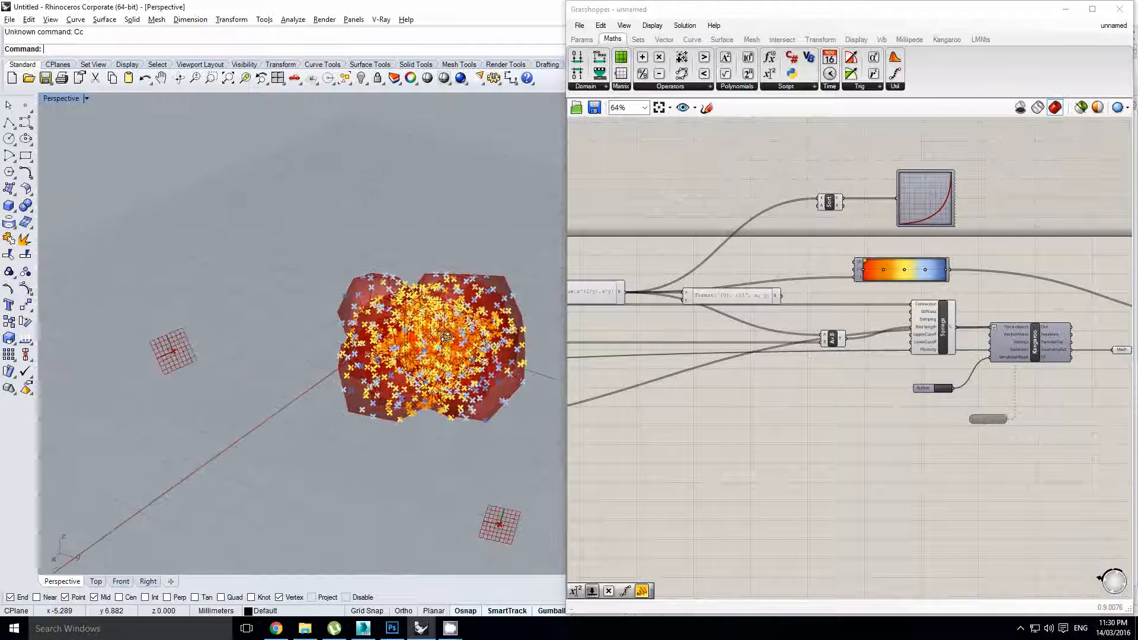
{"action": "right_click_drag", "start_coordinate": [780, 304], "coordinate": [892, 306]}
{"action": "left_click", "coordinate": [765, 333]}
{"action": "scroll", "coordinate": [779, 323], "scroll_direction": "up", "scroll_amount": 2}
{"action": "right_click_drag", "start_coordinate": [780, 322], "coordinate": [833, 331]}
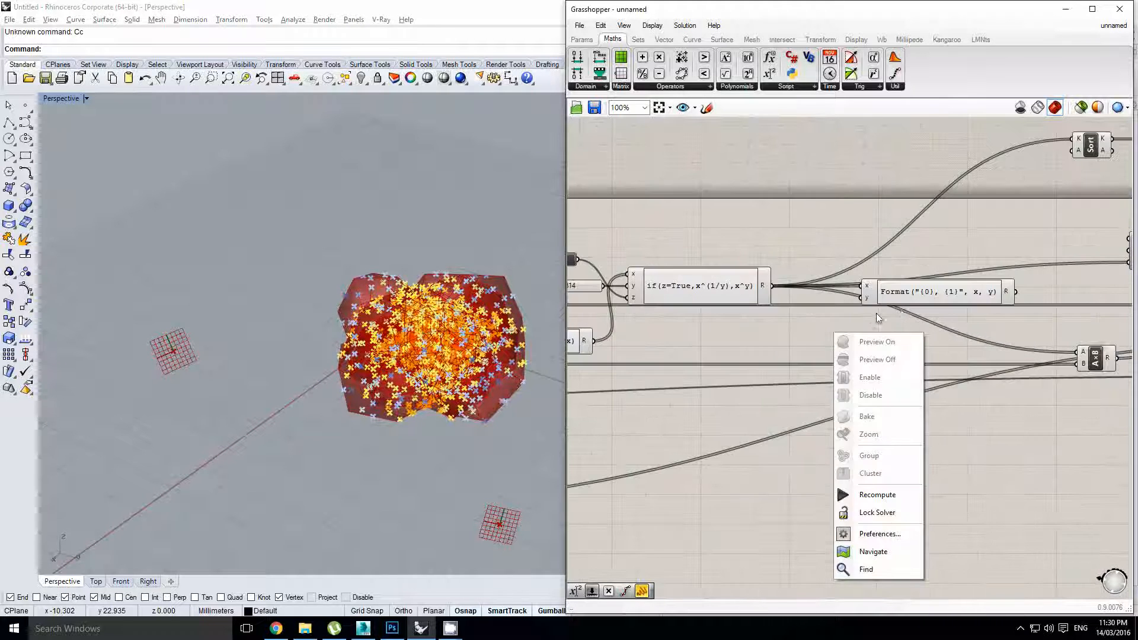
{"action": "left_click", "coordinate": [899, 308]}
{"action": "right_click_drag", "start_coordinate": [899, 308], "coordinate": [852, 298]}
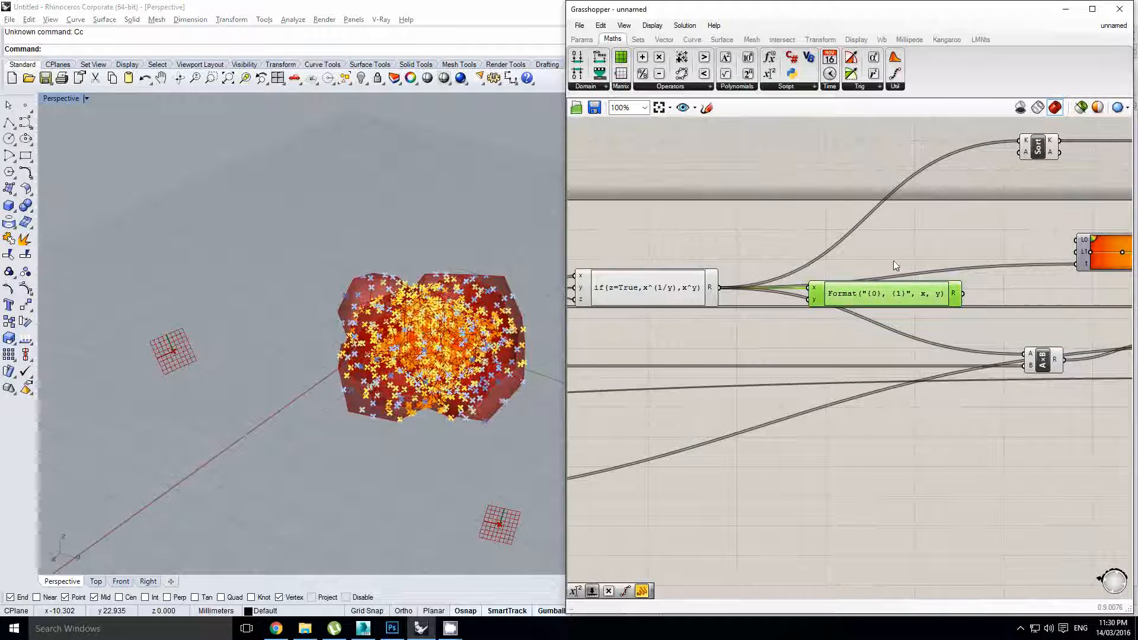
{"action": "right_click_drag", "start_coordinate": [893, 260], "coordinate": [843, 275]}
{"action": "left_click", "coordinate": [845, 280]}
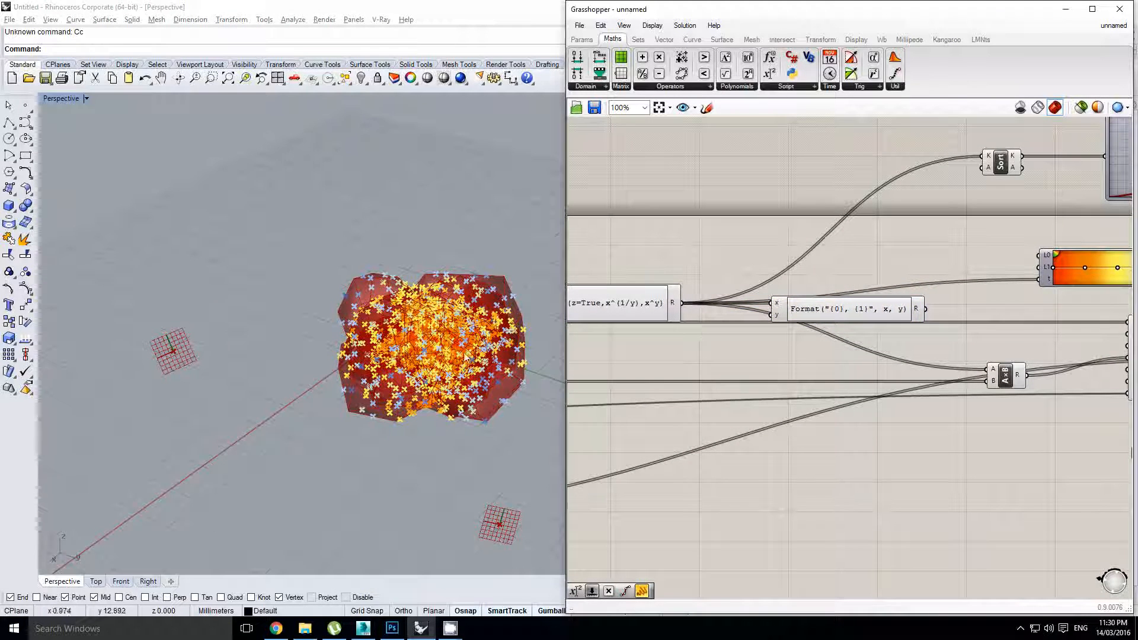
{"action": "right_click_drag", "start_coordinate": [466, 357], "coordinate": [485, 336]}
{"action": "left_click", "coordinate": [823, 311]}
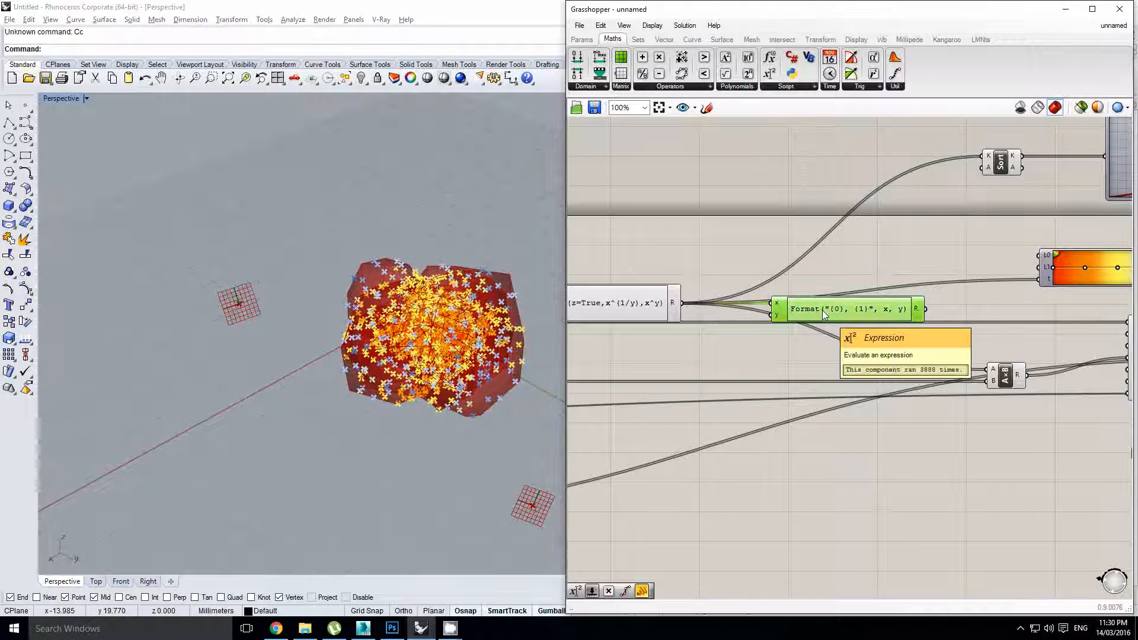
Replace the Format text with the formula if(x<y,z,u*x) and confirm it
{"action": "double_click", "coordinate": [822, 309]}
{"action": "left_click_drag", "start_coordinate": [817, 320], "coordinate": [677, 316]}
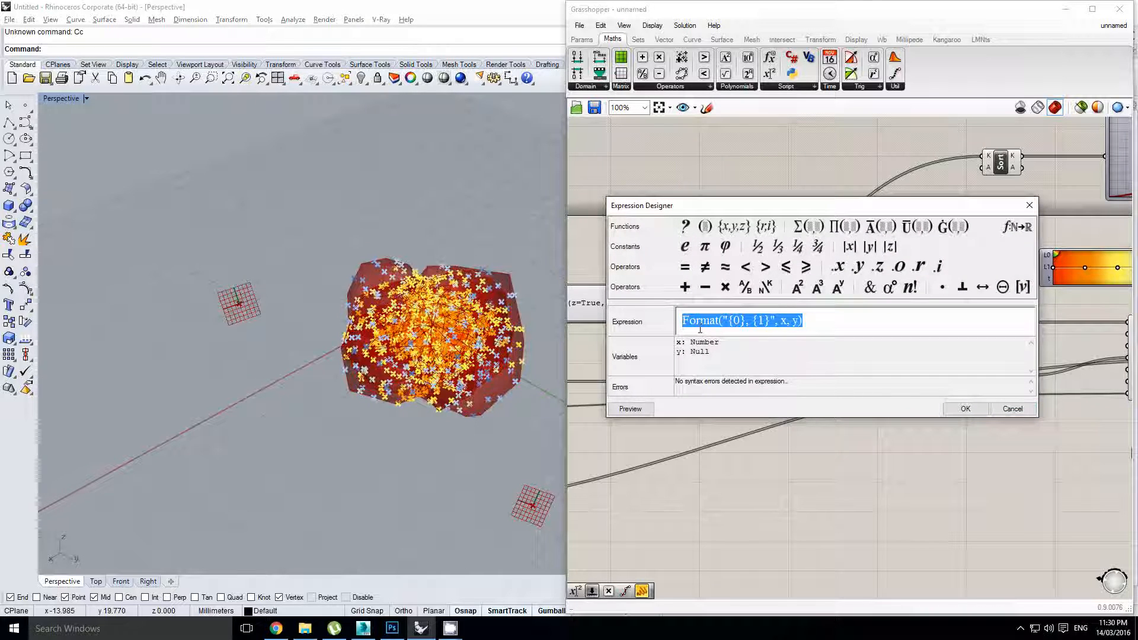
{"action": "type", "text": "if(x<y,z,u*x"}
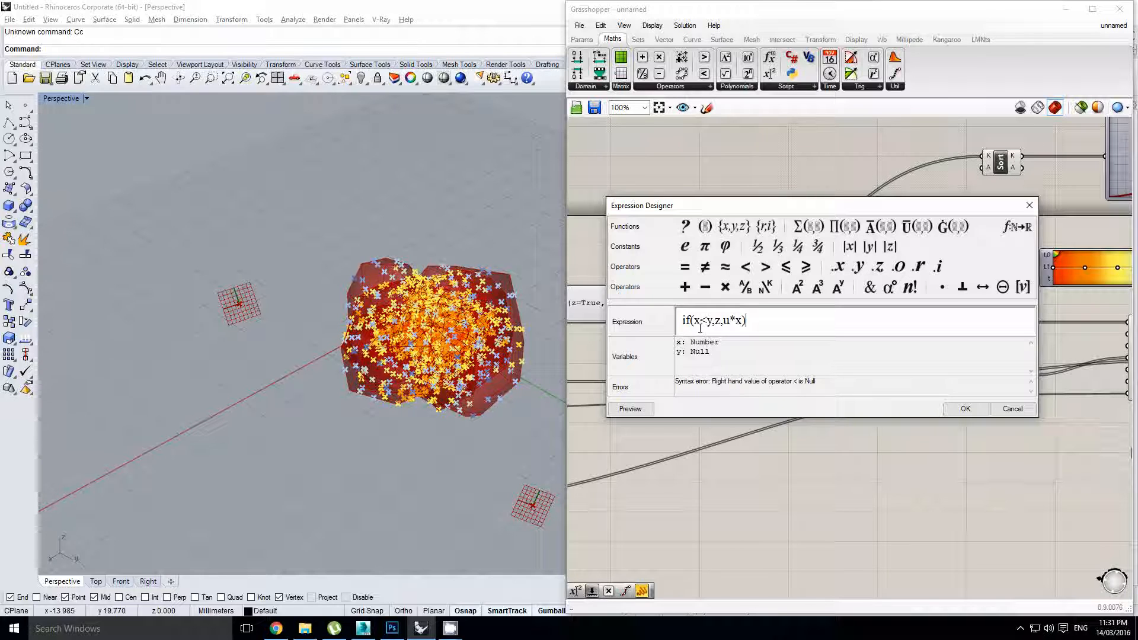
{"action": "left_click", "coordinate": [950, 407]}
{"action": "right_click", "coordinate": [808, 325]}
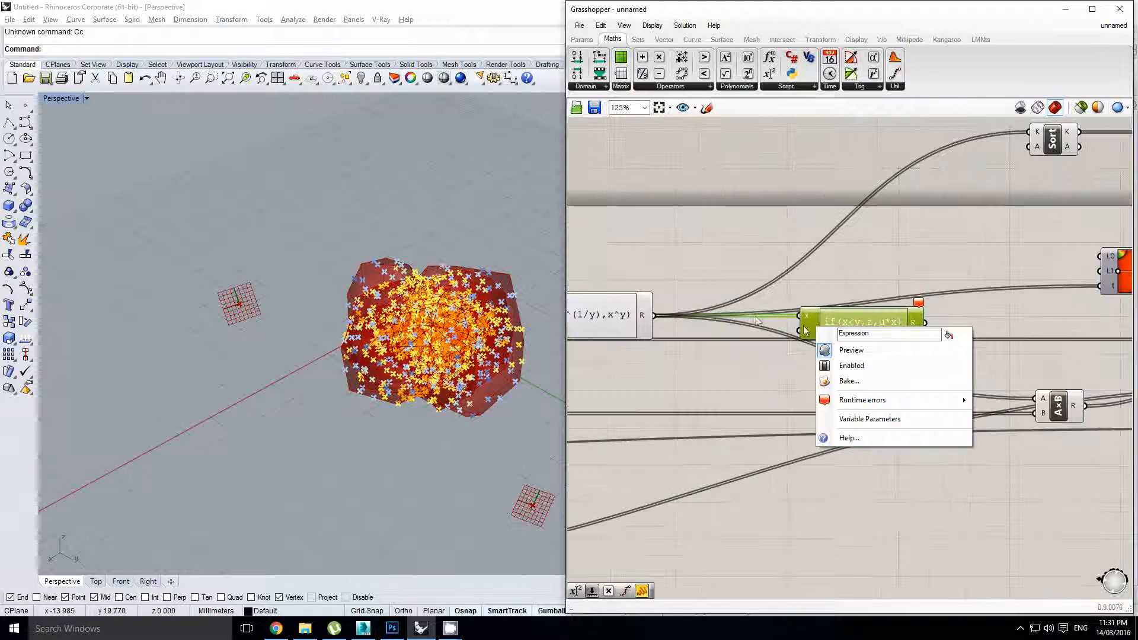
Add z and u inputs to the if(x<y,z,u*x) expression
{"action": "key", "text": "Escape"}
{"action": "scroll", "coordinate": [800, 346], "scroll_direction": "up", "scroll_amount": 5}
{"action": "left_click", "coordinate": [805, 376]}
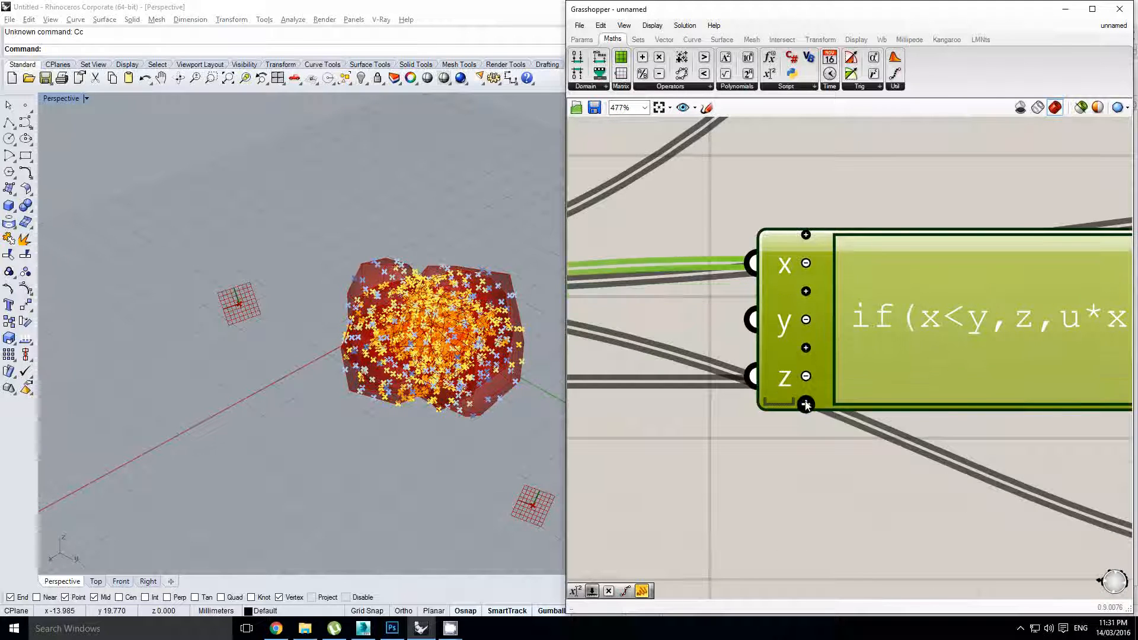
{"action": "left_click", "coordinate": [805, 405]}
{"action": "scroll", "coordinate": [807, 391], "scroll_direction": "down", "scroll_amount": 5}
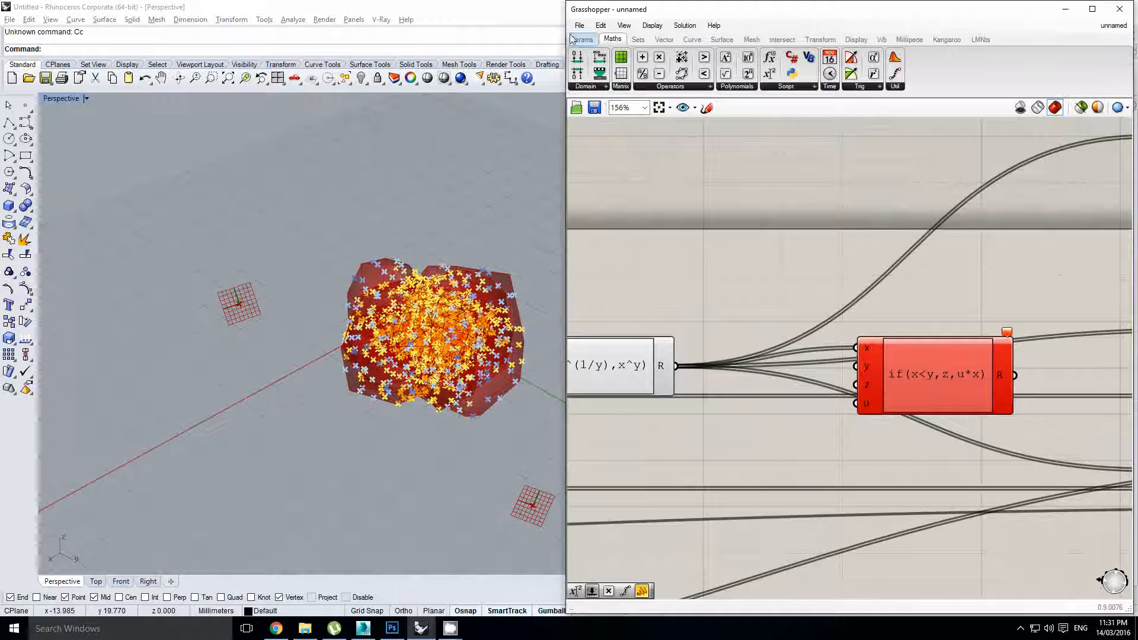
Place a number slider on the y input and copy it for the z input
{"action": "left_click", "coordinate": [572, 39]}
{"action": "left_click_drag", "start_coordinate": [707, 184], "coordinate": [724, 303]}
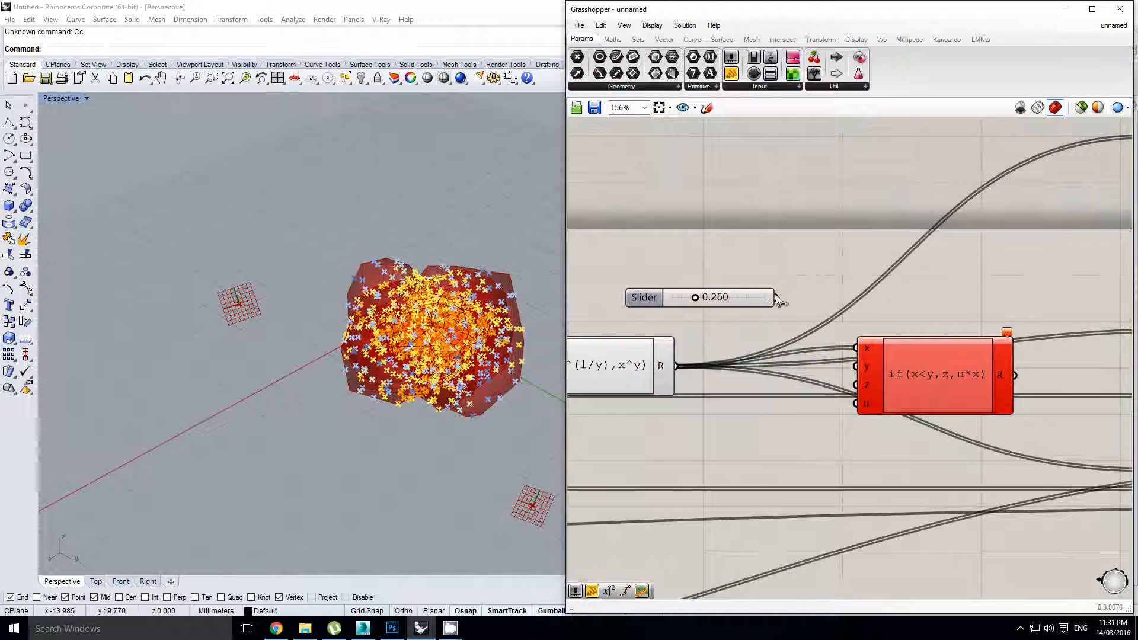
{"action": "left_click_drag", "start_coordinate": [852, 379], "coordinate": [853, 372]}
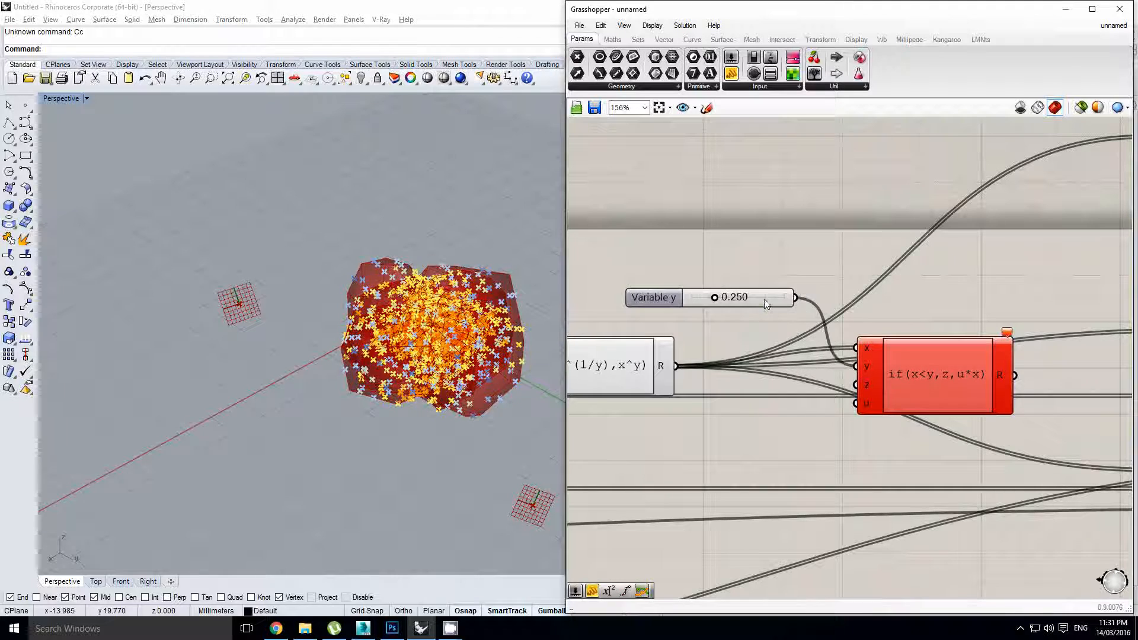
{"action": "left_click_drag", "start_coordinate": [763, 300], "coordinate": [828, 382]}
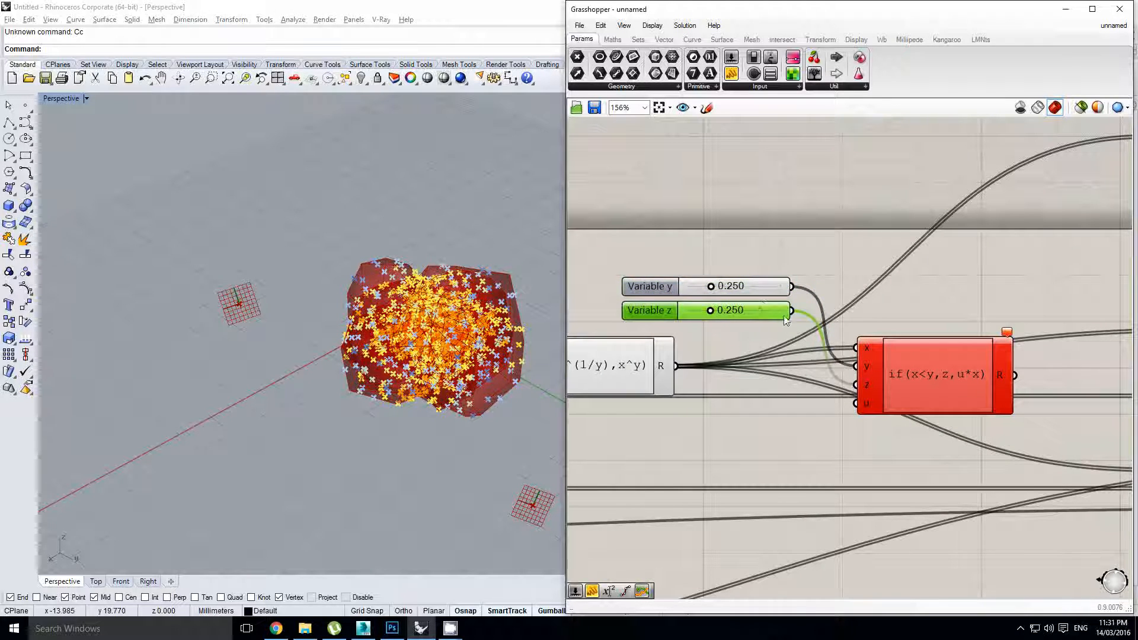
{"action": "left_click_drag", "start_coordinate": [783, 327], "coordinate": [761, 306]}
{"action": "left_click", "coordinate": [756, 303]}
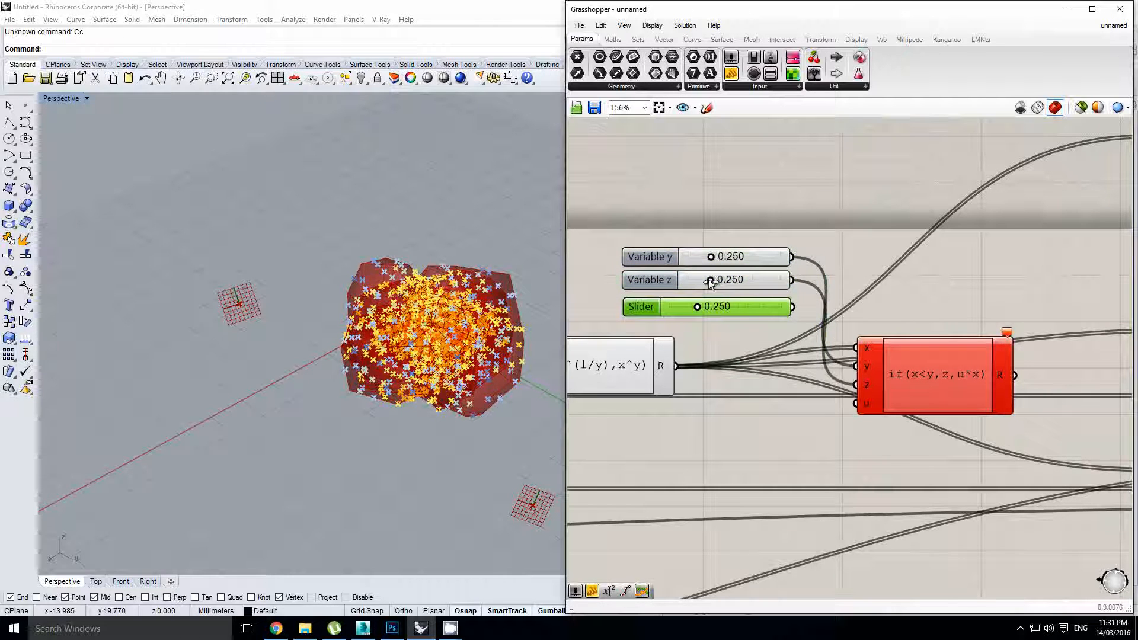
Configure the Variable u slider, wire it to the u input, and set it to 3.000
{"action": "double_click", "coordinate": [641, 305]}
{"action": "double_click", "coordinate": [654, 342]}
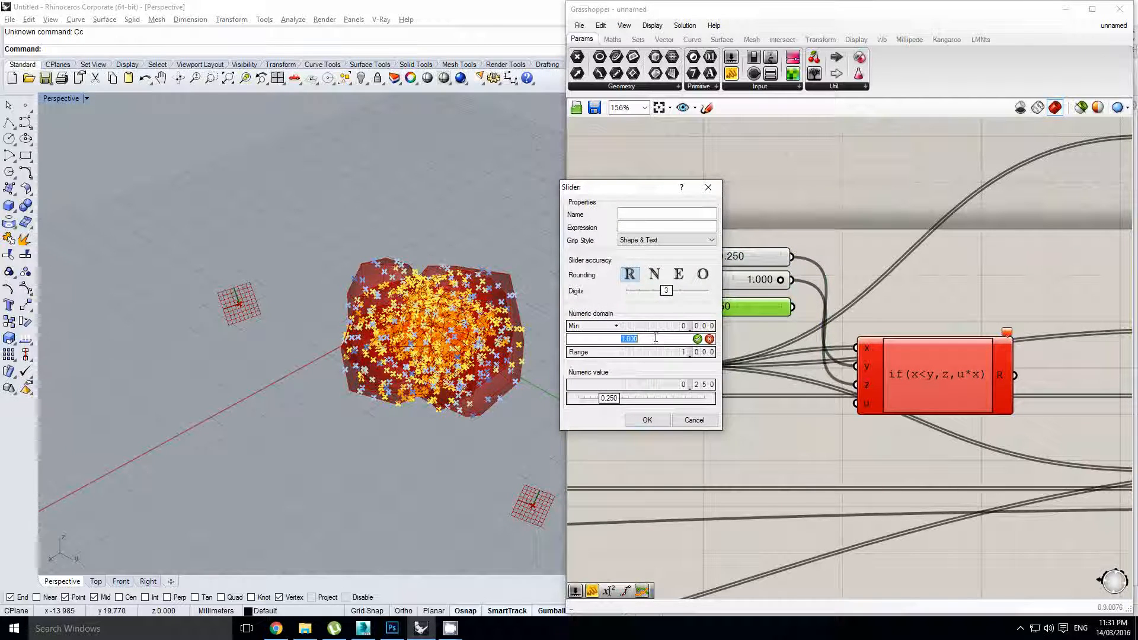
{"action": "left_click", "coordinate": [647, 421]}
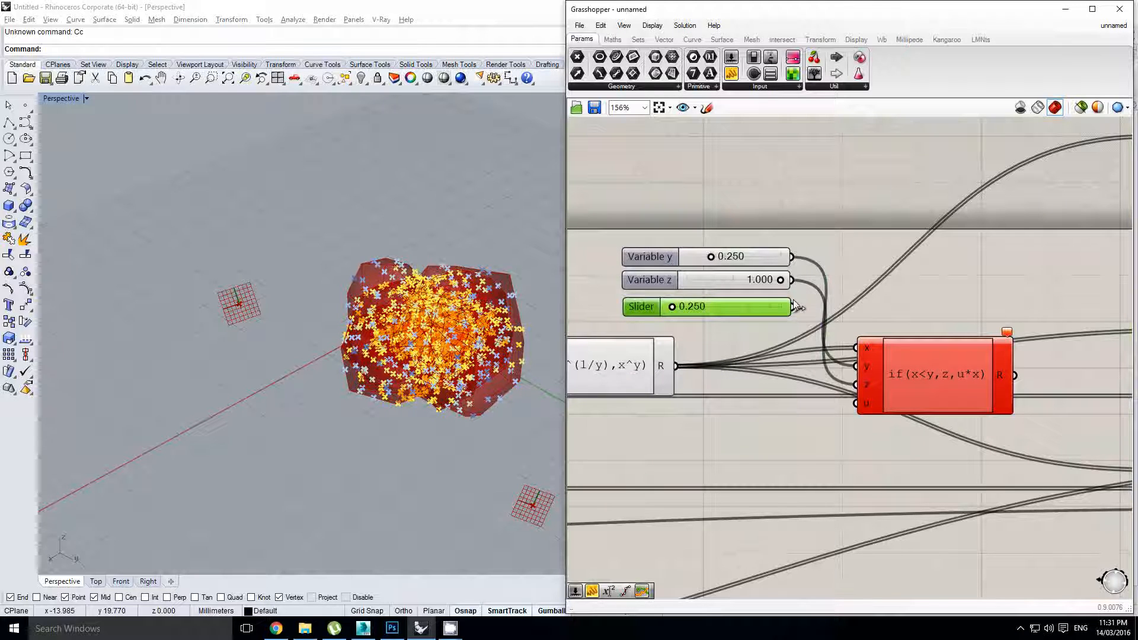
{"action": "left_click_drag", "start_coordinate": [855, 410], "coordinate": [855, 410]}
{"action": "double_click", "coordinate": [727, 312]}
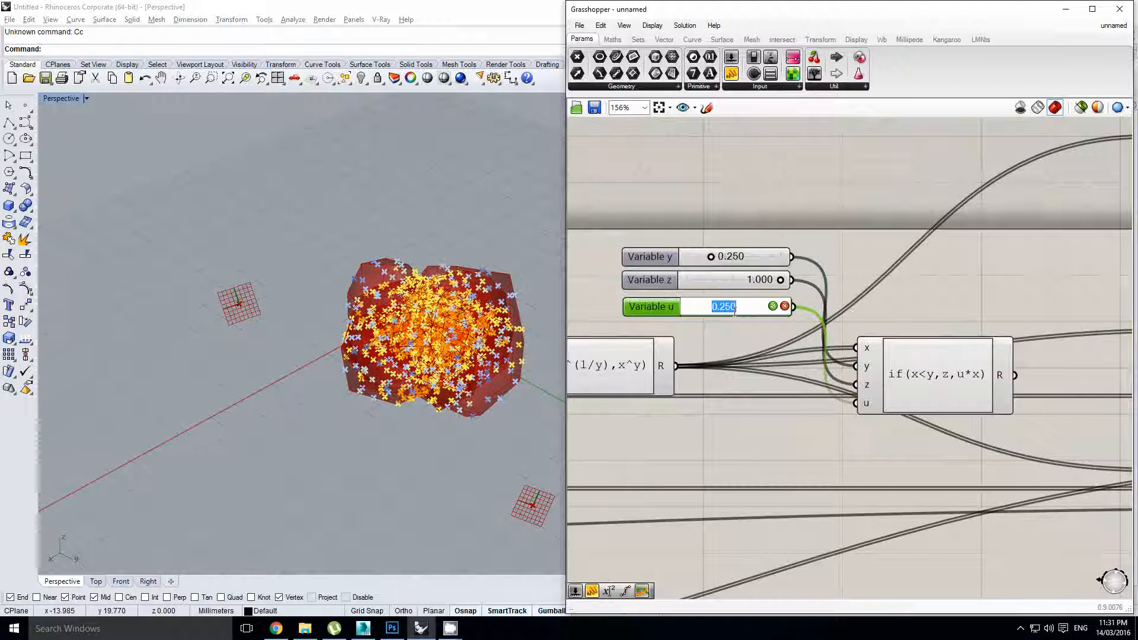
{"action": "type", "text": "3"}
{"action": "key", "text": "Return"}
{"action": "scroll", "coordinate": [926, 302], "scroll_direction": "down", "scroll_amount": 5}
{"action": "right_click_drag", "start_coordinate": [926, 302], "coordinate": [848, 307]}
{"action": "left_click", "coordinate": [944, 307]}
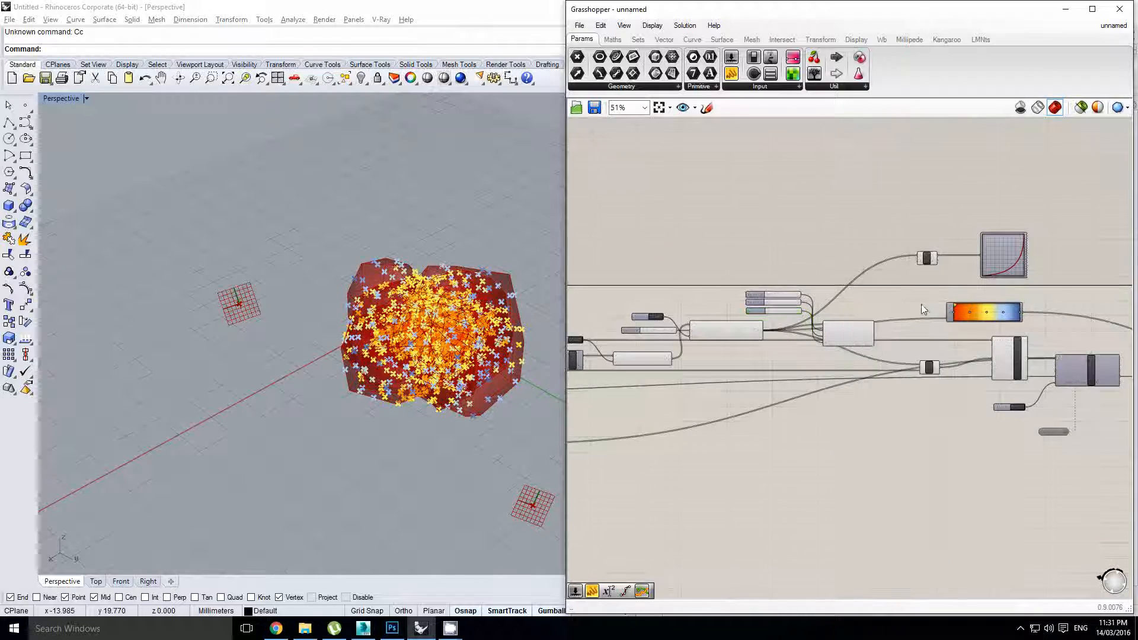
Enable the Timer and reset Kangaroo so the sphere re-inflates
{"action": "right_click_drag", "start_coordinate": [920, 304], "coordinate": [823, 344]}
{"action": "scroll", "coordinate": [885, 341], "scroll_direction": "up", "scroll_amount": 2}
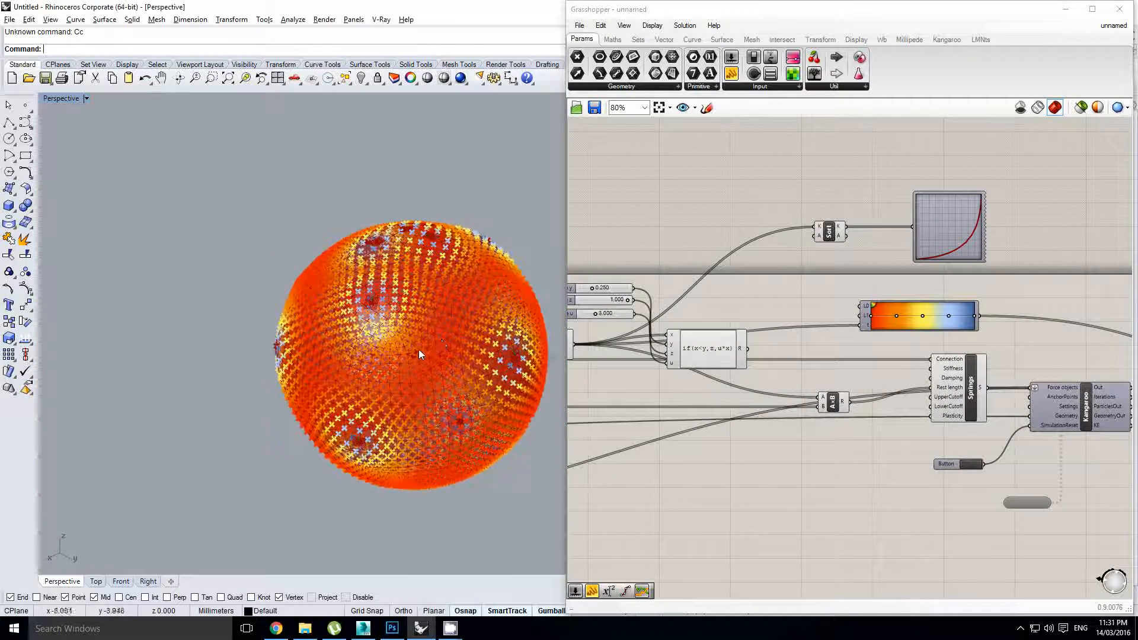
{"action": "right_click_drag", "start_coordinate": [915, 447], "coordinate": [871, 438]}
{"action": "left_click", "coordinate": [996, 485]}
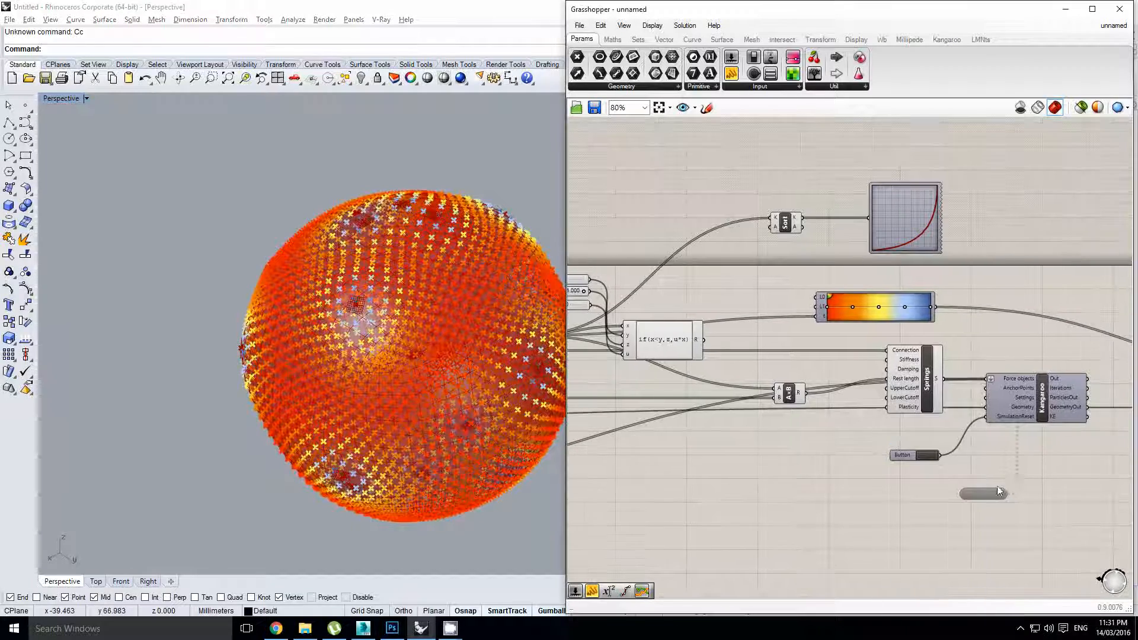
{"action": "scroll", "coordinate": [986, 489], "scroll_direction": "up", "scroll_amount": 1}
{"action": "double_click", "coordinate": [986, 489]}
{"action": "left_click", "coordinate": [914, 451]}
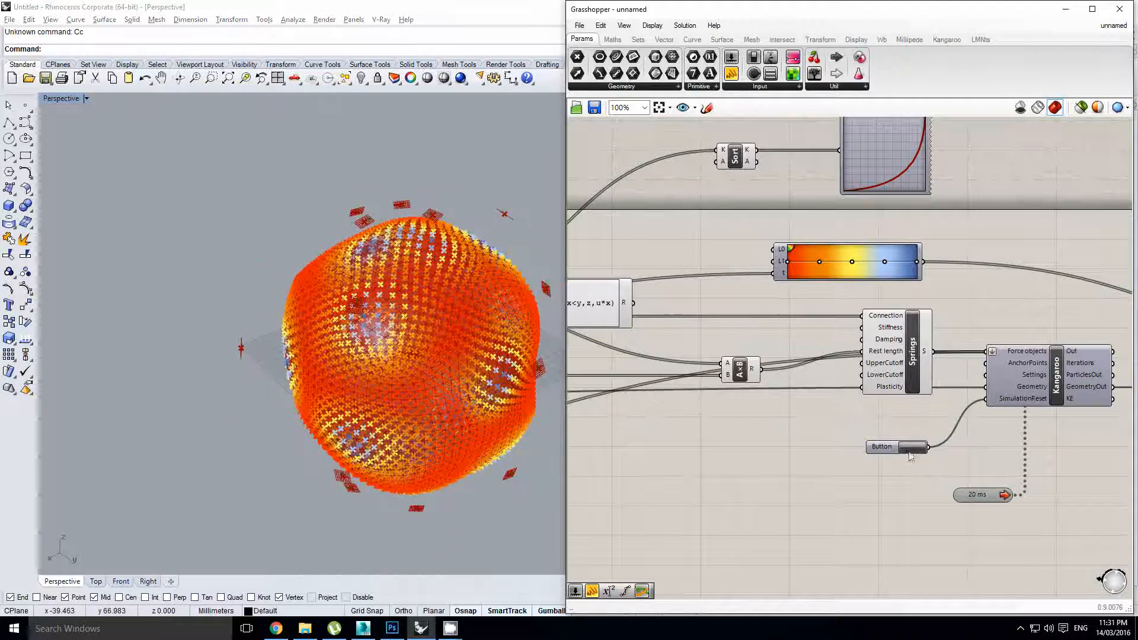
{"action": "right_click_drag", "start_coordinate": [468, 382], "coordinate": [493, 368]}
{"action": "scroll", "coordinate": [493, 368], "scroll_direction": "up", "scroll_amount": 4}
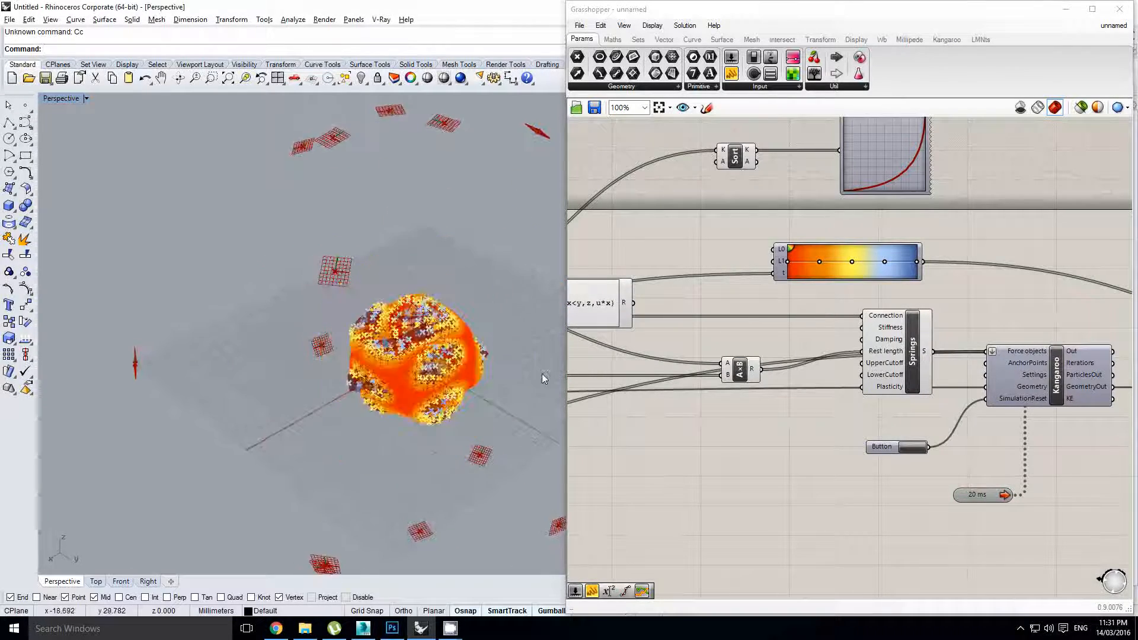
Wire the expression's R output into the A×B multiplication input
{"action": "right_click_drag", "start_coordinate": [678, 303], "coordinate": [888, 322]}
{"action": "left_click", "coordinate": [809, 320]}
{"action": "left_click", "coordinate": [1032, 287]}
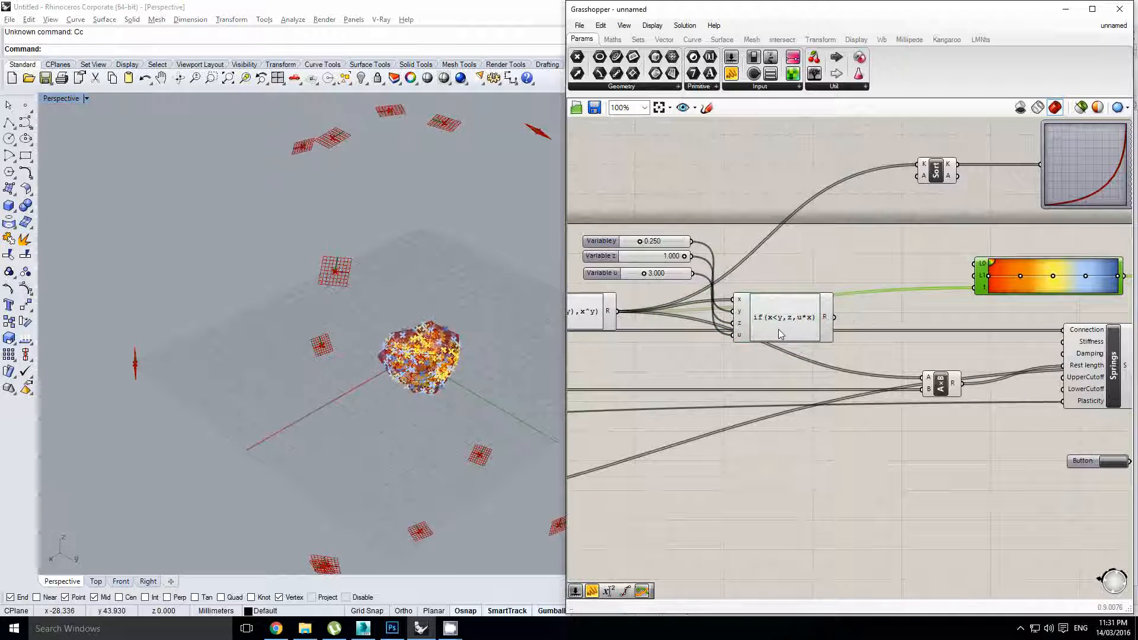
{"action": "right_click_drag", "start_coordinate": [848, 314], "coordinate": [796, 308]}
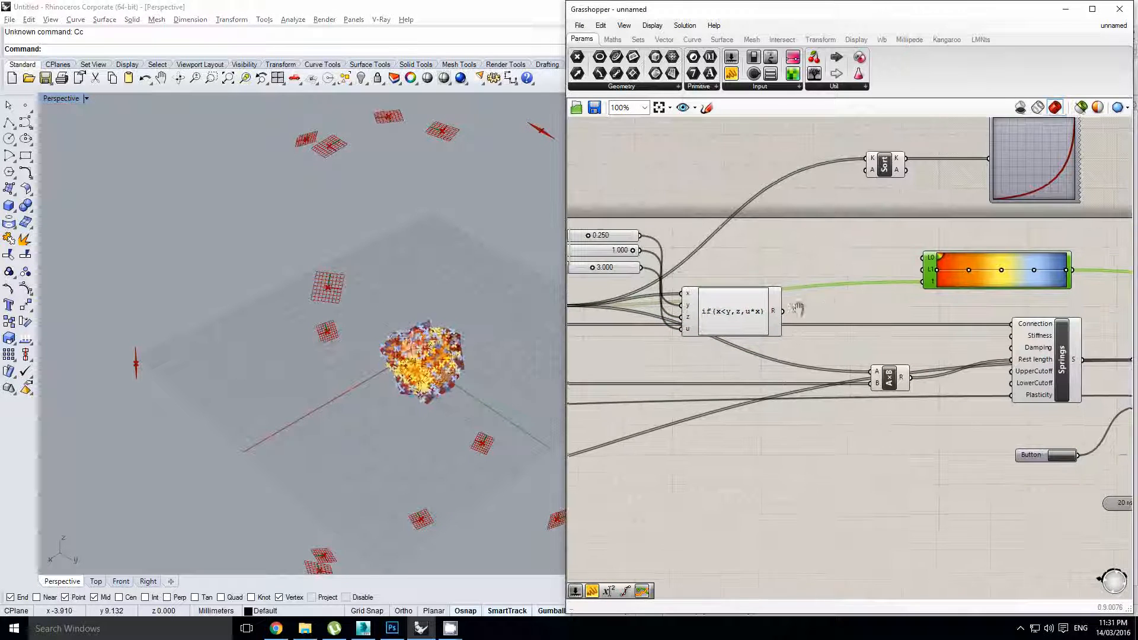
{"action": "left_click", "coordinate": [821, 311]}
{"action": "right_click_drag", "start_coordinate": [902, 349], "coordinate": [819, 337]}
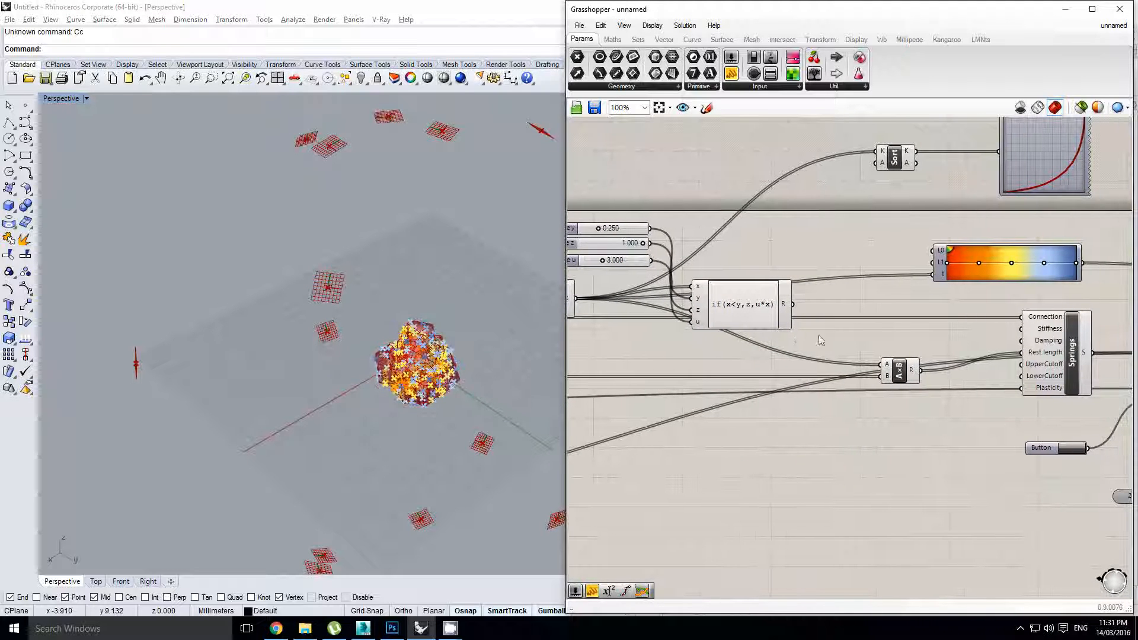
{"action": "left_click_drag", "start_coordinate": [793, 304], "coordinate": [886, 364]}
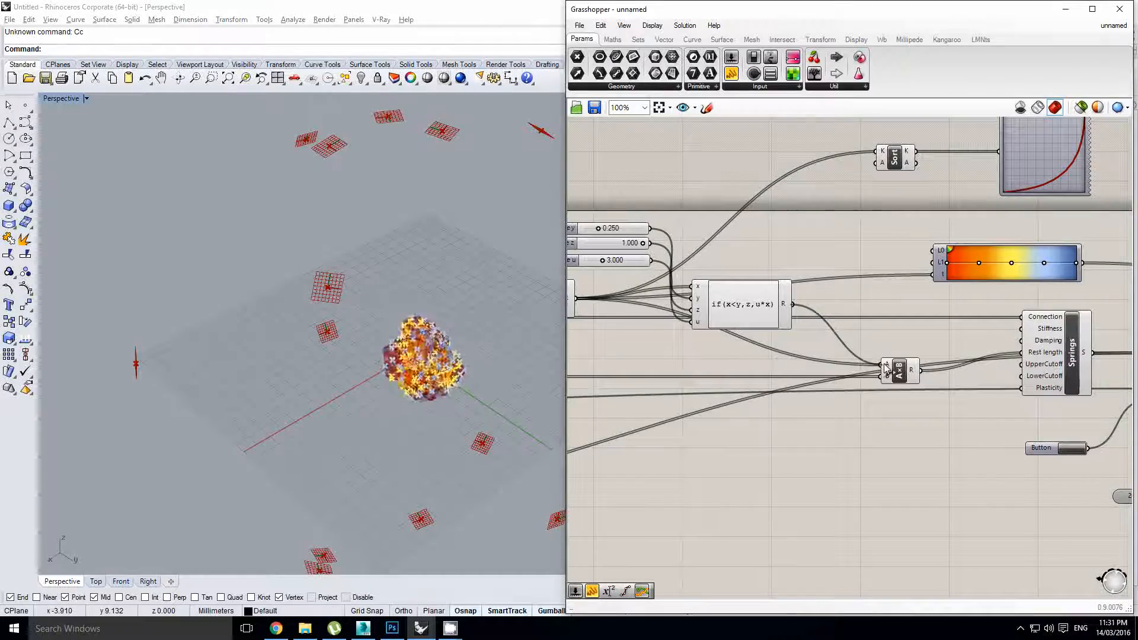
{"action": "right_click_drag", "start_coordinate": [930, 379], "coordinate": [790, 347]}
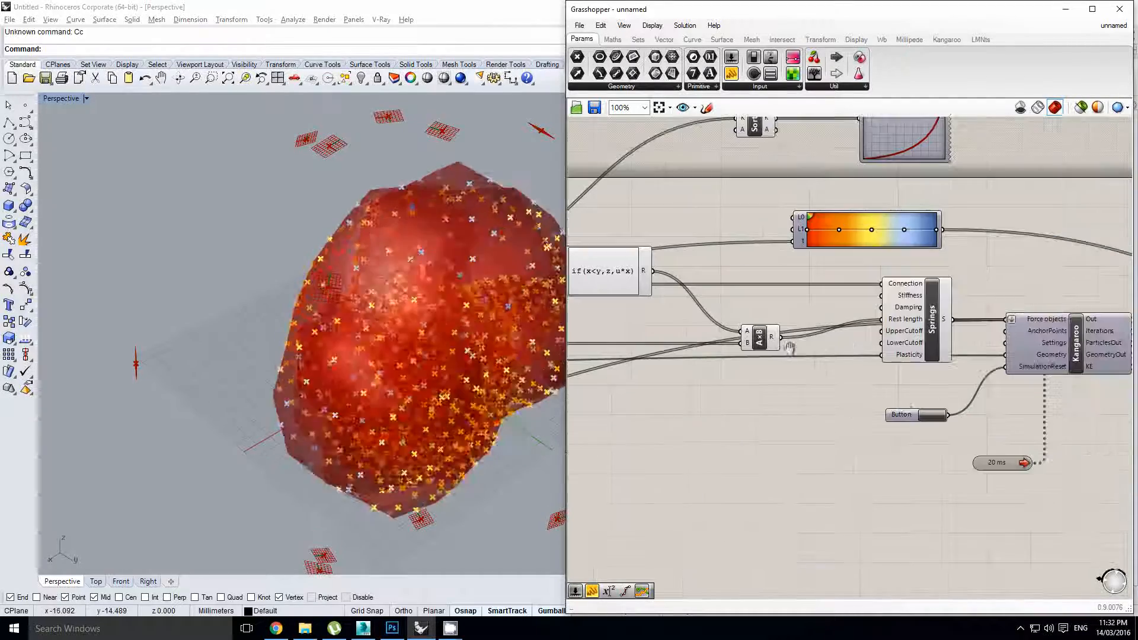
{"action": "left_click", "coordinate": [307, 342]}
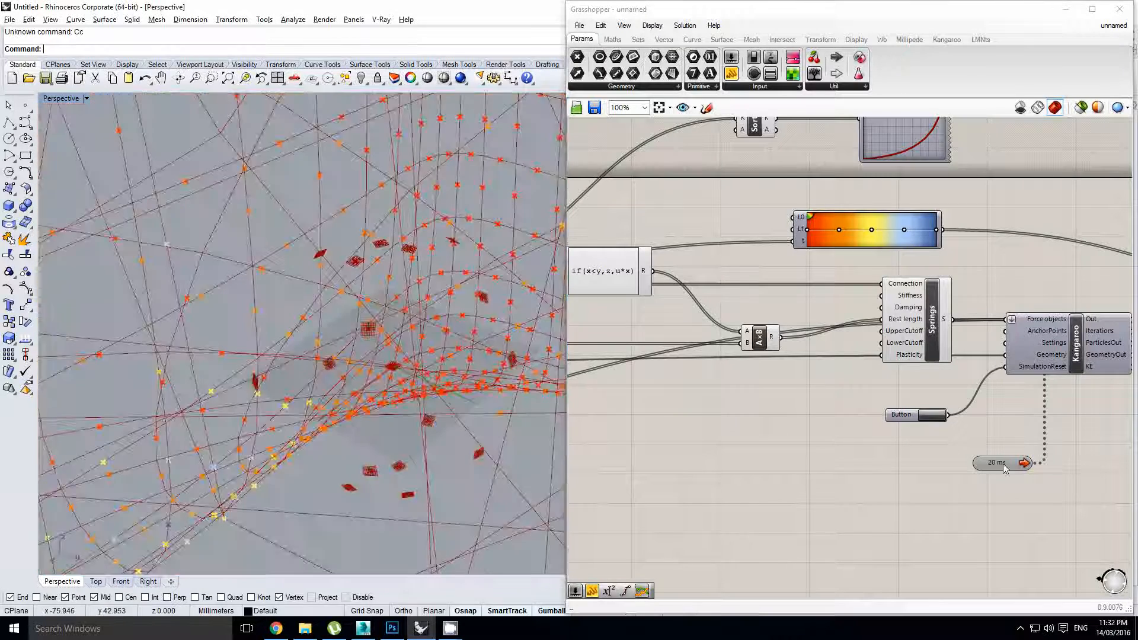
Stop the Timer and add a pressure-level number slider beside MeshPressure
{"action": "double_click", "coordinate": [1002, 464]}
{"action": "scroll", "coordinate": [868, 436], "scroll_direction": "down", "scroll_amount": 2}
{"action": "right_click_drag", "start_coordinate": [648, 418], "coordinate": [799, 401]}
{"action": "right_click_drag", "start_coordinate": [836, 372], "coordinate": [881, 366]}
{"action": "scroll", "coordinate": [710, 386], "scroll_direction": "up", "scroll_amount": 2}
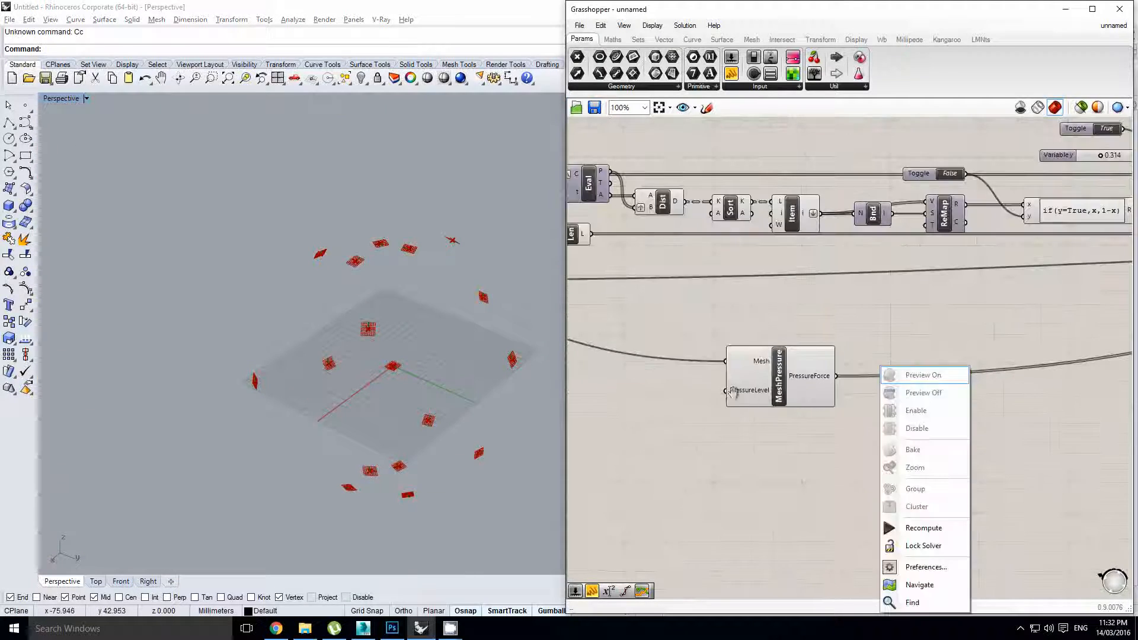
{"action": "right_click_drag", "start_coordinate": [710, 386], "coordinate": [906, 368]}
{"action": "left_click", "coordinate": [730, 57]}
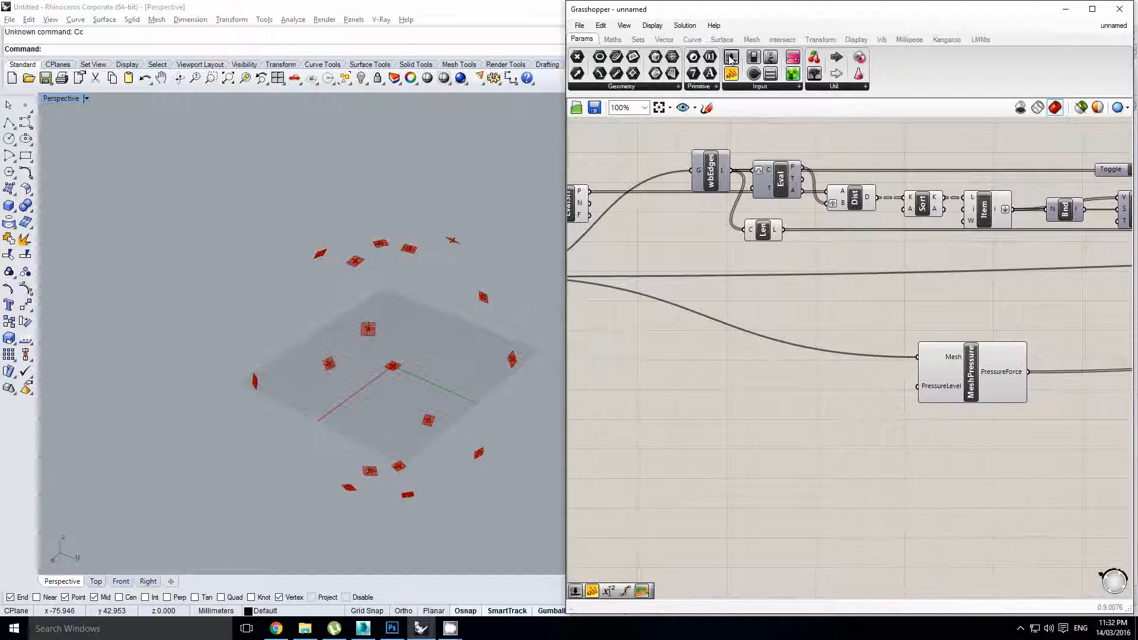
{"action": "left_click", "coordinate": [800, 386]}
{"action": "scroll", "coordinate": [800, 387], "scroll_direction": "up", "scroll_amount": 1}
{"action": "double_click", "coordinate": [744, 388]}
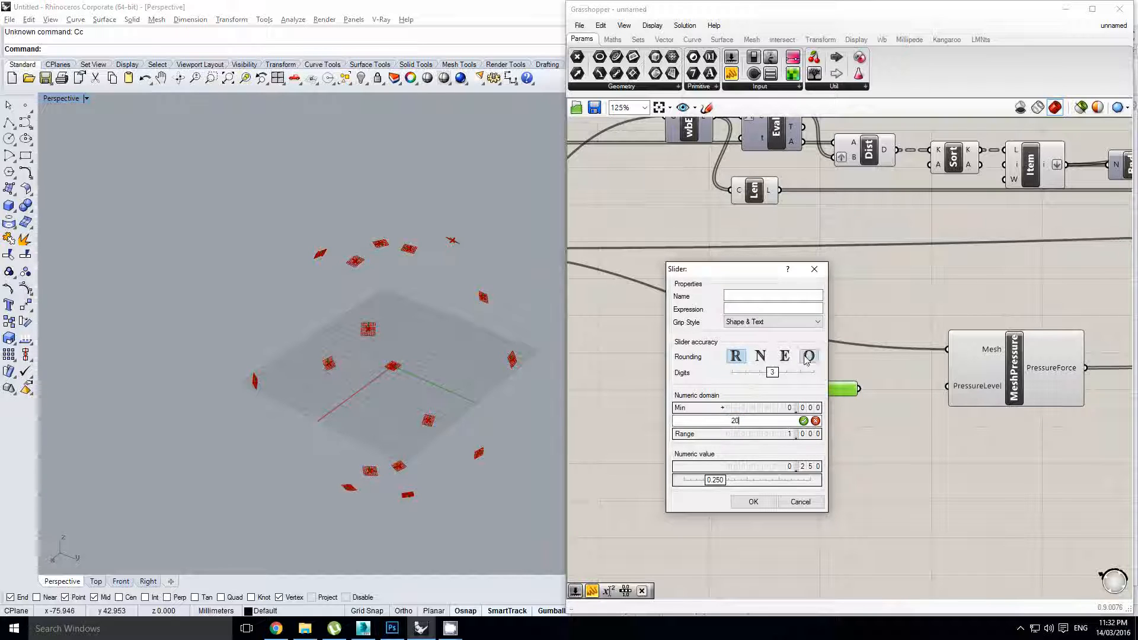
{"action": "left_click", "coordinate": [754, 501]}
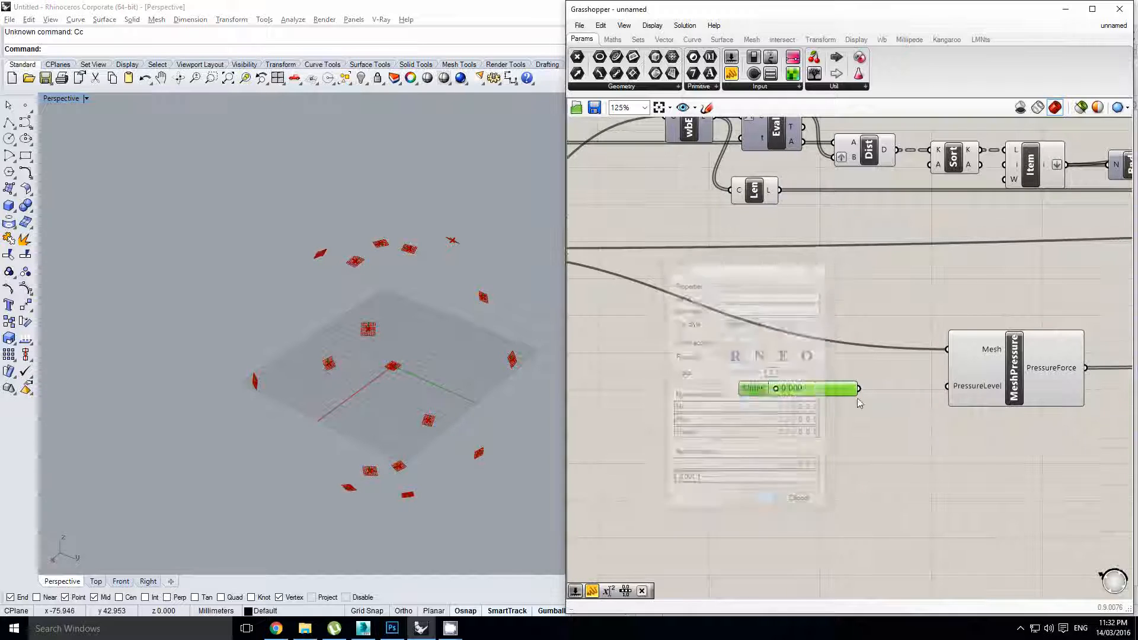
Reset the sphere and restart the Timer to rerun the inflation
{"action": "scroll", "coordinate": [858, 392], "scroll_direction": "up", "scroll_amount": 1}
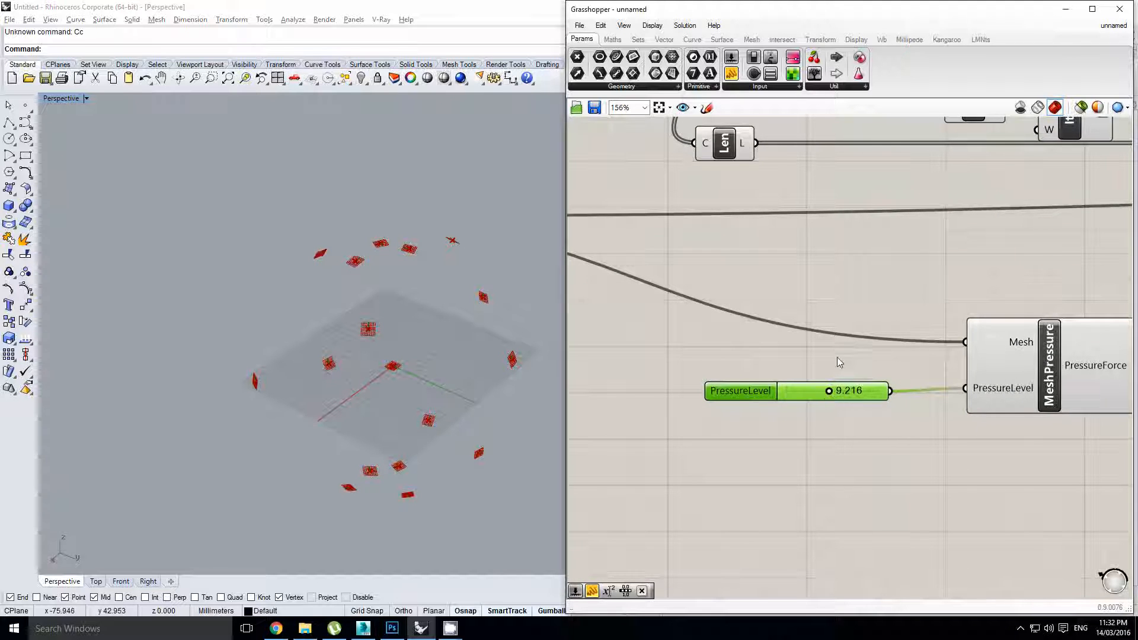
{"action": "scroll", "coordinate": [837, 358], "scroll_direction": "down", "scroll_amount": 1}
{"action": "right_click_drag", "start_coordinate": [871, 367], "coordinate": [730, 367]}
{"action": "scroll", "coordinate": [730, 367], "scroll_direction": "down", "scroll_amount": 4}
{"action": "right_click_drag", "start_coordinate": [950, 357], "coordinate": [809, 383]}
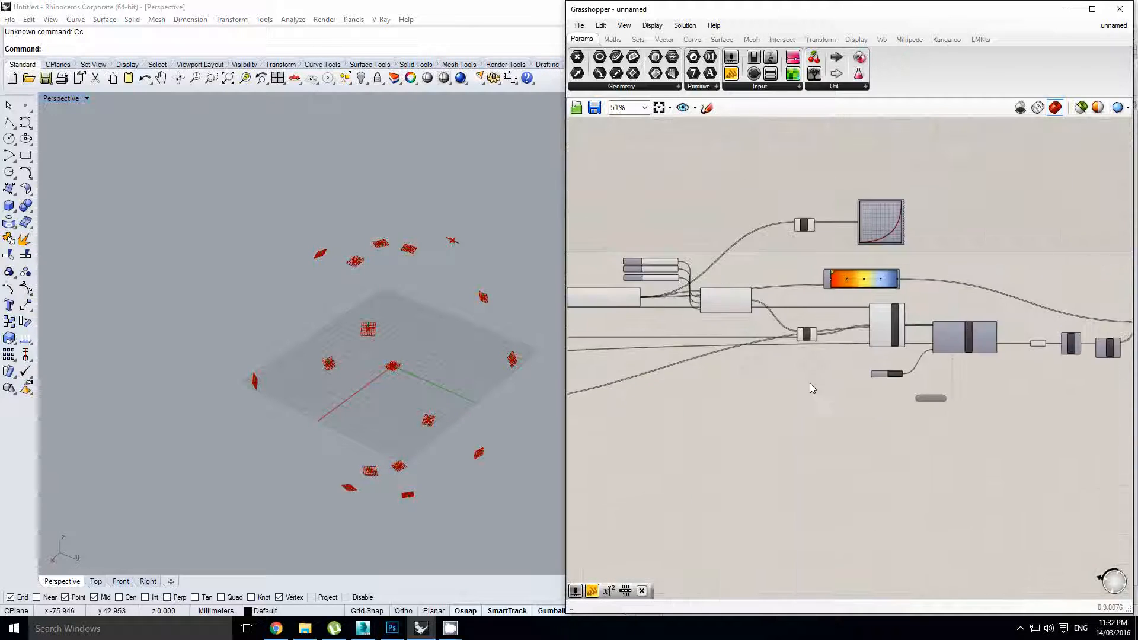
{"action": "scroll", "coordinate": [915, 391], "scroll_direction": "up", "scroll_amount": 3}
{"action": "left_click", "coordinate": [883, 369]}
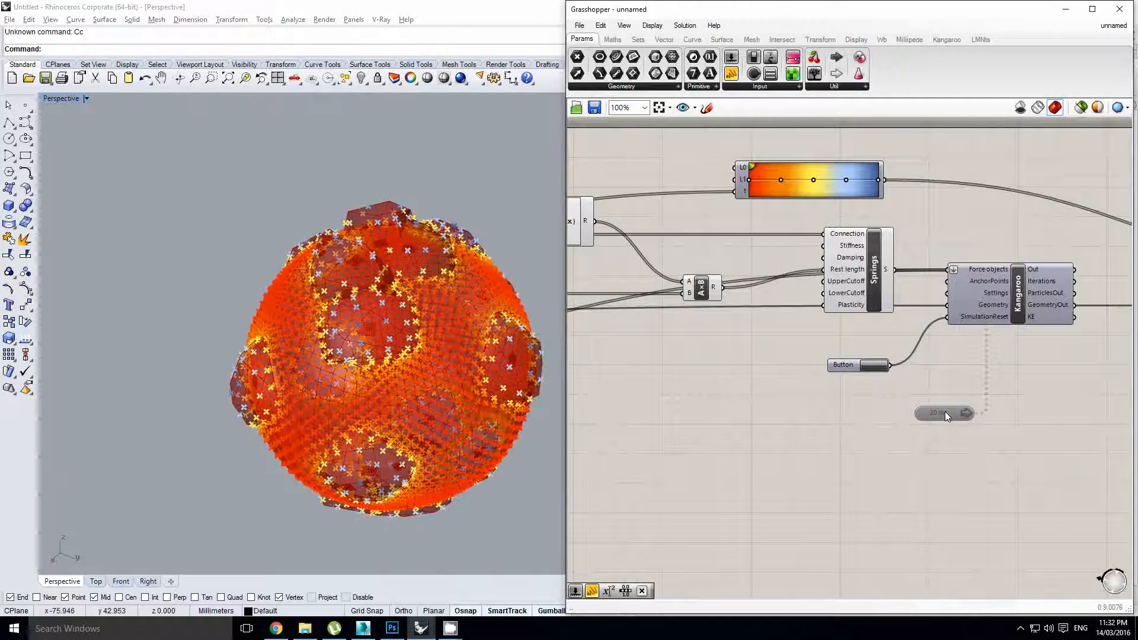
{"action": "double_click", "coordinate": [945, 411]}
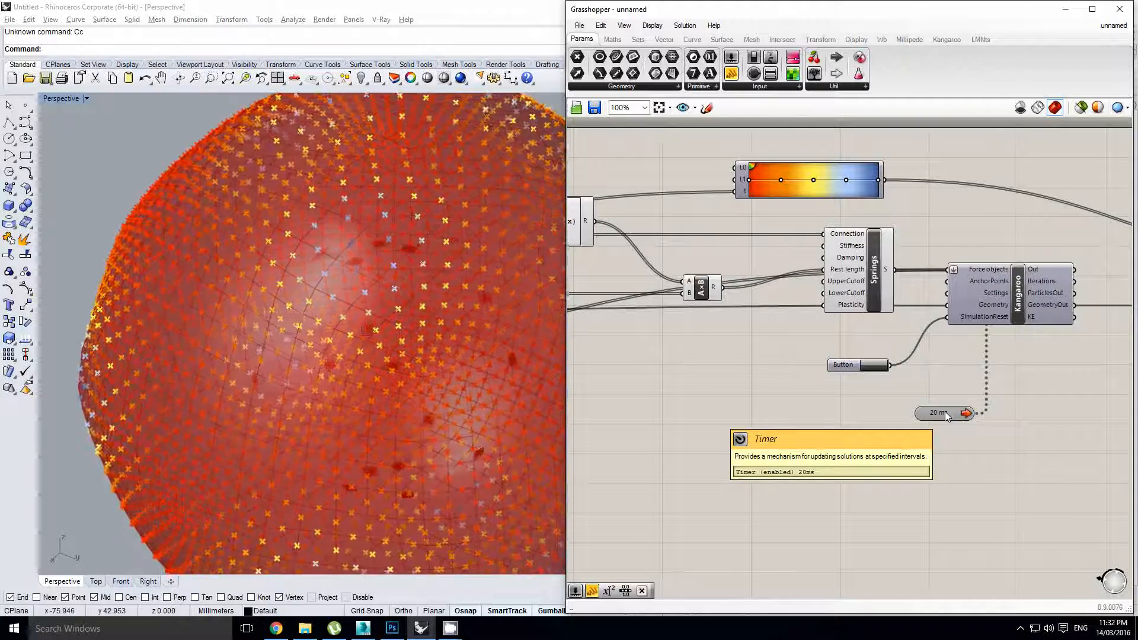
{"action": "scroll", "coordinate": [384, 409], "scroll_direction": "down", "scroll_amount": 5}
{"action": "right_click_drag", "start_coordinate": [404, 298], "coordinate": [428, 299]}
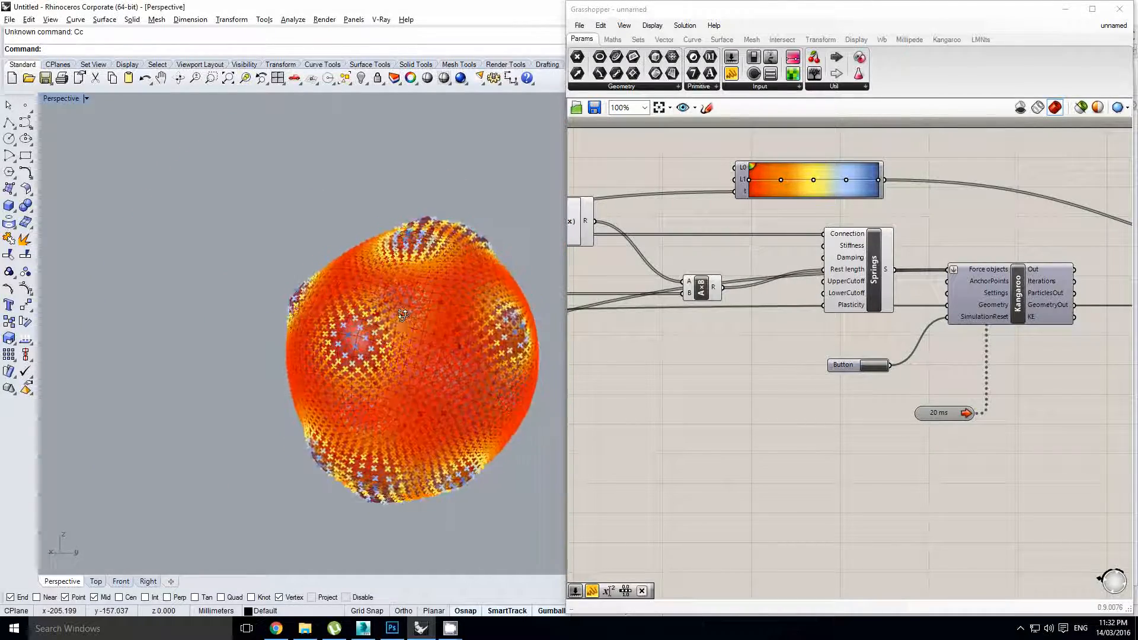
{"action": "scroll", "coordinate": [770, 350], "scroll_direction": "down", "scroll_amount": 4}
Raise Variable u from 3.000 to 3.960
{"action": "right_click_drag", "start_coordinate": [764, 340], "coordinate": [870, 365]}
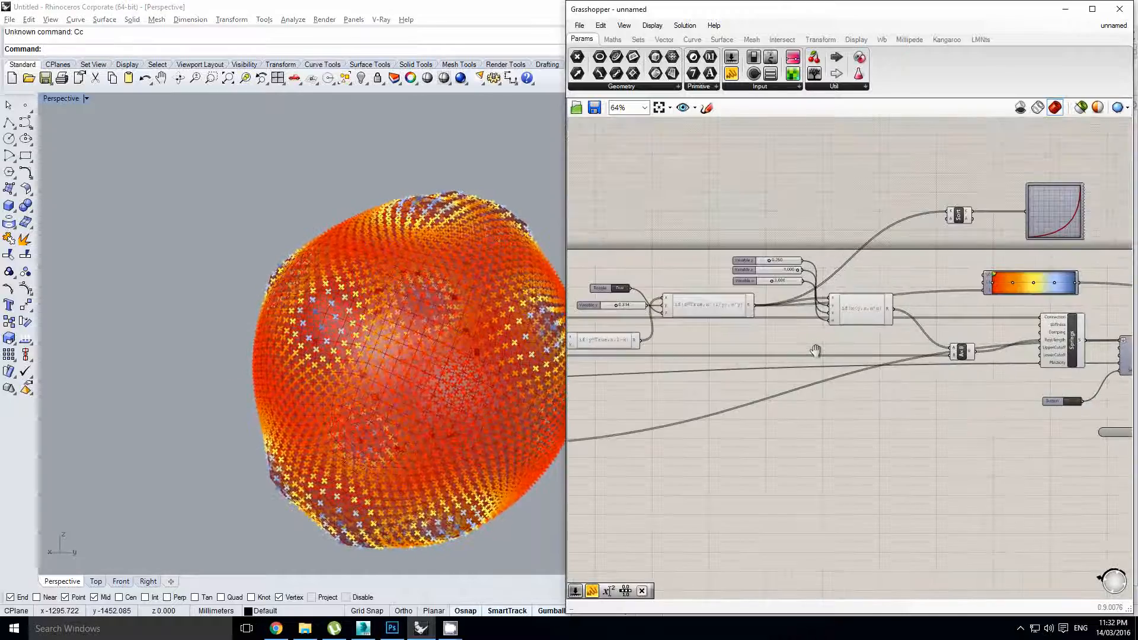
{"action": "scroll", "coordinate": [824, 309], "scroll_direction": "up", "scroll_amount": 2}
{"action": "left_click", "coordinate": [746, 279]}
{"action": "scroll", "coordinate": [747, 276], "scroll_direction": "up", "scroll_amount": 1}
{"action": "left_click_drag", "start_coordinate": [742, 265], "coordinate": [749, 262]}
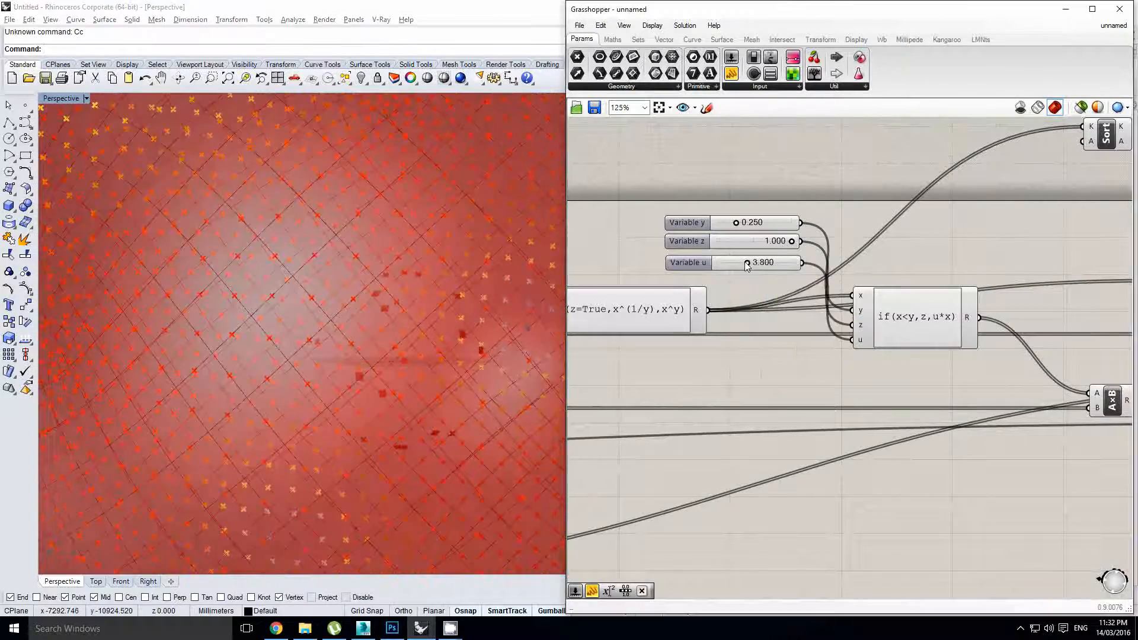
{"action": "scroll", "coordinate": [900, 341], "scroll_direction": "down", "scroll_amount": 4}
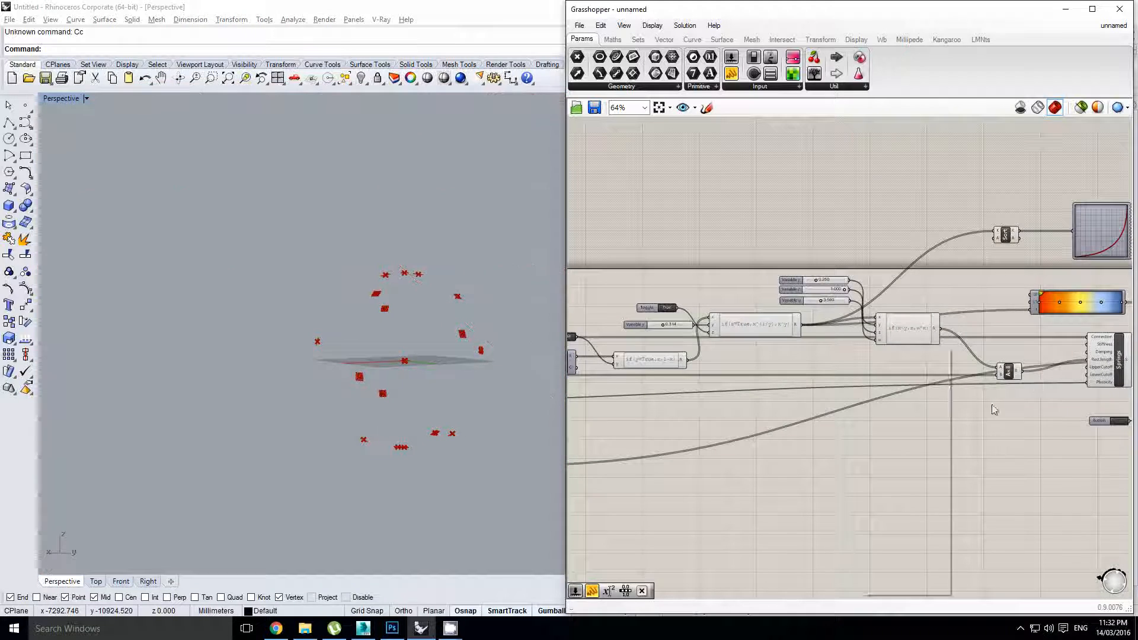
Reset the simulation to a fresh sphere, then stop the Timer
{"action": "right_click_drag", "start_coordinate": [956, 383], "coordinate": [760, 337]}
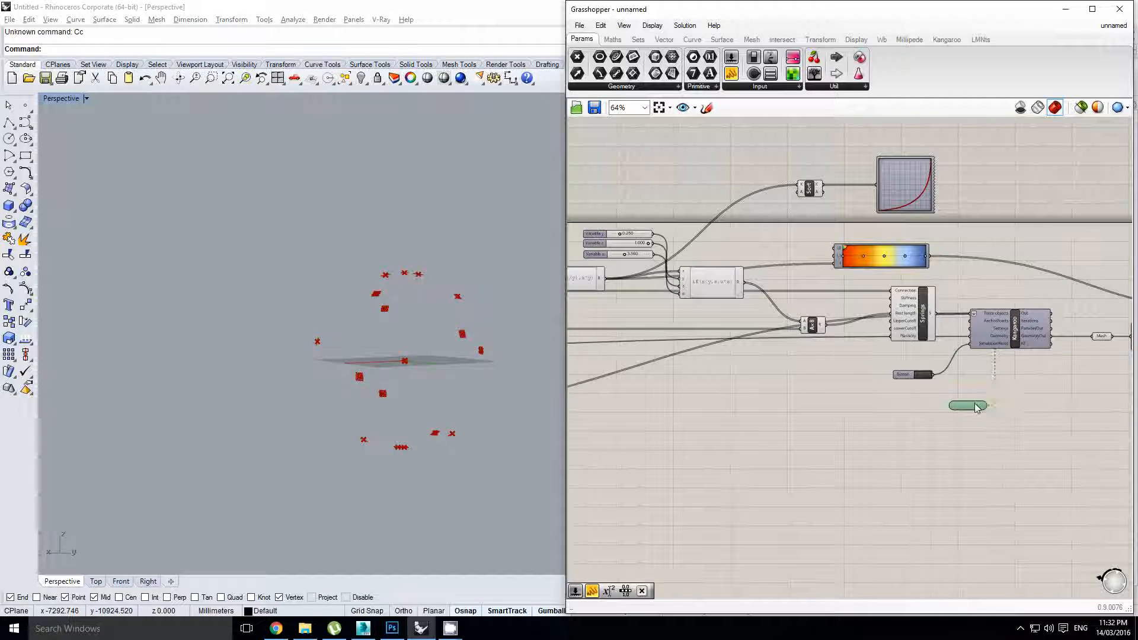
{"action": "right_click_drag", "start_coordinate": [749, 383], "coordinate": [970, 355]}
{"action": "right_click_drag", "start_coordinate": [645, 354], "coordinate": [881, 348]}
{"action": "right_click_drag", "start_coordinate": [727, 355], "coordinate": [907, 345]}
{"action": "scroll", "coordinate": [831, 385], "scroll_direction": "up", "scroll_amount": 3}
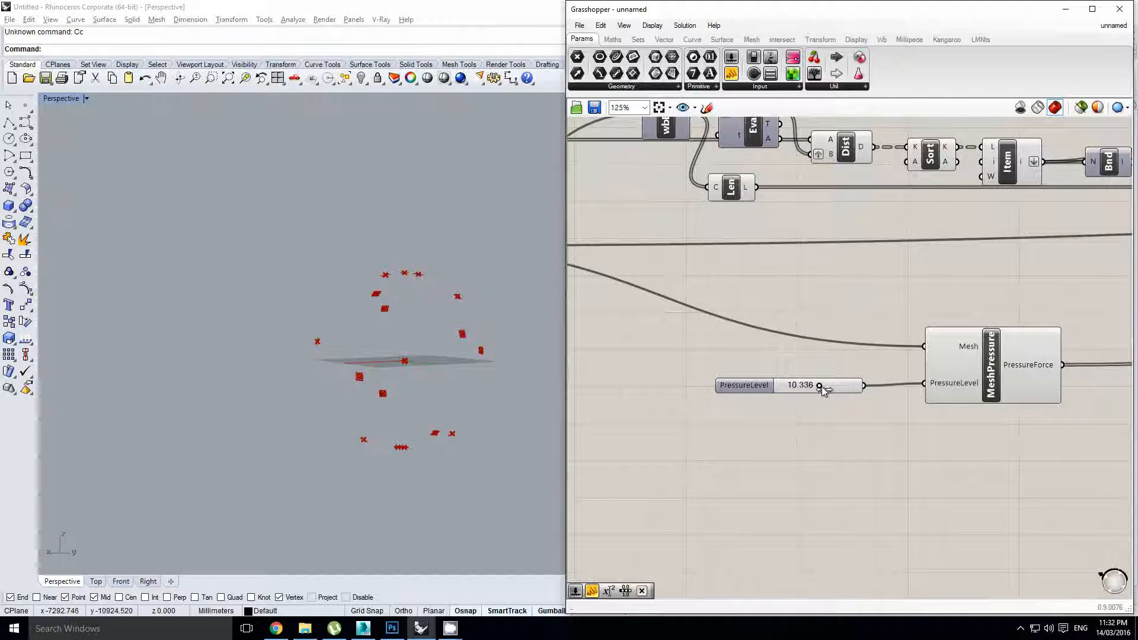
{"action": "scroll", "coordinate": [817, 358], "scroll_direction": "down", "scroll_amount": 3}
{"action": "right_click_drag", "start_coordinate": [1016, 328], "coordinate": [690, 330]}
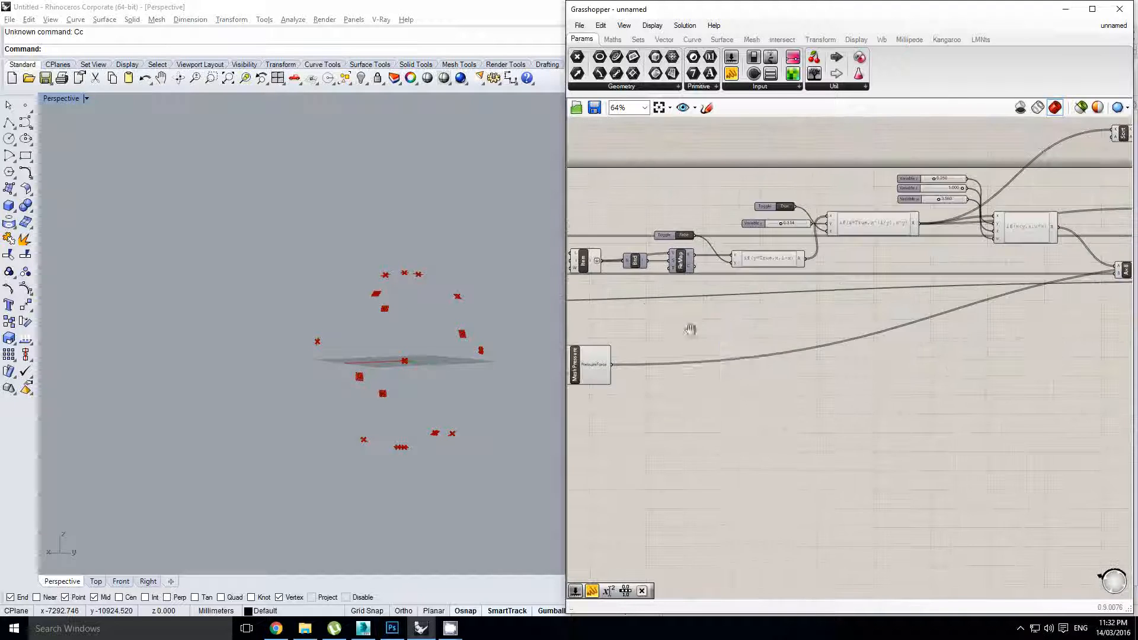
{"action": "right_click_drag", "start_coordinate": [989, 342], "coordinate": [725, 364]}
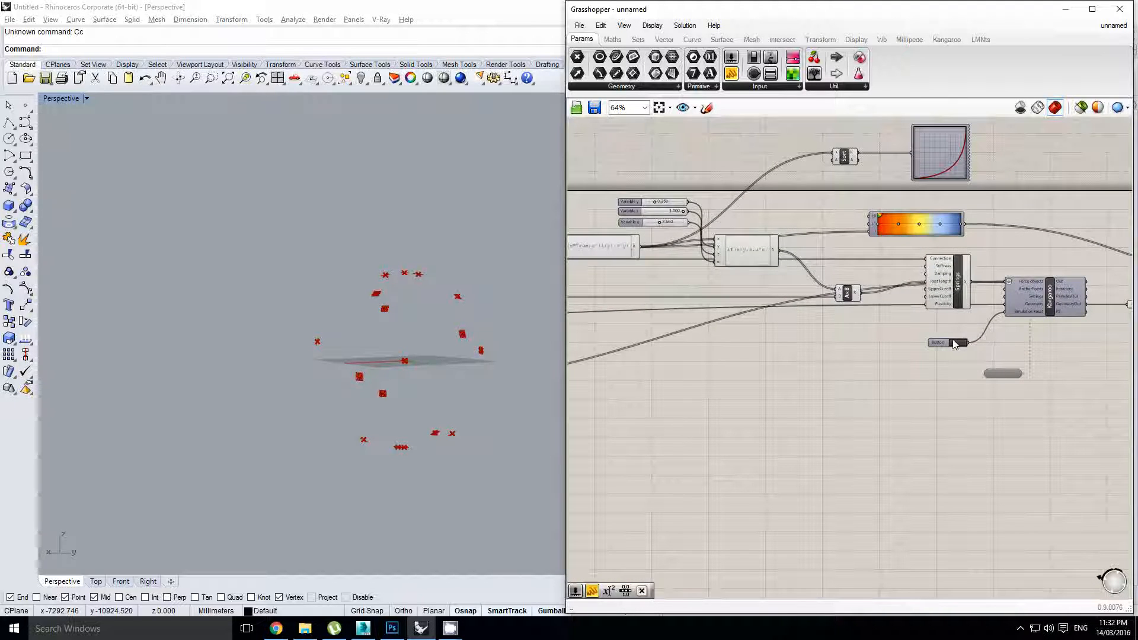
{"action": "left_click", "coordinate": [954, 343]}
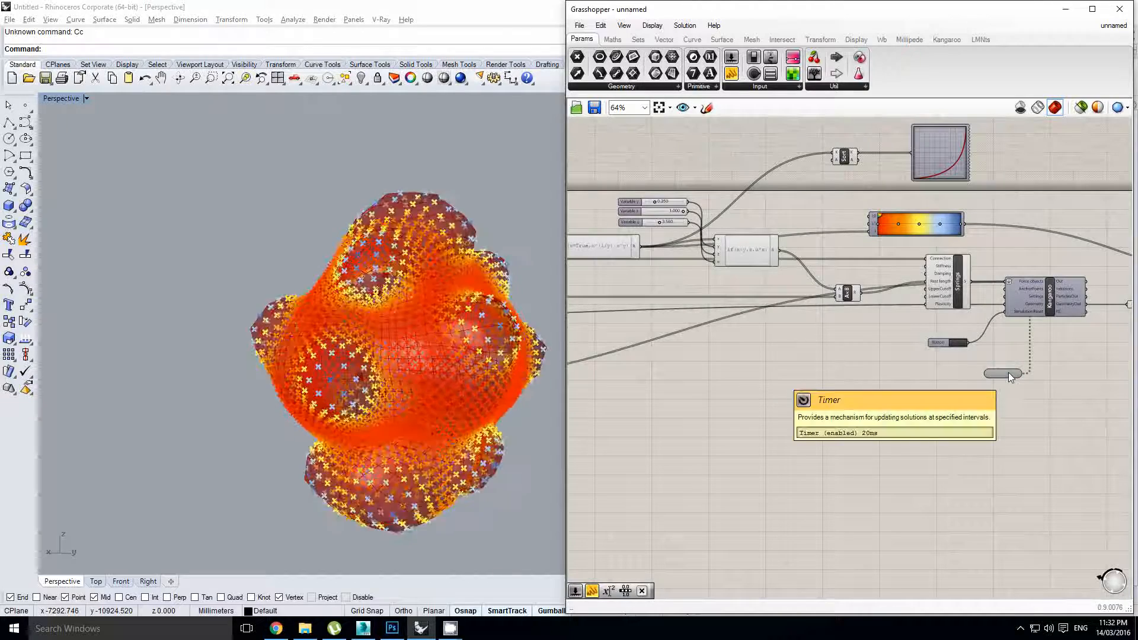
{"action": "double_click", "coordinate": [1001, 375]}
{"action": "right_click_drag", "start_coordinate": [785, 364], "coordinate": [998, 369]}
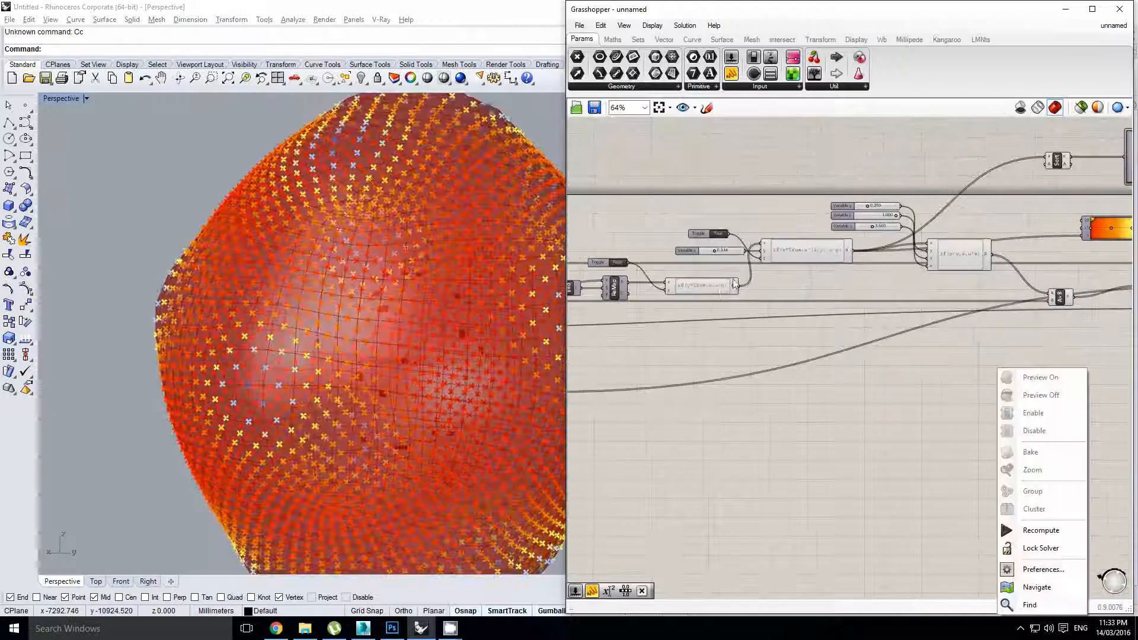
{"action": "right_click_drag", "start_coordinate": [743, 253], "coordinate": [795, 278]}
{"action": "scroll", "coordinate": [795, 278], "scroll_direction": "up", "scroll_amount": 2}
Enter 3 as the Variable u slider value
{"action": "right_click_drag", "start_coordinate": [865, 277], "coordinate": [721, 333]}
{"action": "scroll", "coordinate": [770, 308], "scroll_direction": "up", "scroll_amount": 2}
{"action": "left_click", "coordinate": [898, 320]}
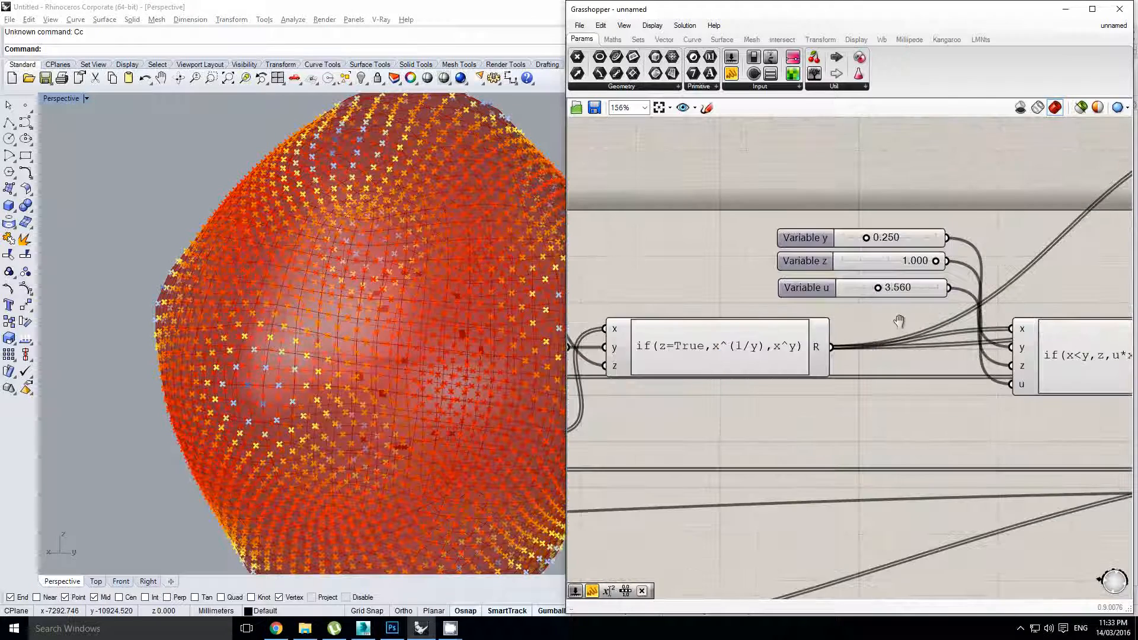
{"action": "double_click", "coordinate": [857, 290]}
{"action": "type", "text": "3"}
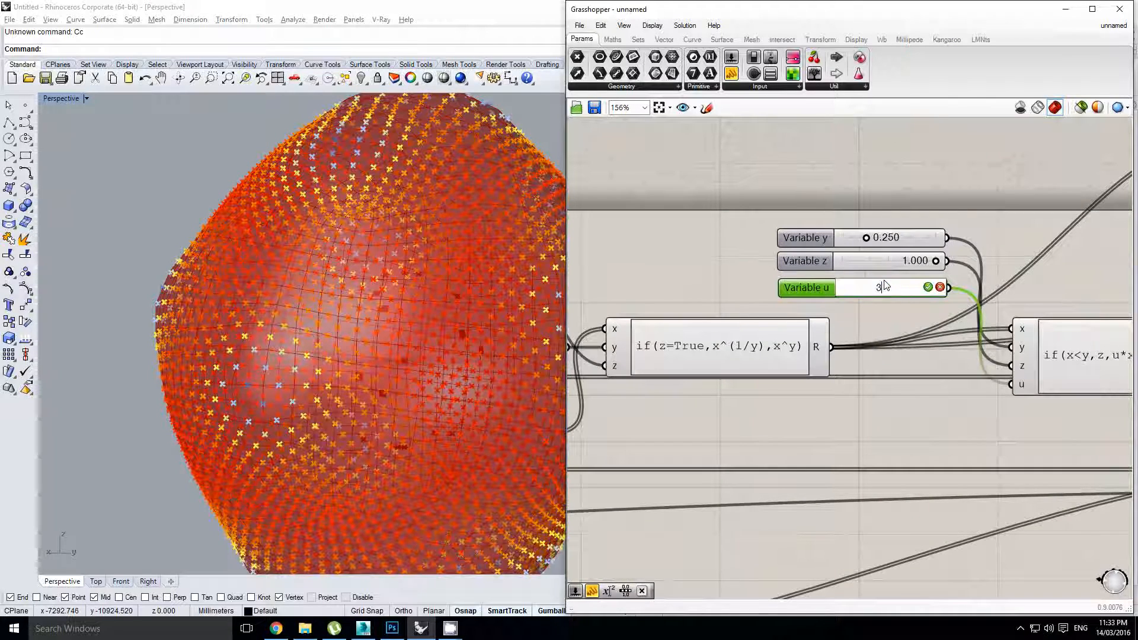
{"action": "key", "text": "Return"}
{"action": "scroll", "coordinate": [829, 333], "scroll_direction": "down", "scroll_amount": 6}
Reset the Kangaroo mesh and start the Timer, then stop it
{"action": "middle_click", "coordinate": [838, 333]}
{"action": "right_click_drag", "start_coordinate": [1013, 386], "coordinate": [833, 361]}
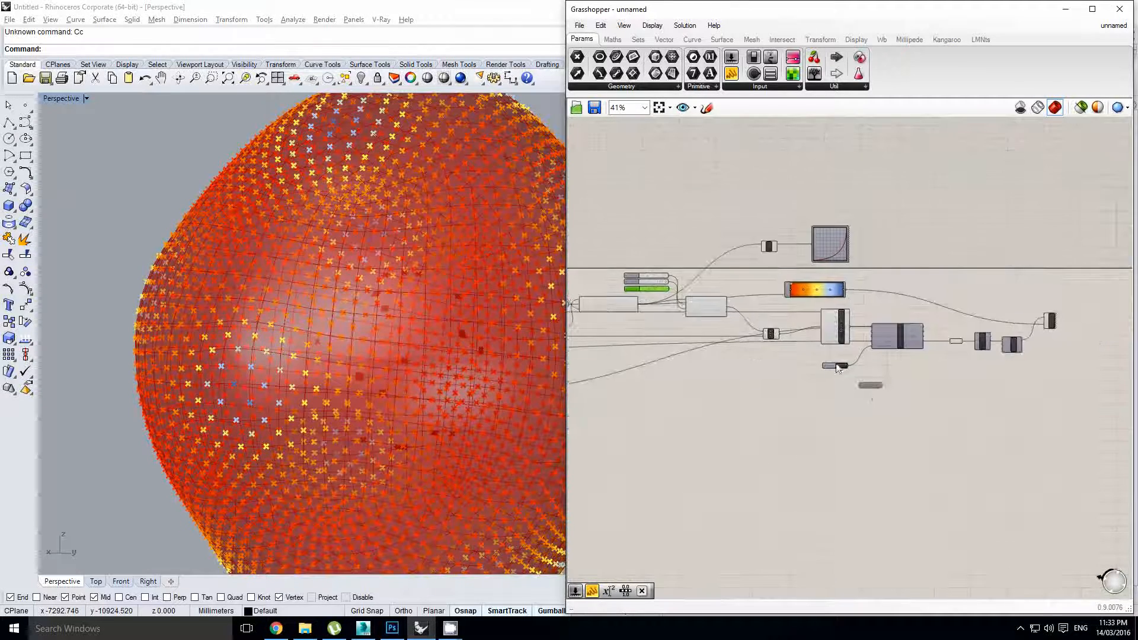
{"action": "scroll", "coordinate": [831, 359], "scroll_direction": "up", "scroll_amount": 2}
{"action": "left_click", "coordinate": [850, 370]}
{"action": "double_click", "coordinate": [891, 399]}
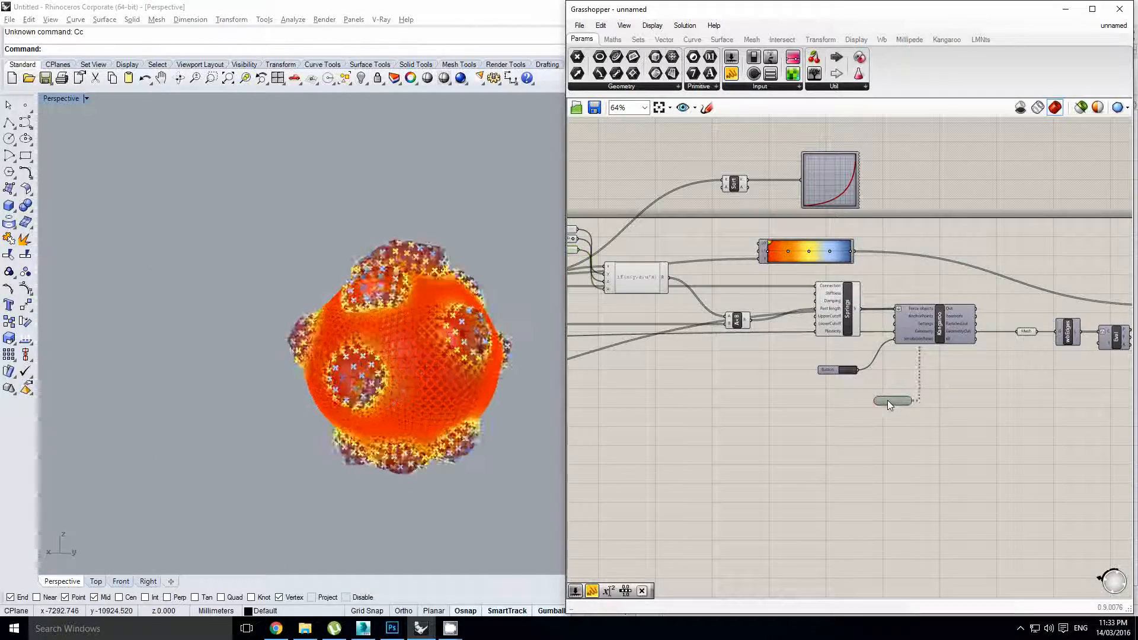
{"action": "left_click", "coordinate": [805, 395]}
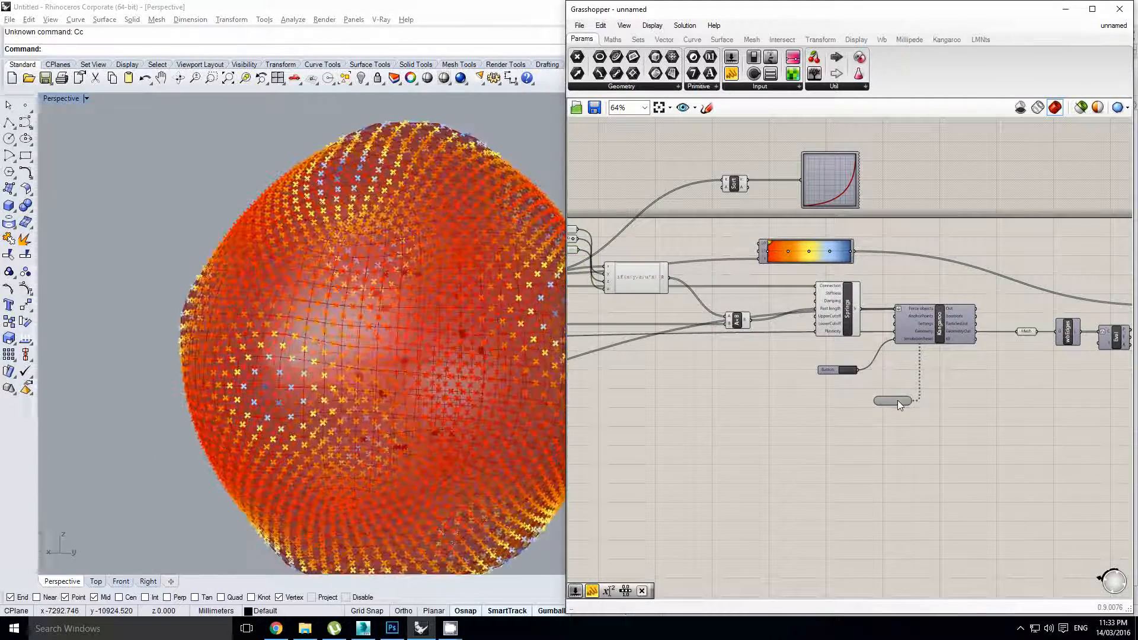
{"action": "left_click", "coordinate": [896, 401]}
{"action": "right_click", "coordinate": [941, 401]}
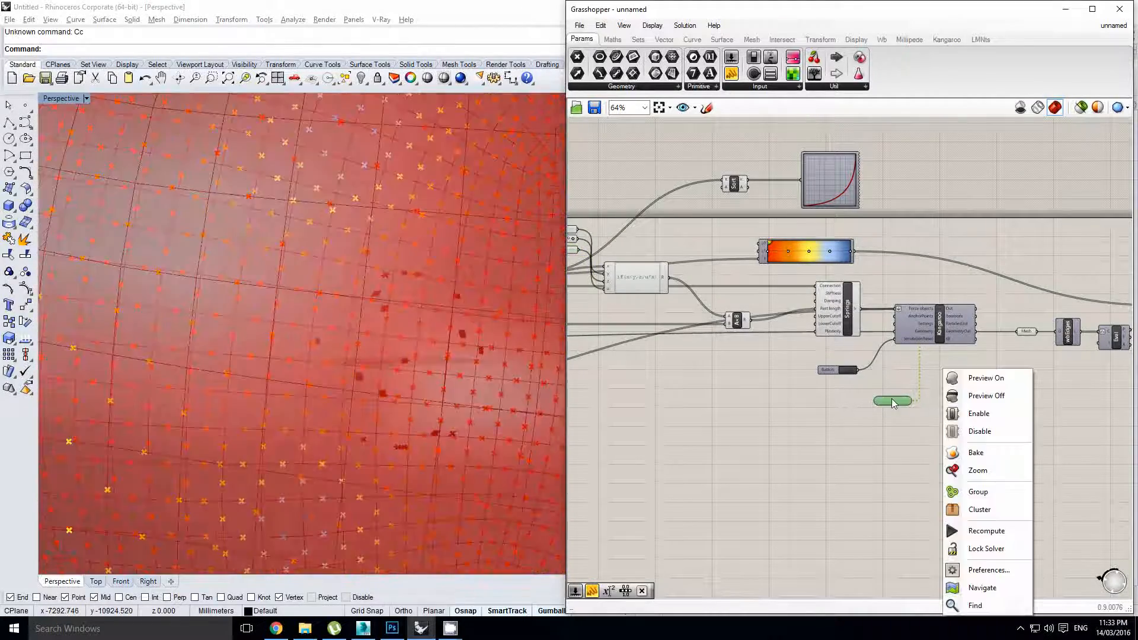
Change the PressureLevel slider's maximum to 10
{"action": "double_click", "coordinate": [894, 400]}
{"action": "left_click", "coordinate": [817, 398]}
{"action": "right_click_drag", "start_coordinate": [767, 400], "coordinate": [931, 390]}
{"action": "right_click_drag", "start_coordinate": [706, 390], "coordinate": [1128, 367]}
{"action": "scroll", "coordinate": [705, 398], "scroll_direction": "up", "scroll_amount": 2}
{"action": "left_click", "coordinate": [687, 396]}
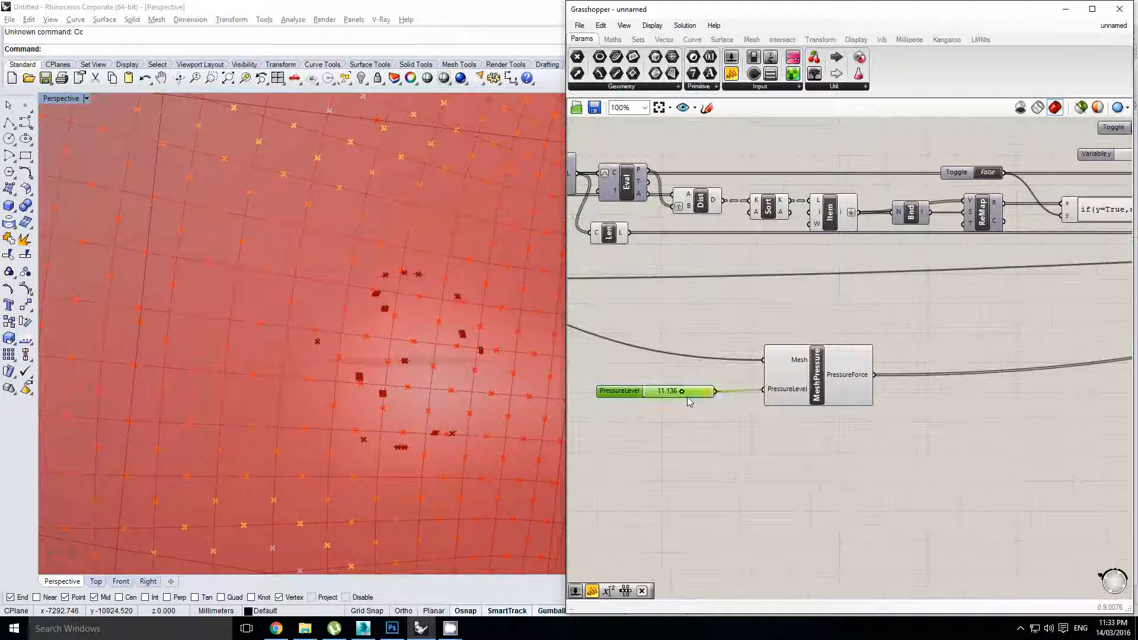
{"action": "double_click", "coordinate": [620, 393]}
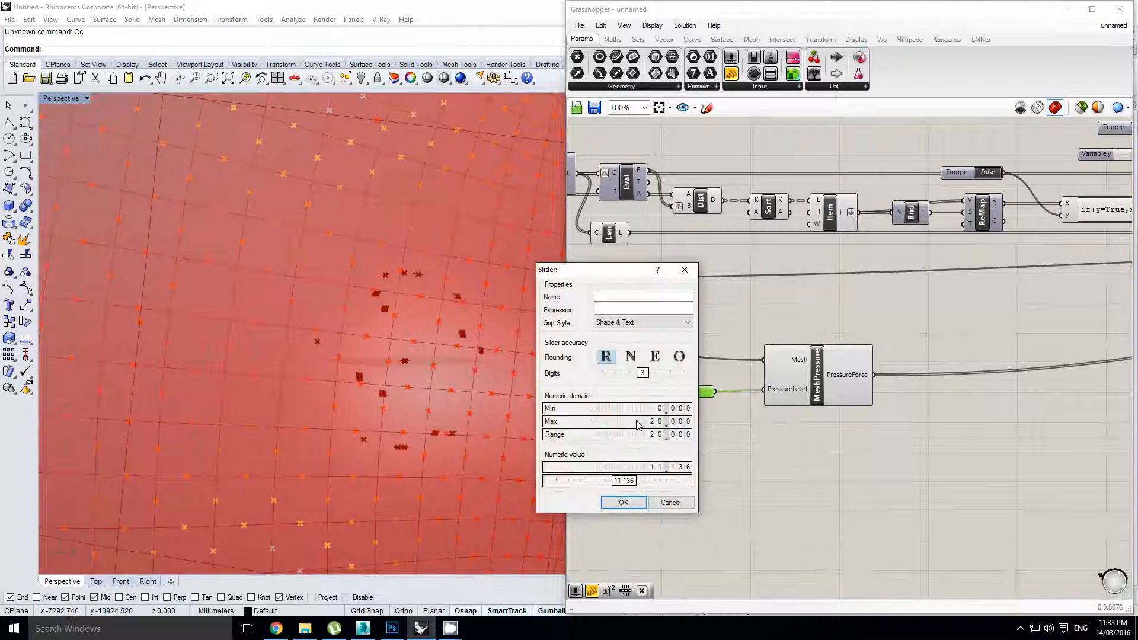
{"action": "left_click", "coordinate": [636, 508]}
Enter 9 as the PressureLevel value
{"action": "scroll", "coordinate": [679, 386], "scroll_direction": "up", "scroll_amount": 1}
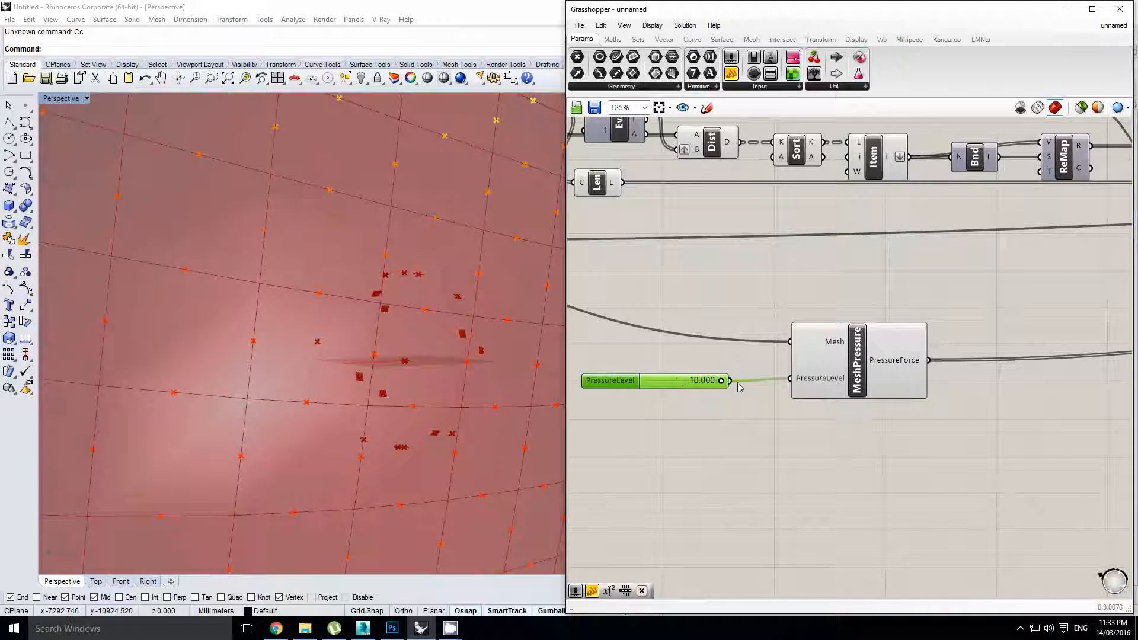
{"action": "type", "text": "9"}
{"action": "key", "text": "Return"}
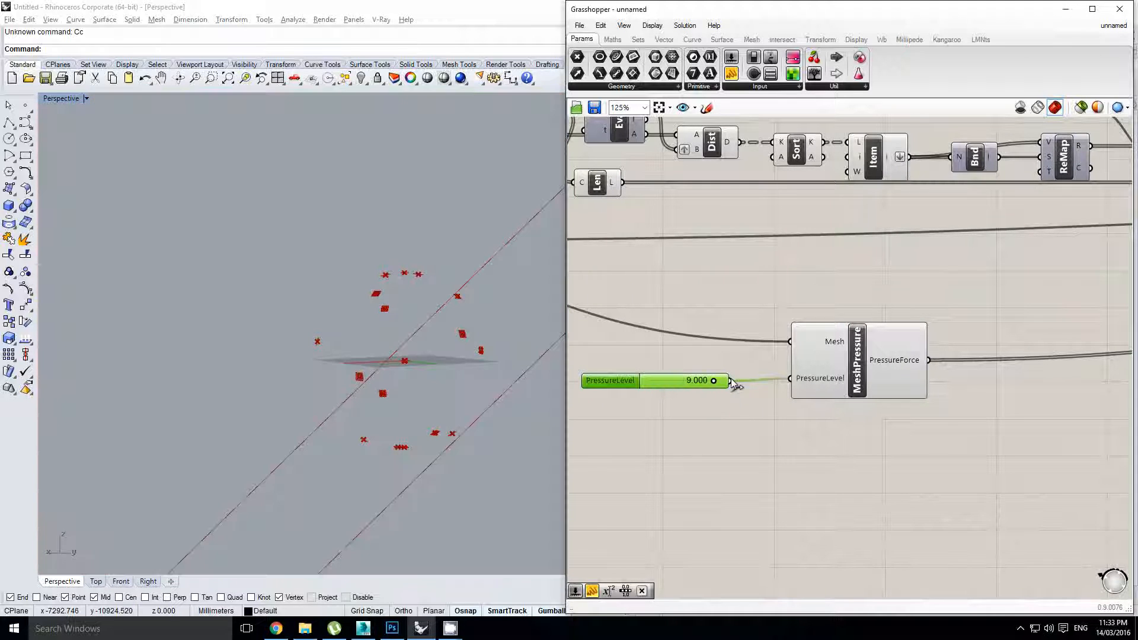
{"action": "right_click_drag", "start_coordinate": [868, 351], "coordinate": [738, 353]}
{"action": "scroll", "coordinate": [776, 354], "scroll_direction": "down", "scroll_amount": 8}
{"action": "right_click_drag", "start_coordinate": [980, 352], "coordinate": [869, 364]}
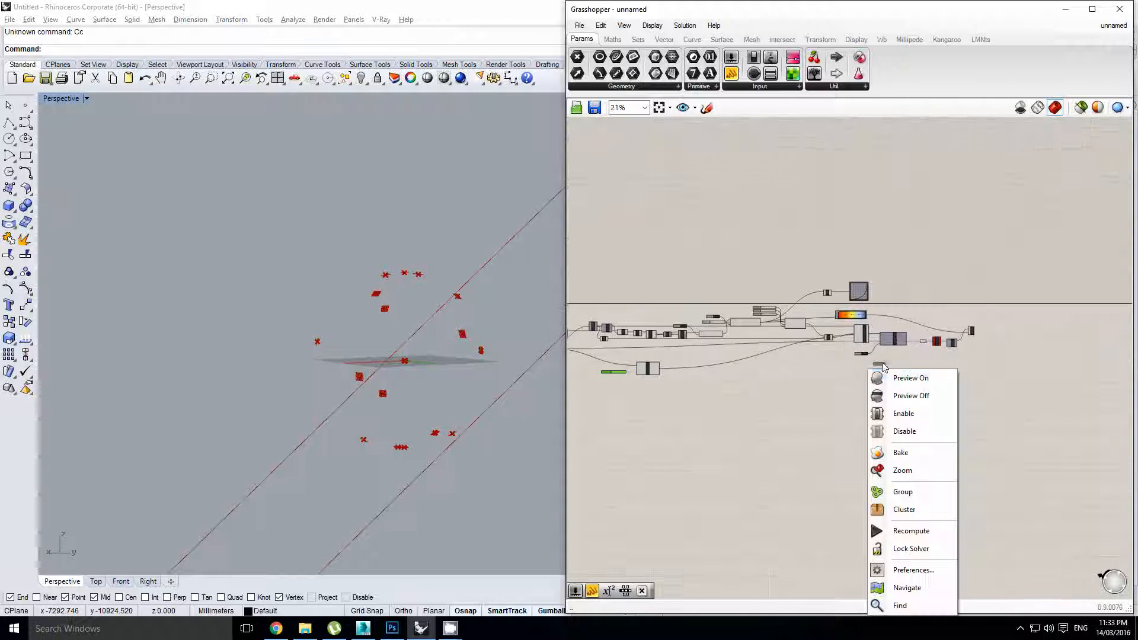
Reset the sphere and orbit the Perspective view to watch it inflate at pressure 9
{"action": "scroll", "coordinate": [871, 358], "scroll_direction": "up", "scroll_amount": 6}
{"action": "left_click", "coordinate": [824, 338]}
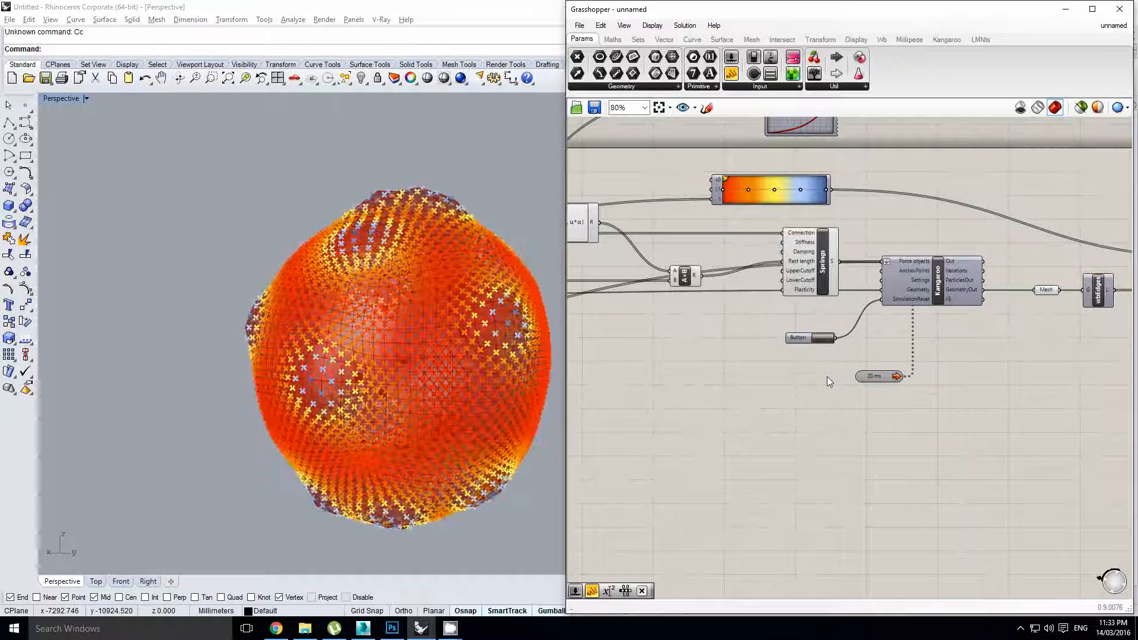
{"action": "right_click_drag", "start_coordinate": [478, 372], "coordinate": [399, 311]}
{"action": "scroll", "coordinate": [403, 310], "scroll_direction": "up", "scroll_amount": 5}
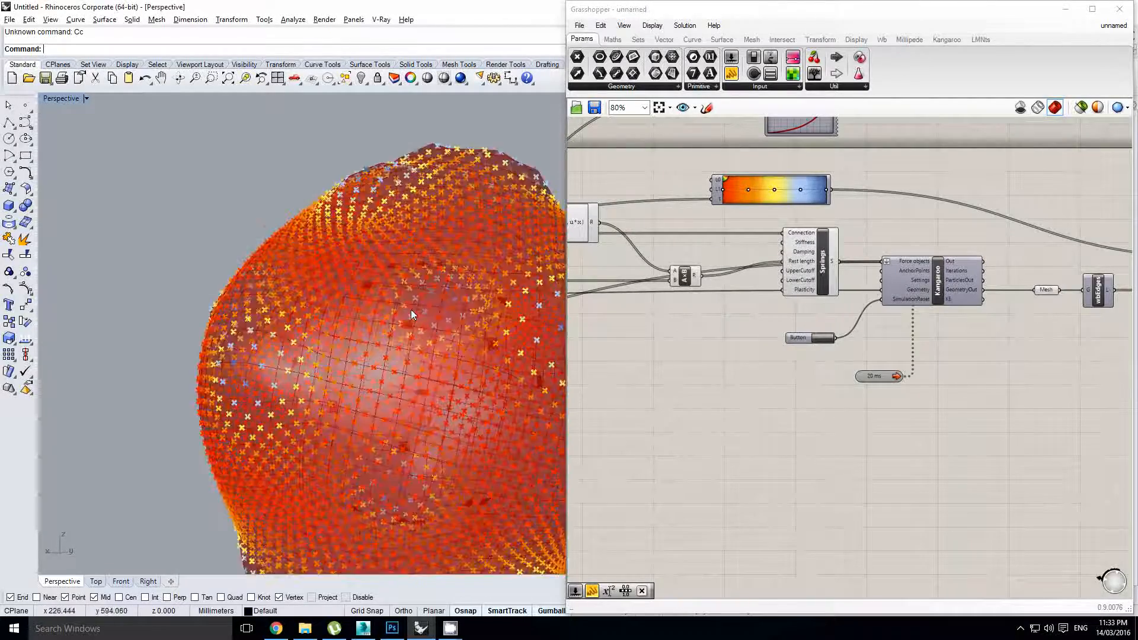
{"action": "scroll", "coordinate": [412, 294], "scroll_direction": "down", "scroll_amount": 5}
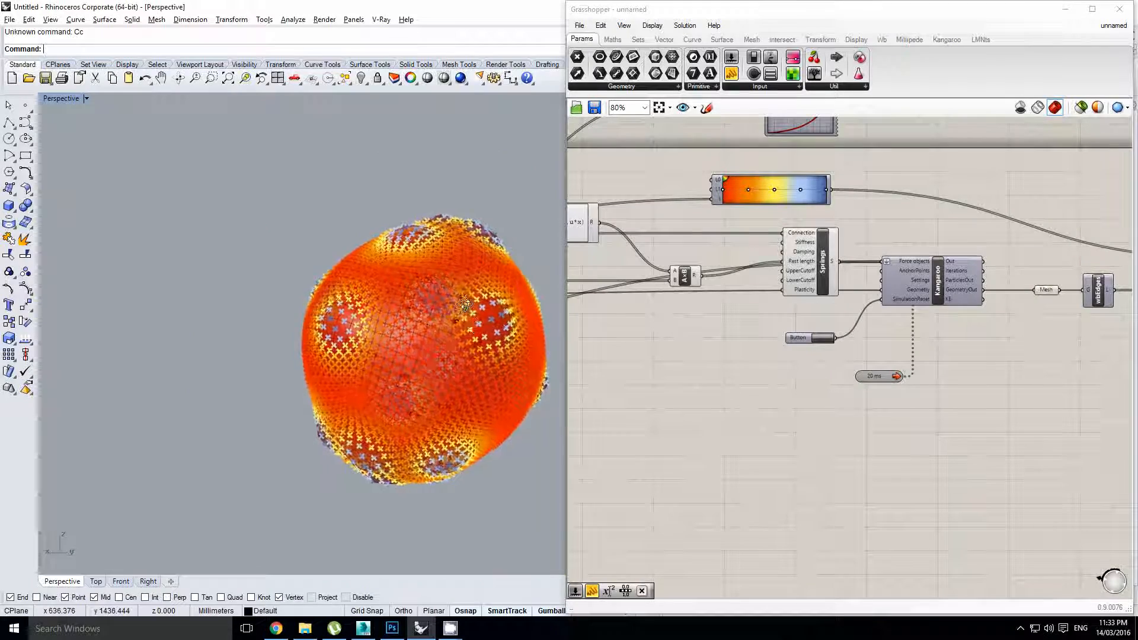
{"action": "right_click_drag", "start_coordinate": [384, 325], "coordinate": [427, 289]}
{"action": "scroll", "coordinate": [410, 258], "scroll_direction": "up", "scroll_amount": 4}
{"action": "scroll", "coordinate": [428, 290], "scroll_direction": "down", "scroll_amount": 4}
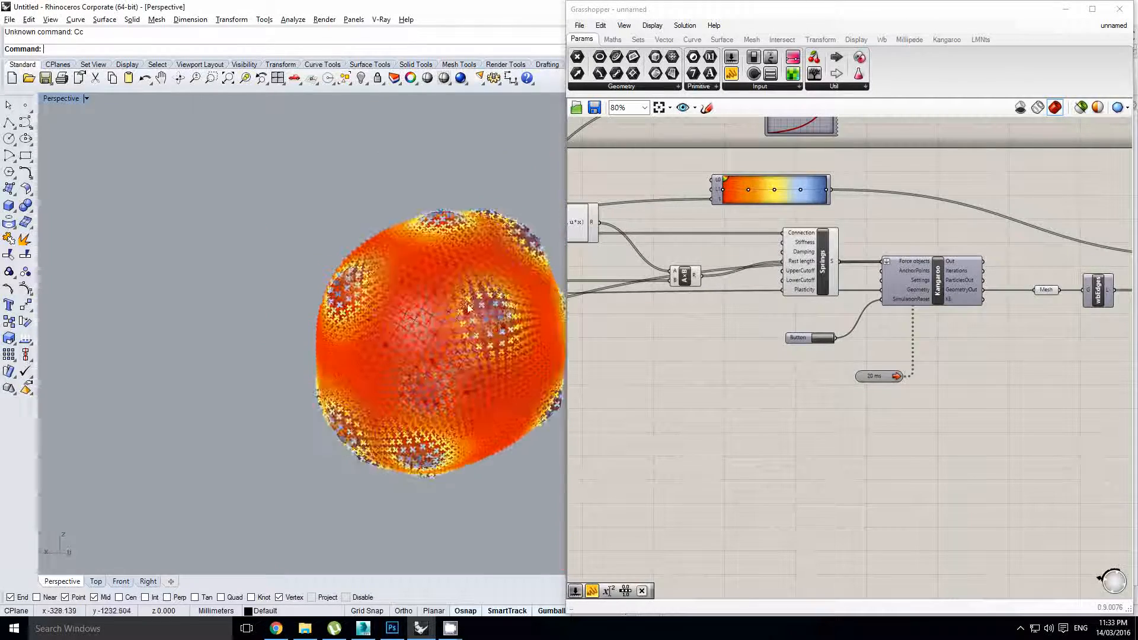
{"action": "scroll", "coordinate": [901, 321], "scroll_direction": "down", "scroll_amount": 1}
Pan the canvas to the upstream input sliders and the point Count slider
{"action": "right_click", "coordinate": [904, 322]}
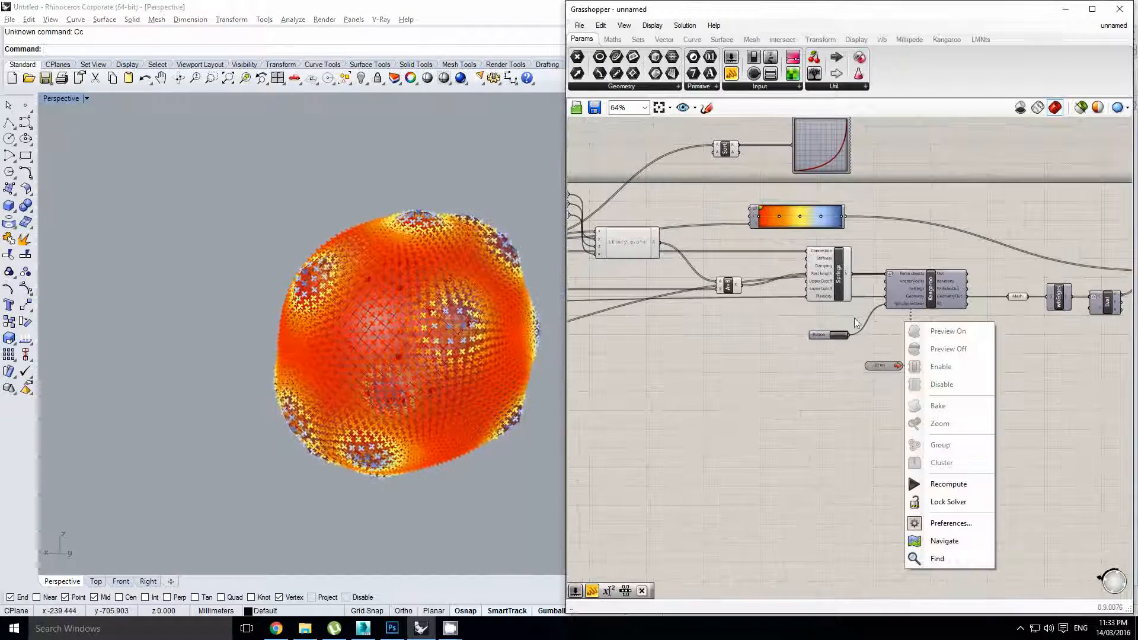
{"action": "scroll", "coordinate": [986, 321], "scroll_direction": "down", "scroll_amount": 4}
{"action": "right_click_drag", "start_coordinate": [733, 305], "coordinate": [828, 313]}
{"action": "scroll", "coordinate": [681, 299], "scroll_direction": "up", "scroll_amount": 4}
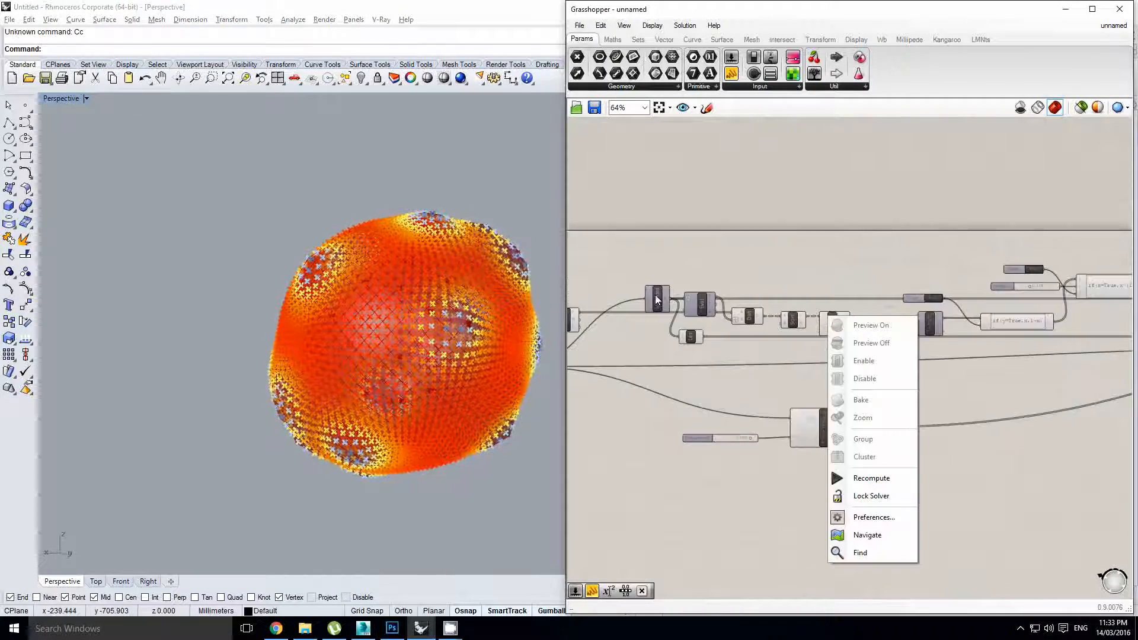
{"action": "right_click_drag", "start_coordinate": [655, 294], "coordinate": [839, 313]}
Raise the Count slider feeding Pop2D from 16 to 25
{"action": "scroll", "coordinate": [748, 327], "scroll_direction": "up", "scroll_amount": 3}
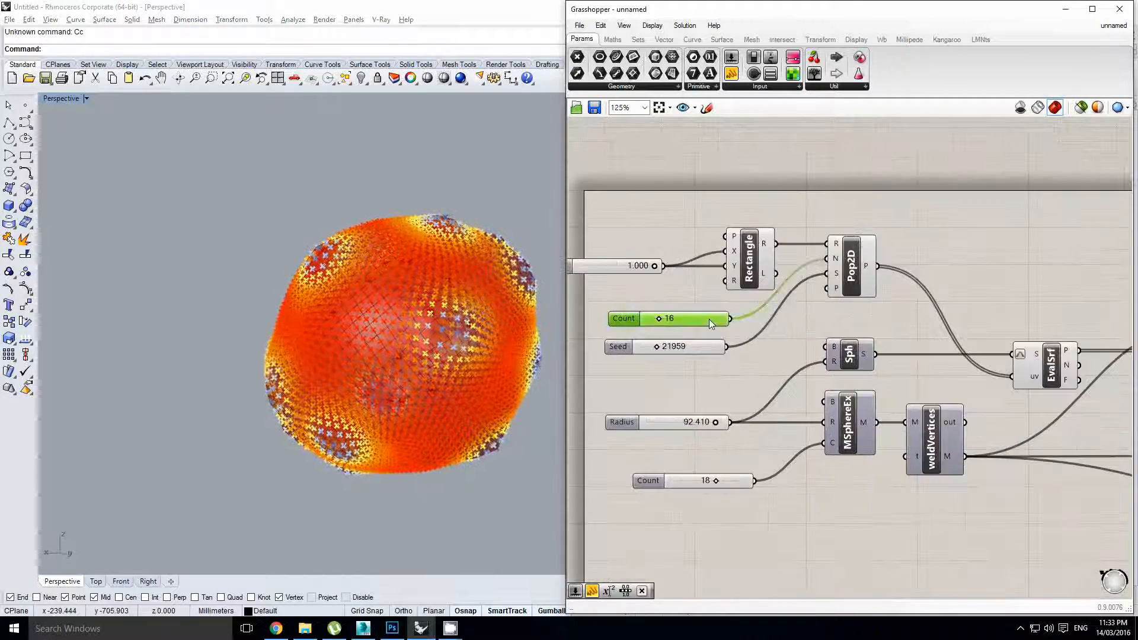
{"action": "double_click", "coordinate": [708, 319]}
{"action": "type", "text": "2"}
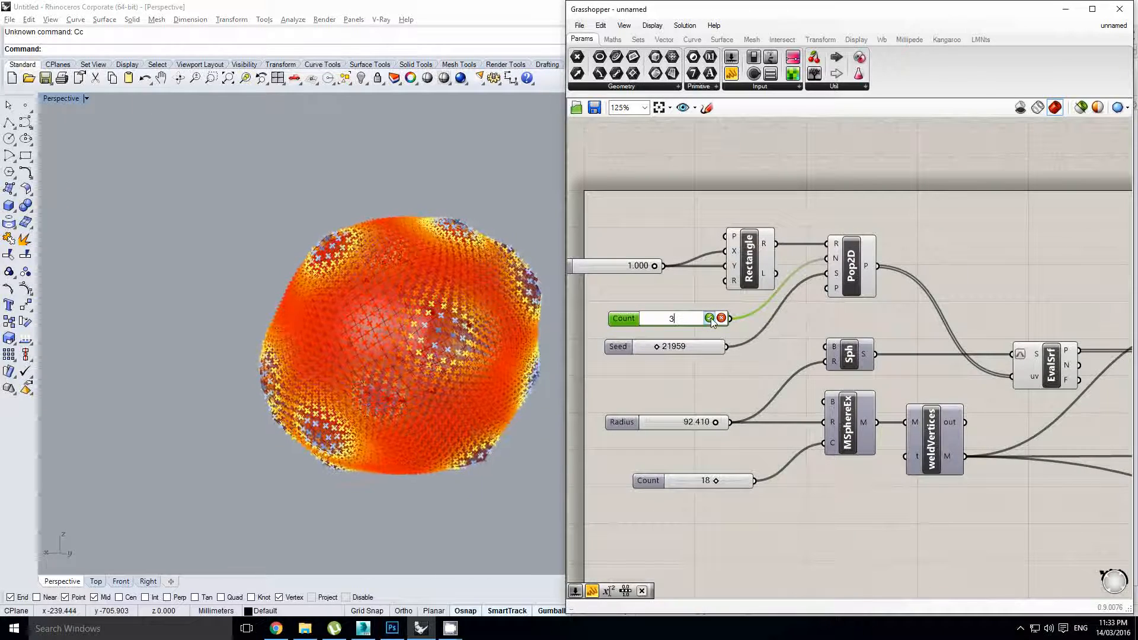
{"action": "type", "text": "5"}
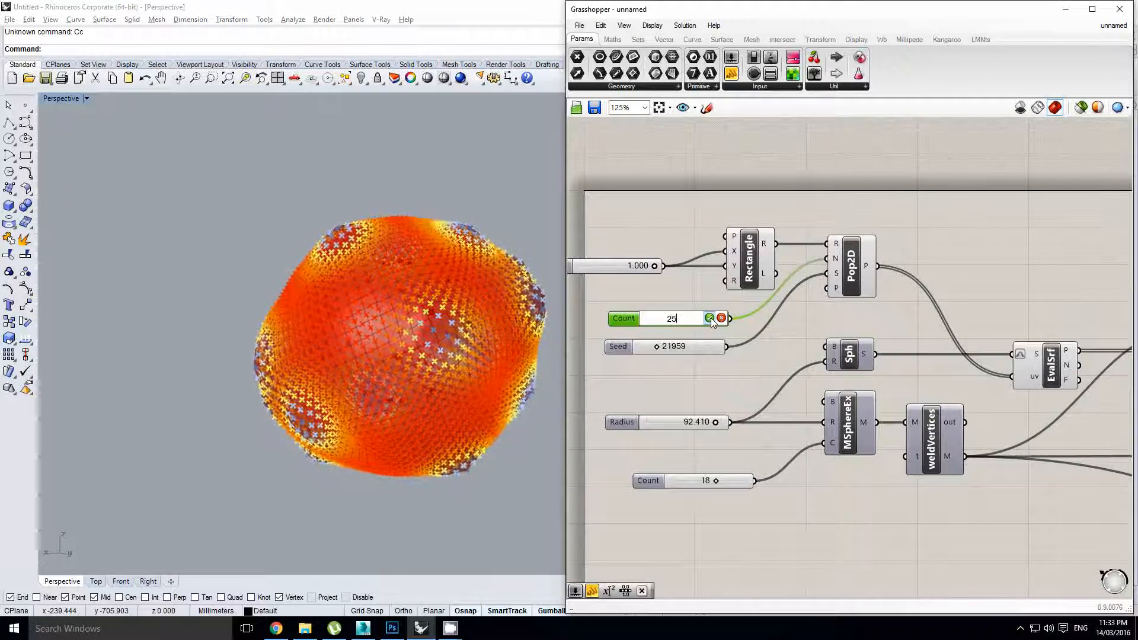
{"action": "left_click", "coordinate": [710, 318]}
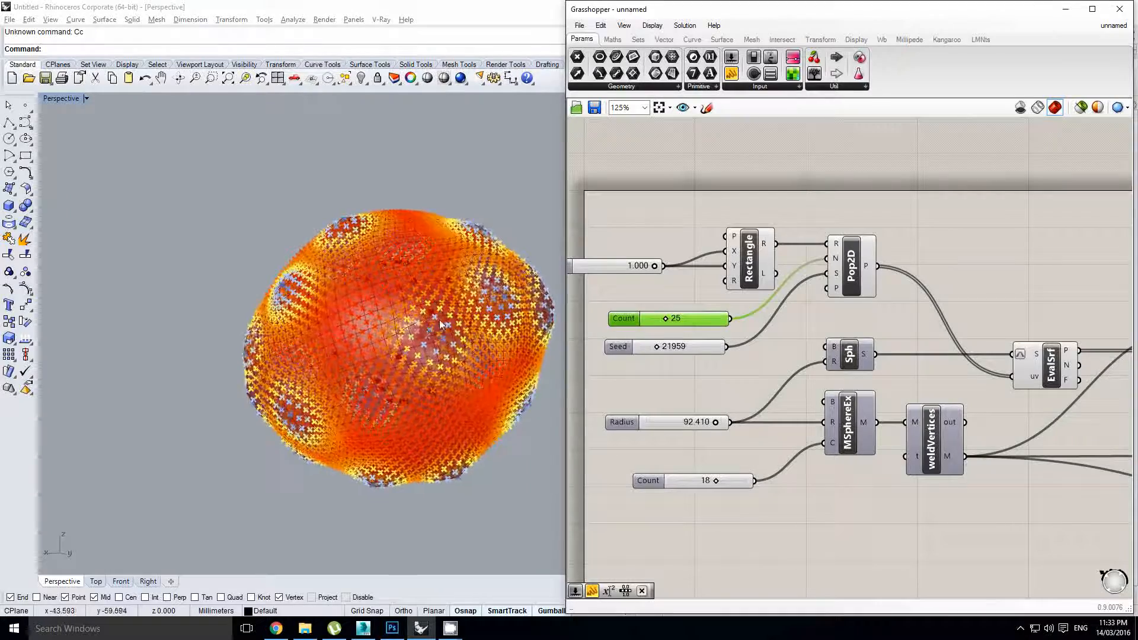
{"action": "right_click_drag", "start_coordinate": [439, 319], "coordinate": [414, 297]}
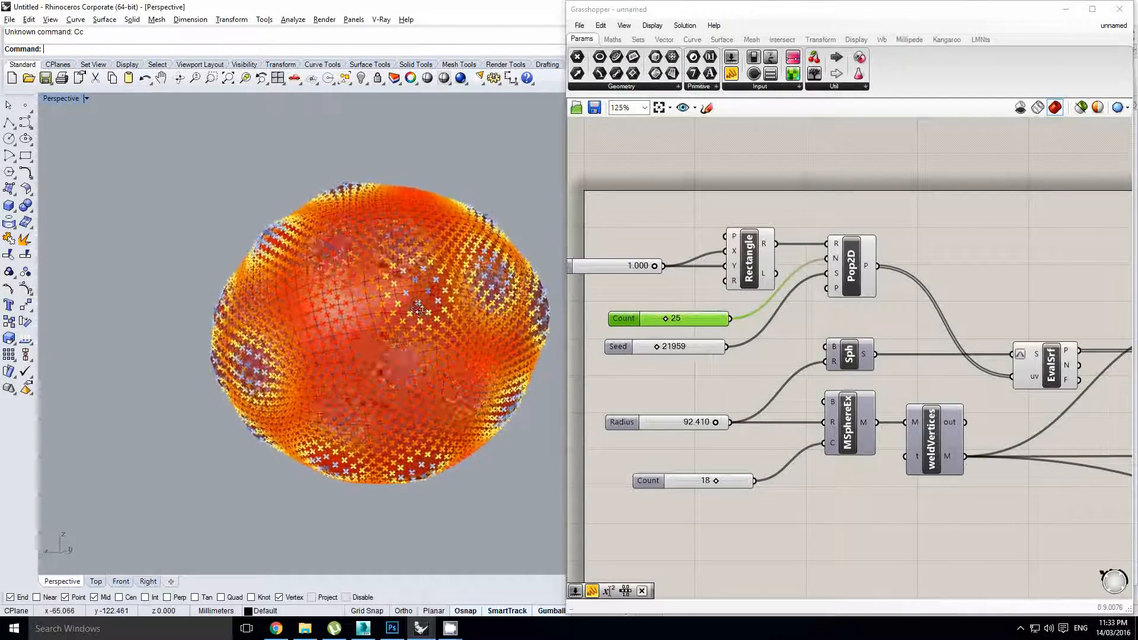
Disable the simulation Timer to stop the sphere's inflation
{"action": "scroll", "coordinate": [689, 339], "scroll_direction": "down", "scroll_amount": 3}
{"action": "scroll", "coordinate": [845, 355], "scroll_direction": "down", "scroll_amount": 1}
{"action": "right_click_drag", "start_coordinate": [919, 350], "coordinate": [782, 347]}
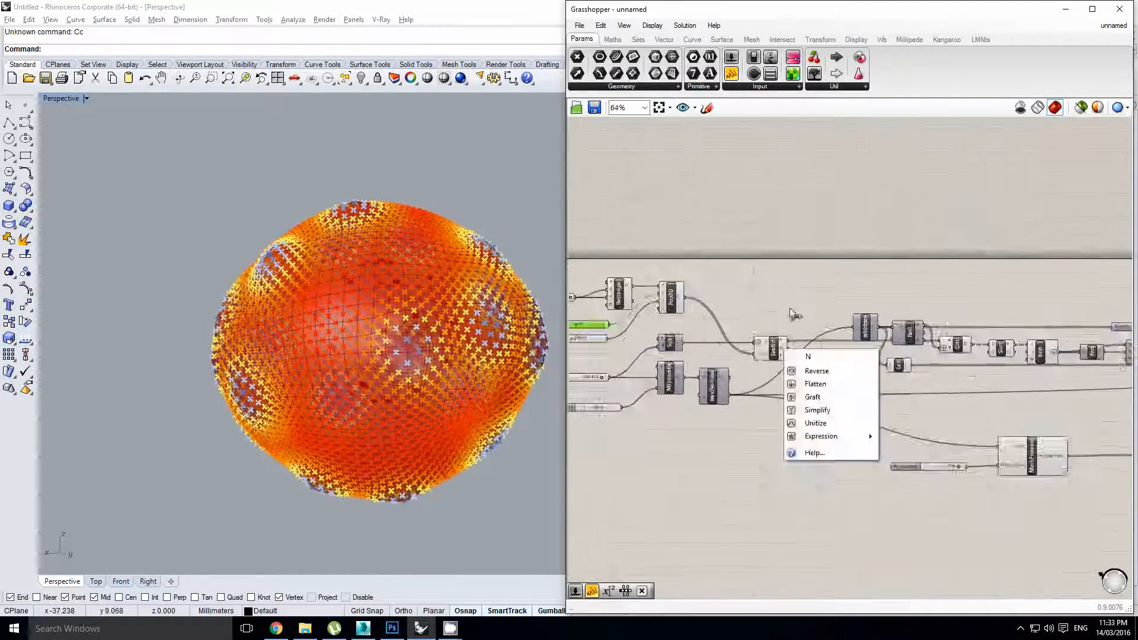
{"action": "left_click", "coordinate": [792, 315]}
{"action": "scroll", "coordinate": [792, 315], "scroll_direction": "down", "scroll_amount": 3}
{"action": "right_click_drag", "start_coordinate": [920, 373], "coordinate": [884, 370]}
{"action": "right_click_drag", "start_coordinate": [1040, 369], "coordinate": [881, 375]}
{"action": "right_click_drag", "start_coordinate": [980, 374], "coordinate": [861, 372]}
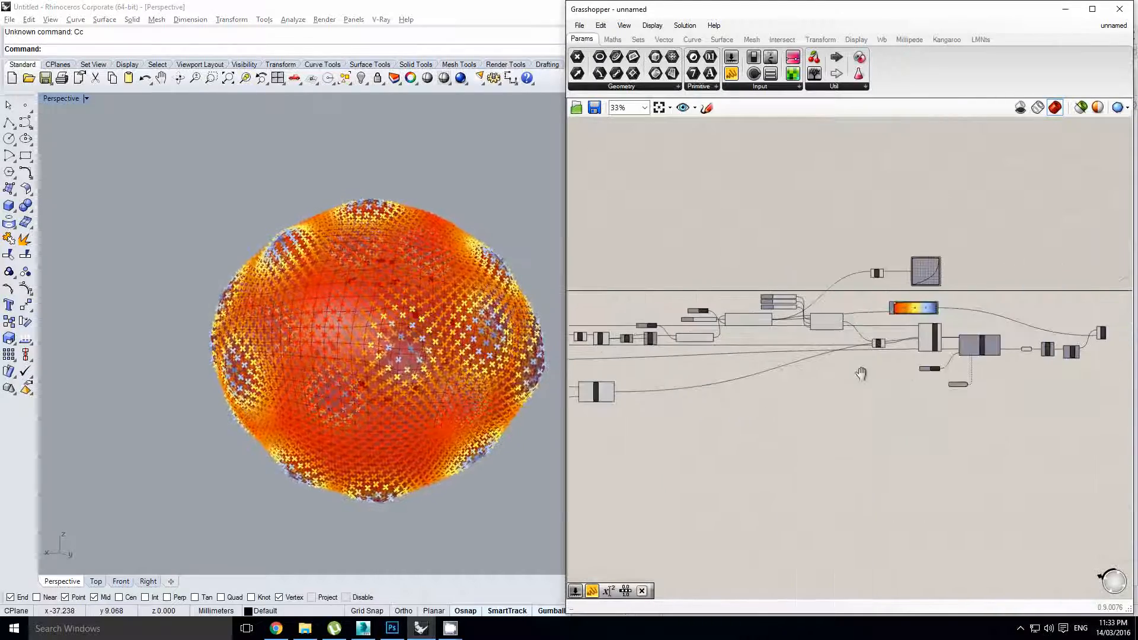
{"action": "left_click", "coordinate": [972, 379]}
{"action": "scroll", "coordinate": [970, 379], "scroll_direction": "up", "scroll_amount": 2}
{"action": "scroll", "coordinate": [966, 381], "scroll_direction": "up", "scroll_amount": 1}
{"action": "right_click_drag", "start_coordinate": [967, 382], "coordinate": [900, 391]}
{"action": "scroll", "coordinate": [900, 393], "scroll_direction": "up", "scroll_amount": 1}
{"action": "left_click", "coordinate": [875, 403]}
{"action": "double_click", "coordinate": [874, 404]}
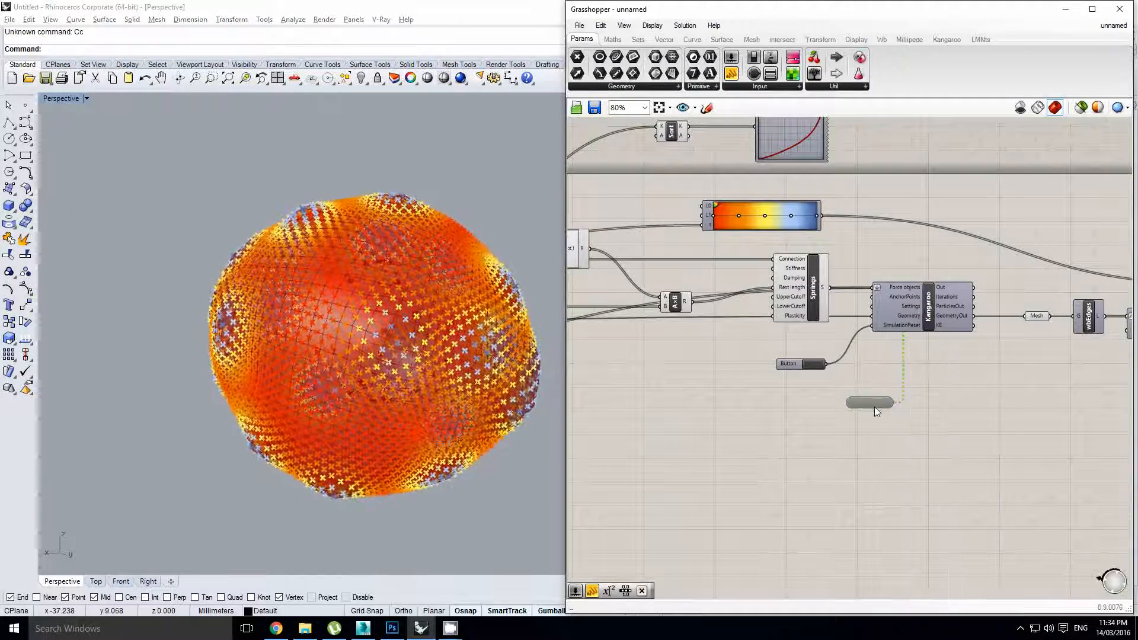
Orbit the Rhino view to inspect the settled orange sphere with bluish dimples
{"action": "right_click_drag", "start_coordinate": [924, 354], "coordinate": [904, 358]}
{"action": "scroll", "coordinate": [760, 362], "scroll_direction": "down", "scroll_amount": 2}
{"action": "right_click_drag", "start_coordinate": [760, 362], "coordinate": [870, 361]}
{"action": "mouse_move", "coordinate": [382, 358]}
{"action": "right_mouse_down"}
{"action": "mouse_move", "coordinate": [400, 346]}
{"action": "mouse_move", "coordinate": [385, 297]}
{"action": "mouse_move", "coordinate": [368, 331]}
{"action": "mouse_move", "coordinate": [384, 324]}
{"action": "mouse_move", "coordinate": [389, 339]}
{"action": "right_mouse_up"}
{"action": "scroll", "coordinate": [1025, 332], "scroll_direction": "up", "scroll_amount": 1}
{"action": "right_click_drag", "start_coordinate": [1025, 332], "coordinate": [868, 351]}
{"action": "left_click", "coordinate": [1026, 325]}
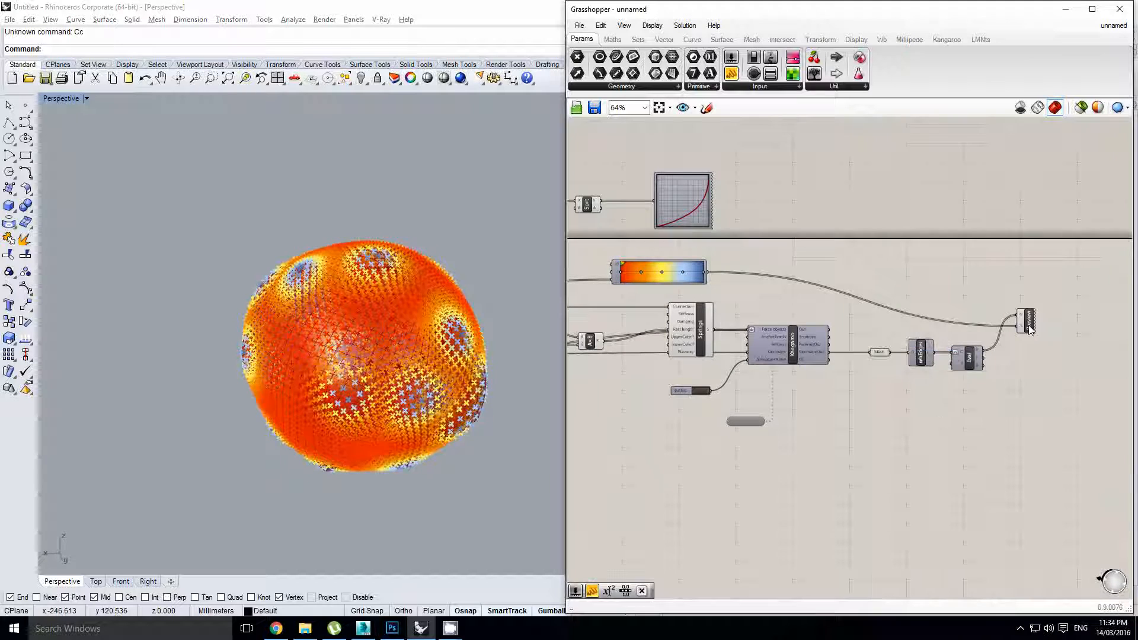
{"action": "middle_click", "coordinate": [1026, 324]}
{"action": "left_click", "coordinate": [1067, 290]}
{"action": "right_click_drag", "start_coordinate": [805, 325], "coordinate": [844, 312]}
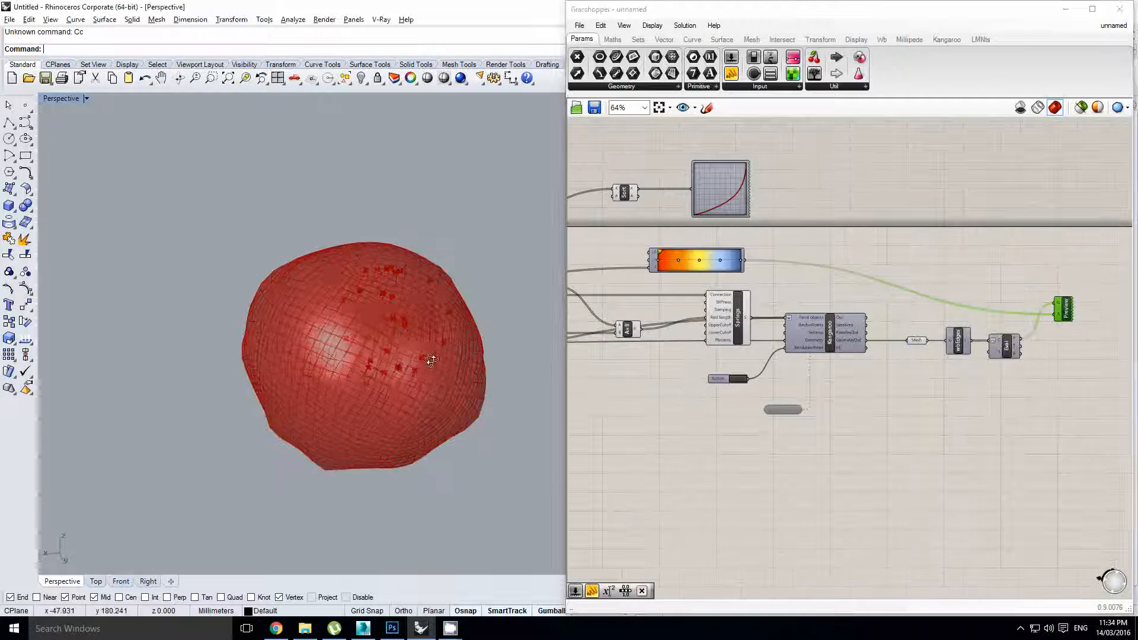
{"action": "scroll", "coordinate": [399, 340], "scroll_direction": "up", "scroll_amount": 2}
{"action": "right_click_drag", "start_coordinate": [429, 361], "coordinate": [406, 337]}
{"action": "right_click_drag", "start_coordinate": [813, 340], "coordinate": [857, 336]}
{"action": "left_click", "coordinate": [967, 336]}
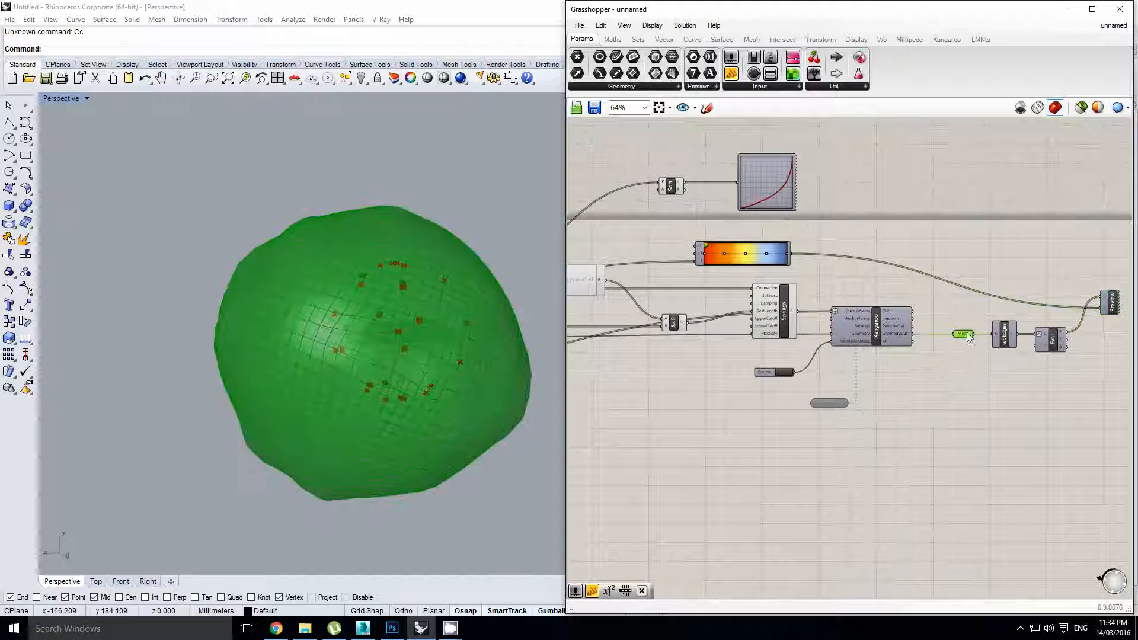
{"action": "right_click_drag", "start_coordinate": [661, 340], "coordinate": [908, 354]}
{"action": "left_click", "coordinate": [698, 372]}
{"action": "right_click_drag", "start_coordinate": [698, 372], "coordinate": [902, 367]}
{"action": "right_click_drag", "start_coordinate": [686, 368], "coordinate": [885, 363]}
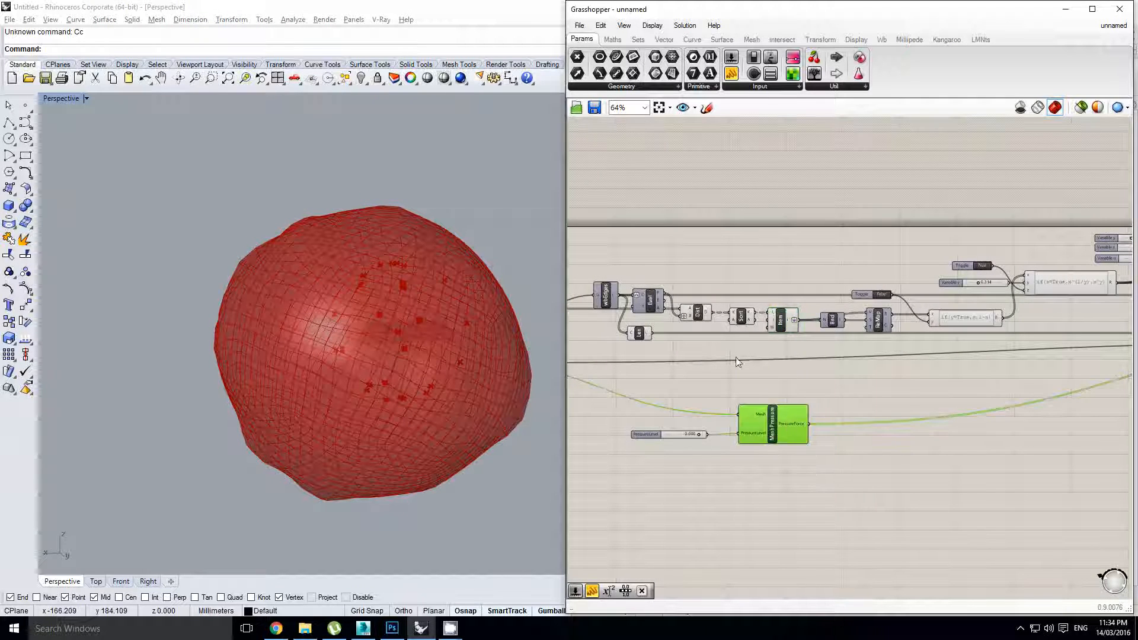
{"action": "right_click_drag", "start_coordinate": [731, 337], "coordinate": [814, 339]}
{"action": "left_click", "coordinate": [812, 361]}
{"action": "left_click", "coordinate": [834, 320]}
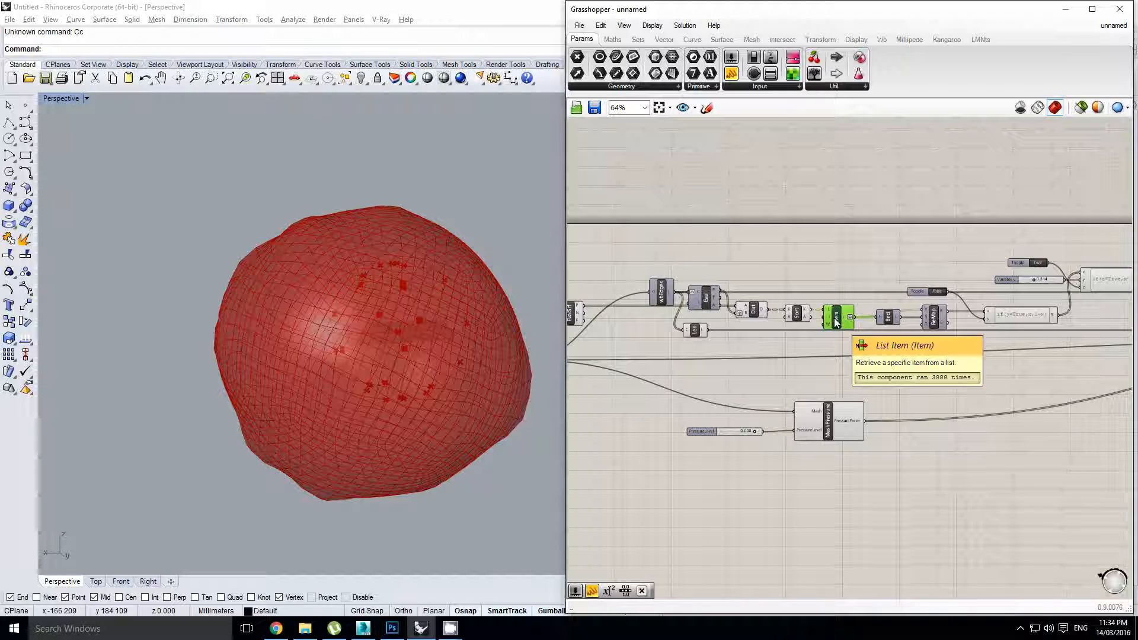
{"action": "right_click_drag", "start_coordinate": [690, 329], "coordinate": [703, 305]}
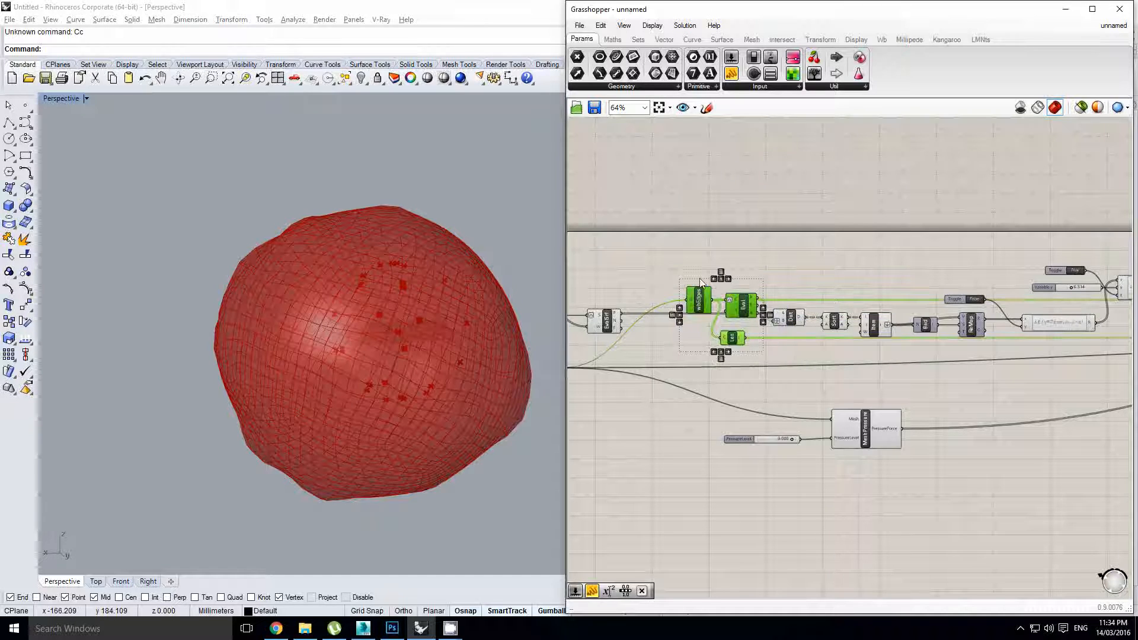
{"action": "scroll", "coordinate": [705, 307], "scroll_direction": "up", "scroll_amount": 2}
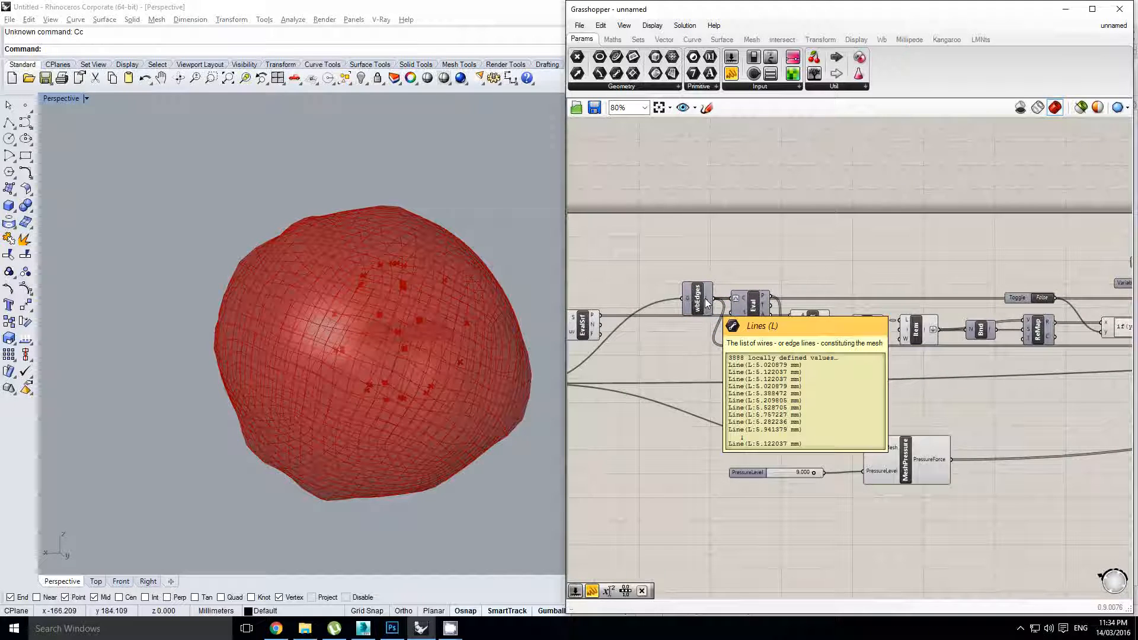
{"action": "scroll", "coordinate": [705, 304], "scroll_direction": "down", "scroll_amount": 5}
{"action": "right_click_drag", "start_coordinate": [965, 366], "coordinate": [874, 372]}
{"action": "scroll", "coordinate": [847, 390], "scroll_direction": "up", "scroll_amount": 1}
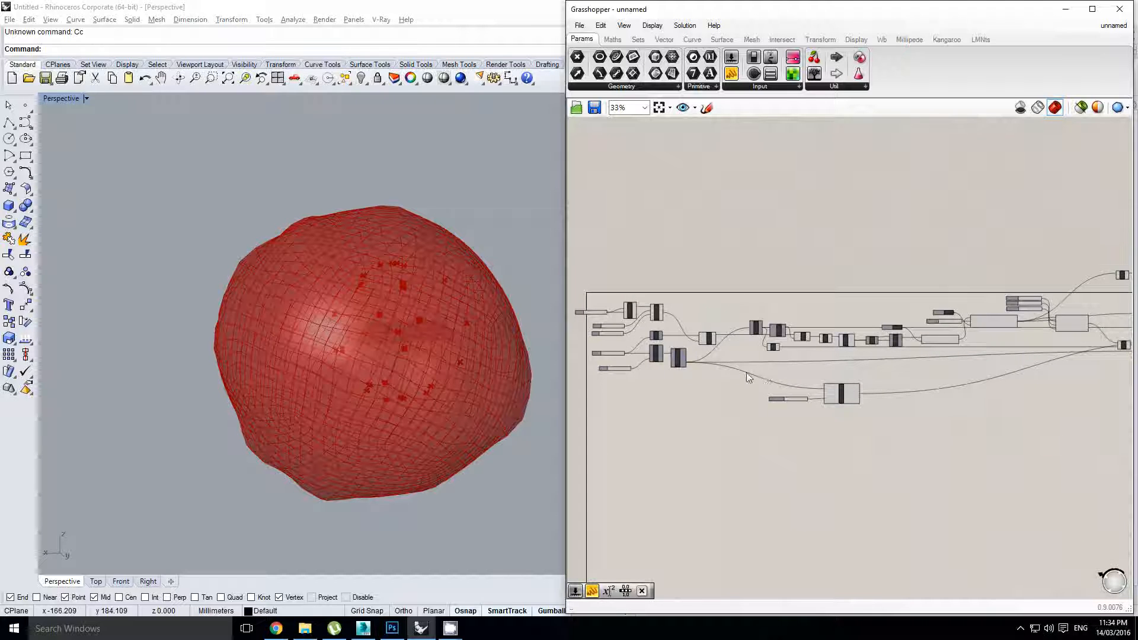
{"action": "scroll", "coordinate": [748, 377], "scroll_direction": "up", "scroll_amount": 4}
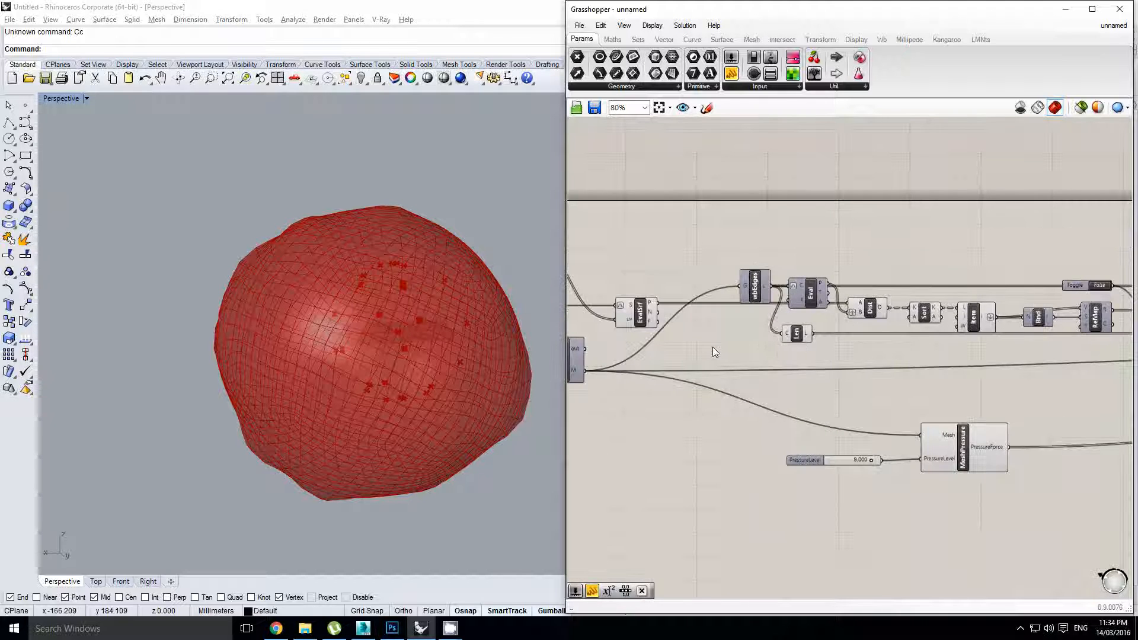
Add a Deconstruct Mesh component fed by the weldVertices mesh
{"action": "scroll", "coordinate": [743, 336], "scroll_direction": "down", "scroll_amount": 1}
{"action": "right_click_drag", "start_coordinate": [660, 355], "coordinate": [657, 354]}
{"action": "scroll", "coordinate": [754, 304], "scroll_direction": "up", "scroll_amount": 1}
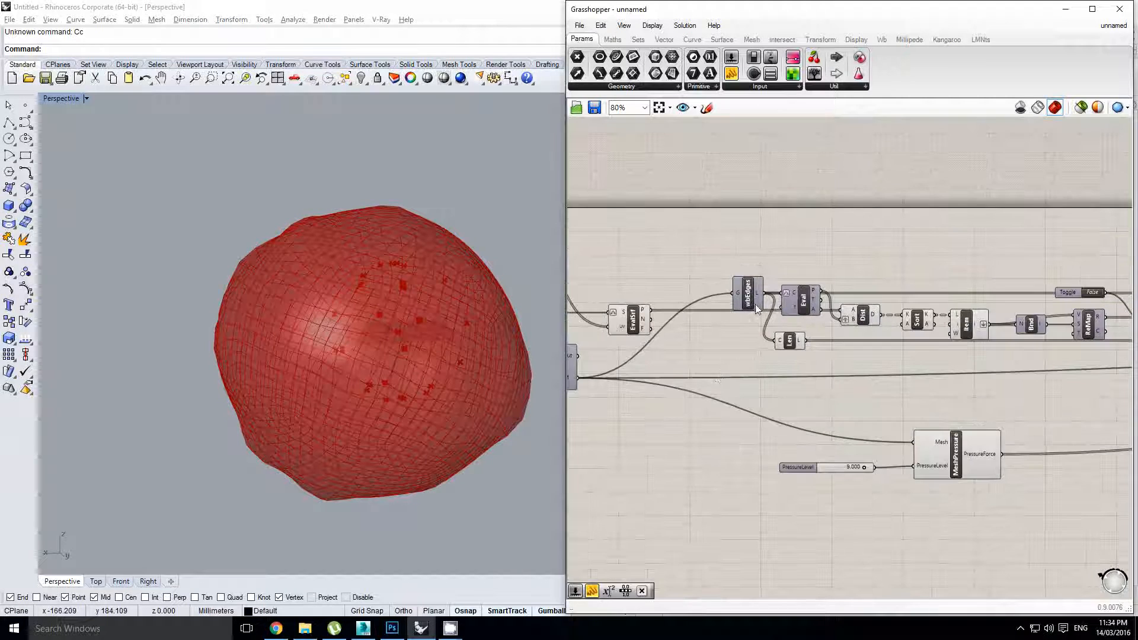
{"action": "double_click", "coordinate": [714, 369]}
{"action": "type", "text": "De"}
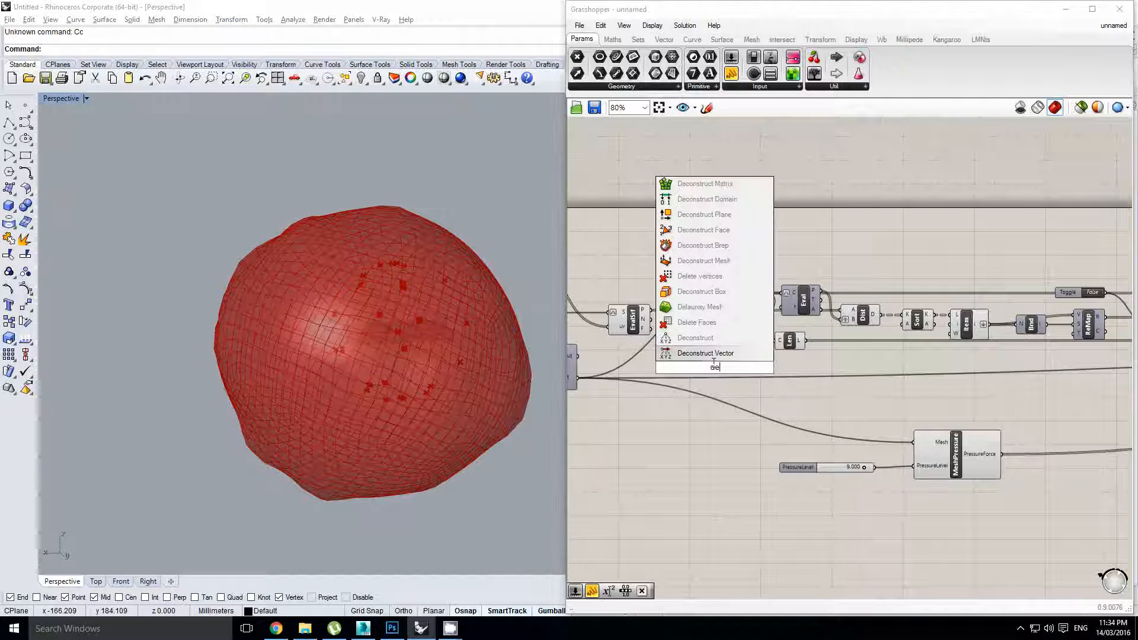
{"action": "left_click", "coordinate": [689, 356]}
{"action": "right_click", "coordinate": [641, 380]}
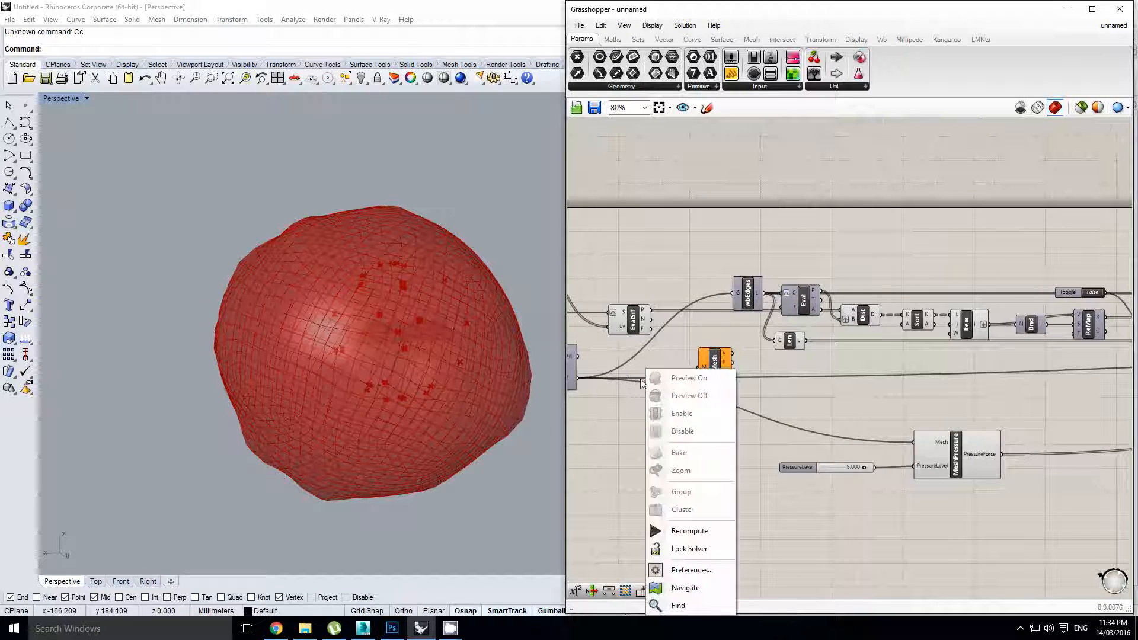
{"action": "right_click_drag", "start_coordinate": [622, 369], "coordinate": [685, 372]}
{"action": "left_click_drag", "start_coordinate": [742, 386], "coordinate": [983, 404]}
{"action": "right_click_drag", "start_coordinate": [1020, 398], "coordinate": [830, 410]}
Add a Closest Points component beside DeMesh and graft its P input
{"action": "scroll", "coordinate": [889, 408], "scroll_direction": "up", "scroll_amount": 1}
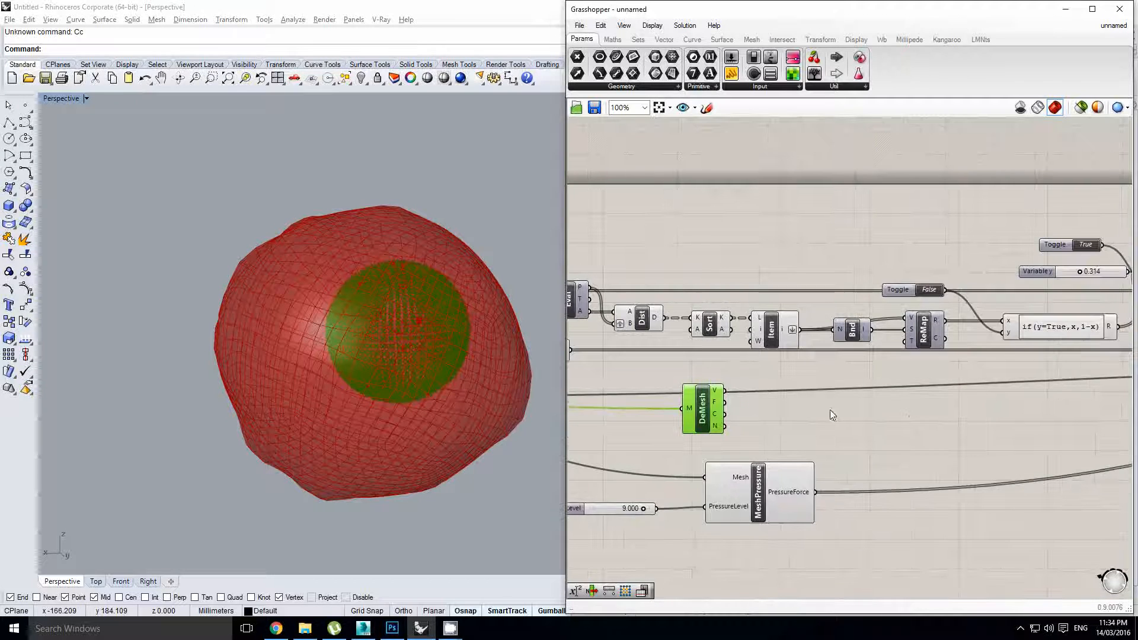
{"action": "left_click", "coordinate": [904, 415]}
{"action": "double_click", "coordinate": [904, 414]}
{"action": "type", "text": "close"}
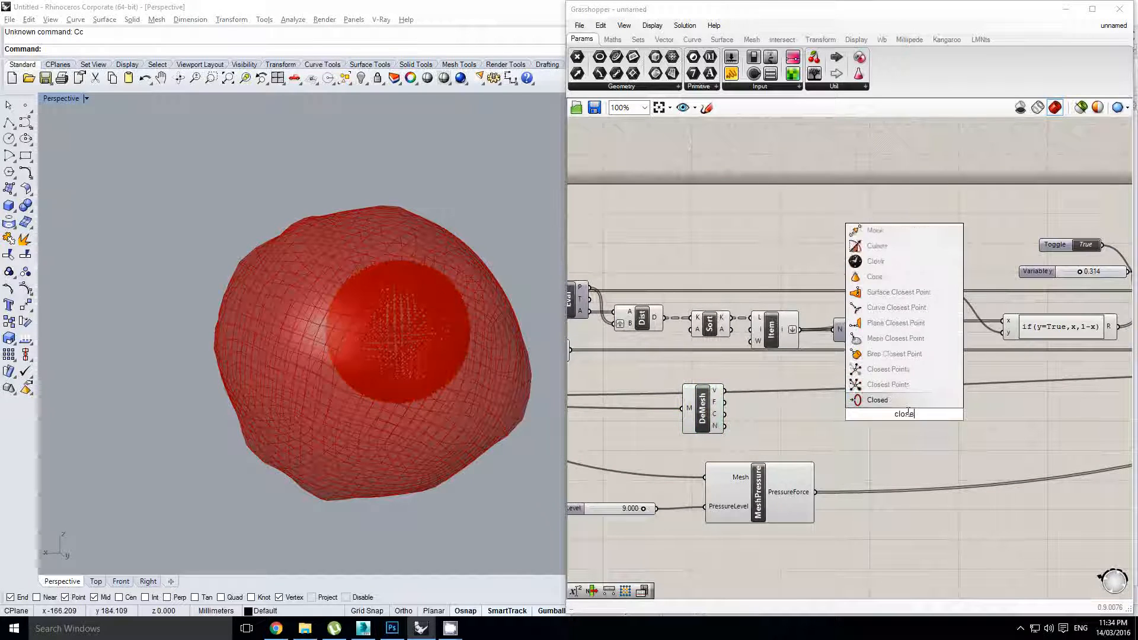
{"action": "type", "text": "s"}
{"action": "left_click", "coordinate": [918, 401]}
{"action": "scroll", "coordinate": [725, 392], "scroll_direction": "up", "scroll_amount": 1}
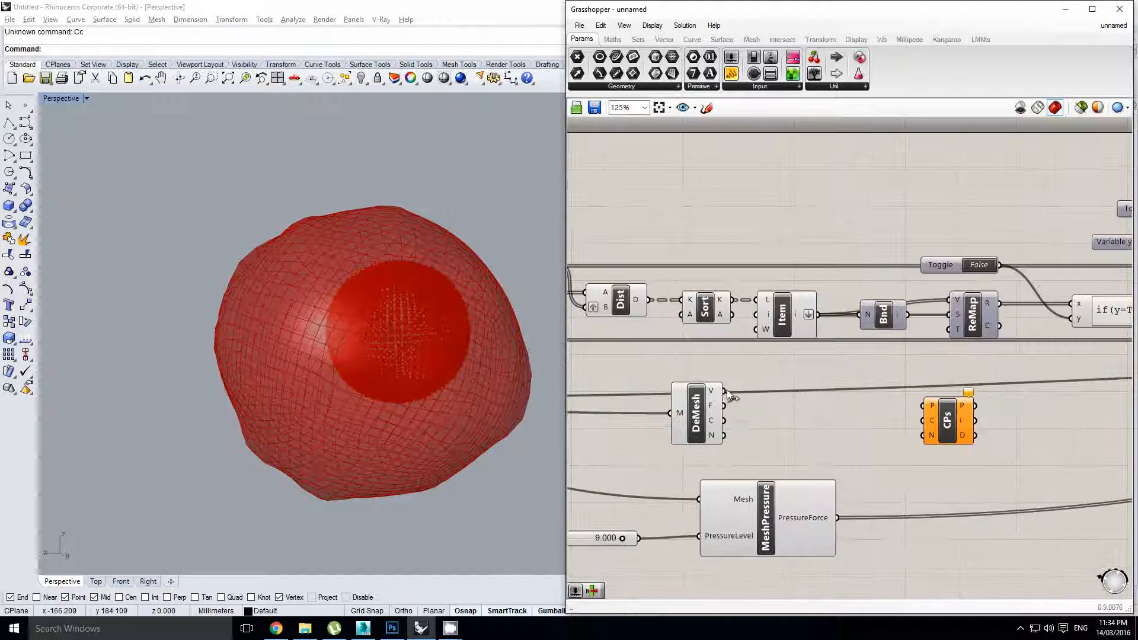
{"action": "left_click_drag", "start_coordinate": [948, 422], "coordinate": [884, 406]}
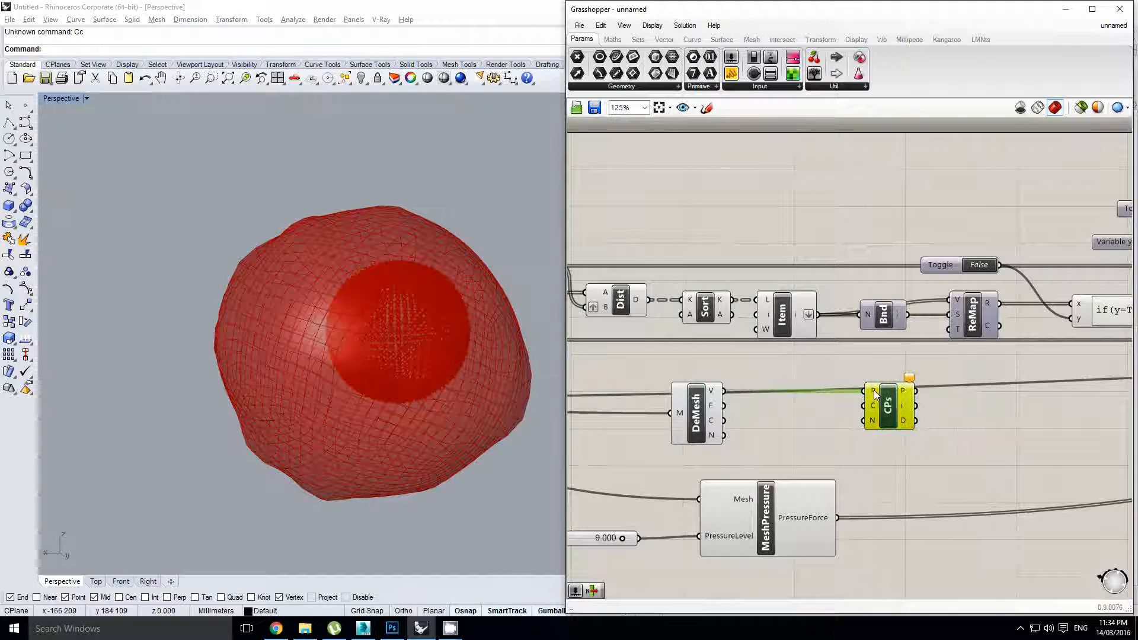
{"action": "right_click", "coordinate": [873, 390]}
{"action": "left_click", "coordinate": [924, 446]}
{"action": "right_click", "coordinate": [868, 396]}
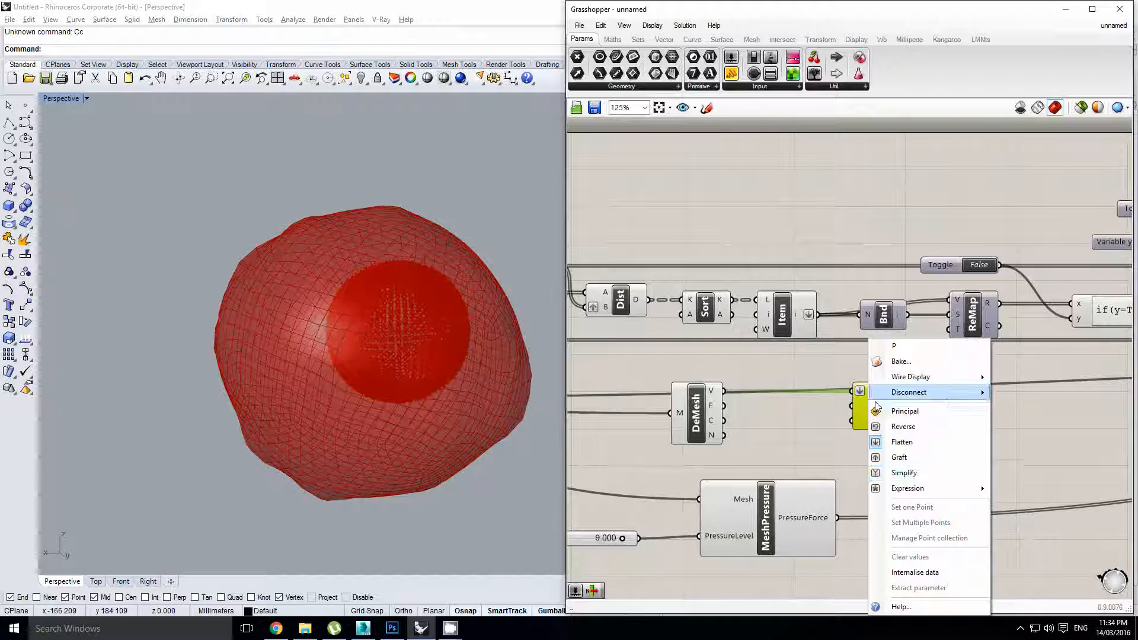
{"action": "left_click", "coordinate": [906, 458]}
Set the Closest Points count N to the integer 5
{"action": "right_click_drag", "start_coordinate": [777, 369], "coordinate": [800, 371]}
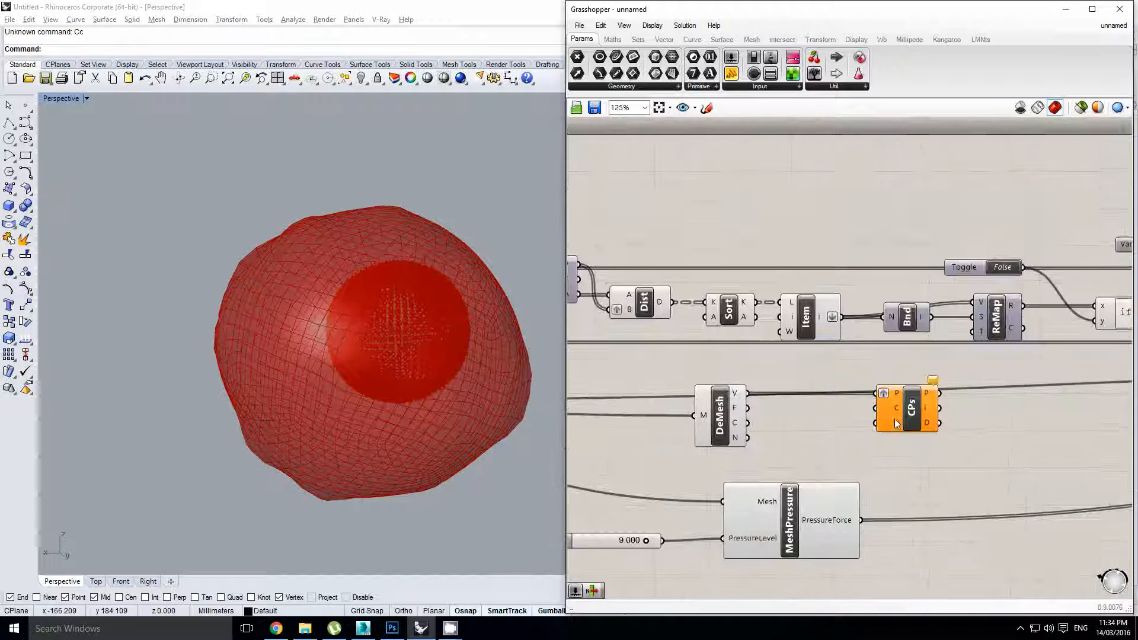
{"action": "right_click", "coordinate": [896, 422]}
{"action": "mouse_move", "coordinate": [953, 526]}
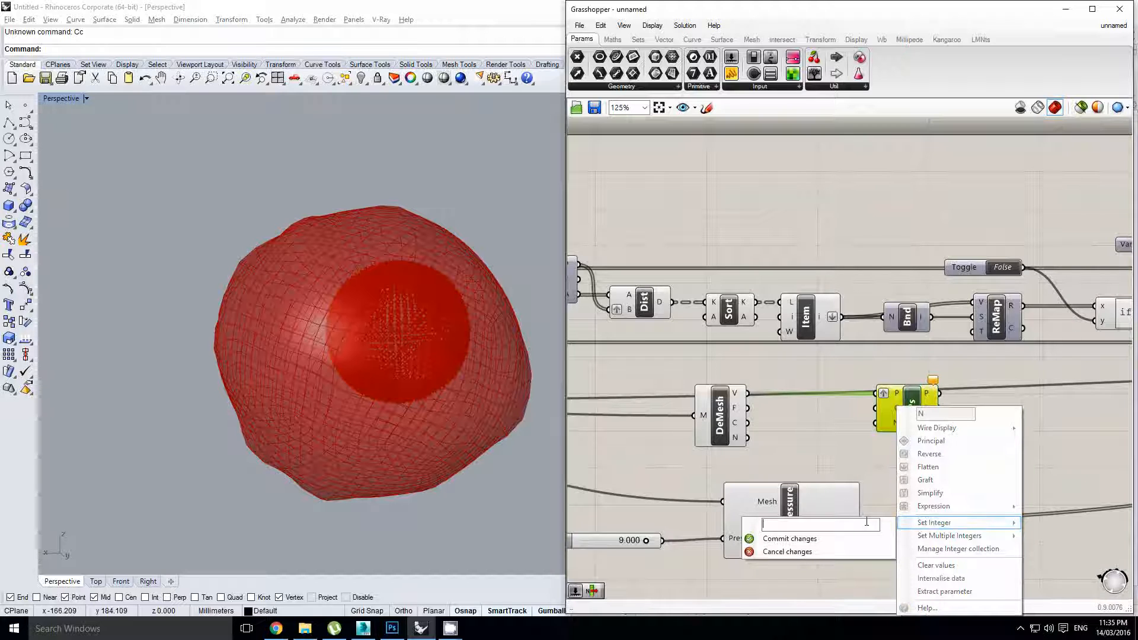
{"action": "type", "text": "5"}
{"action": "left_click", "coordinate": [840, 536]}
{"action": "right_click_drag", "start_coordinate": [865, 421], "coordinate": [853, 424]}
{"action": "left_click", "coordinate": [826, 400]}
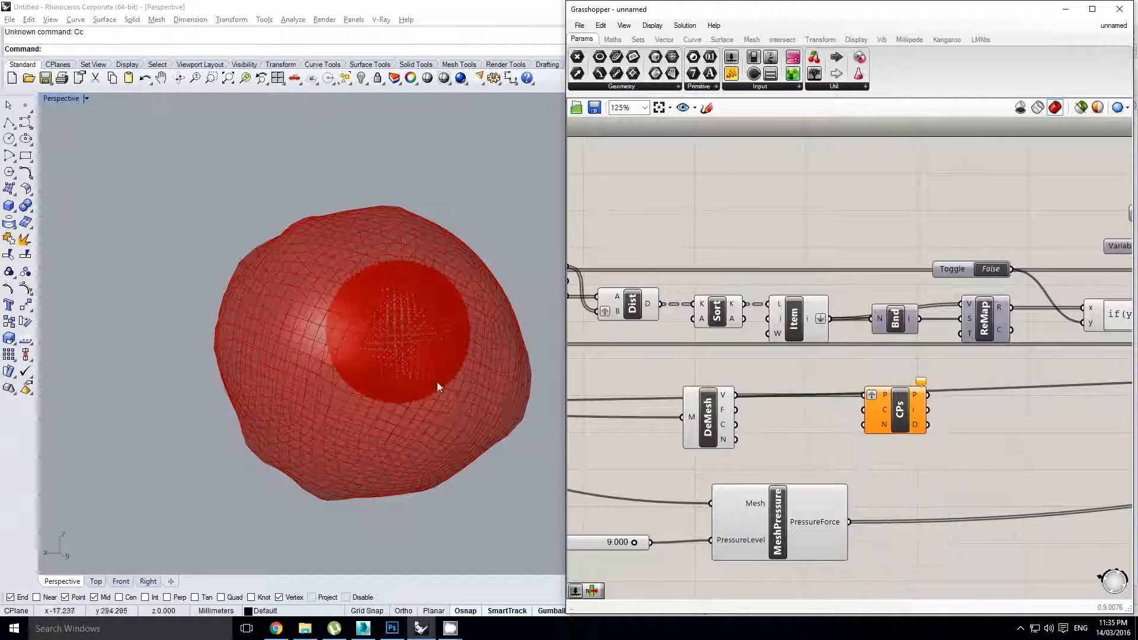
Turn on the preview of the Eval edge points
{"action": "scroll", "coordinate": [391, 351], "scroll_direction": "up", "scroll_amount": 4}
{"action": "right_click_drag", "start_coordinate": [390, 349], "coordinate": [325, 241]}
{"action": "scroll", "coordinate": [307, 241], "scroll_direction": "up", "scroll_amount": 5}
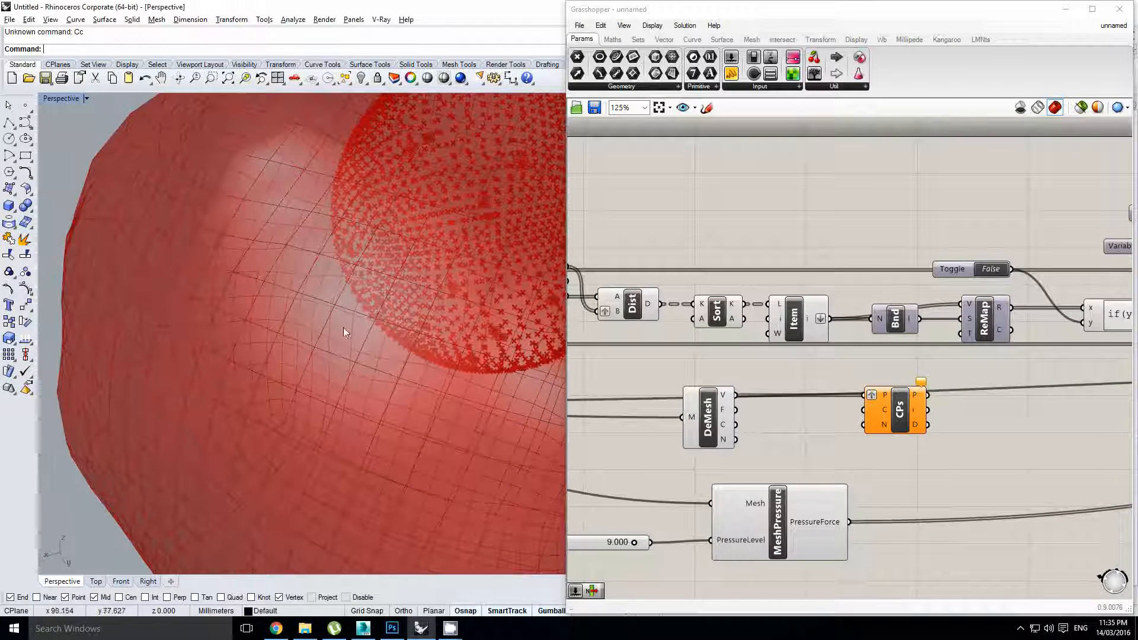
{"action": "right_click_drag", "start_coordinate": [332, 295], "coordinate": [336, 286]}
{"action": "right_click_drag", "start_coordinate": [858, 344], "coordinate": [1055, 359]}
{"action": "left_click", "coordinate": [739, 296]}
{"action": "middle_click", "coordinate": [739, 297]}
{"action": "left_click", "coordinate": [763, 273]}
Preview the Deconstruct Mesh vertices and wire the Eval points into Closest Points' C input
{"action": "scroll", "coordinate": [457, 270], "scroll_direction": "up", "scroll_amount": 6}
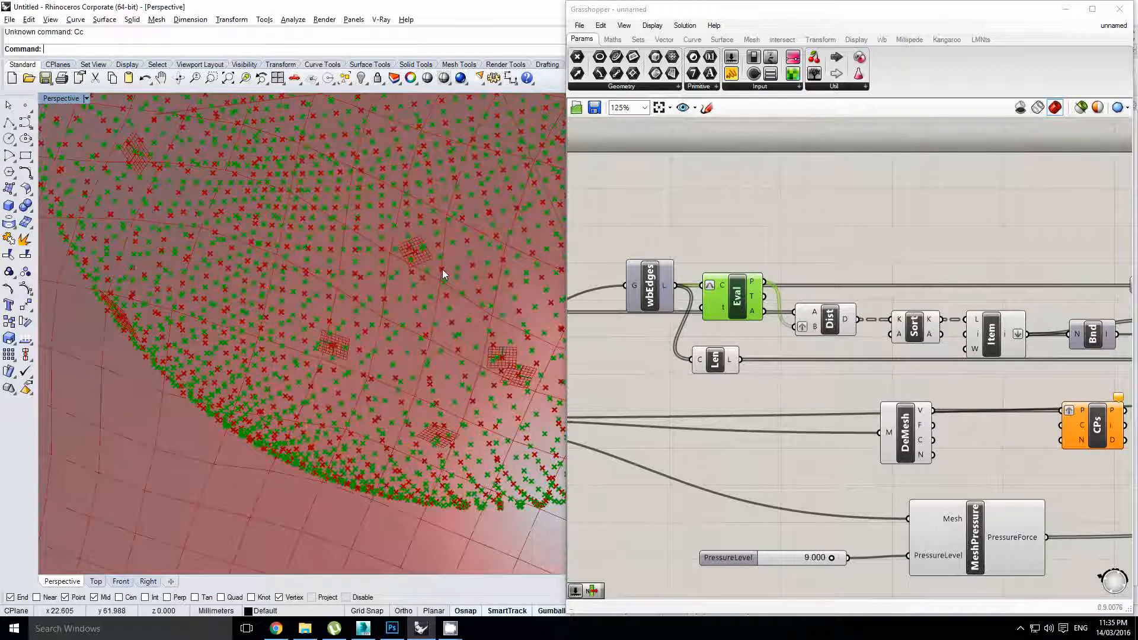
{"action": "scroll", "coordinate": [439, 287], "scroll_direction": "down", "scroll_amount": 8}
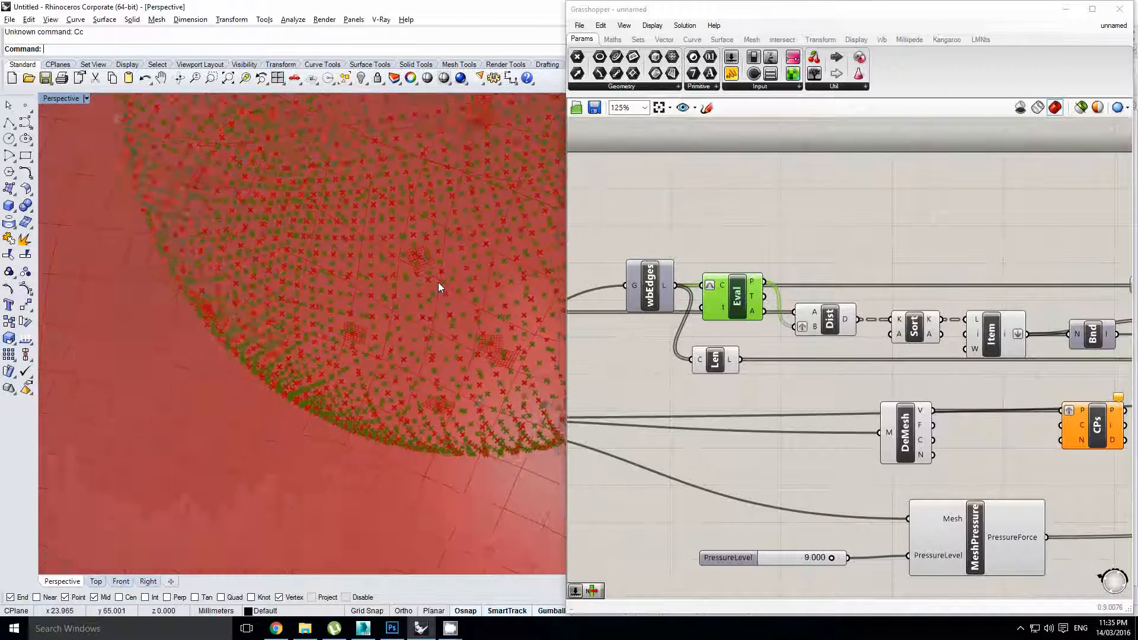
{"action": "scroll", "coordinate": [393, 335], "scroll_direction": "up", "scroll_amount": 4}
{"action": "right_click_drag", "start_coordinate": [1003, 404], "coordinate": [822, 368]}
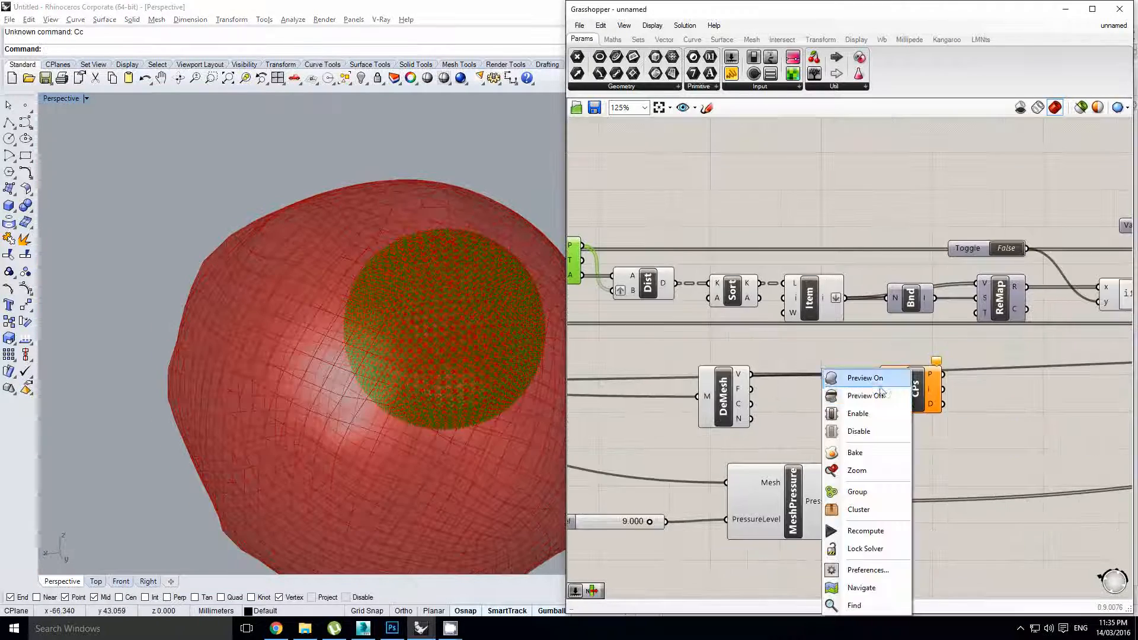
{"action": "left_click", "coordinate": [765, 341]}
{"action": "right_click_drag", "start_coordinate": [637, 282], "coordinate": [752, 336]}
{"action": "left_click", "coordinate": [804, 396]}
{"action": "left_click", "coordinate": [730, 276]}
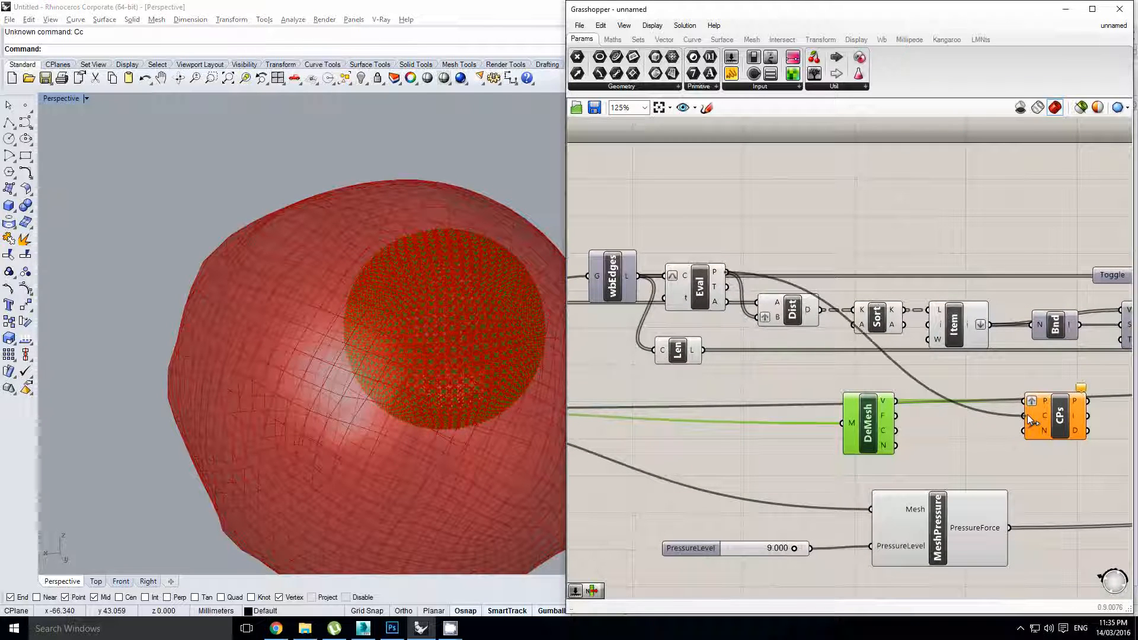
{"action": "right_click_drag", "start_coordinate": [1041, 461], "coordinate": [987, 455]}
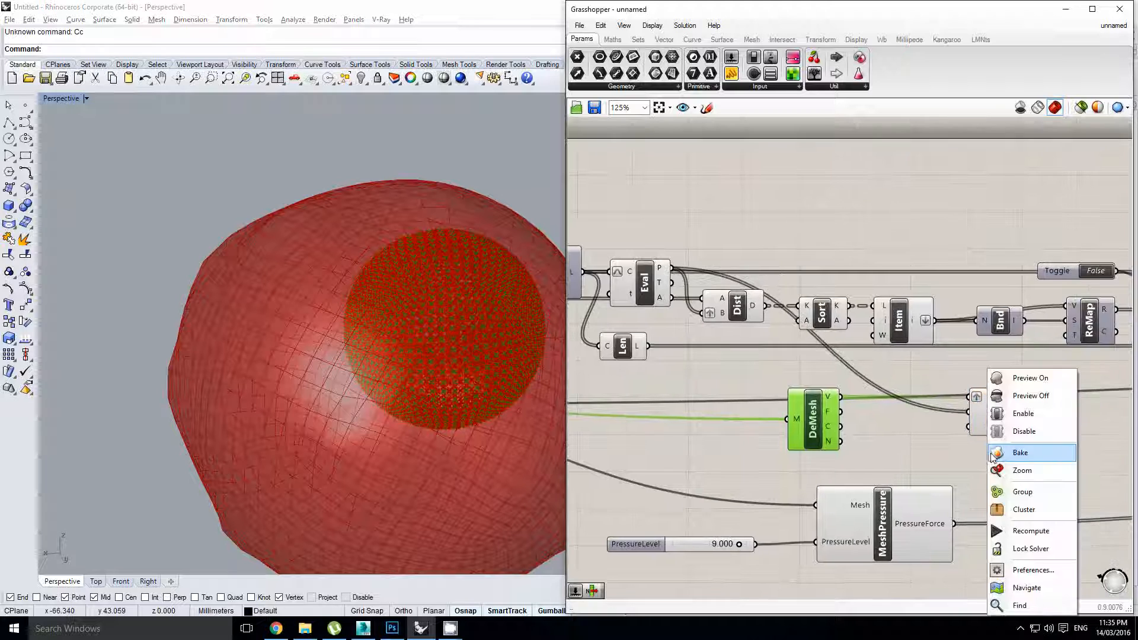
Turn off the DeMesh and Closest Points previews and move both below the Kangaroo solver
{"action": "right_click_drag", "start_coordinate": [903, 431], "coordinate": [788, 420]}
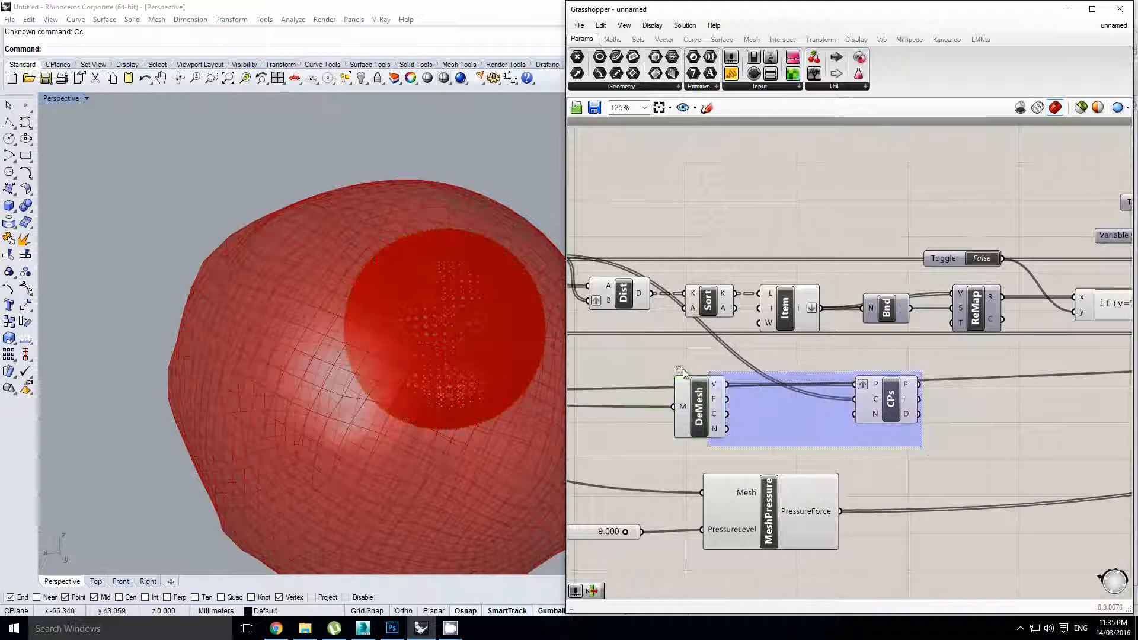
{"action": "left_click_drag", "start_coordinate": [682, 368], "coordinate": [678, 366]}
{"action": "middle_click", "coordinate": [678, 366]}
{"action": "left_click", "coordinate": [721, 331]}
{"action": "scroll", "coordinate": [758, 340], "scroll_direction": "down", "scroll_amount": 2}
{"action": "right_click_drag", "start_coordinate": [911, 402], "coordinate": [891, 402]}
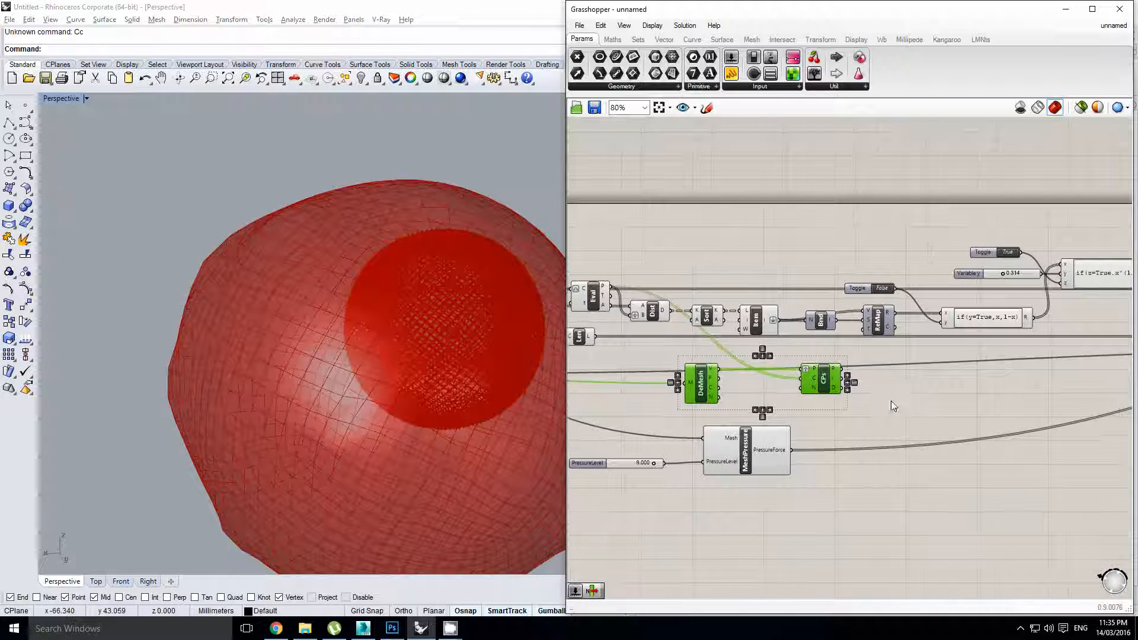
{"action": "scroll", "coordinate": [701, 363], "scroll_direction": "down", "scroll_amount": 2}
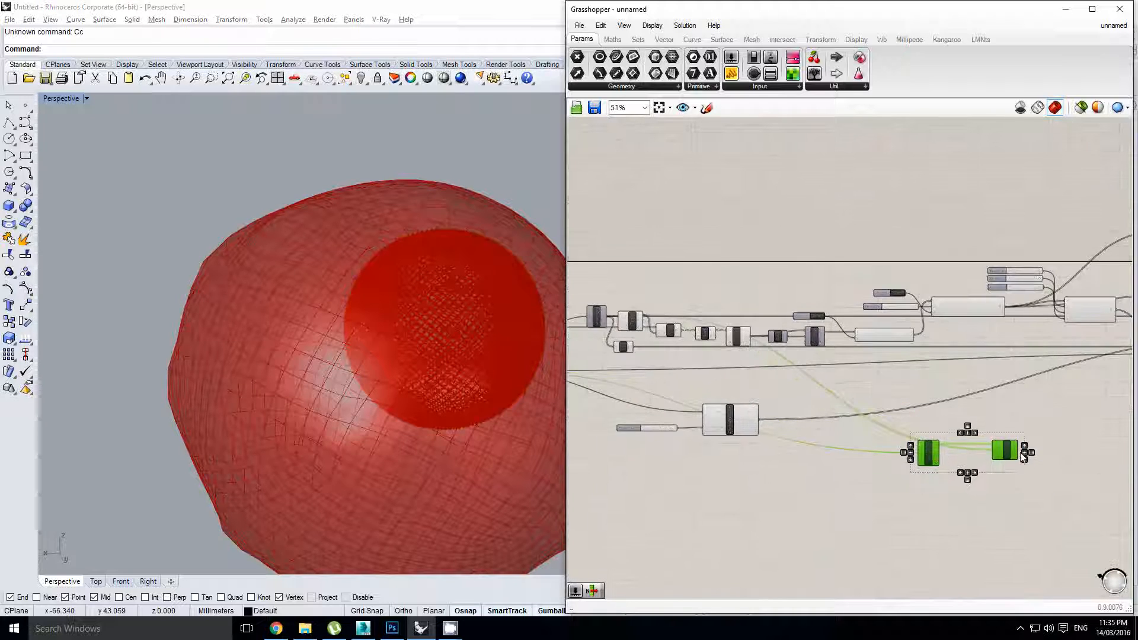
{"action": "right_click_drag", "start_coordinate": [1023, 457], "coordinate": [787, 407]}
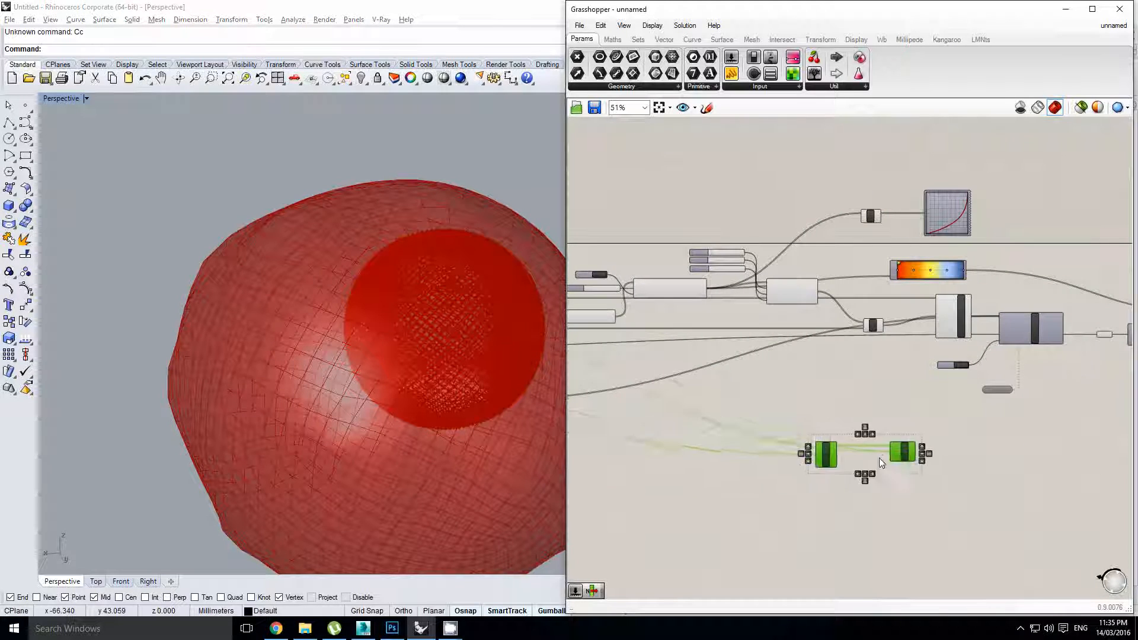
{"action": "right_click_drag", "start_coordinate": [1008, 428], "coordinate": [870, 439]}
{"action": "left_click", "coordinate": [984, 429]}
{"action": "scroll", "coordinate": [896, 464], "scroll_direction": "up", "scroll_amount": 4}
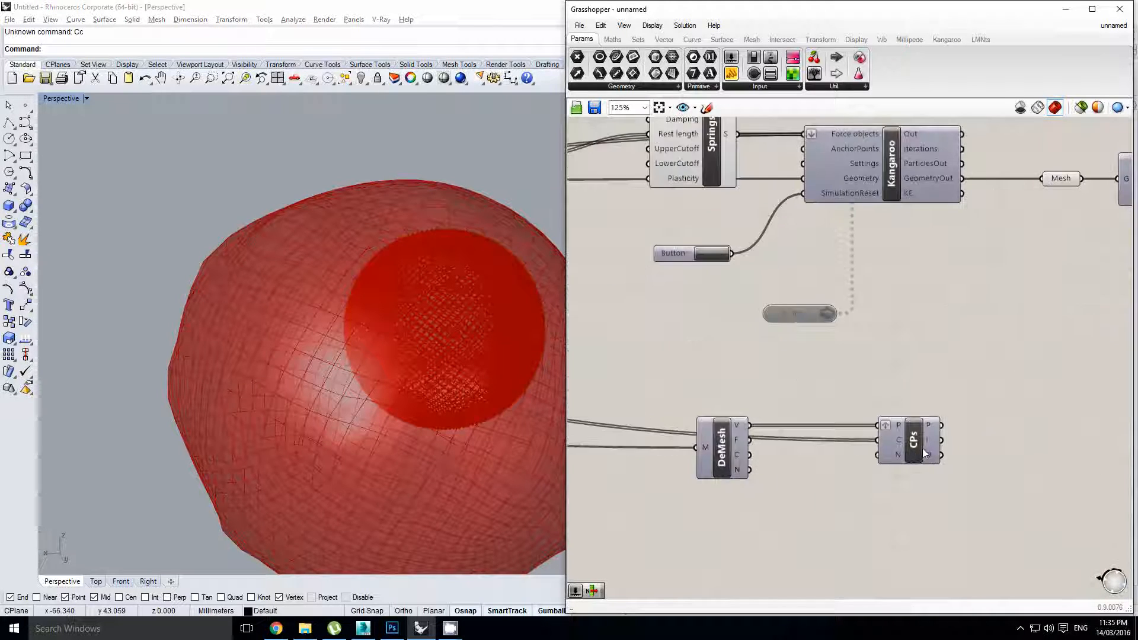
Add a List Item taking the Kangaroo output as list and Closest Points indices as i
{"action": "scroll", "coordinate": [933, 400], "scroll_direction": "down", "scroll_amount": 3}
{"action": "scroll", "coordinate": [915, 437], "scroll_direction": "up", "scroll_amount": 2}
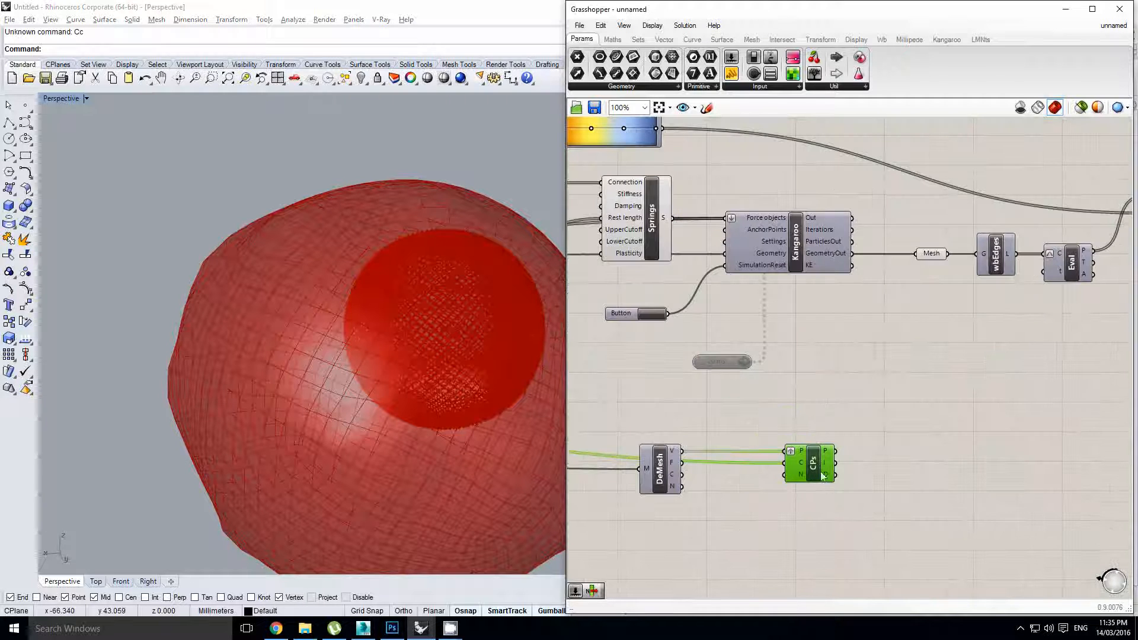
{"action": "double_click", "coordinate": [1019, 414]}
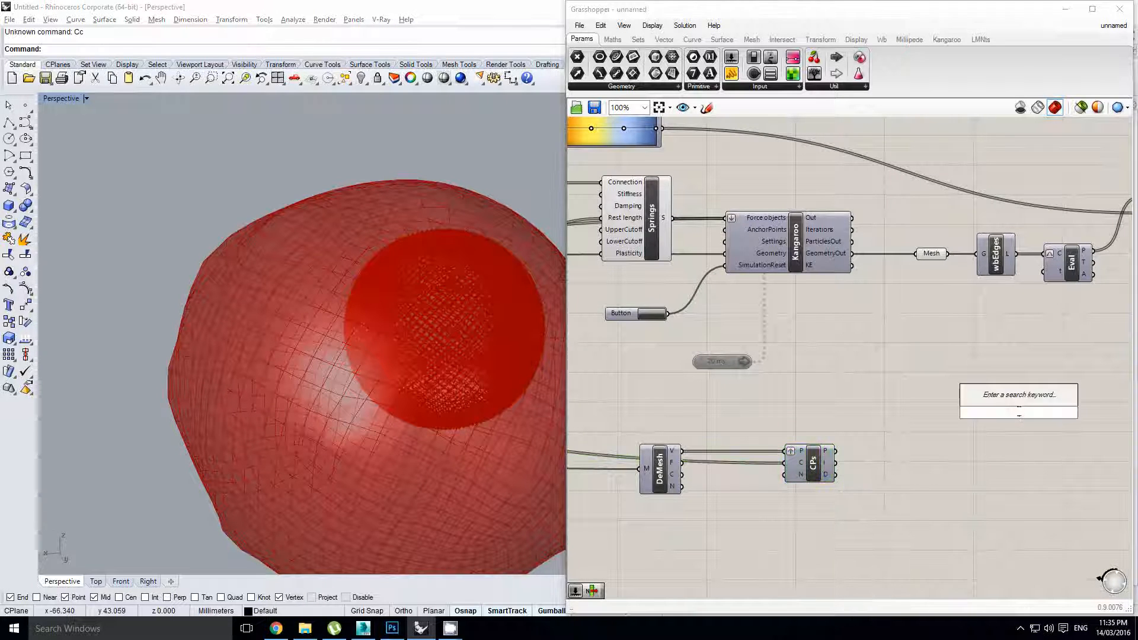
{"action": "type", "text": "list ite"}
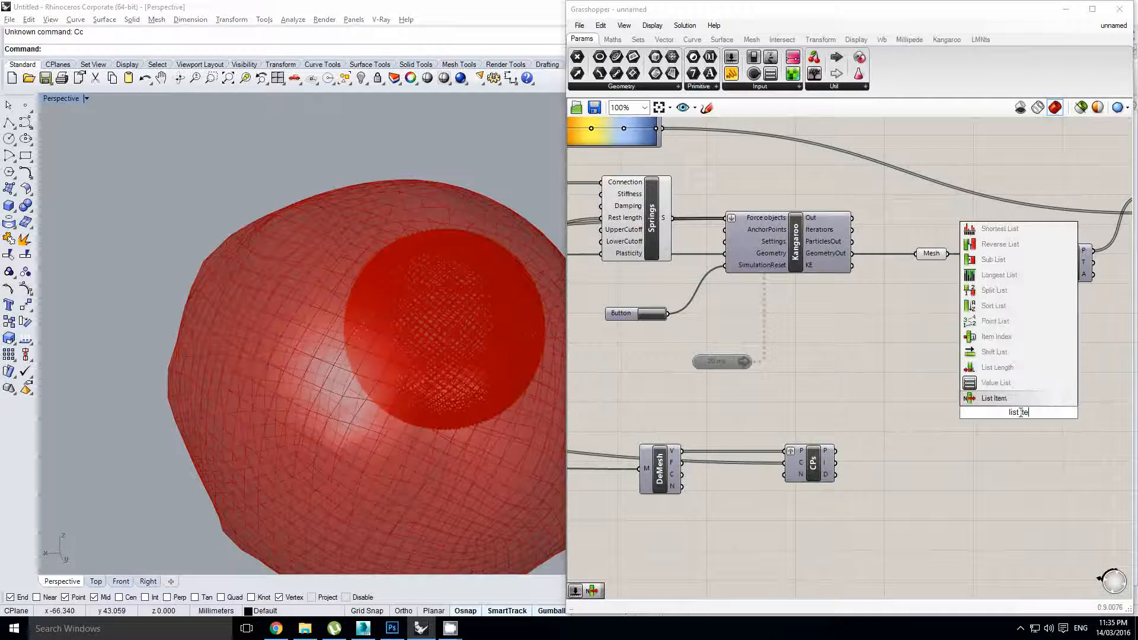
{"action": "key", "text": "Return"}
{"action": "right_click_drag", "start_coordinate": [776, 148], "coordinate": [779, 164]}
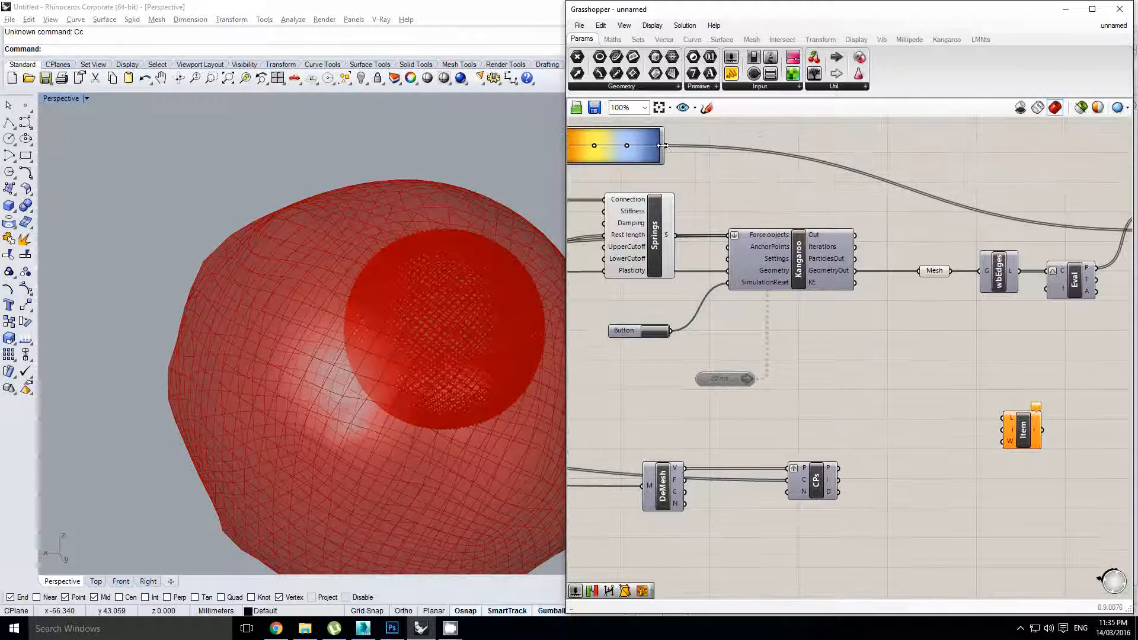
{"action": "left_click_drag", "start_coordinate": [1003, 419], "coordinate": [1004, 419]}
{"action": "right_click_drag", "start_coordinate": [919, 475], "coordinate": [883, 452]}
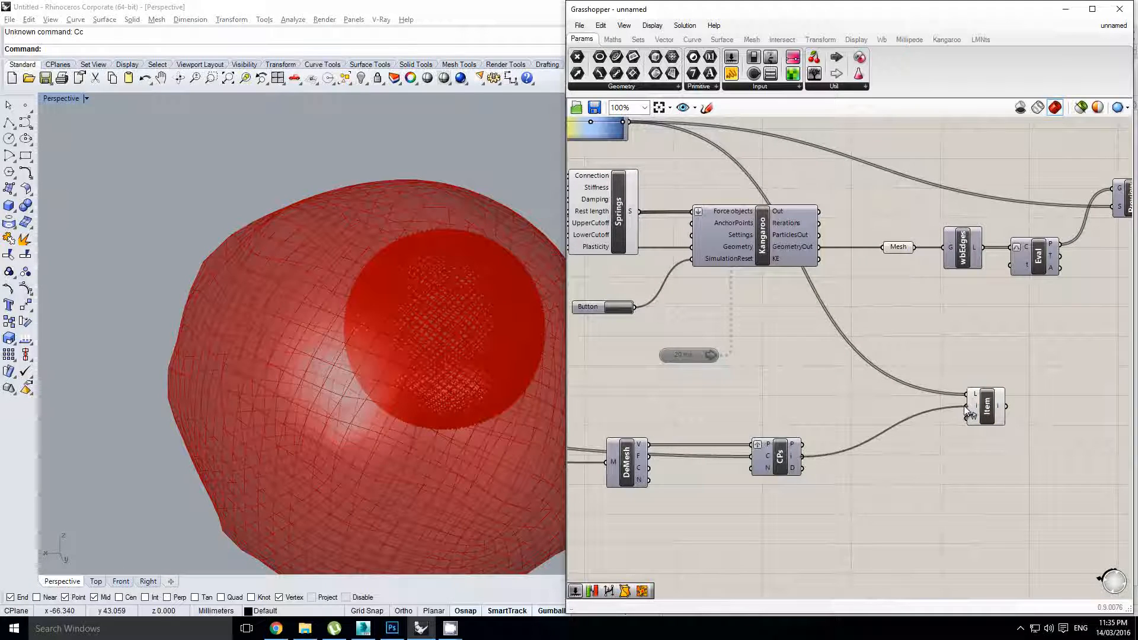
Average the picked values with a new Average component and graft its AM output
{"action": "scroll", "coordinate": [967, 417], "scroll_direction": "up", "scroll_amount": 3}
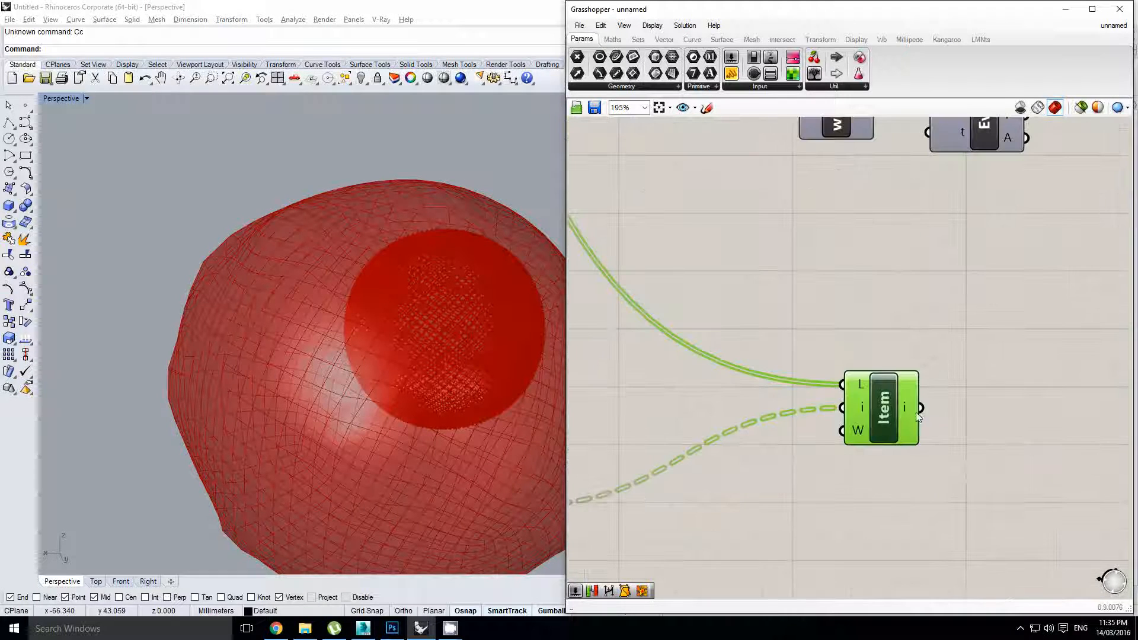
{"action": "scroll", "coordinate": [912, 410], "scroll_direction": "down", "scroll_amount": 3}
{"action": "double_click", "coordinate": [928, 401]}
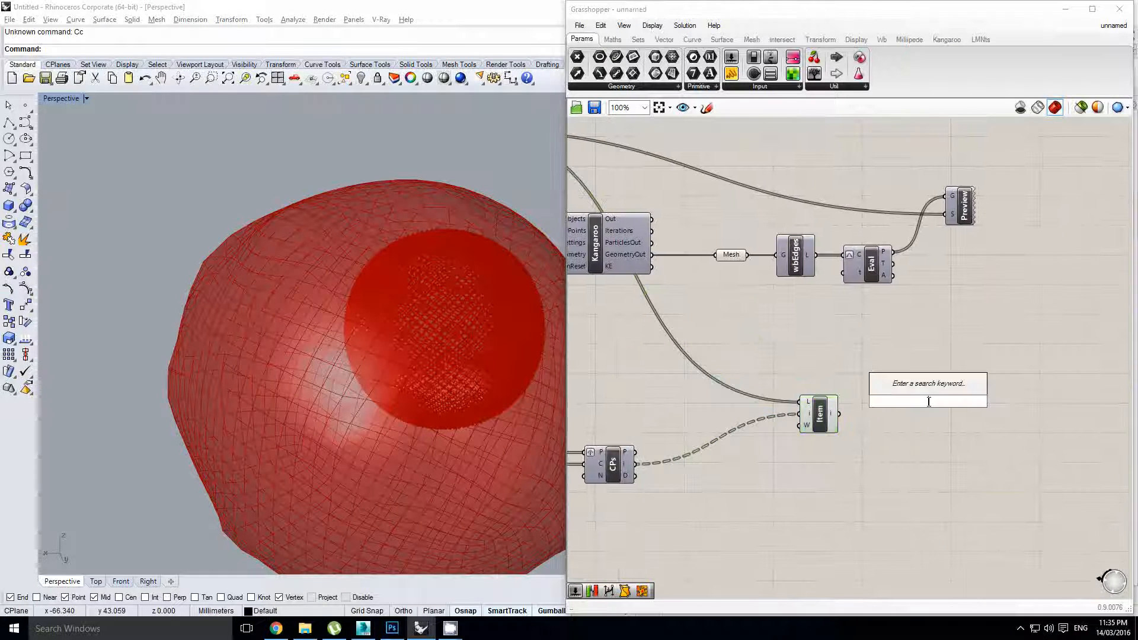
{"action": "type", "text": "a"}
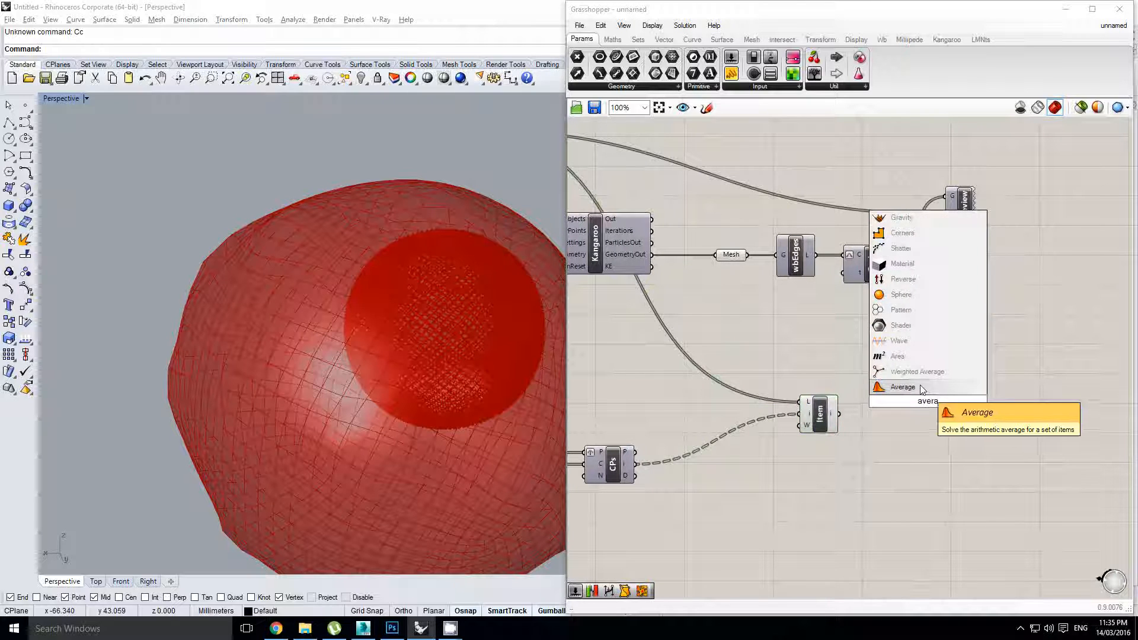
{"action": "type", "text": "vera"}
{"action": "left_click", "coordinate": [922, 389]}
{"action": "scroll", "coordinate": [869, 434], "scroll_direction": "up", "scroll_amount": 3}
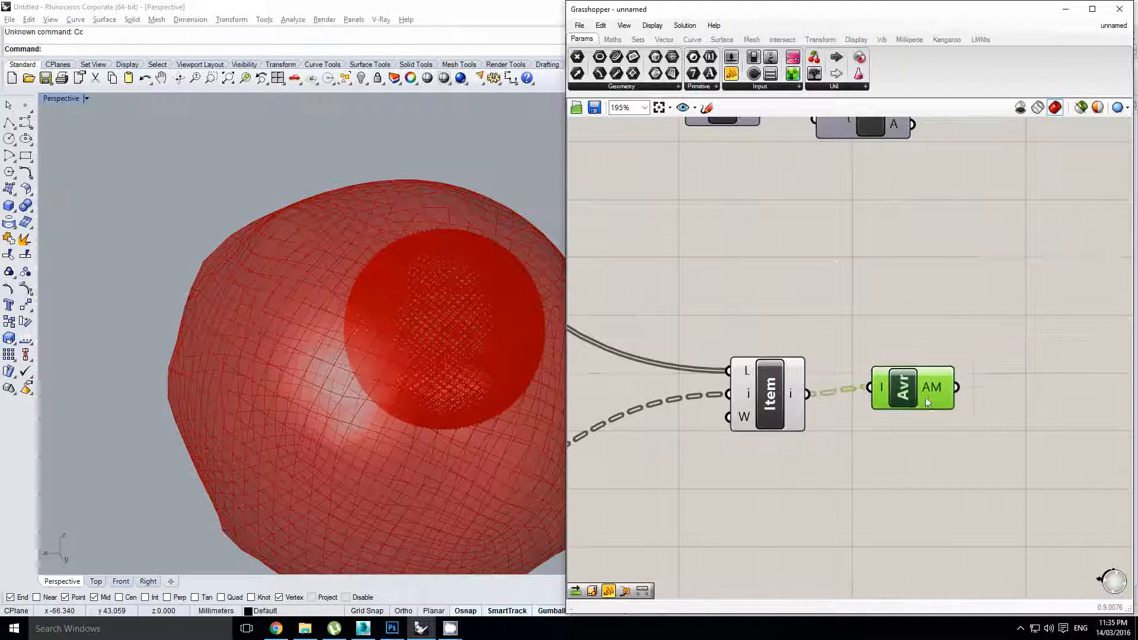
{"action": "right_click", "coordinate": [919, 395]}
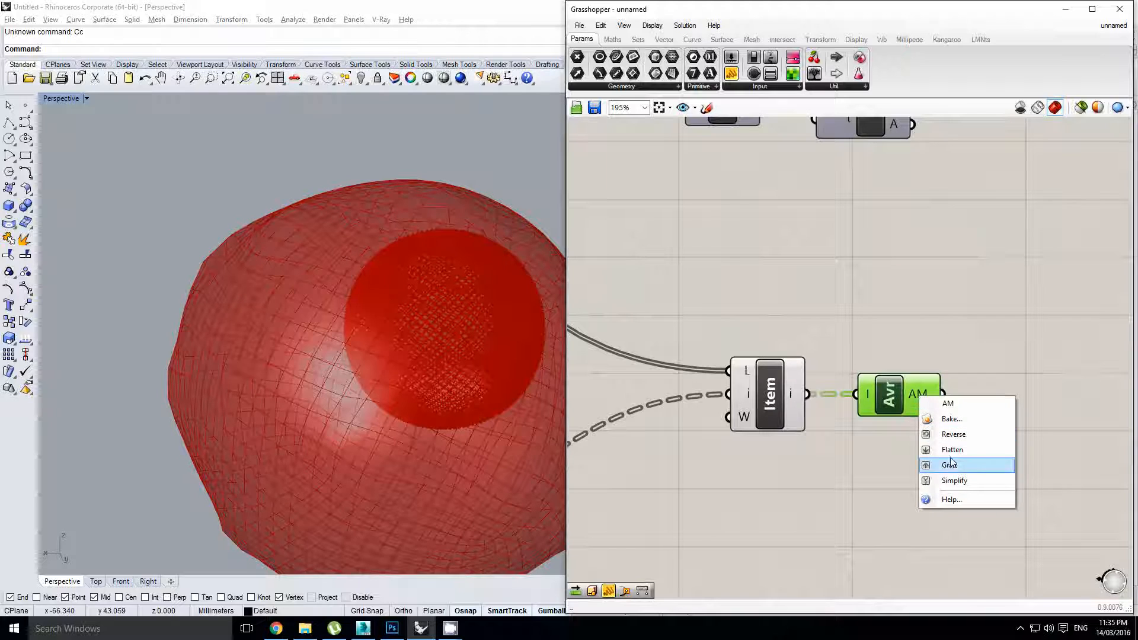
{"action": "scroll", "coordinate": [912, 441], "scroll_direction": "down", "scroll_amount": 3}
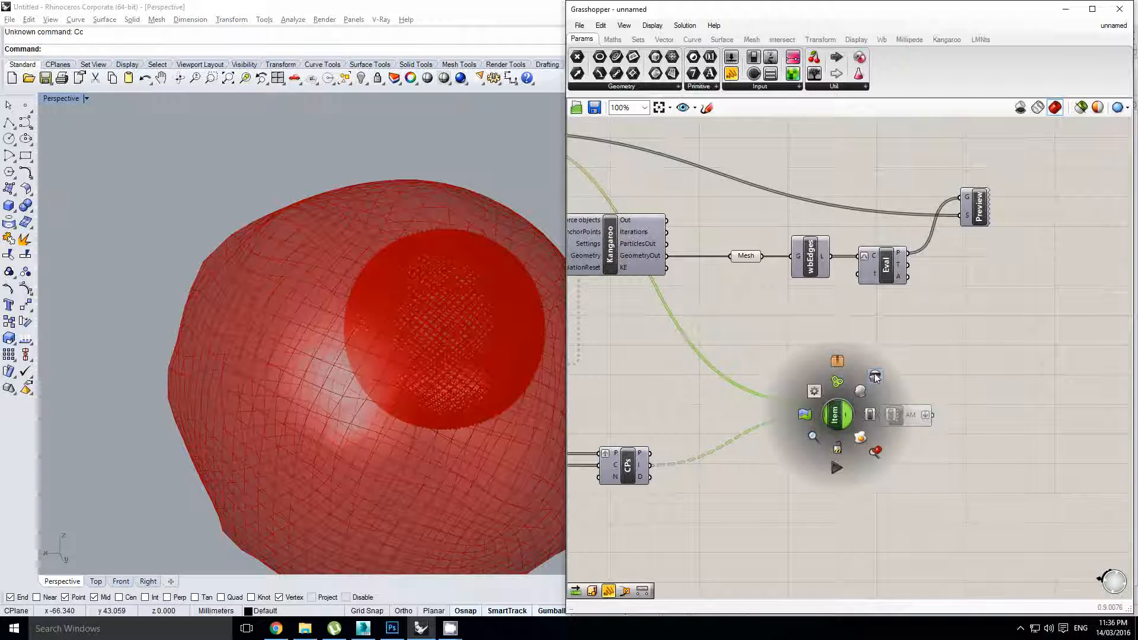
Turn off the Mesh parameter's preview
{"action": "left_click", "coordinate": [875, 376]}
{"action": "right_click_drag", "start_coordinate": [831, 364], "coordinate": [846, 376]}
{"action": "left_click", "coordinate": [846, 375]}
{"action": "left_click", "coordinate": [757, 272]}
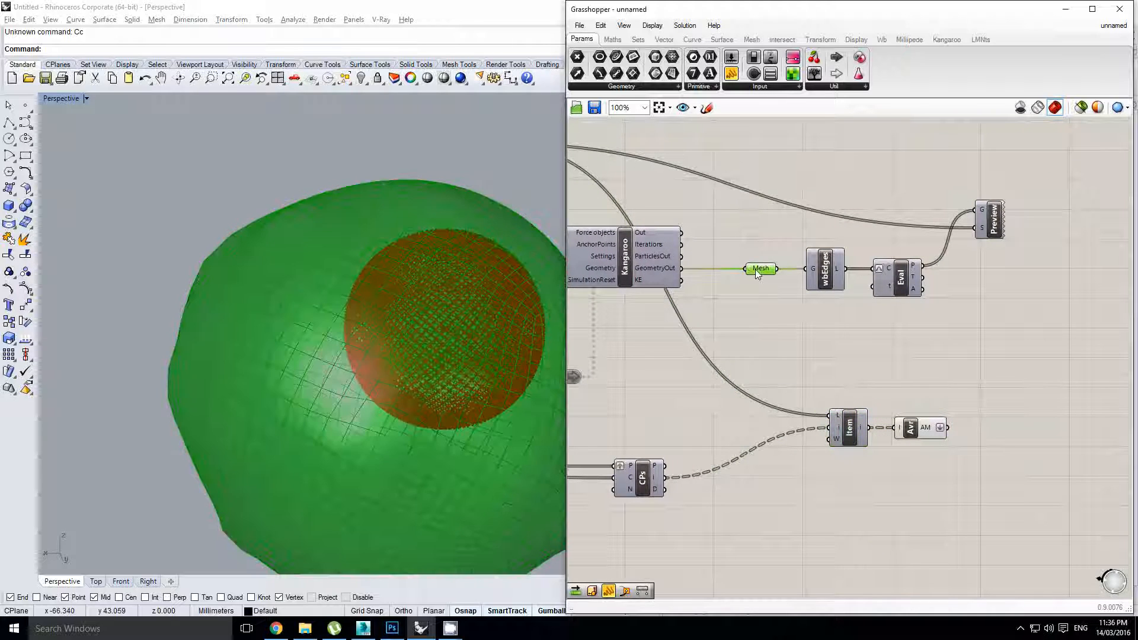
{"action": "middle_click", "coordinate": [756, 272]}
{"action": "left_click", "coordinate": [754, 219]}
Add a Mesh Colour component fed by the wbEdges mesh and the Average output
{"action": "double_click", "coordinate": [938, 360]}
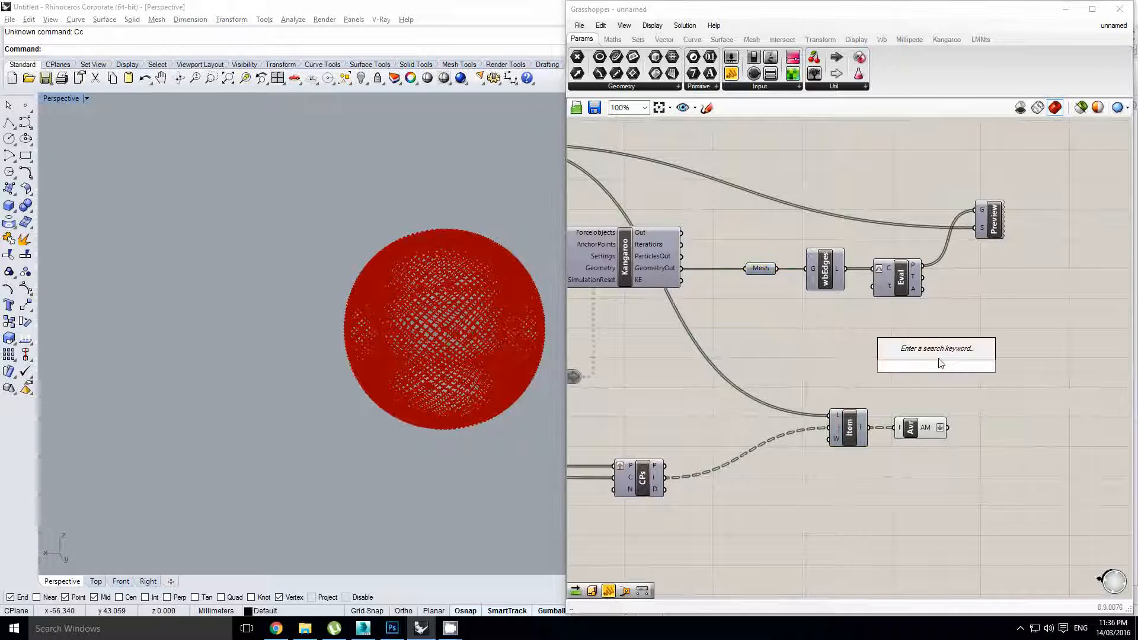
{"action": "type", "text": "mes"}
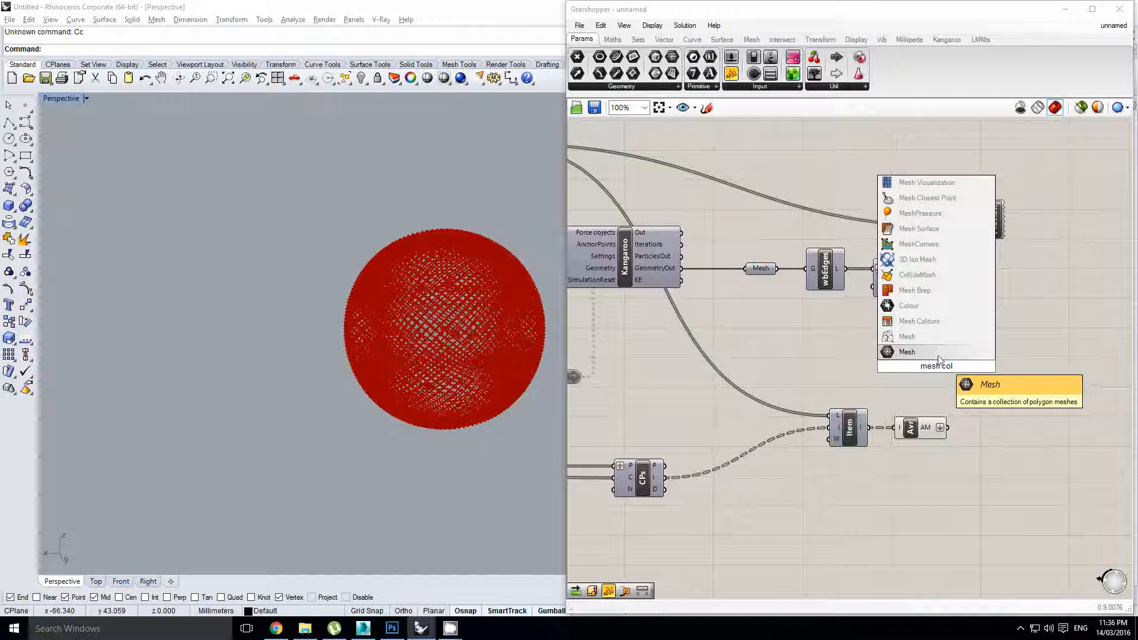
{"action": "type", "text": "h col"}
{"action": "left_click", "coordinate": [922, 323]}
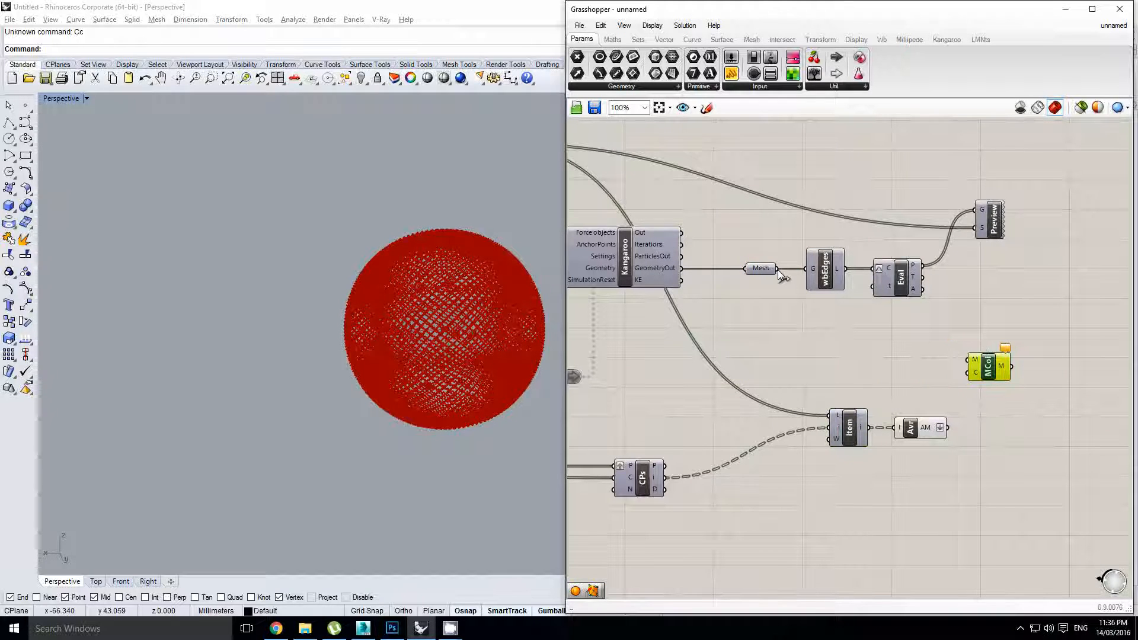
{"action": "left_click_drag", "start_coordinate": [969, 354], "coordinate": [969, 369]}
{"action": "scroll", "coordinate": [951, 424], "scroll_direction": "up", "scroll_amount": 1}
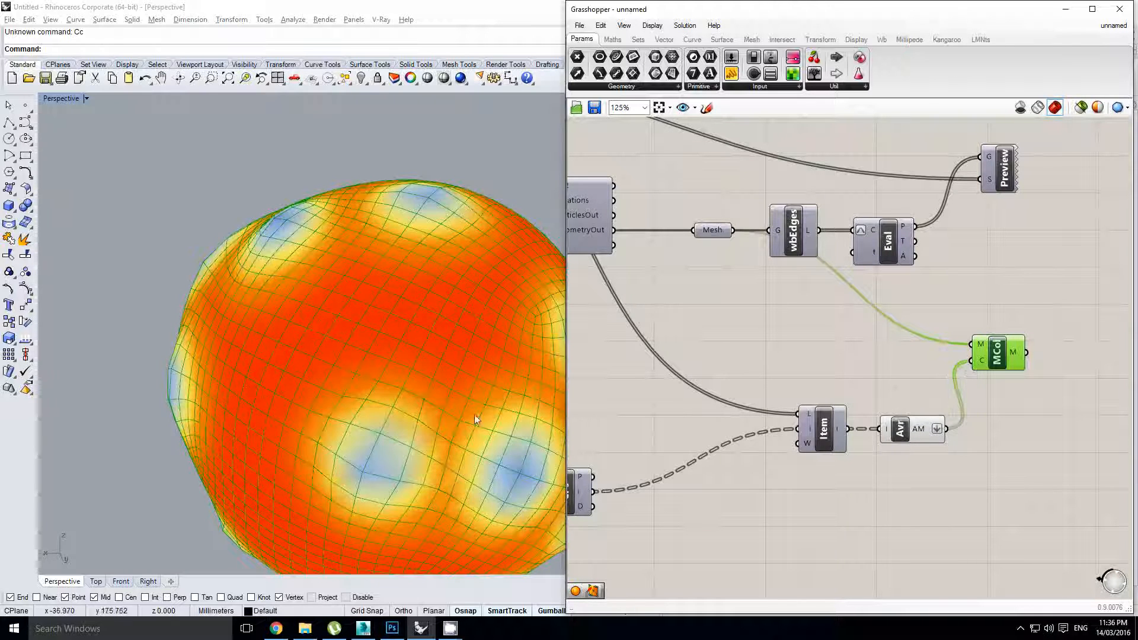
{"action": "scroll", "coordinate": [401, 359], "scroll_direction": "down", "scroll_amount": 5}
{"action": "scroll", "coordinate": [415, 369], "scroll_direction": "up", "scroll_amount": 4}
{"action": "right_click_drag", "start_coordinate": [415, 369], "coordinate": [378, 392]}
{"action": "scroll", "coordinate": [383, 343], "scroll_direction": "down", "scroll_amount": 4}
{"action": "scroll", "coordinate": [383, 344], "scroll_direction": "up", "scroll_amount": 4}
{"action": "scroll", "coordinate": [296, 323], "scroll_direction": "down", "scroll_amount": 4}
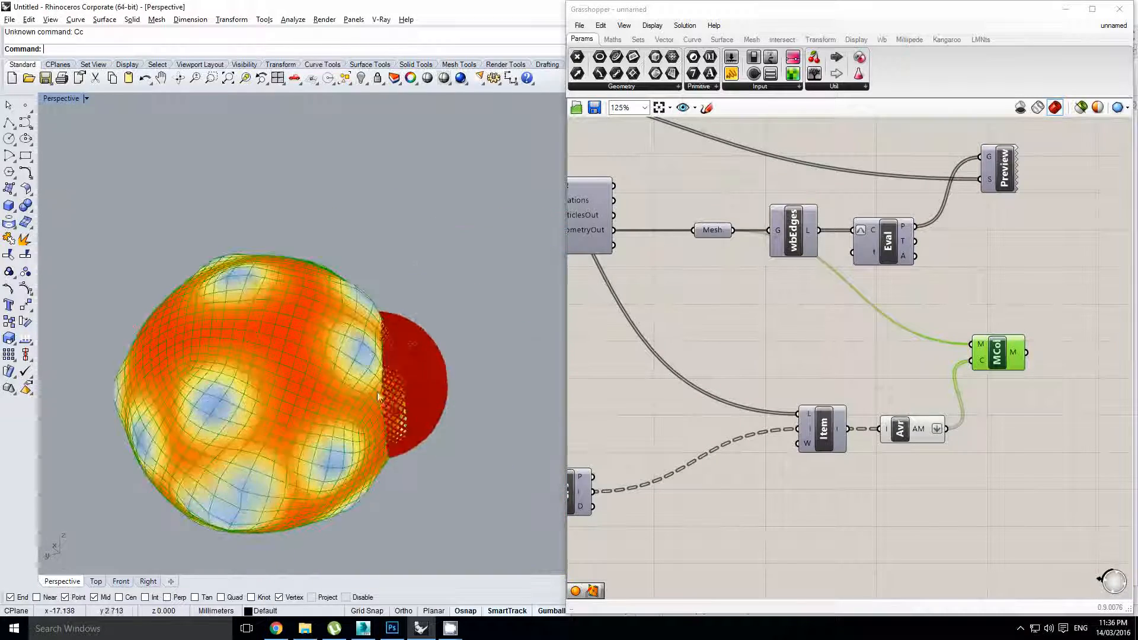
Hide the previews of a box-selected group of upstream components
{"action": "right_click_drag", "start_coordinate": [748, 345], "coordinate": [1049, 369]}
{"action": "scroll", "coordinate": [1049, 369], "scroll_direction": "down", "scroll_amount": 1}
{"action": "right_click_drag", "start_coordinate": [855, 356], "coordinate": [938, 362]}
{"action": "left_click", "coordinate": [953, 357]}
{"action": "scroll", "coordinate": [953, 357], "scroll_direction": "down", "scroll_amount": 5}
{"action": "right_click_drag", "start_coordinate": [656, 333], "coordinate": [836, 356]}
{"action": "scroll", "coordinate": [836, 356], "scroll_direction": "up", "scroll_amount": 3}
{"action": "right_click_drag", "start_coordinate": [739, 376], "coordinate": [859, 379]}
{"action": "left_click_drag", "start_coordinate": [866, 376], "coordinate": [709, 293]}
{"action": "left_click", "coordinate": [747, 255]}
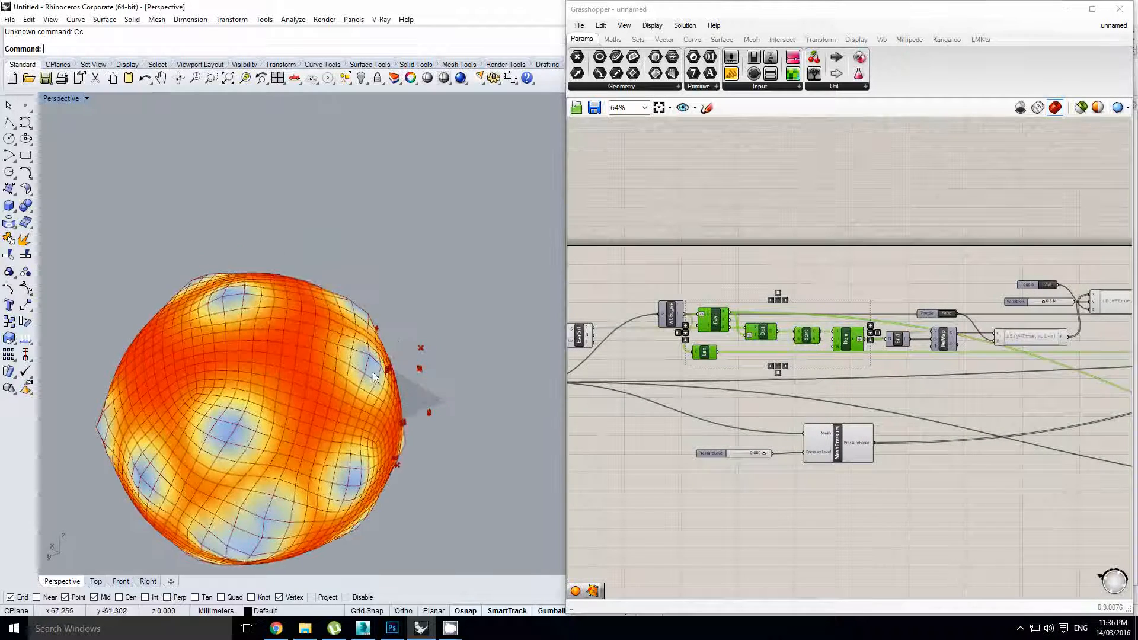
{"action": "scroll", "coordinate": [933, 399], "scroll_direction": "down", "scroll_amount": 1}
{"action": "right_click_drag", "start_coordinate": [933, 399], "coordinate": [835, 398]}
{"action": "right_click_drag", "start_coordinate": [1018, 411], "coordinate": [658, 401]}
{"action": "scroll", "coordinate": [932, 411], "scroll_direction": "up", "scroll_amount": 1}
Add Weaverbird's wbCatmullClark on the Mesh Colours output and hide the Mesh Colours preview
{"action": "scroll", "coordinate": [934, 411], "scroll_direction": "up", "scroll_amount": 2}
{"action": "double_click", "coordinate": [938, 399]}
{"action": "type", "text": "catmu"}
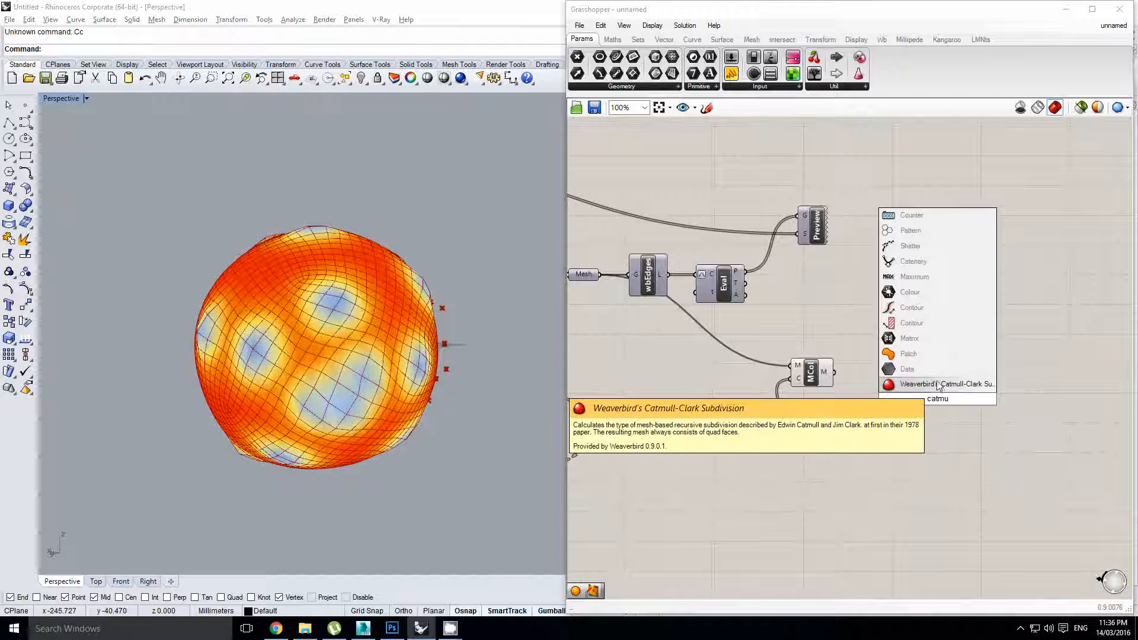
{"action": "left_click", "coordinate": [938, 383]}
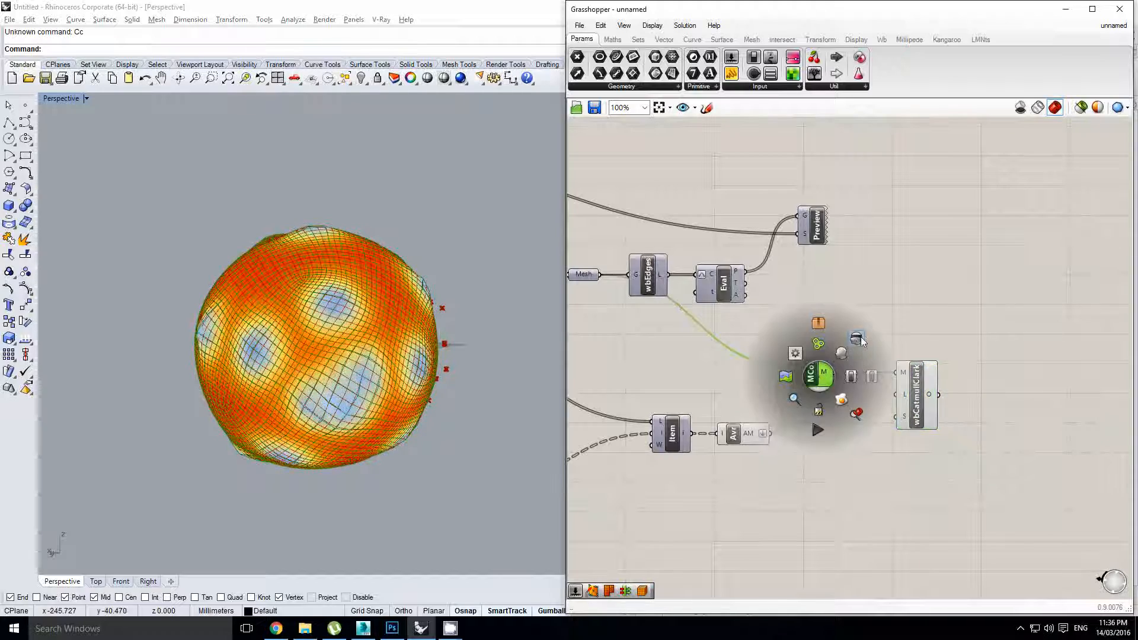
{"action": "left_click", "coordinate": [860, 338]}
{"action": "right_click_drag", "start_coordinate": [388, 347], "coordinate": [395, 305]}
{"action": "scroll", "coordinate": [370, 323], "scroll_direction": "up", "scroll_amount": 2}
Reset the Kangaroo inflation with the reset Button
{"action": "scroll", "coordinate": [391, 335], "scroll_direction": "up", "scroll_amount": 5}
{"action": "right_click_drag", "start_coordinate": [731, 321], "coordinate": [935, 320]}
{"action": "left_click", "coordinate": [824, 339]}
{"action": "scroll", "coordinate": [823, 340], "scroll_direction": "down", "scroll_amount": 2}
{"action": "right_click_drag", "start_coordinate": [840, 337], "coordinate": [1023, 336]}
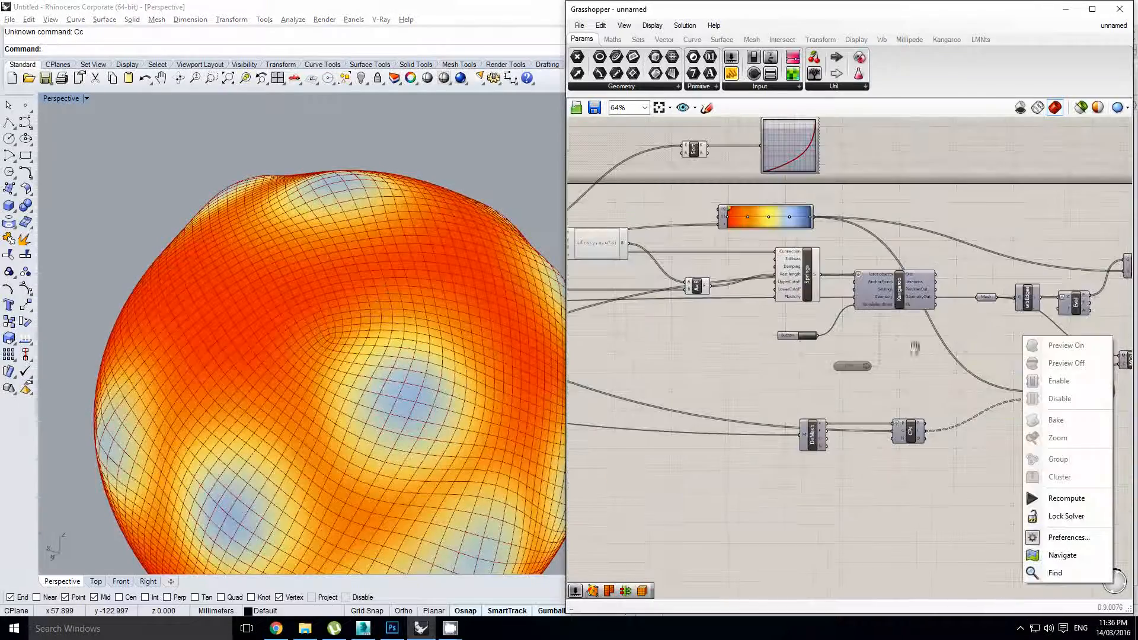
{"action": "left_click", "coordinate": [915, 349]}
{"action": "scroll", "coordinate": [854, 365], "scroll_direction": "up", "scroll_amount": 1}
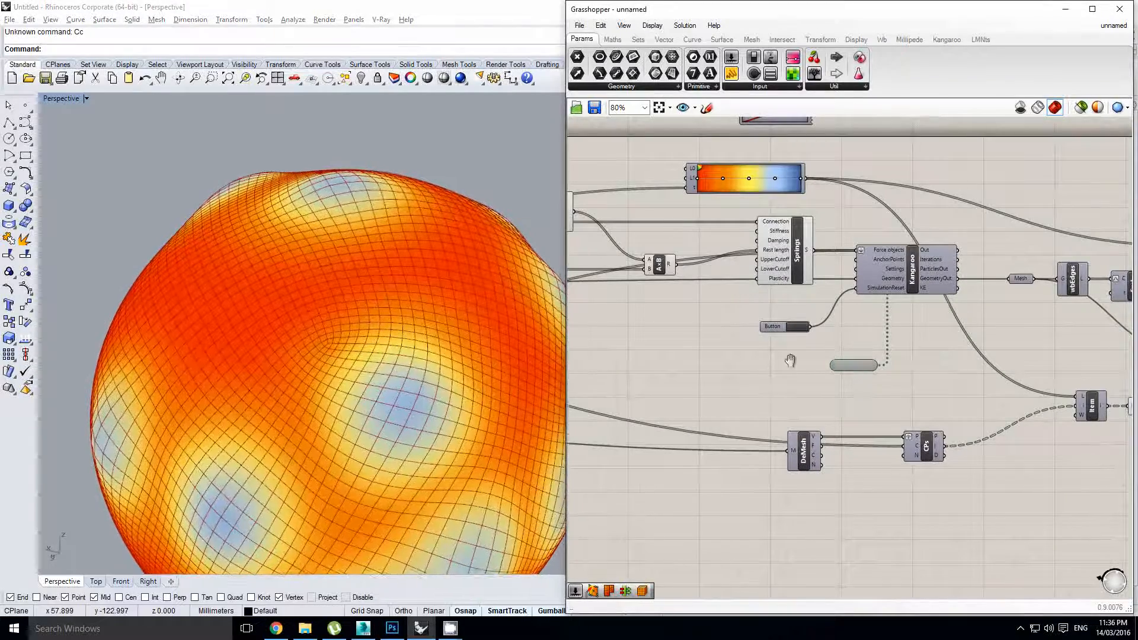
{"action": "right_click_drag", "start_coordinate": [790, 360], "coordinate": [817, 357]}
{"action": "scroll", "coordinate": [391, 290], "scroll_direction": "down", "scroll_amount": 5}
{"action": "mouse_move", "coordinate": [409, 290]}
{"action": "right_mouse_down"}
{"action": "mouse_move", "coordinate": [373, 266]}
{"action": "mouse_move", "coordinate": [399, 296]}
{"action": "right_mouse_up"}
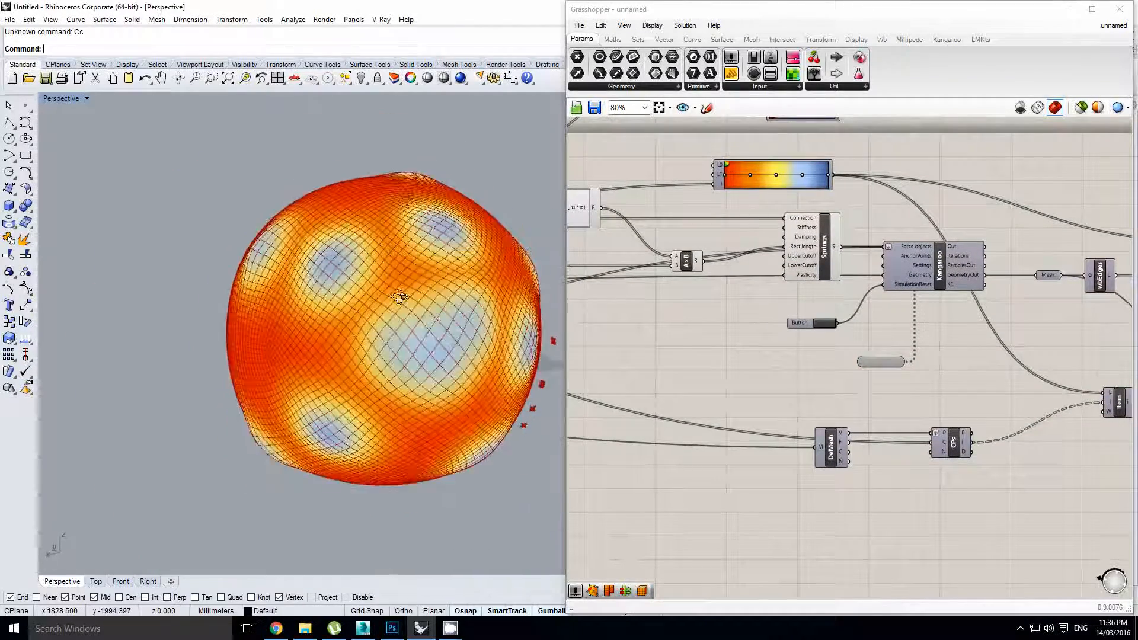
{"action": "right_click_drag", "start_coordinate": [794, 327], "coordinate": [864, 341]}
{"action": "left_click", "coordinate": [756, 316]}
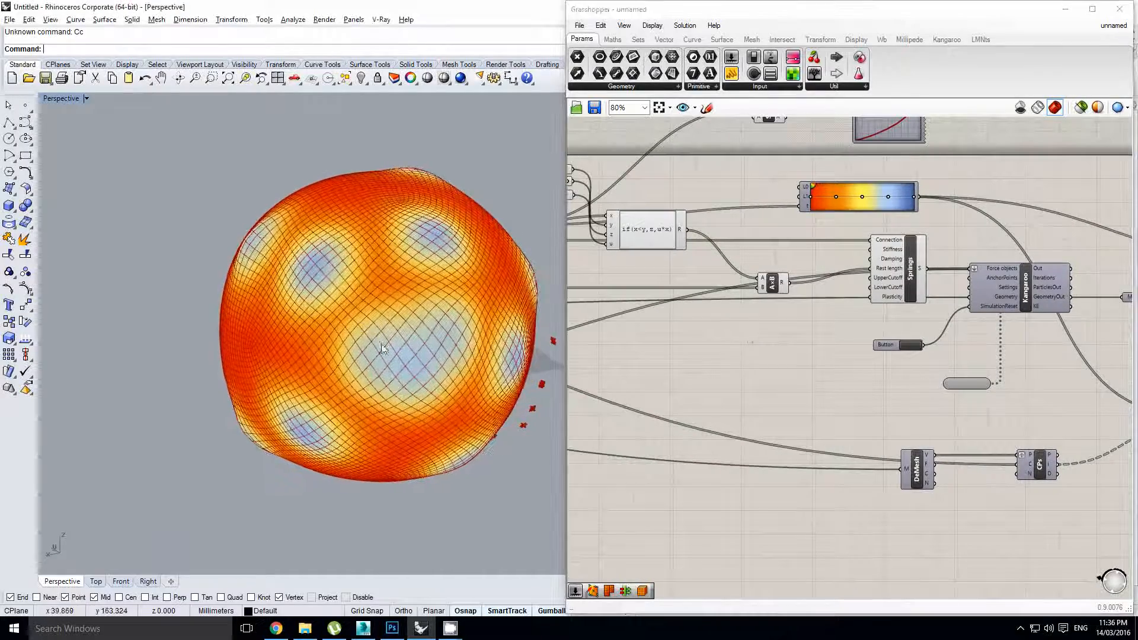
{"action": "left_click", "coordinate": [908, 346]}
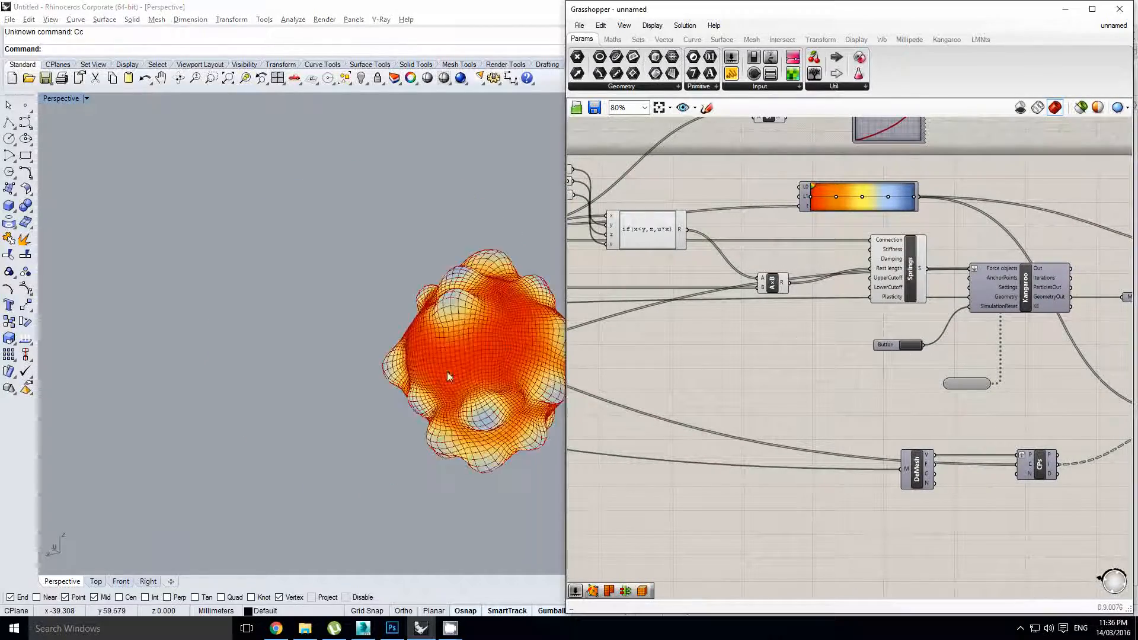
Orbit and recentre the Rhino view to watch the mesh re-inflate
{"action": "right_click_drag", "start_coordinate": [459, 319], "coordinate": [381, 356]}
{"action": "right_click_drag", "start_coordinate": [467, 337], "coordinate": [371, 443], "text": "shift"}
{"action": "scroll", "coordinate": [436, 356], "scroll_direction": "down", "scroll_amount": 4}
{"action": "scroll", "coordinate": [422, 378], "scroll_direction": "up", "scroll_amount": 4}
{"action": "scroll", "coordinate": [374, 388], "scroll_direction": "up", "scroll_amount": 2}
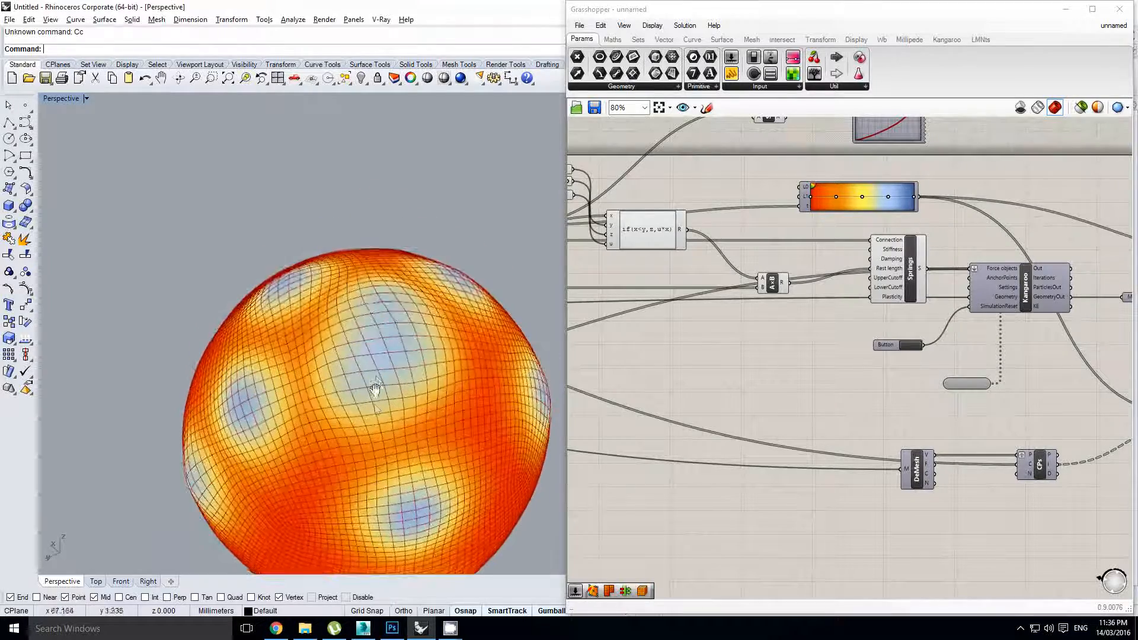
{"action": "mouse_move", "coordinate": [373, 390]}
{"action": "right_mouse_down"}
{"action": "mouse_move", "coordinate": [353, 510]}
{"action": "mouse_move", "coordinate": [360, 377]}
{"action": "right_mouse_up"}
{"action": "scroll", "coordinate": [367, 408], "scroll_direction": "down", "scroll_amount": 4}
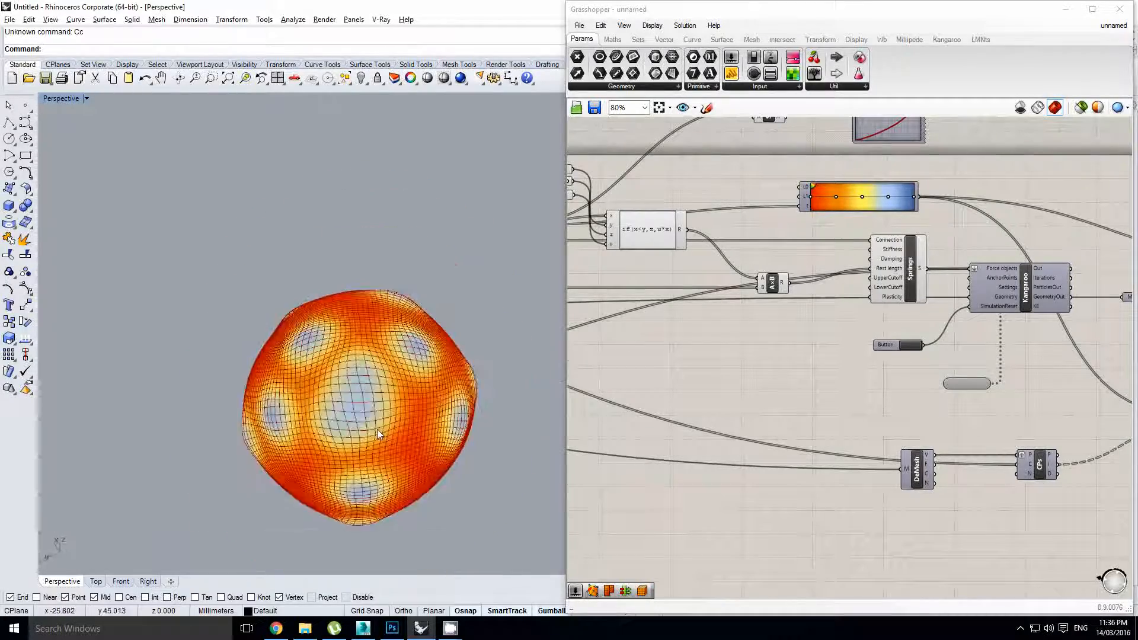
{"action": "right_click_drag", "start_coordinate": [378, 432], "coordinate": [400, 301]}
Lower the Variable y slider to 0.269
{"action": "right_click_drag", "start_coordinate": [584, 260], "coordinate": [829, 298]}
{"action": "scroll", "coordinate": [825, 234], "scroll_direction": "up", "scroll_amount": 2}
{"action": "right_click_drag", "start_coordinate": [575, 288], "coordinate": [822, 297]}
{"action": "scroll", "coordinate": [794, 325], "scroll_direction": "up", "scroll_amount": 1}
{"action": "mouse_move", "coordinate": [807, 310]}
{"action": "left_mouse_down"}
{"action": "mouse_move", "coordinate": [822, 312]}
{"action": "mouse_move", "coordinate": [788, 311]}
{"action": "left_mouse_up"}
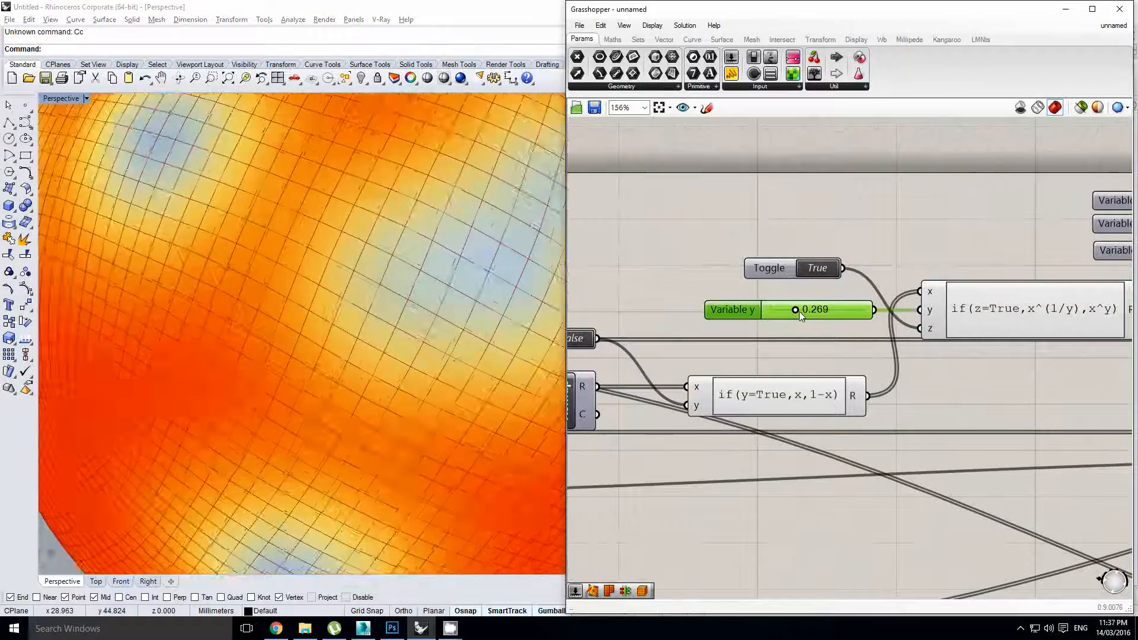
Restart the inflation simulation with the reset Button
{"action": "scroll", "coordinate": [844, 356], "scroll_direction": "down", "scroll_amount": 3}
{"action": "right_click_drag", "start_coordinate": [1041, 400], "coordinate": [837, 397]}
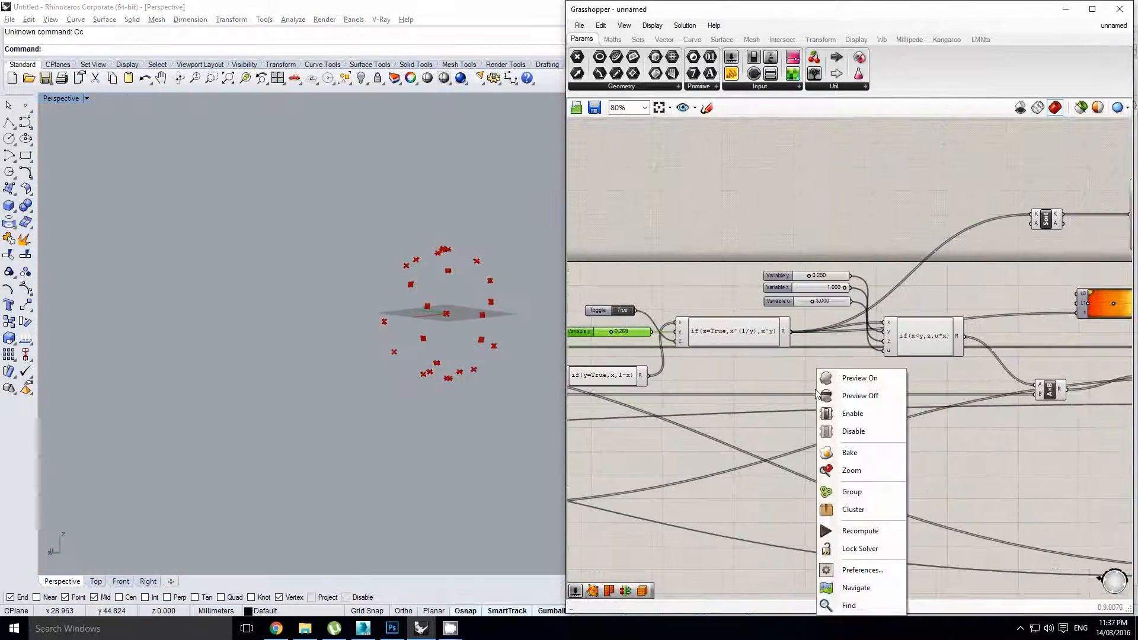
{"action": "right_click_drag", "start_coordinate": [1024, 411], "coordinate": [784, 400]}
{"action": "left_click", "coordinate": [945, 439]}
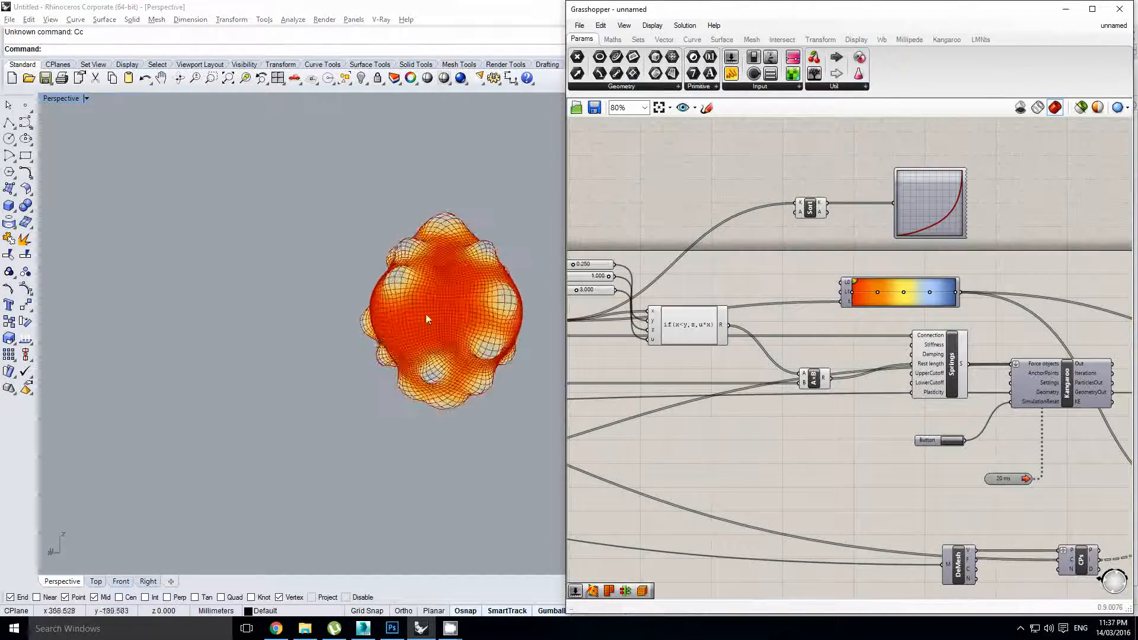
{"action": "left_click", "coordinate": [427, 320]}
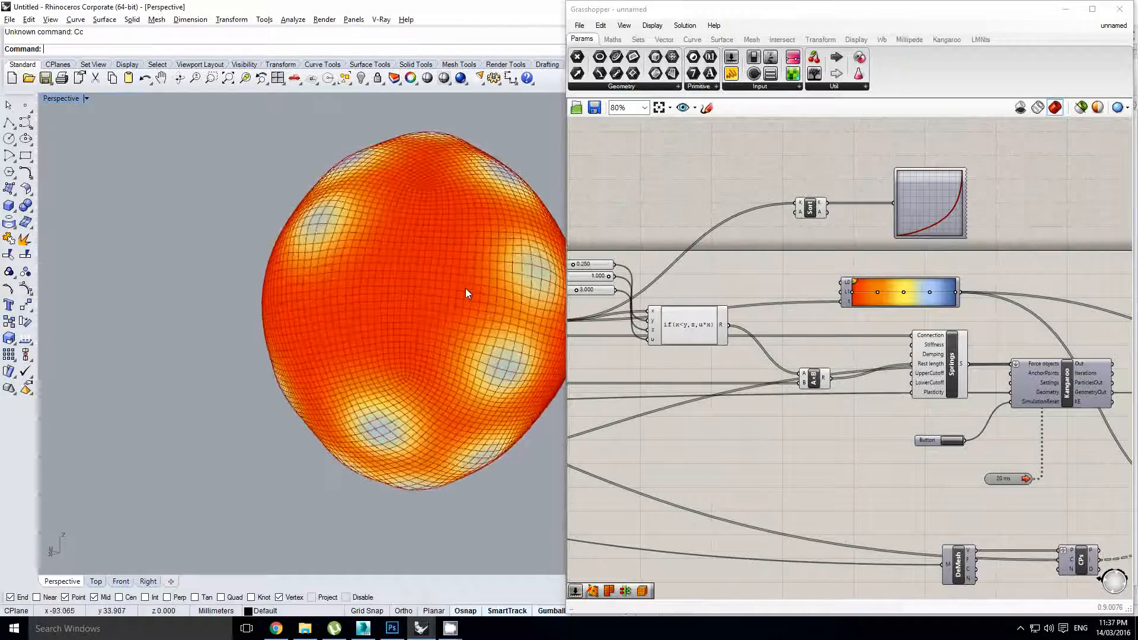
Set the colour-mapping toggle to True and inspect the recoloured sphere mesh
{"action": "scroll", "coordinate": [868, 362], "scroll_direction": "down", "scroll_amount": 3}
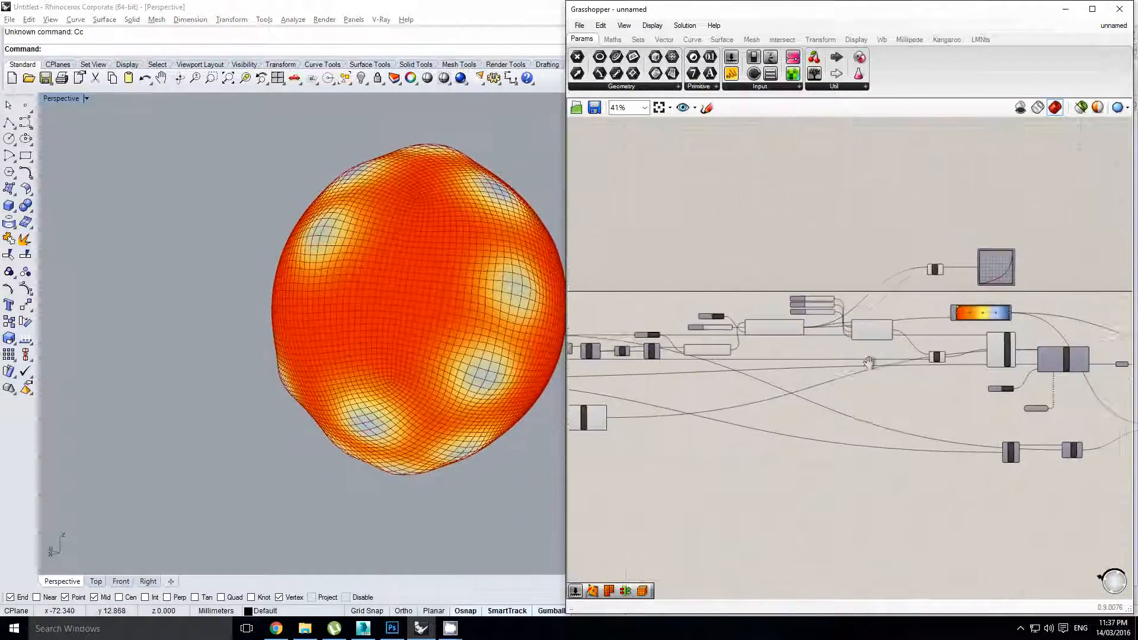
{"action": "right_click", "coordinate": [868, 362]}
{"action": "scroll", "coordinate": [664, 334], "scroll_direction": "up", "scroll_amount": 4}
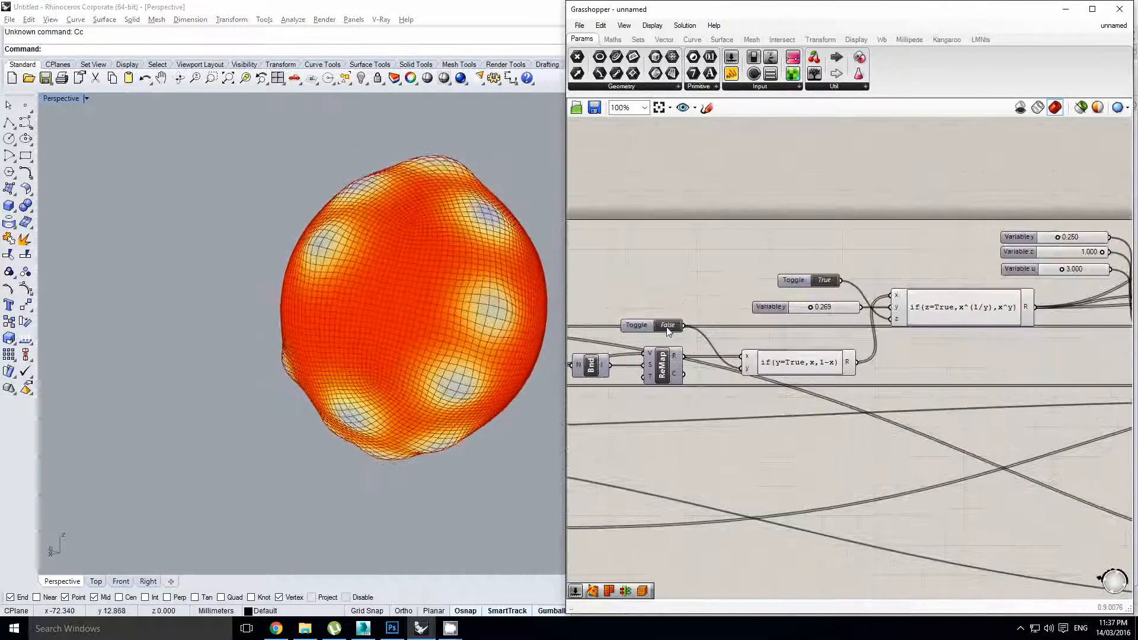
{"action": "left_click", "coordinate": [667, 328]}
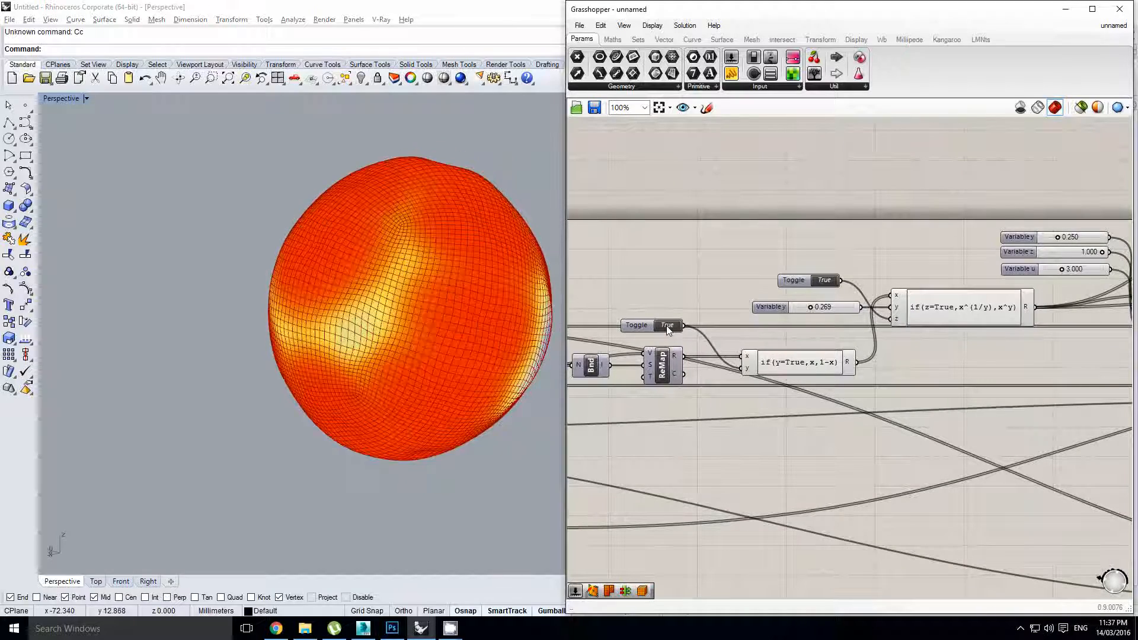
{"action": "right_click_drag", "start_coordinate": [399, 330], "coordinate": [395, 292]}
{"action": "right_click_drag", "start_coordinate": [356, 305], "coordinate": [397, 322], "text": "shift"}
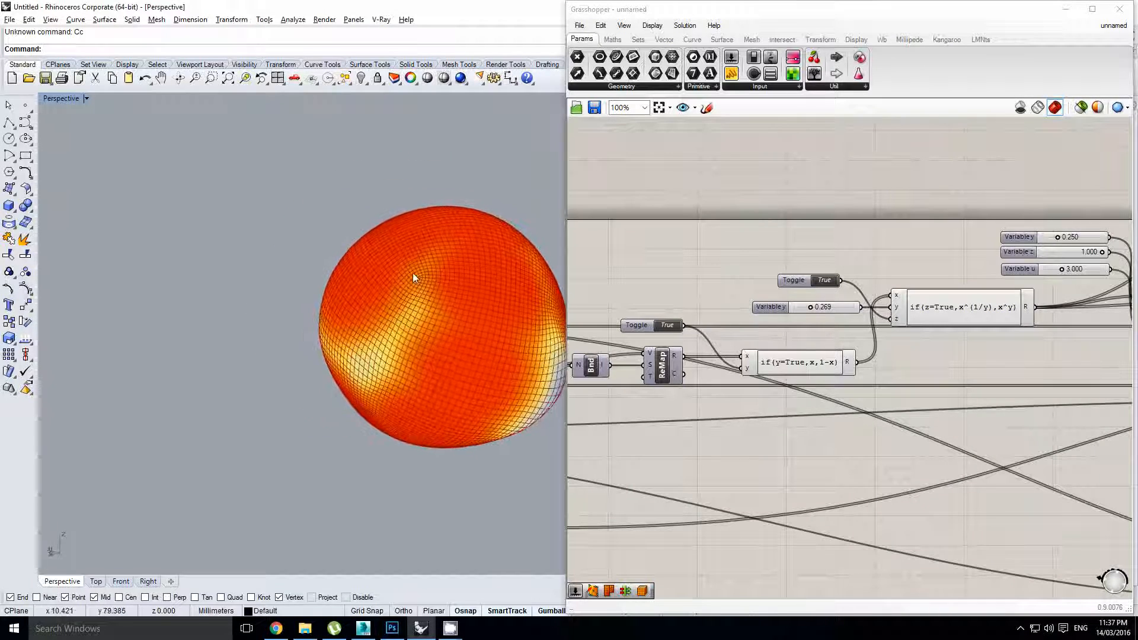
{"action": "right_click_drag", "start_coordinate": [448, 353], "coordinate": [481, 327]}
{"action": "mouse_move", "coordinate": [468, 290]}
{"action": "right_mouse_down"}
{"action": "mouse_move", "coordinate": [427, 279]}
{"action": "mouse_move", "coordinate": [385, 243]}
{"action": "mouse_move", "coordinate": [412, 312]}
{"action": "mouse_move", "coordinate": [457, 326]}
{"action": "mouse_move", "coordinate": [451, 291]}
{"action": "right_mouse_up"}
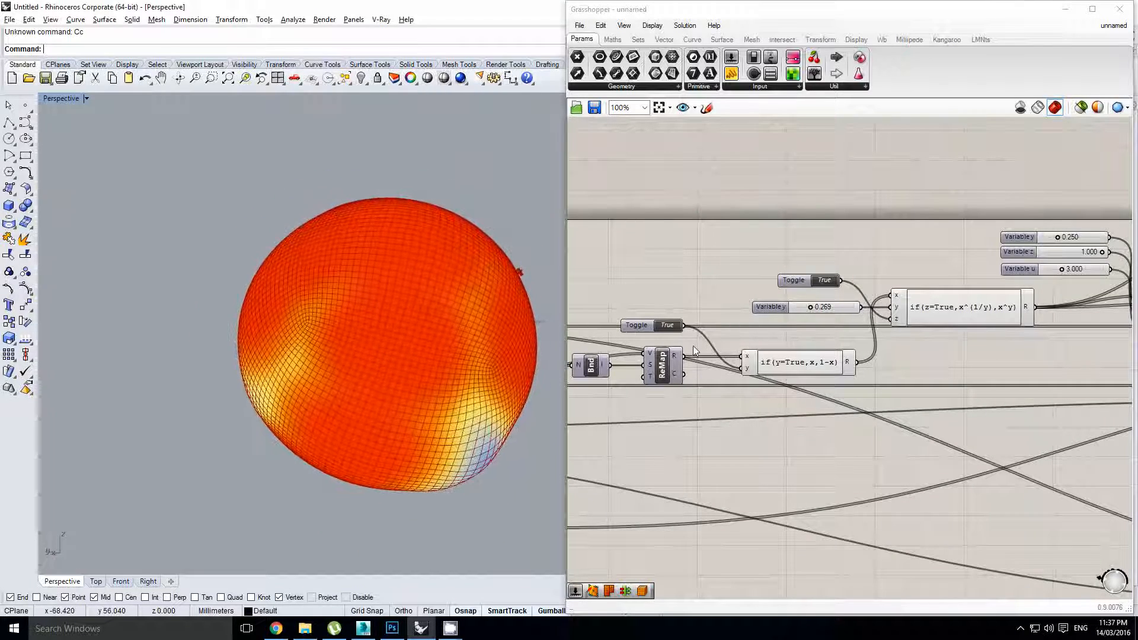
Set the exponent toggle beside the expression components to False
{"action": "right_click_drag", "start_coordinate": [753, 335], "coordinate": [882, 349]}
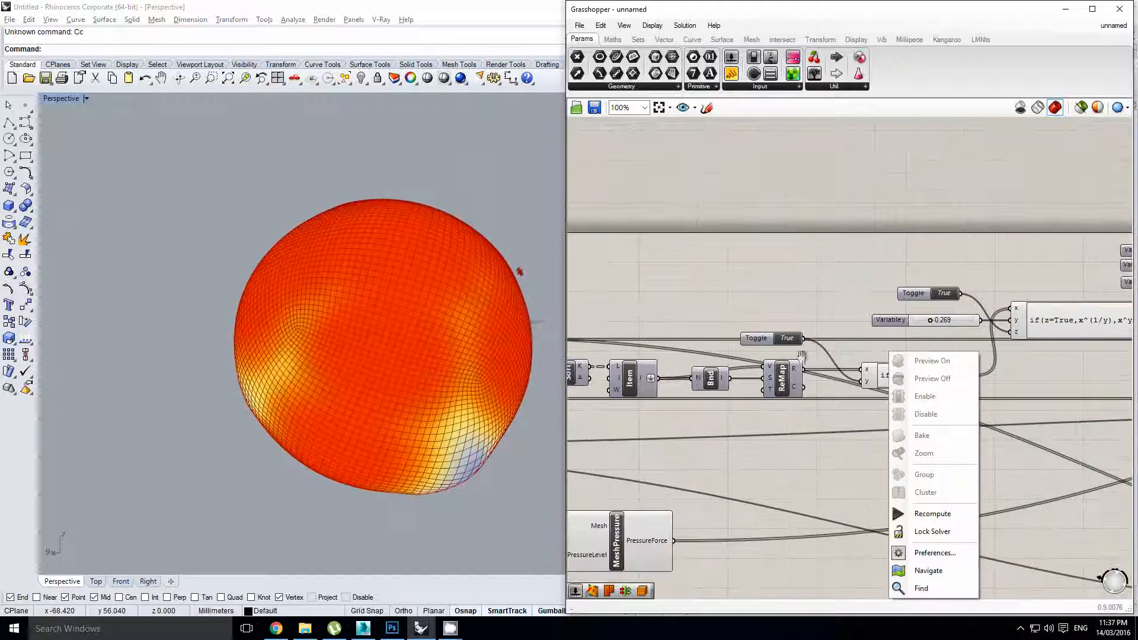
{"action": "left_click", "coordinate": [854, 307]}
{"action": "scroll", "coordinate": [855, 307], "scroll_direction": "down", "scroll_amount": 2}
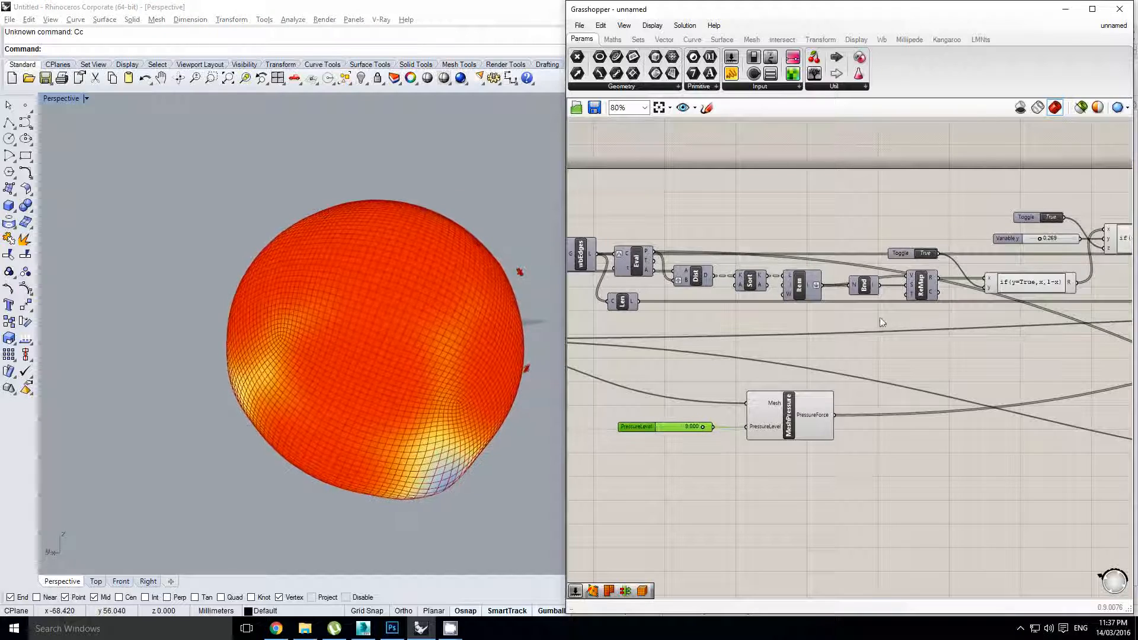
{"action": "right_click_drag", "start_coordinate": [719, 376], "coordinate": [706, 381]}
{"action": "right_click_drag", "start_coordinate": [1049, 342], "coordinate": [776, 371]}
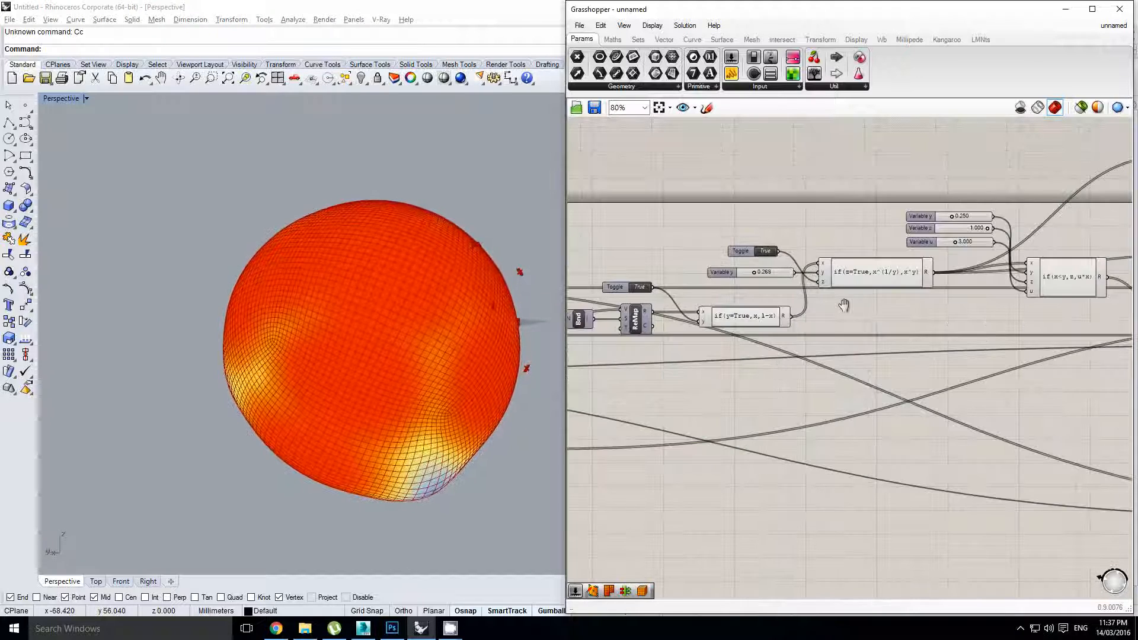
{"action": "right_click_drag", "start_coordinate": [859, 268], "coordinate": [798, 290]}
{"action": "scroll", "coordinate": [746, 301], "scroll_direction": "up", "scroll_amount": 1}
{"action": "key", "text": "Escape"}
{"action": "scroll", "coordinate": [678, 271], "scroll_direction": "down", "scroll_amount": 1}
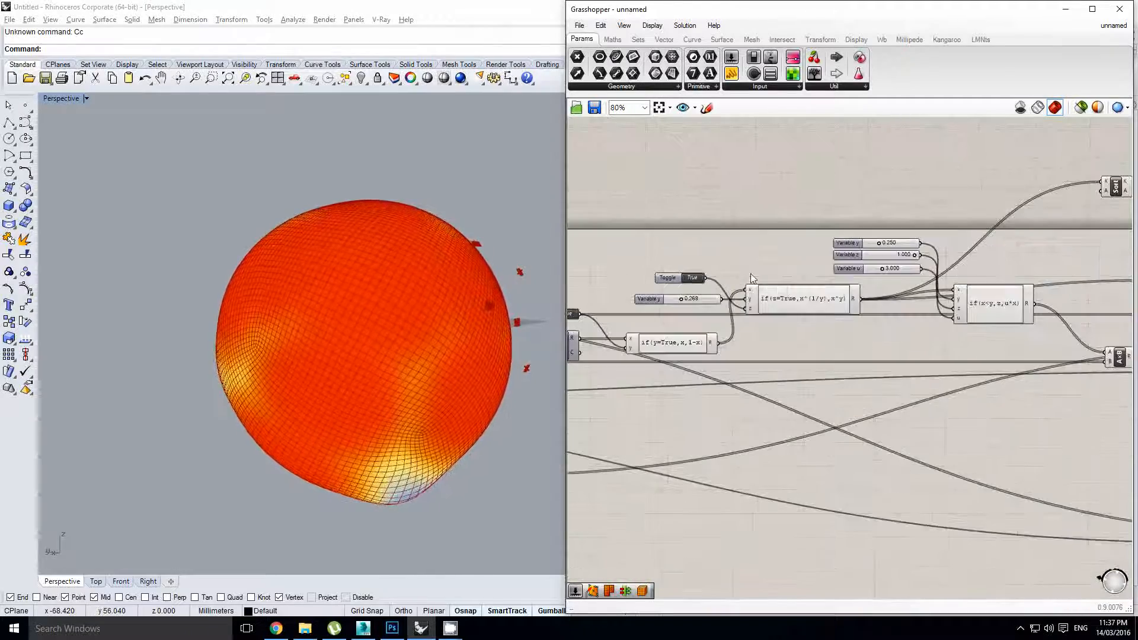
{"action": "left_click", "coordinate": [694, 278]}
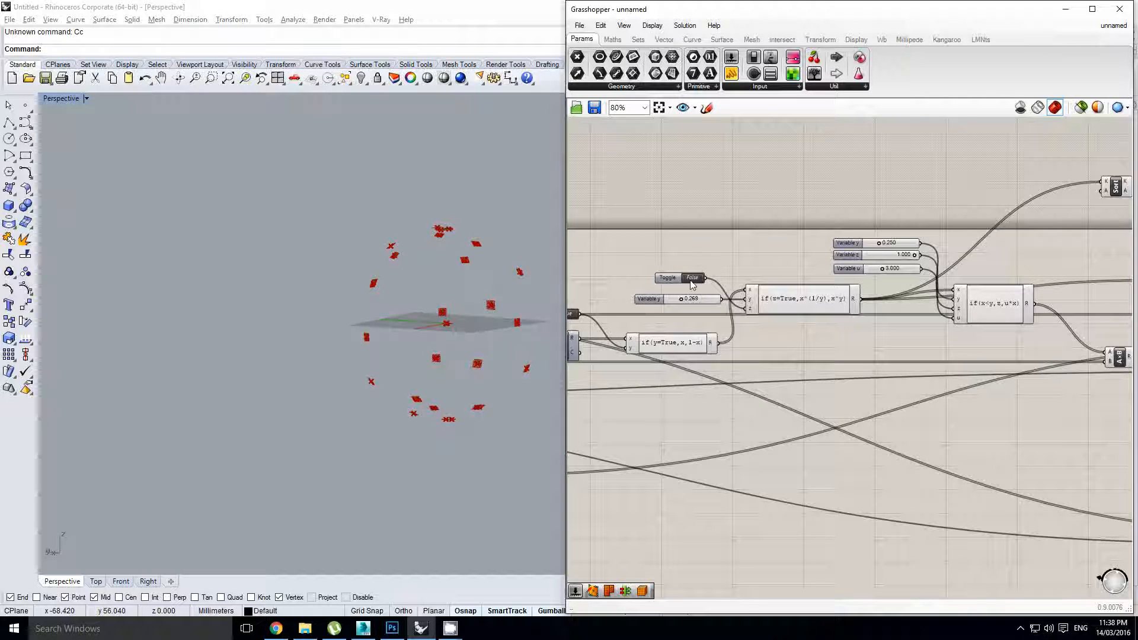
Restart Kangaroo so the sphere re-inflates with the new colouring
{"action": "scroll", "coordinate": [693, 284], "scroll_direction": "down", "scroll_amount": 2}
{"action": "right_click", "coordinate": [829, 347]}
{"action": "scroll", "coordinate": [984, 357], "scroll_direction": "up", "scroll_amount": 2}
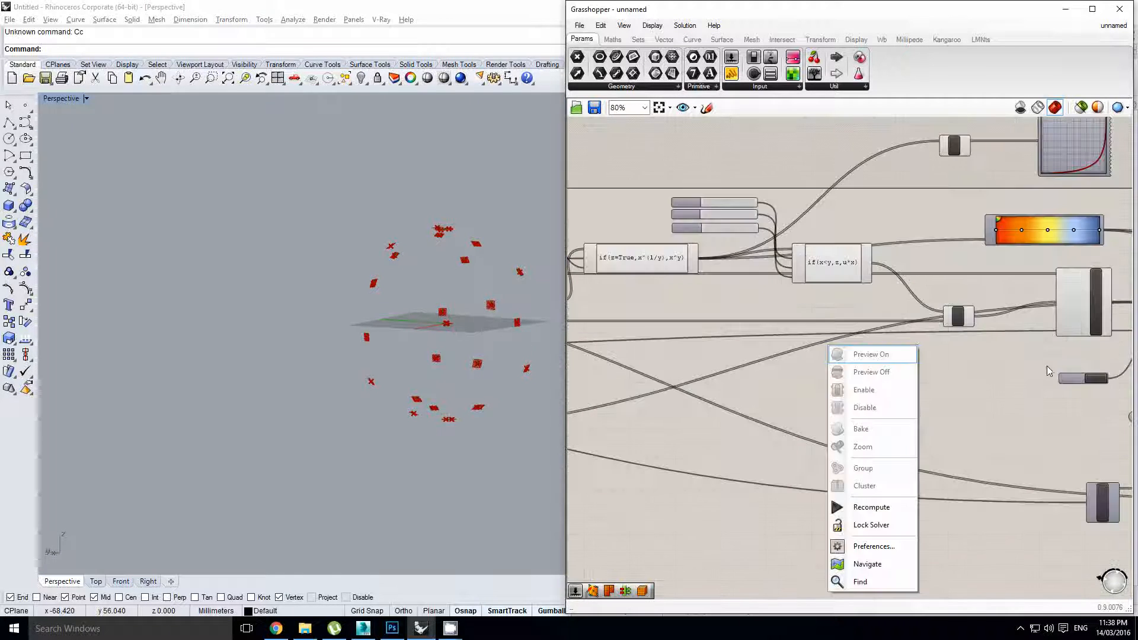
{"action": "left_click", "coordinate": [1103, 381]}
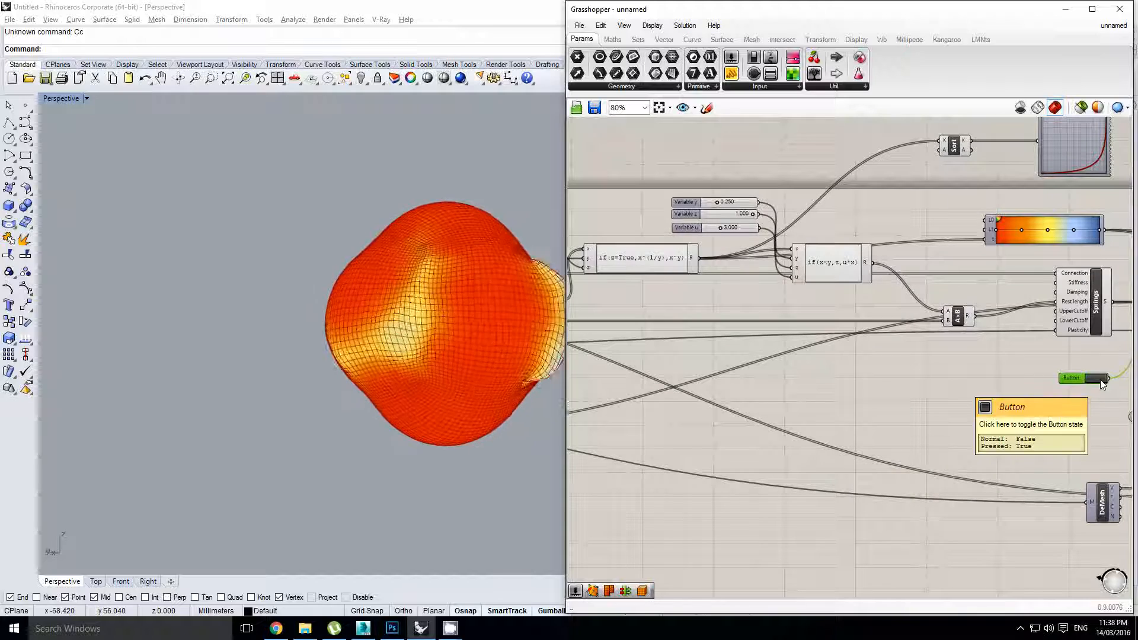
Stop the running simulation by double-clicking the Timer off
{"action": "right_click_drag", "start_coordinate": [536, 342], "coordinate": [415, 335]}
{"action": "scroll", "coordinate": [485, 351], "scroll_direction": "down", "scroll_amount": 7}
{"action": "scroll", "coordinate": [499, 326], "scroll_direction": "up", "scroll_amount": 3}
{"action": "scroll", "coordinate": [404, 330], "scroll_direction": "up", "scroll_amount": 3}
{"action": "scroll", "coordinate": [443, 345], "scroll_direction": "up", "scroll_amount": 2}
{"action": "right_click_drag", "start_coordinate": [487, 375], "coordinate": [441, 335], "text": "shift"}
{"action": "scroll", "coordinate": [830, 354], "scroll_direction": "down", "scroll_amount": 2}
{"action": "right_click_drag", "start_coordinate": [1089, 353], "coordinate": [705, 390]}
{"action": "scroll", "coordinate": [928, 359], "scroll_direction": "up", "scroll_amount": 2}
{"action": "double_click", "coordinate": [797, 429]}
Bake the wbCatmullClark smoothed mesh into the Rhino scene
{"action": "right_click_drag", "start_coordinate": [948, 394], "coordinate": [810, 370]}
{"action": "left_click", "coordinate": [942, 391]}
{"action": "scroll", "coordinate": [894, 400], "scroll_direction": "up", "scroll_amount": 1}
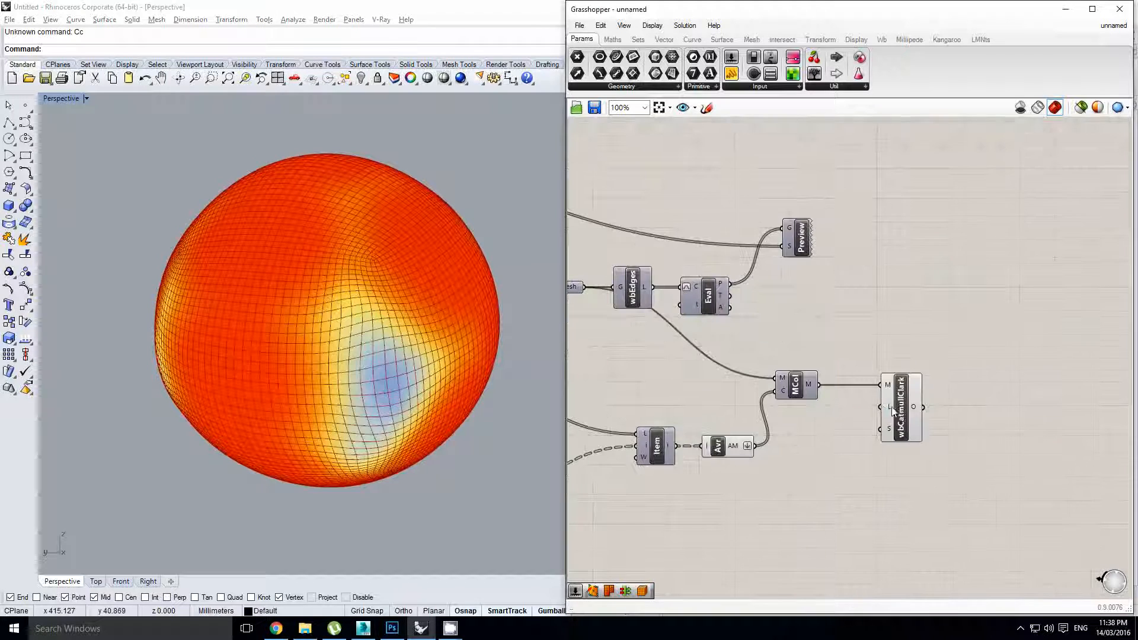
{"action": "left_click", "coordinate": [903, 408]}
{"action": "middle_click", "coordinate": [903, 407]}
{"action": "left_click", "coordinate": [920, 431]}
{"action": "left_click", "coordinate": [925, 391]}
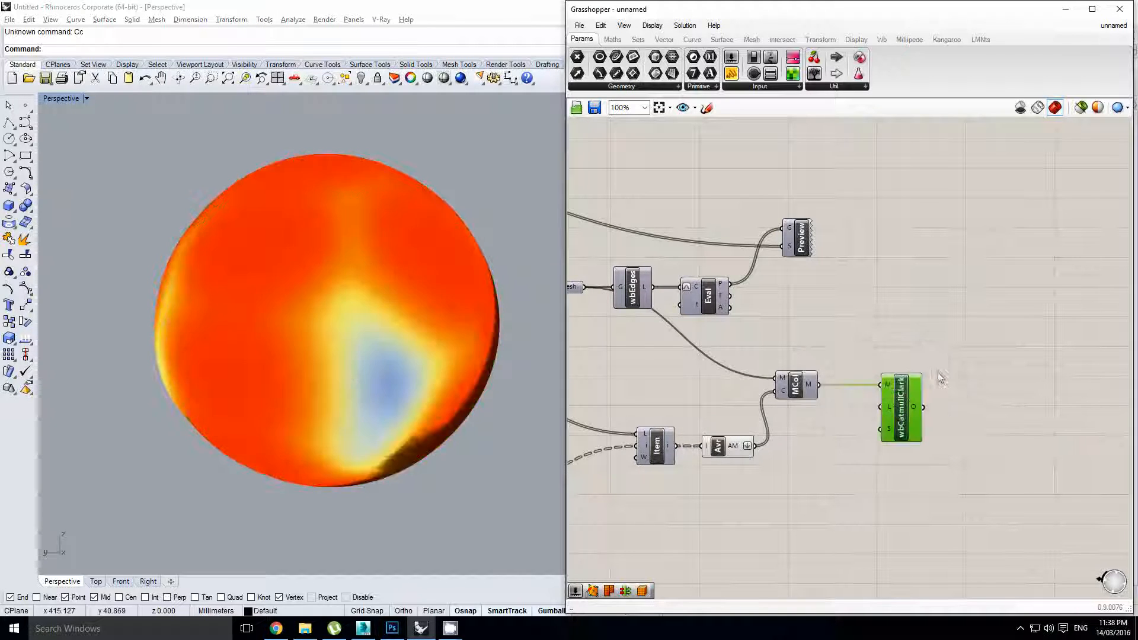
Inspect the baked orange-and-blue sphere and roll up the Grasshopper window
{"action": "mouse_move", "coordinate": [402, 330]}
{"action": "right_mouse_down"}
{"action": "mouse_move", "coordinate": [386, 279]}
{"action": "mouse_move", "coordinate": [340, 299]}
{"action": "mouse_move", "coordinate": [396, 323]}
{"action": "right_mouse_up"}
{"action": "scroll", "coordinate": [396, 323], "scroll_direction": "up", "scroll_amount": 4}
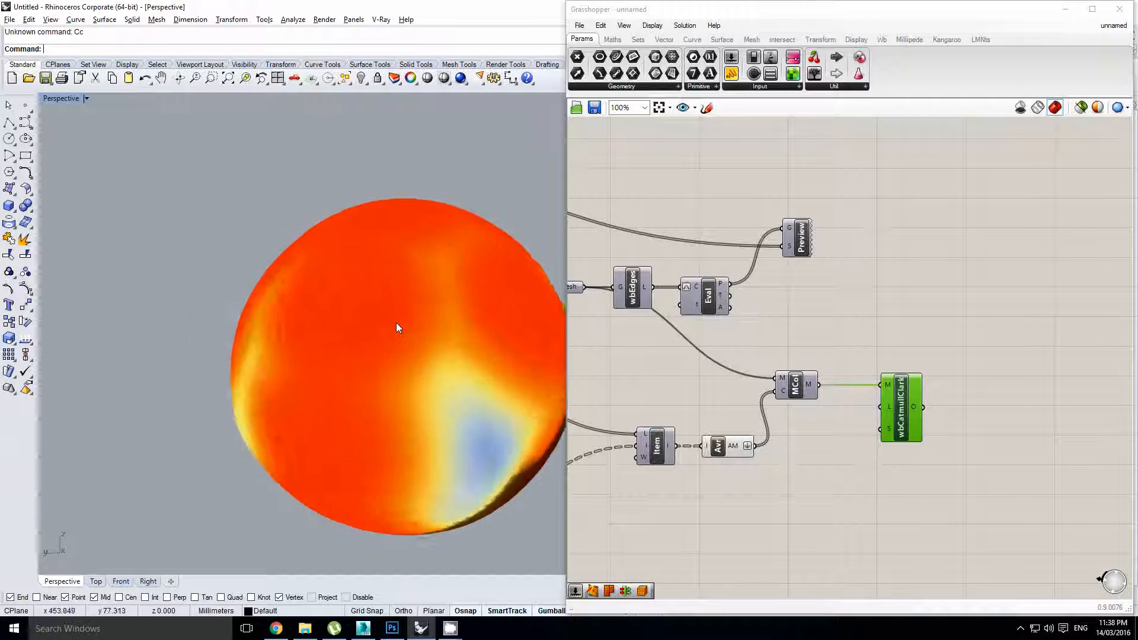
{"action": "left_click", "coordinate": [415, 319]}
{"action": "right_click_drag", "start_coordinate": [504, 184], "coordinate": [445, 176]}
{"action": "left_click", "coordinate": [447, 176]}
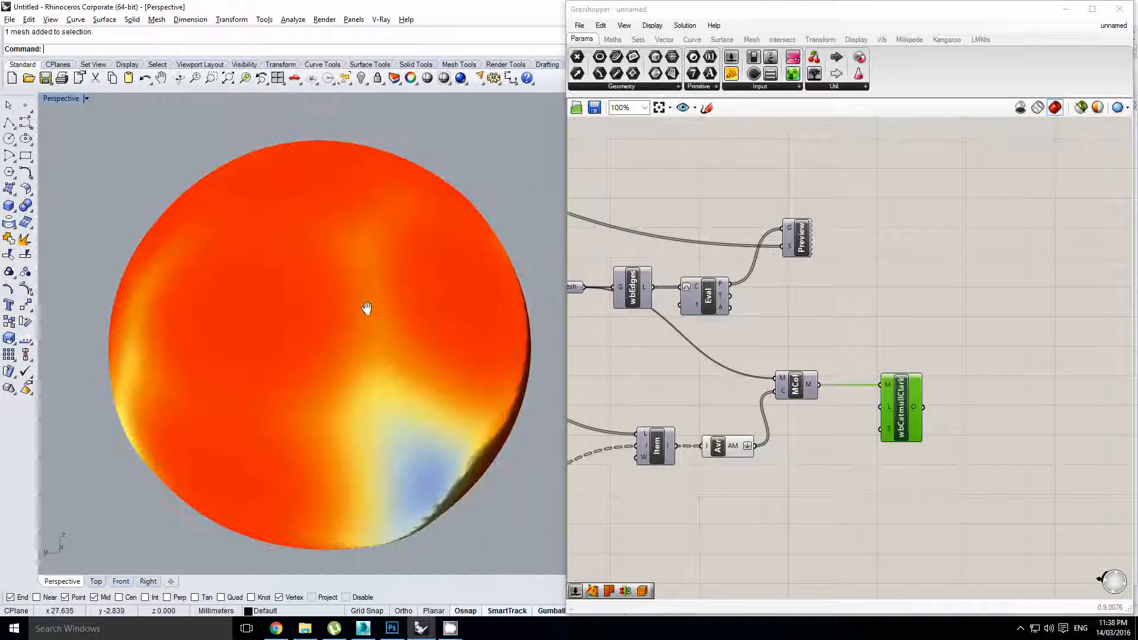
{"action": "mouse_move", "coordinate": [375, 329]}
{"action": "right_mouse_down"}
{"action": "mouse_move", "coordinate": [371, 309]}
{"action": "mouse_move", "coordinate": [399, 276]}
{"action": "mouse_move", "coordinate": [386, 311]}
{"action": "right_mouse_up"}
{"action": "scroll", "coordinate": [399, 277], "scroll_direction": "down", "scroll_amount": 4}
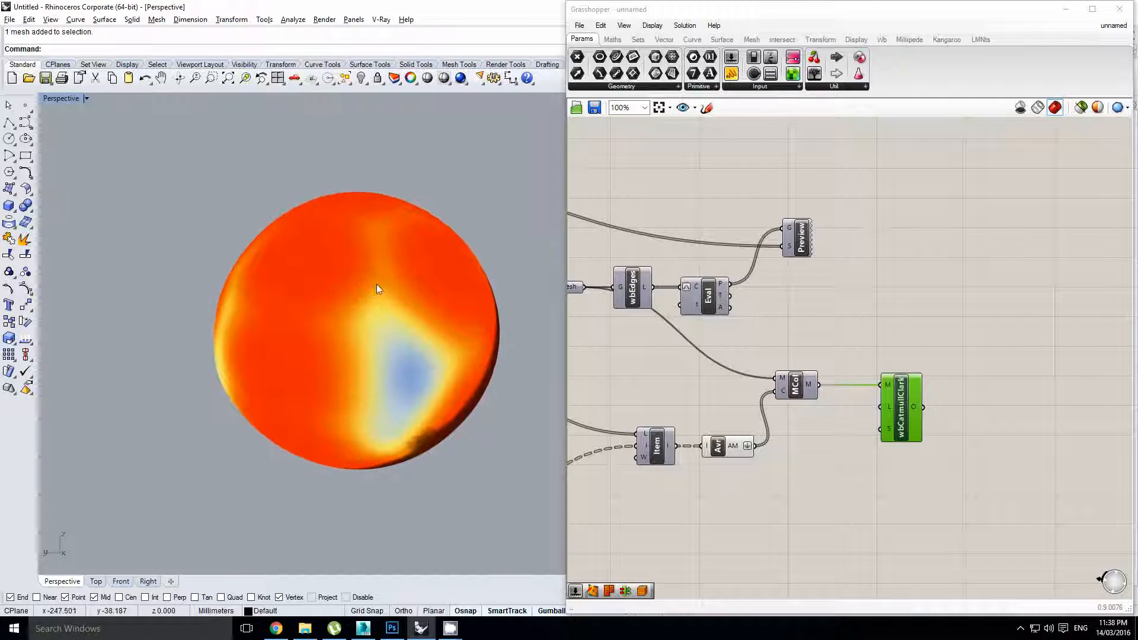
{"action": "double_click", "coordinate": [617, 12]}
{"action": "right_click_drag", "start_coordinate": [424, 277], "coordinate": [553, 274], "text": "shift"}
{"action": "scroll", "coordinate": [462, 302], "scroll_direction": "up", "scroll_amount": 4}
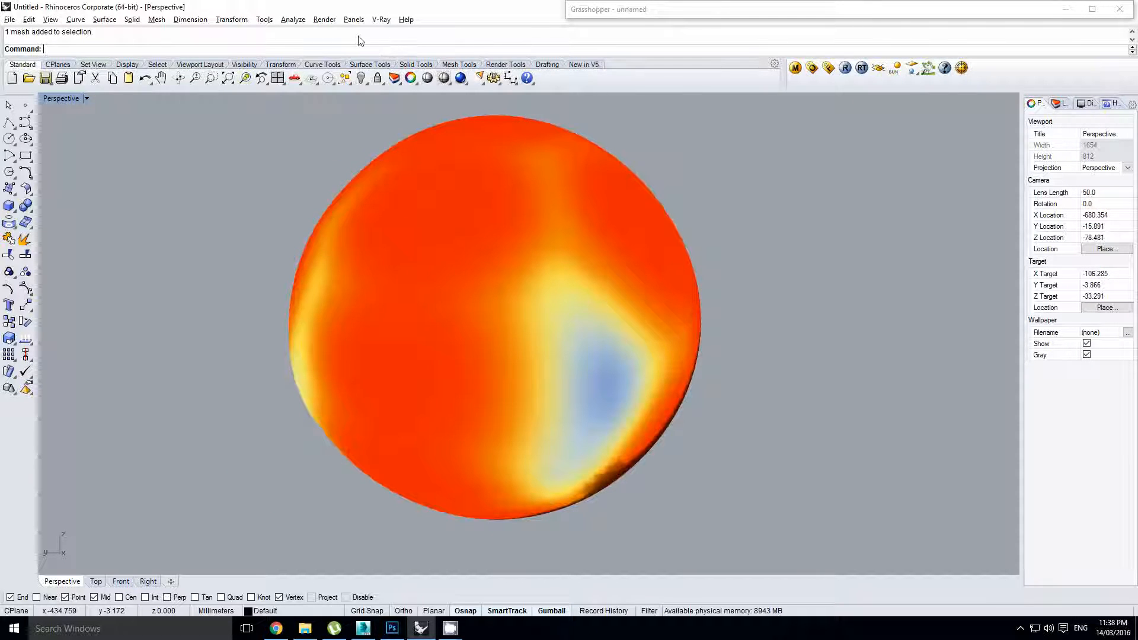
Select the baked sphere mesh and frame it with ZS
{"action": "left_click", "coordinate": [325, 20]}
{"action": "left_click", "coordinate": [239, 159]}
{"action": "right_click_drag", "start_coordinate": [493, 196], "coordinate": [472, 242], "text": "shift"}
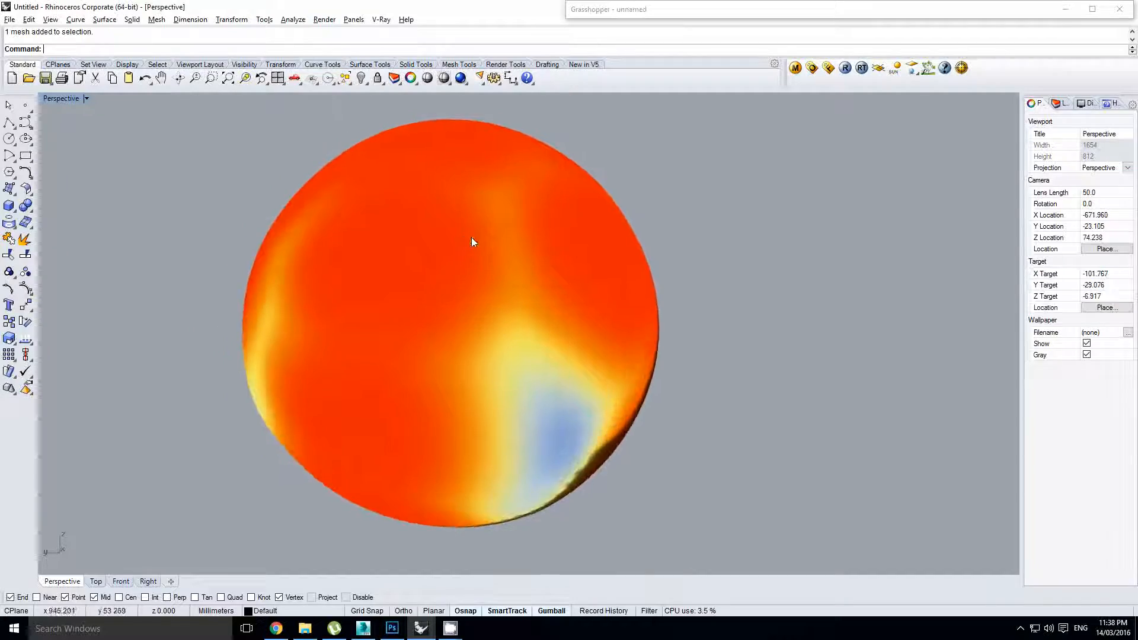
{"action": "left_click", "coordinate": [473, 235]}
{"action": "type", "text": "zs"}
{"action": "key", "text": "Return"}
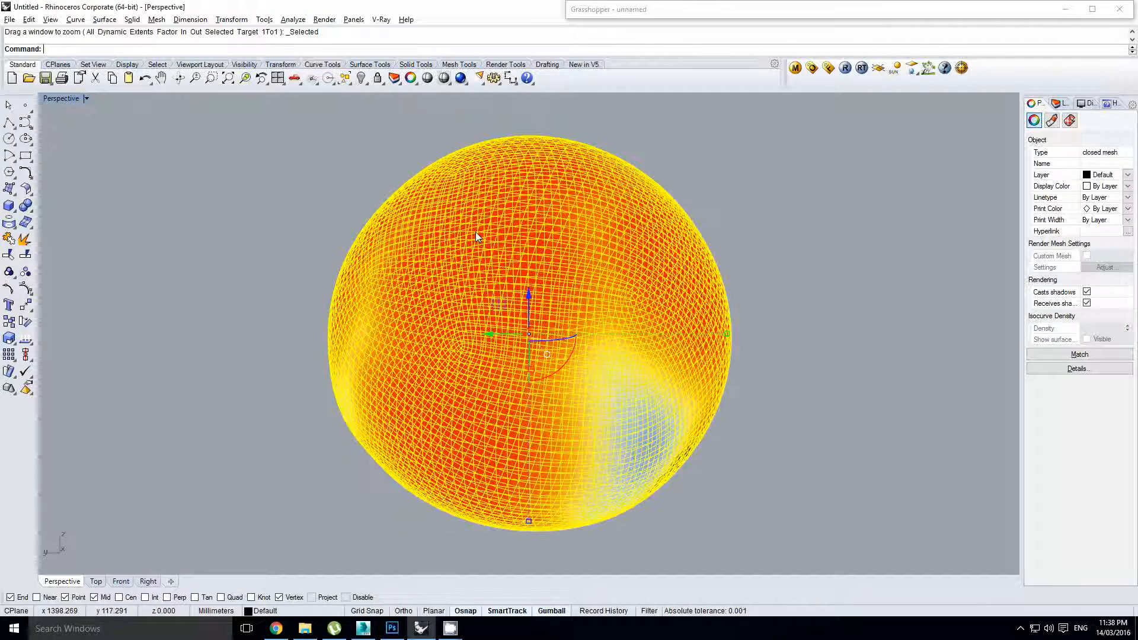
{"action": "left_click", "coordinate": [343, 186]}
{"action": "right_click_drag", "start_coordinate": [489, 248], "coordinate": [488, 274]}
{"action": "left_click", "coordinate": [485, 268]}
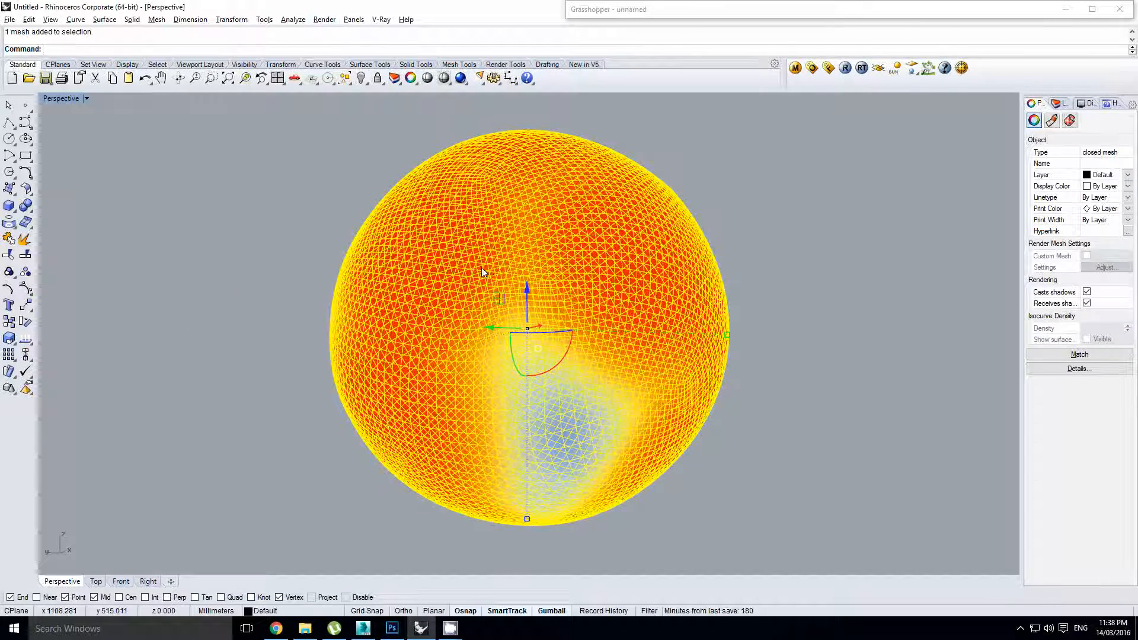
Export the mesh as a VRML file named 'coloured mesh'
{"action": "type", "text": "Export"}
{"action": "key", "text": "Return"}
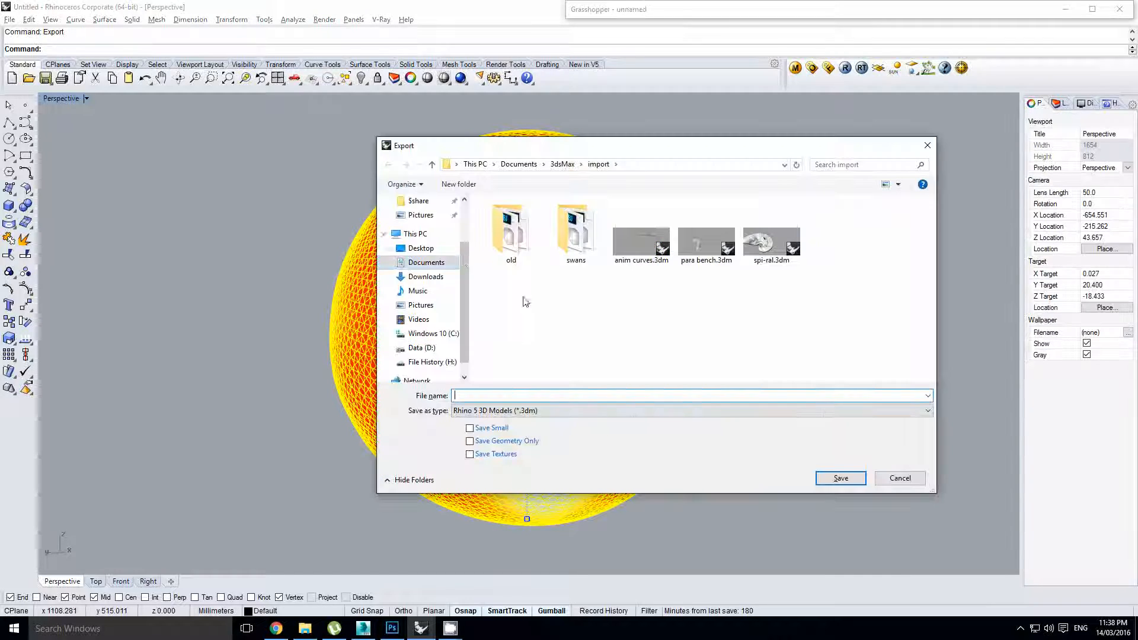
{"action": "left_click", "coordinate": [541, 410]}
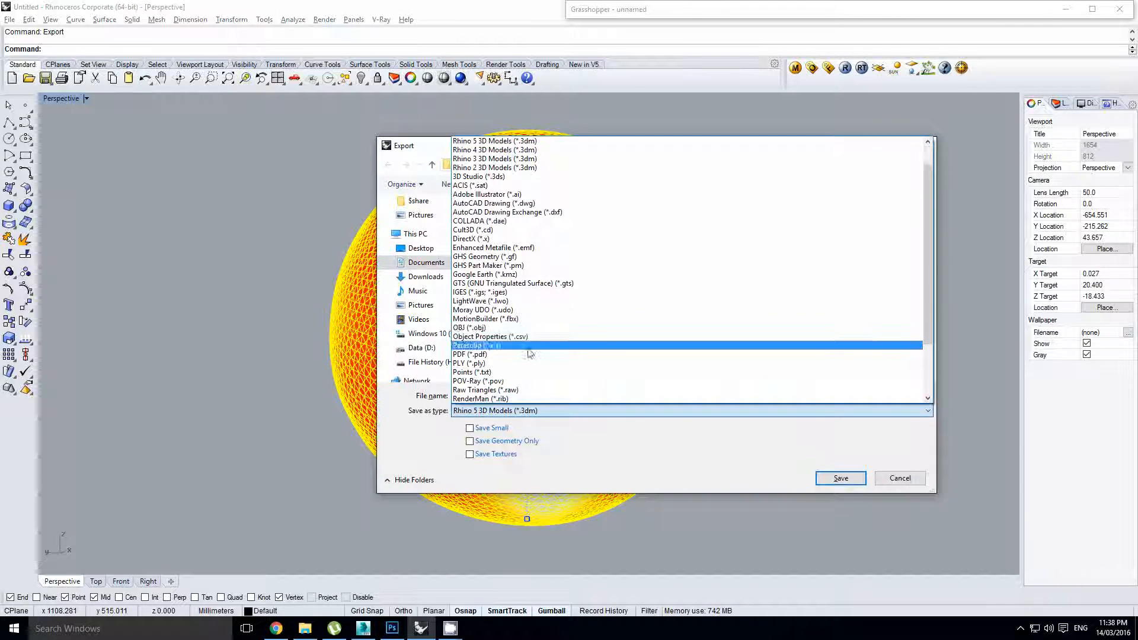
{"action": "scroll", "coordinate": [503, 338], "scroll_direction": "down", "scroll_amount": 4}
{"action": "left_click", "coordinate": [477, 347]}
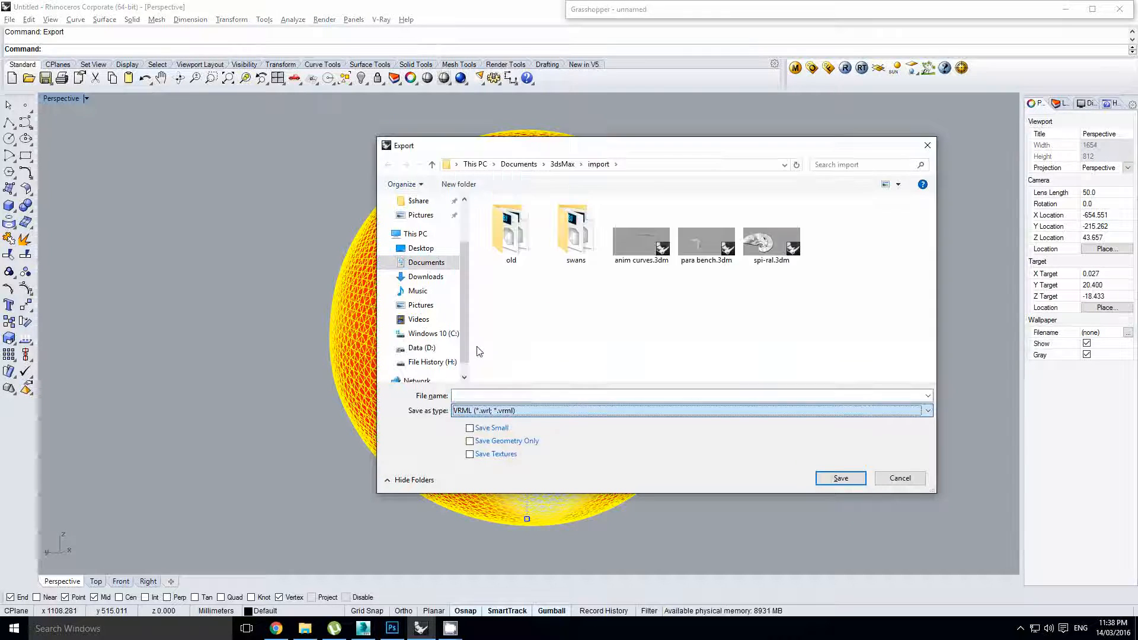
{"action": "left_click", "coordinate": [484, 394]}
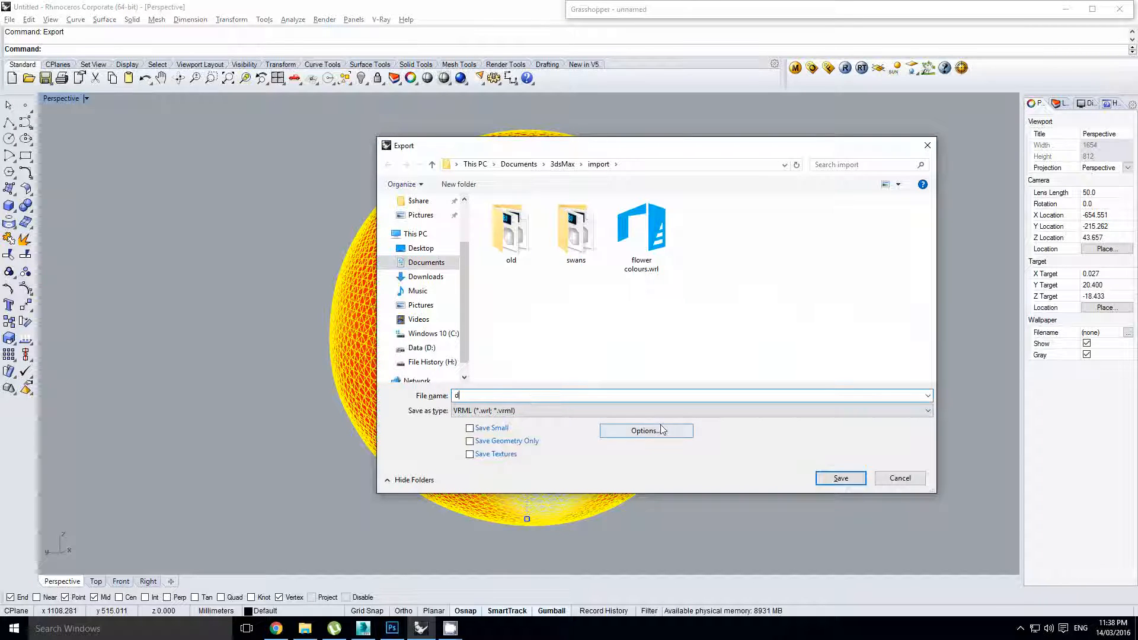
{"action": "type", "text": "mesh"}
{"action": "key", "text": "BackSpace"}
{"action": "key", "text": "BackSpace"}
{"action": "key", "text": "BackSpace"}
{"action": "key", "text": "BackSpace"}
{"action": "key", "text": "BackSpace"}
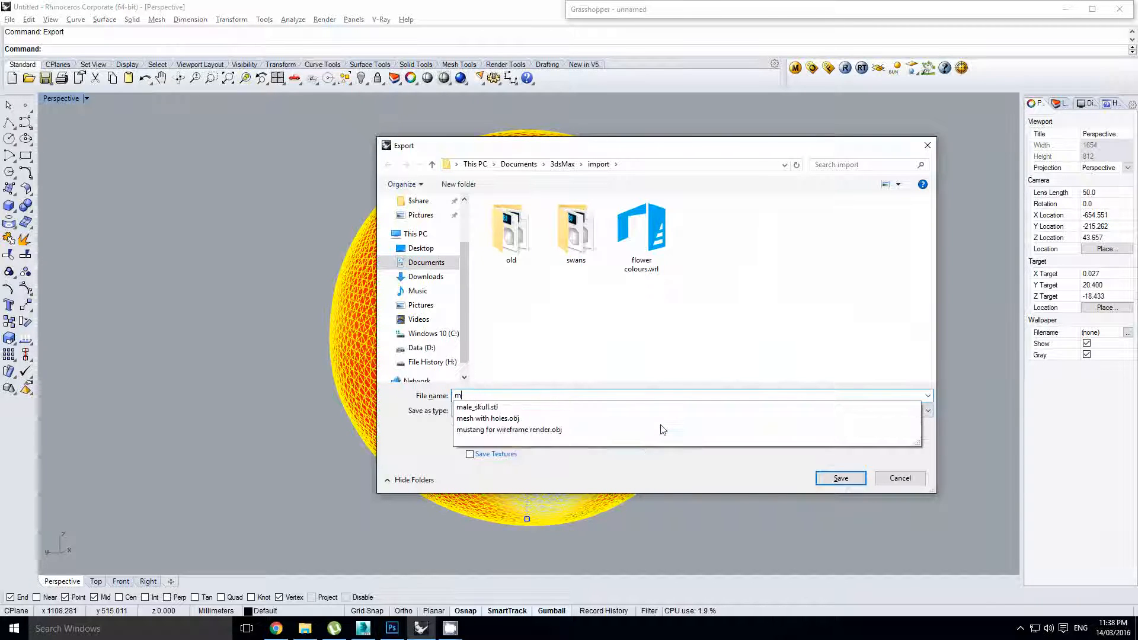
{"action": "type", "text": "coloured me"}
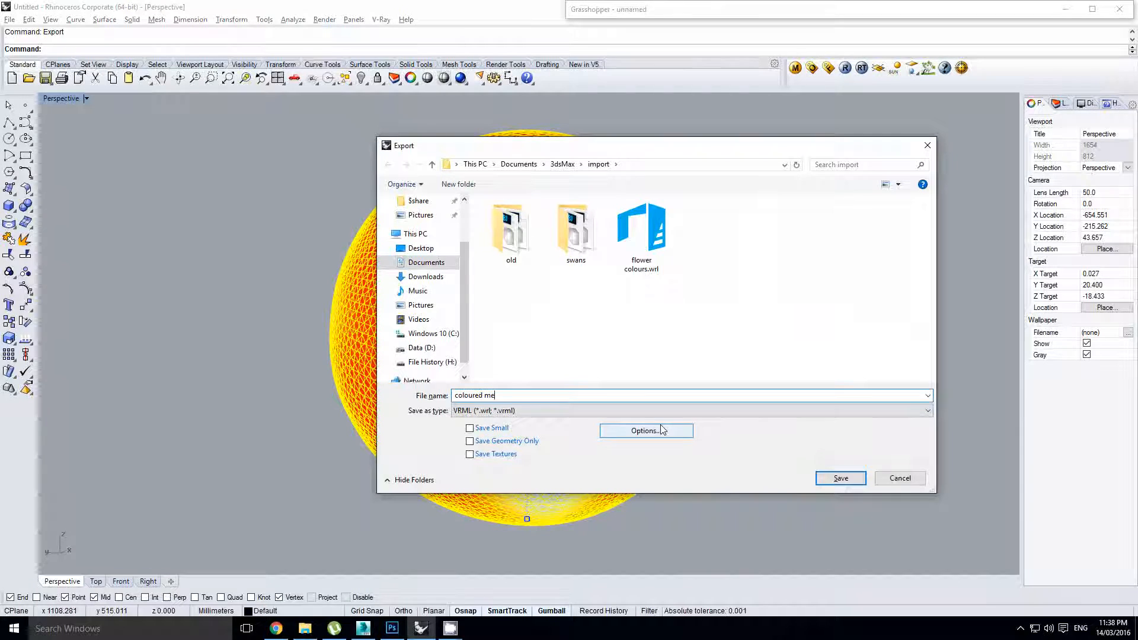
{"action": "type", "text": "sh"}
{"action": "left_click", "coordinate": [821, 478]}
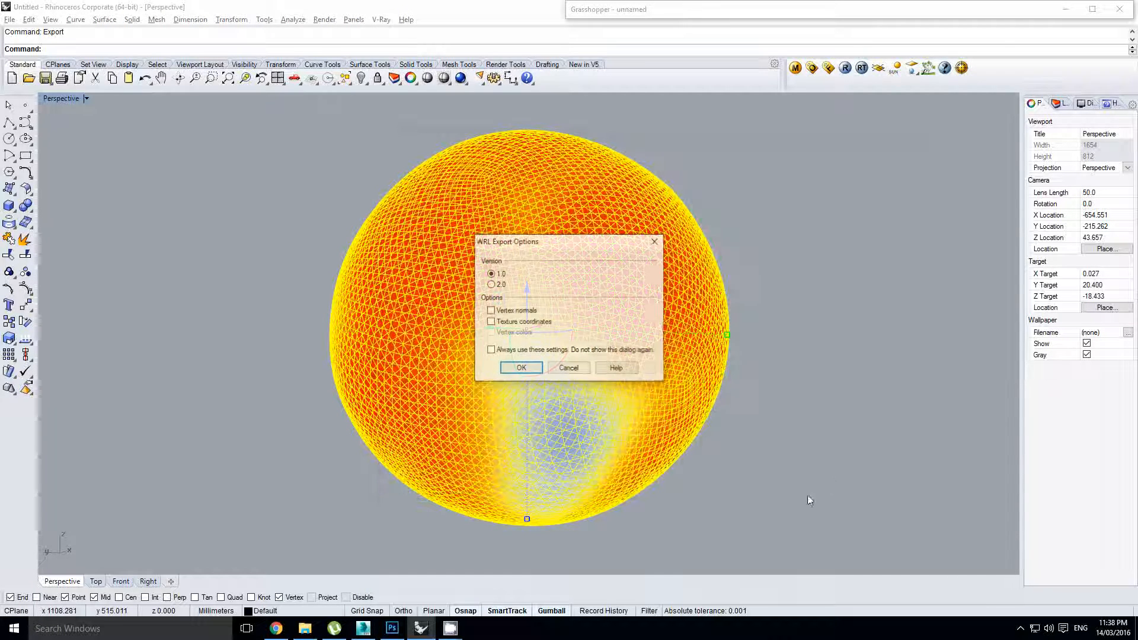
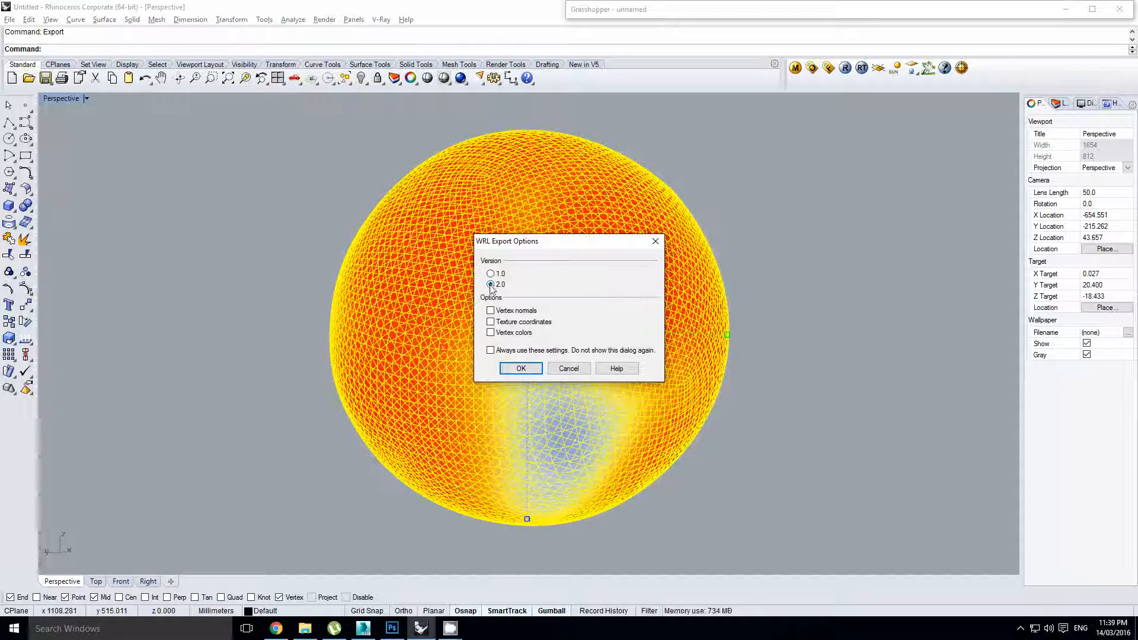
Write 'coloured mesh.wrl' with Vertex colors enabled, then orbit around the exported orange-to-blue sphere
{"action": "left_click", "coordinate": [491, 334]}
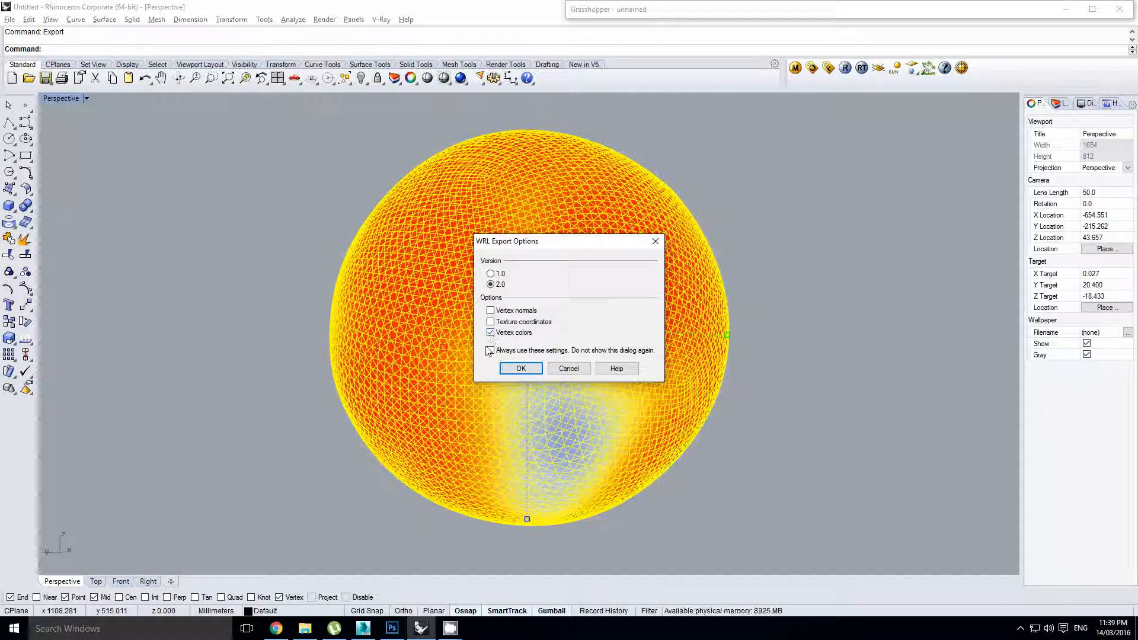
{"action": "left_click", "coordinate": [524, 372]}
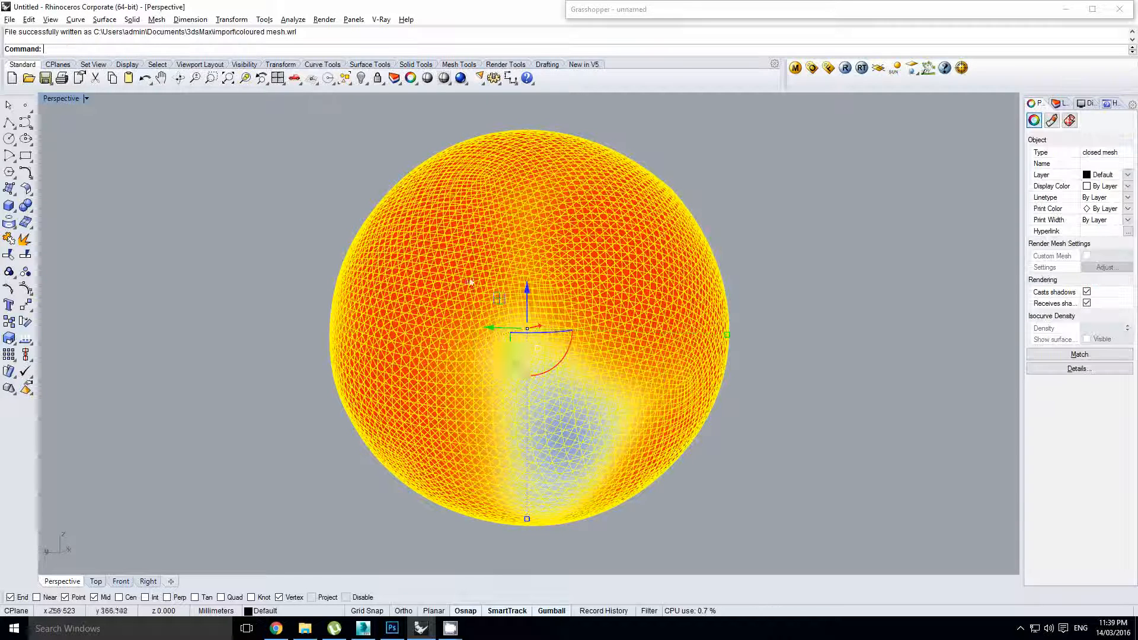
{"action": "right_click_drag", "start_coordinate": [470, 285], "coordinate": [483, 297]}
{"action": "left_click", "coordinate": [320, 213]}
{"action": "right_click_drag", "start_coordinate": [419, 255], "coordinate": [564, 300]}
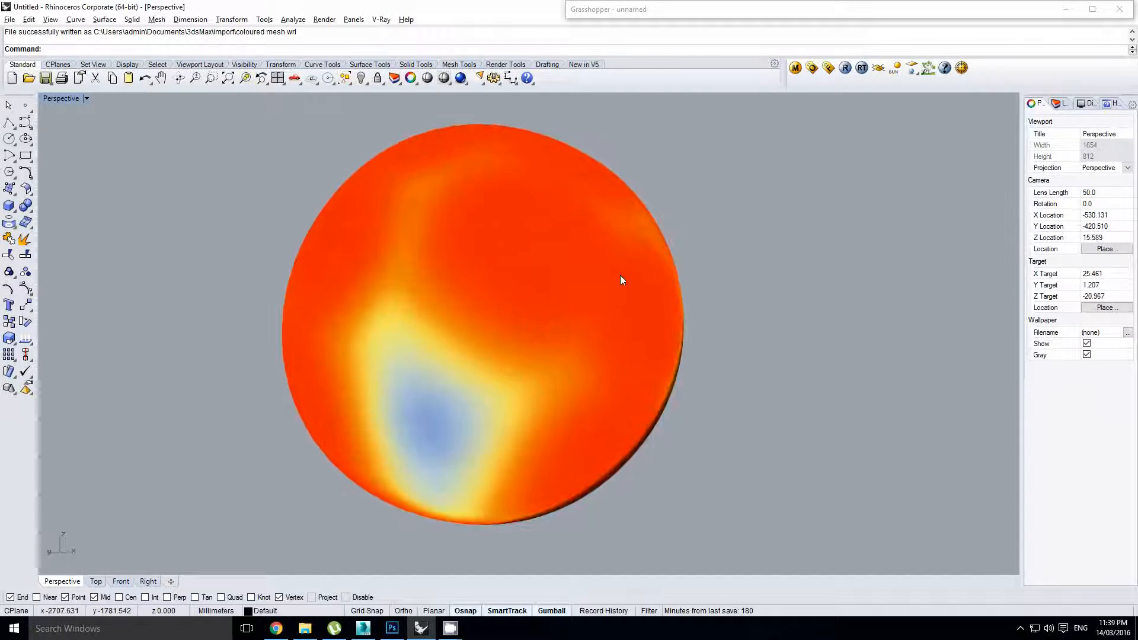
Expand the collapsed Grasshopper window and pan across the definition past the wbCatmullClark component
{"action": "double_click", "coordinate": [754, 10]}
{"action": "mouse_move", "coordinate": [759, 290]}
{"action": "right_mouse_down"}
{"action": "mouse_move", "coordinate": [874, 279]}
{"action": "mouse_move", "coordinate": [1048, 291]}
{"action": "right_mouse_up"}
{"action": "left_click", "coordinate": [908, 272]}
{"action": "scroll", "coordinate": [910, 277], "scroll_direction": "down", "scroll_amount": 4}
{"action": "mouse_move", "coordinate": [716, 304]}
{"action": "right_mouse_down"}
{"action": "mouse_move", "coordinate": [866, 295]}
{"action": "mouse_move", "coordinate": [913, 312]}
{"action": "right_mouse_up"}
{"action": "scroll", "coordinate": [915, 314], "scroll_direction": "down", "scroll_amount": 2}
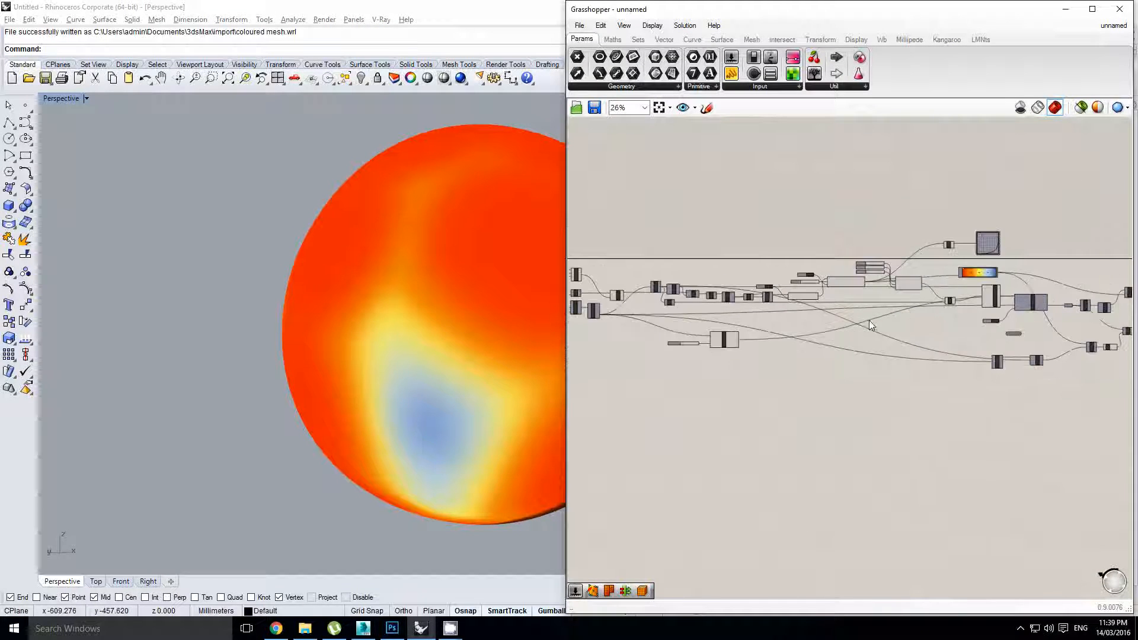
Pan and zoom the canvas to frame the Kangaroo solver and Gradient colouring components
{"action": "right_click_drag", "start_coordinate": [792, 309], "coordinate": [670, 322]}
{"action": "scroll", "coordinate": [869, 330], "scroll_direction": "up", "scroll_amount": 5}
{"action": "left_click", "coordinate": [803, 318]}
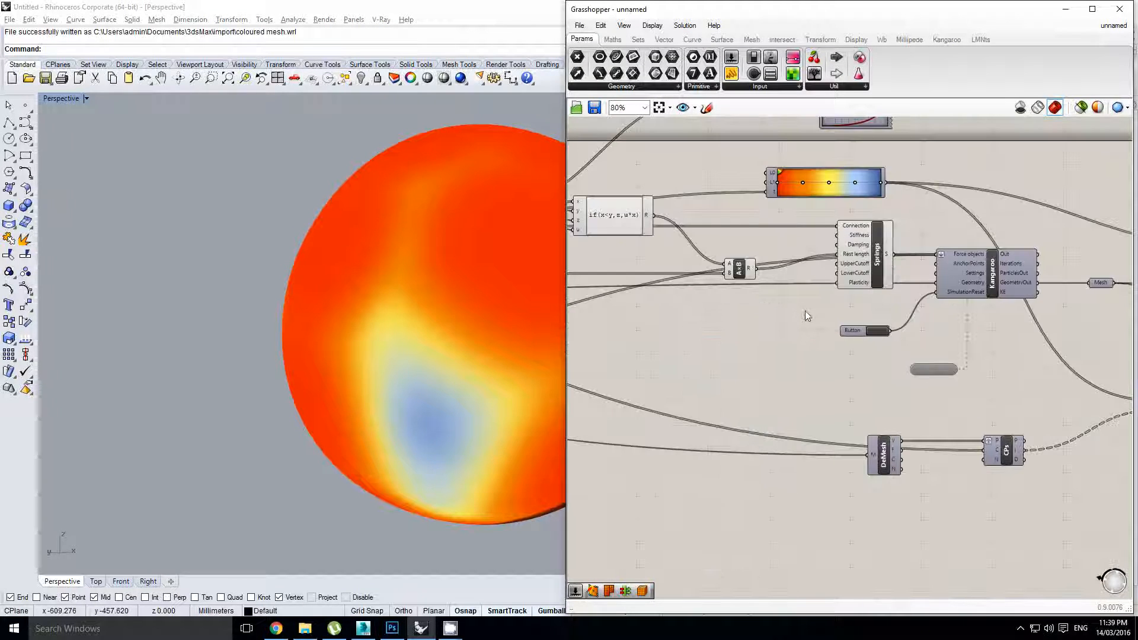
{"action": "right_click_drag", "start_coordinate": [789, 232], "coordinate": [768, 264]}
{"action": "right_click_drag", "start_coordinate": [926, 243], "coordinate": [847, 259]}
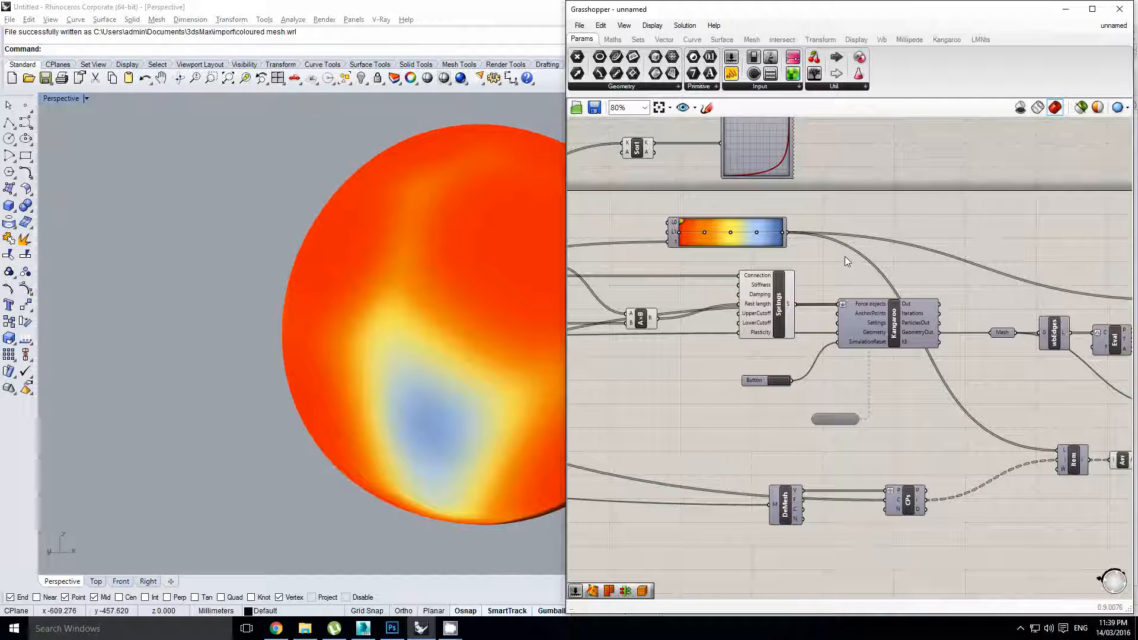
{"action": "right_click_drag", "start_coordinate": [890, 265], "coordinate": [859, 265]}
{"action": "left_click", "coordinate": [844, 265]}
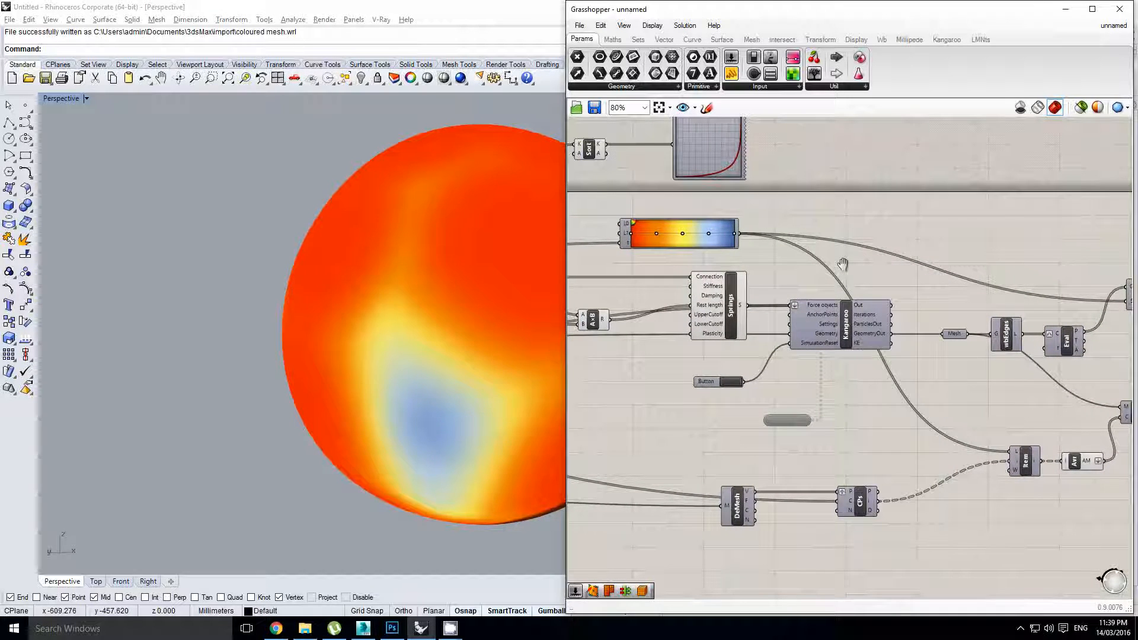